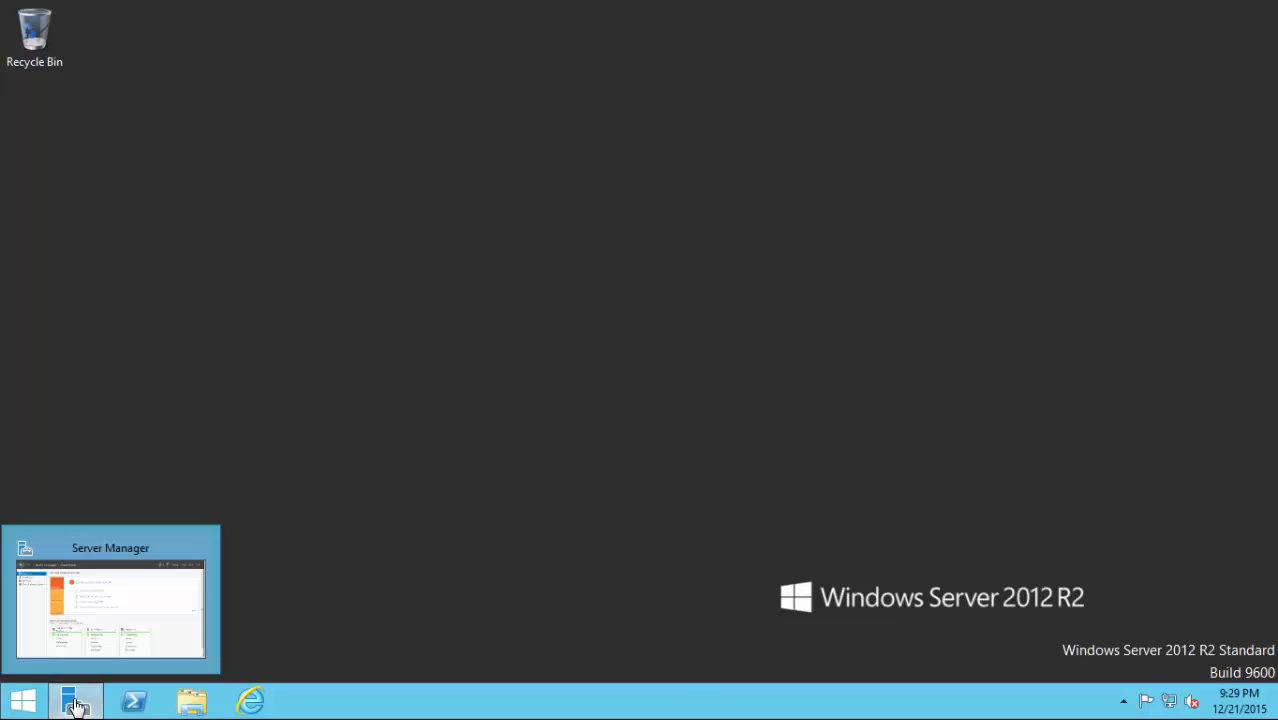
# On the Local Server page, confirm IE Enhanced Security Configuration stays Off for Administrators.
pyautogui.click(75, 703)
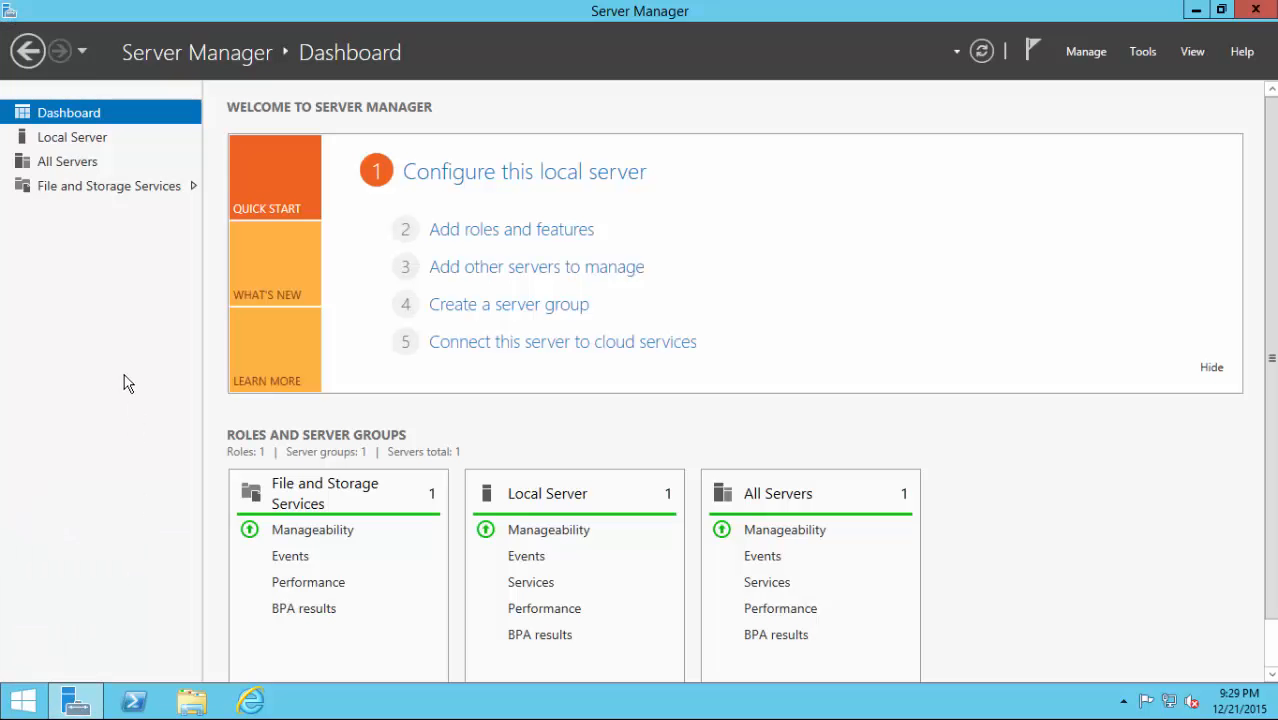
pyautogui.click(84, 145)
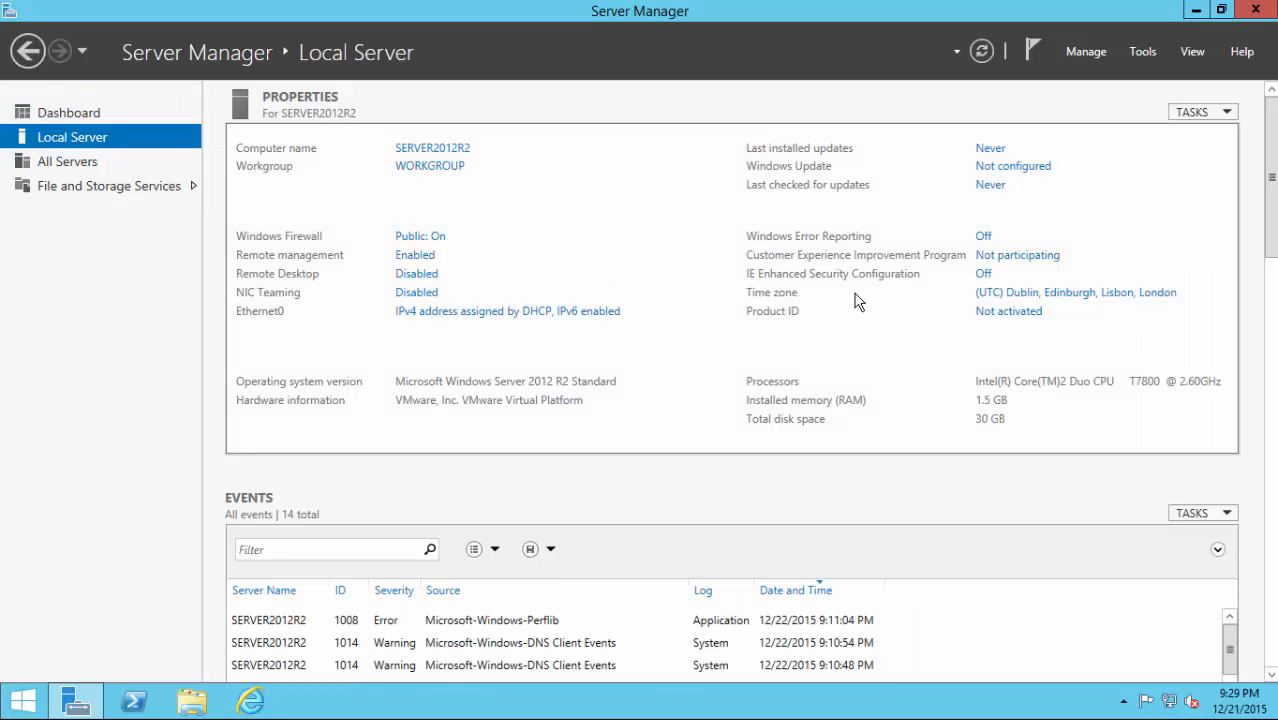
pyautogui.click(985, 275)
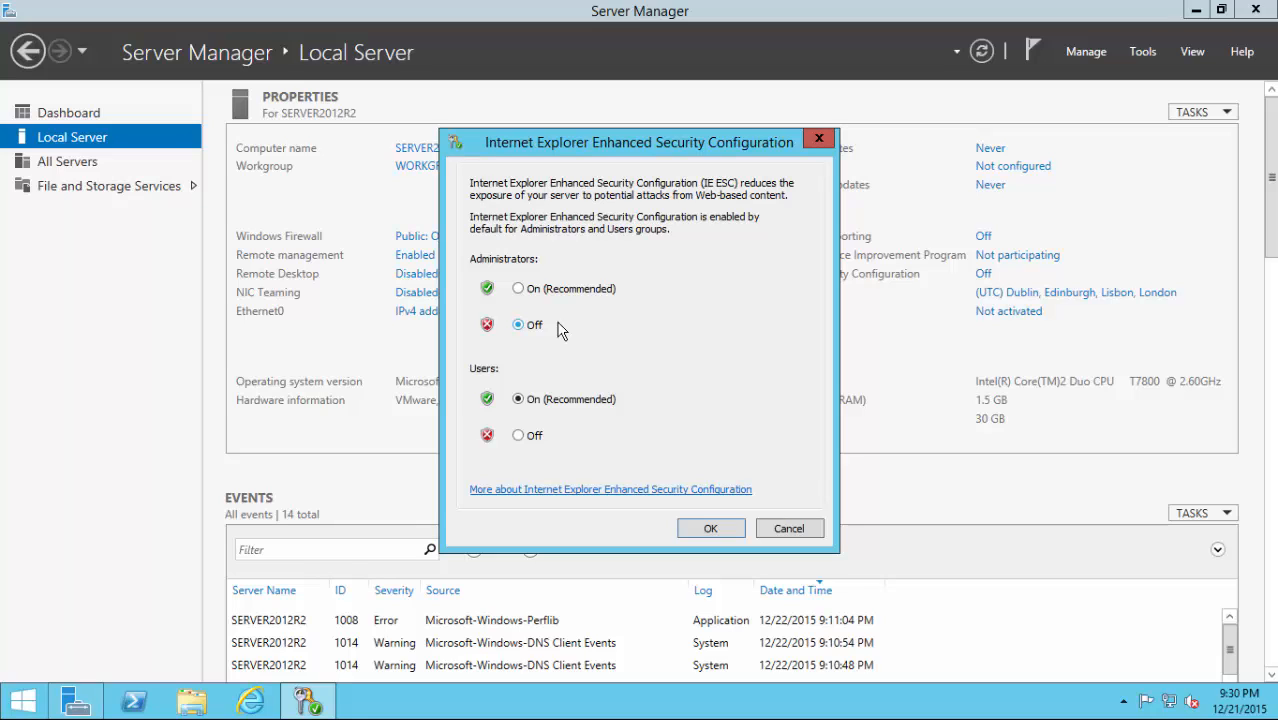
pyautogui.click(726, 529)
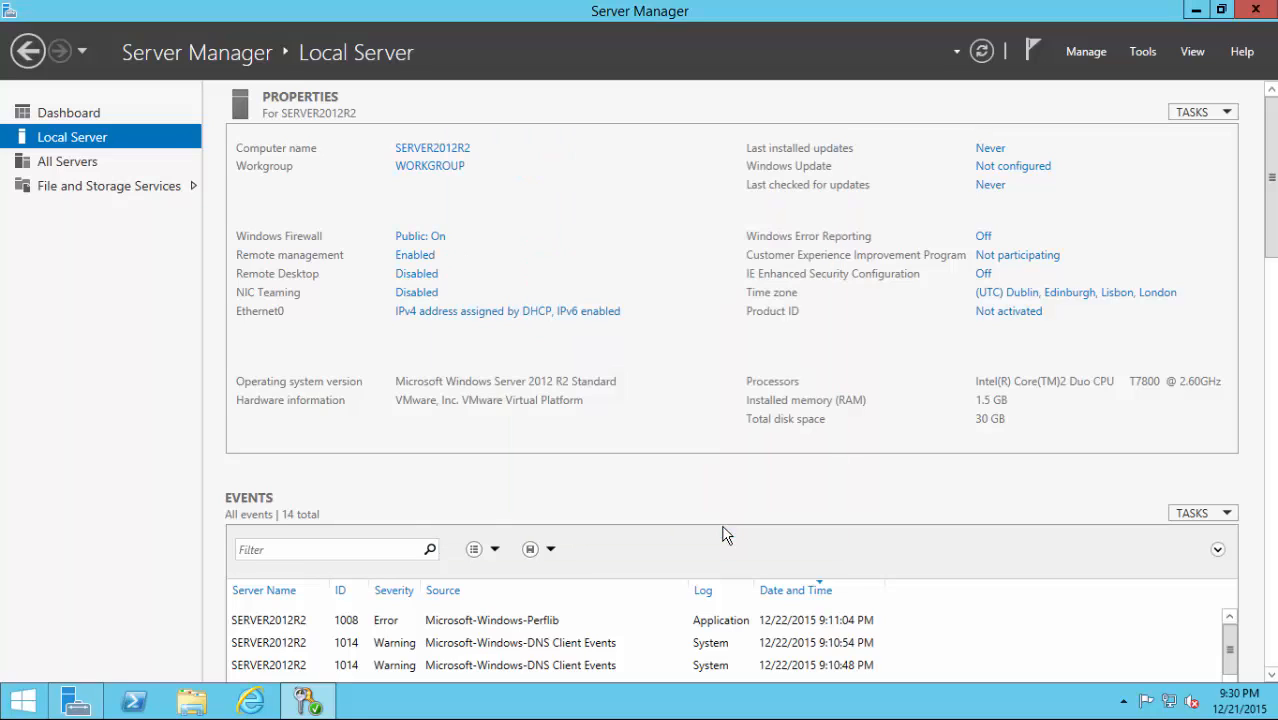
# View Internet Explorer's 'Enhanced Security Configuration is not enabled' page, then go to Server Manager's Dashboard.
pyautogui.click(268, 706)
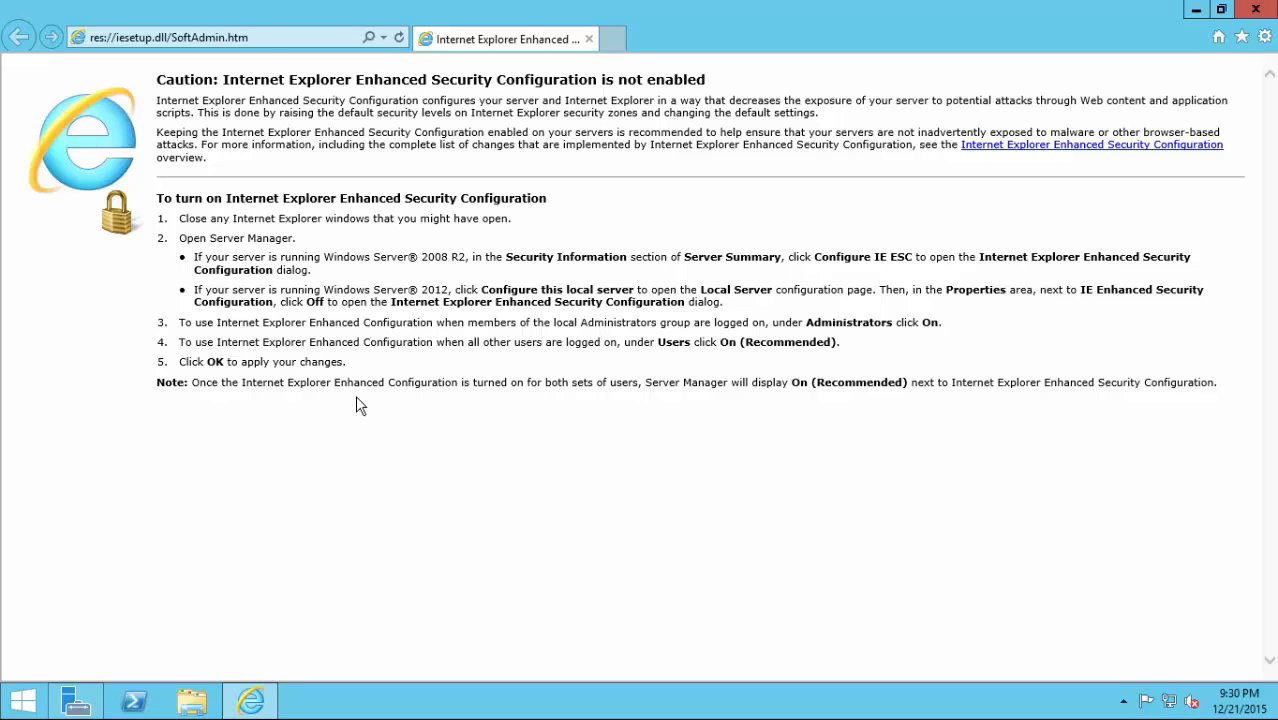
pyautogui.click(270, 45)
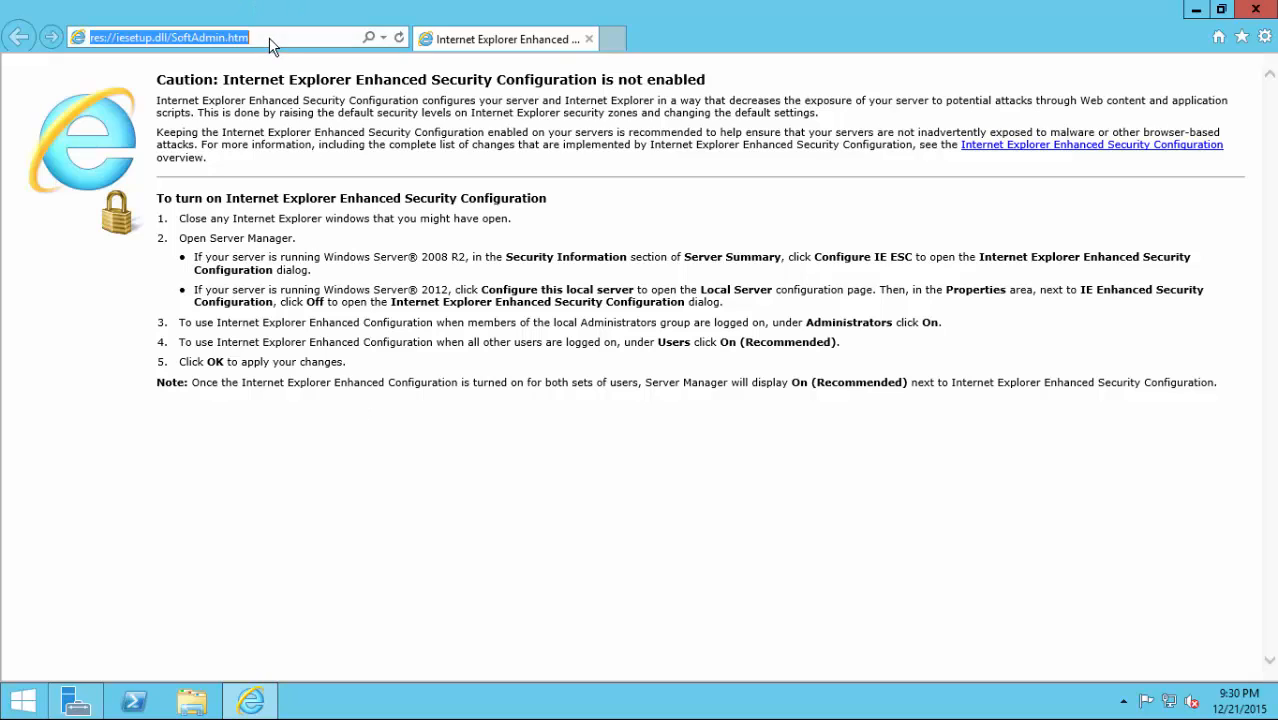
pyautogui.click(1195, 10)
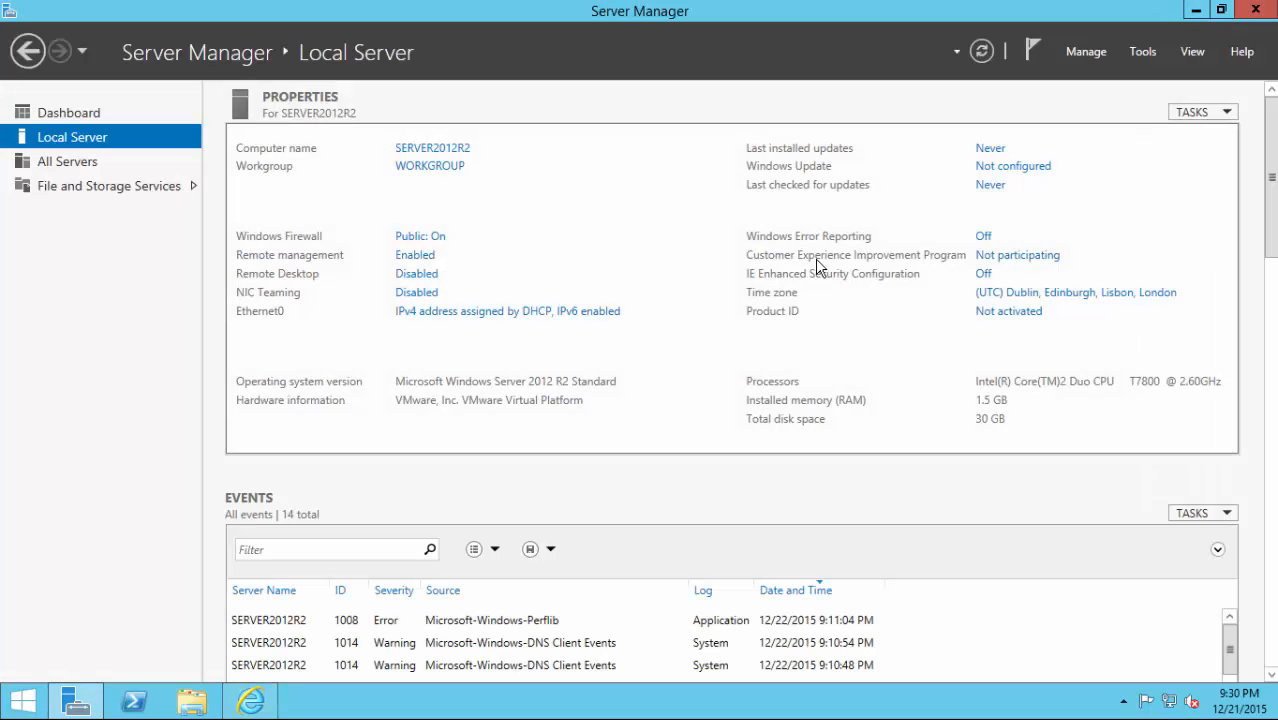
pyautogui.click(50, 115)
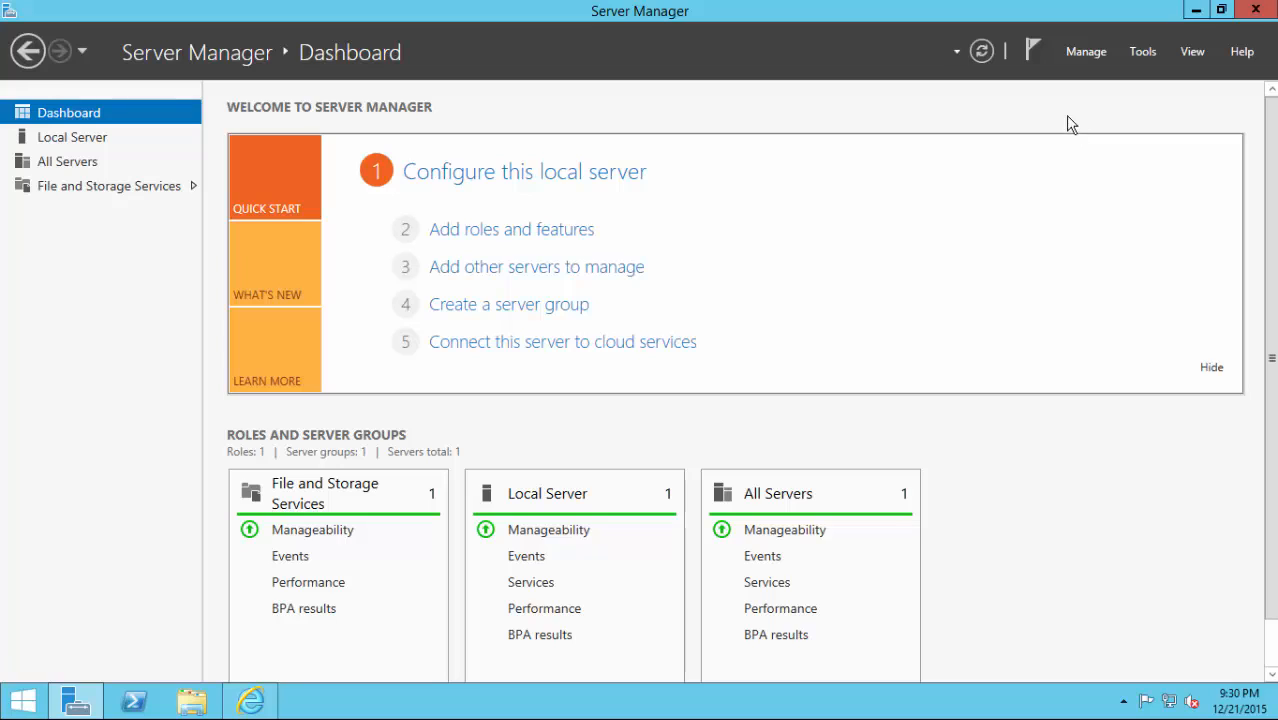
# Start Add Roles and Features as a role-based installation targeting the local server.
pyautogui.click(1089, 55)
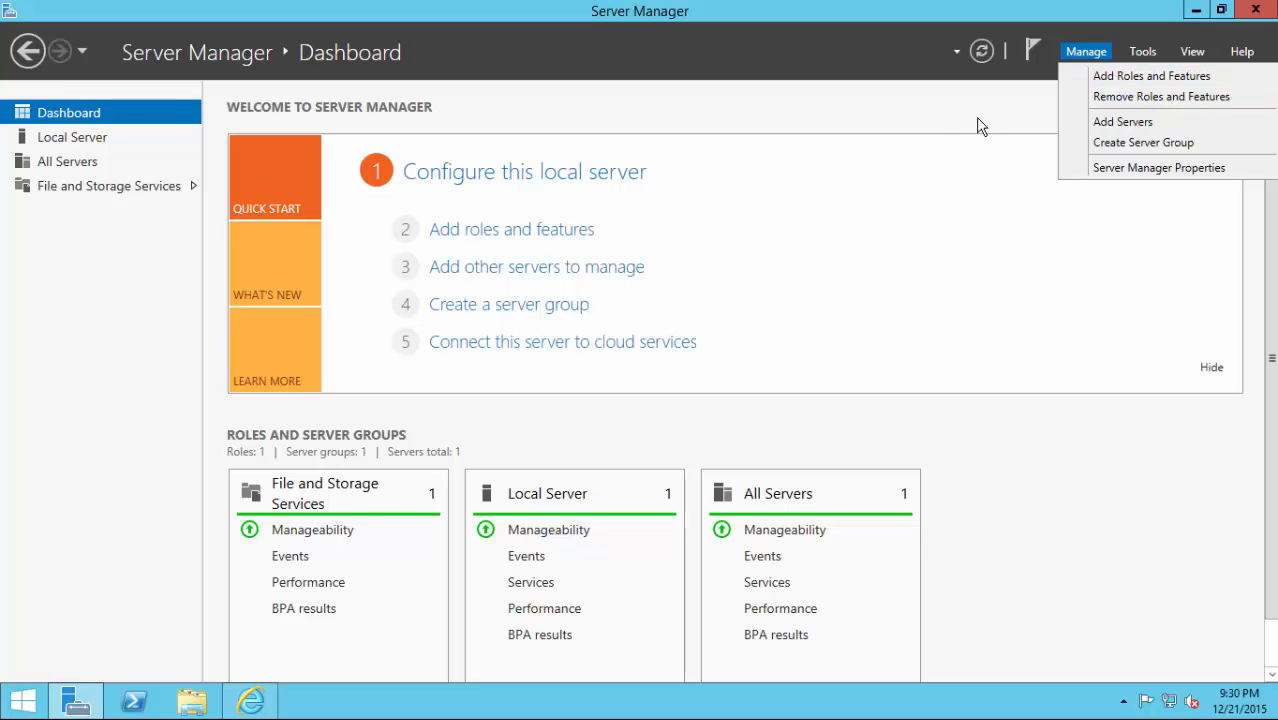
pyautogui.click(545, 232)
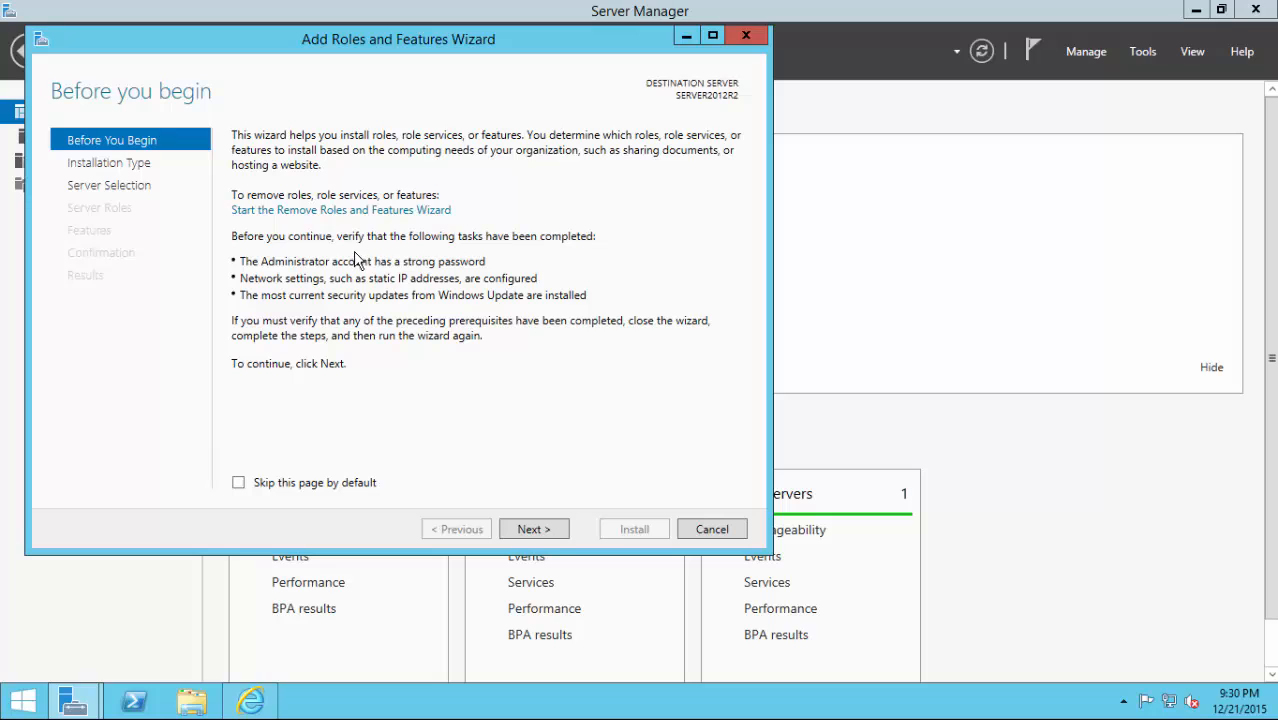
pyautogui.click(533, 529)
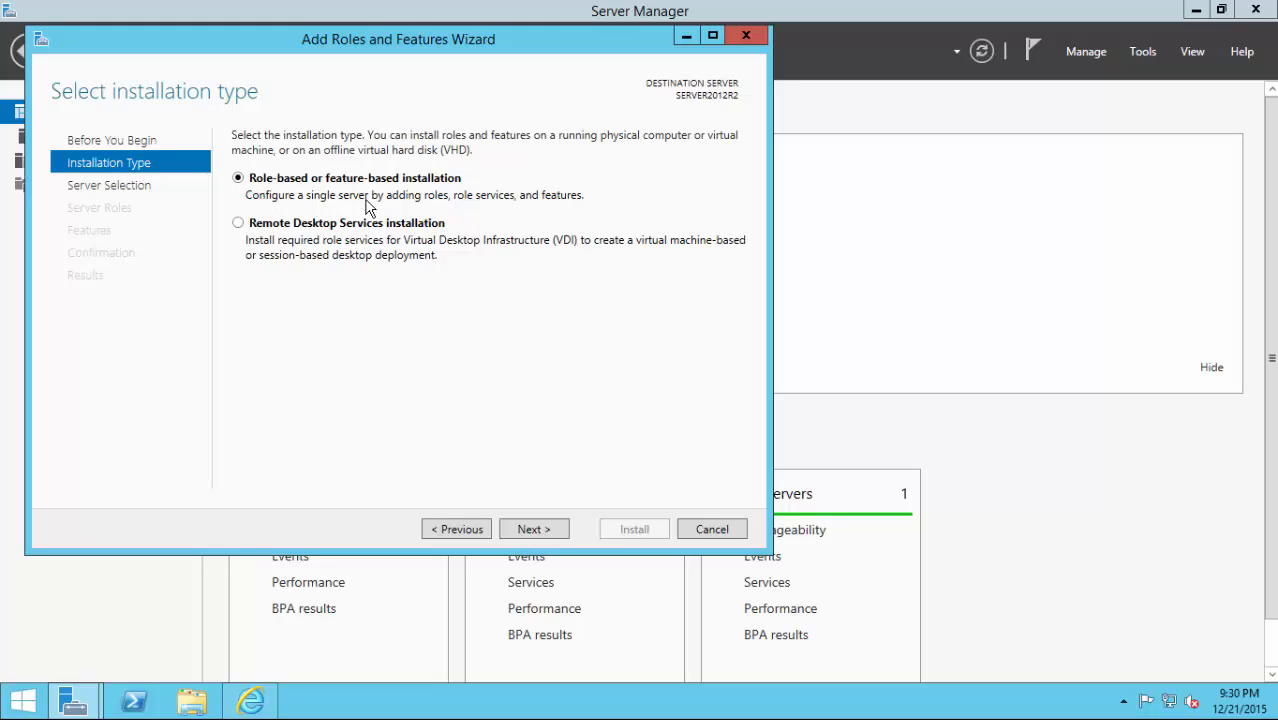
pyautogui.click(530, 530)
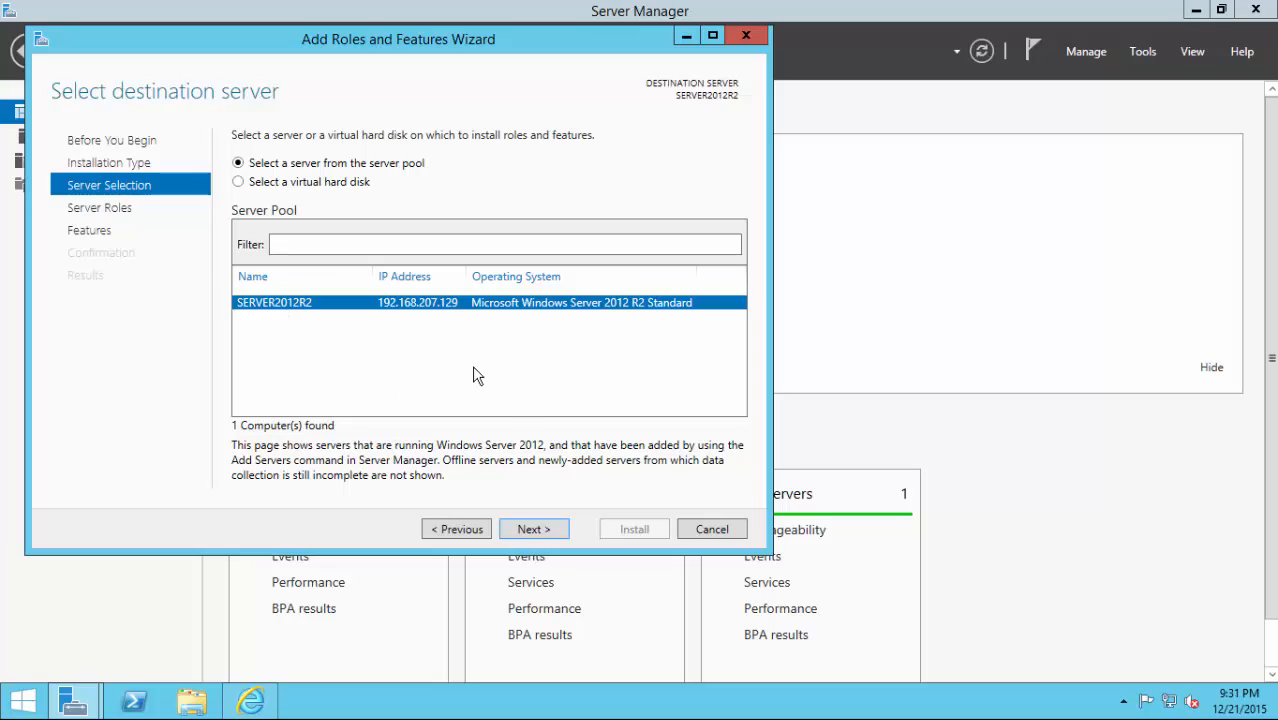
pyautogui.click(521, 530)
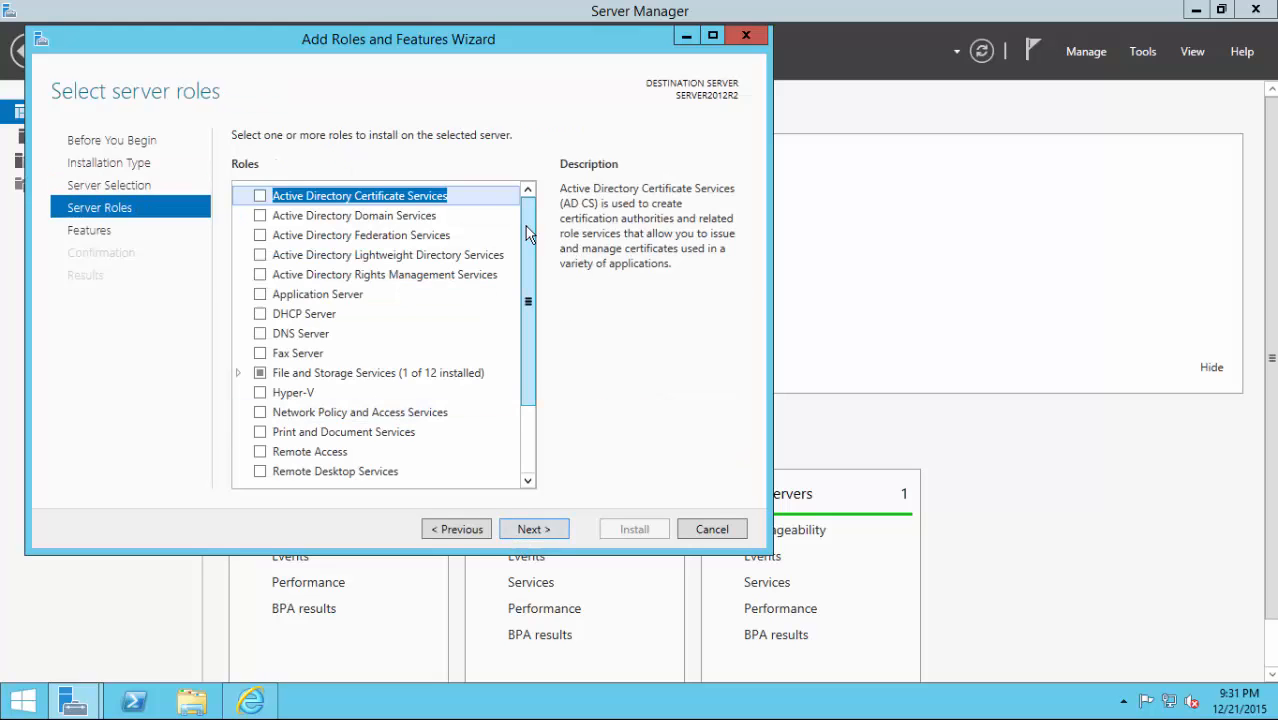
# Select the Web Server (IIS) role with its IIS Management Console and continue to features.
pyautogui.moveTo(528, 294); pyautogui.dragTo(530, 425)
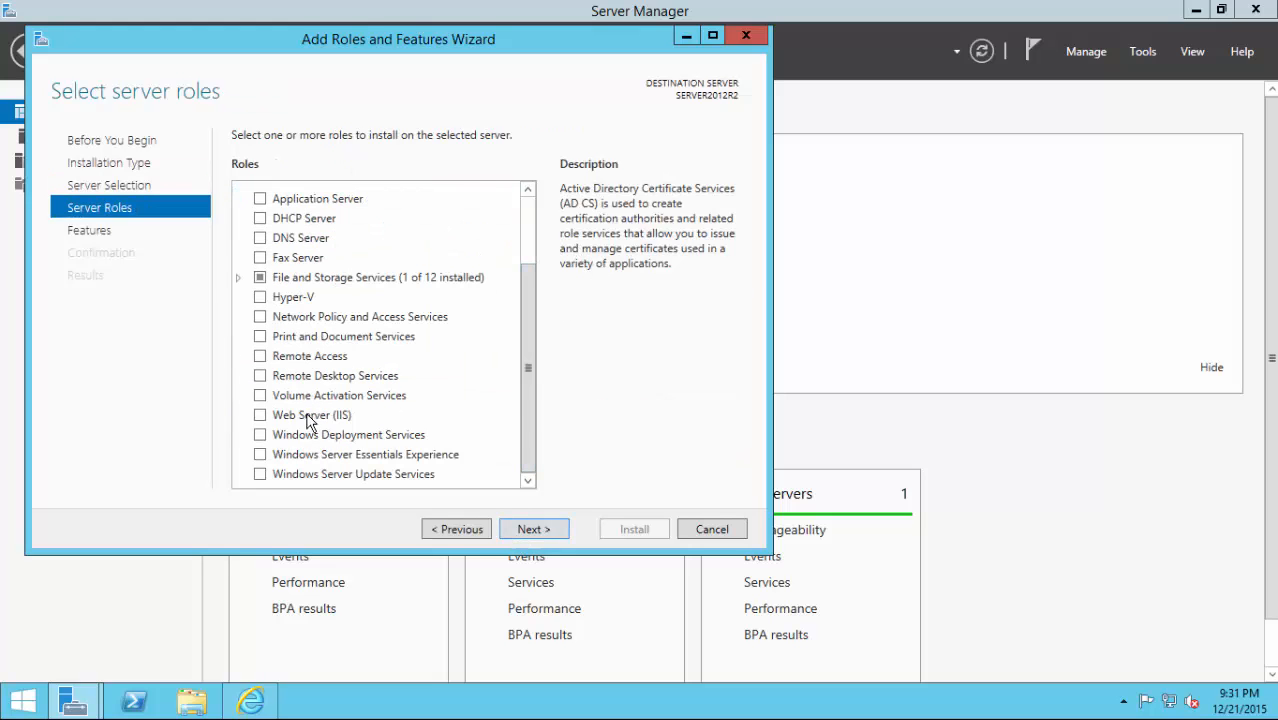
pyautogui.click(262, 416)
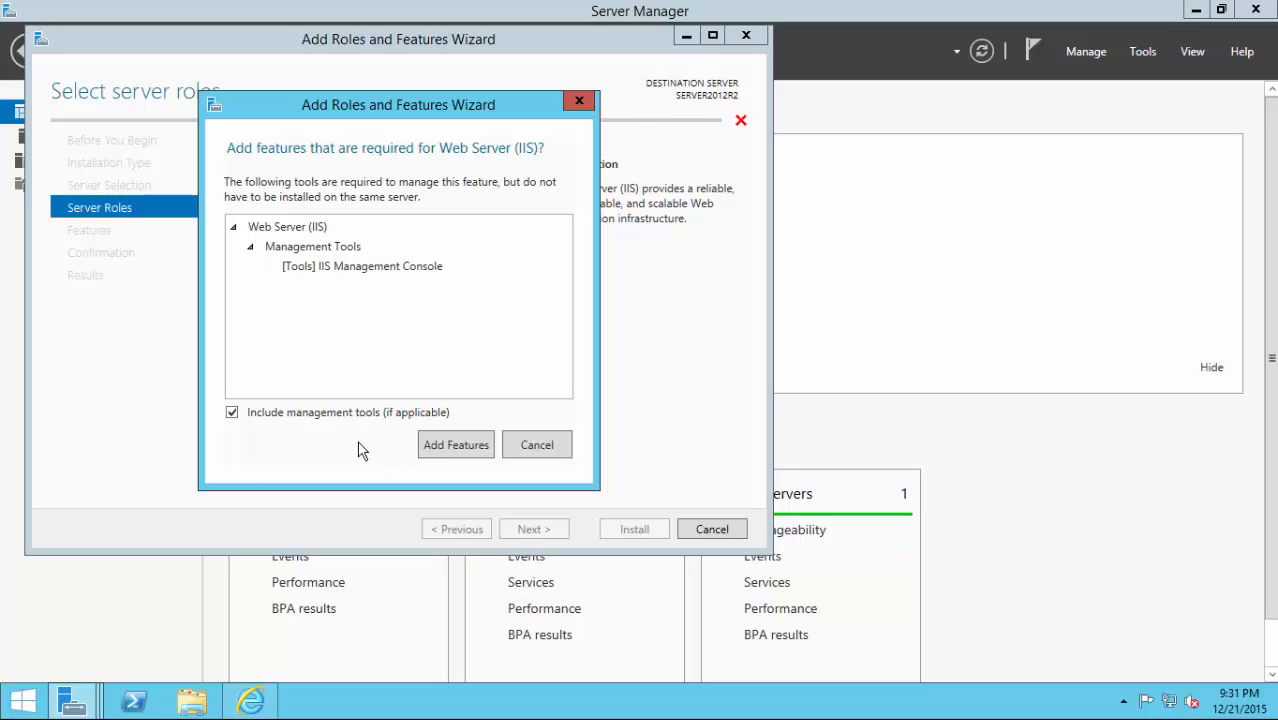
pyautogui.click(456, 455)
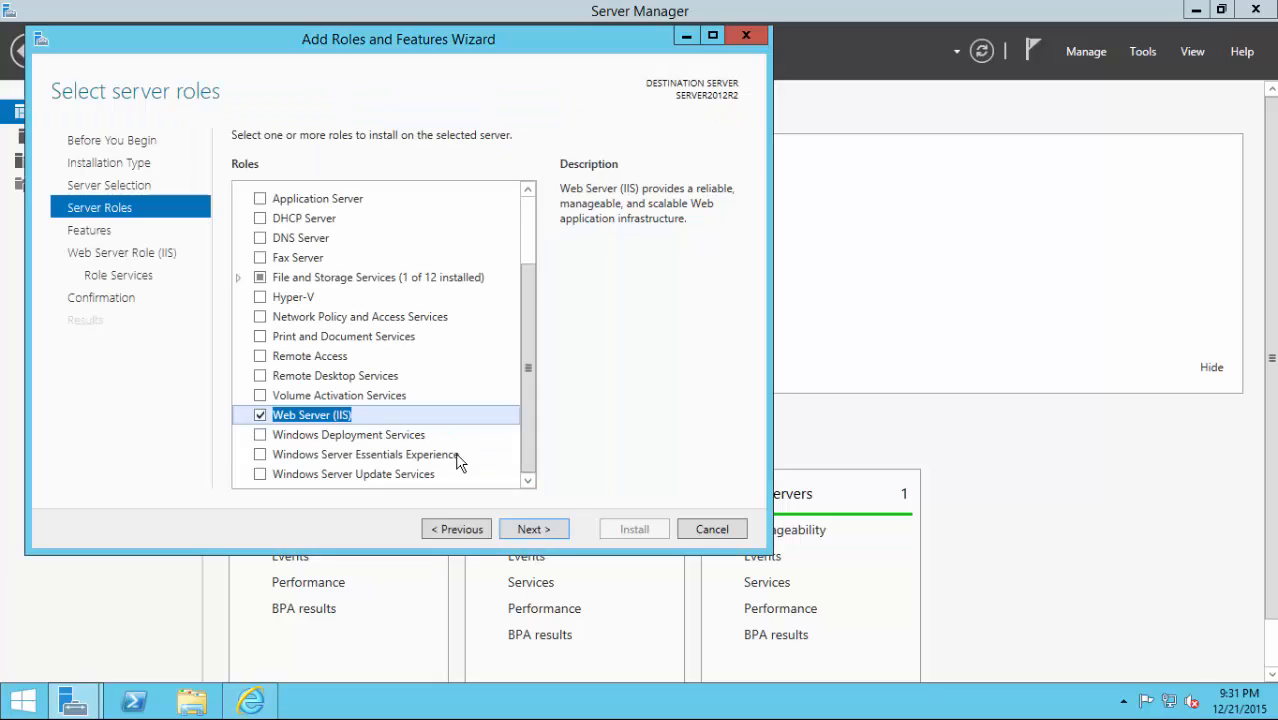
pyautogui.click(523, 535)
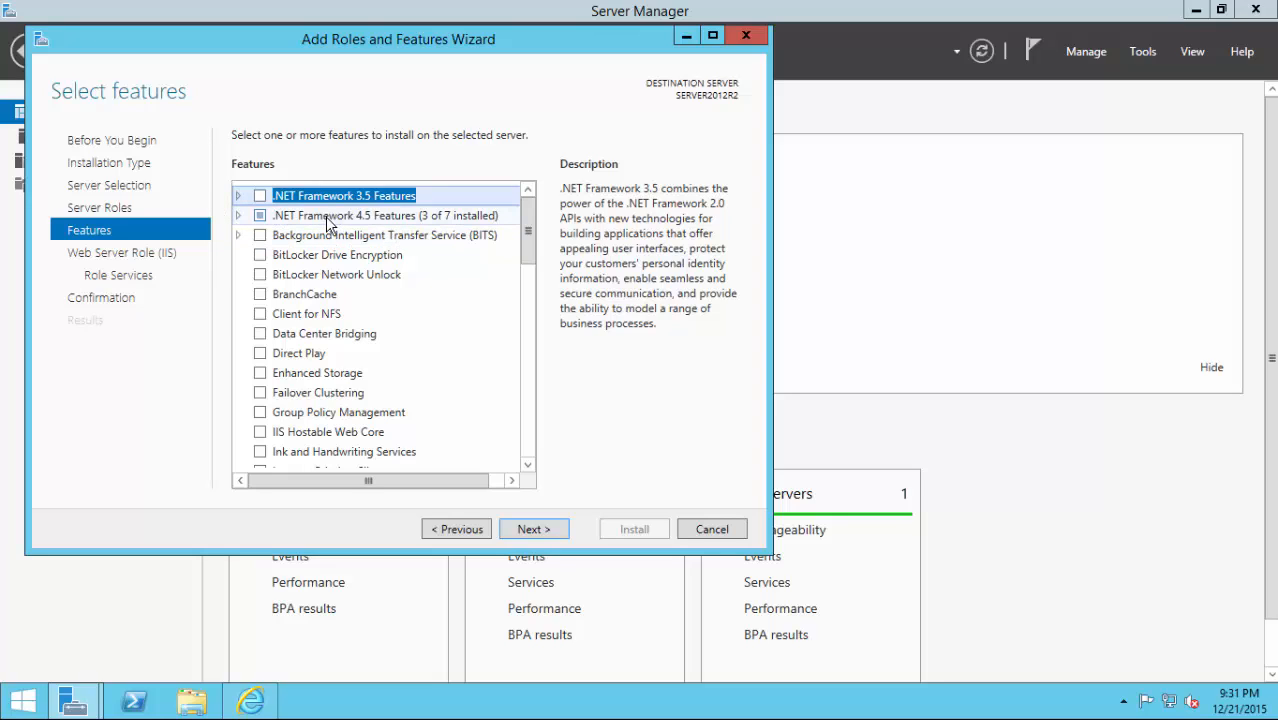
# Add .NET Framework 3.5 and HTTP Activation with required features, advancing to Web Server role services.
pyautogui.click(238, 197)
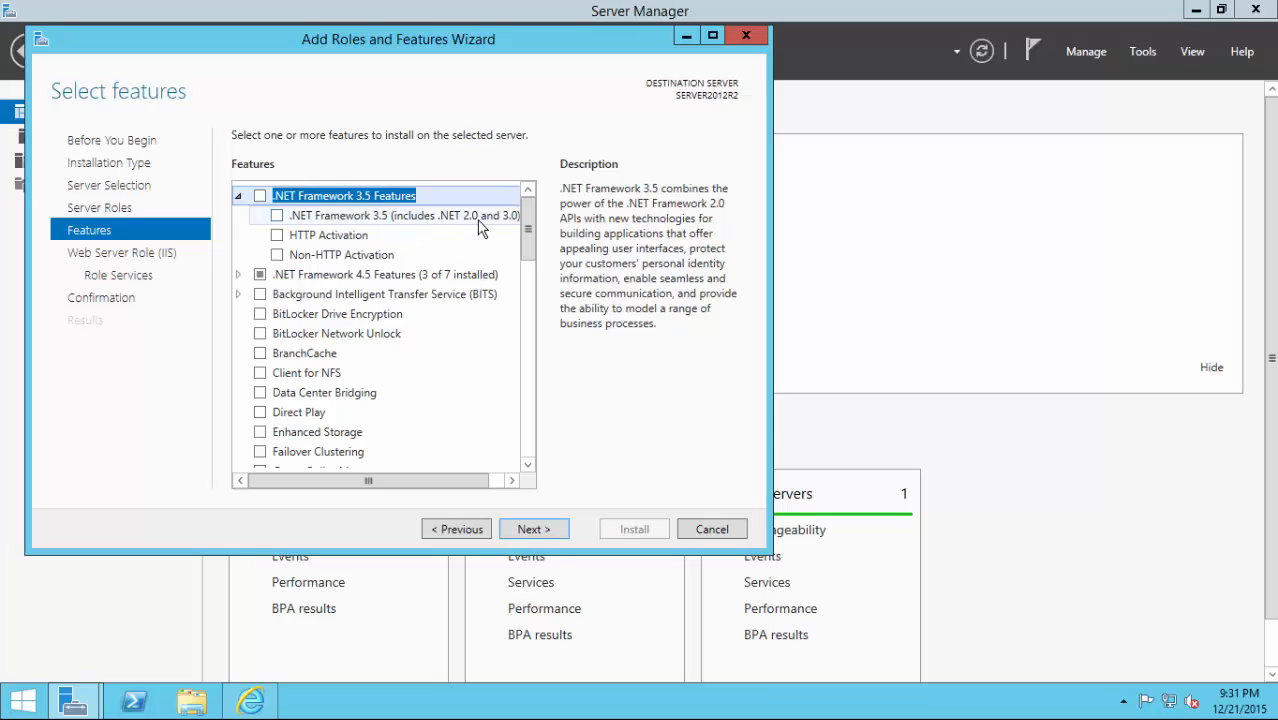
pyautogui.click(277, 216)
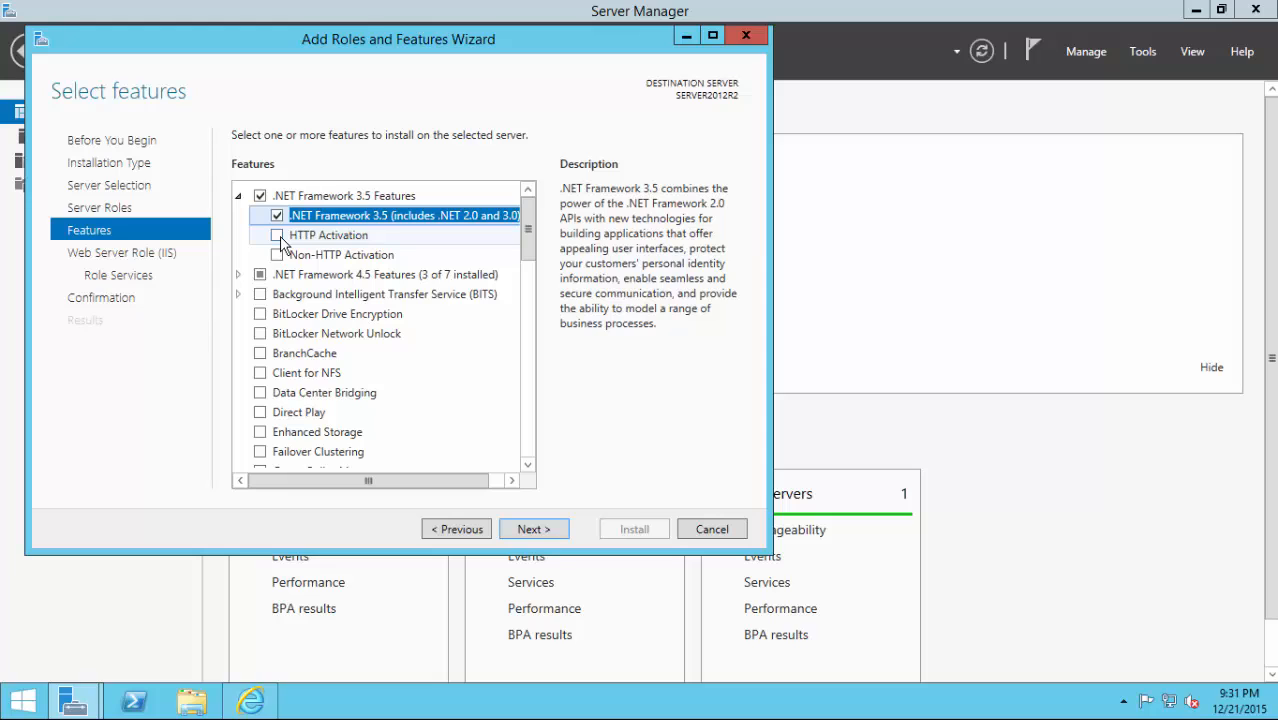
pyautogui.click(279, 236)
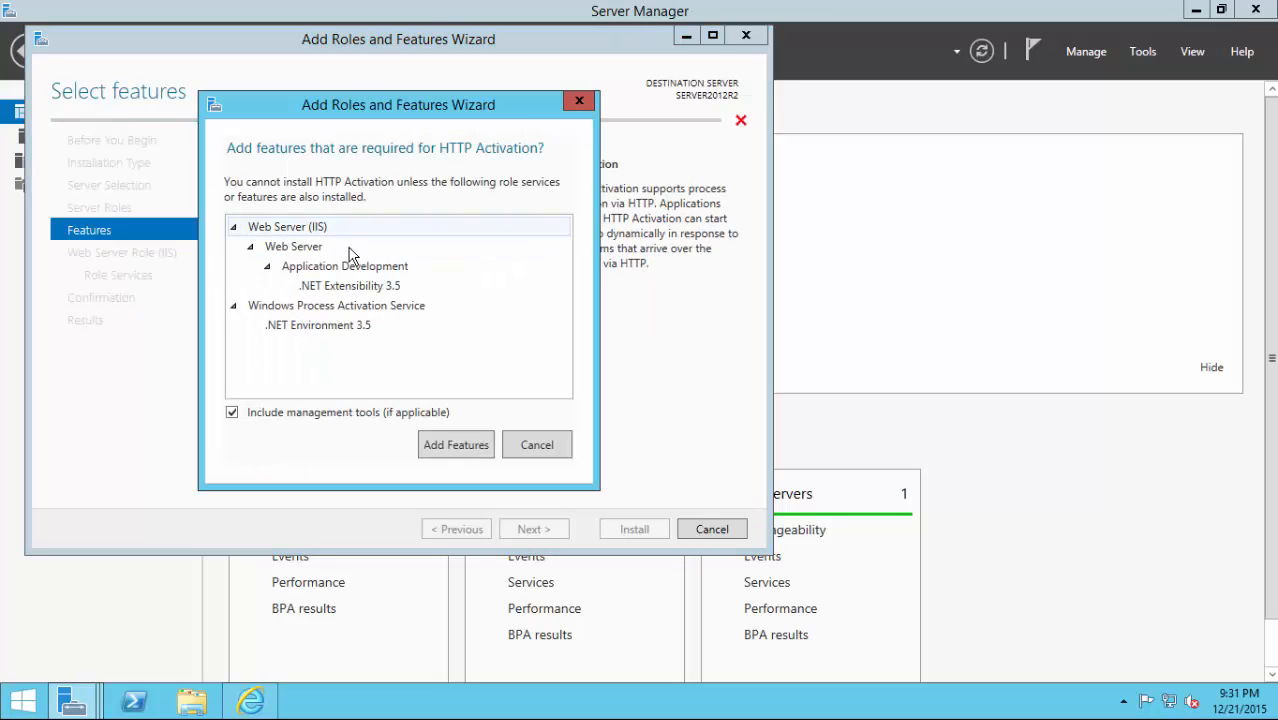
pyautogui.click(445, 447)
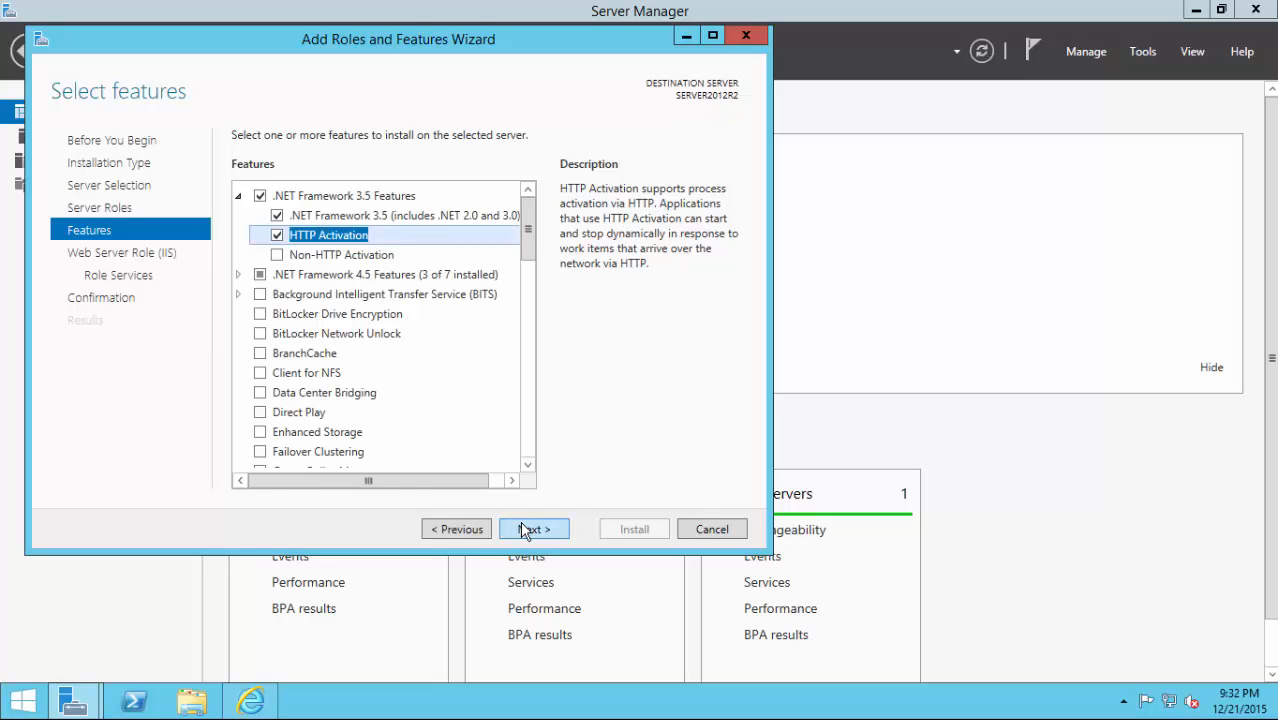
pyautogui.click(525, 530)
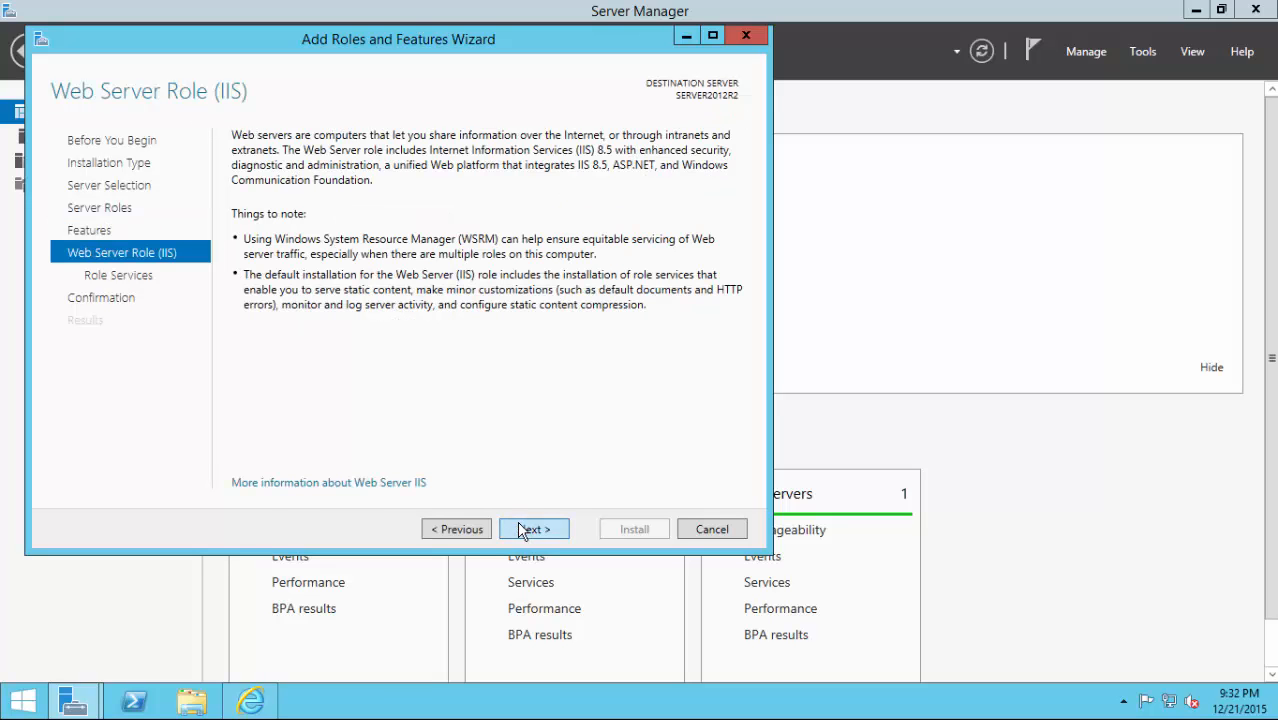
pyautogui.click(522, 530)
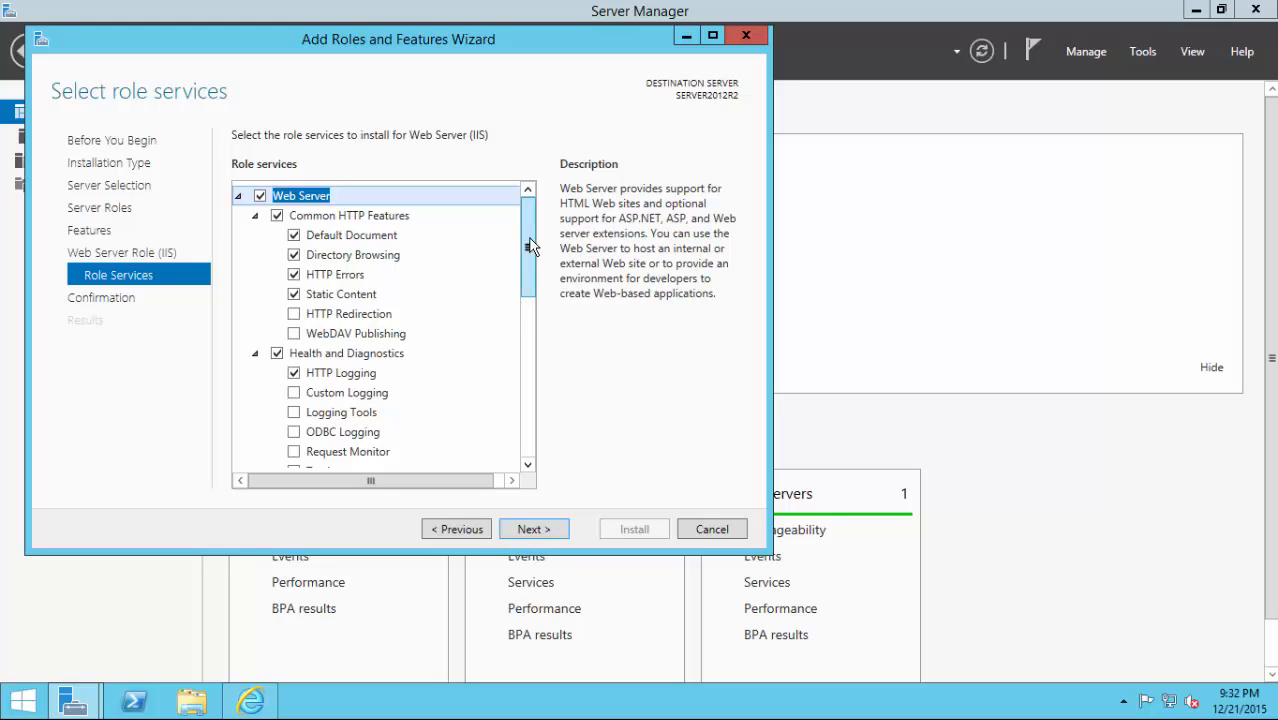
# Check CGI under Application Development role services and advance to the Confirmation page.
pyautogui.scroll(-10, 505, 396)
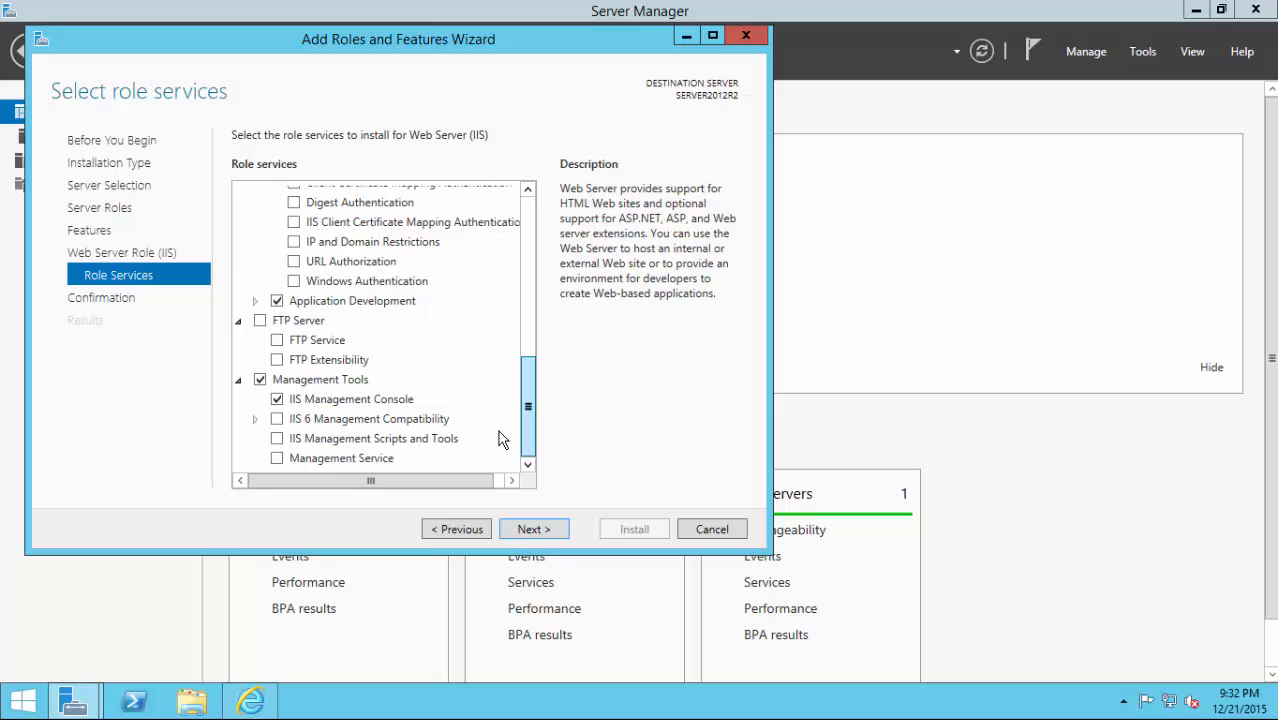
pyautogui.click(256, 303)
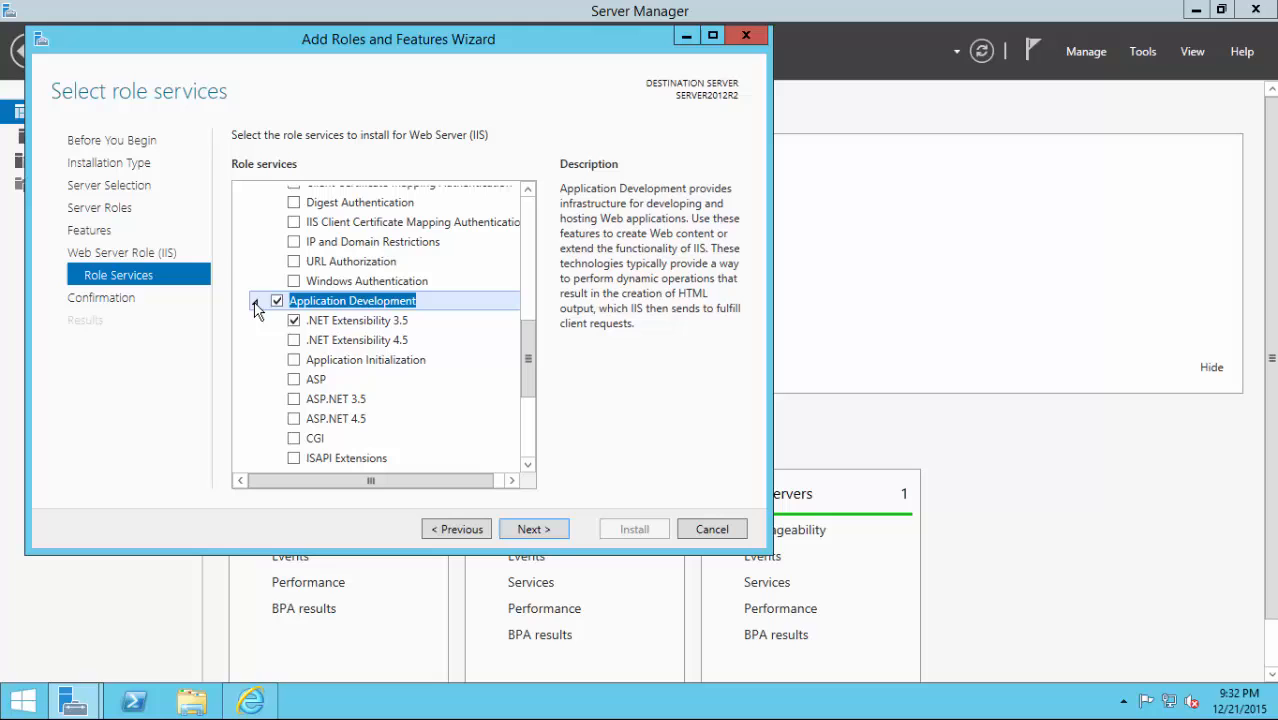
pyautogui.click(293, 440)
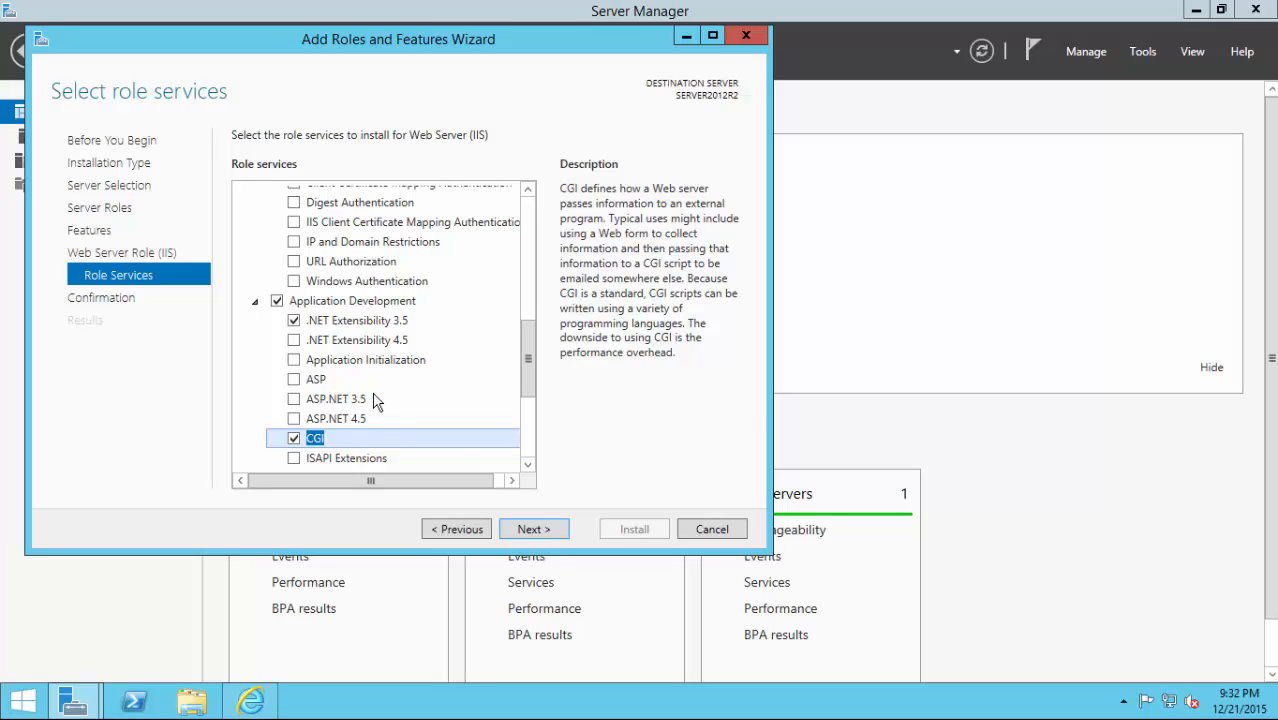
pyautogui.moveTo(532, 343); pyautogui.dragTo(536, 382)
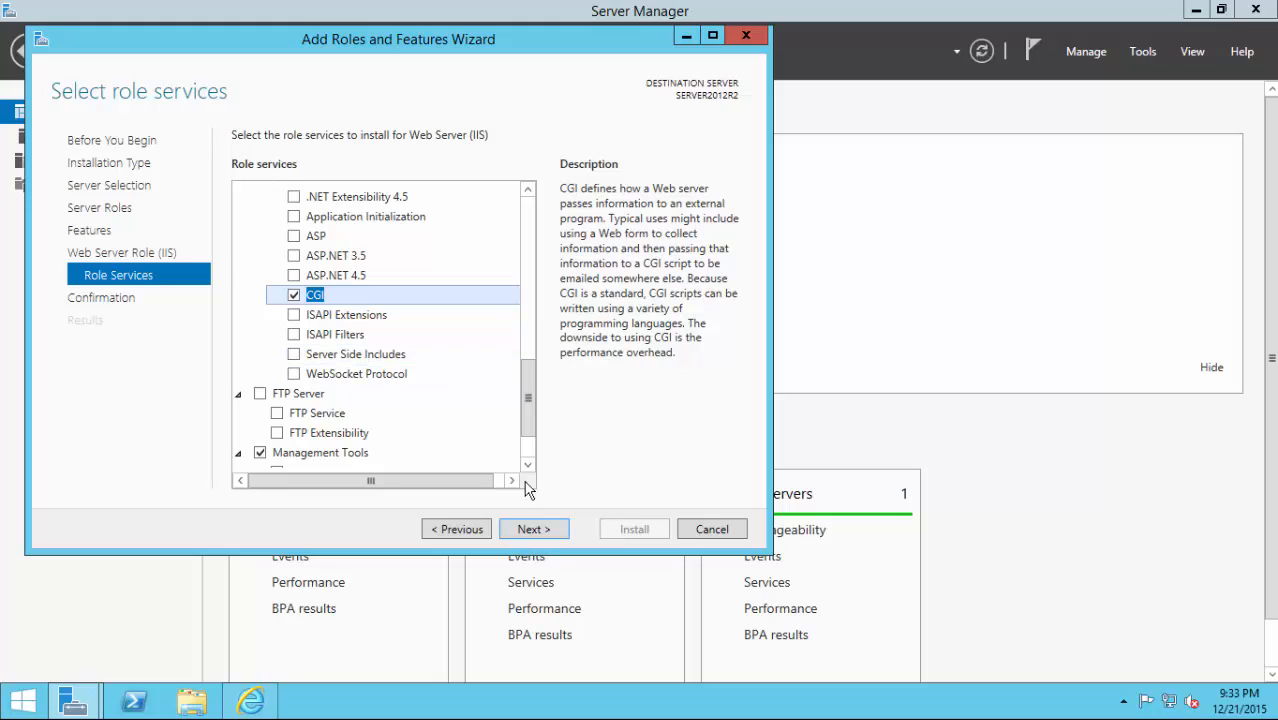
pyautogui.click(533, 529)
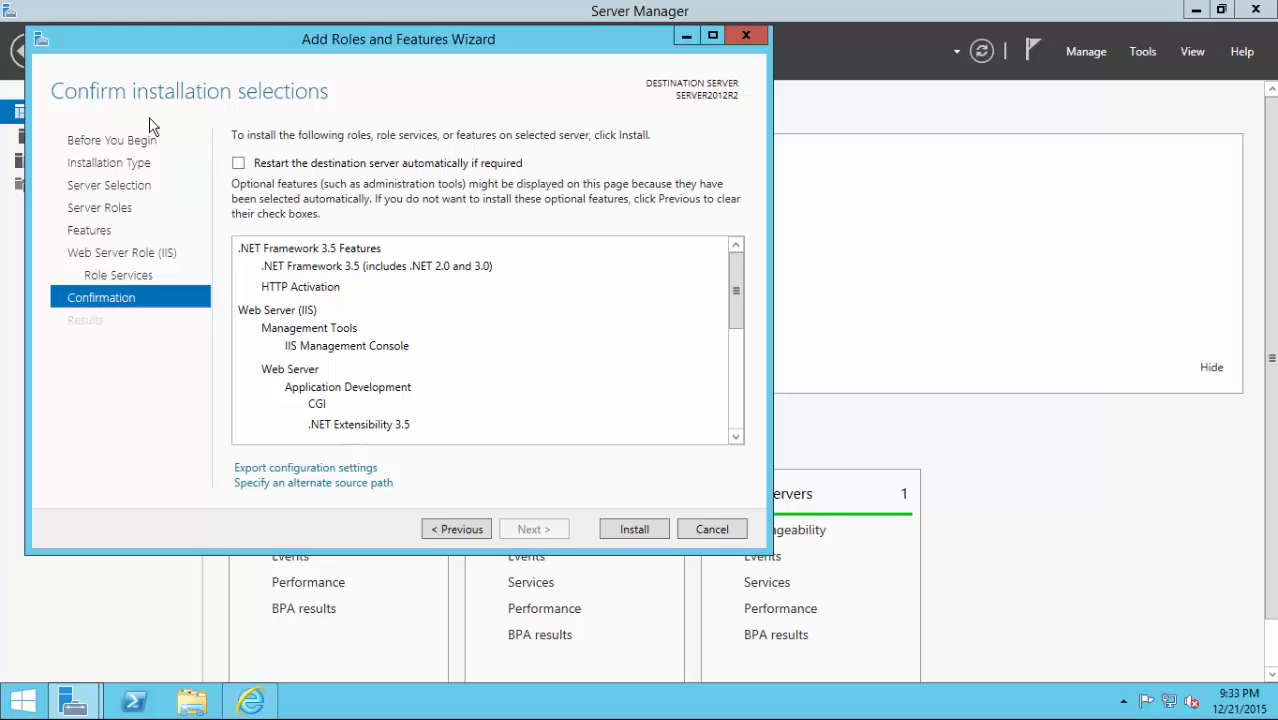
# Set the alternate source path to D:\sources\sxs, start installing, and close the wizard.
pyautogui.click(258, 485)
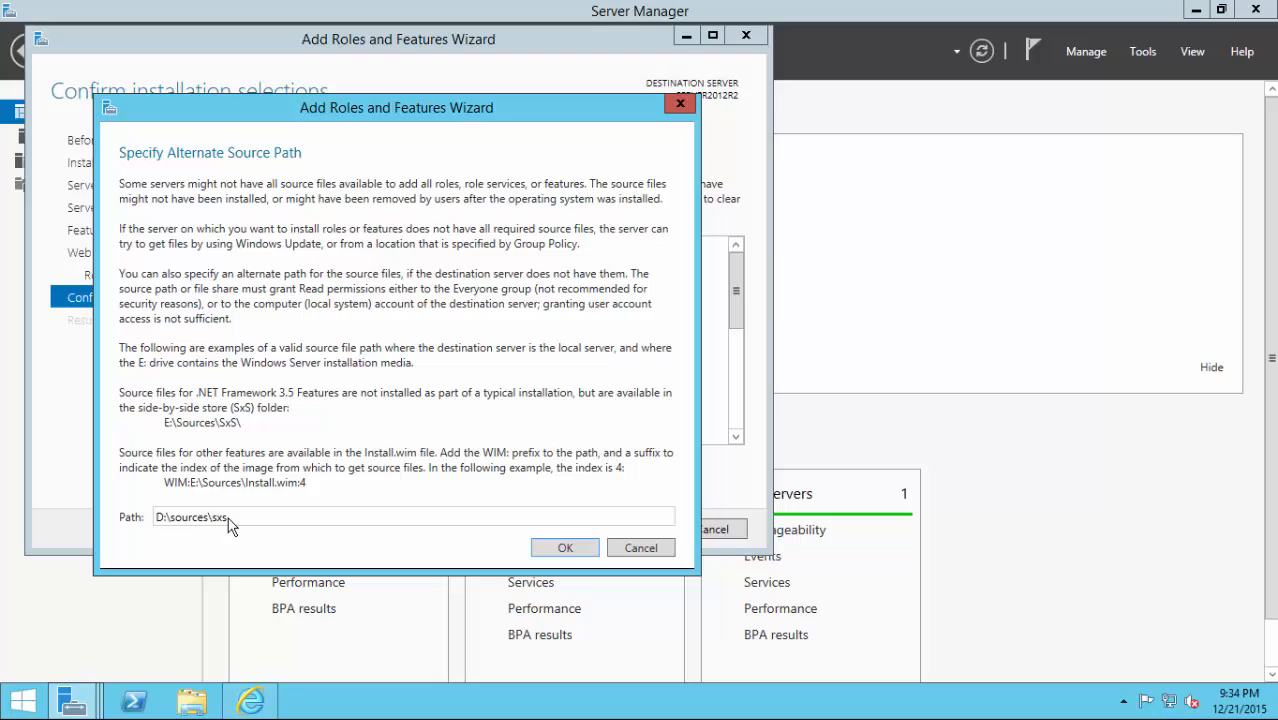
pyautogui.click(641, 549)
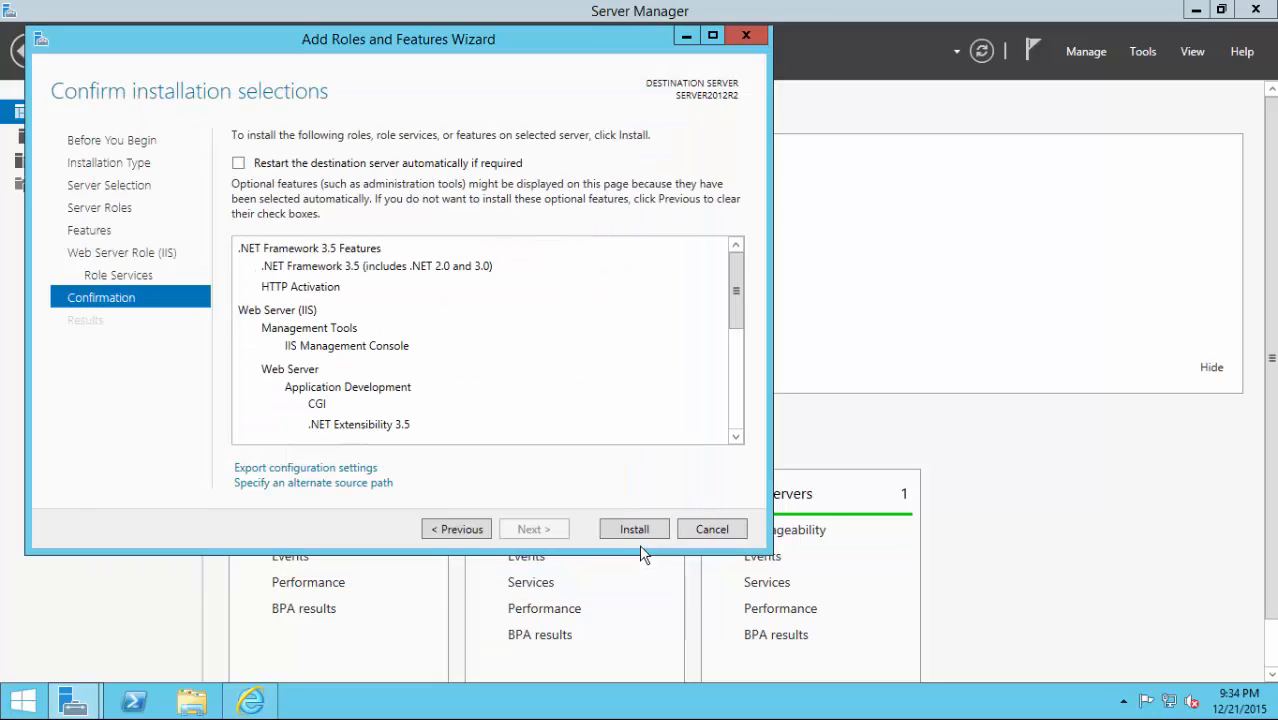
pyautogui.click(634, 530)
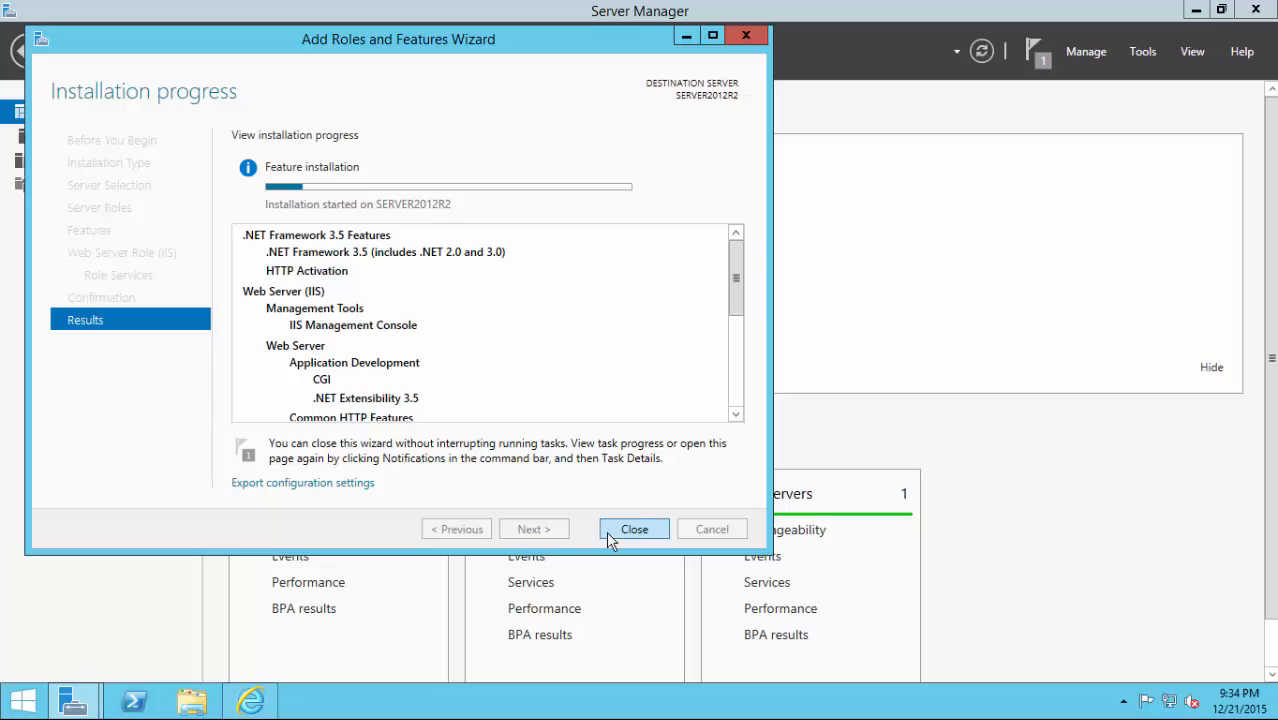
pyautogui.click(634, 530)
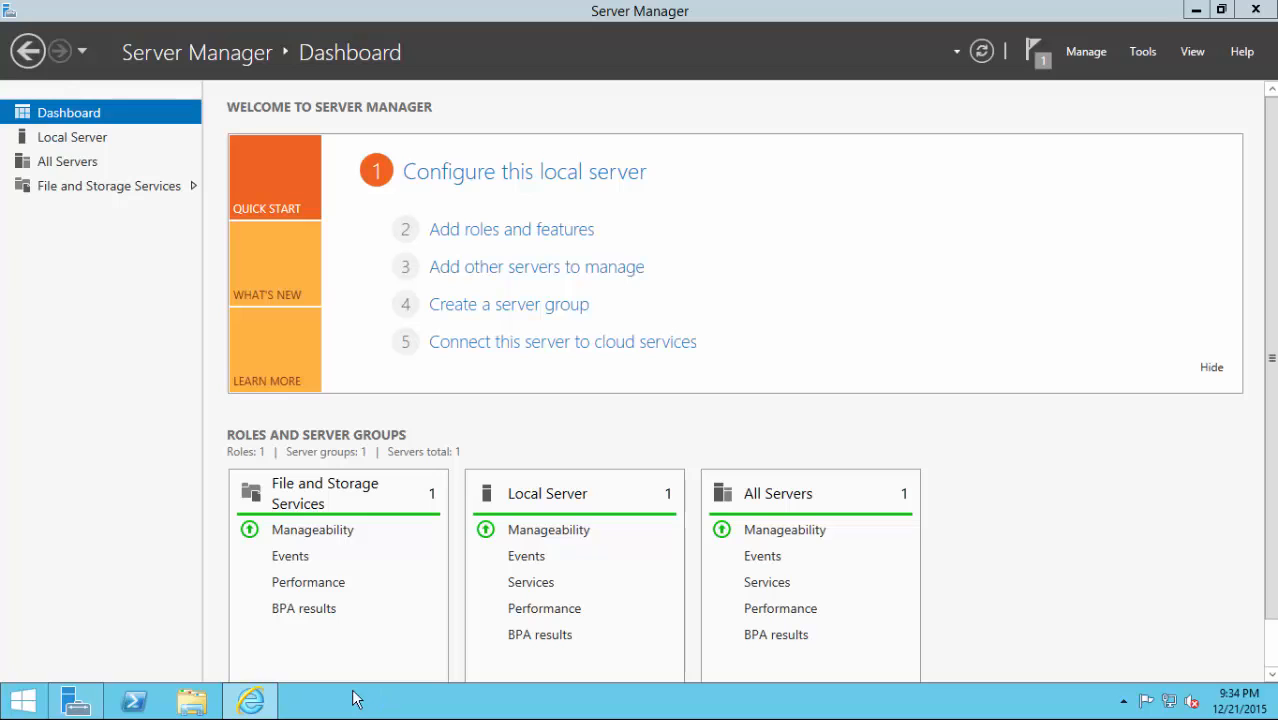
# Load moodle.org in Internet Explorer.
pyautogui.click(251, 700)
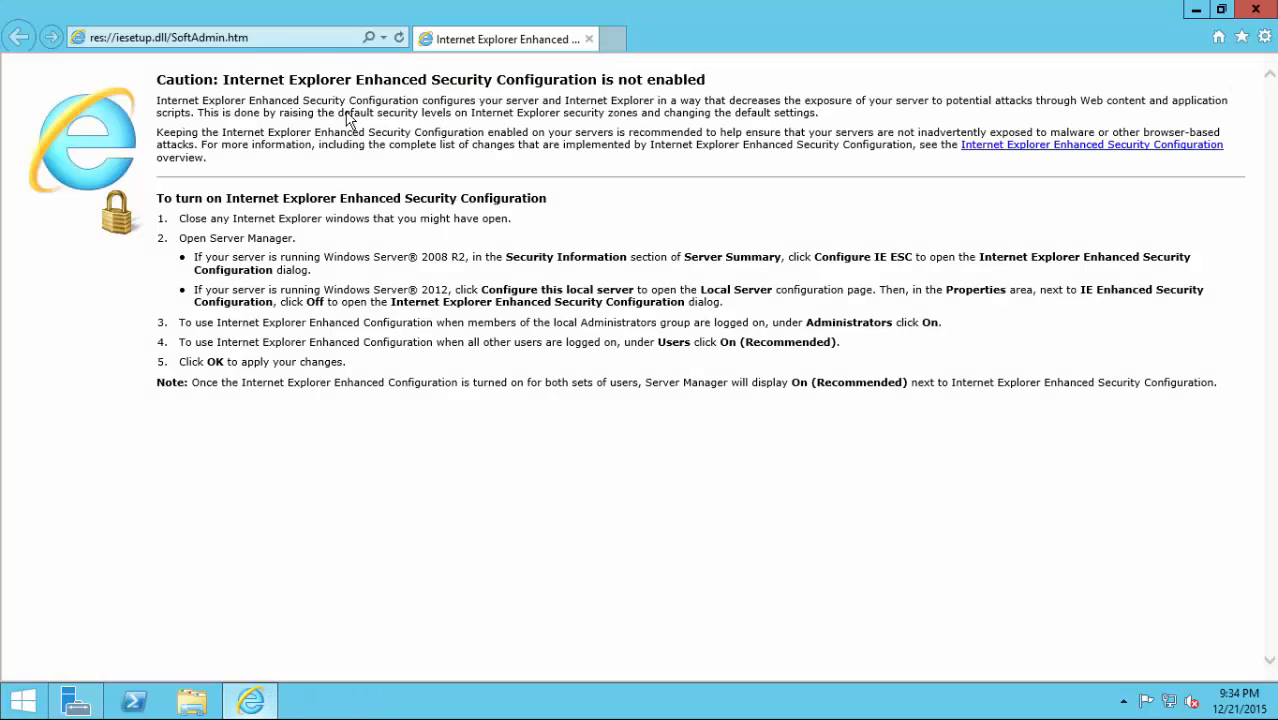
pyautogui.click(296, 42)
pyautogui.write('mood')
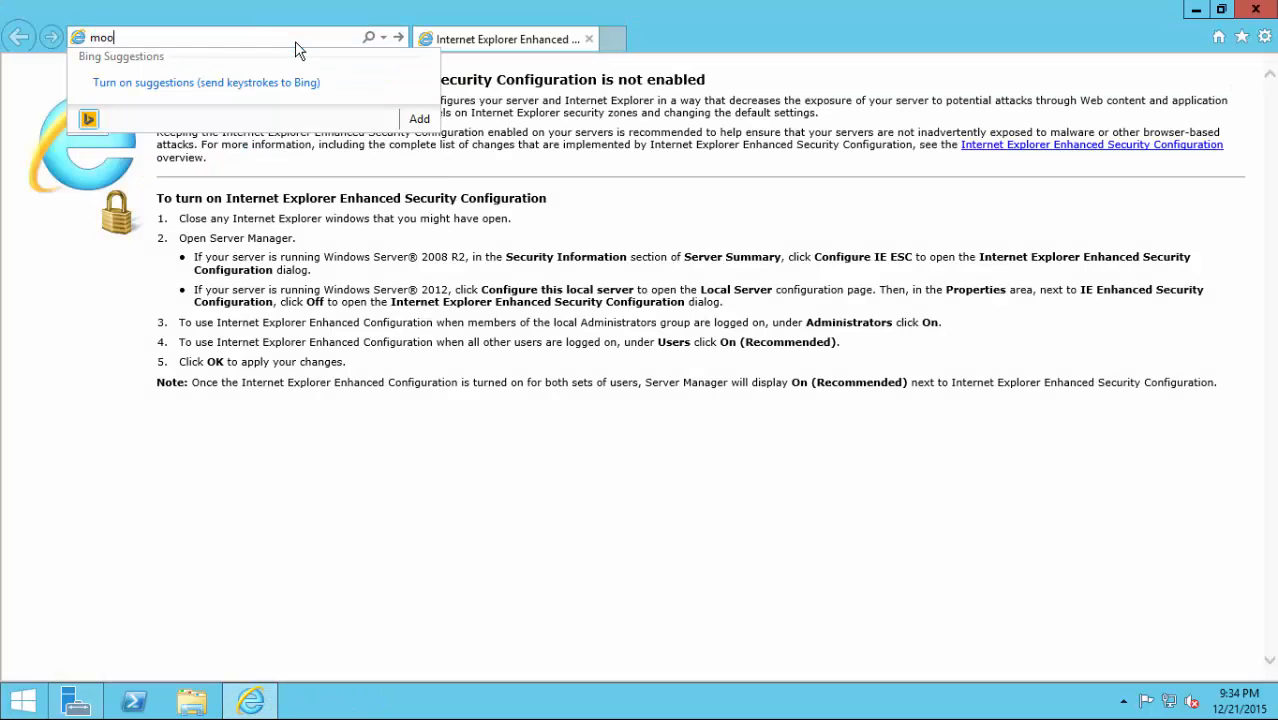
pyautogui.write('le.org')
pyautogui.press('Return')
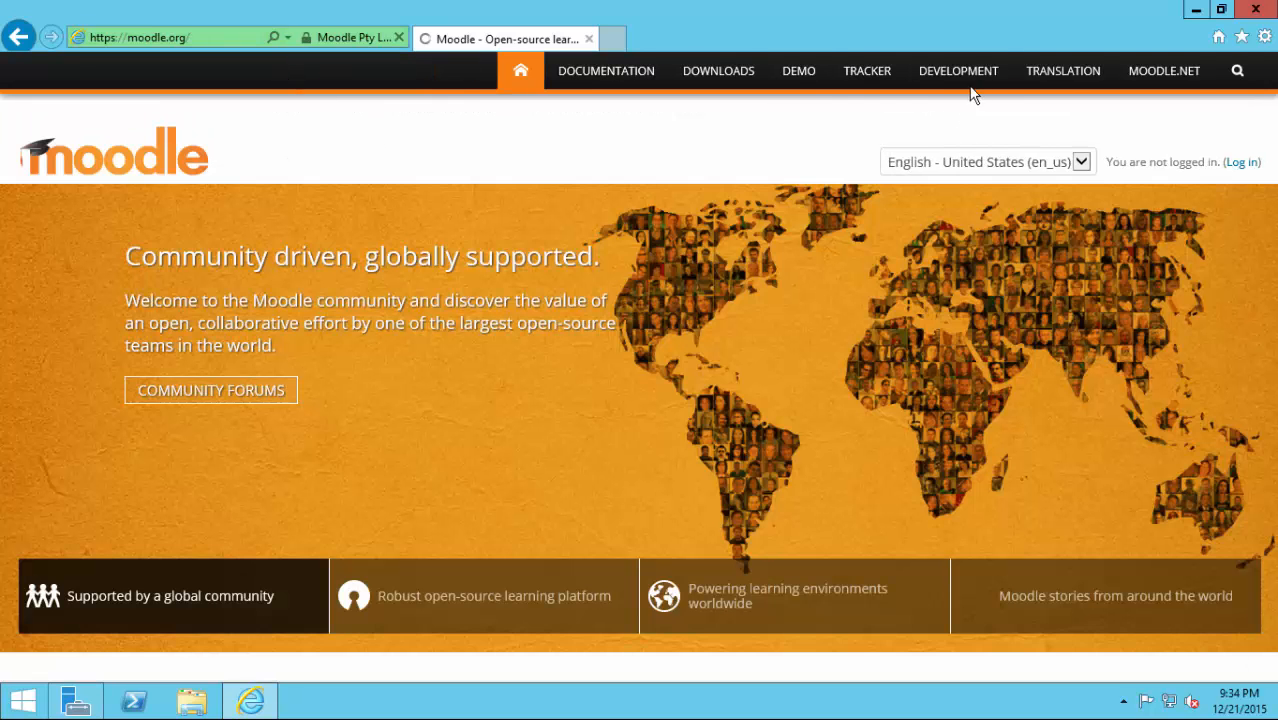
# Go to the Moodle downloads page at download.moodle.org.
pyautogui.click(733, 78)
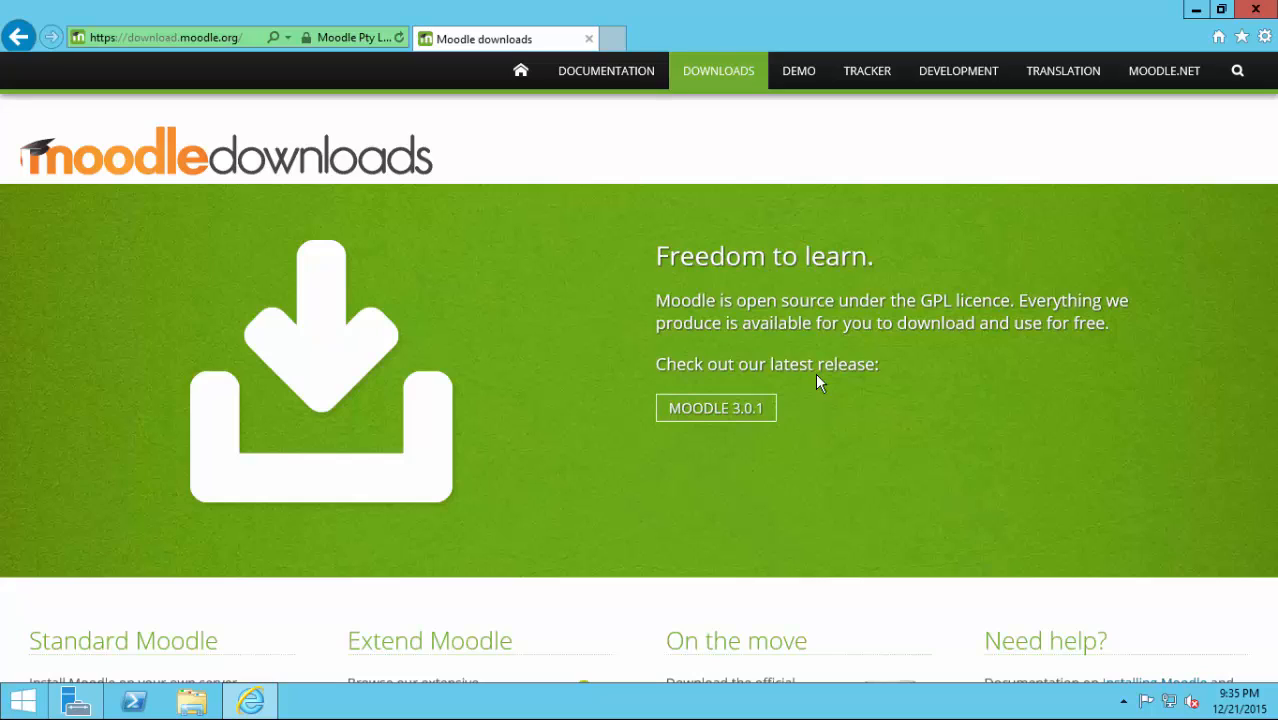
# Open the Moodle 3.0.1 latest release page, then switch back to Server Manager.
pyautogui.click(722, 418)
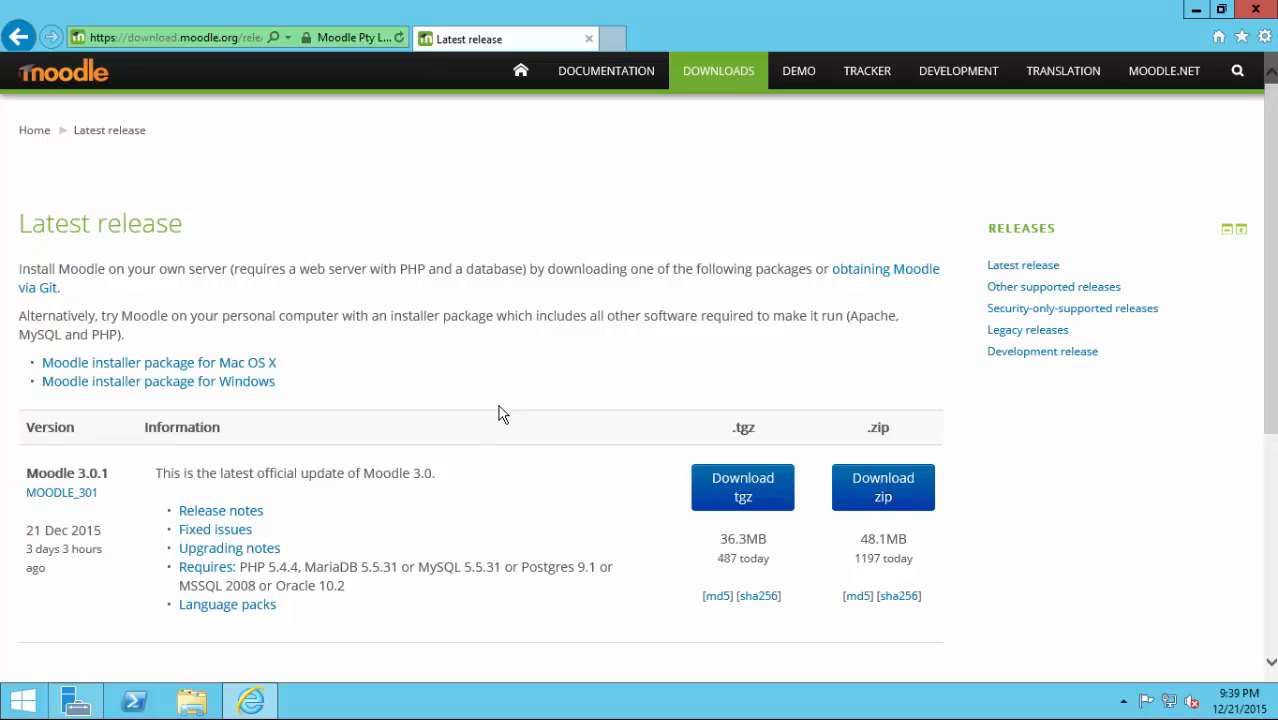
pyautogui.click(101, 701)
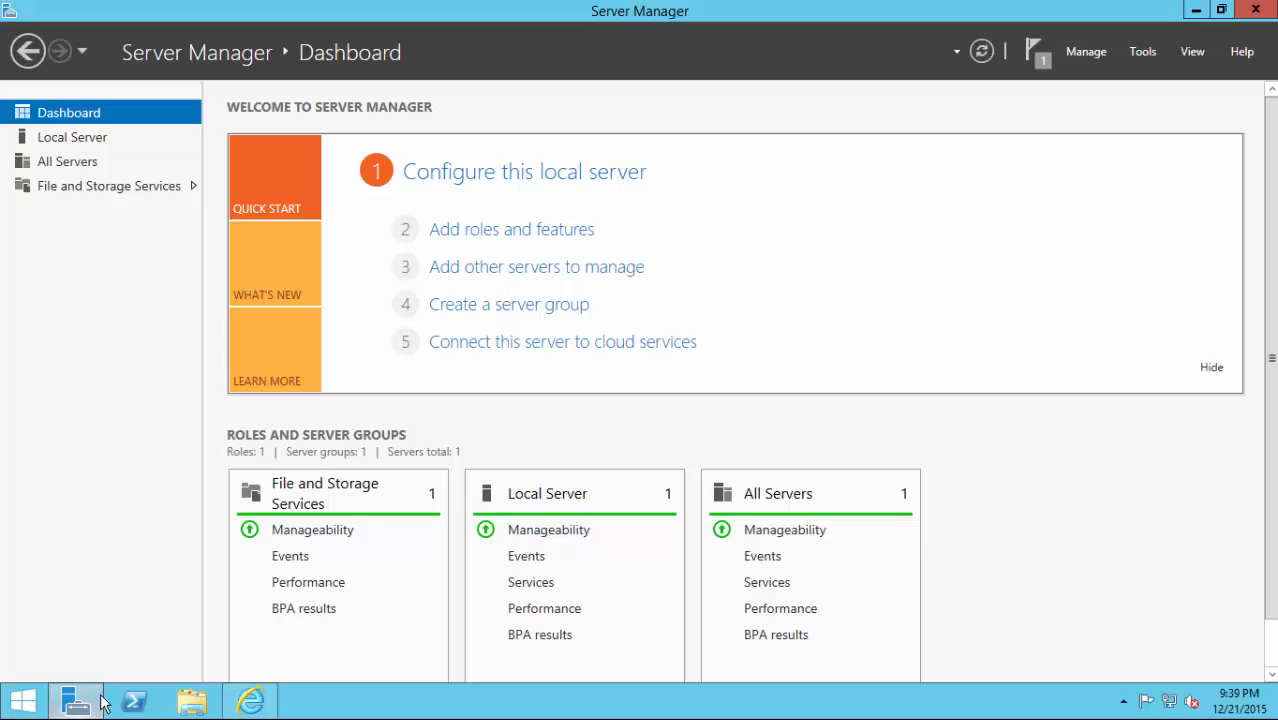
# Check and dismiss the feature installation succeeded notice, then return to Internet Explorer.
pyautogui.click(1041, 59)
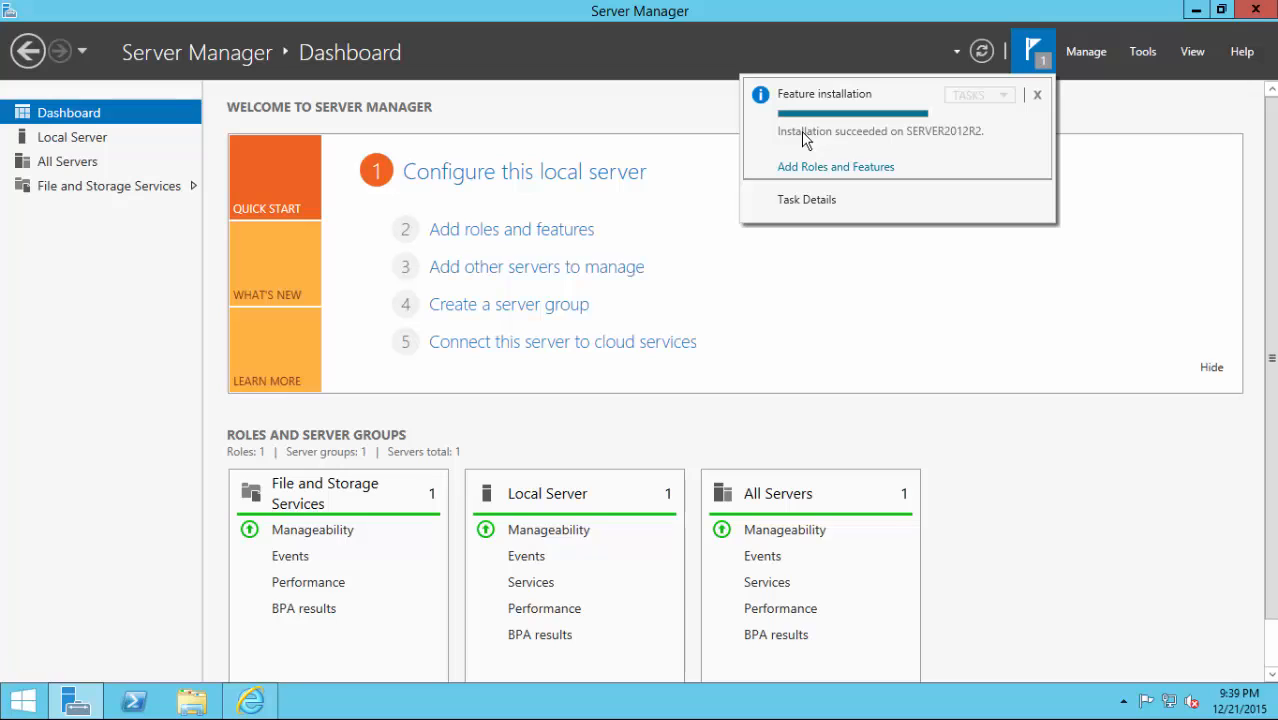
pyautogui.click(1038, 95)
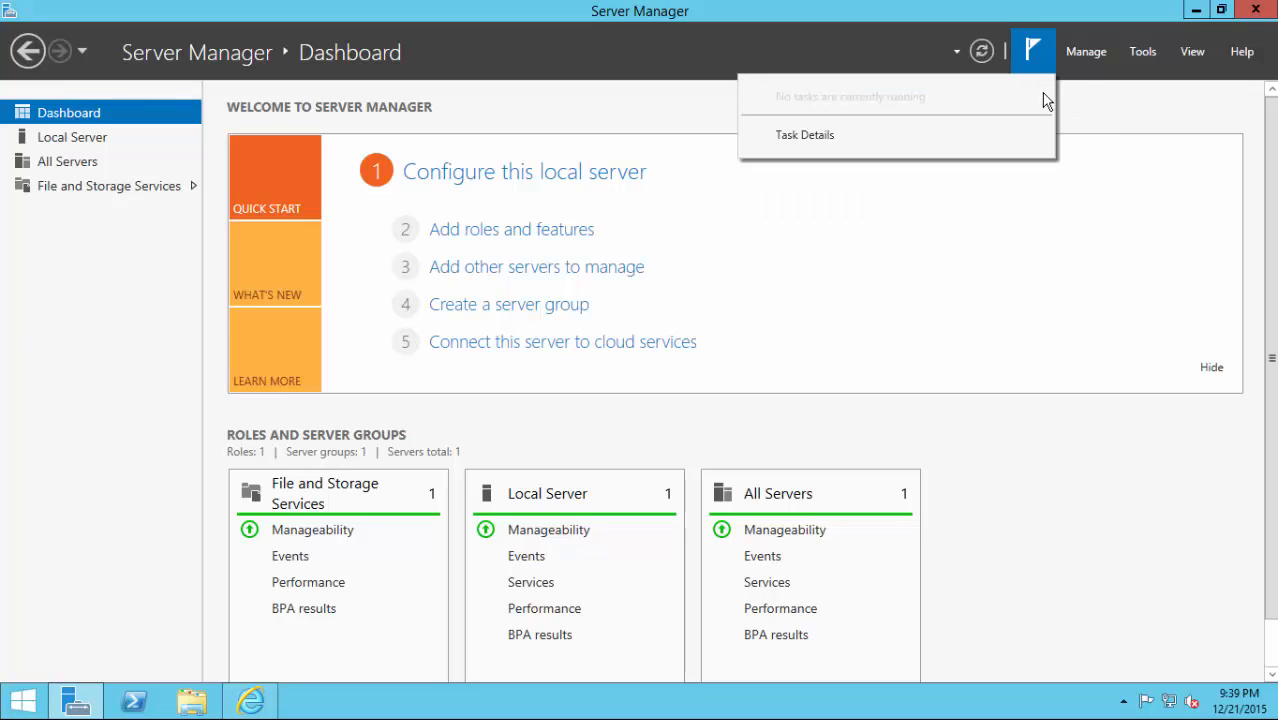
pyautogui.click(255, 703)
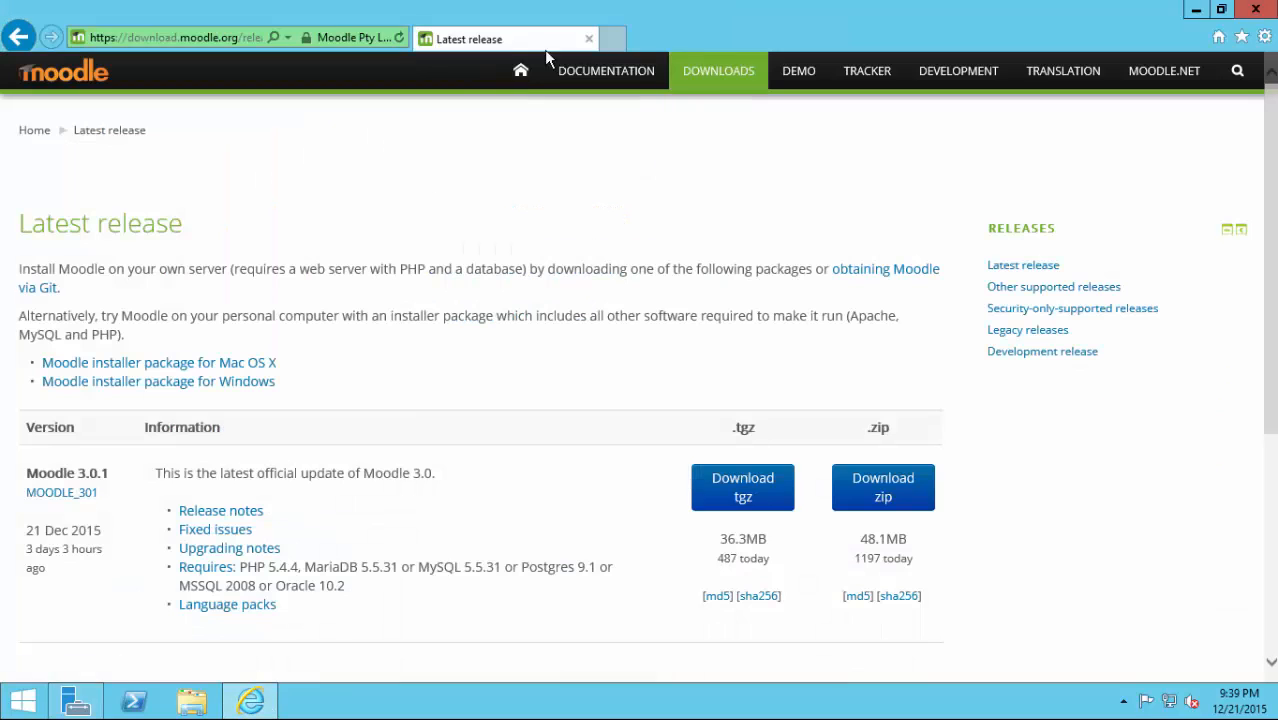
pyautogui.click(620, 38)
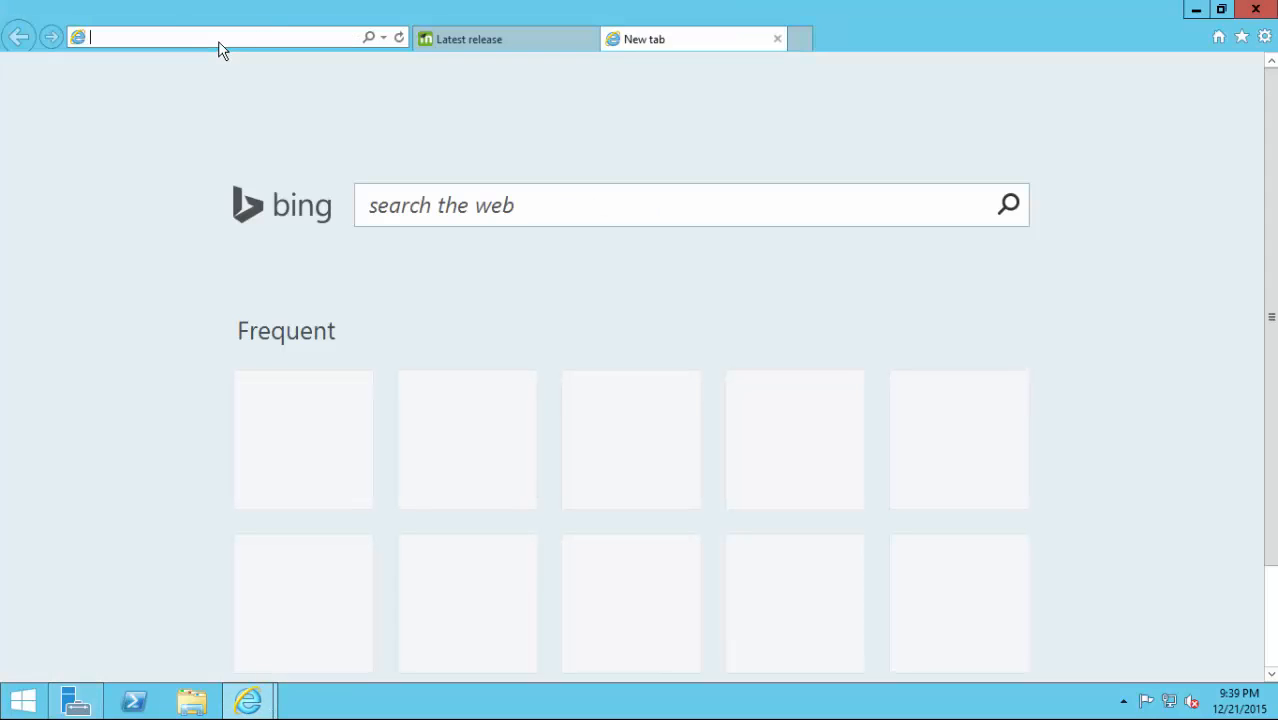
pyautogui.write('l')
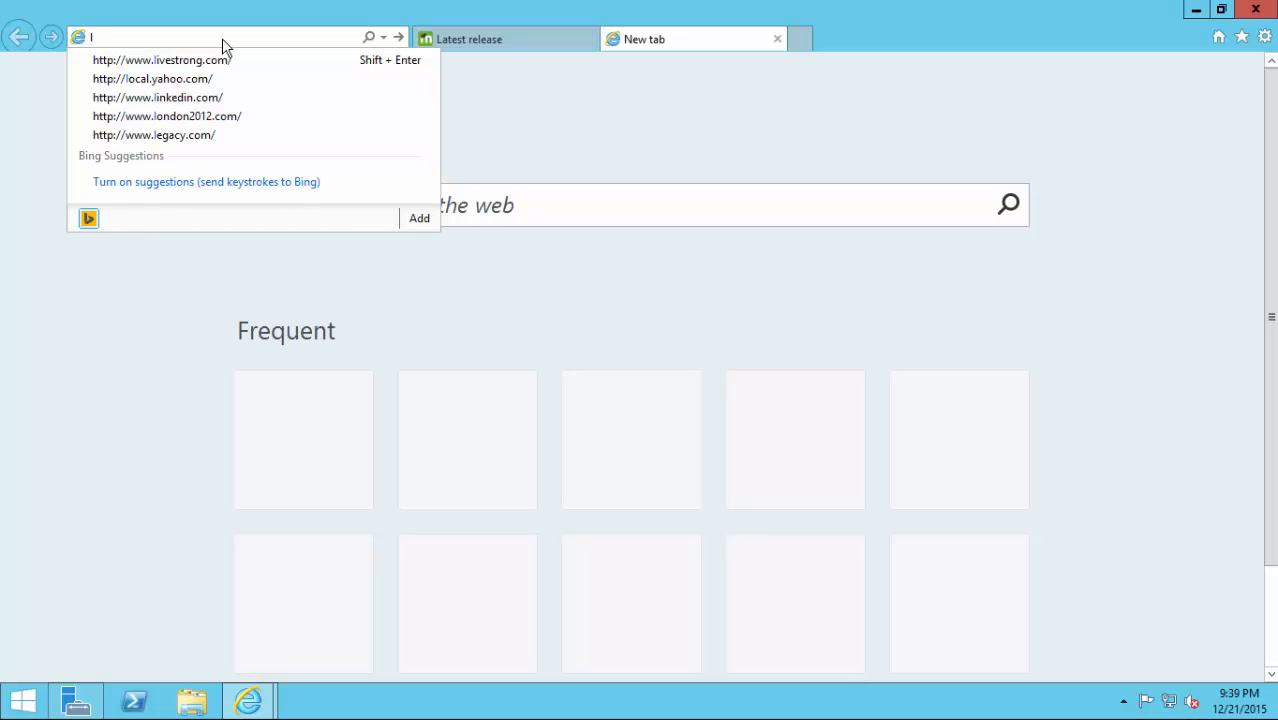
pyautogui.write('ocalhost')
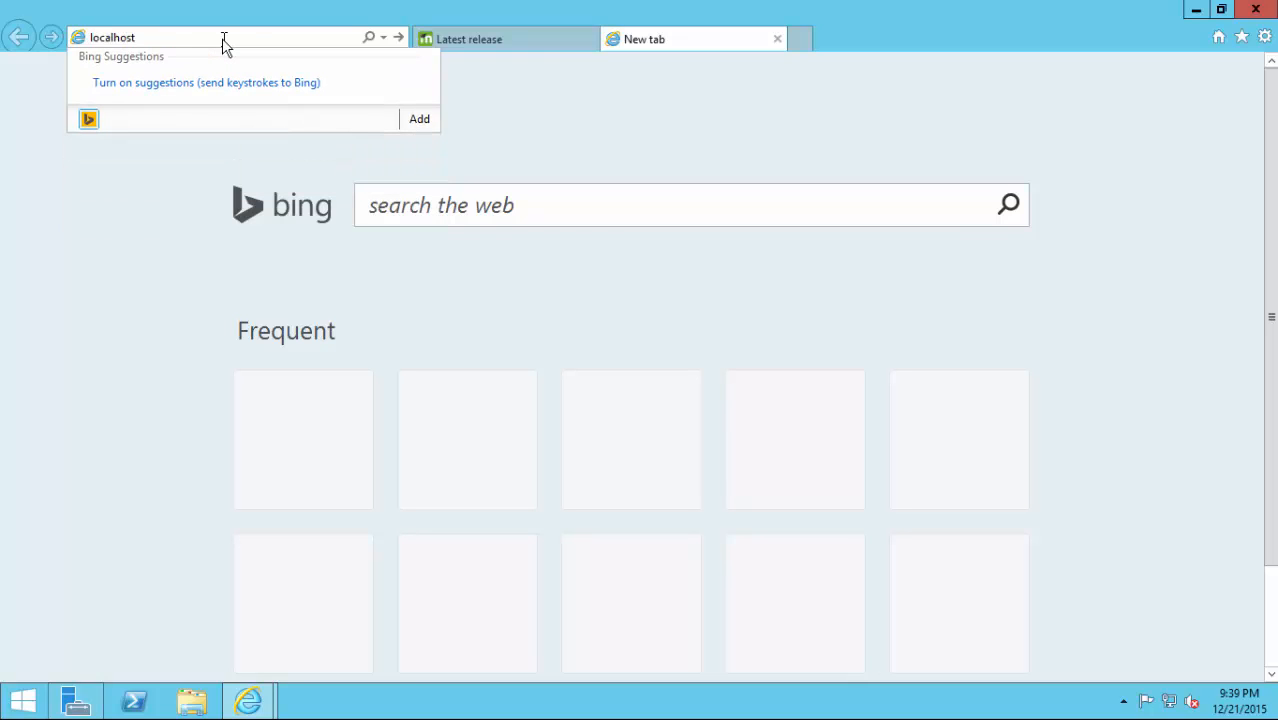
pyautogui.press('Return')
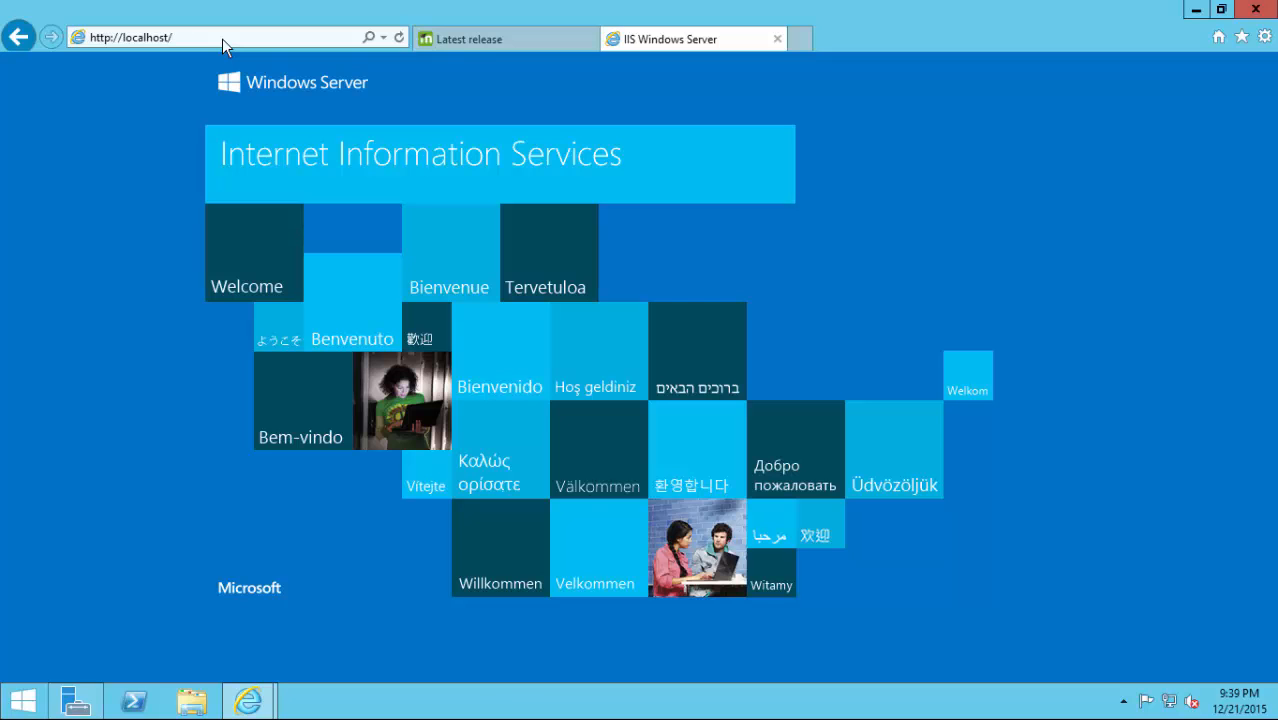
# Return to the Moodle Latest release tab offering the Moodle 3.0.1 zip and tgz.
pyautogui.click(510, 40)
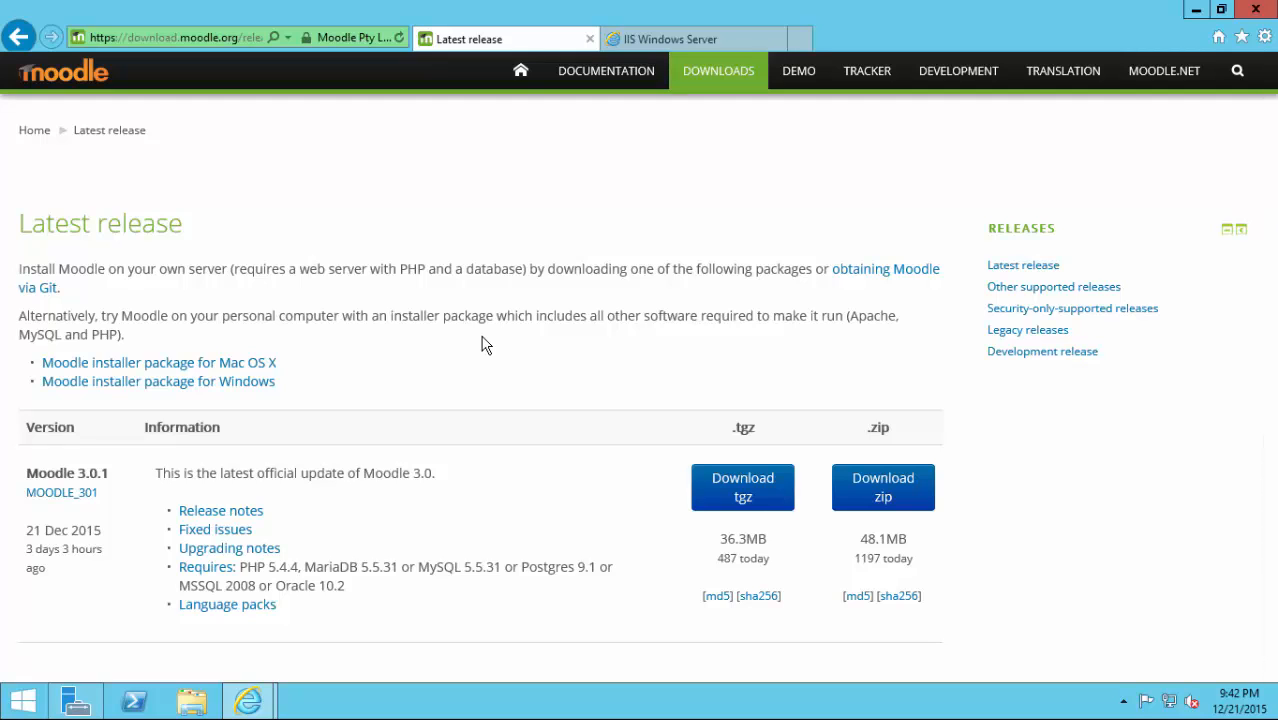
# Replace localhost with php.net in the IIS welcome tab's address bar.
pyautogui.click(684, 44)
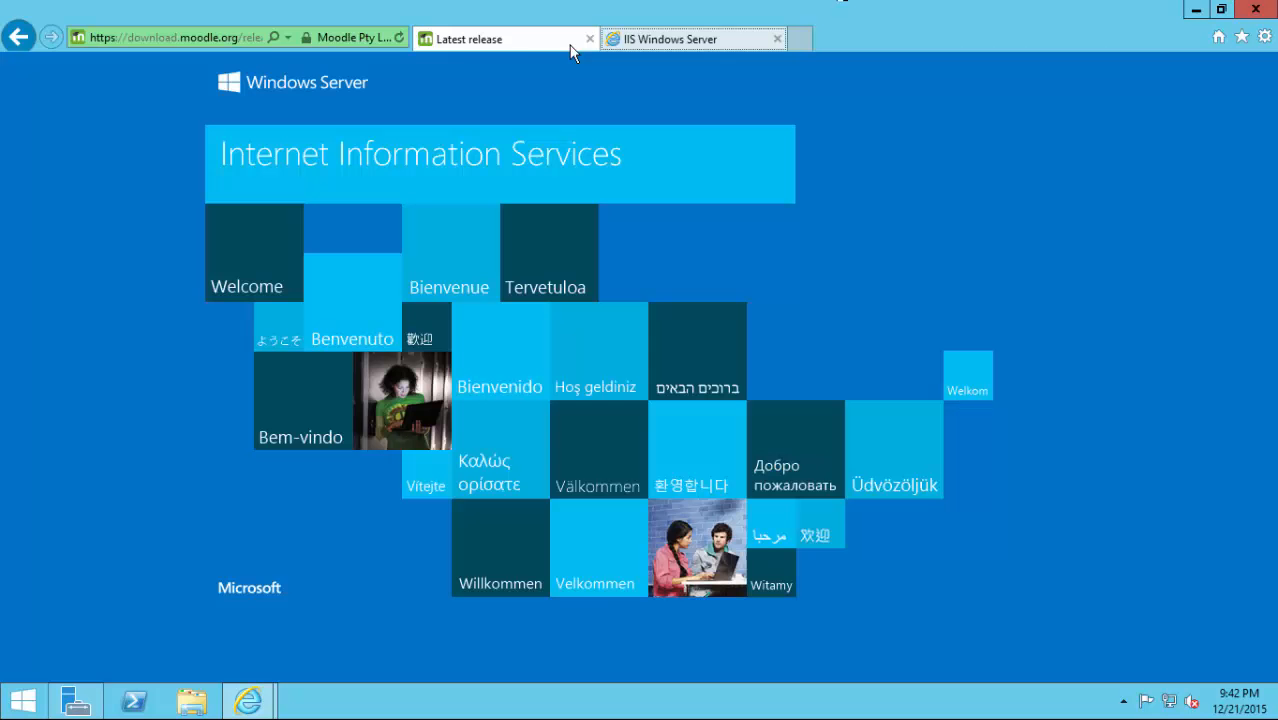
pyautogui.click(247, 47)
pyautogui.write('php.net')
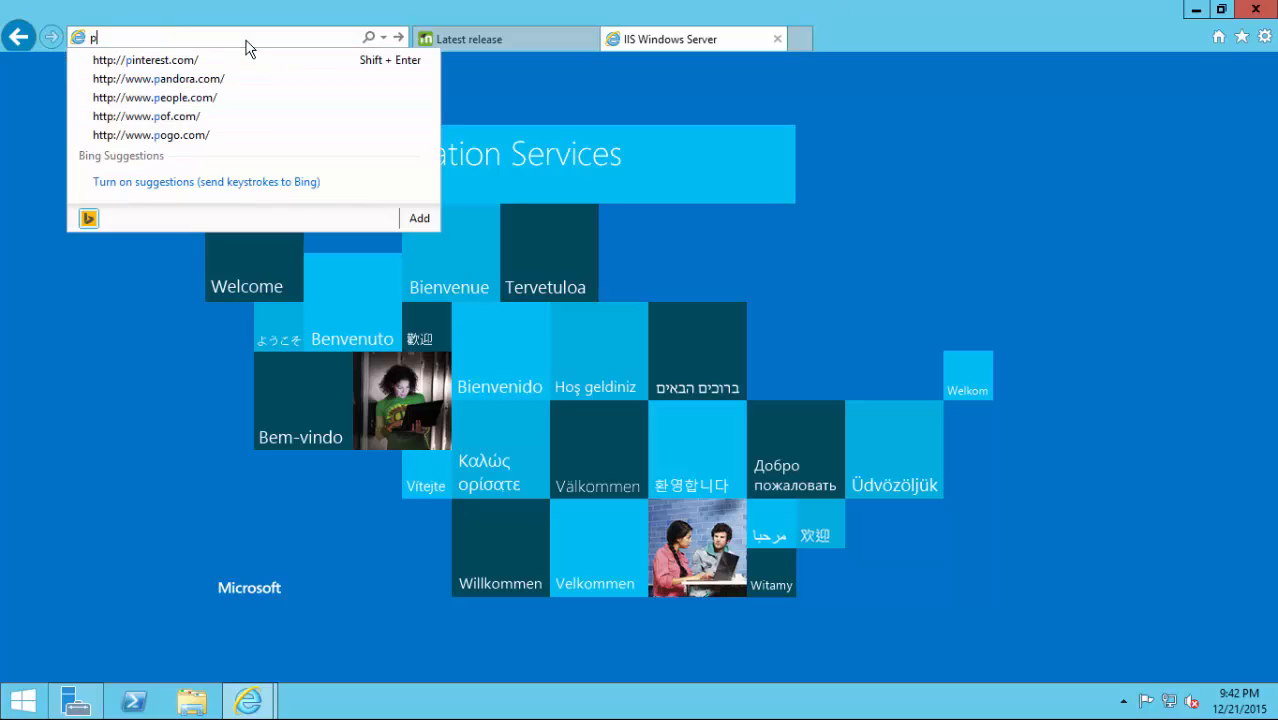
pyautogui.press('Return')
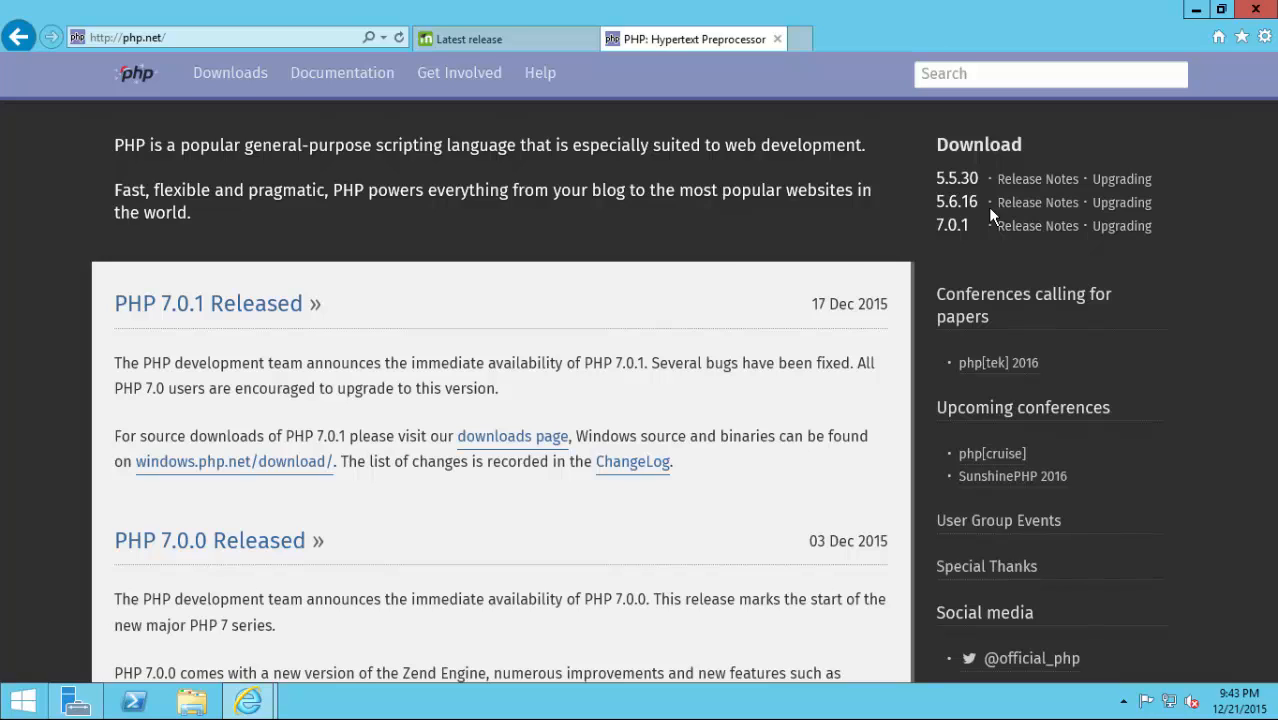
pyautogui.click(203, 472)
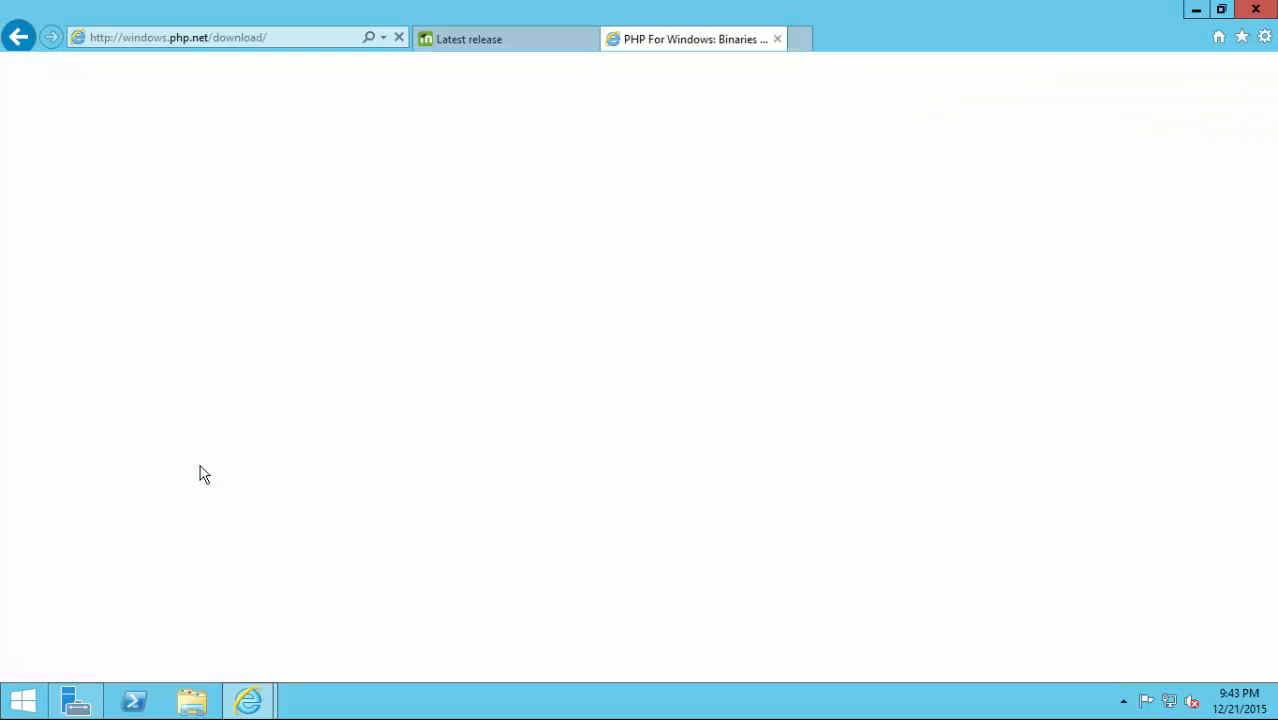
pyautogui.scroll(-4, 520, 300)
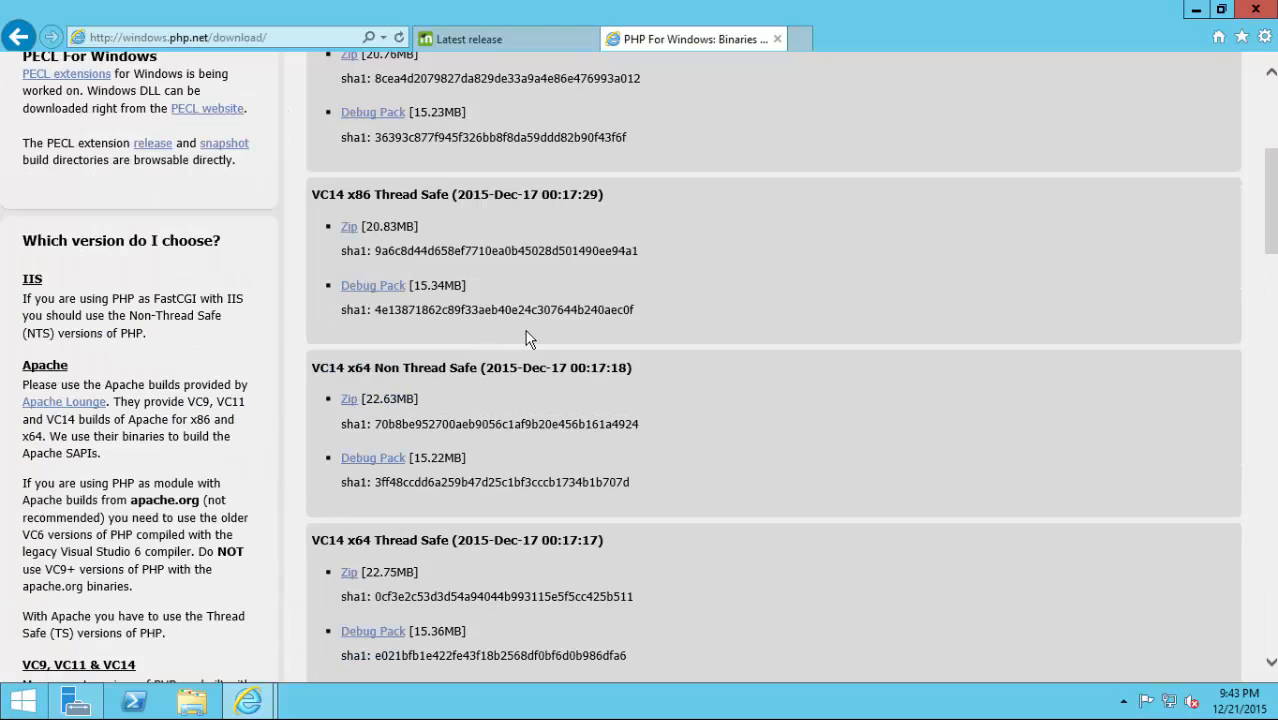
pyautogui.scroll(-4, 485, 357)
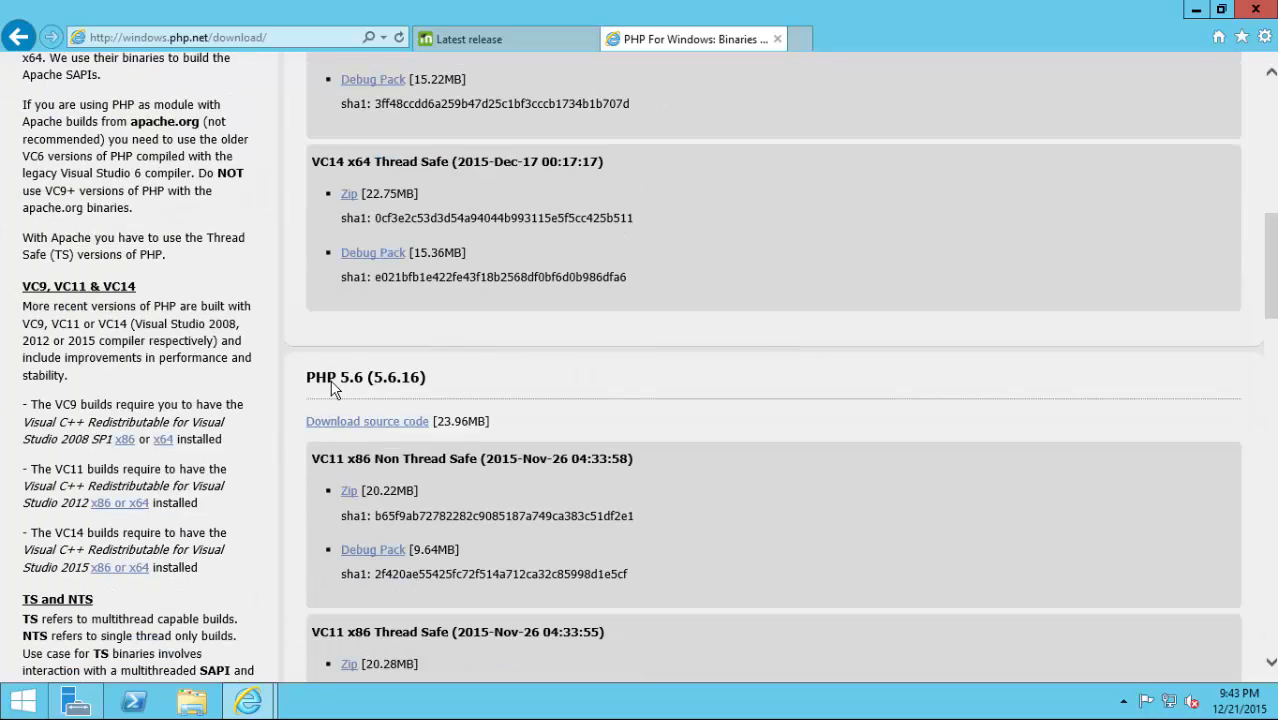
pyautogui.scroll(-2, 411, 380)
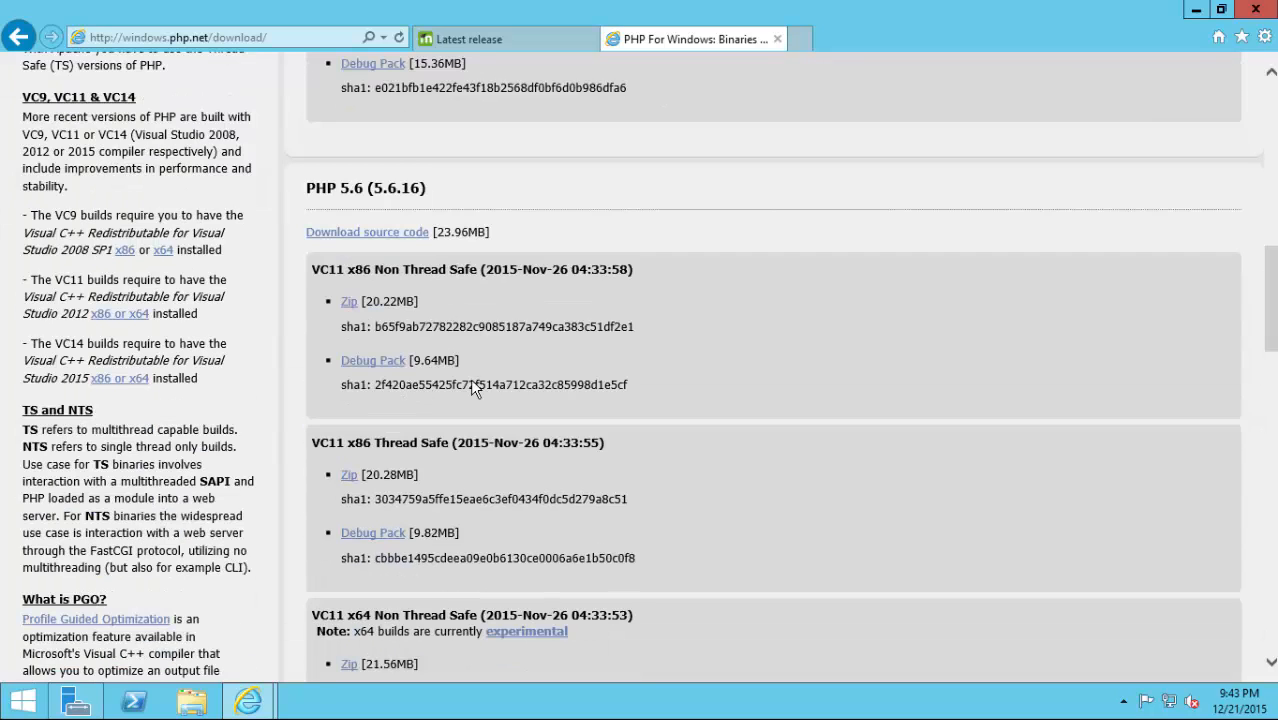
pyautogui.scroll(-4, 461, 379)
pyautogui.scroll(-1, 446, 386)
pyautogui.scroll(2, 446, 385)
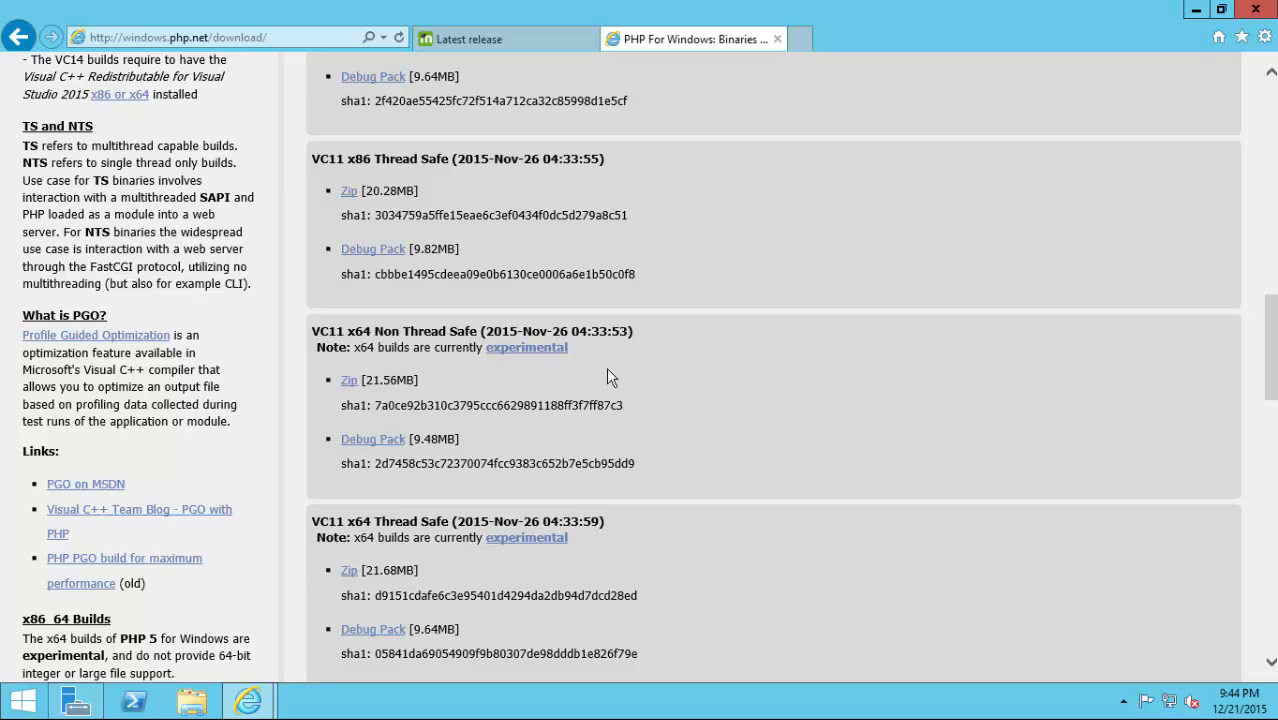
pyautogui.scroll(1, 607, 377)
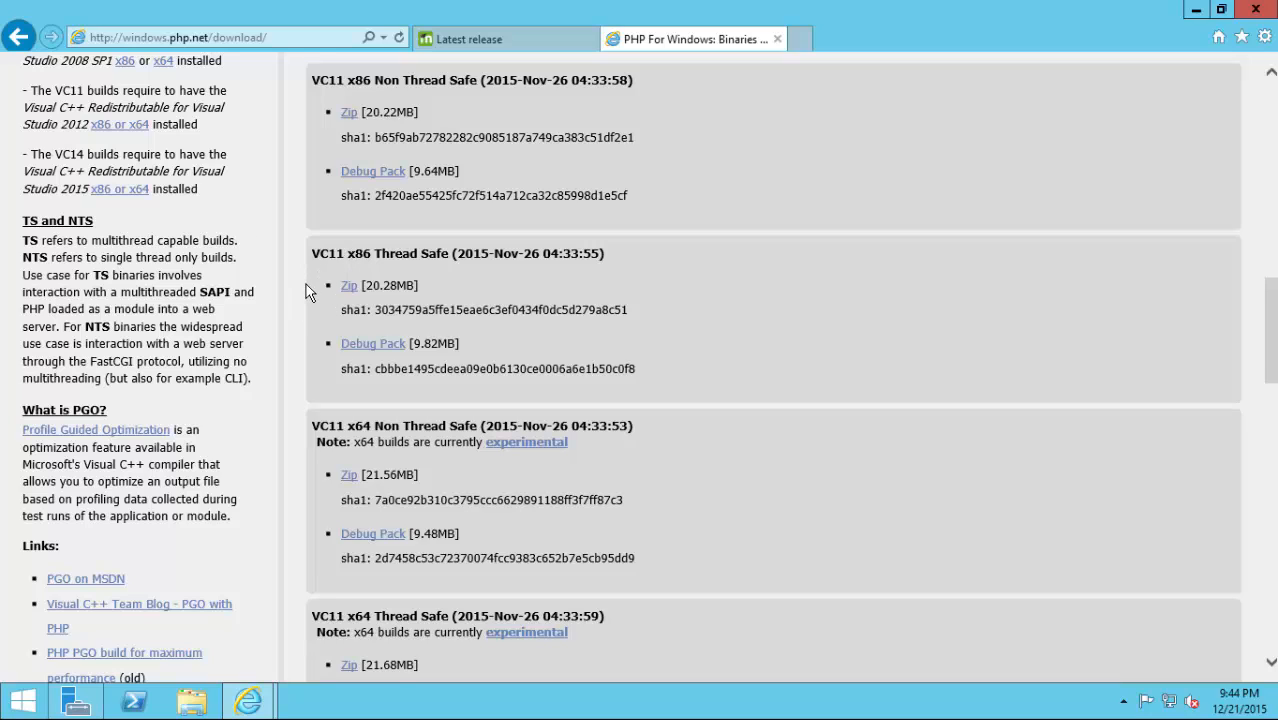
pyautogui.doubleClick(68, 91)
pyautogui.scroll(5, 406, 281)
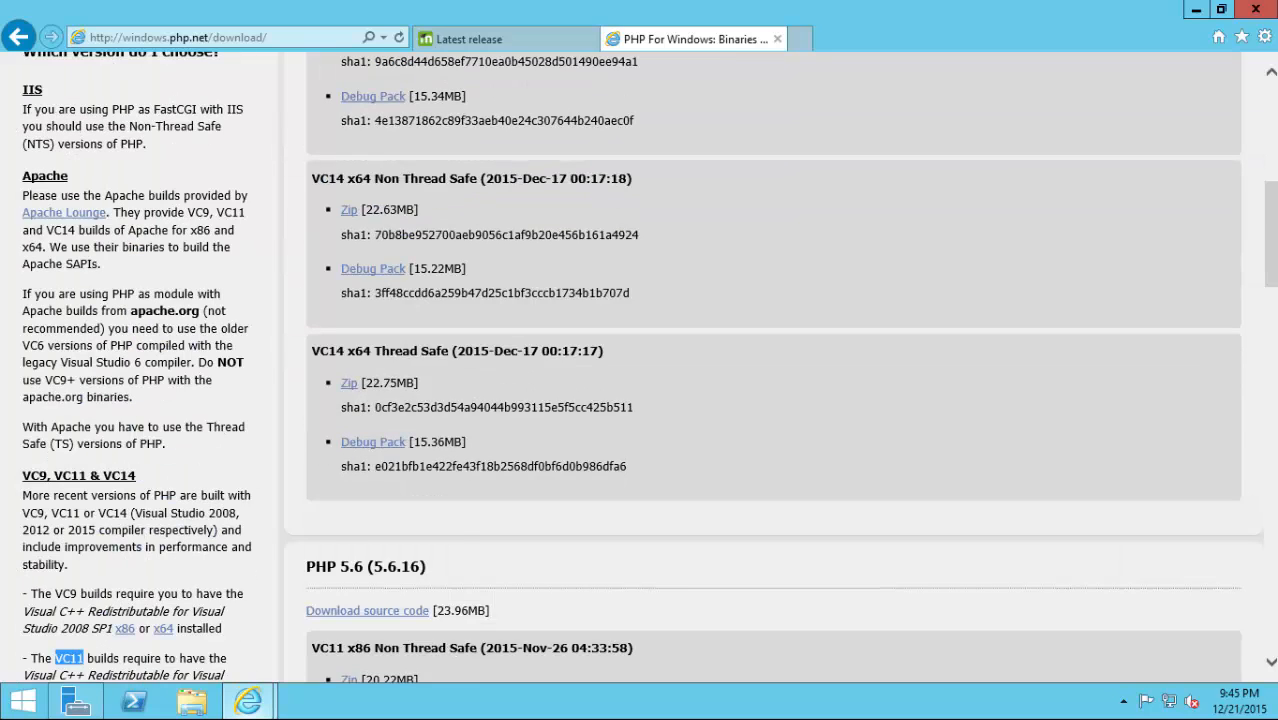
# Check the Downloads folder's PHP packages and VC++ installers, then return to the php.net page.
pyautogui.click(201, 707)
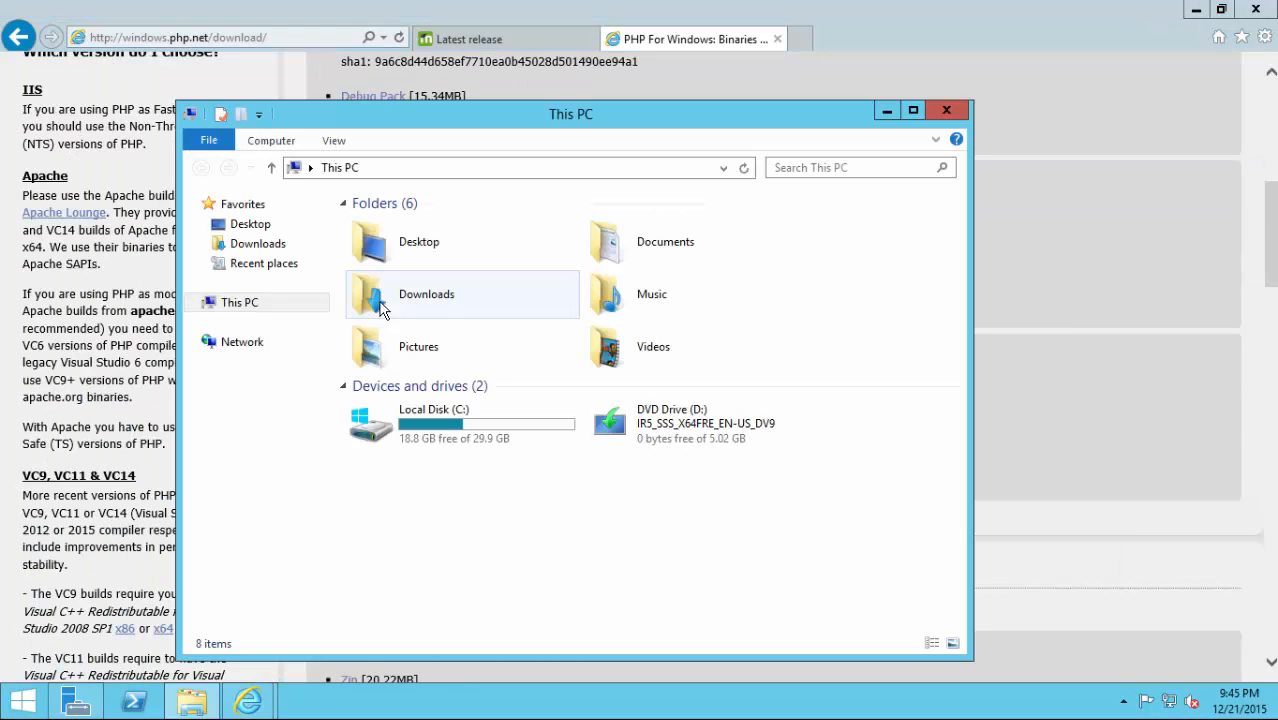
pyautogui.click(251, 244)
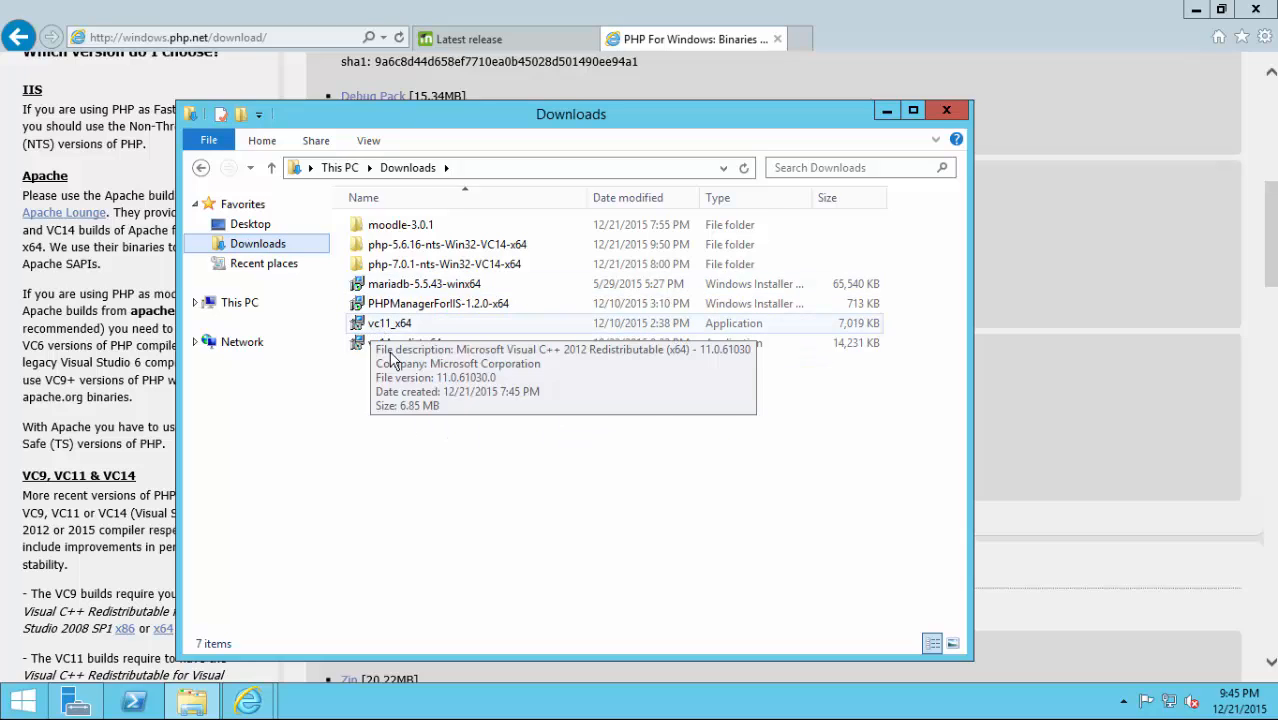
pyautogui.moveTo(397, 361)
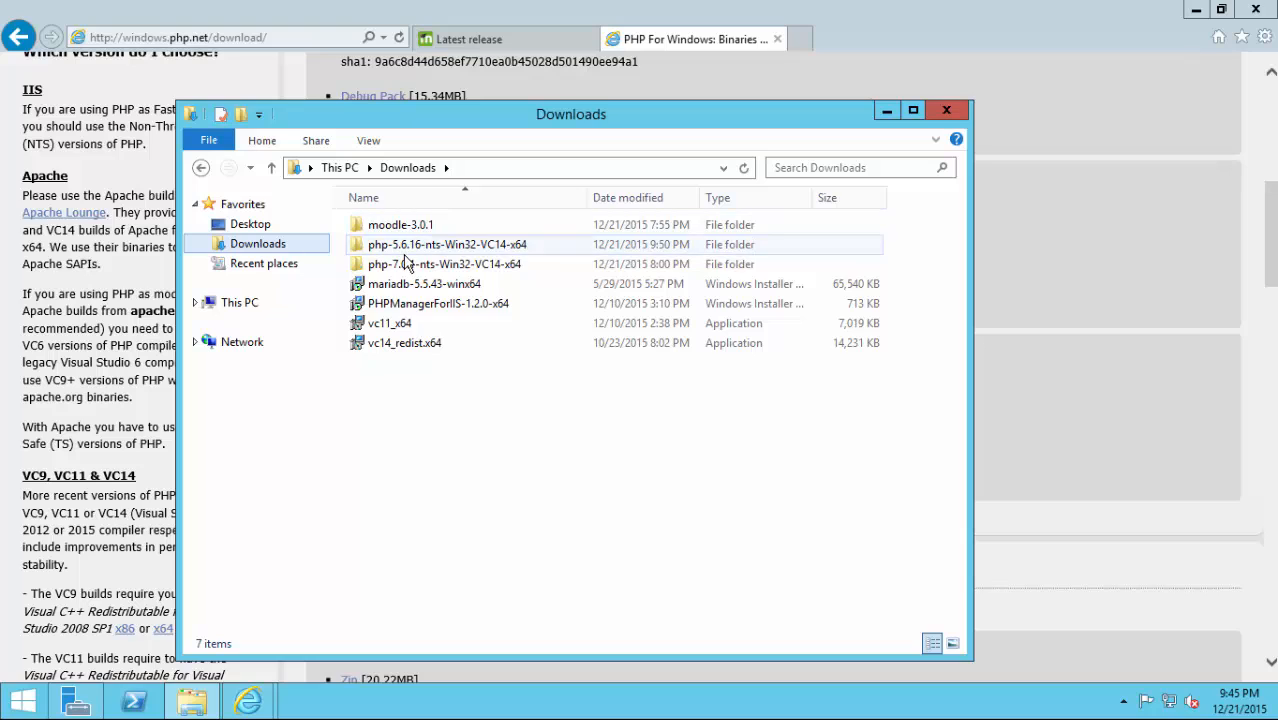
pyautogui.moveTo(411, 253)
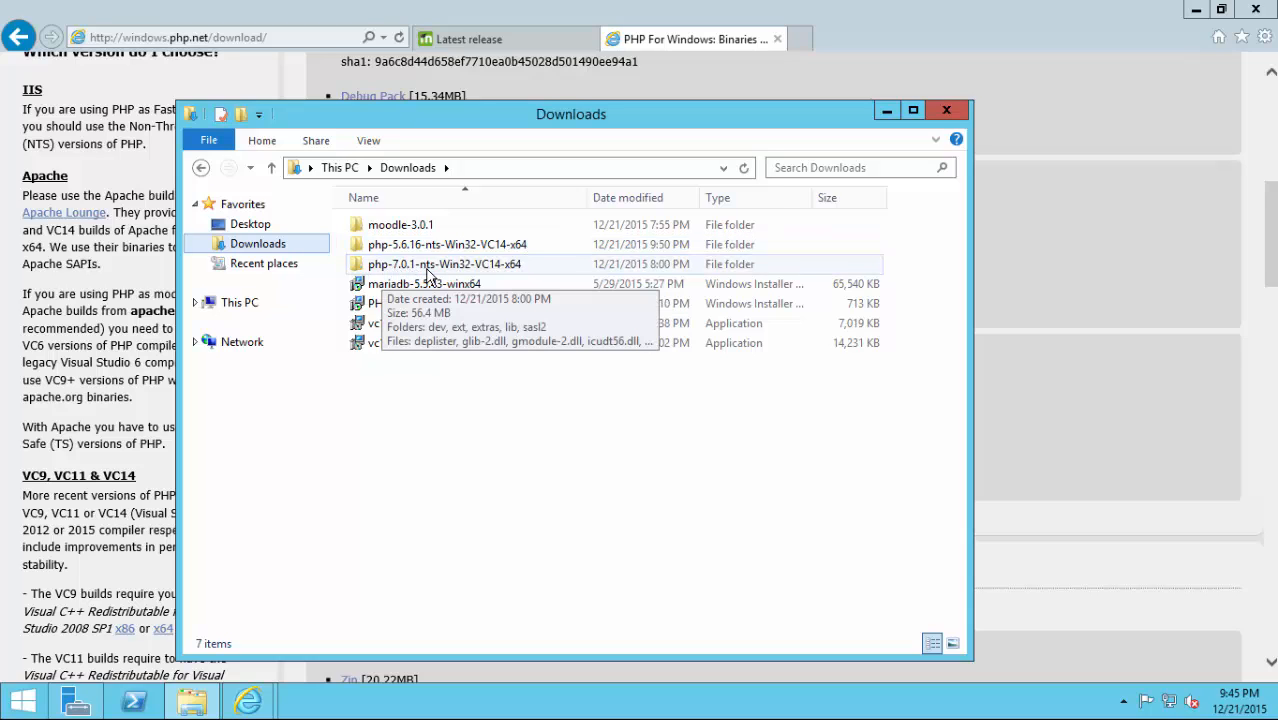
pyautogui.click(1051, 330)
# Scroll the PHP For Windows page to the PHP 5.6.16 VC11 builds.
pyautogui.scroll(3, 978, 343)
pyautogui.scroll(7, 978, 343)
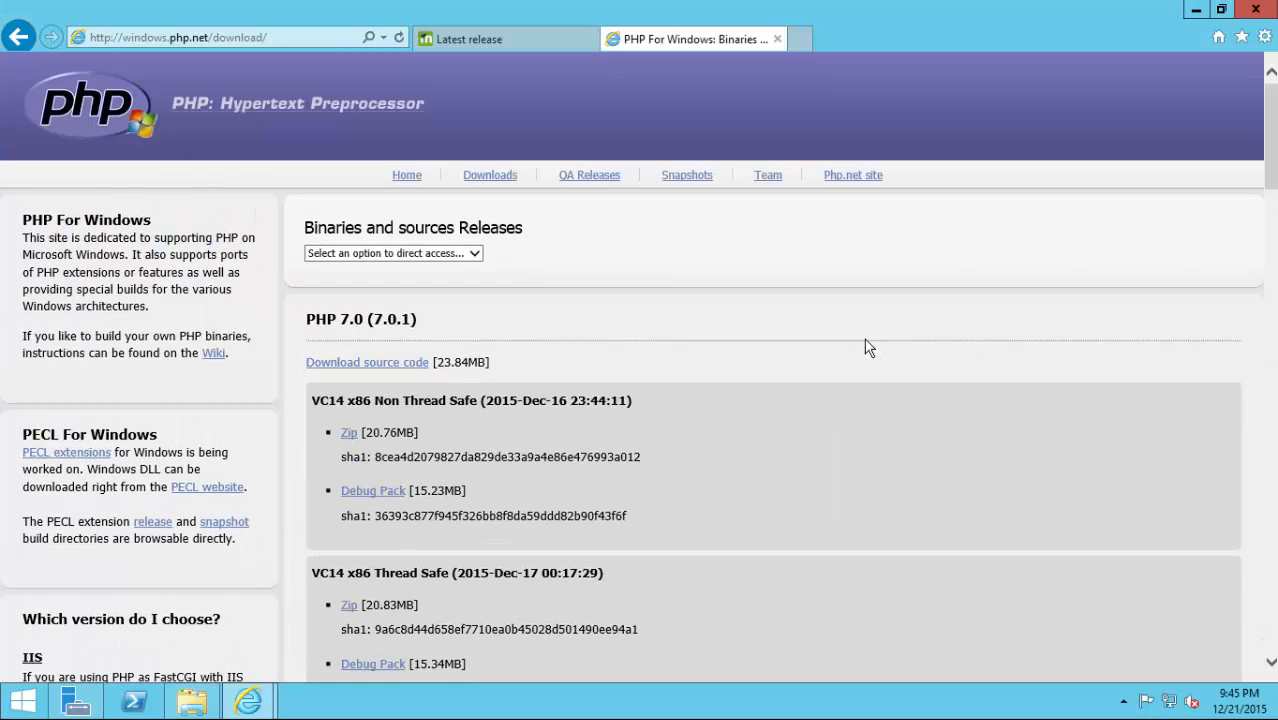
pyautogui.scroll(-7, 845, 362)
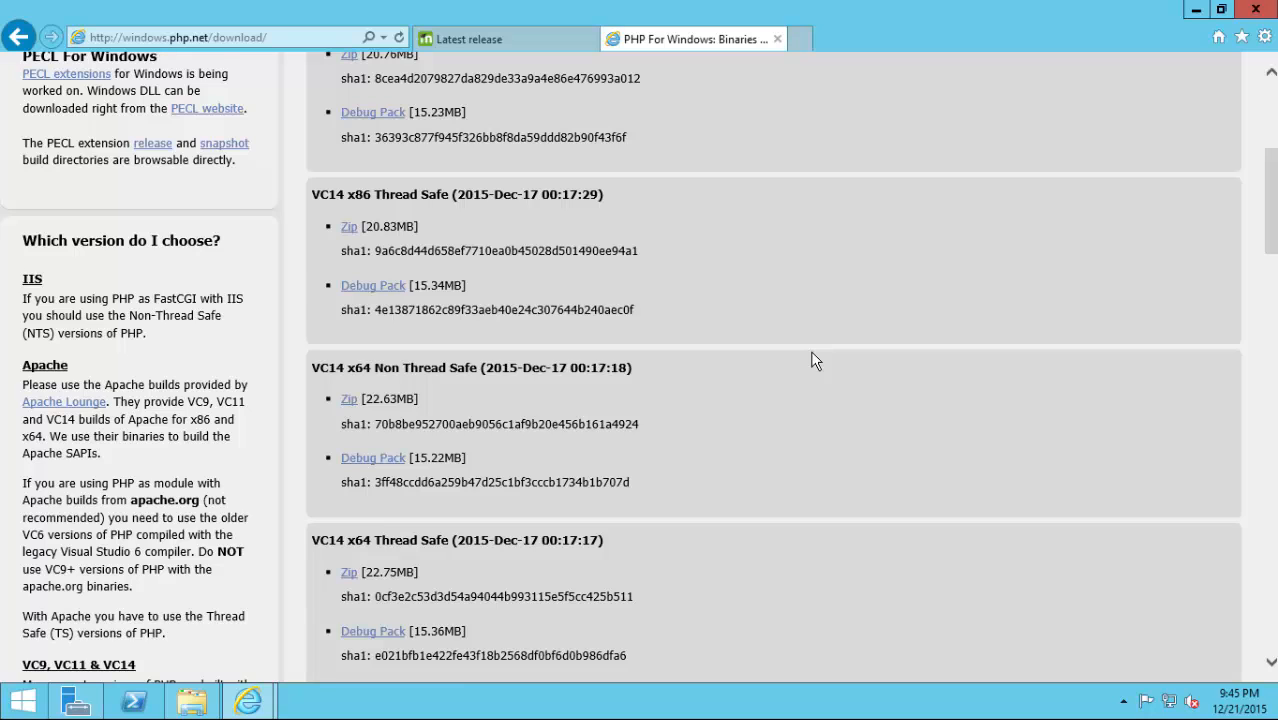
pyautogui.scroll(-7, 812, 360)
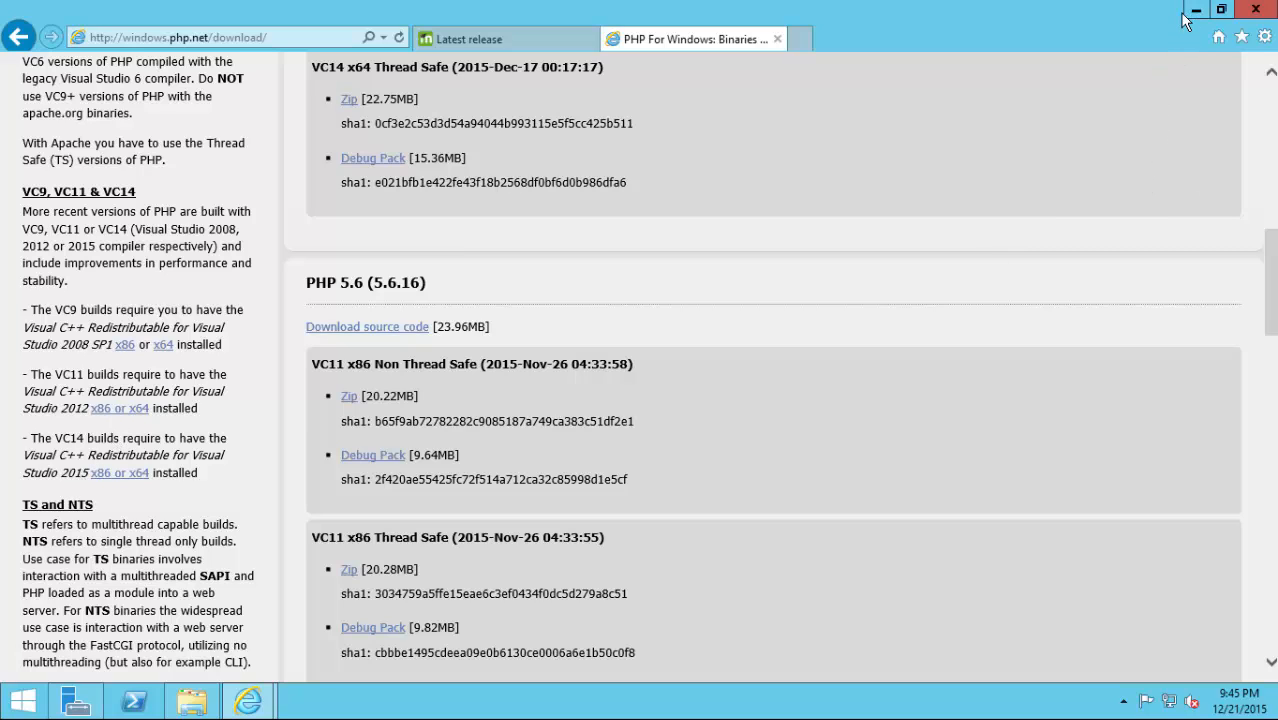
# Install the Visual C++ 2012 x64 redistributable from vc11_x64 in Downloads.
pyautogui.click(205, 700)
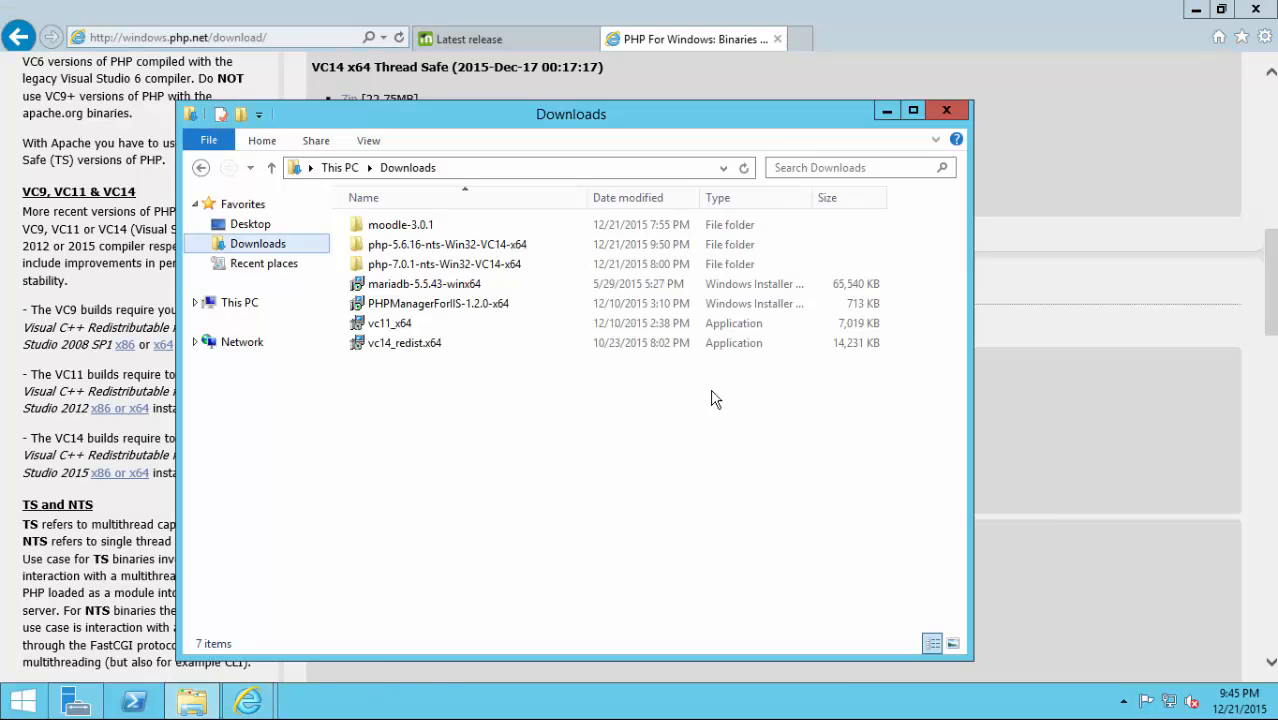
pyautogui.click(384, 331)
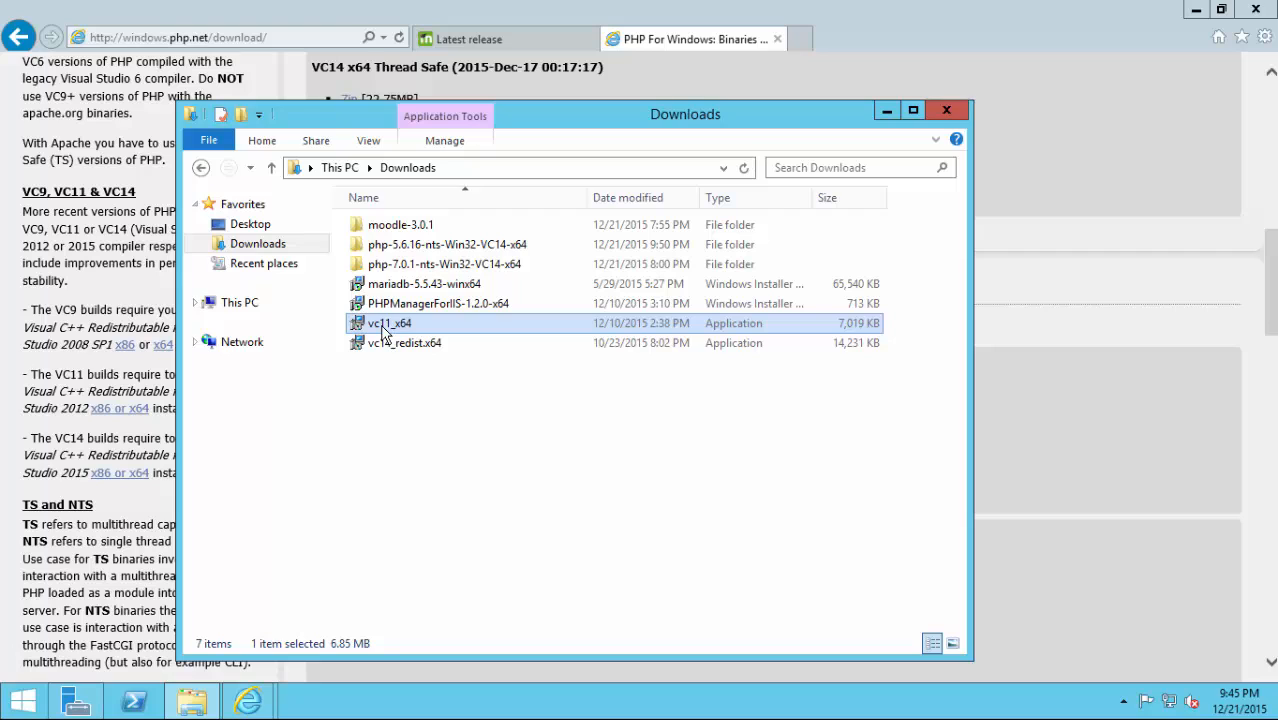
pyautogui.doubleClick(384, 331)
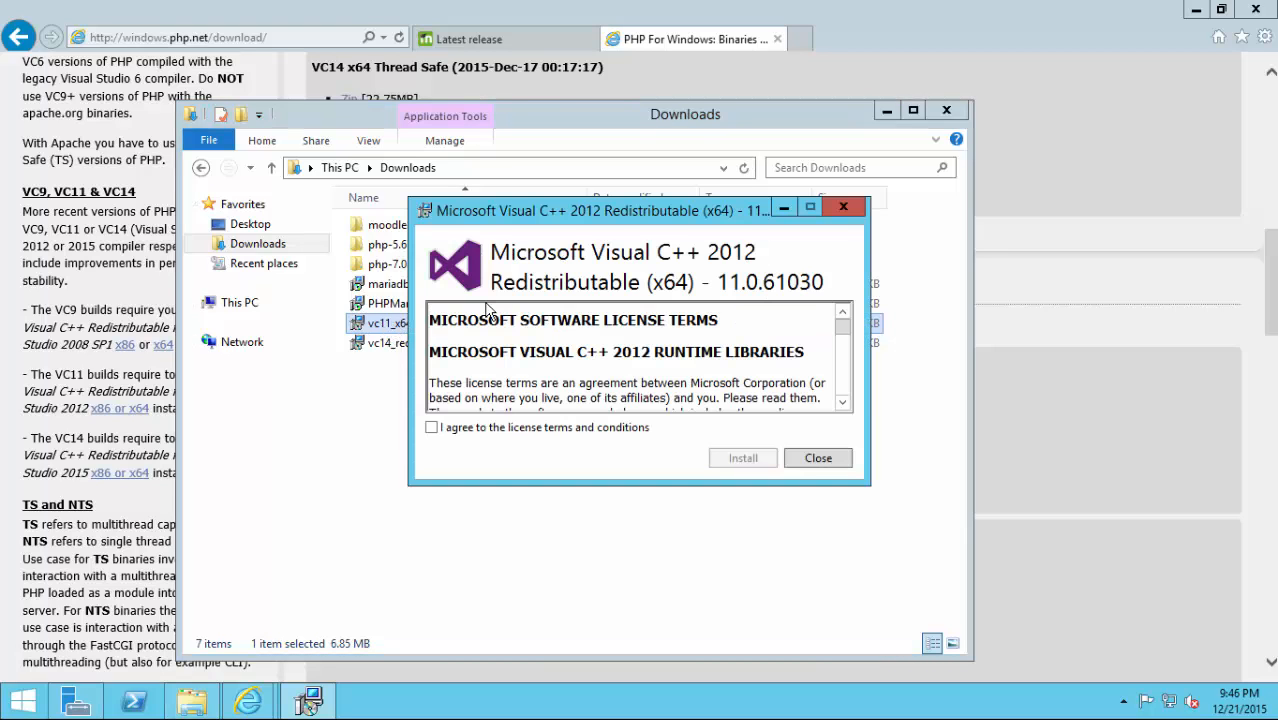
pyautogui.click(492, 431)
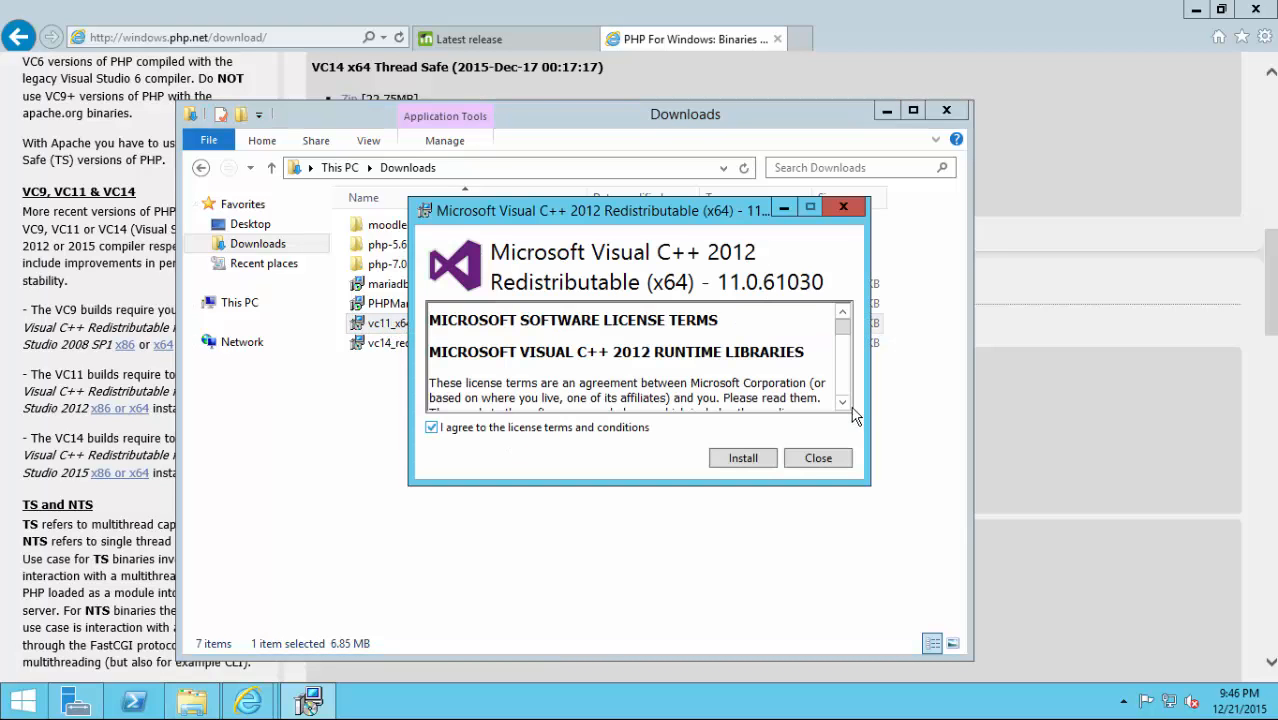
pyautogui.click(752, 462)
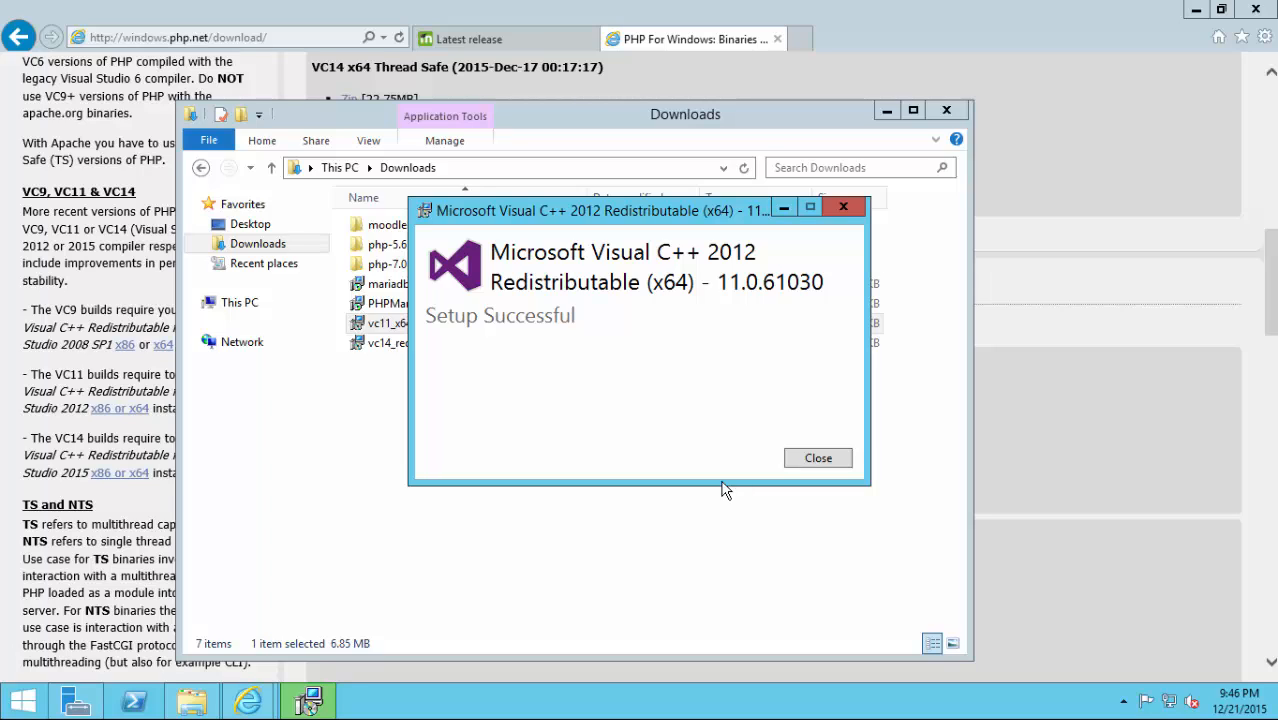
pyautogui.click(791, 460)
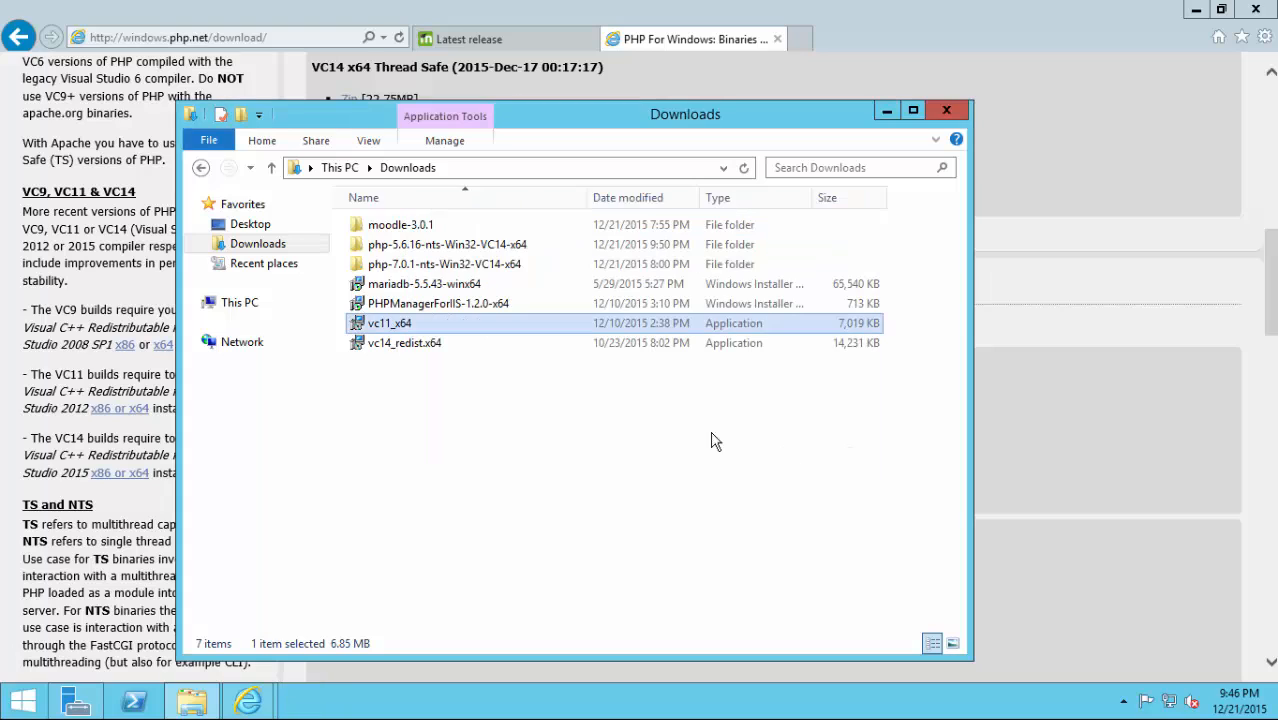
# Run vc14_redist.x64, accept its license and start installing the Visual C++ 2015 x64 redistributable.
pyautogui.click(393, 345)
pyautogui.doubleClick(397, 355)
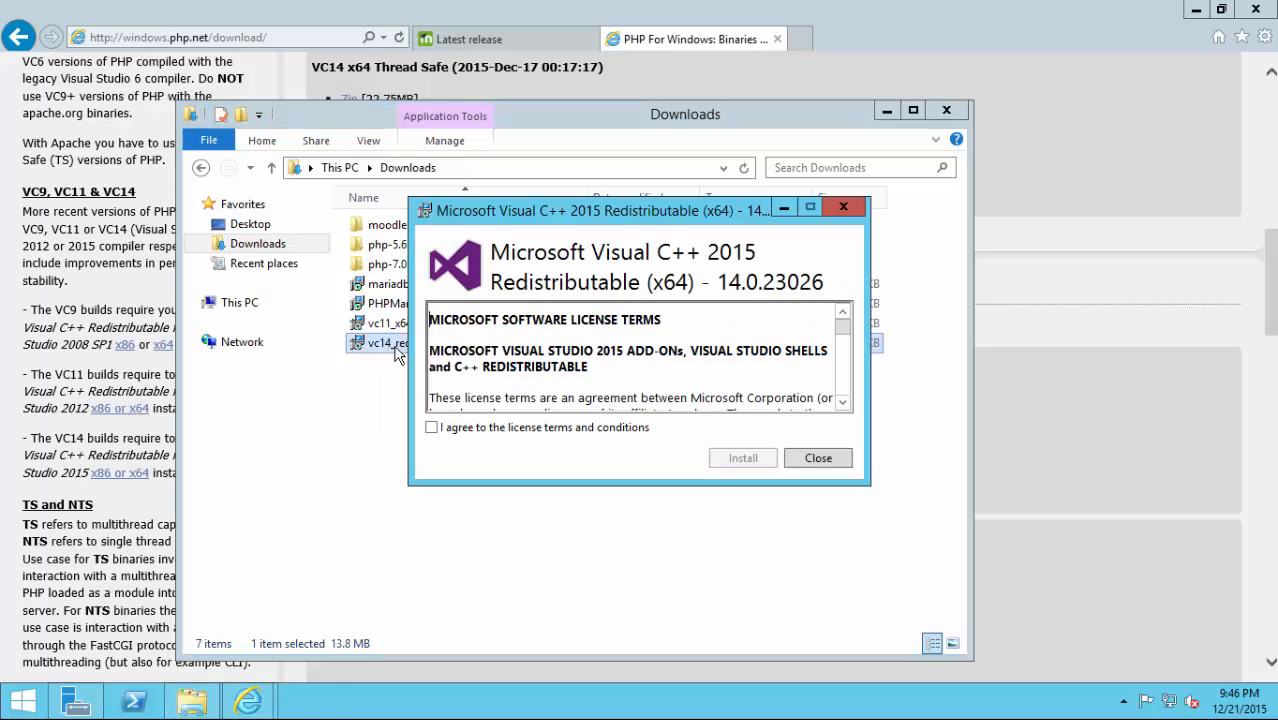
pyautogui.click(466, 430)
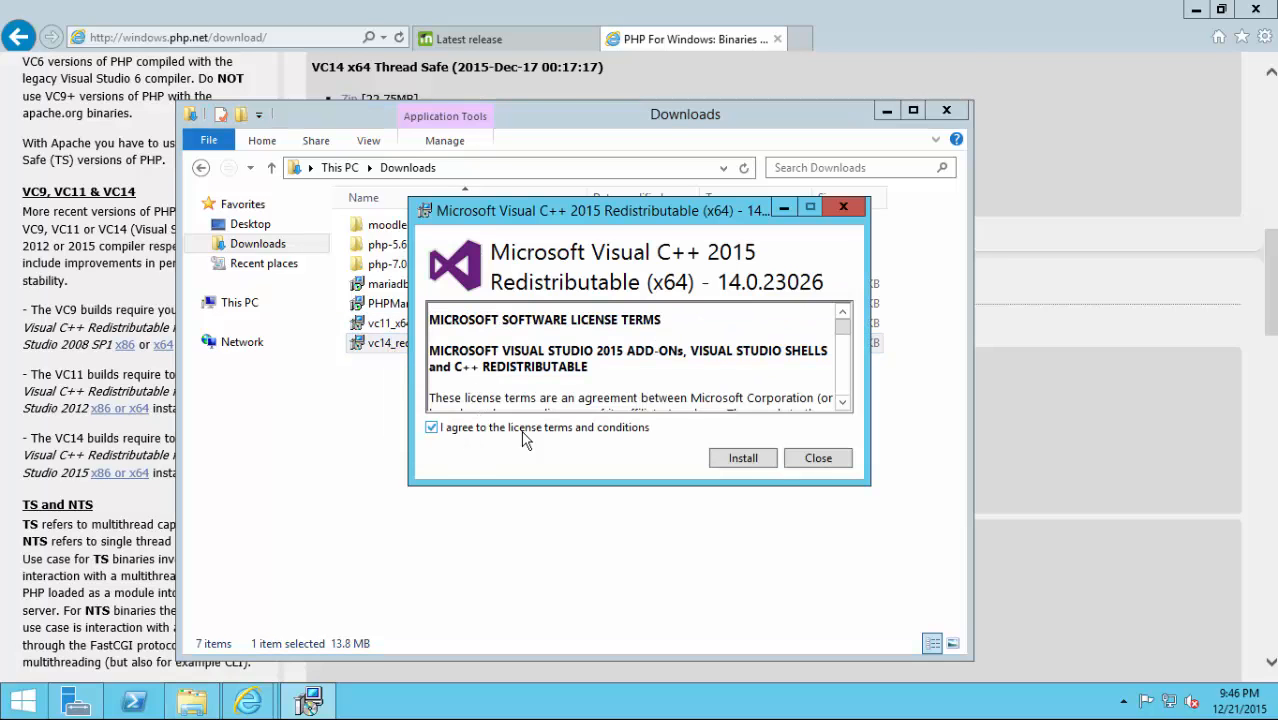
pyautogui.click(744, 460)
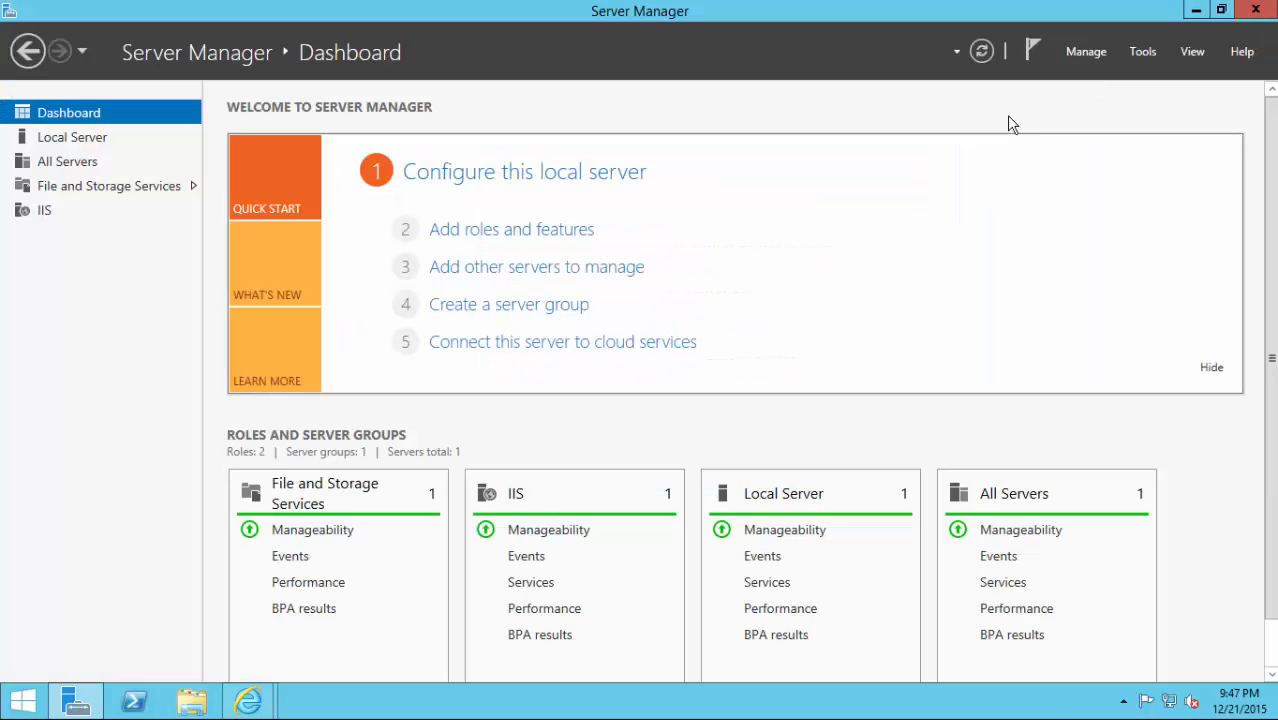
# In Downloads, rename the php-5.6.16-nts-Win32-VC14-x64 folder to php56.
pyautogui.click(1247, 14)
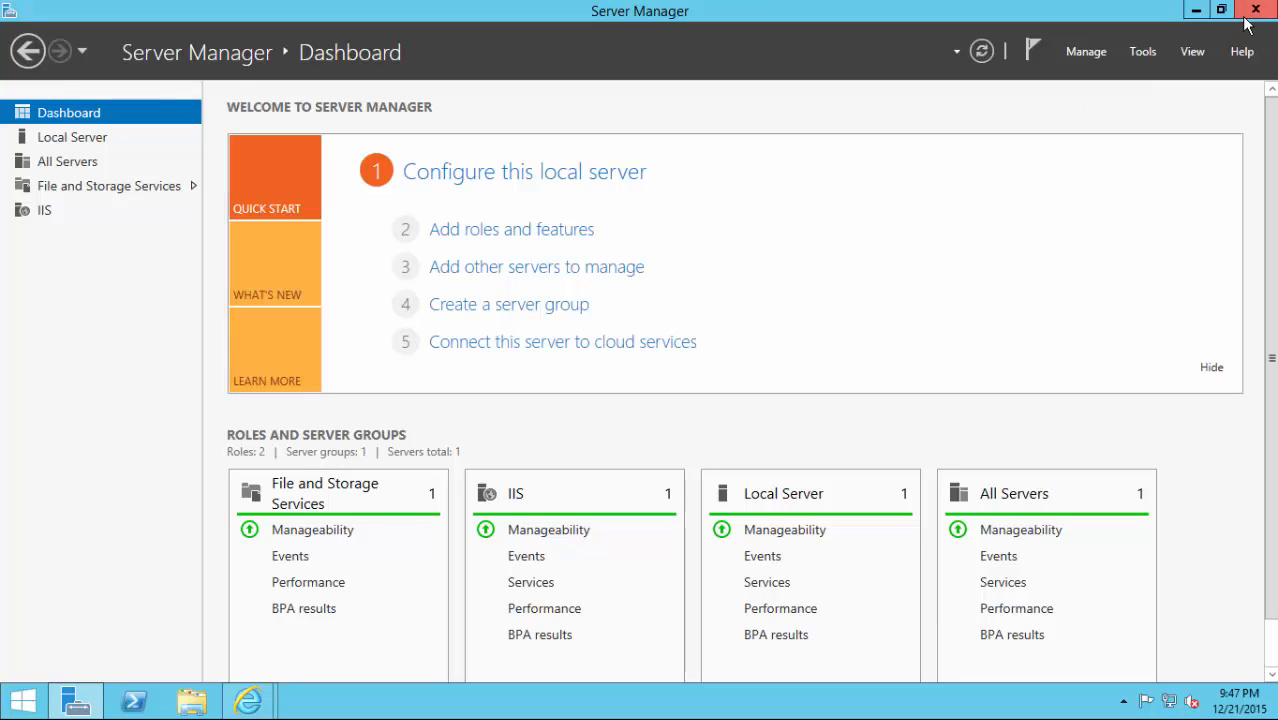
pyautogui.click(191, 702)
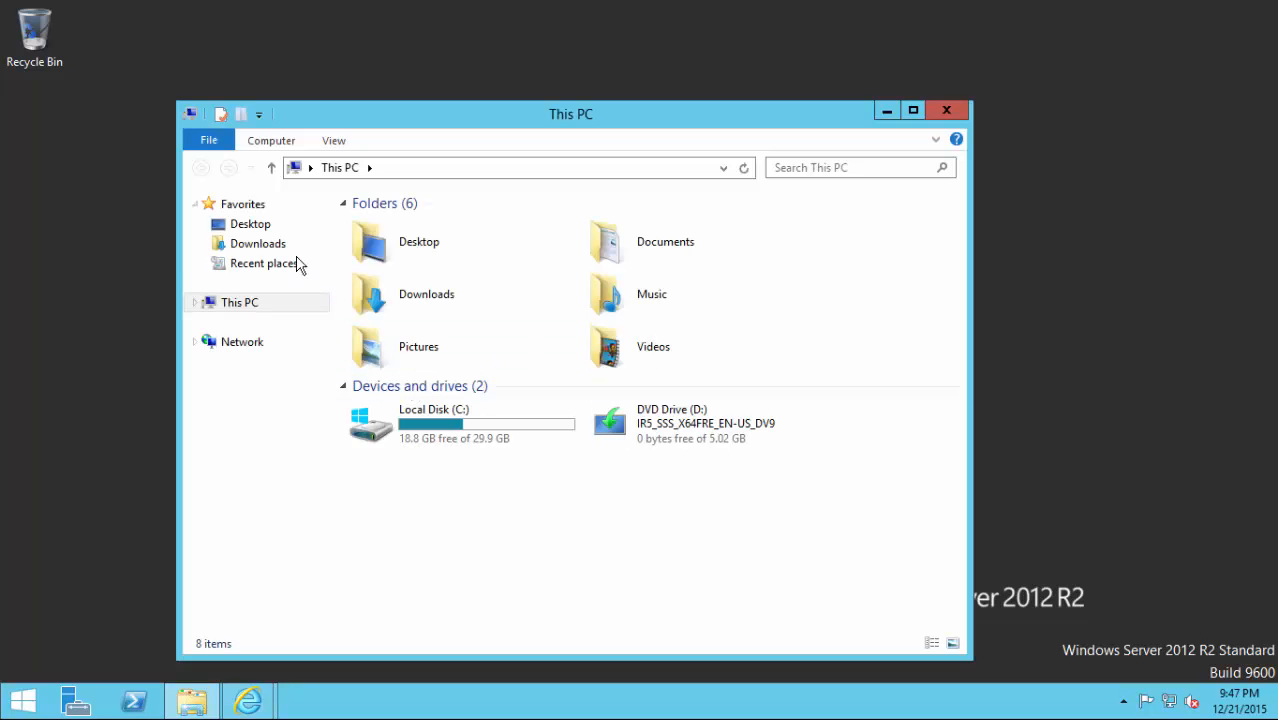
pyautogui.click(274, 248)
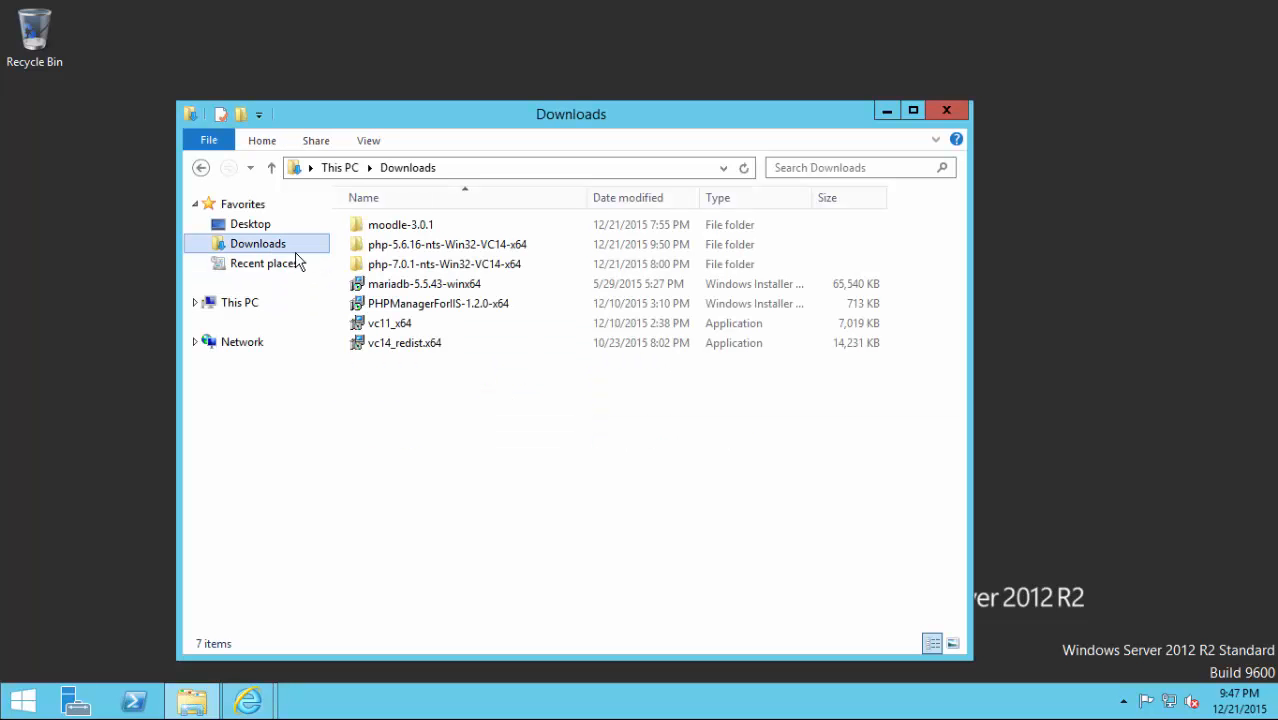
pyautogui.doubleClick(440, 248)
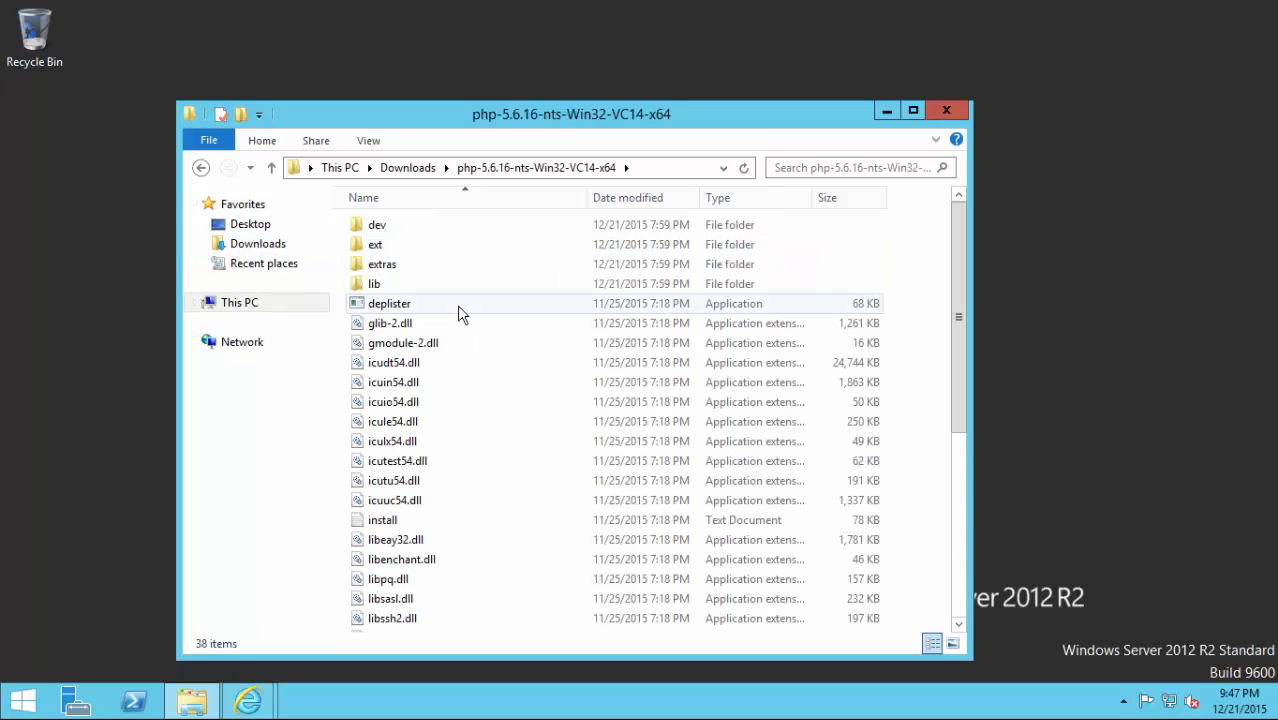
pyautogui.scroll(-6, 457, 305)
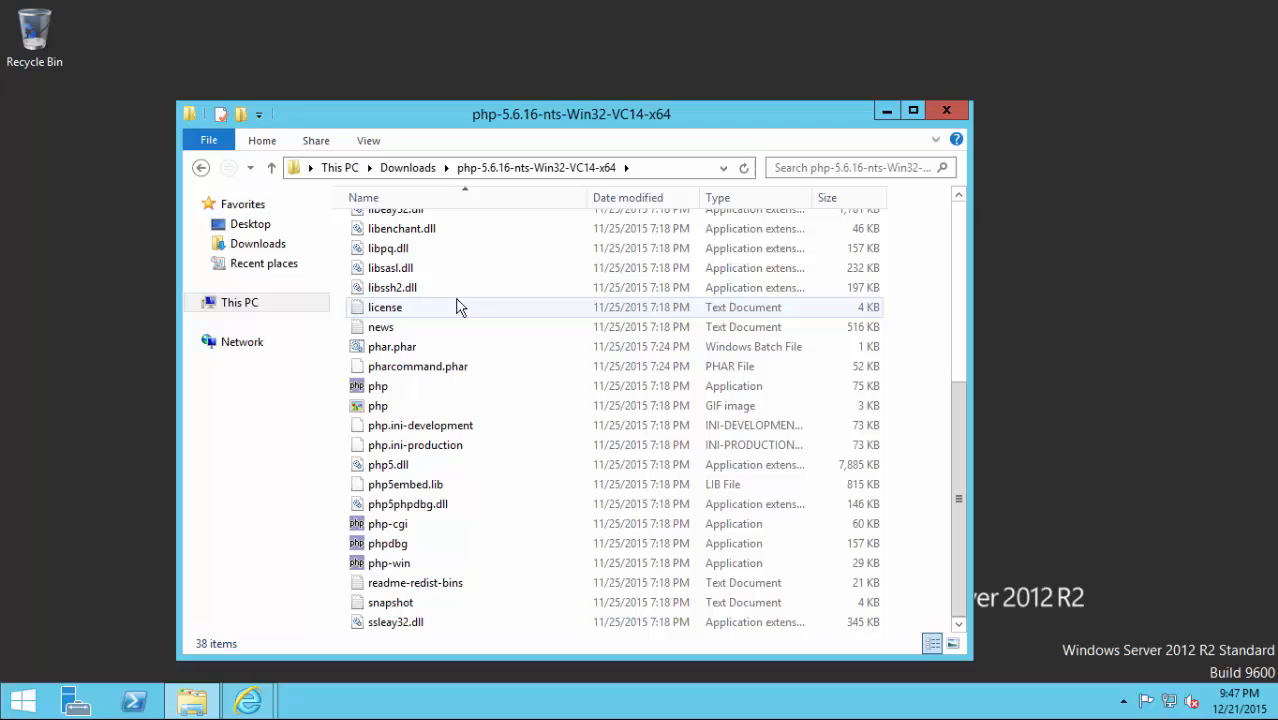
pyautogui.click(271, 167)
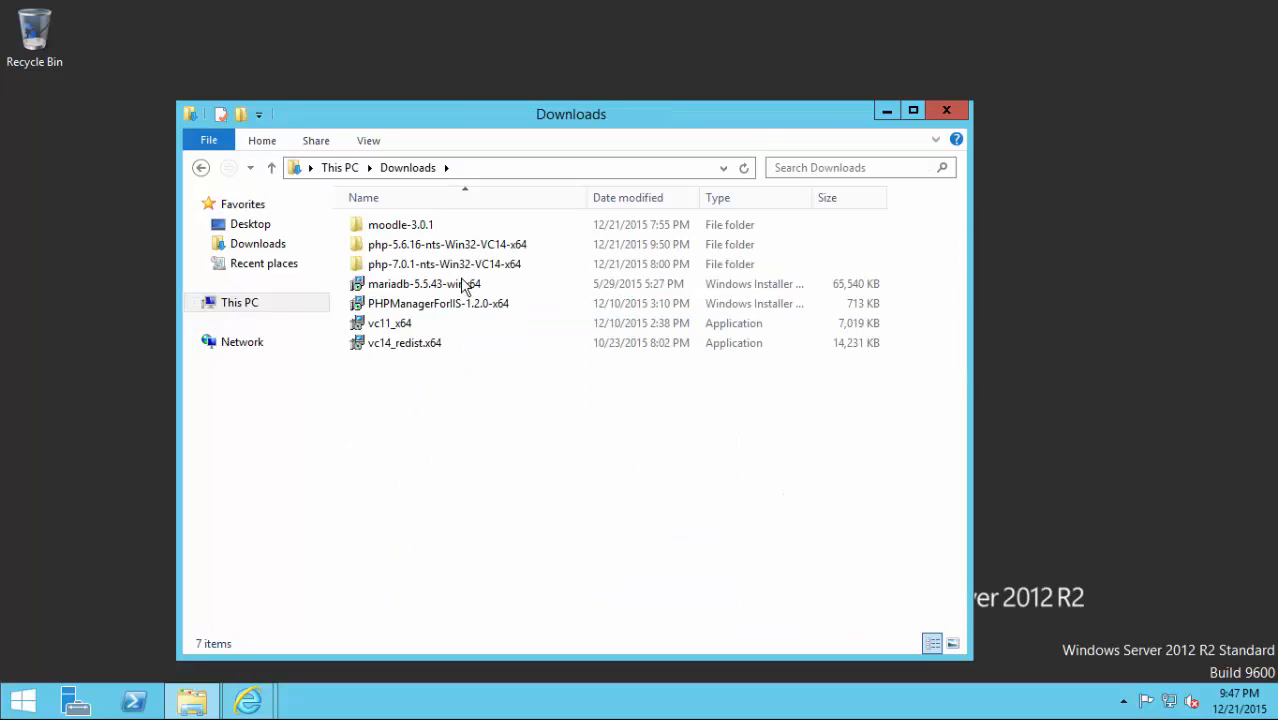
pyautogui.rightClick(402, 245)
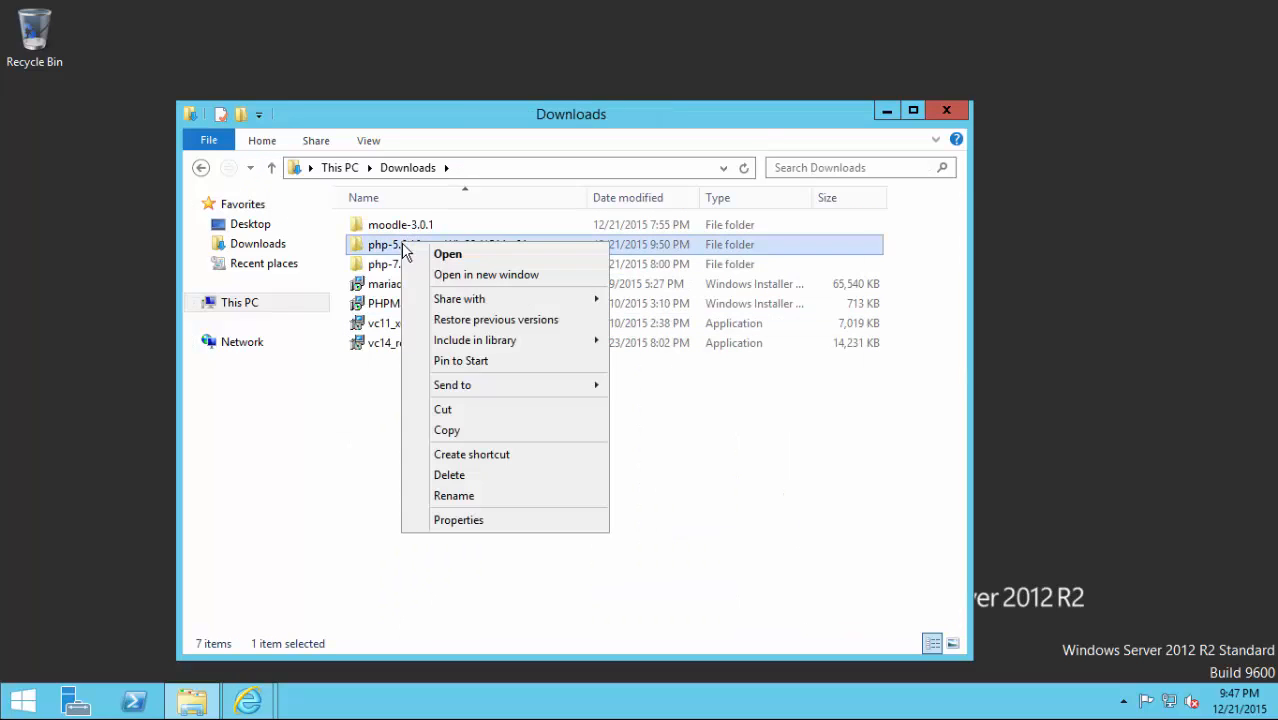
pyautogui.click(465, 496)
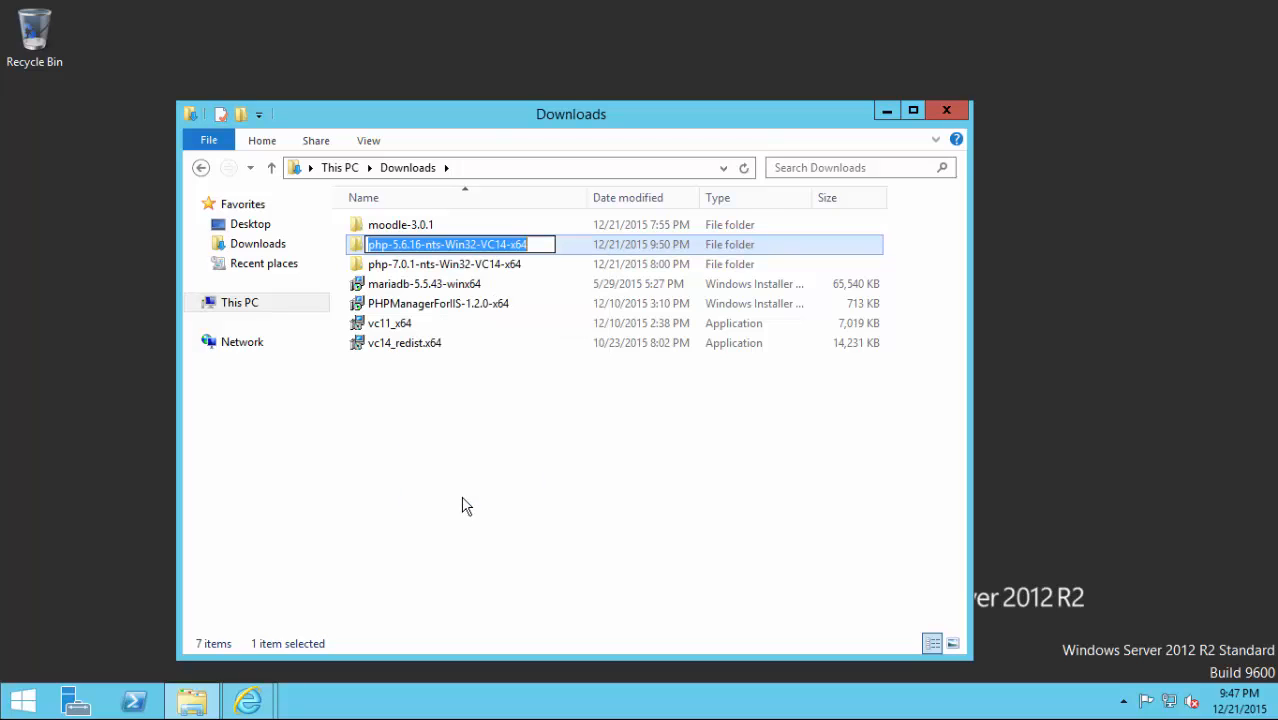
pyautogui.write('php')
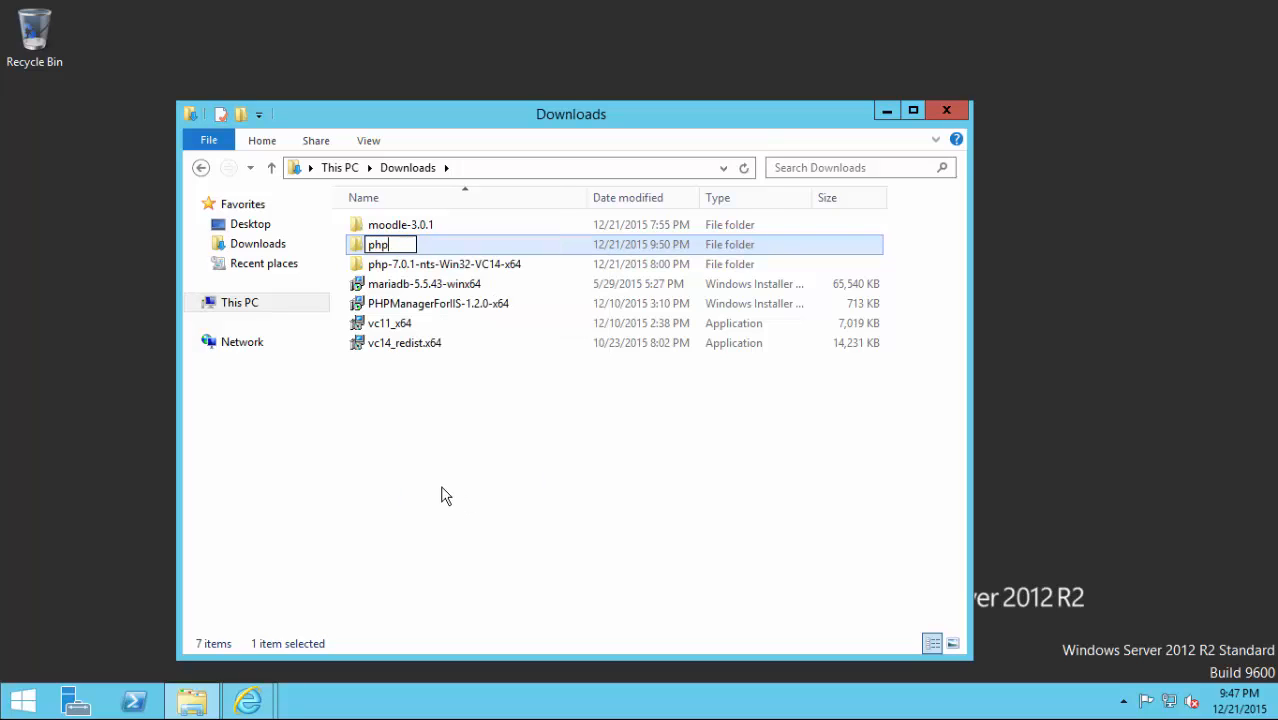
pyautogui.write('56')
pyautogui.press('Return')
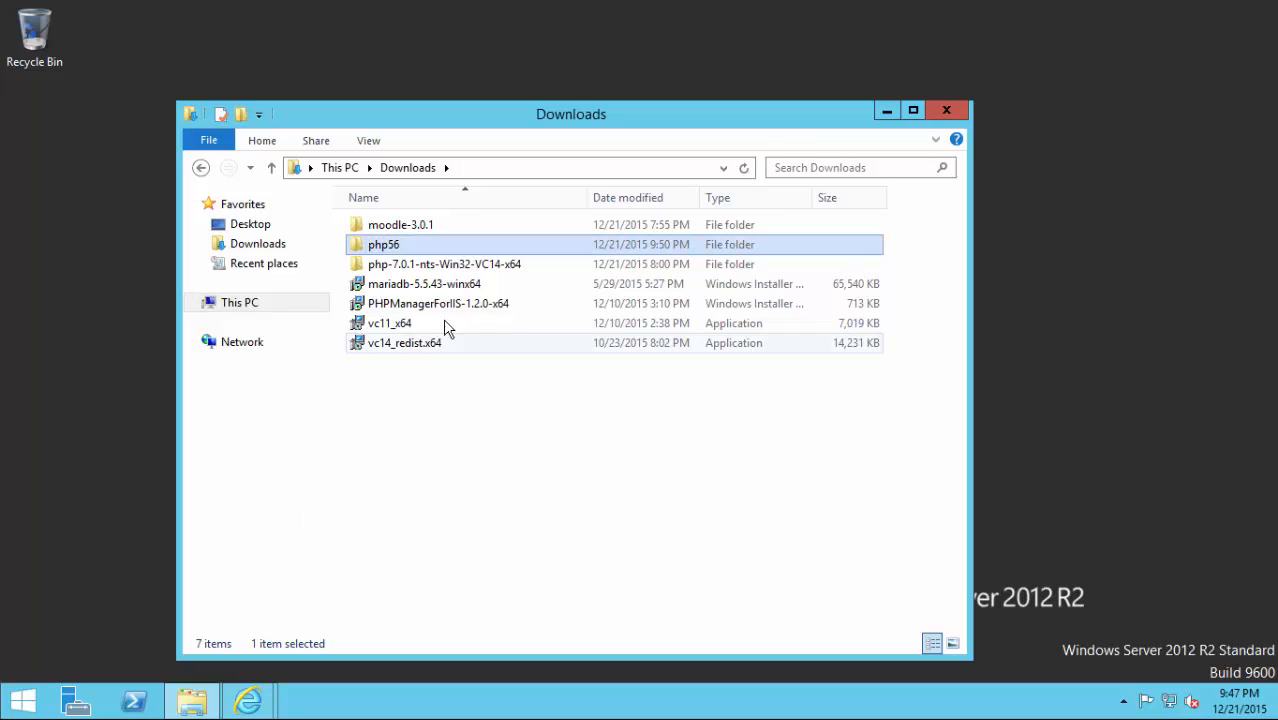
# Rename the php-7.0.1-nts-Win32-VC14-x64 folder to php7.
pyautogui.rightClick(388, 271)
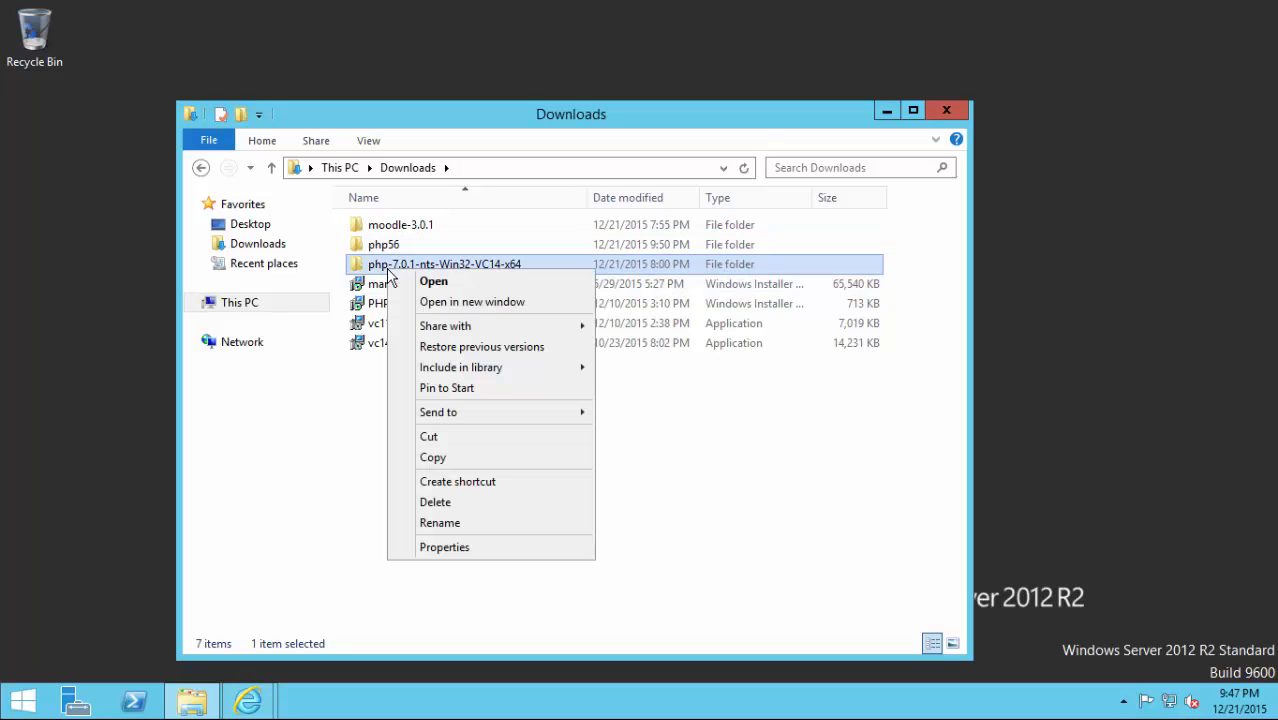
pyautogui.click(430, 524)
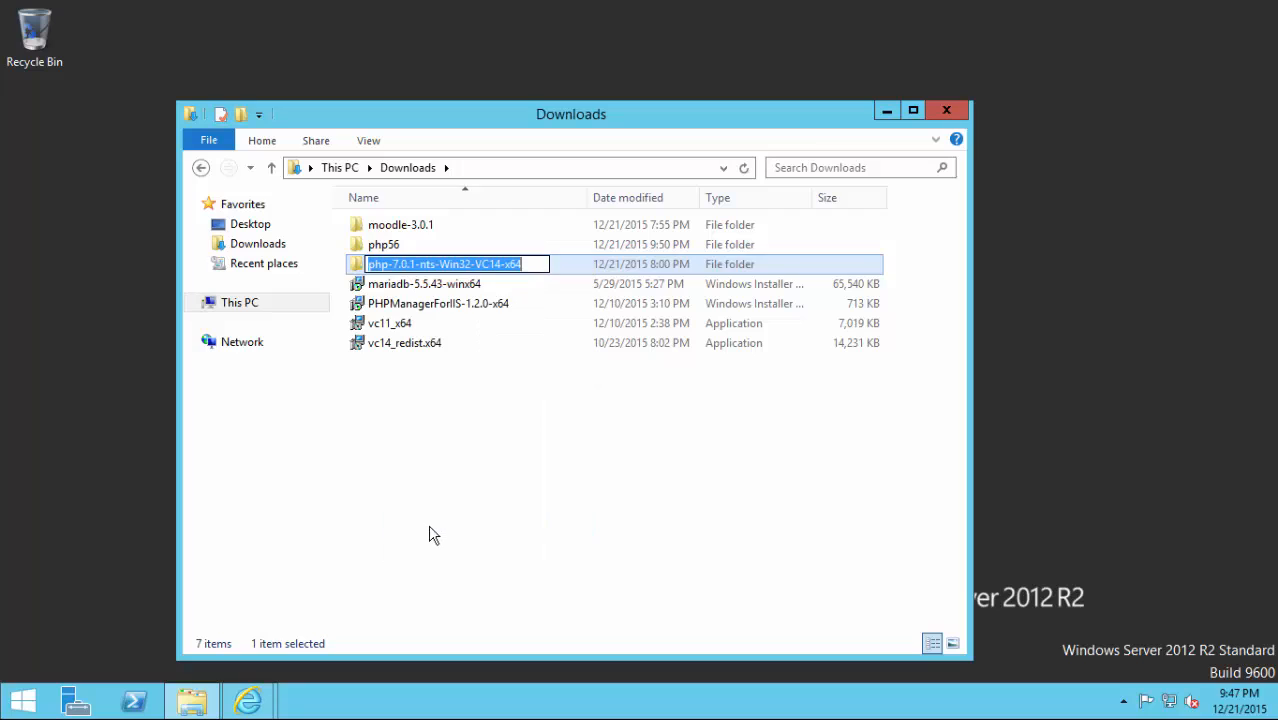
pyautogui.write('php7')
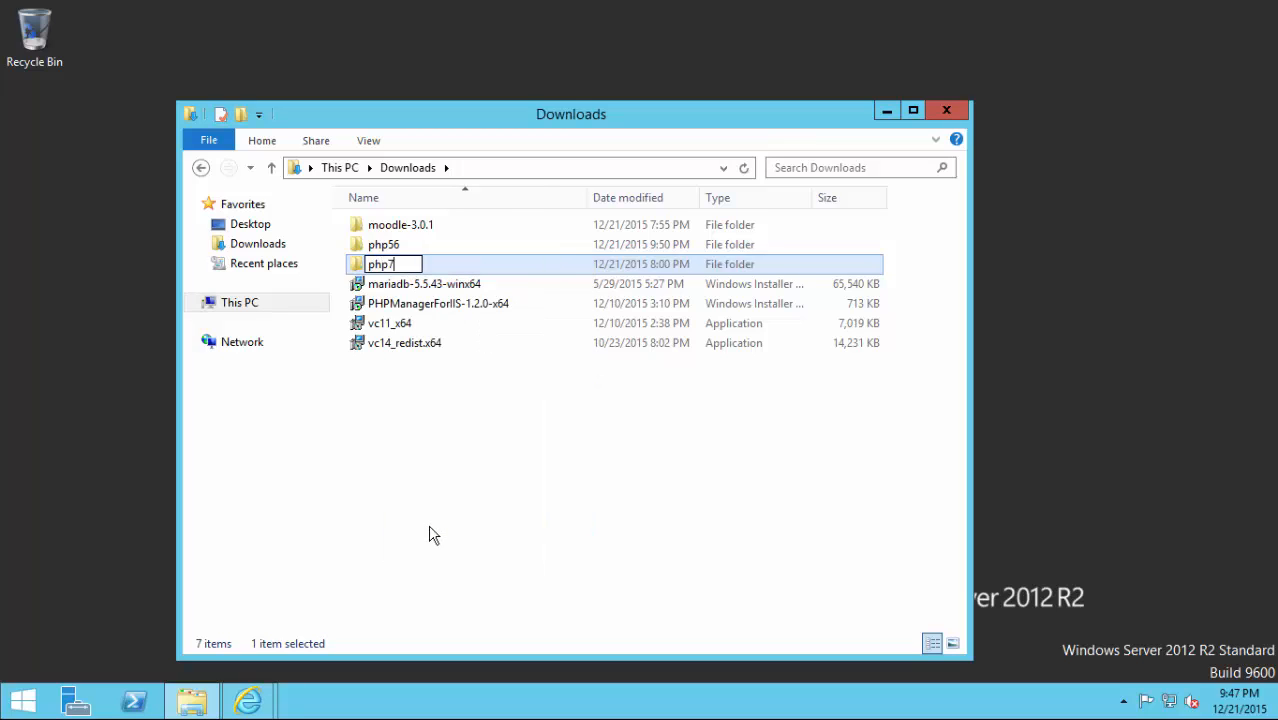
pyautogui.press('Return')
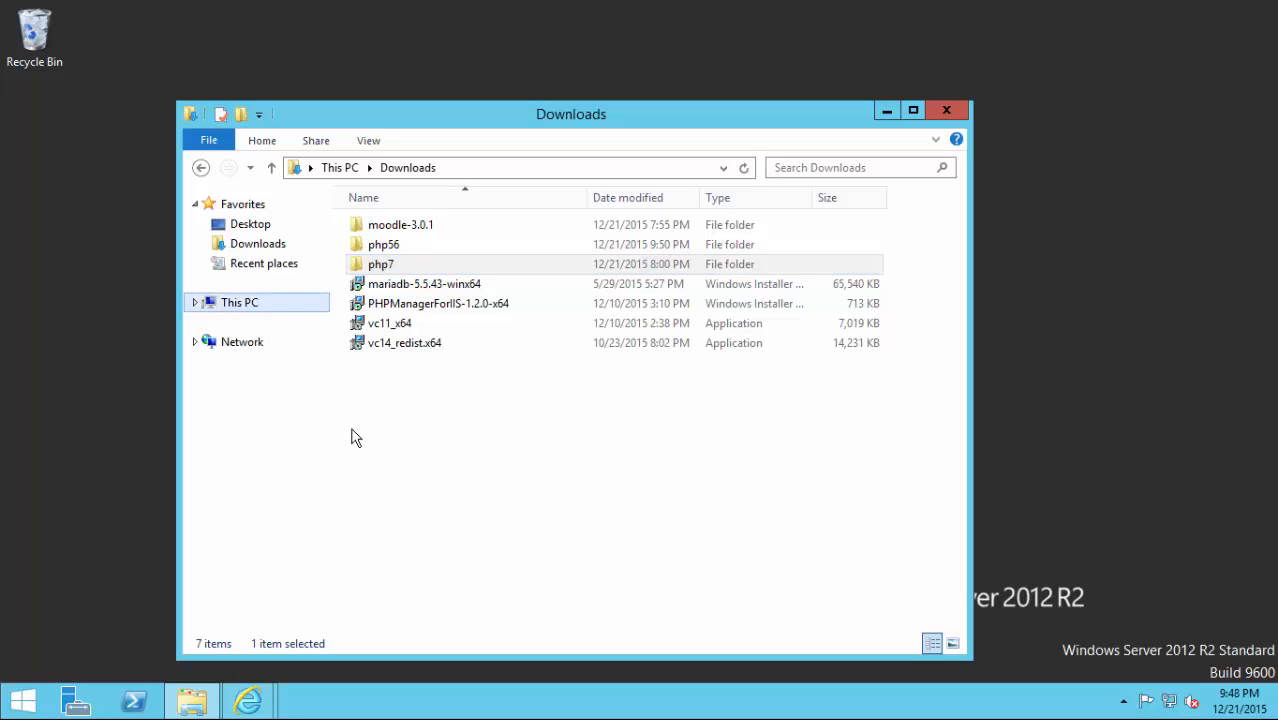
# In a second This PC window, create a new folder named php at C:\.
pyautogui.rightClick(254, 302)
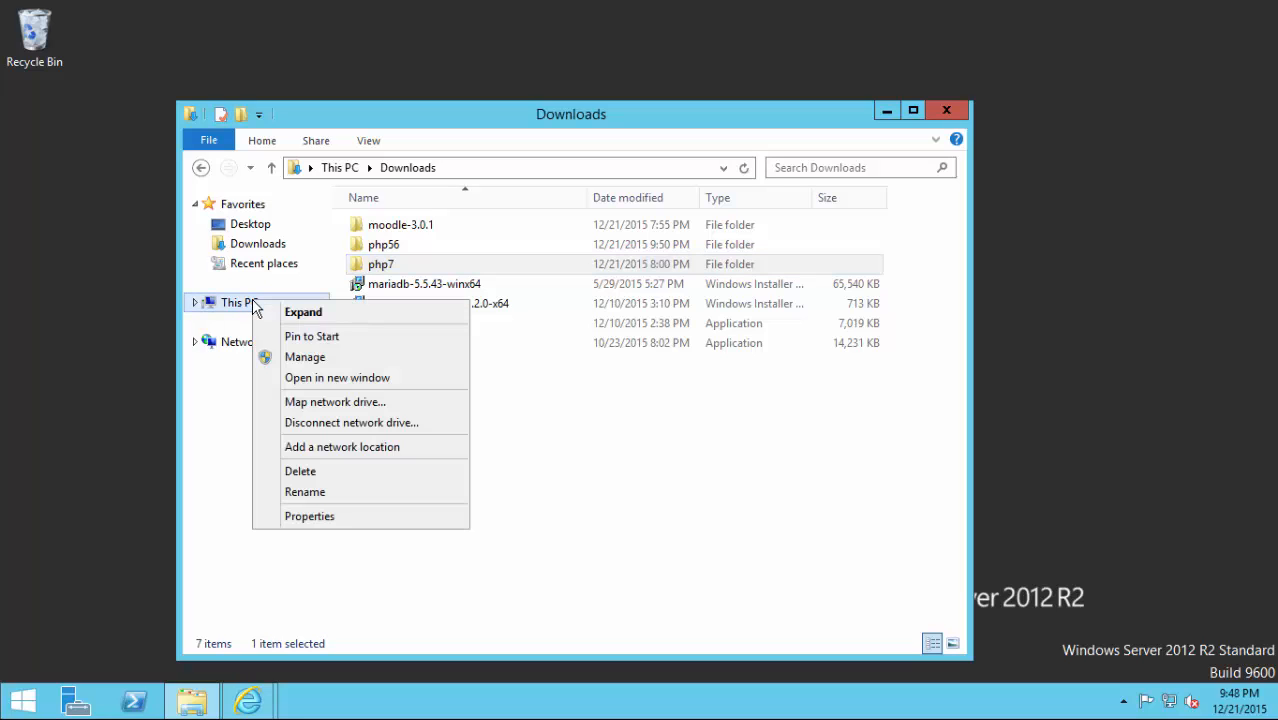
pyautogui.click(310, 377)
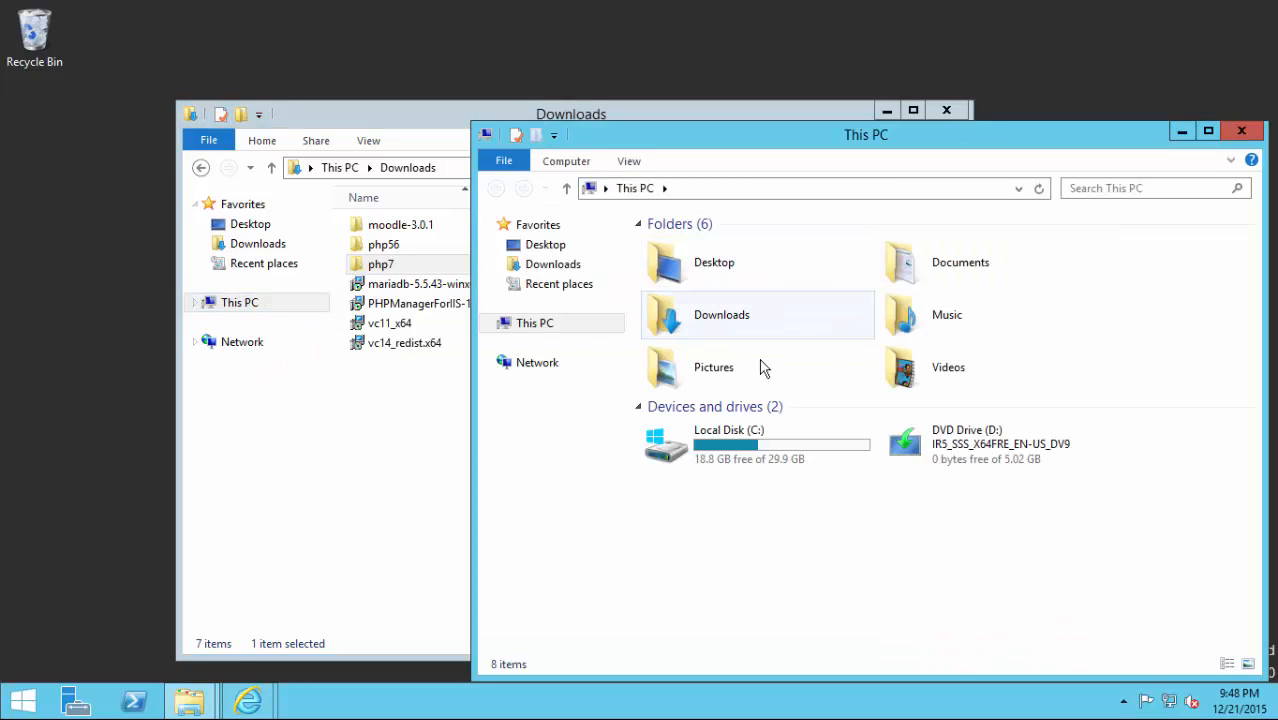
pyautogui.doubleClick(736, 434)
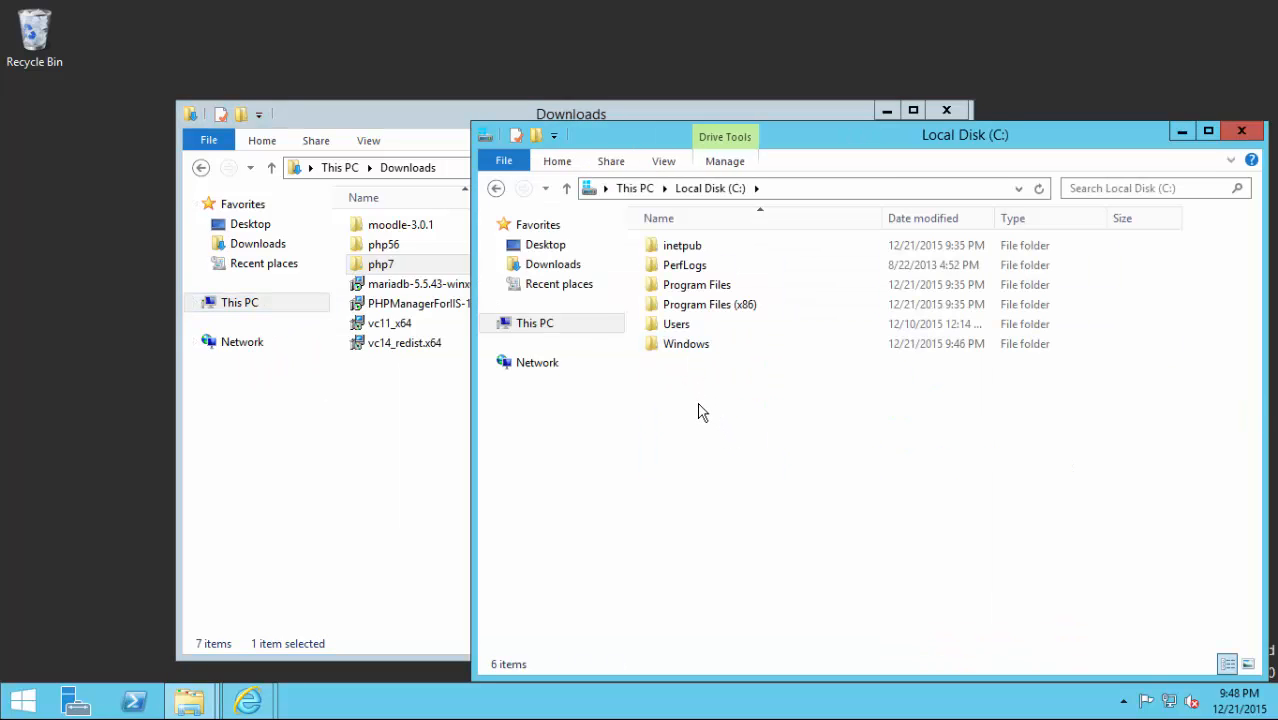
pyautogui.rightClick(700, 412)
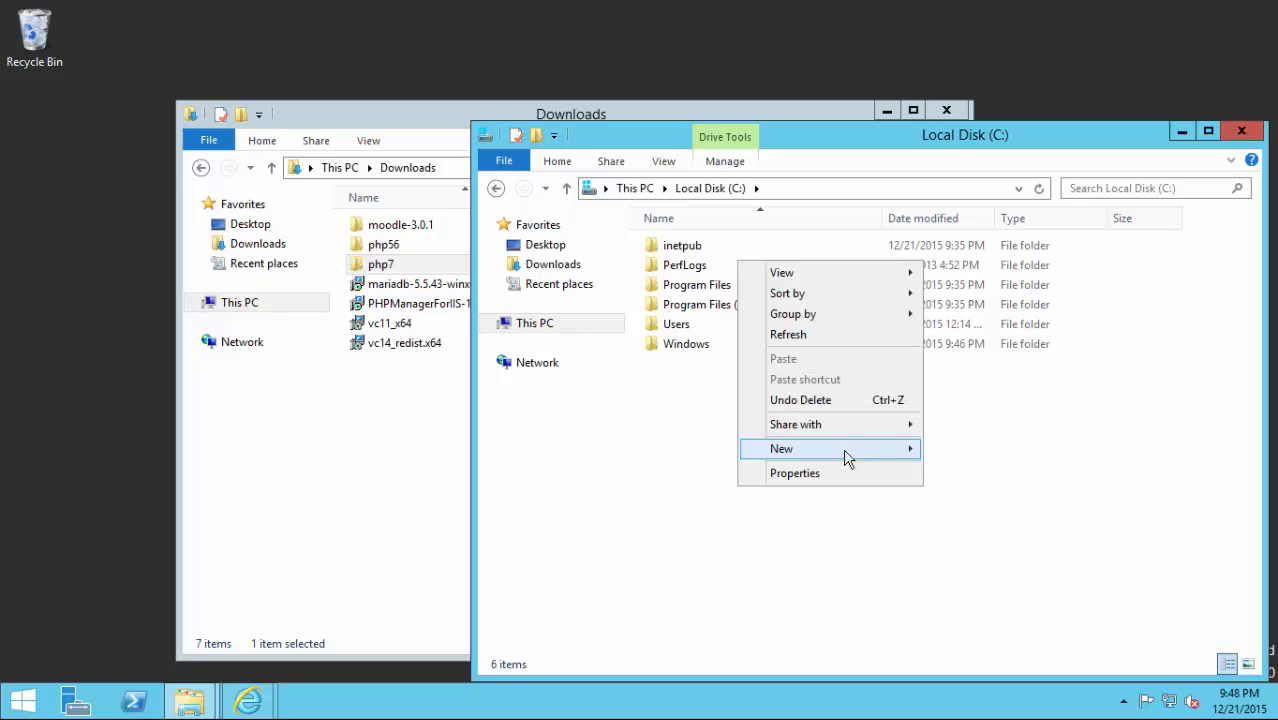
pyautogui.moveTo(840, 449)
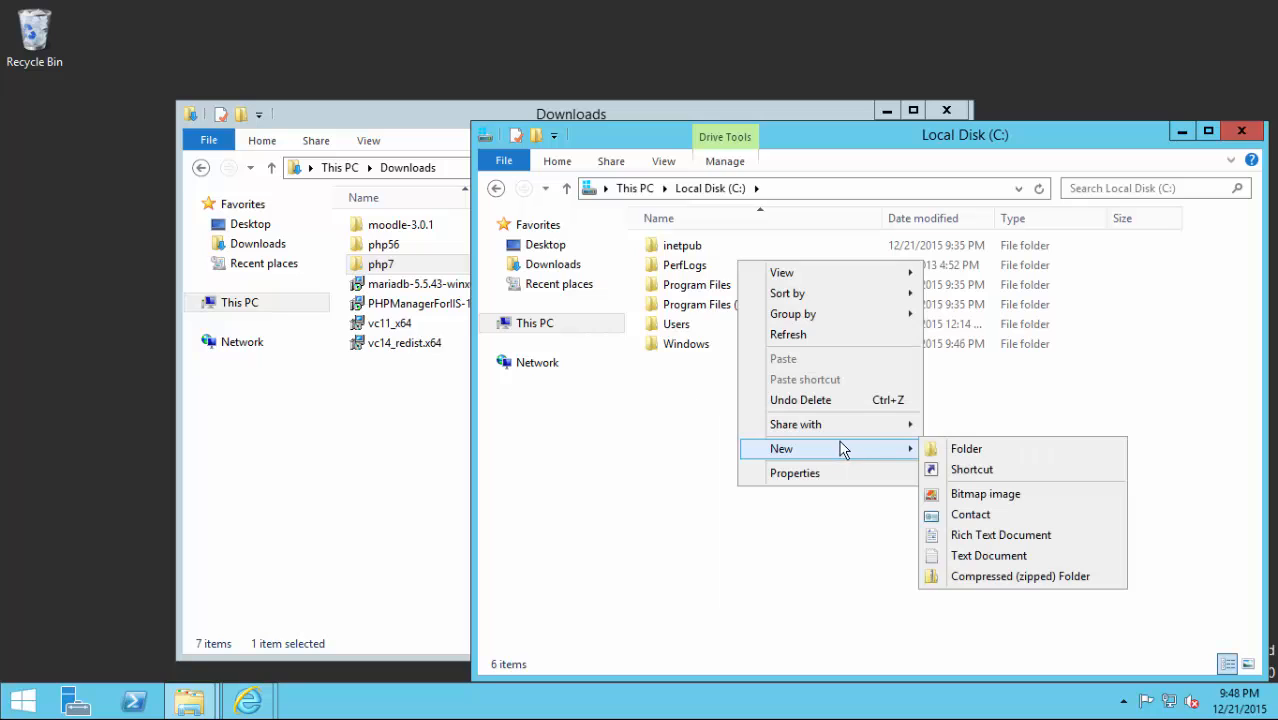
pyautogui.click(1044, 456)
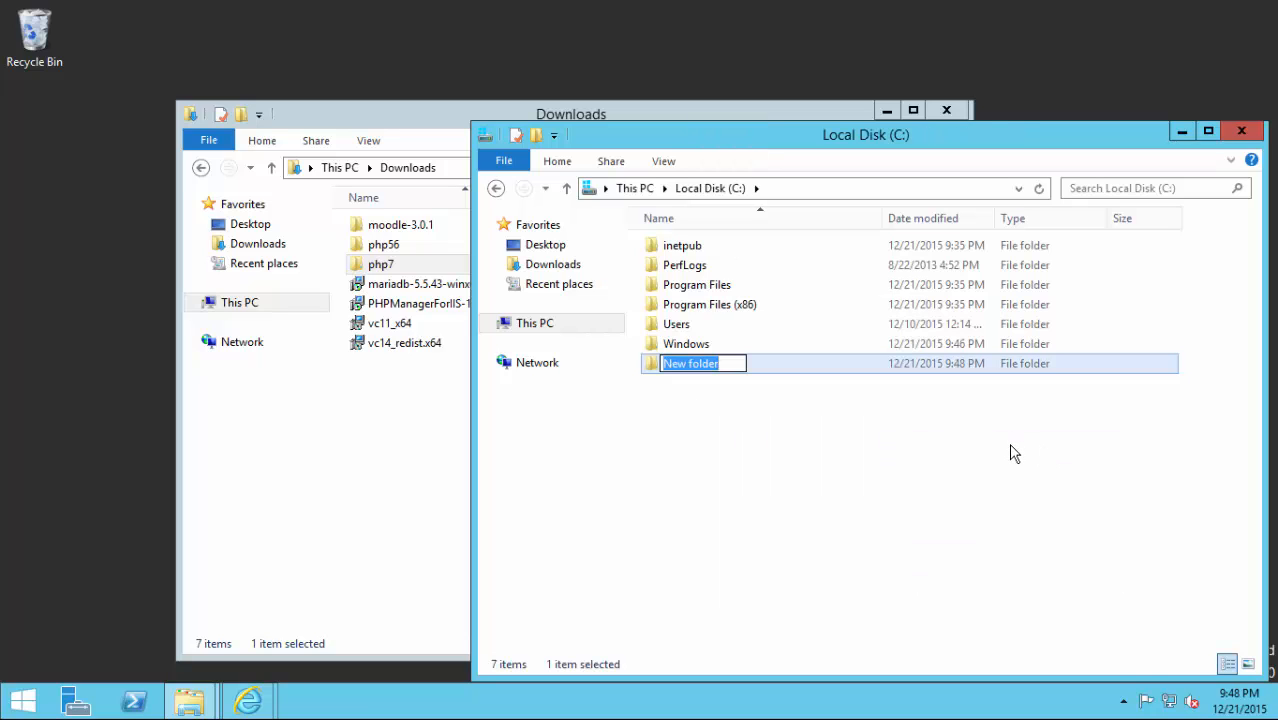
pyautogui.write('php')
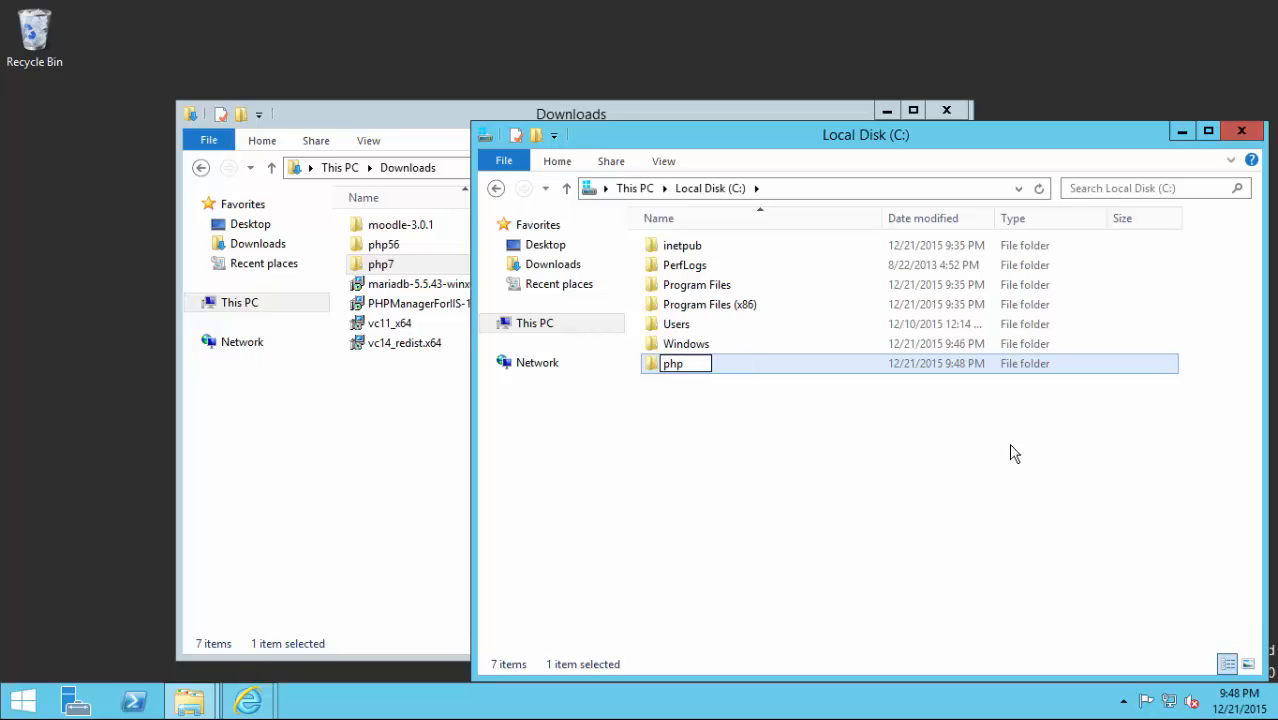
pyautogui.press('Return')
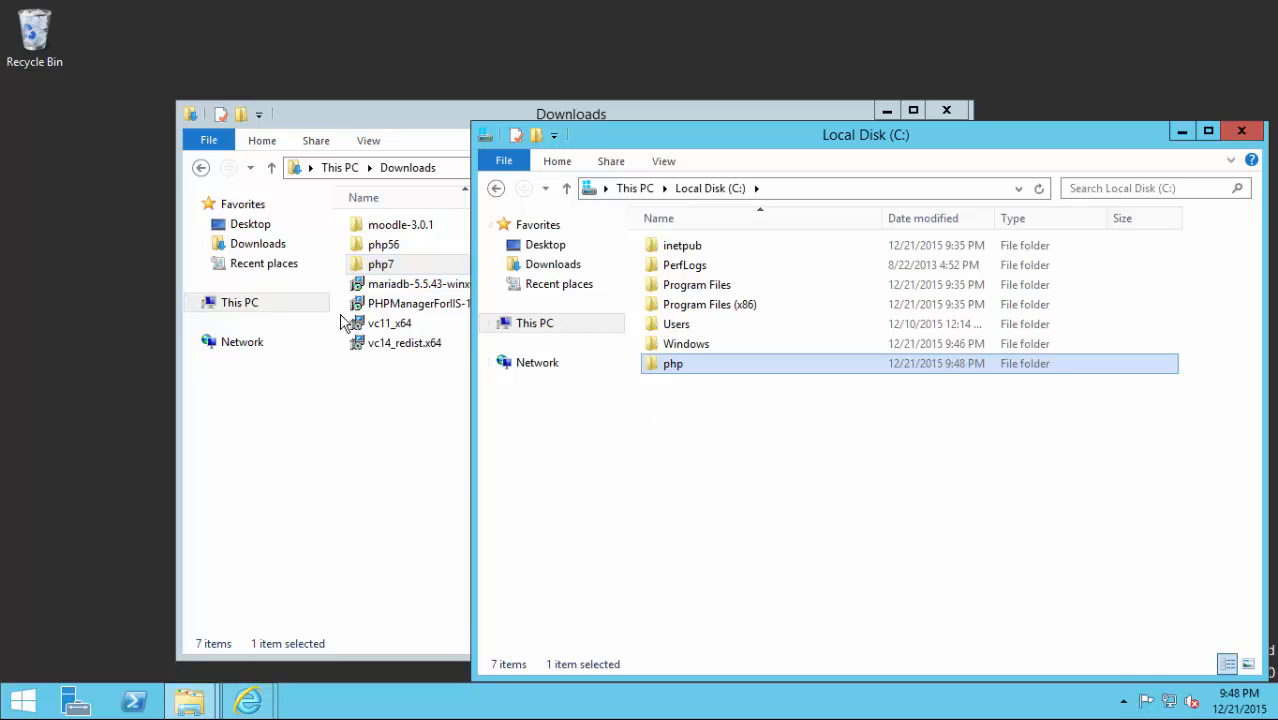
# Move the php56 and php7 folders from Downloads into C:\php.
pyautogui.click(368, 250)
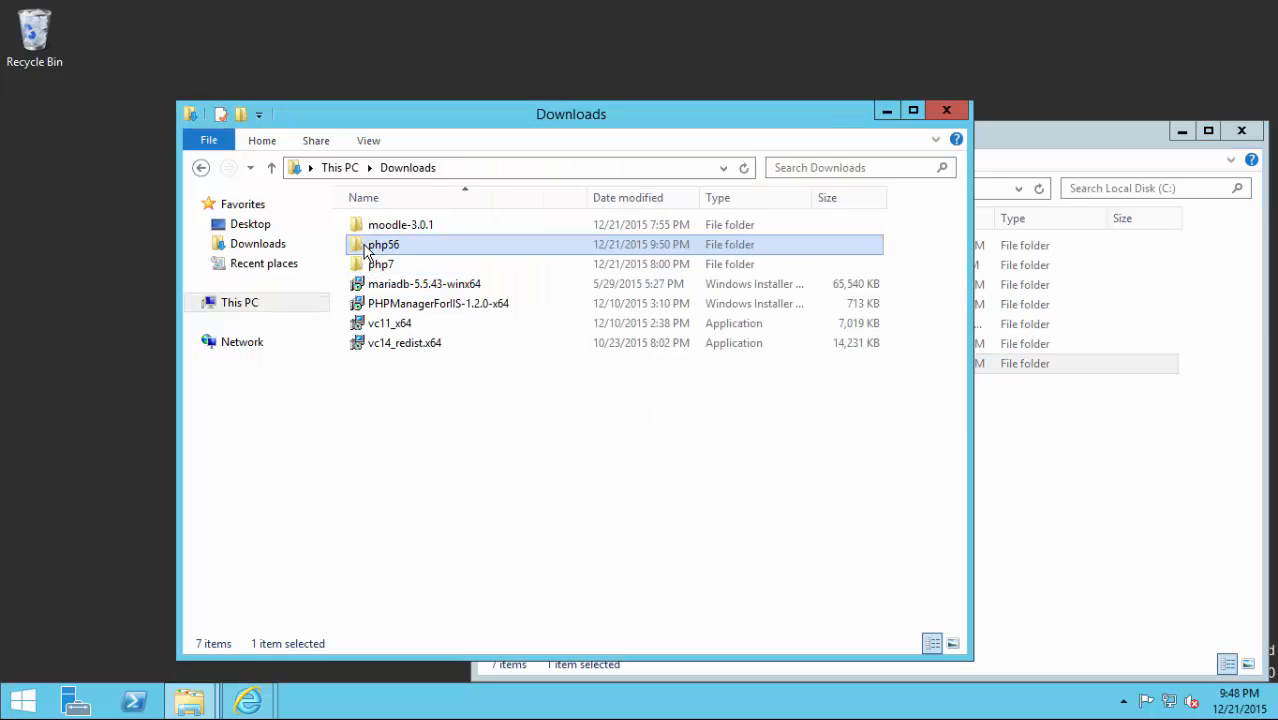
pyautogui.doubleClick(370, 248)
pyautogui.click(1133, 490)
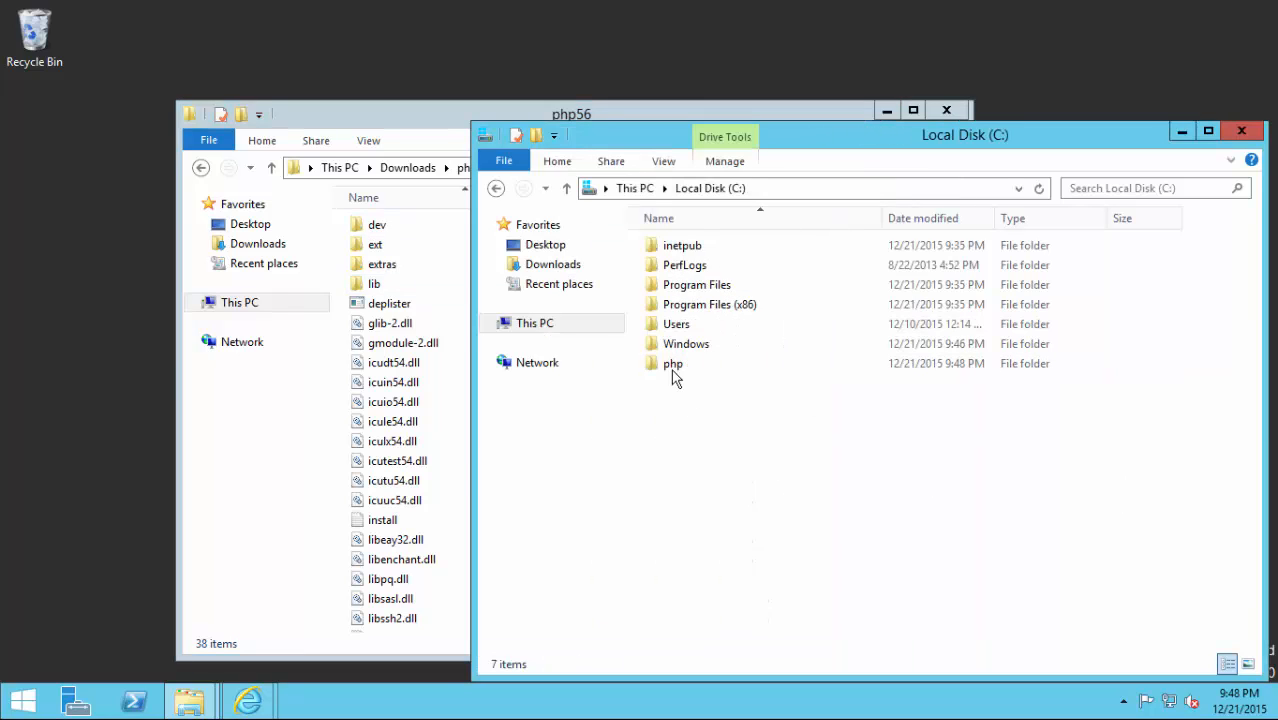
pyautogui.click(271, 167)
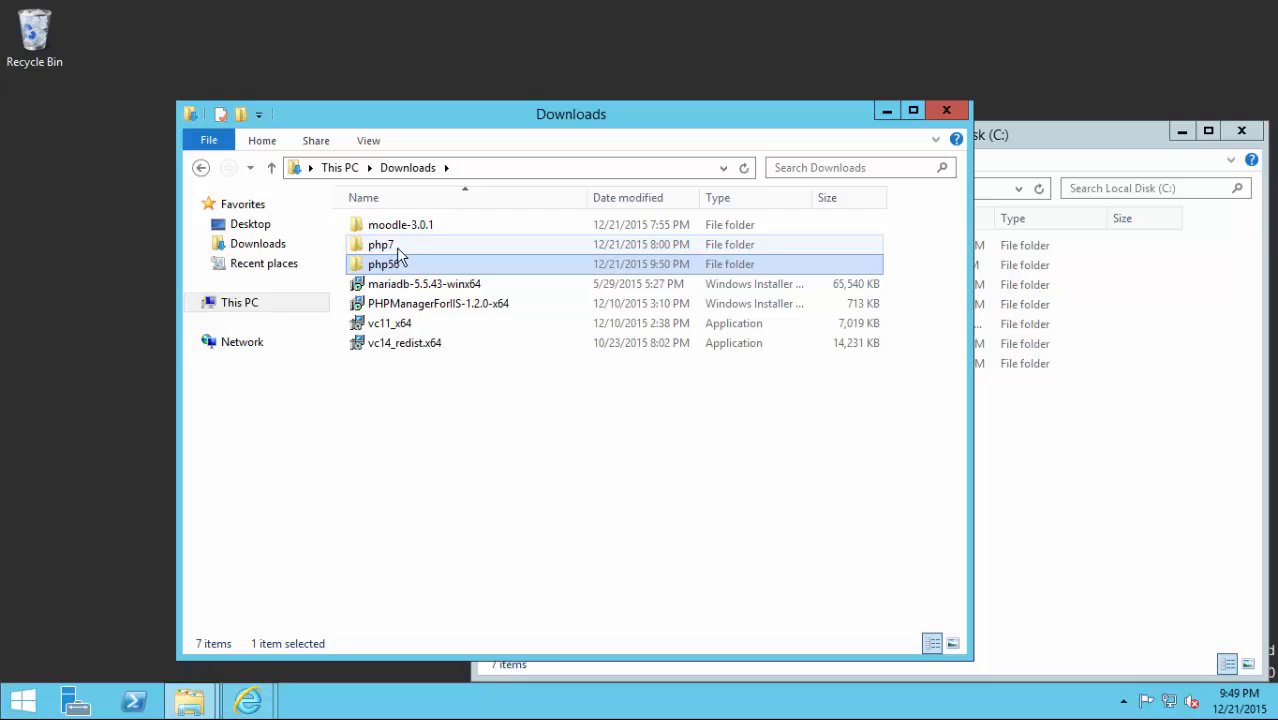
pyautogui.keyDown('ctrl'); pyautogui.click(395, 252); pyautogui.keyUp('ctrl')
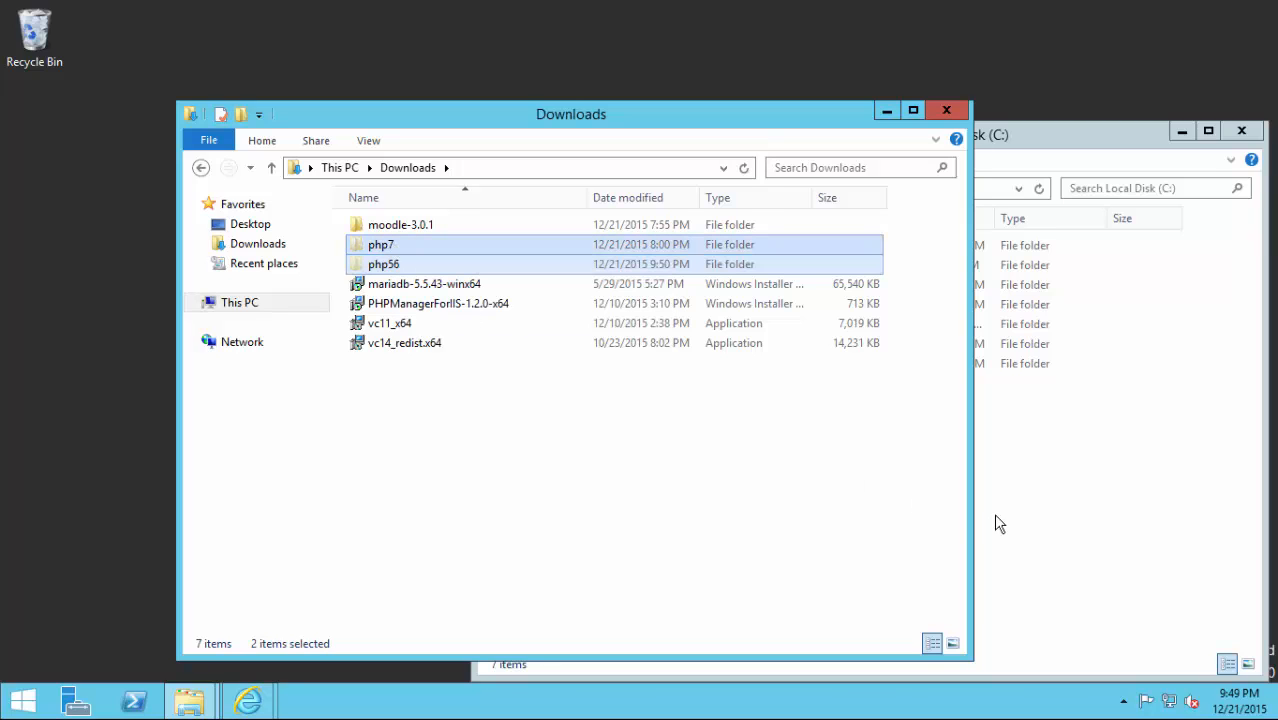
pyautogui.click(1058, 505)
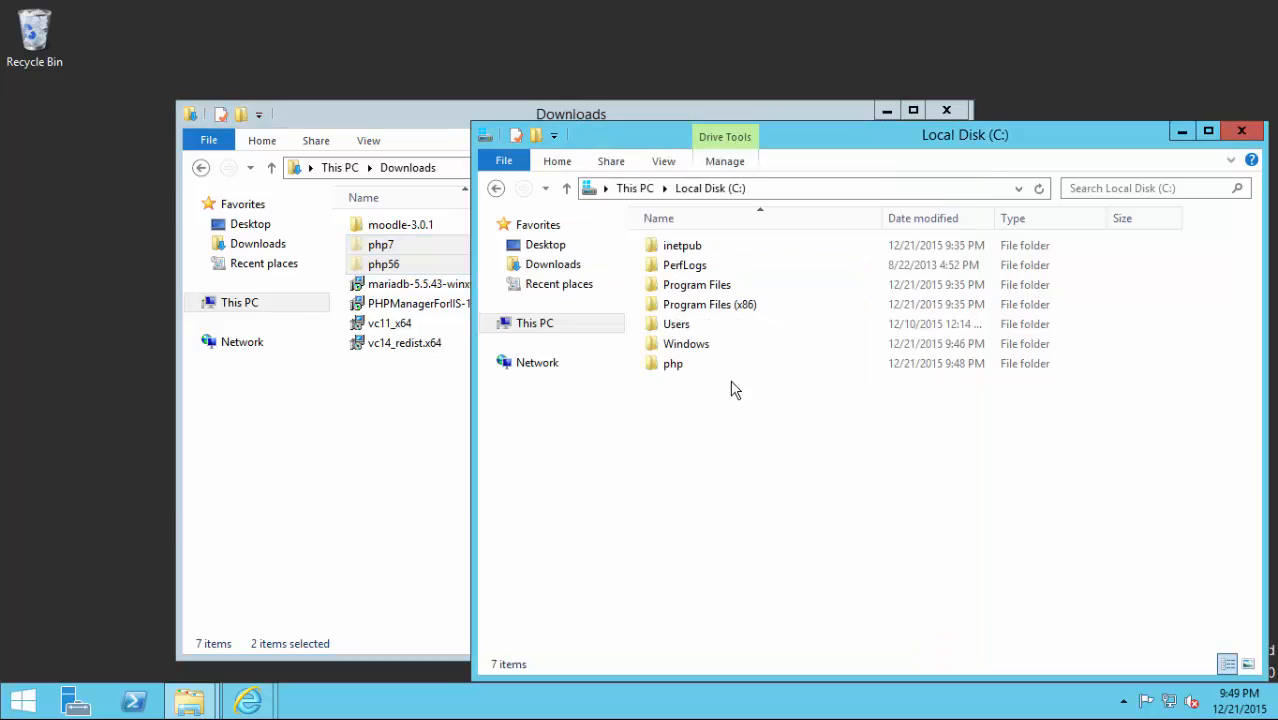
pyautogui.doubleClick(674, 366)
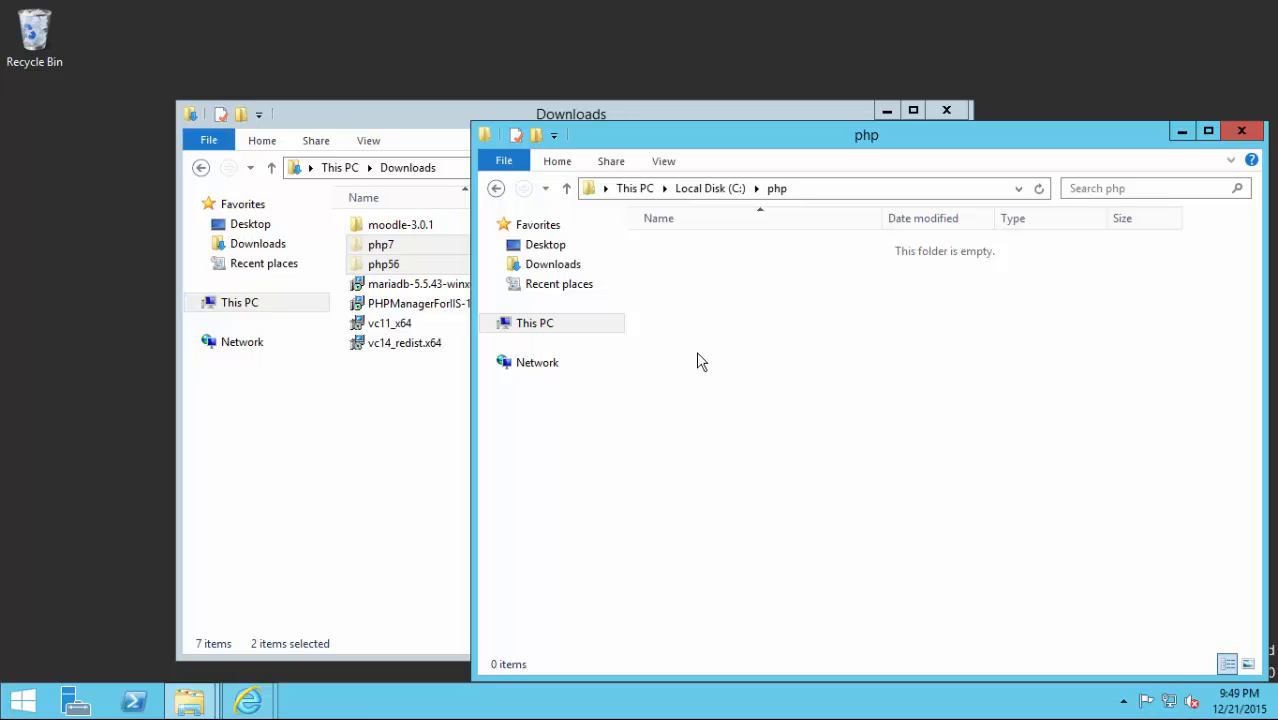
pyautogui.hotkey('ctrl', 'v')
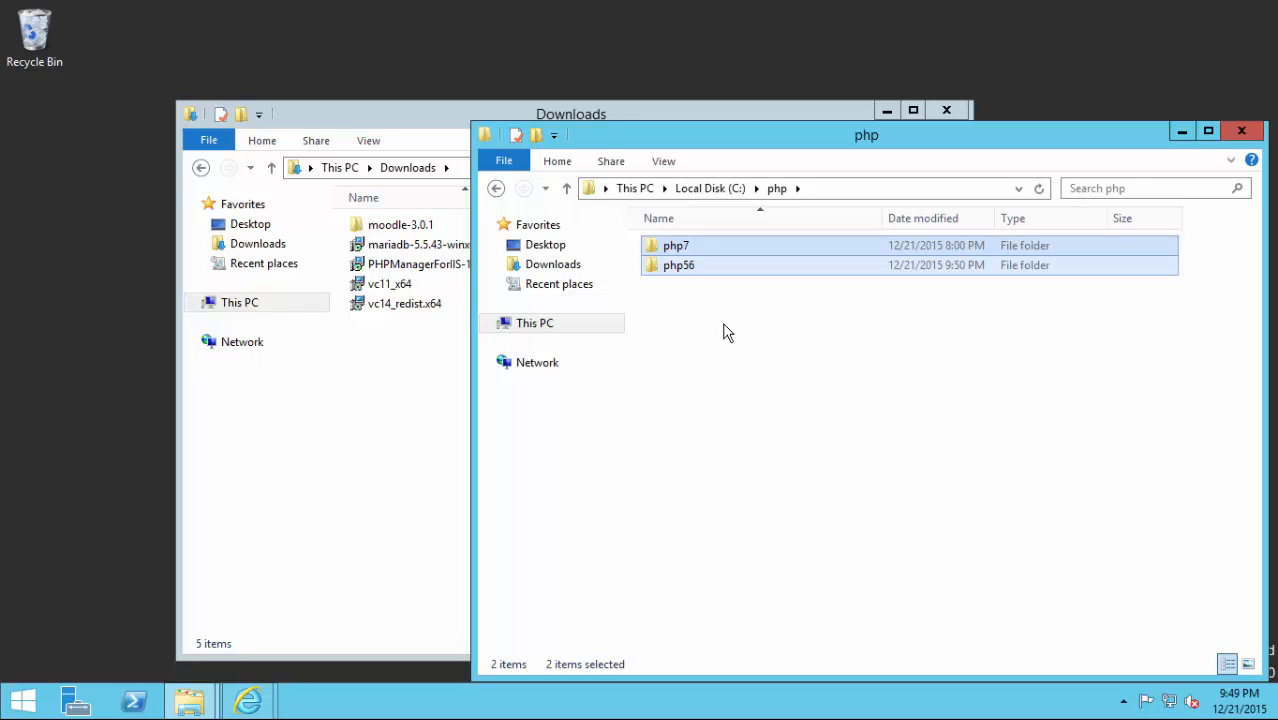
# Create a new folder named temp inside C:\php\php56.
pyautogui.doubleClick(670, 277)
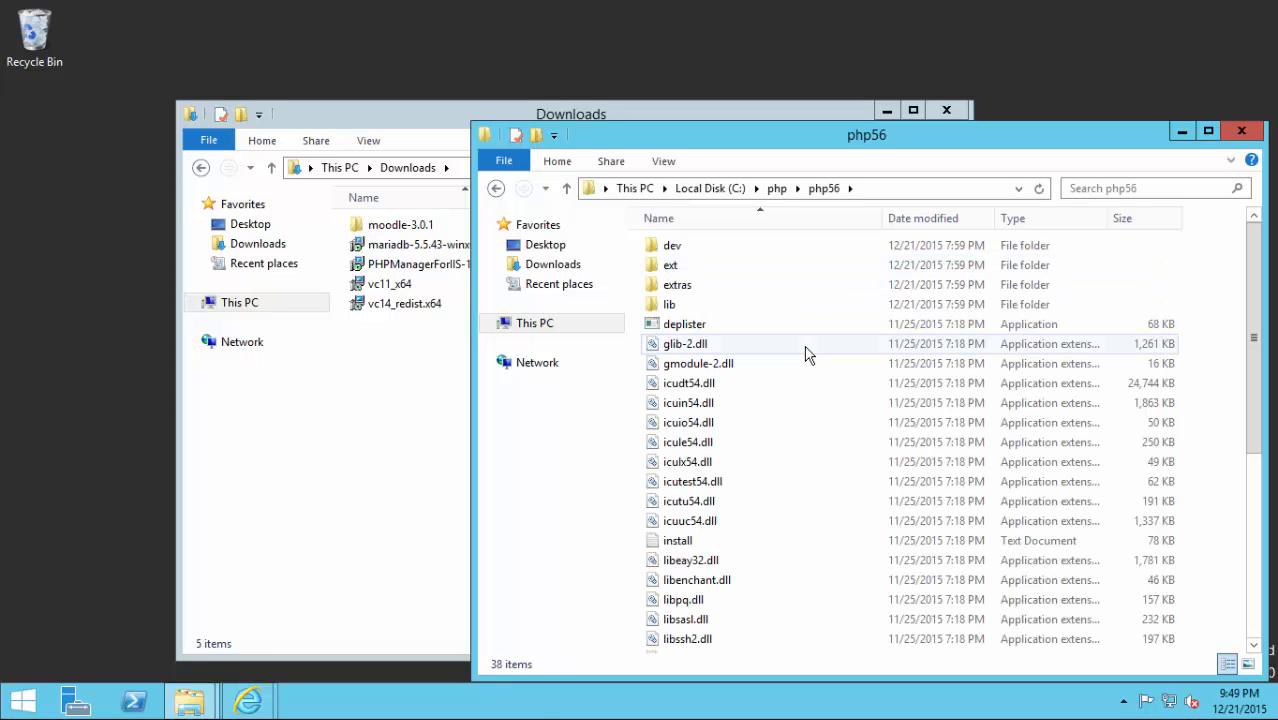
pyautogui.rightClick(1230, 375)
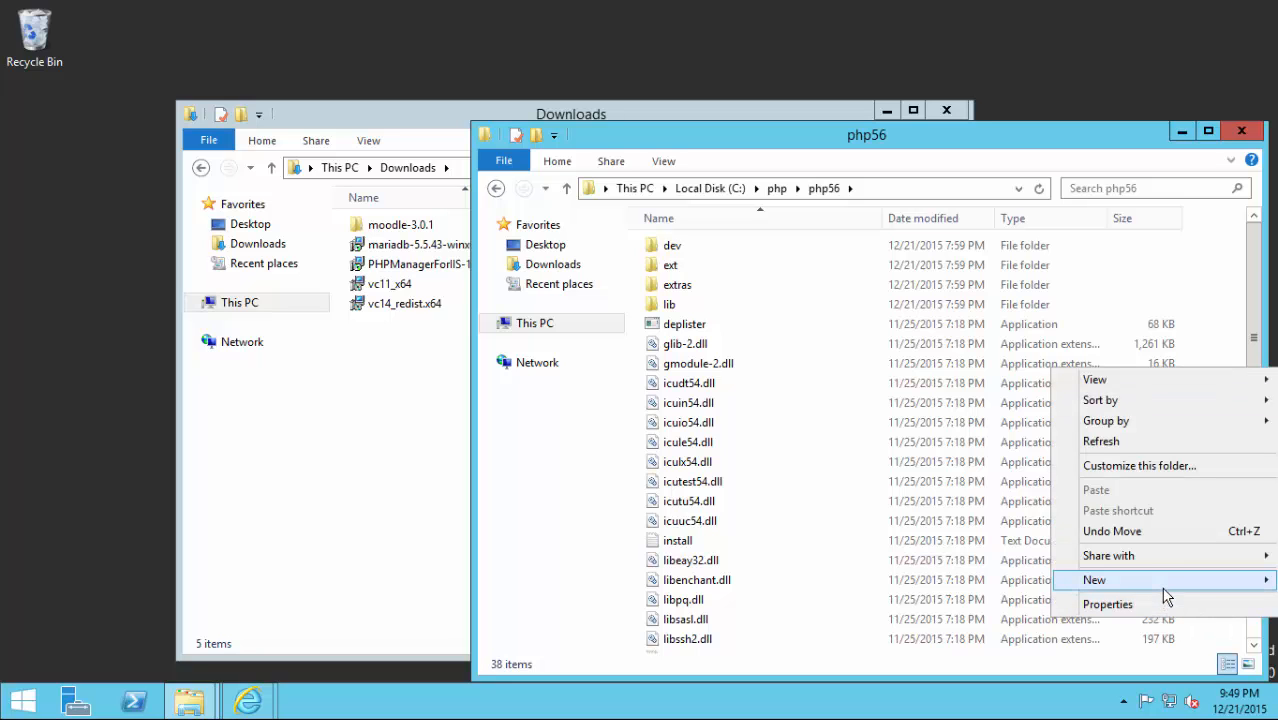
pyautogui.moveTo(1095, 580)
pyautogui.click(961, 454)
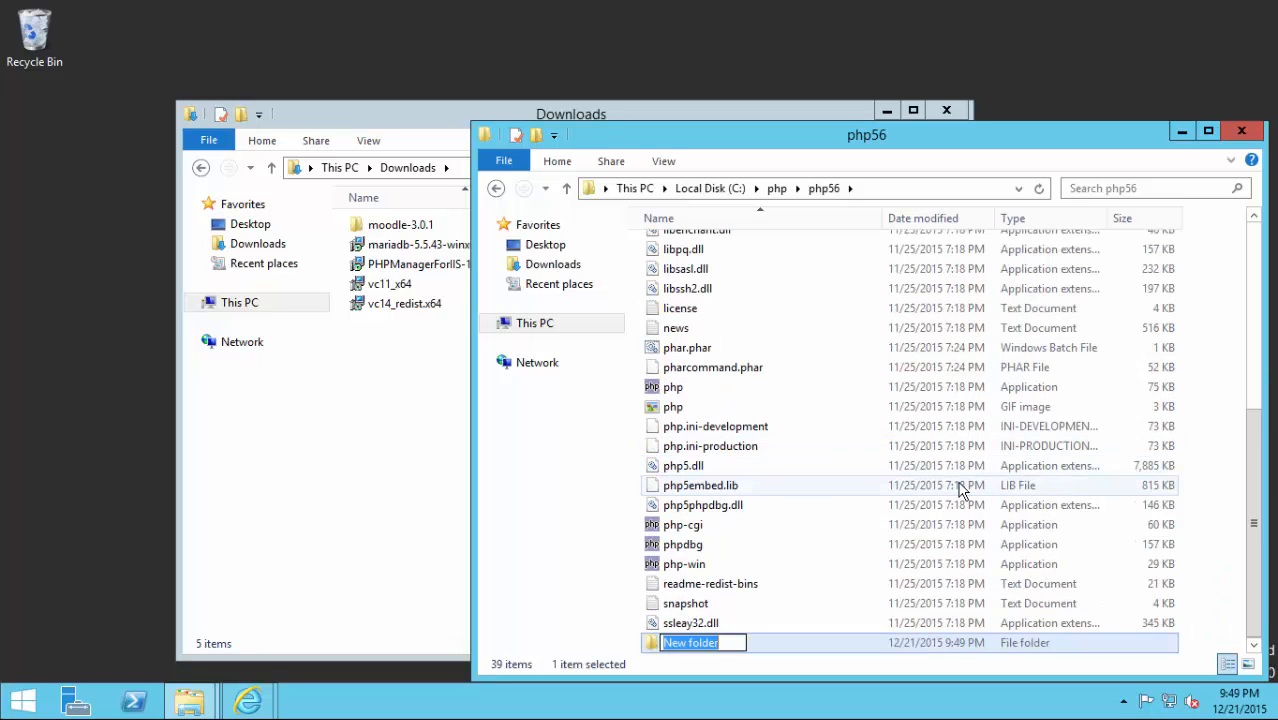
pyautogui.write('temp')
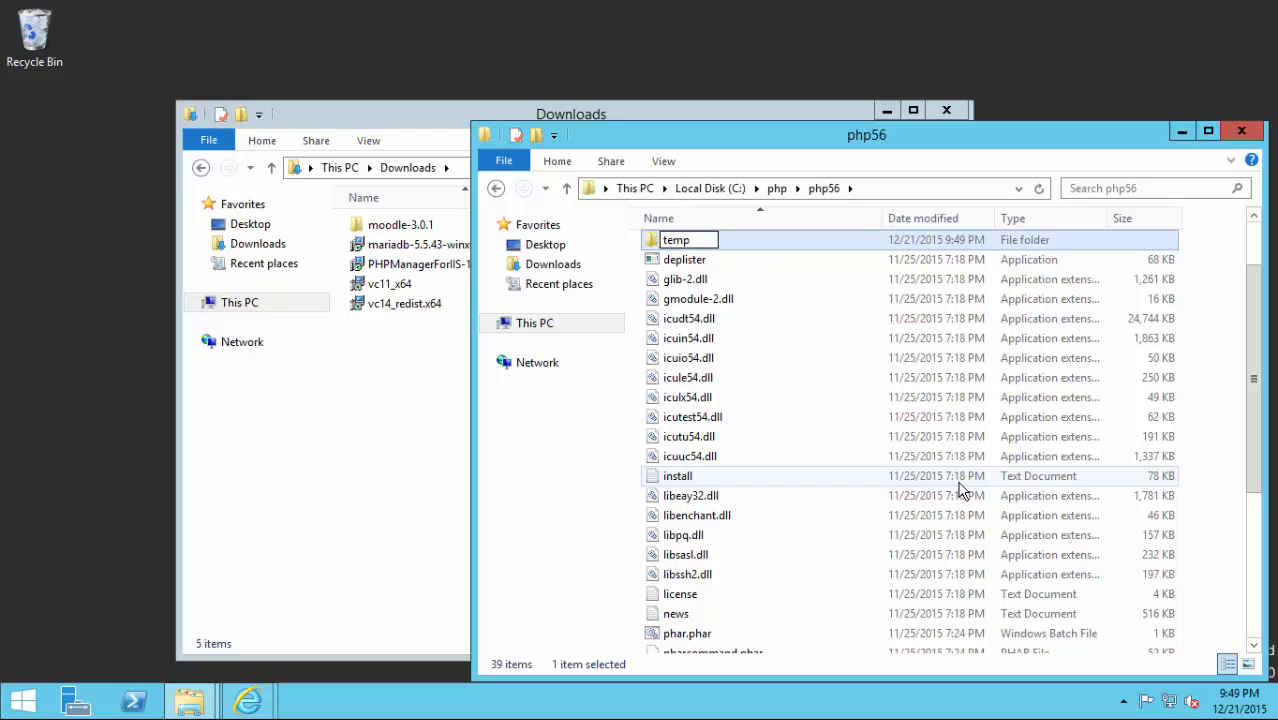
pyautogui.press('Return')
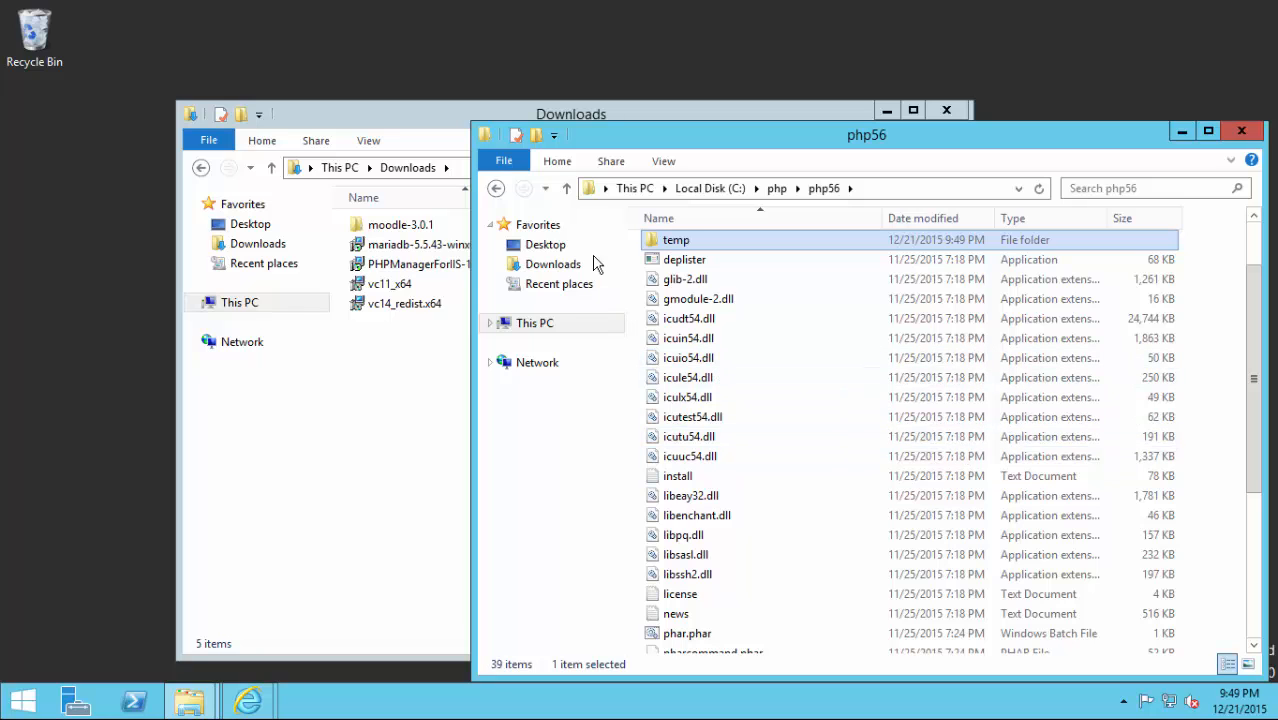
# Create a new folder named temp inside C:\php\php7.
pyautogui.click(566, 188)
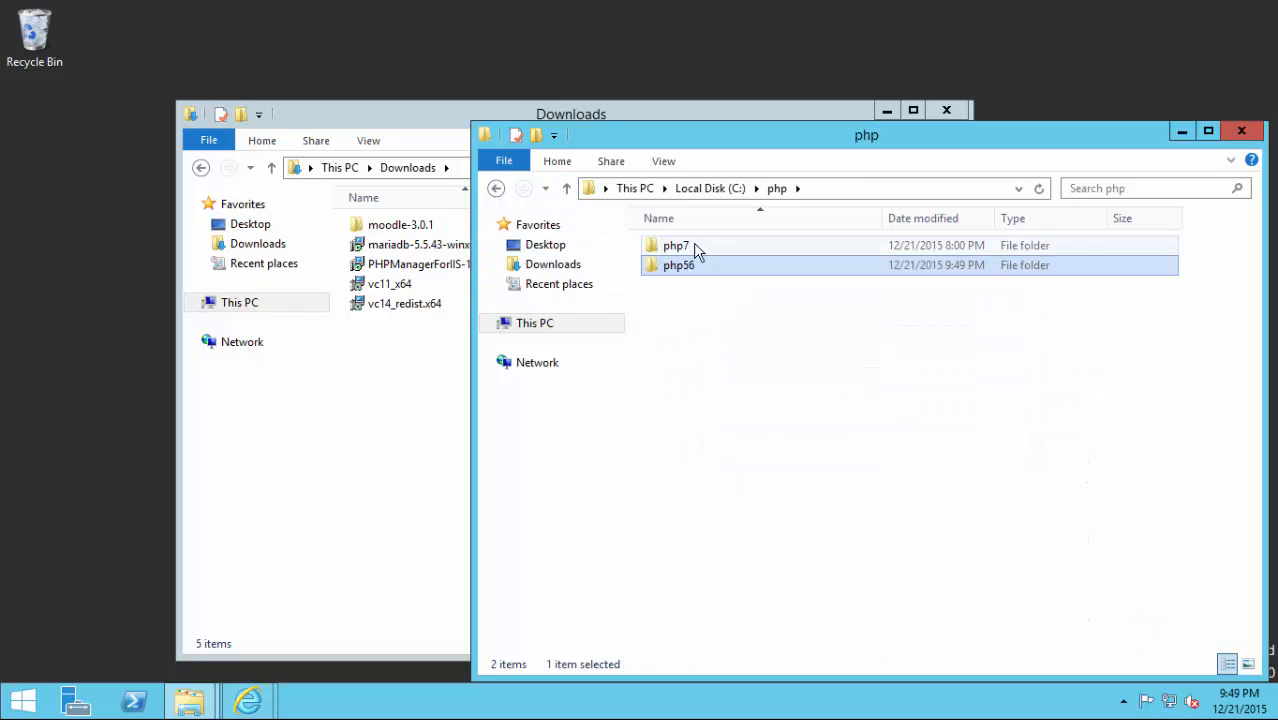
pyautogui.doubleClick(697, 246)
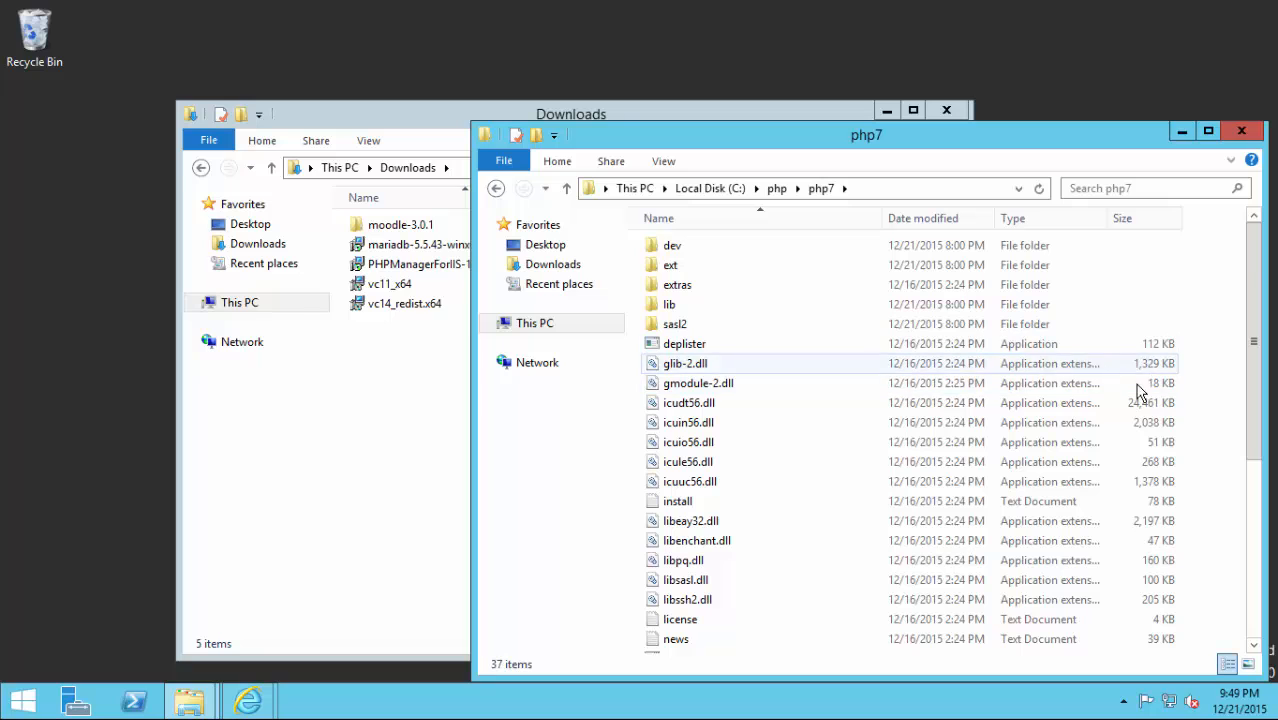
pyautogui.rightClick(1221, 428)
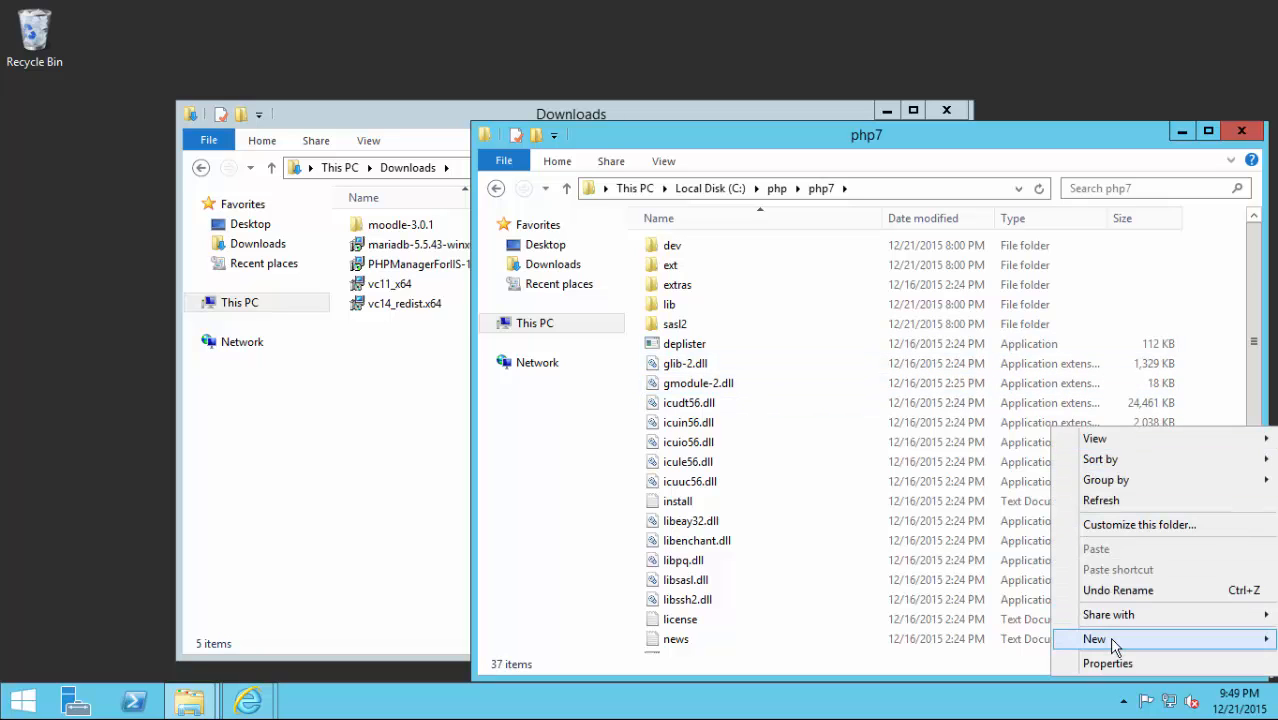
pyautogui.moveTo(1110, 640)
pyautogui.click(930, 514)
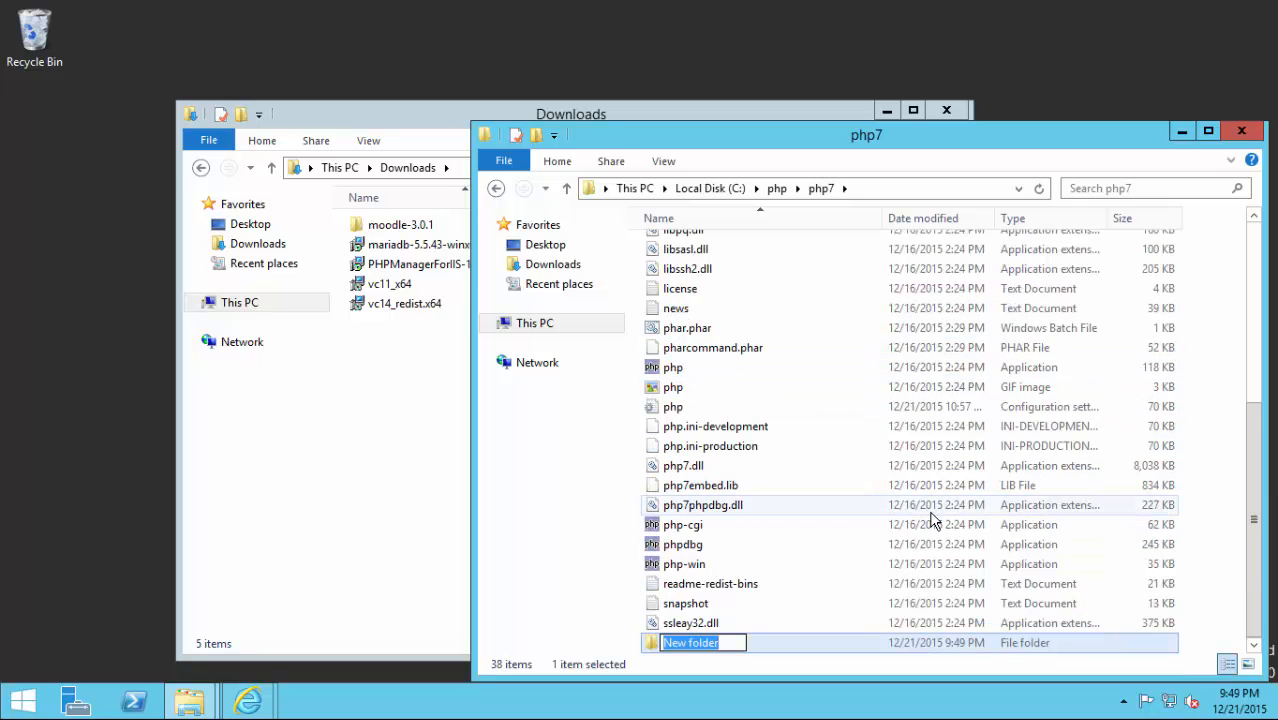
pyautogui.write('temp')
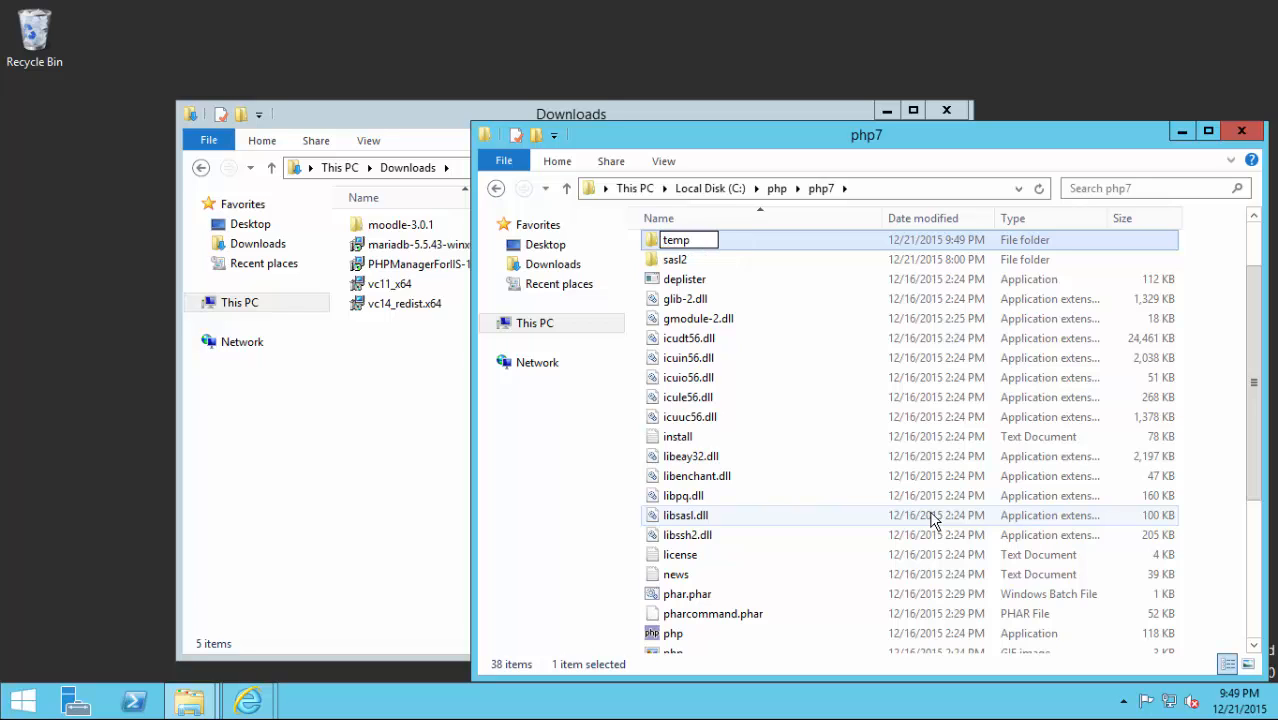
pyautogui.press('Return')
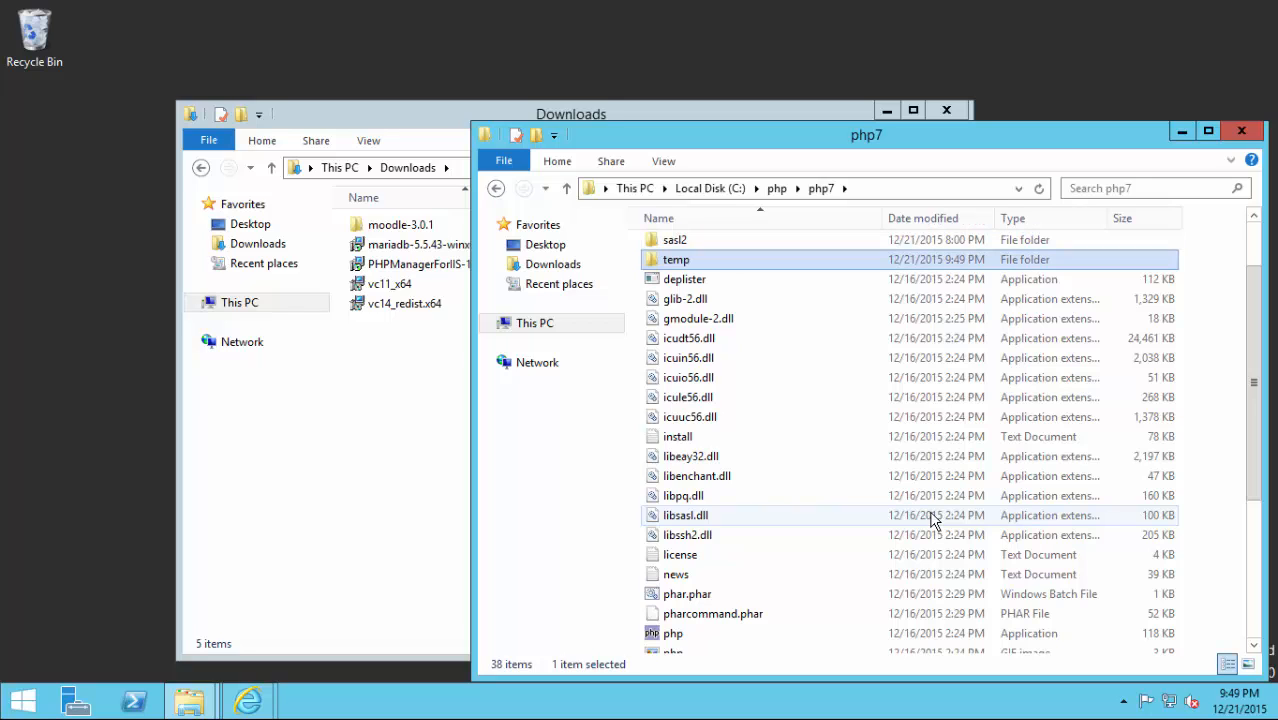
# Open the Environment Variables window via This PC's system properties and Advanced system settings.
pyautogui.click(567, 189)
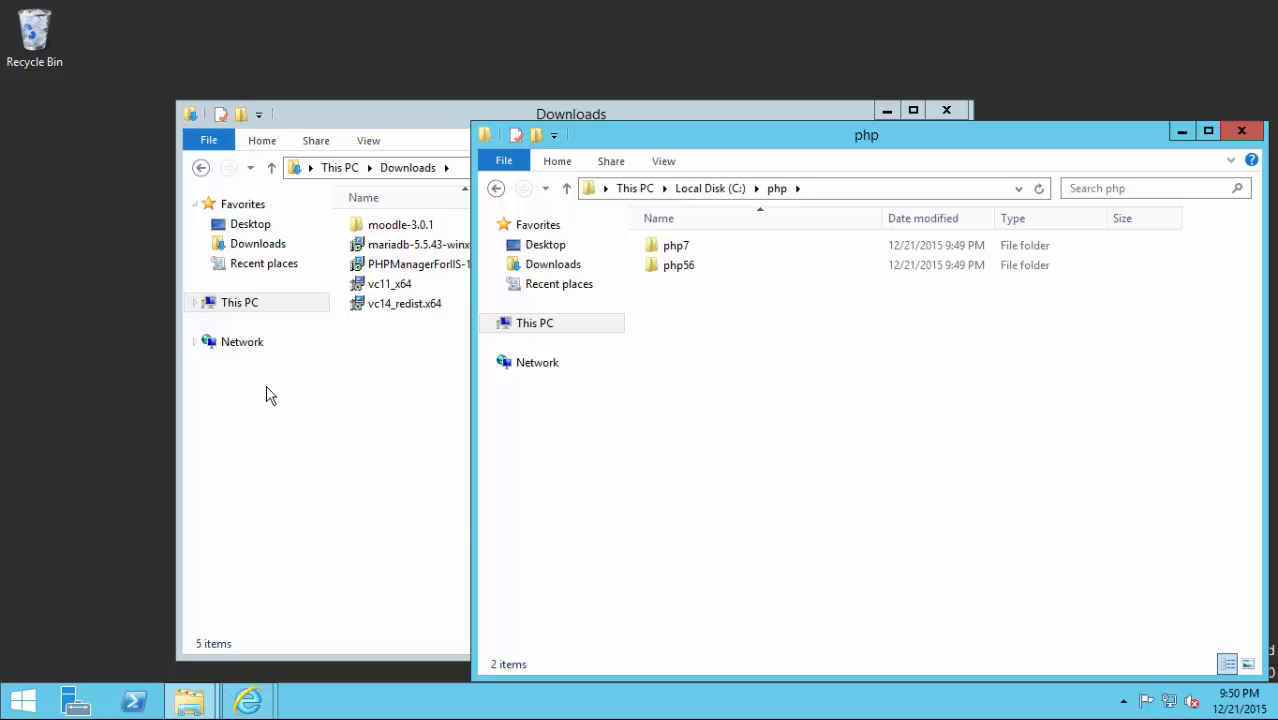
pyautogui.rightClick(243, 311)
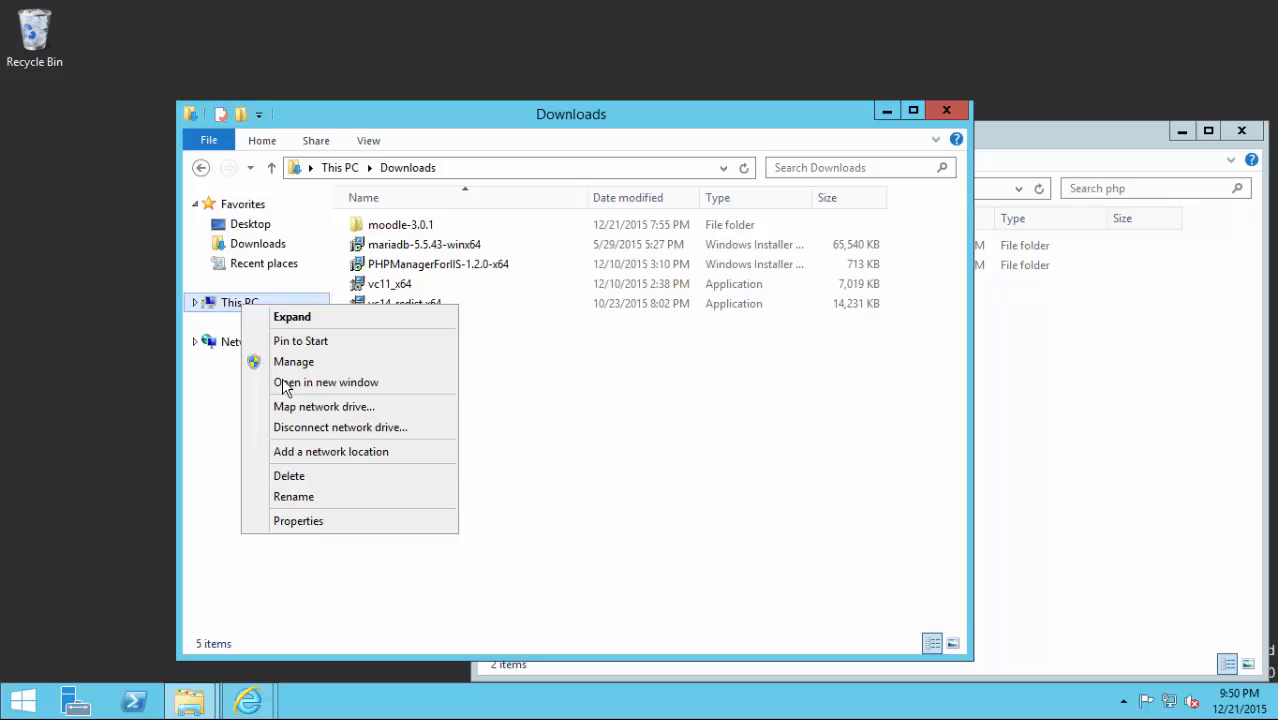
pyautogui.click(288, 528)
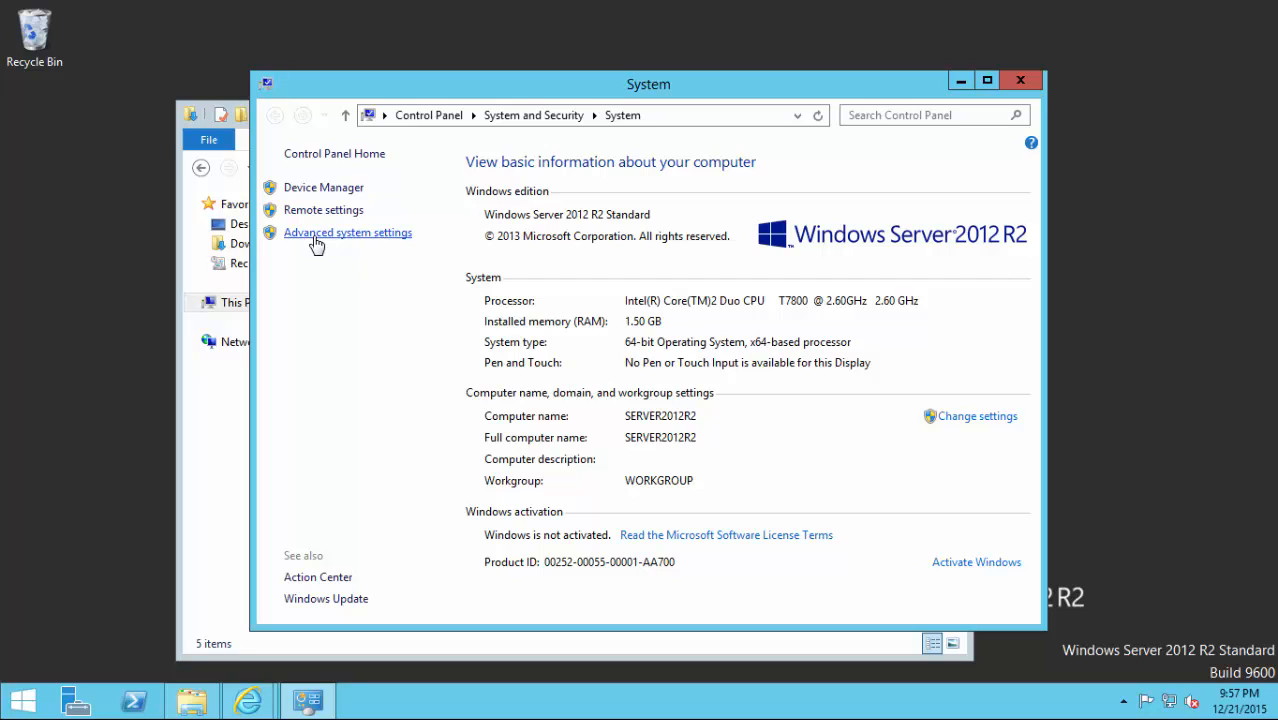
pyautogui.click(313, 238)
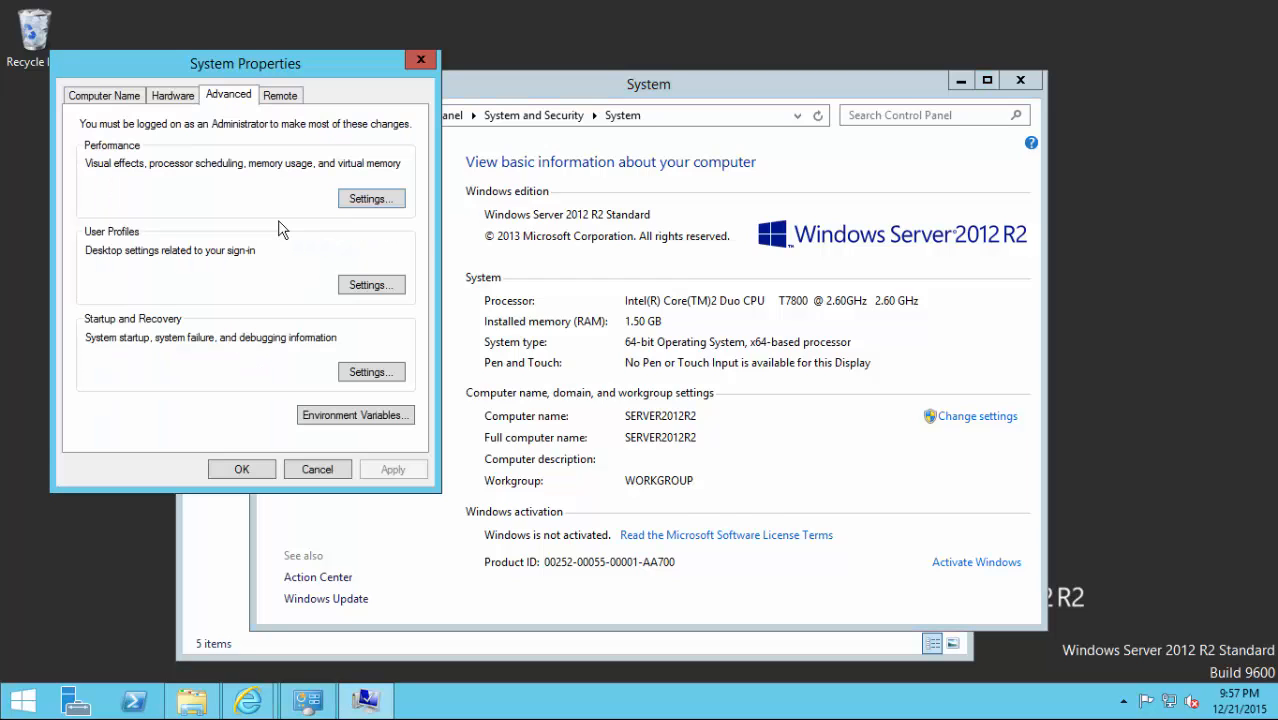
pyautogui.click(309, 419)
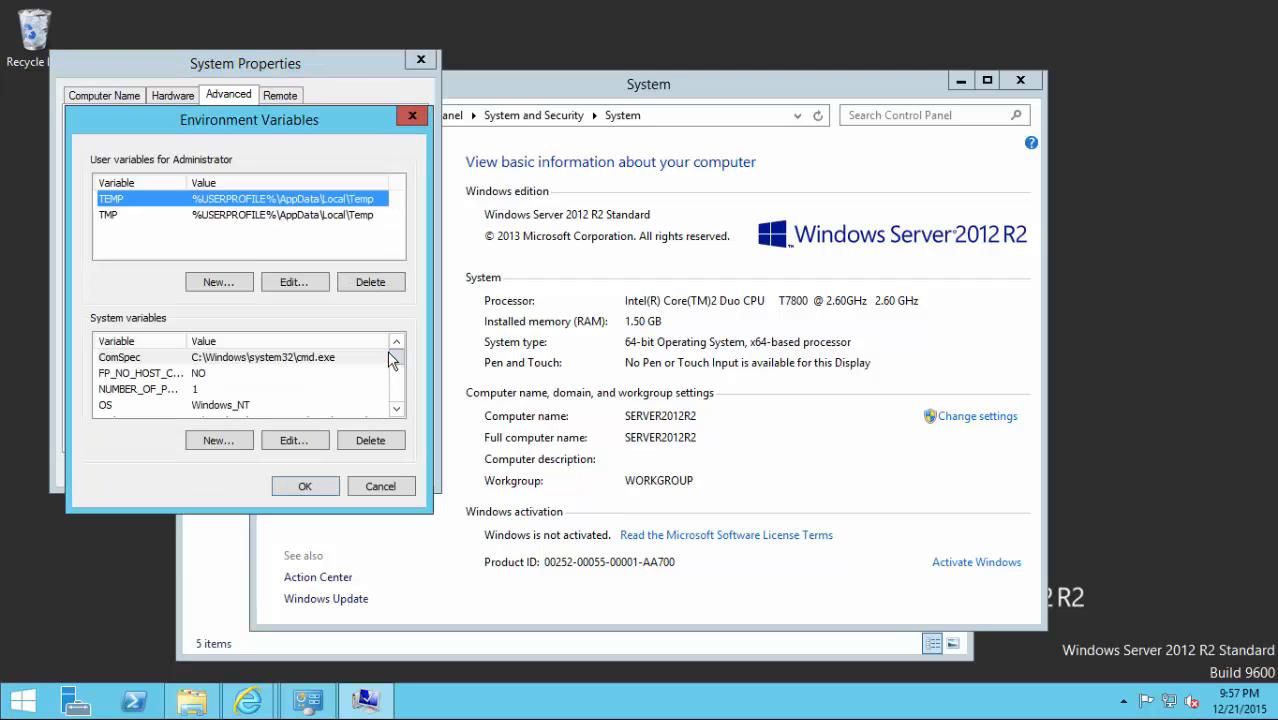
pyautogui.click(396, 409)
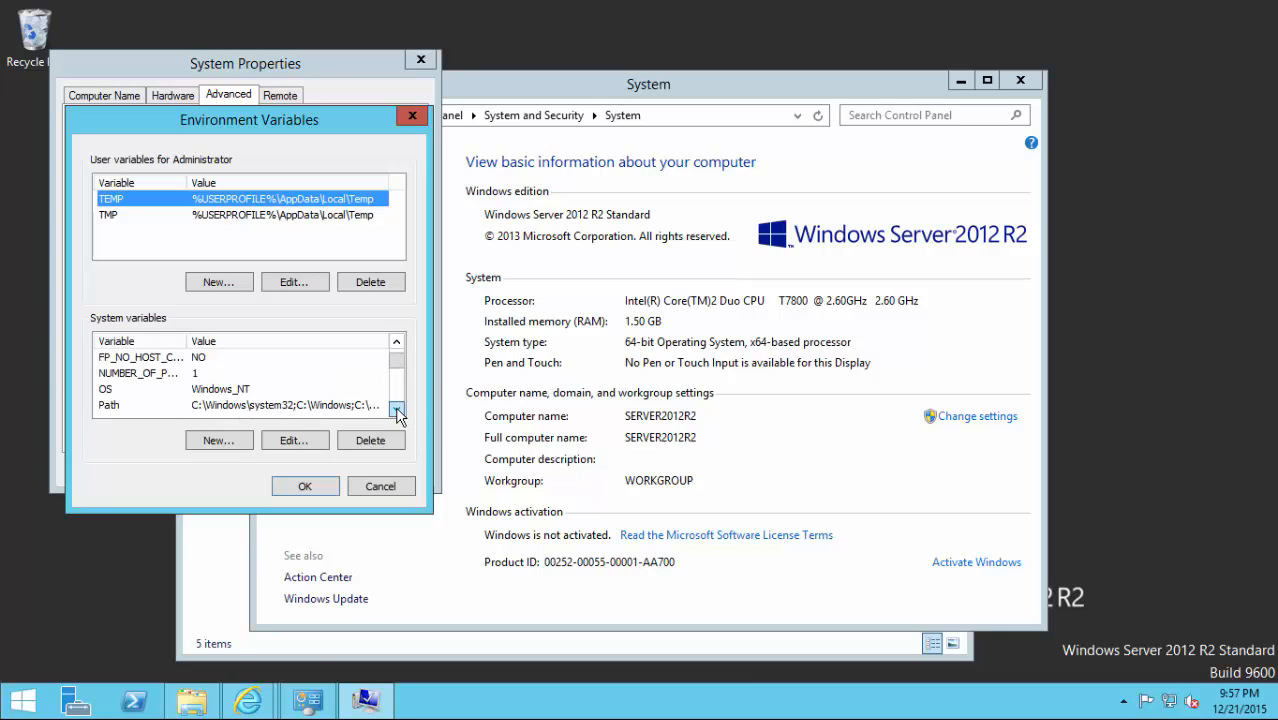
pyautogui.click(396, 409)
# Append ;c:\php\php56;c:\php\php7 to the system Path variable and confirm.
pyautogui.click(265, 392)
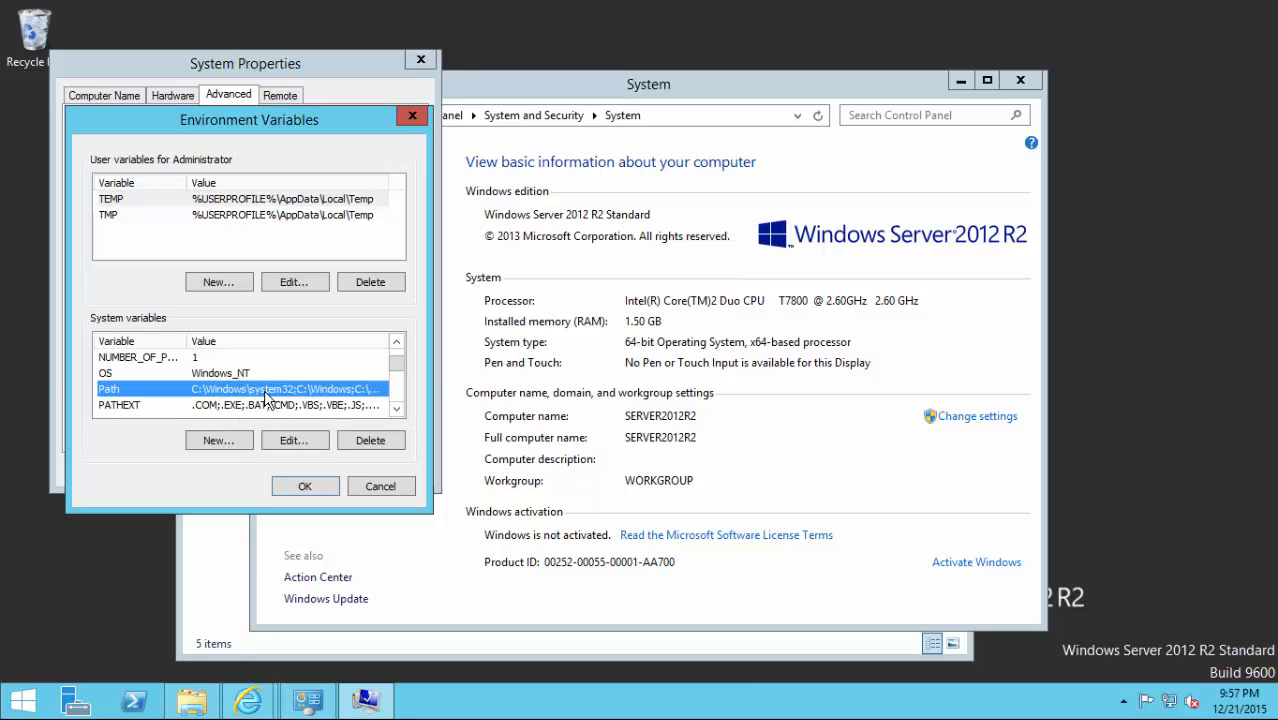
pyautogui.click(288, 445)
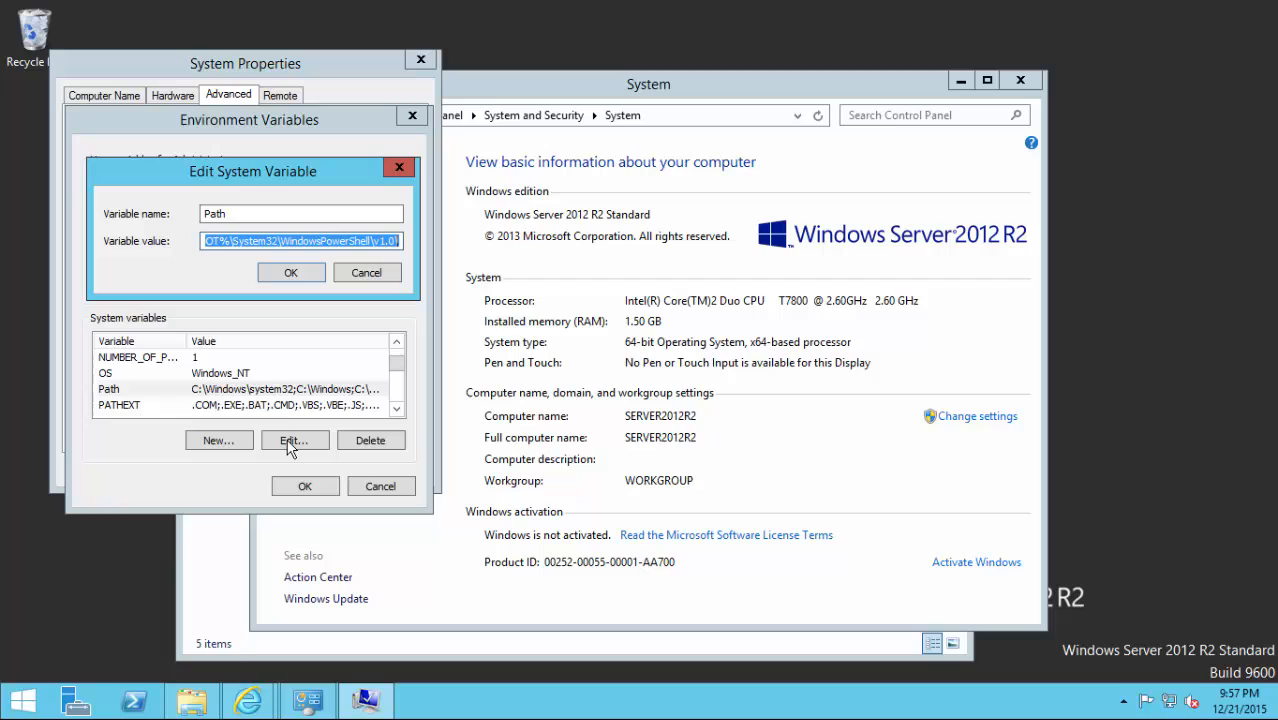
pyautogui.click(387, 238)
pyautogui.write(';')
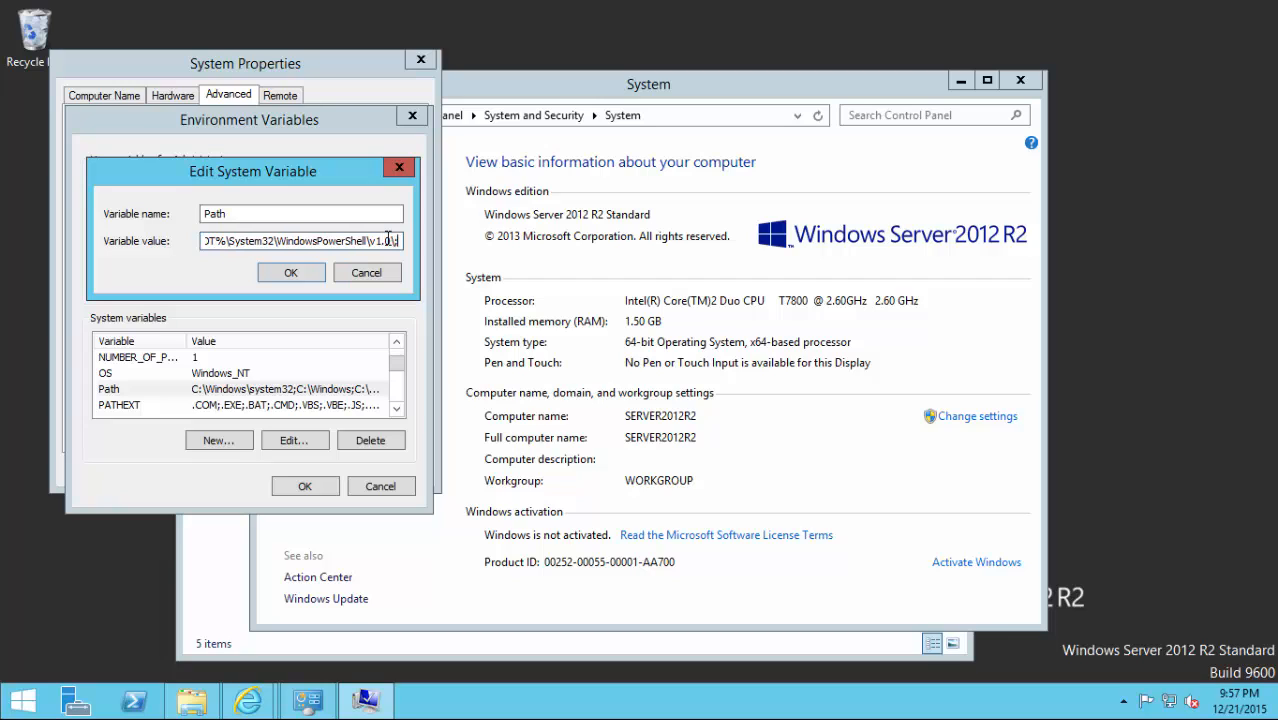
pyautogui.write('c')
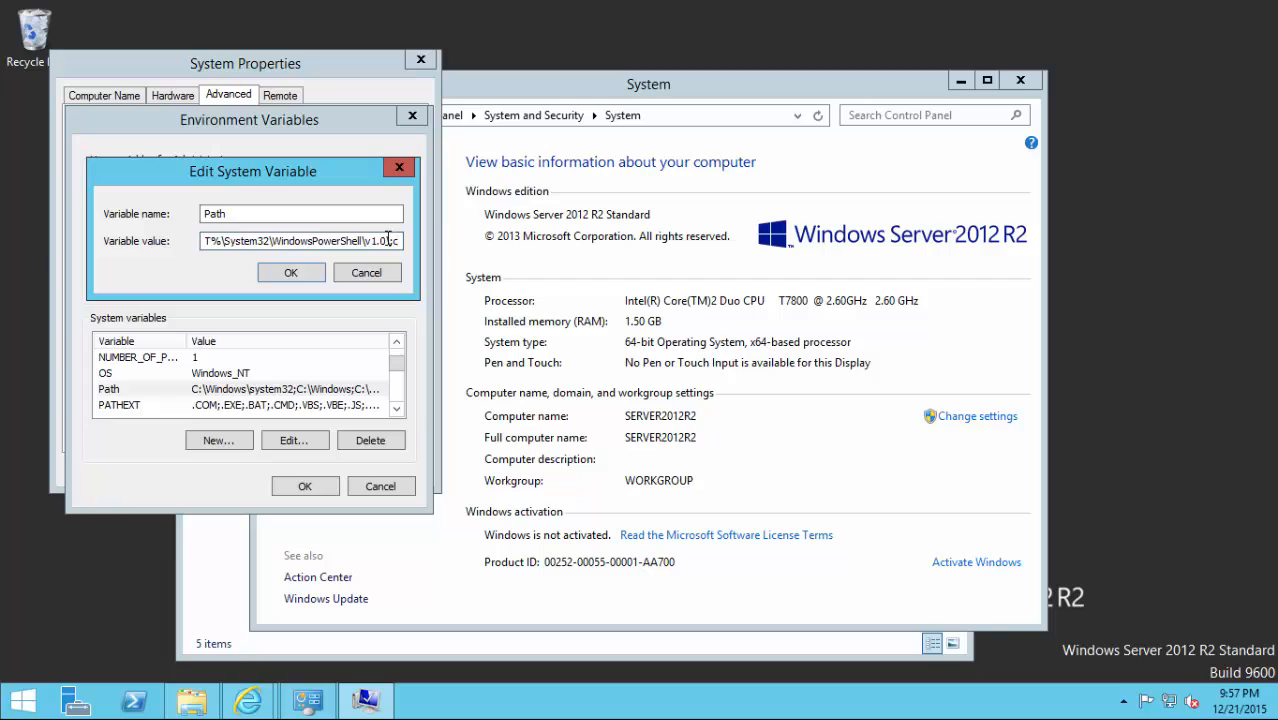
pyautogui.write(':')
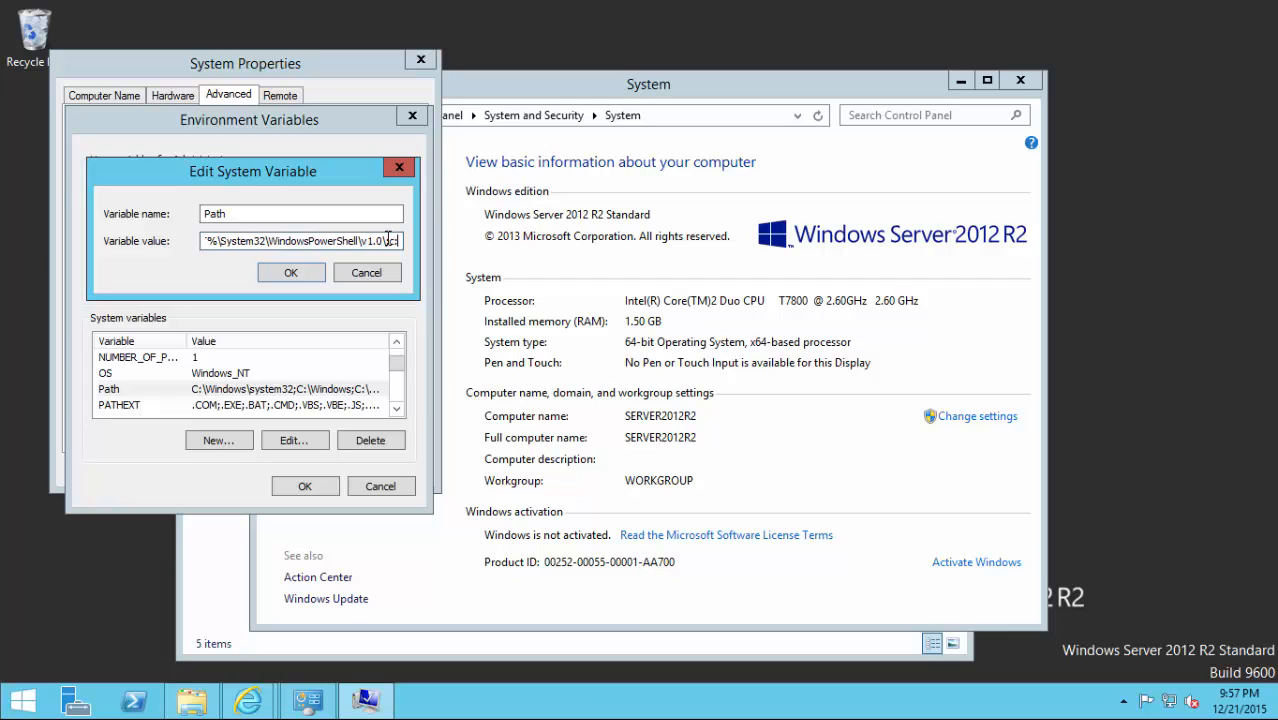
pyautogui.write('\\')
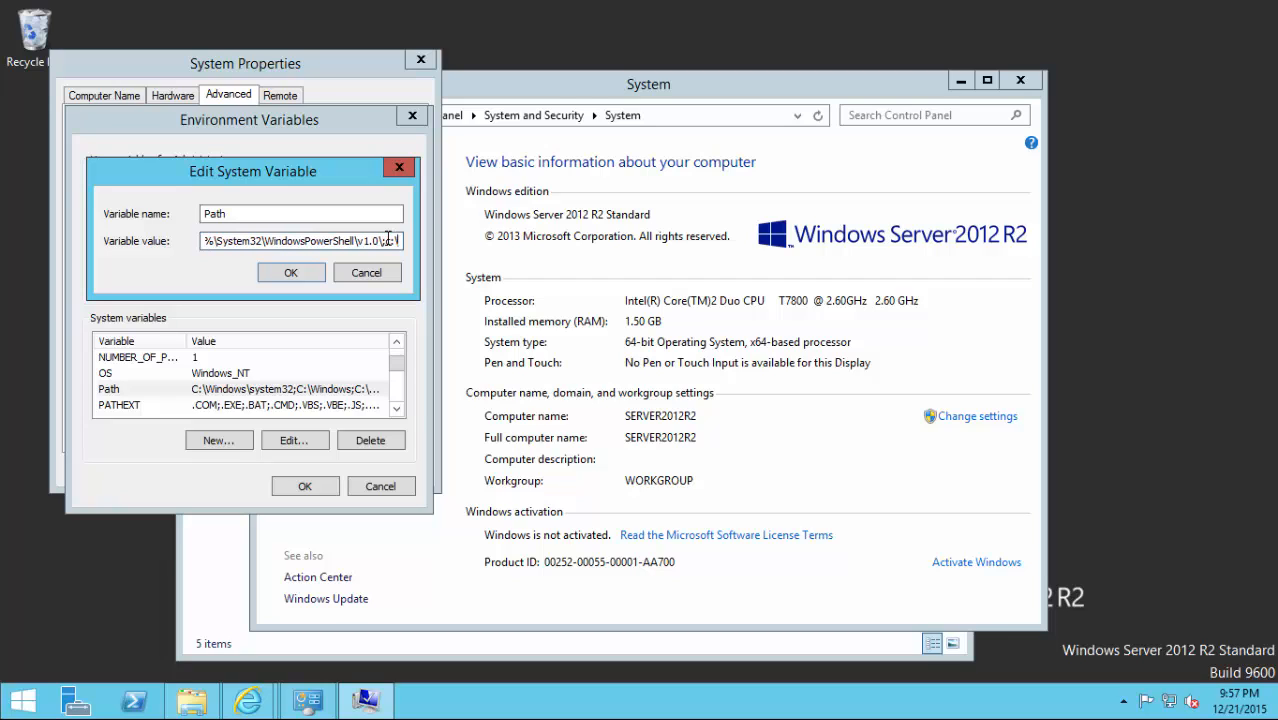
pyautogui.write('php\\php56')
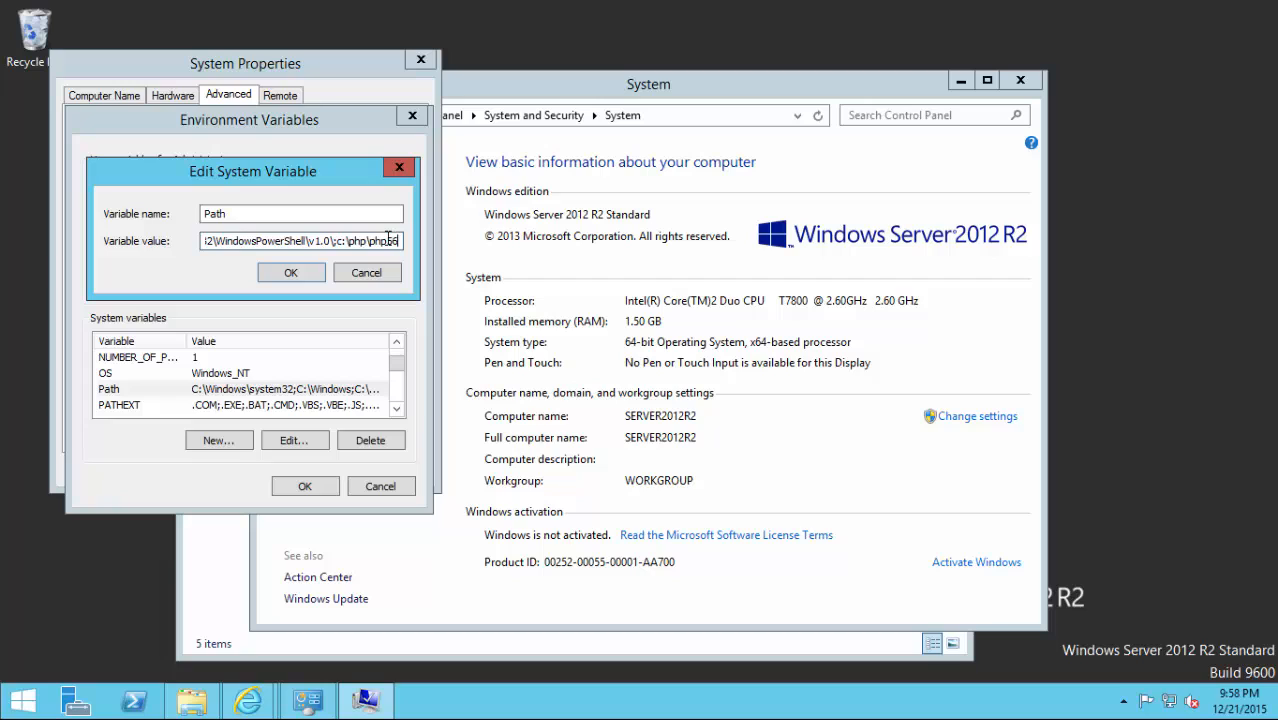
pyautogui.write(';')
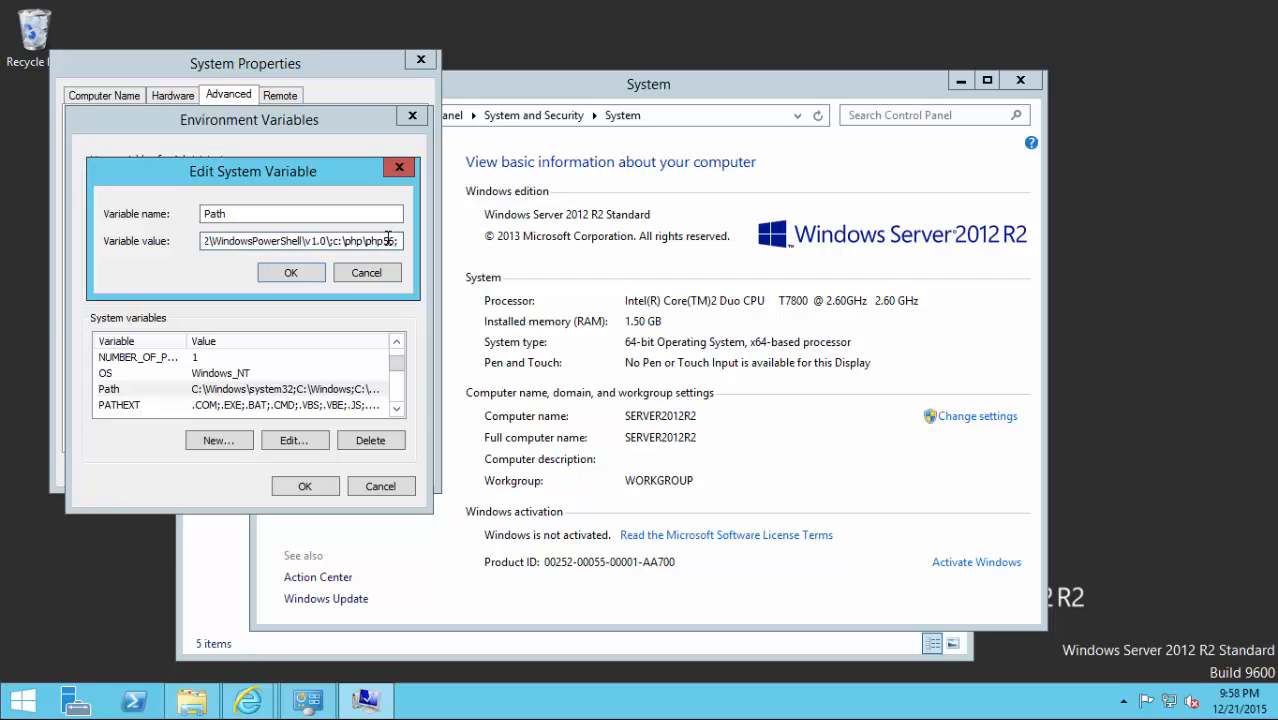
pyautogui.write('c')
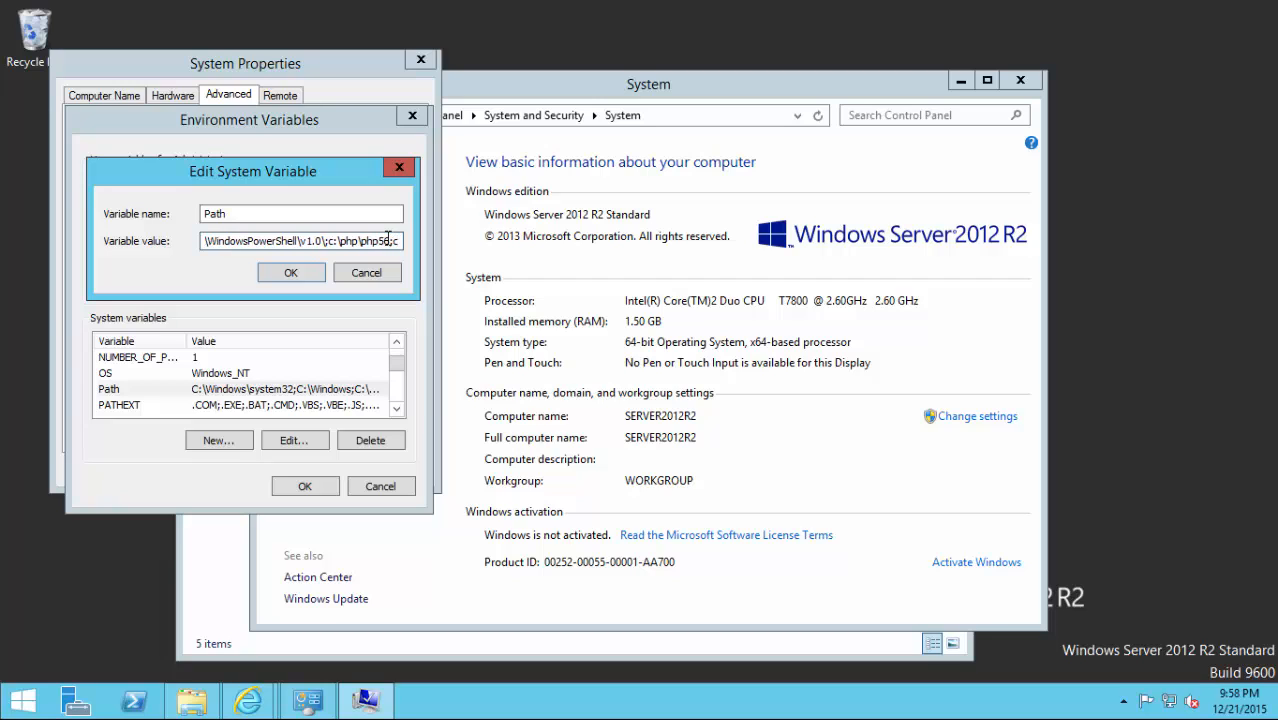
pyautogui.write(':')
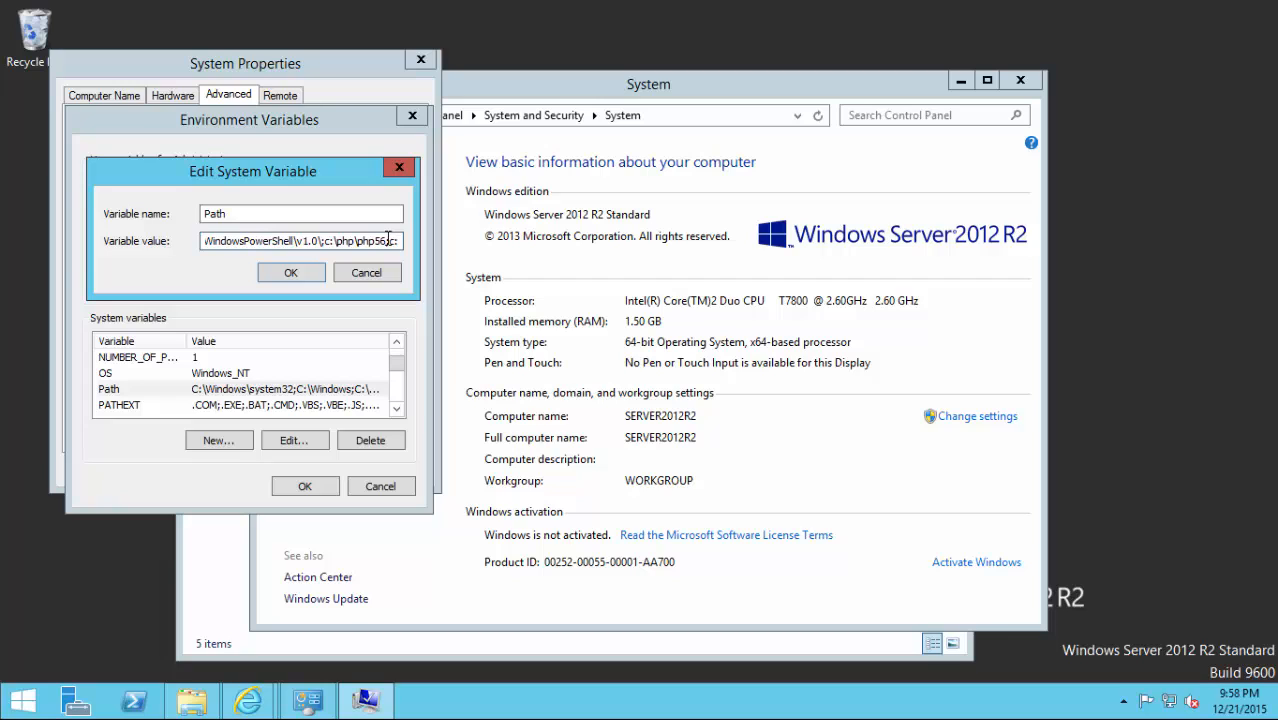
pyautogui.write('\\')
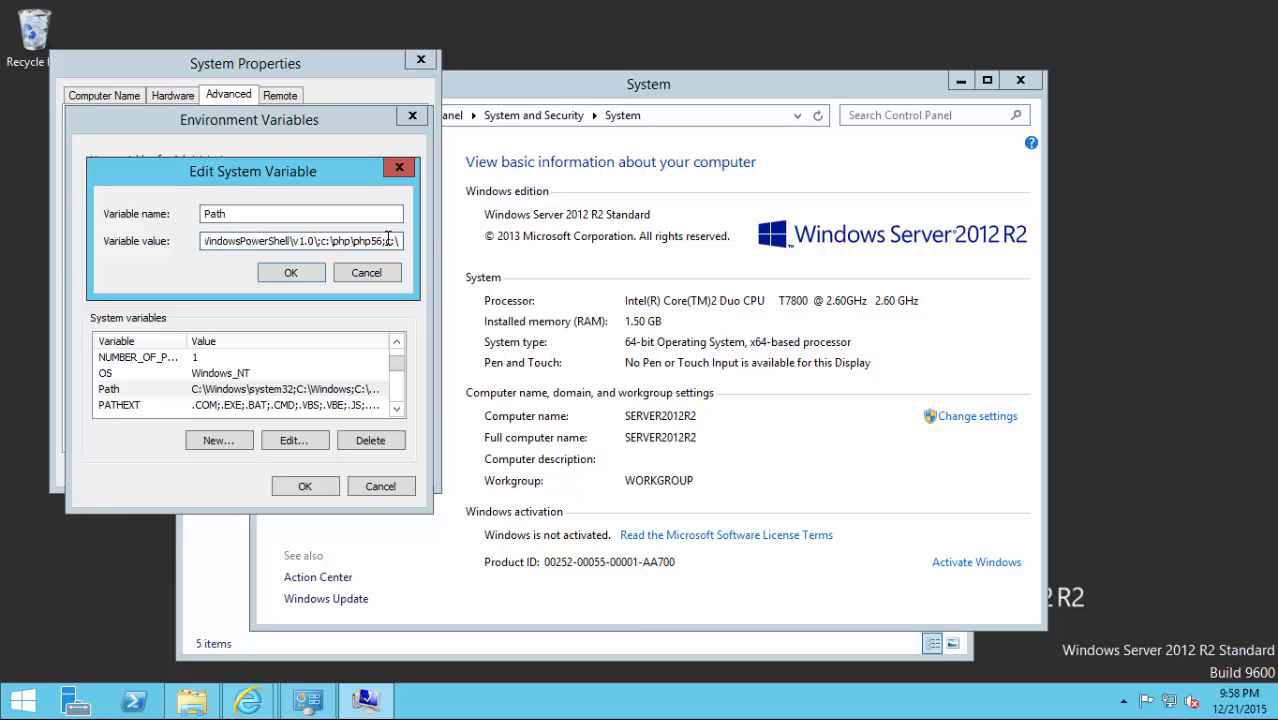
pyautogui.write('php\\')
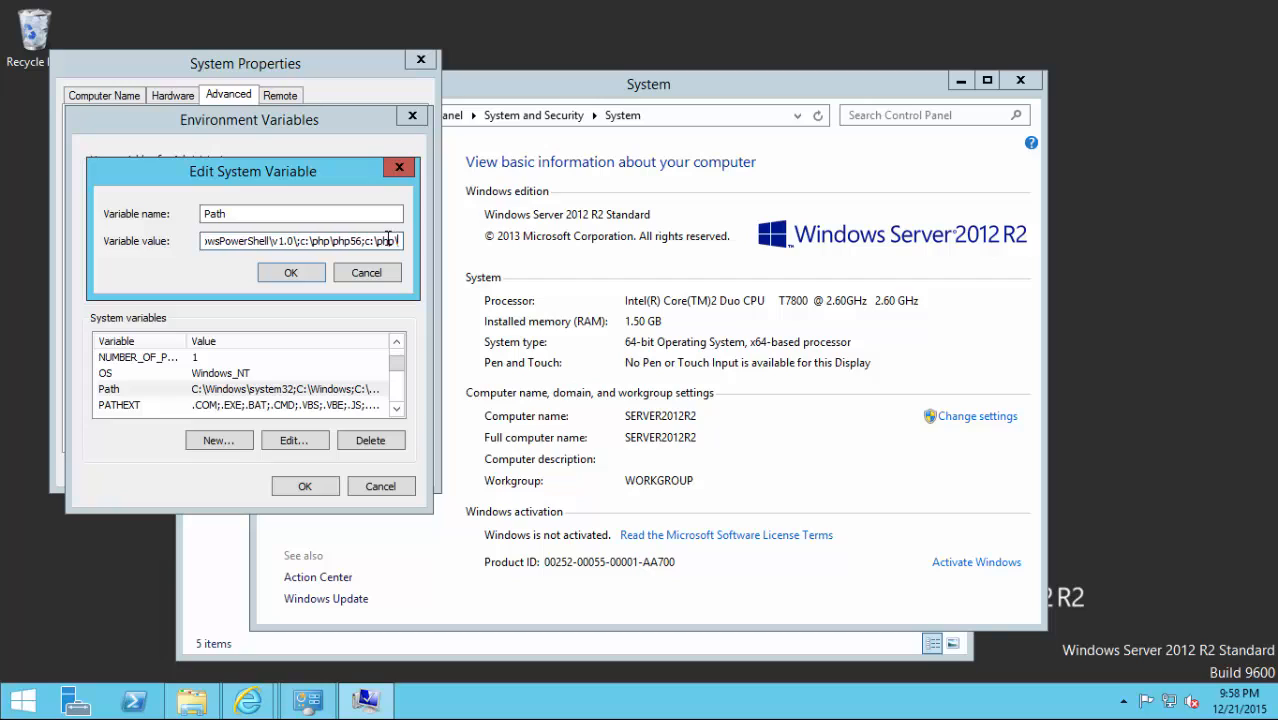
pyautogui.write('php7')
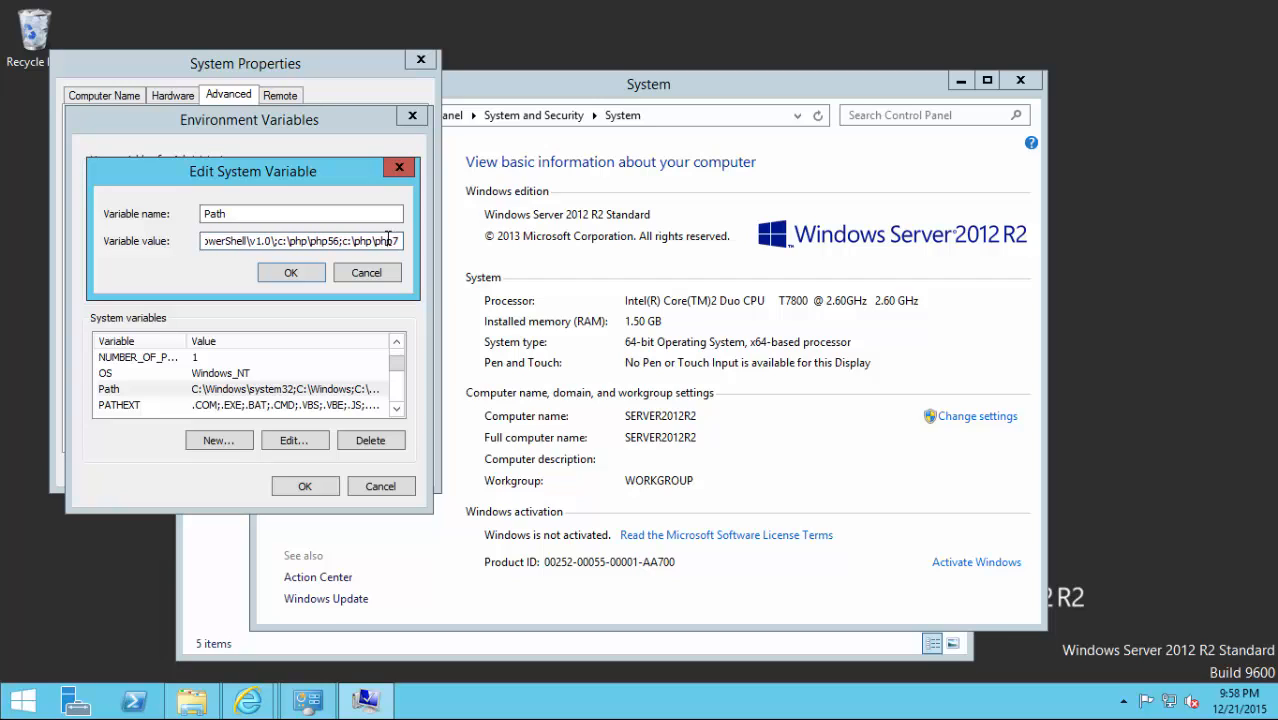
pyautogui.click(291, 273)
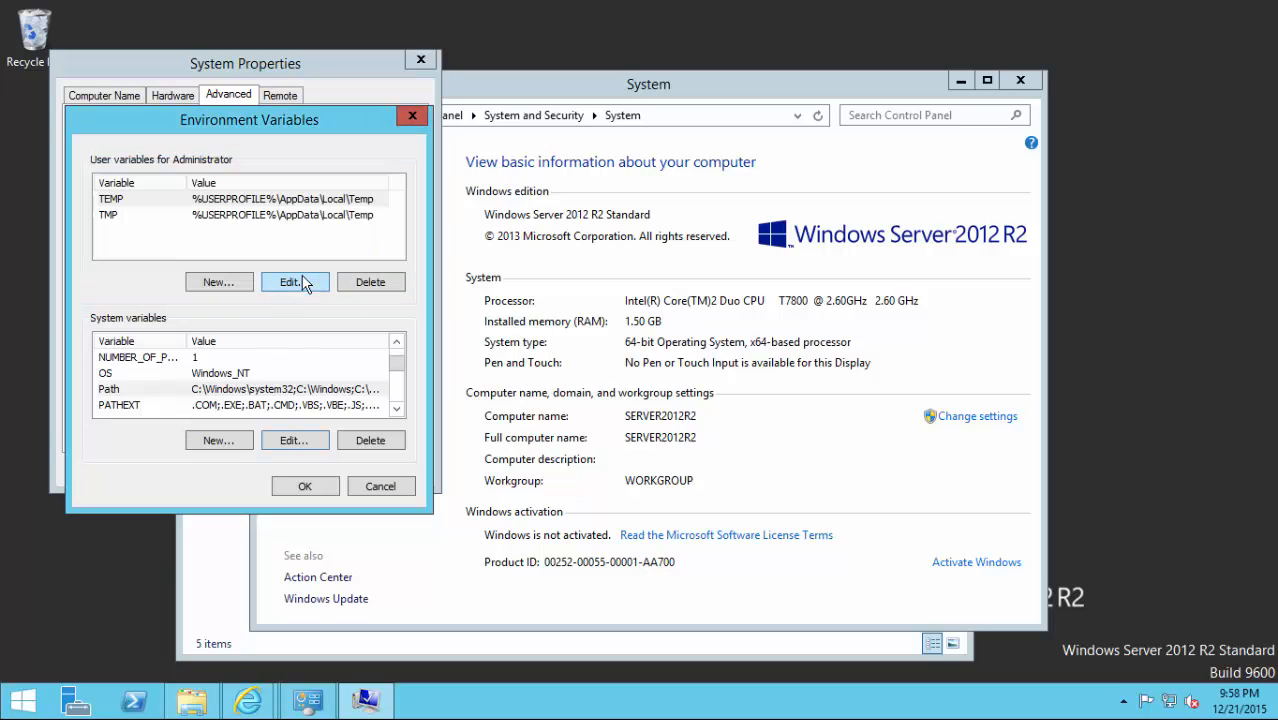
pyautogui.click(300, 487)
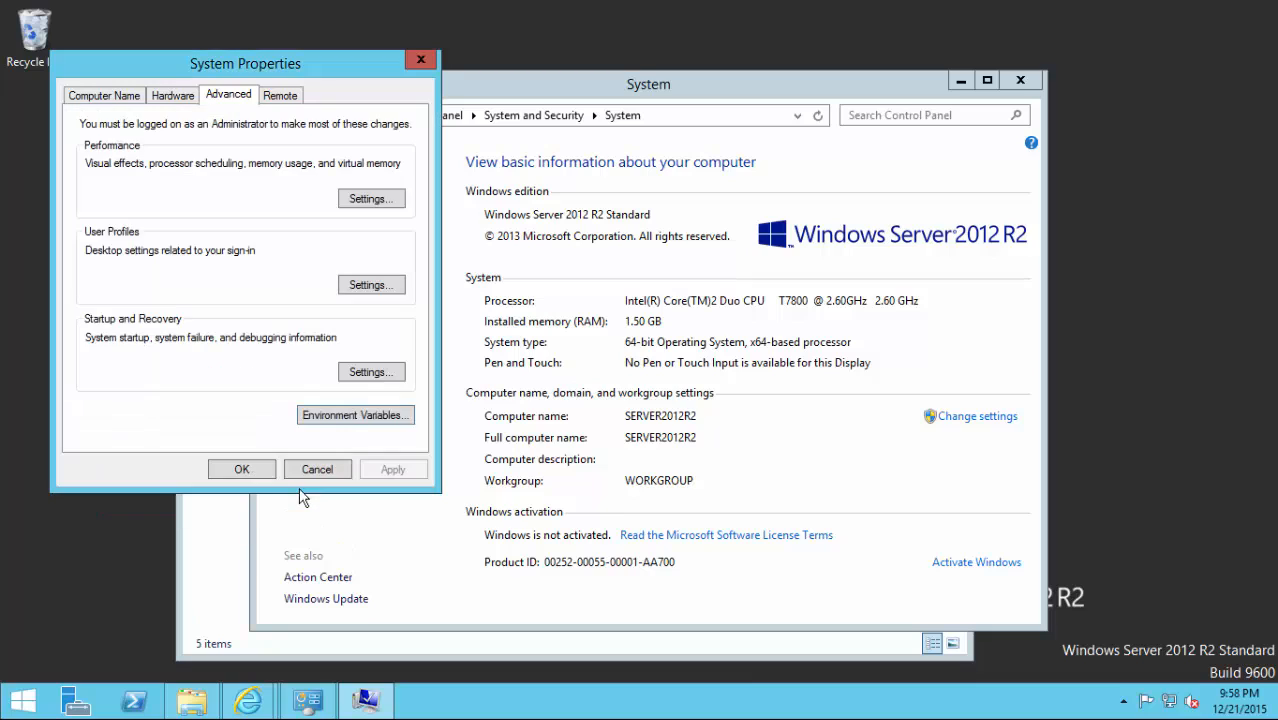
# Close the system windows and browse to C:\php\php56 in File Explorer.
pyautogui.click(243, 470)
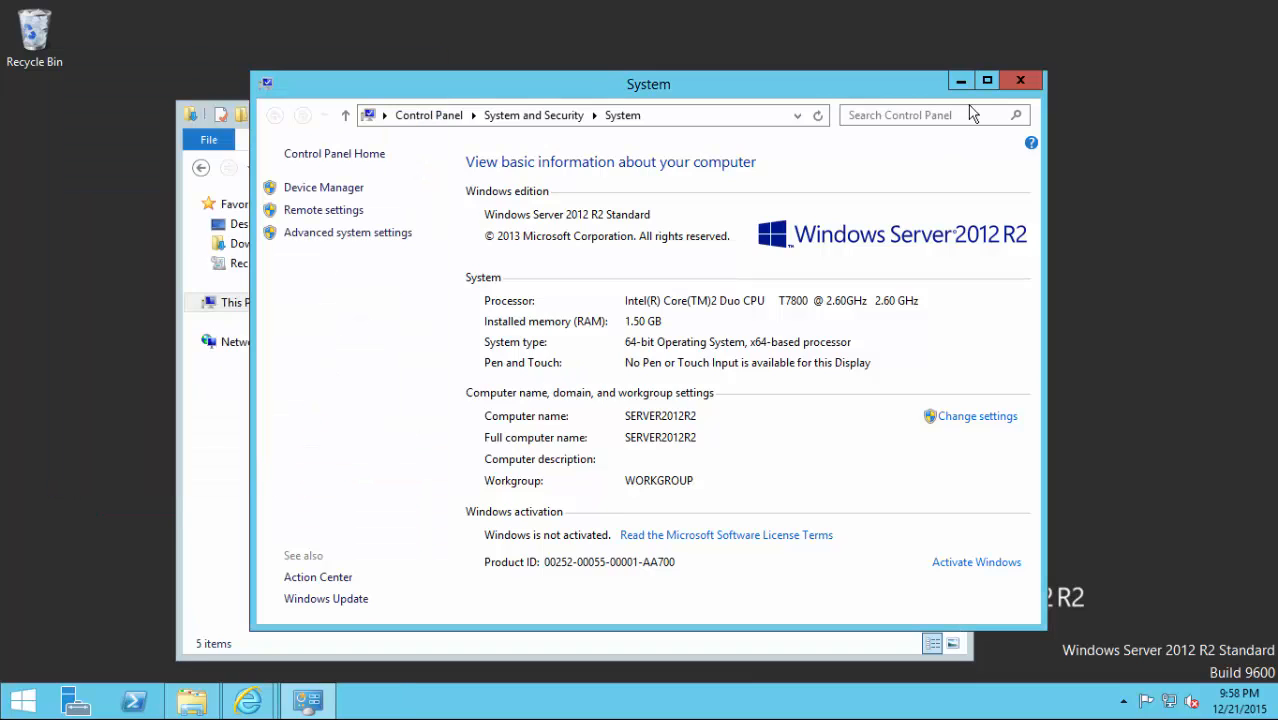
pyautogui.click(1021, 80)
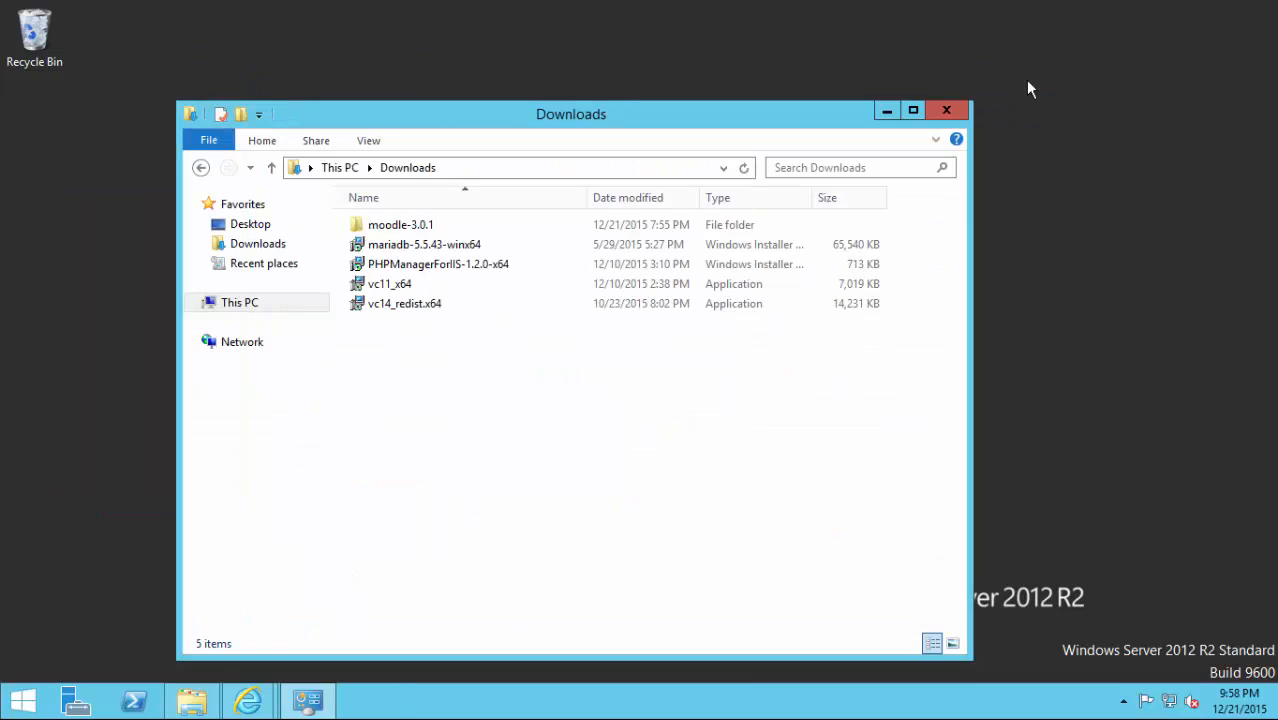
pyautogui.click(242, 305)
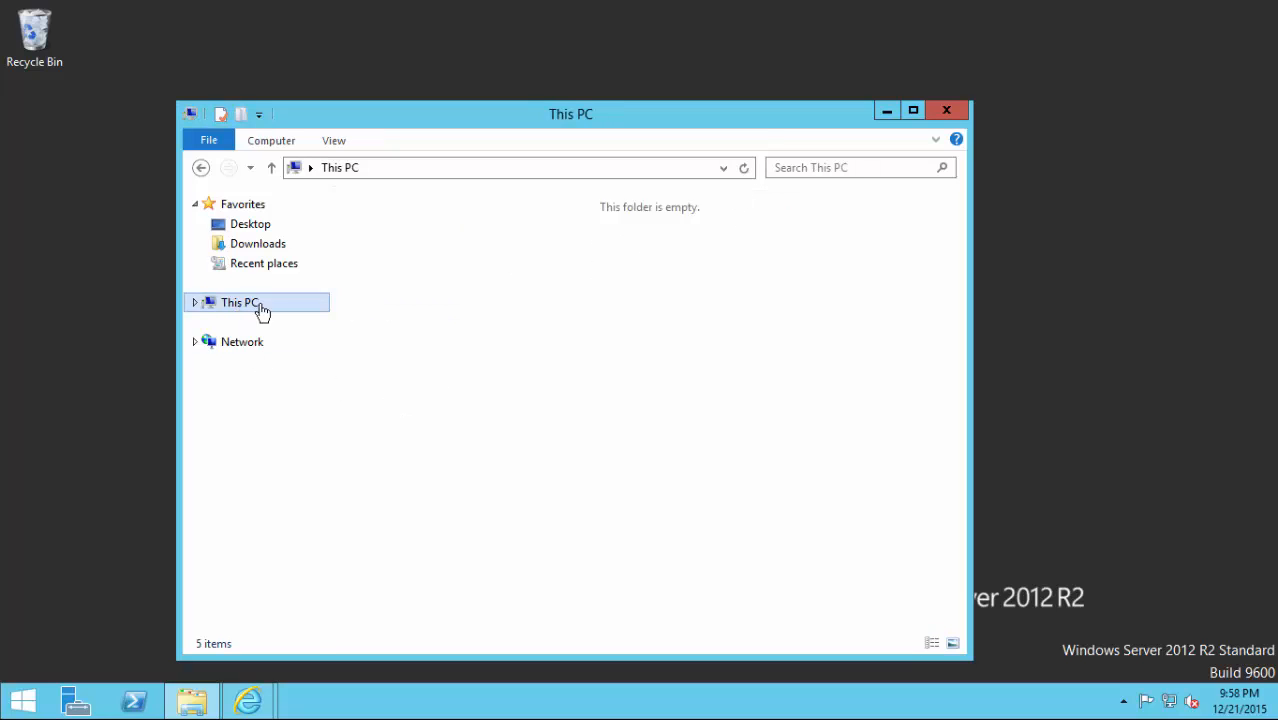
pyautogui.doubleClick(420, 432)
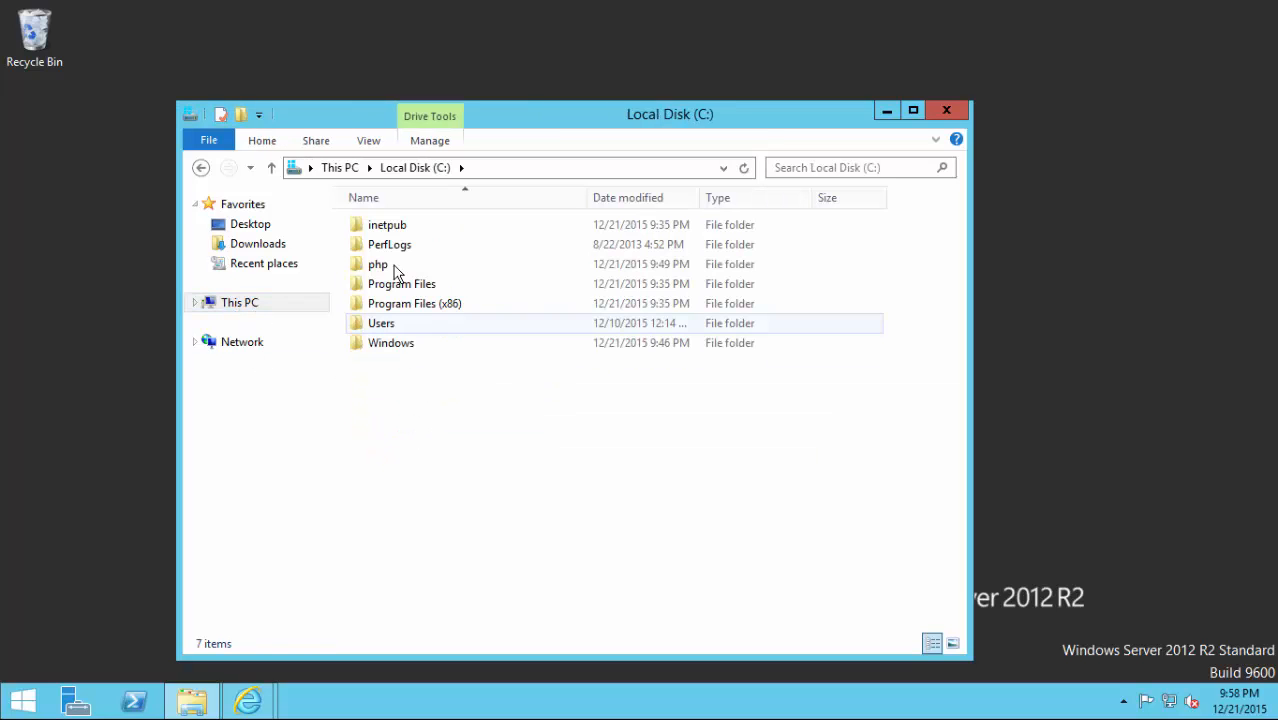
pyautogui.doubleClick(379, 268)
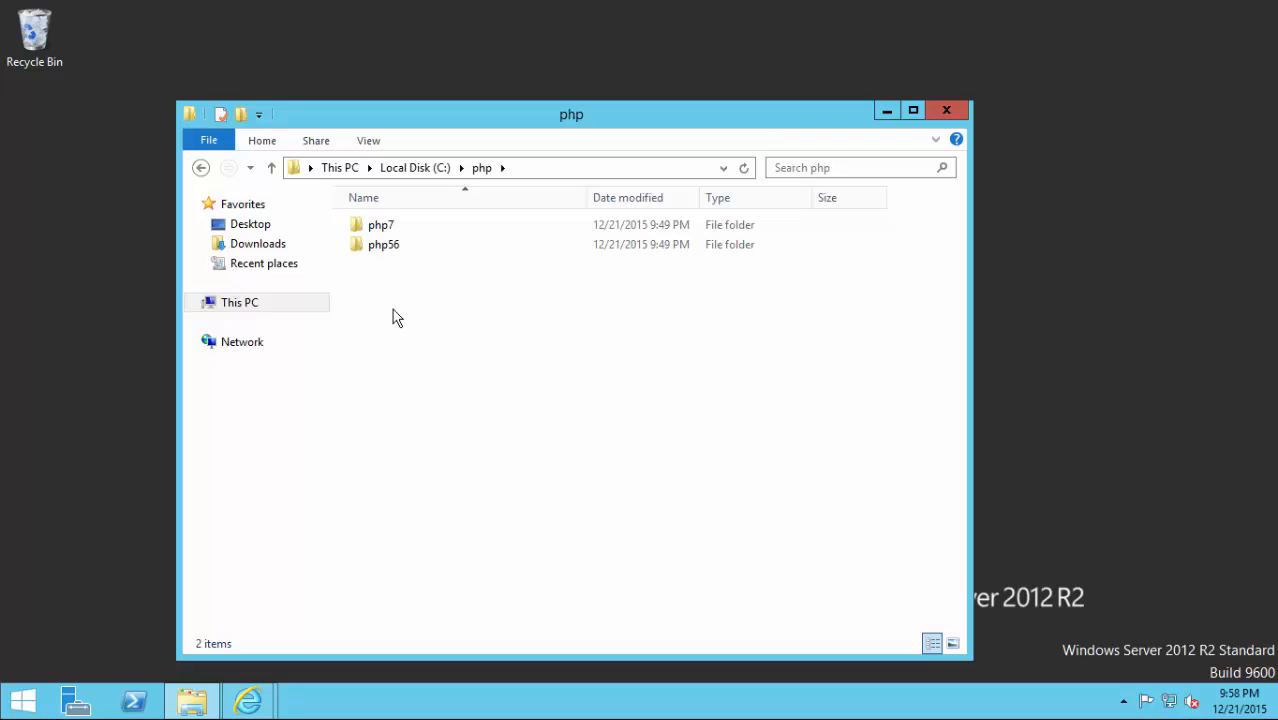
pyautogui.doubleClick(380, 245)
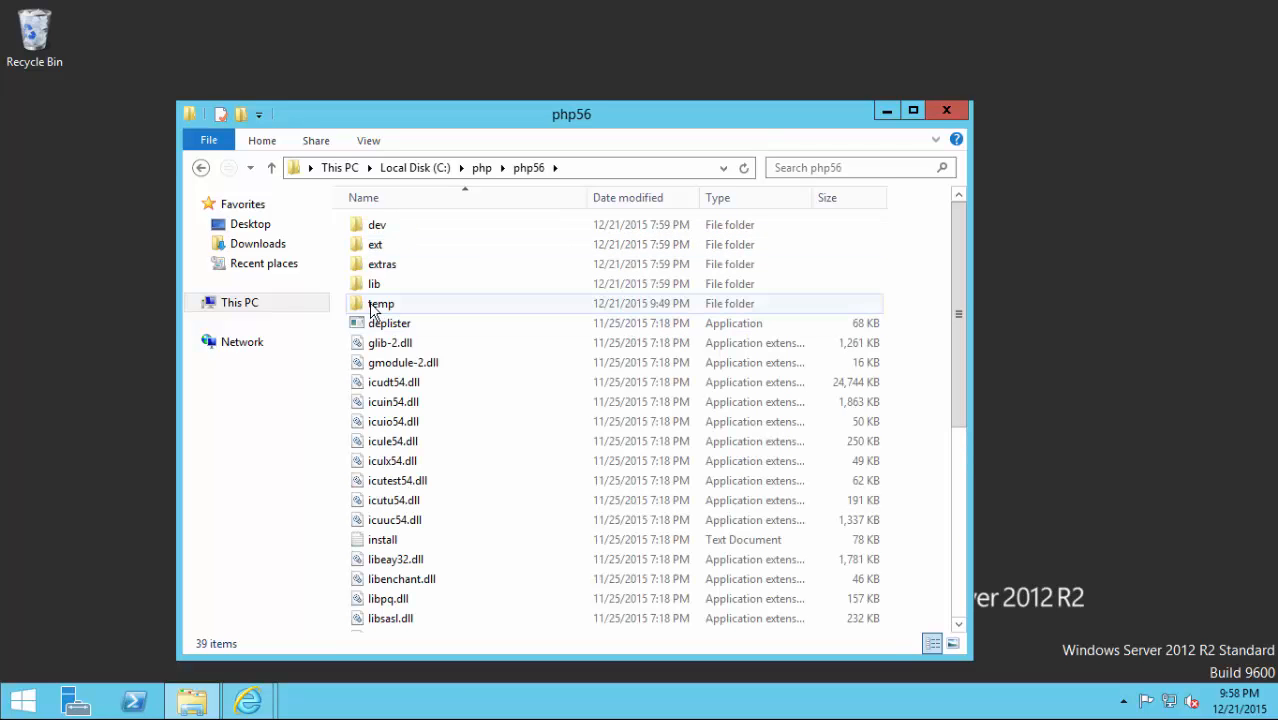
# Add IUSR to the temp folder's security permissions with Modify allowed.
pyautogui.rightClick(372, 311)
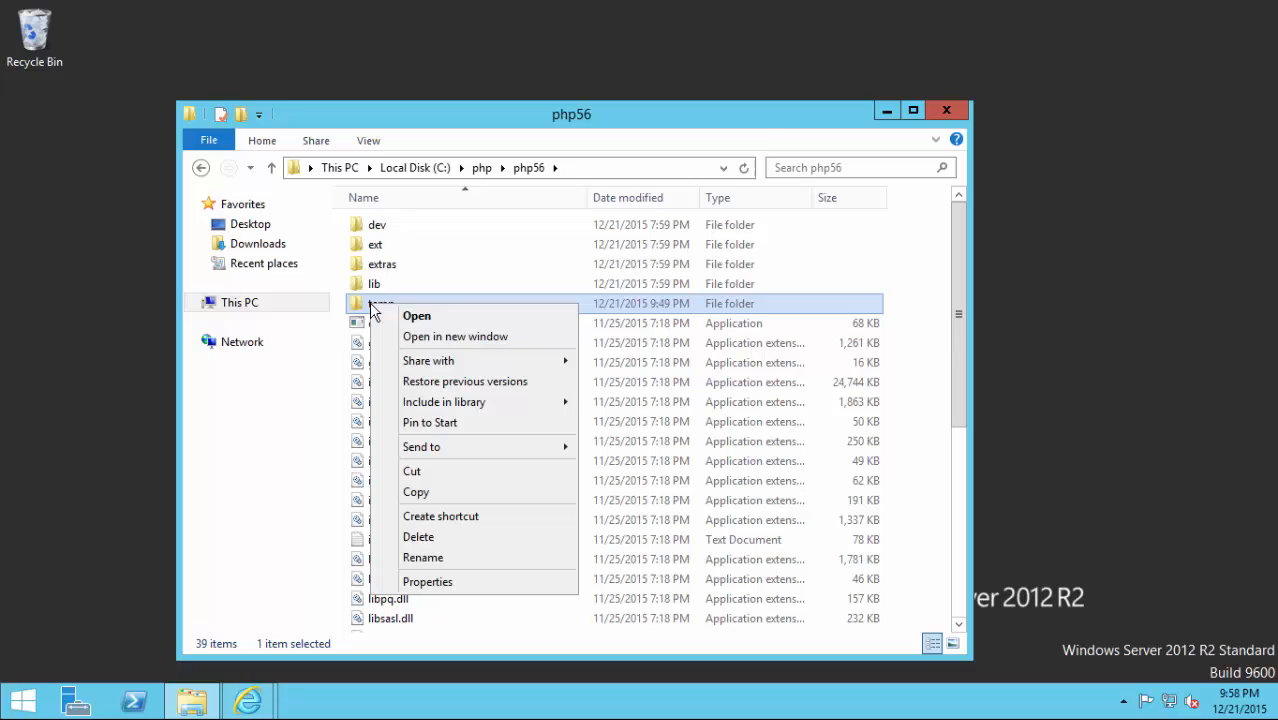
pyautogui.click(427, 586)
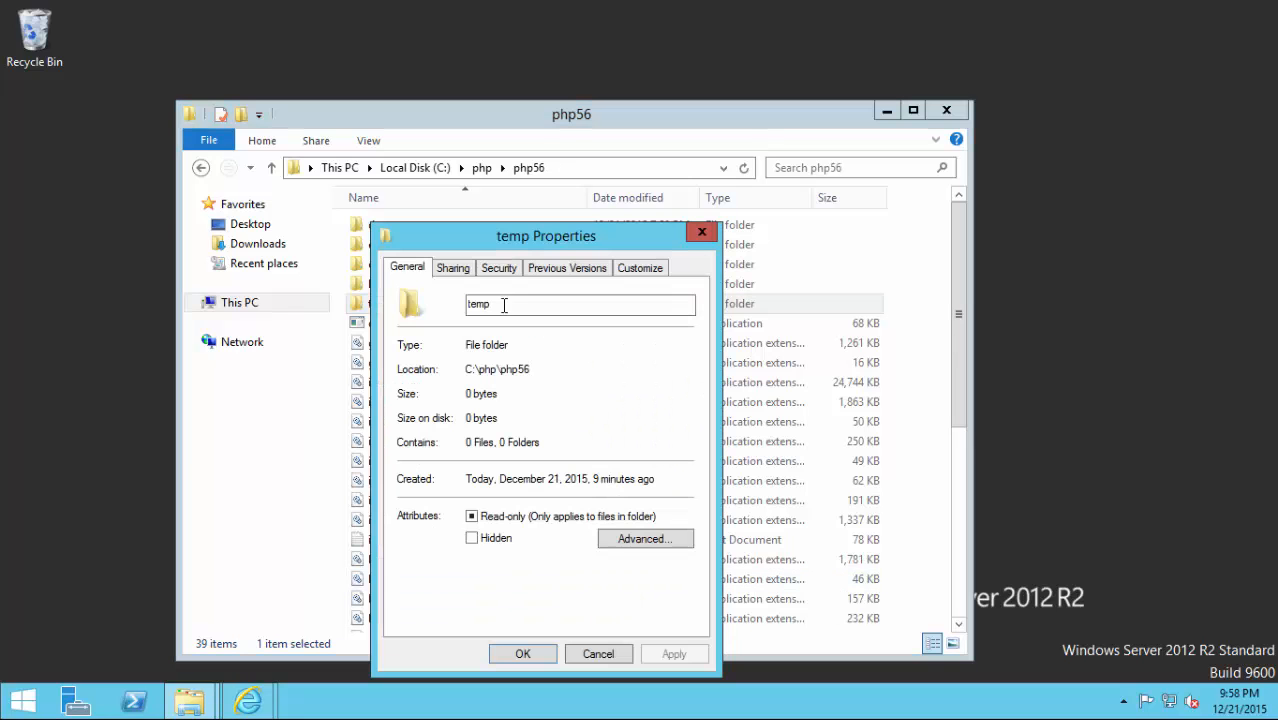
pyautogui.click(492, 268)
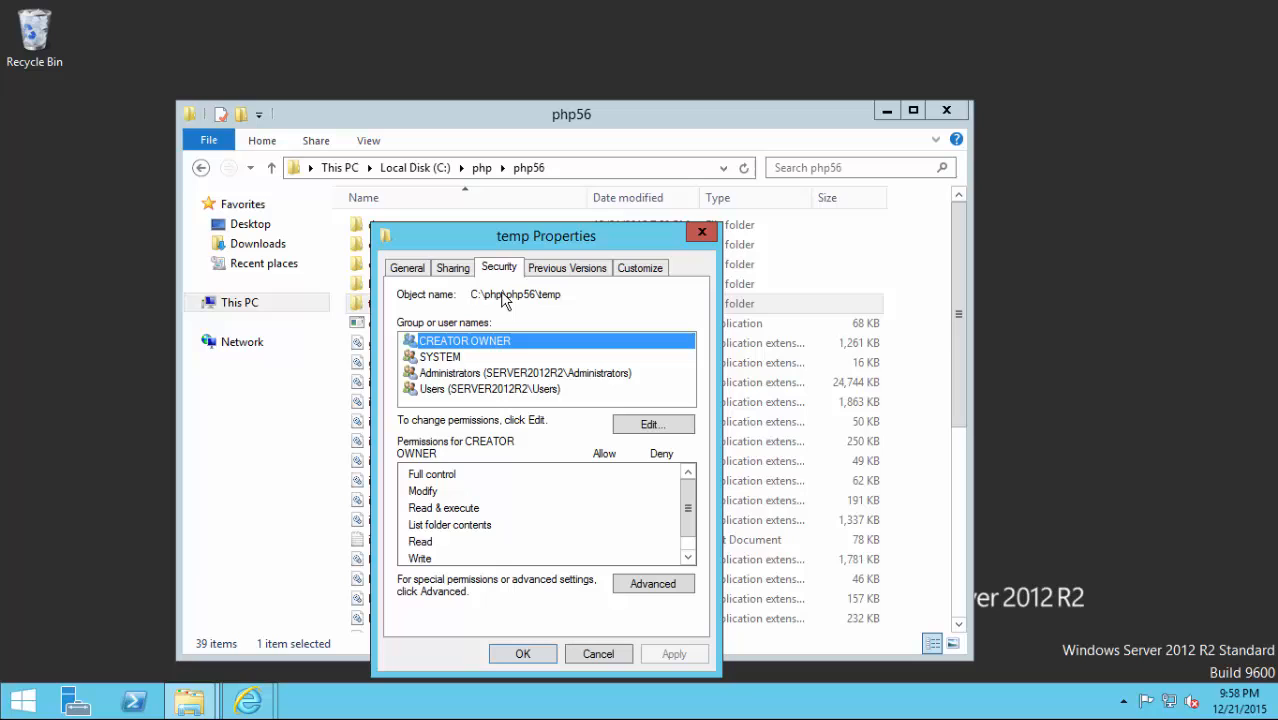
pyautogui.click(645, 428)
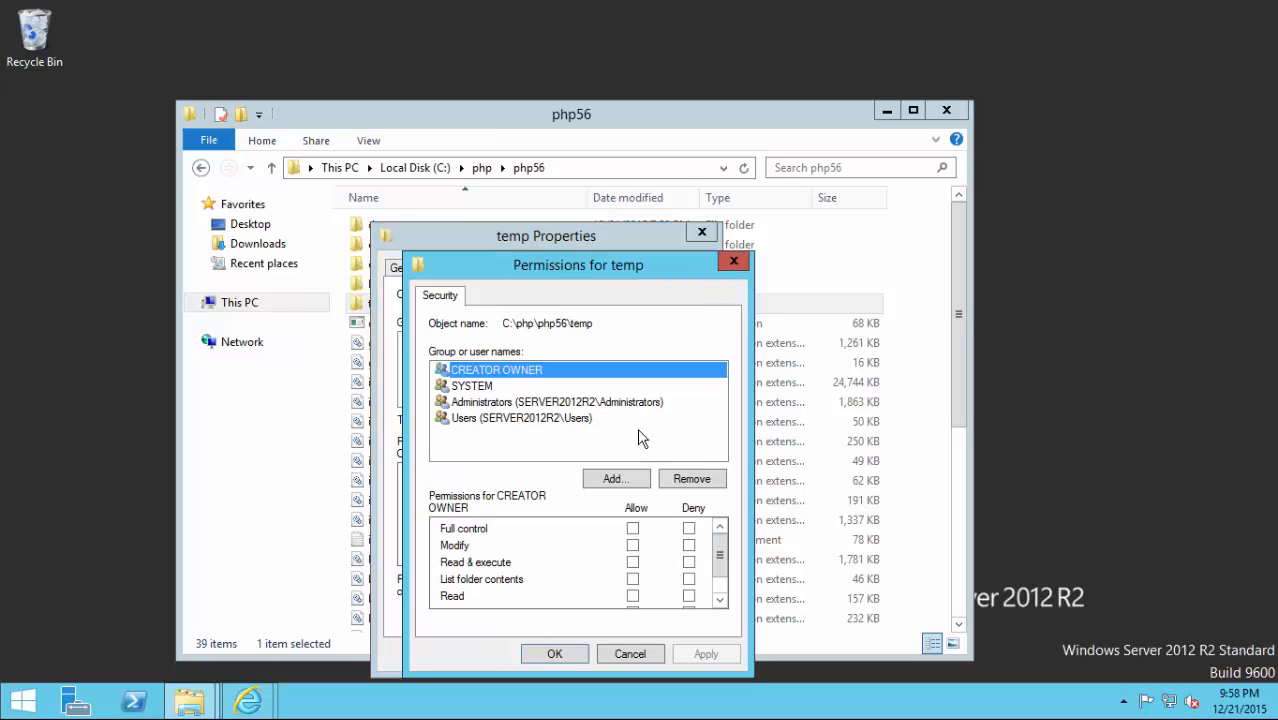
pyautogui.click(612, 481)
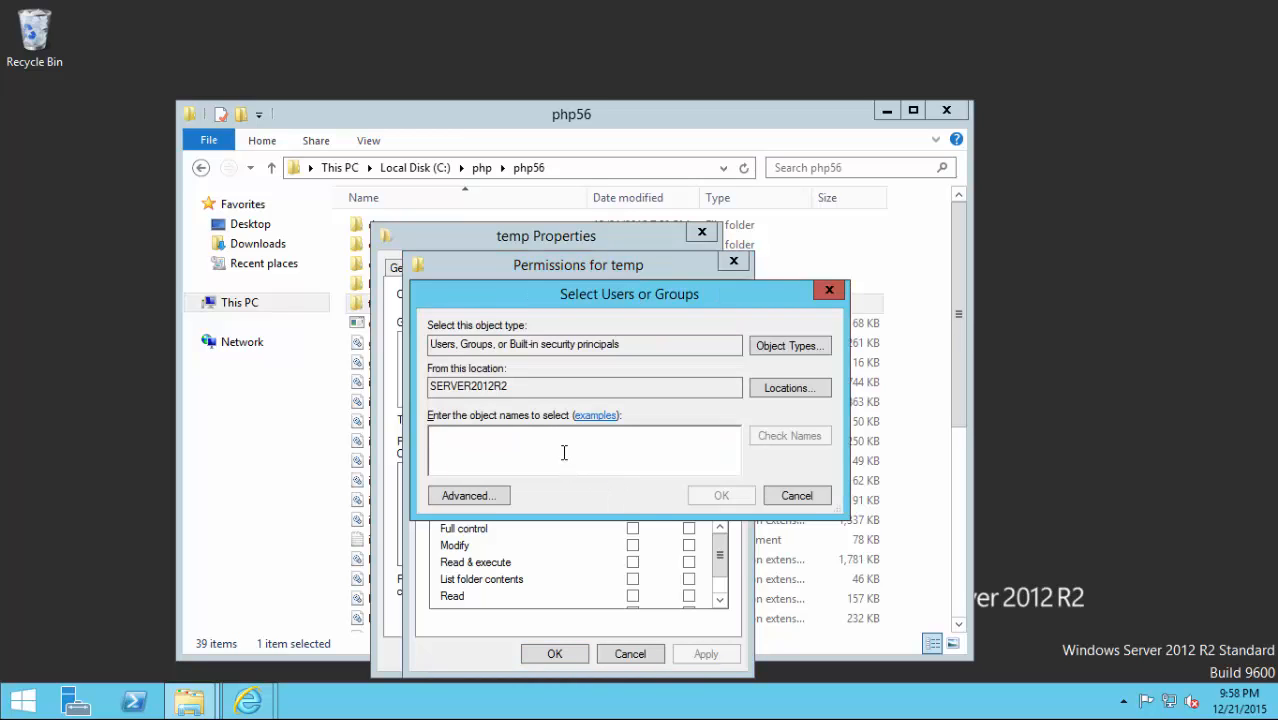
pyautogui.write('iusr')
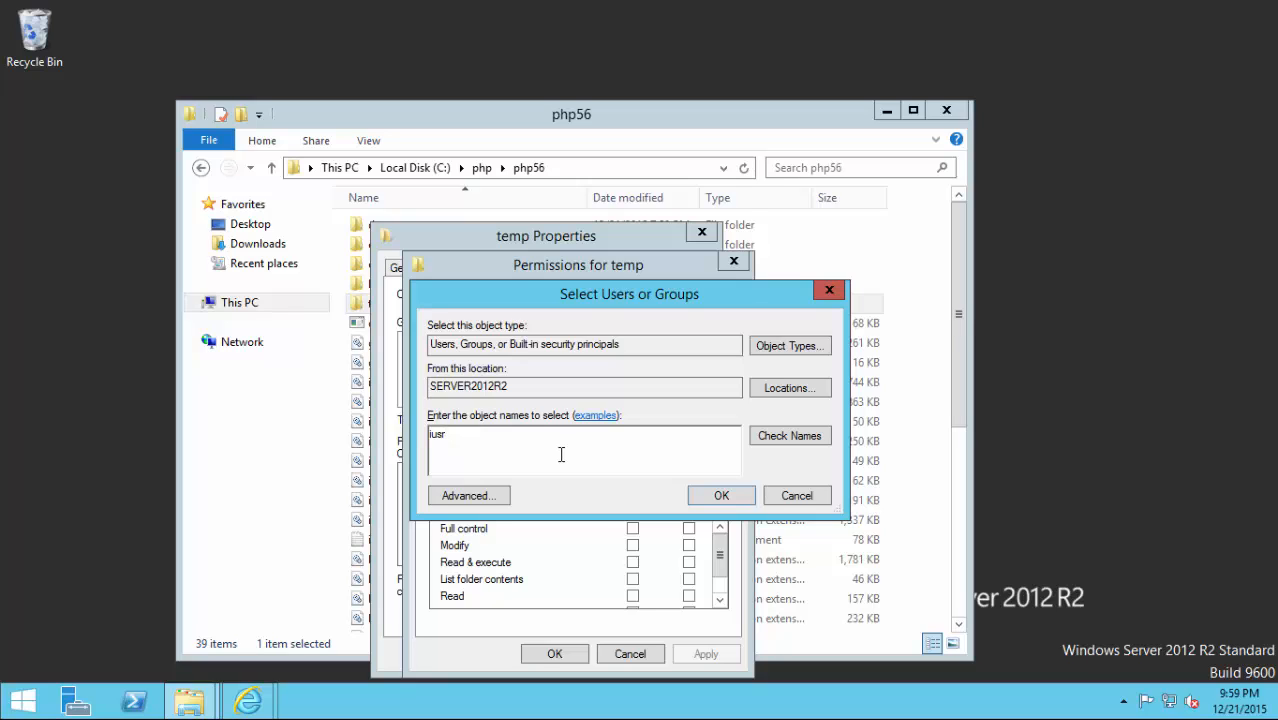
pyautogui.click(781, 440)
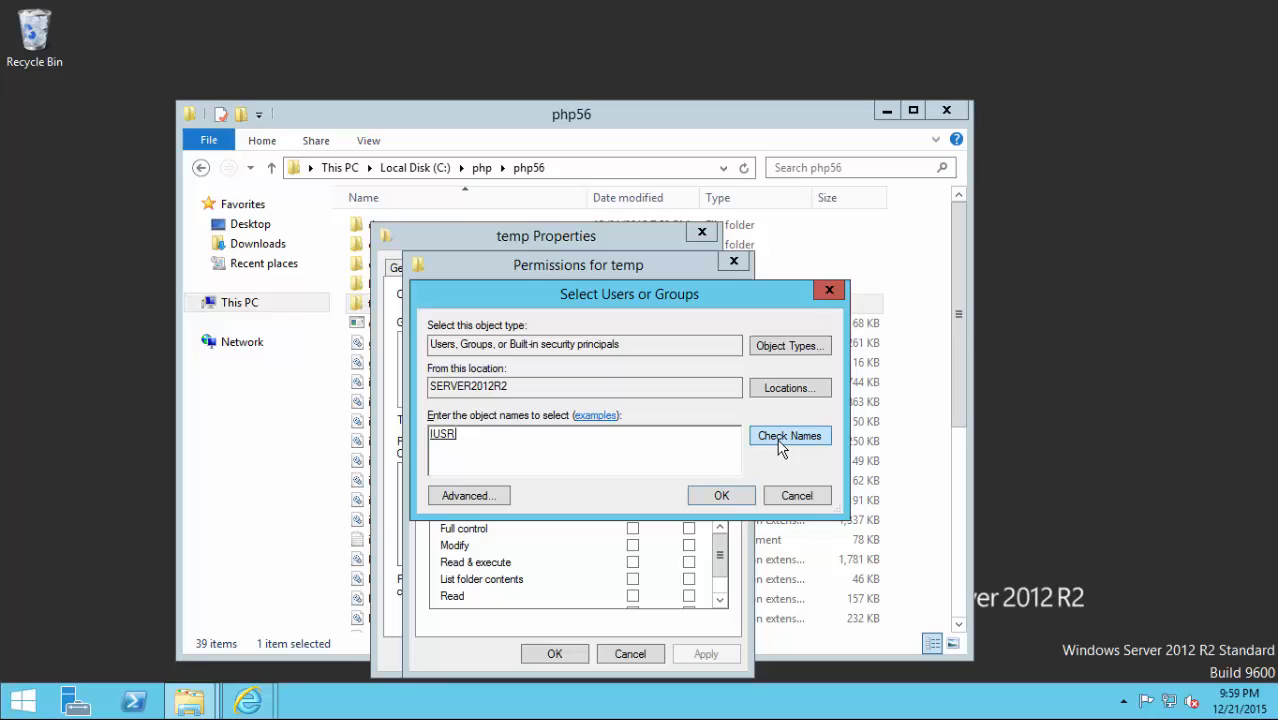
pyautogui.click(721, 497)
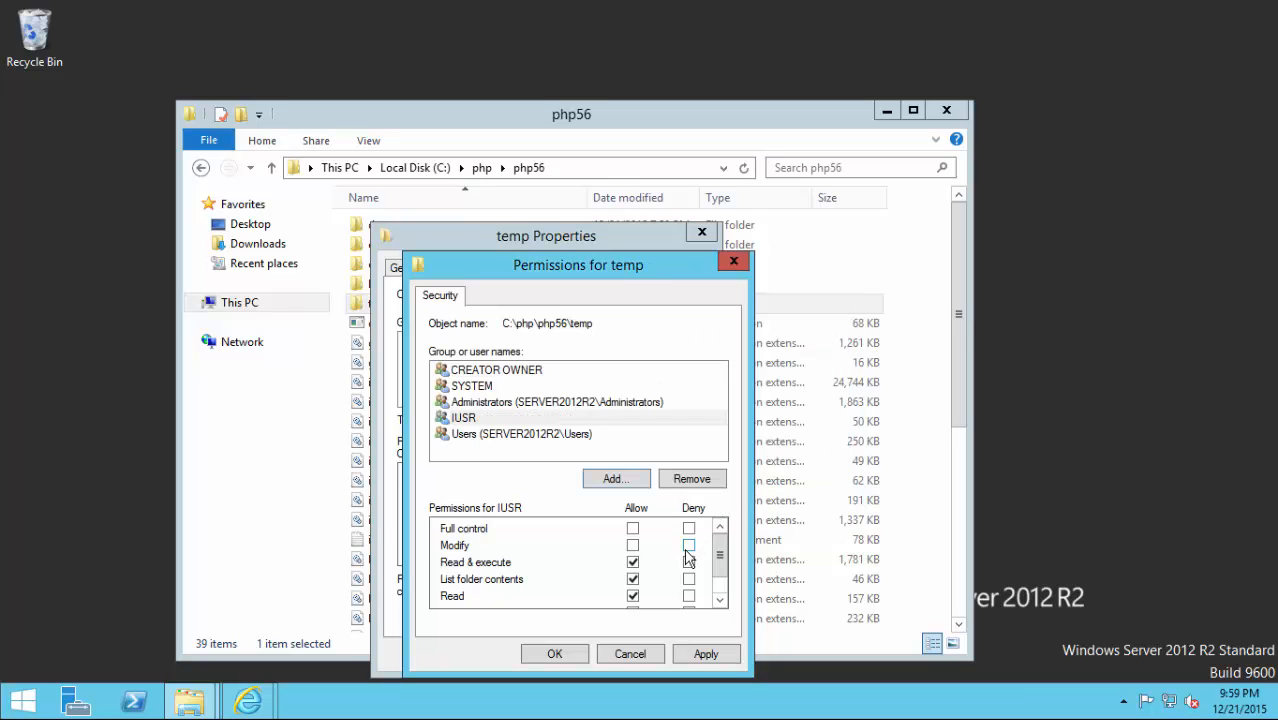
pyautogui.click(634, 546)
pyautogui.click(534, 661)
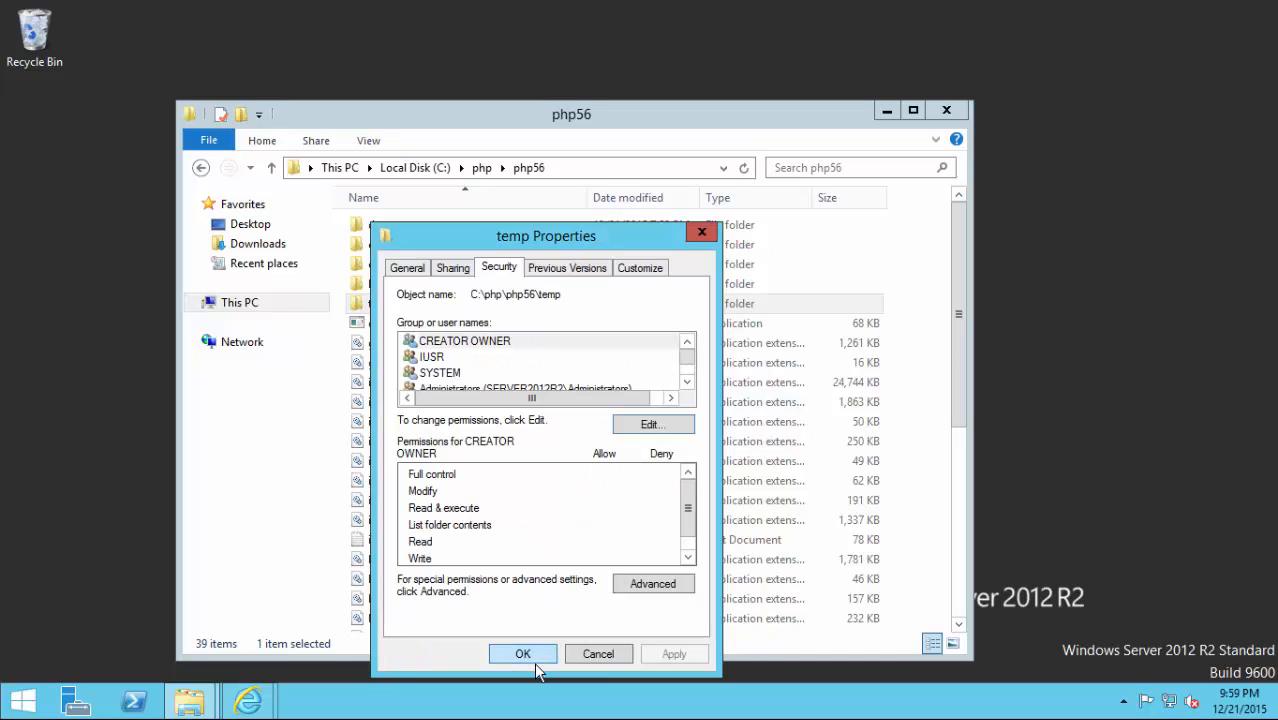
pyautogui.click(526, 654)
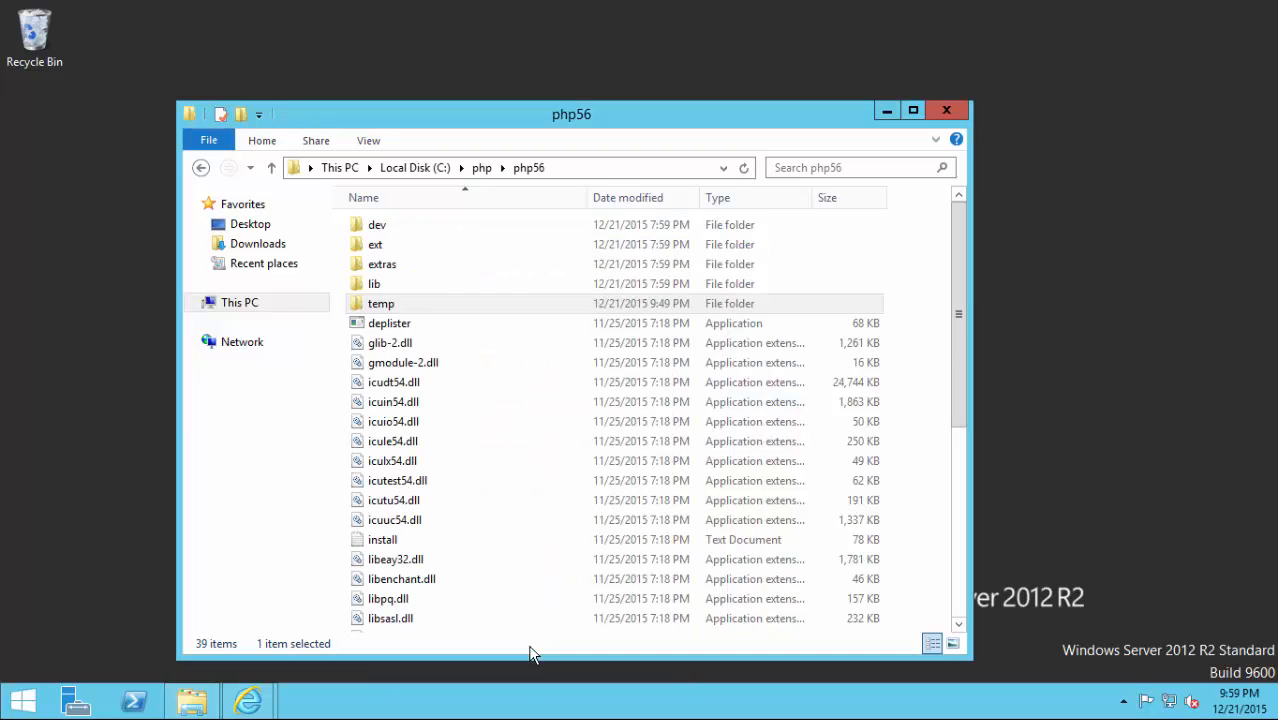
# Open the permissions editor for the temp folder inside php7.
pyautogui.click(478, 168)
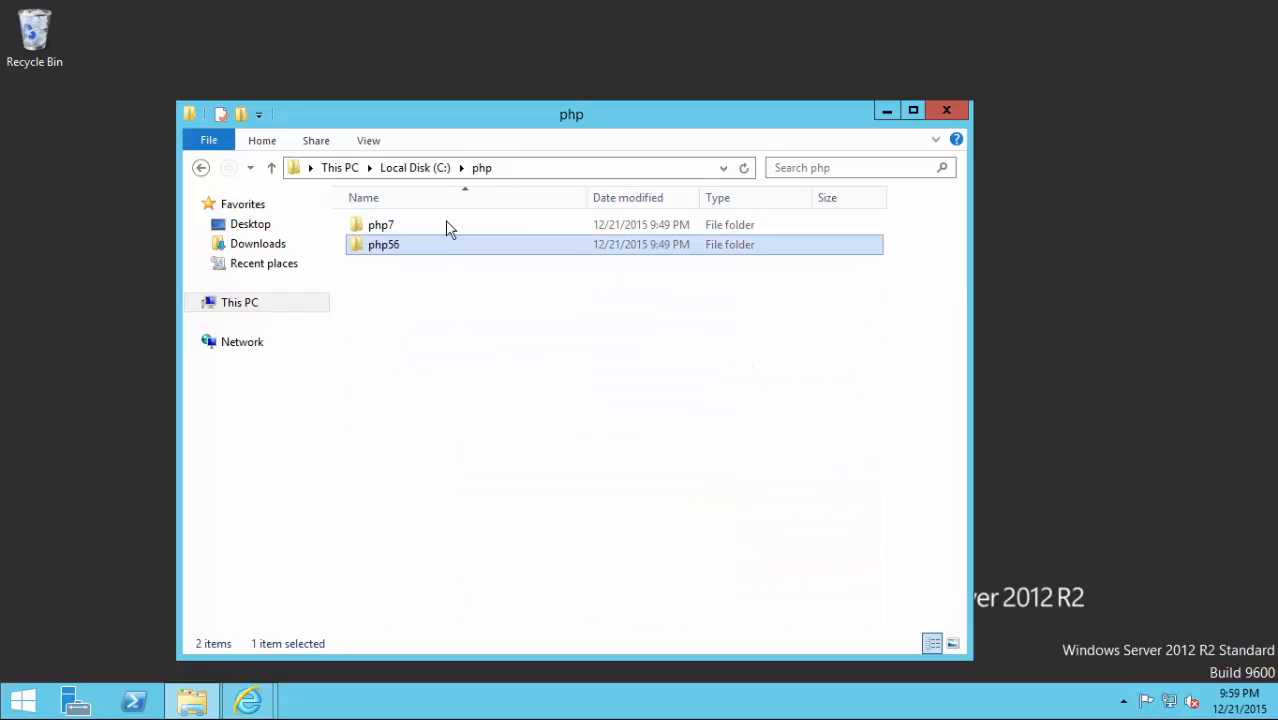
pyautogui.doubleClick(370, 227)
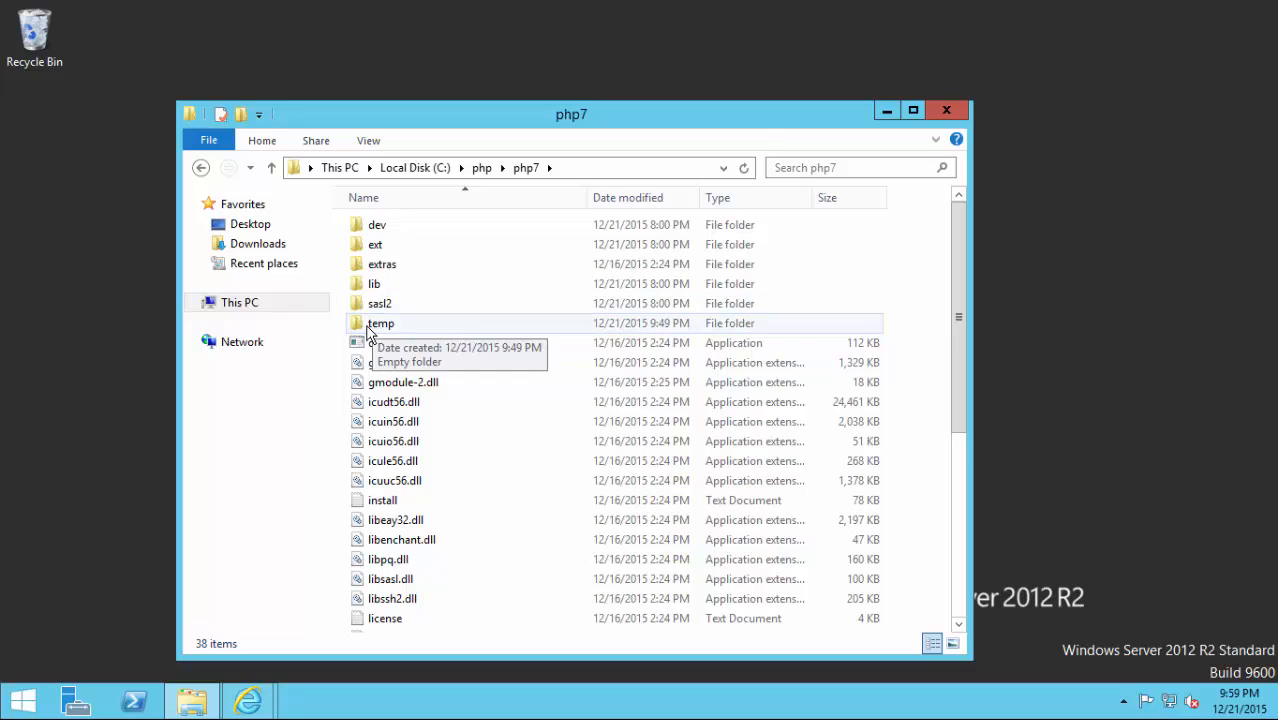
pyautogui.rightClick(368, 324)
pyautogui.click(424, 605)
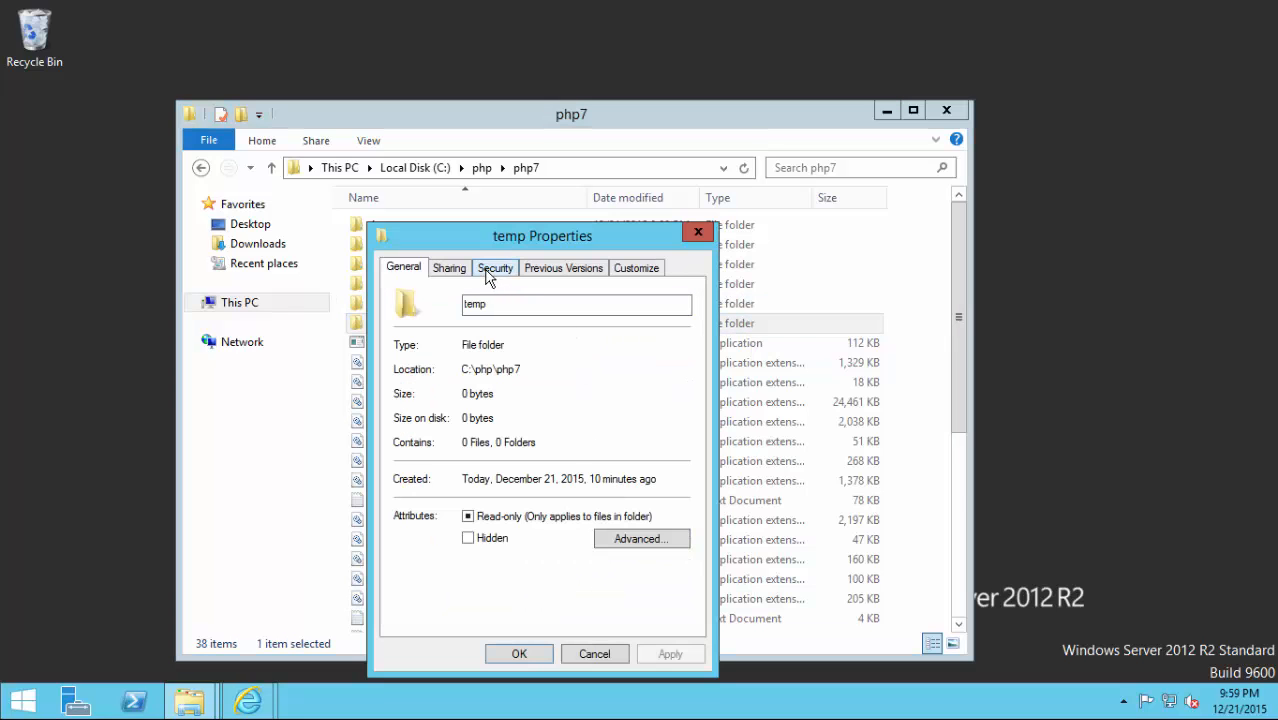
pyautogui.click(492, 270)
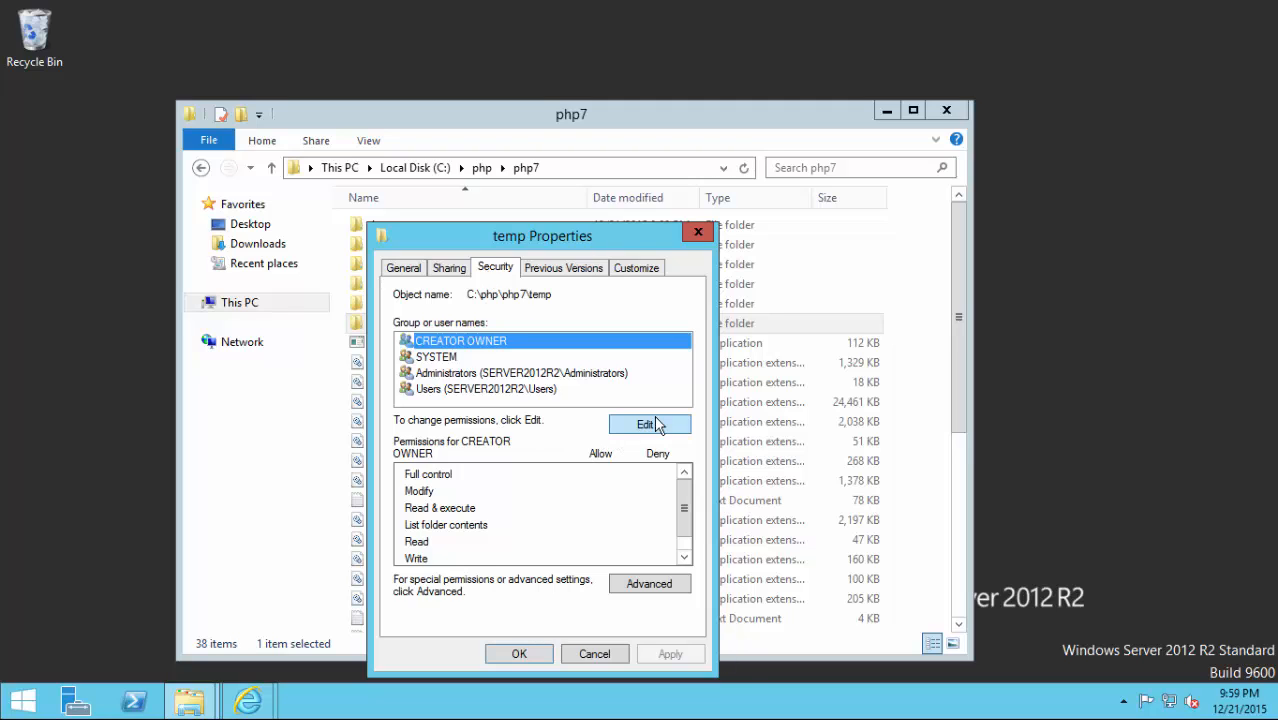
pyautogui.click(652, 424)
# Add IUSR with Modify allowed on php7's temp folder, then return to C:\php.
pyautogui.click(604, 481)
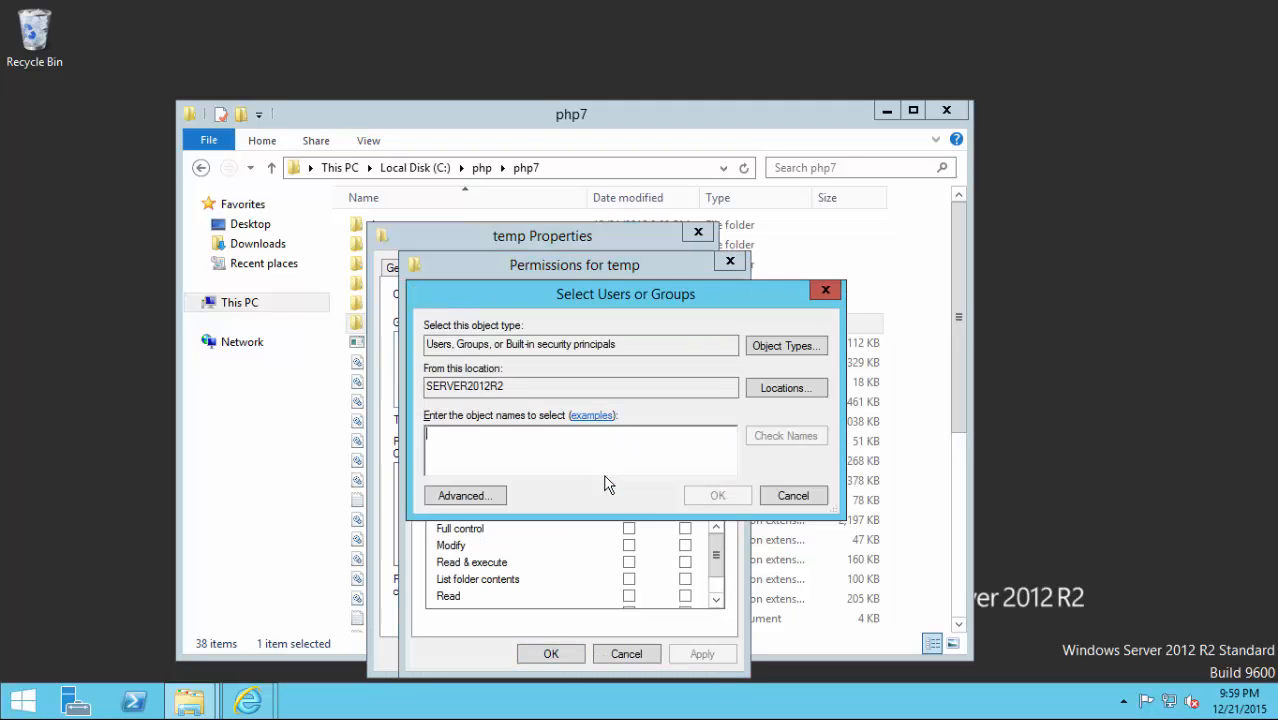
pyautogui.write('iusr')
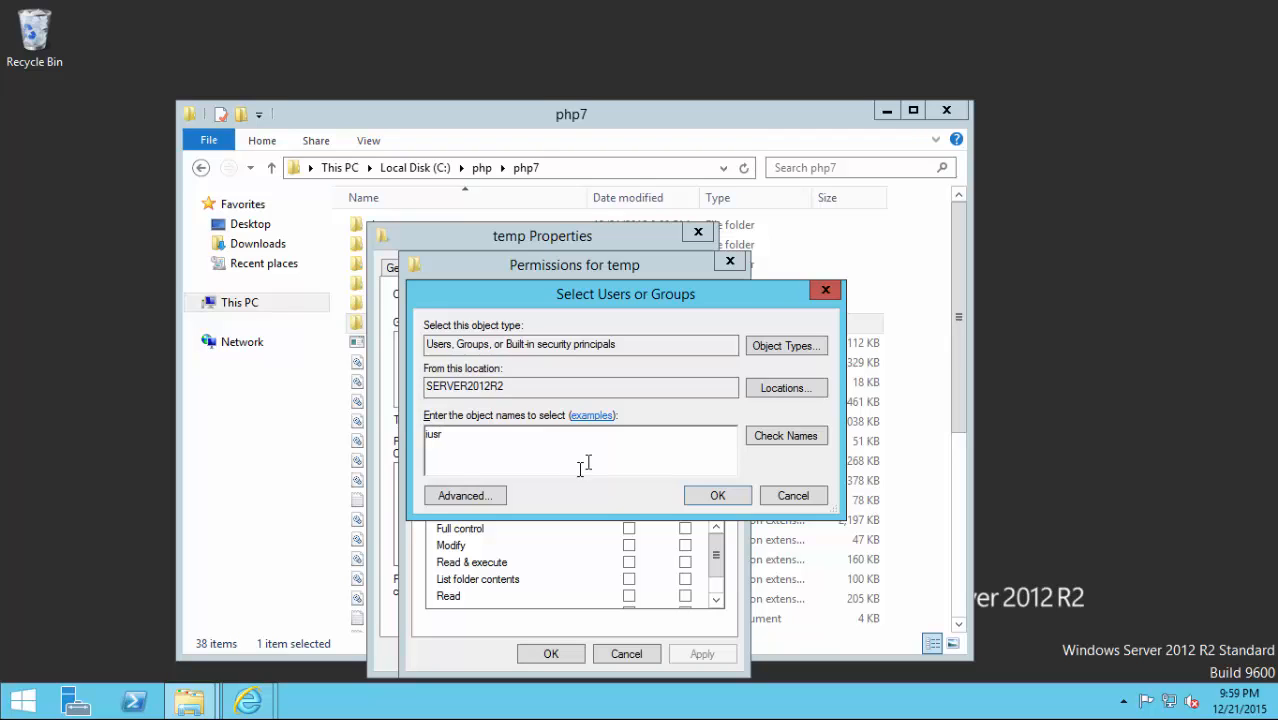
pyautogui.click(797, 446)
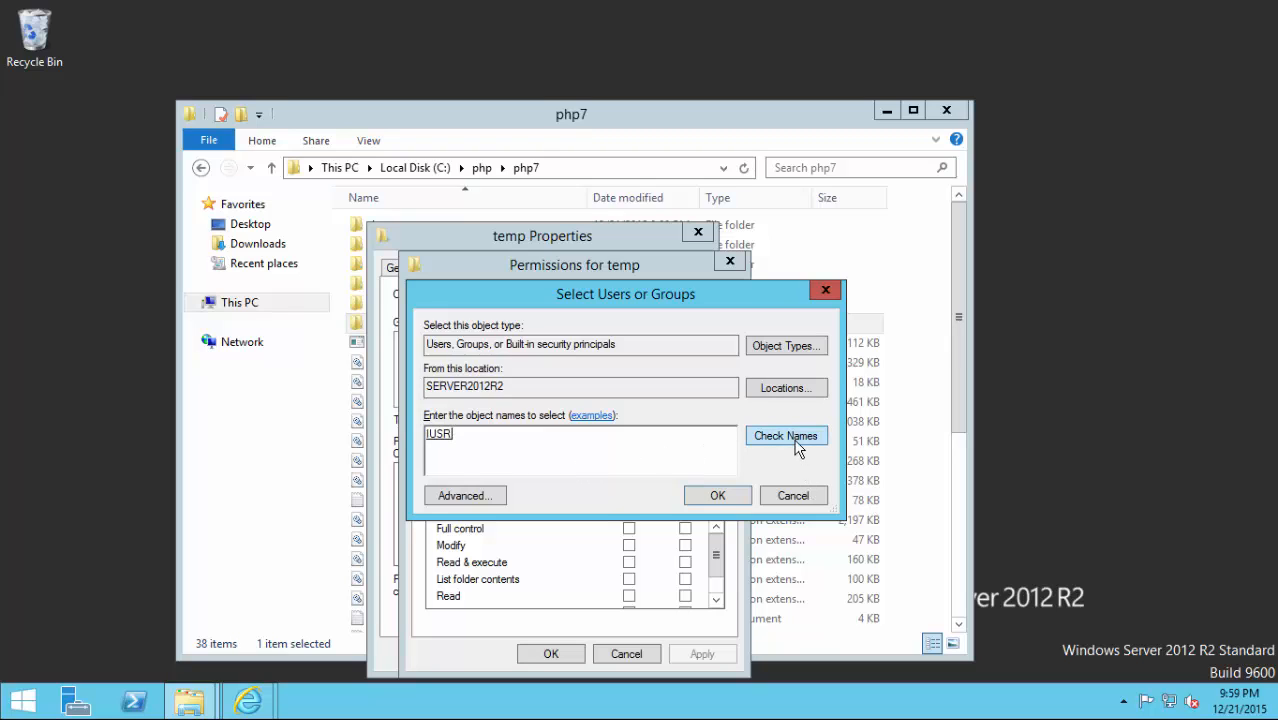
pyautogui.click(717, 496)
pyautogui.click(628, 546)
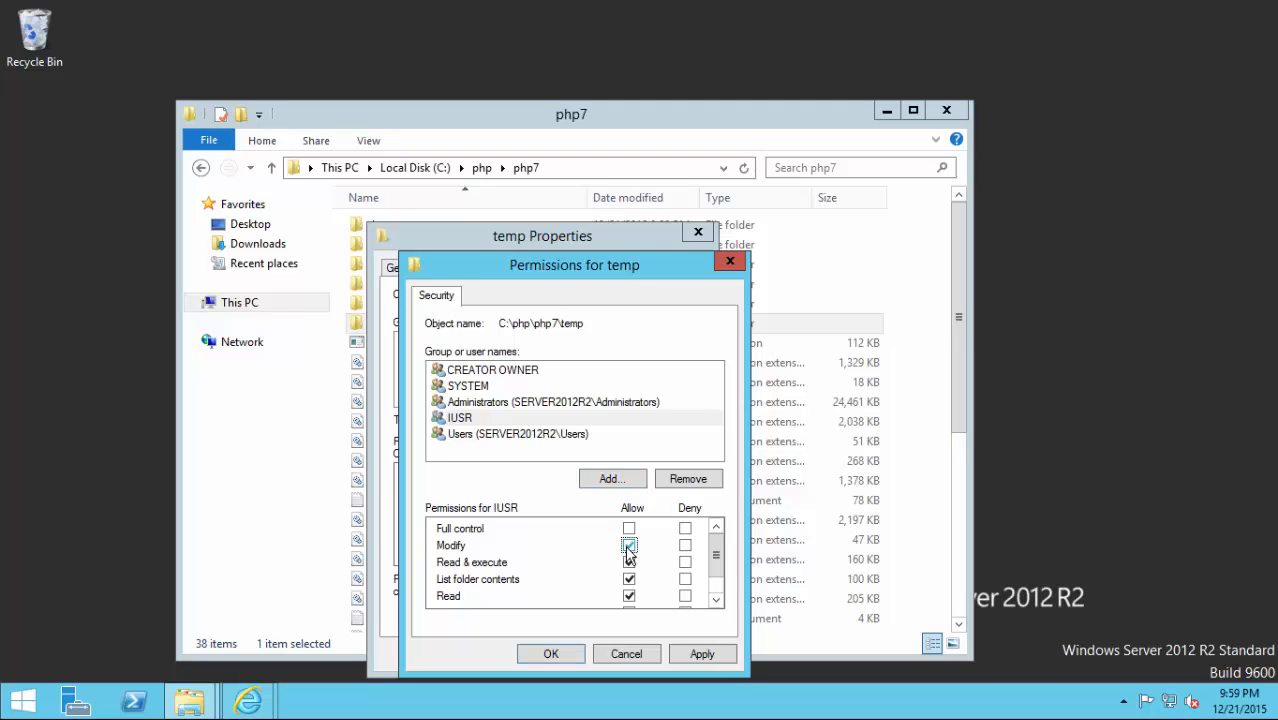
pyautogui.click(562, 658)
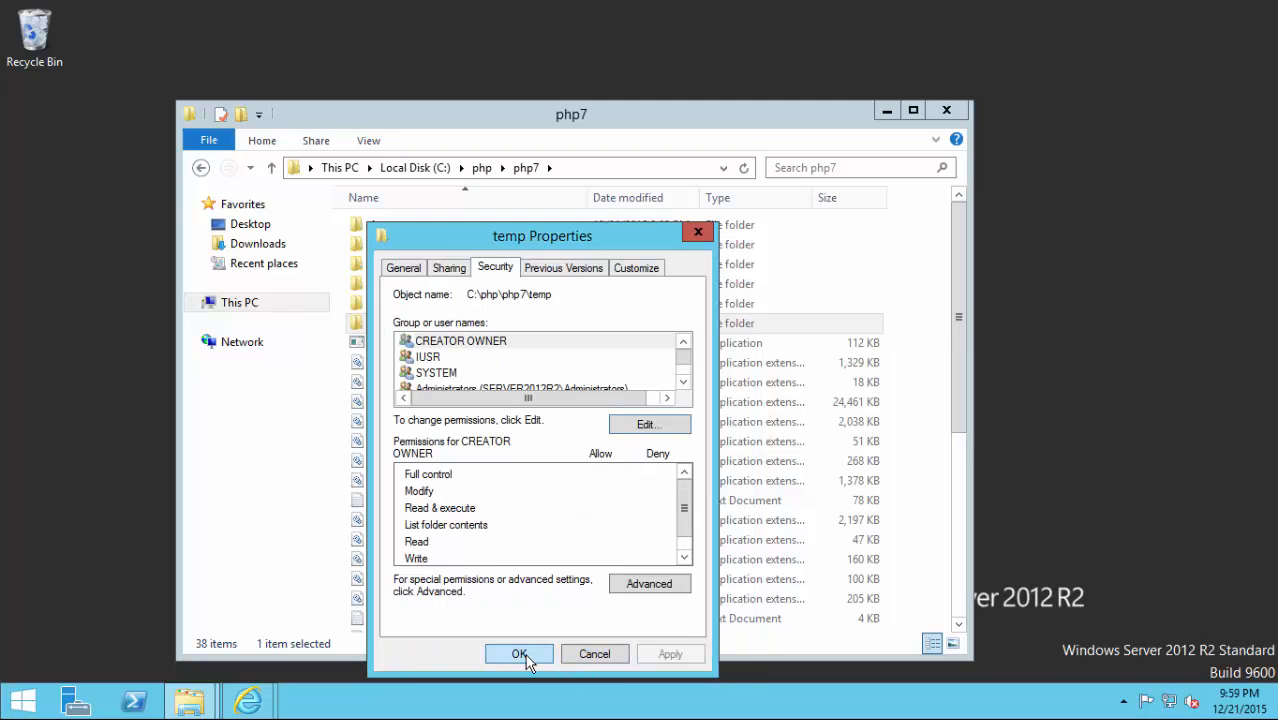
pyautogui.click(519, 654)
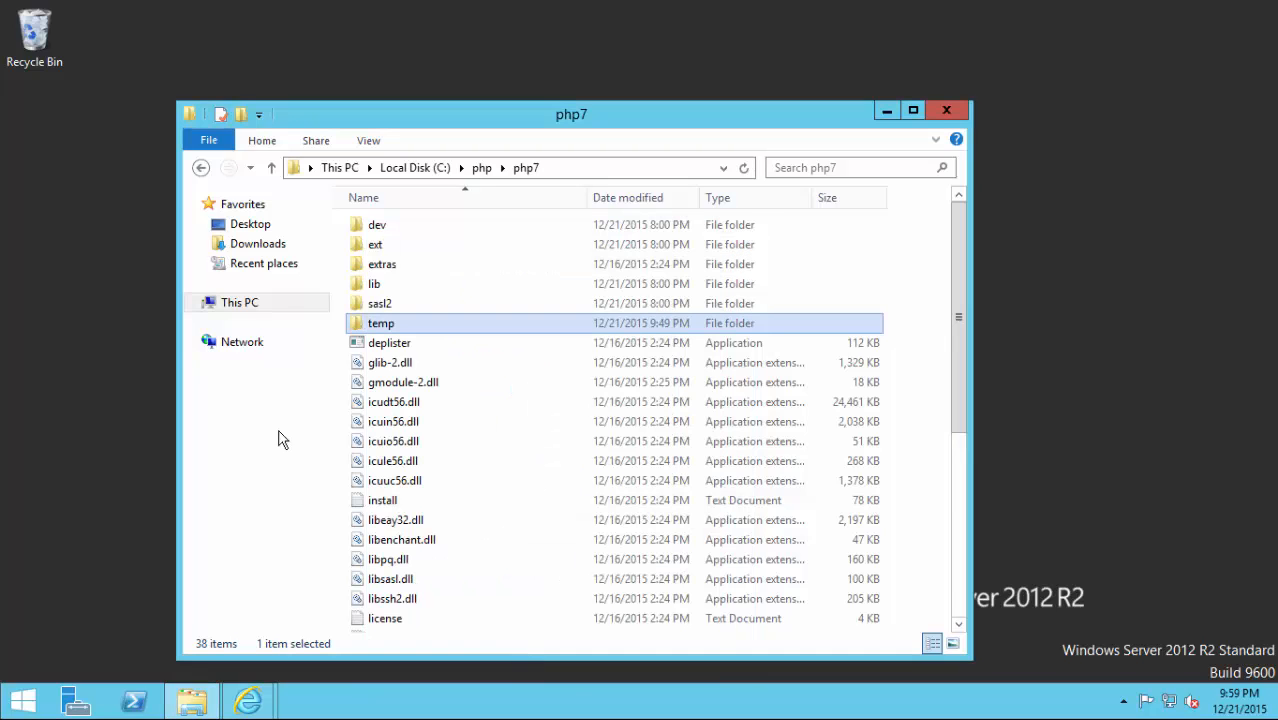
pyautogui.click(270, 168)
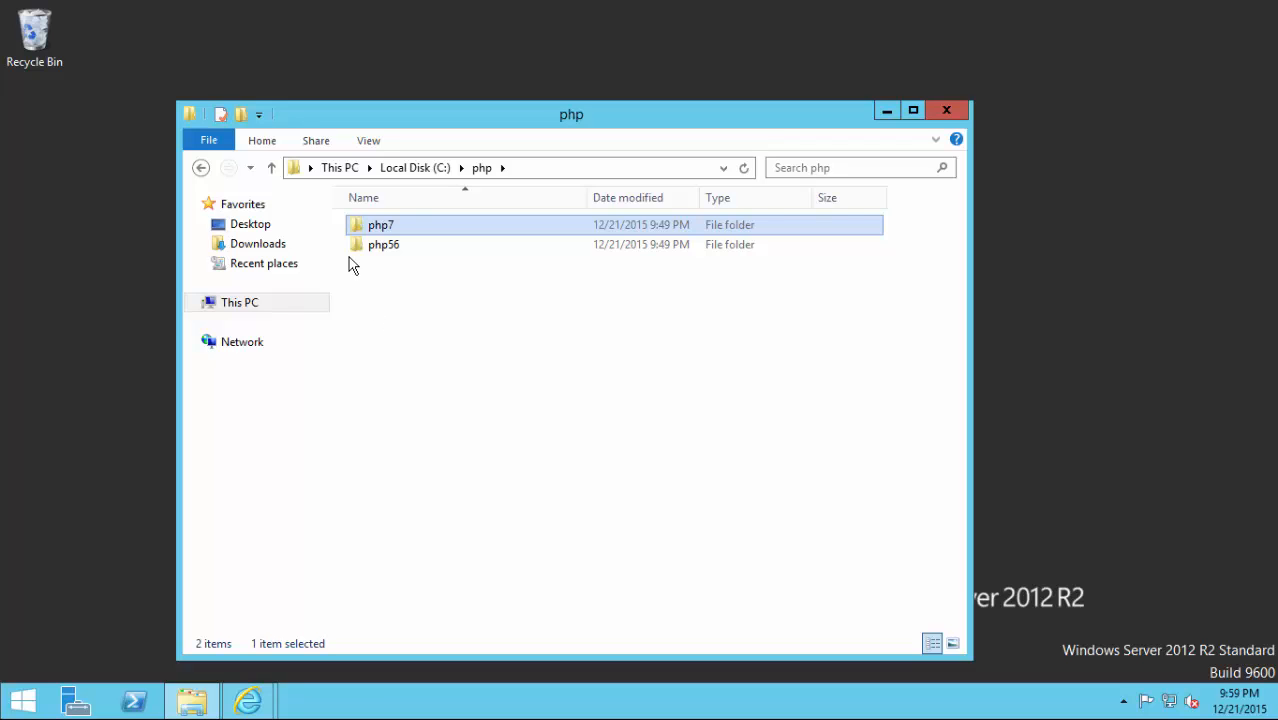
# In the php56 folder, choose Open with for php.ini-production.
pyautogui.doubleClick(375, 250)
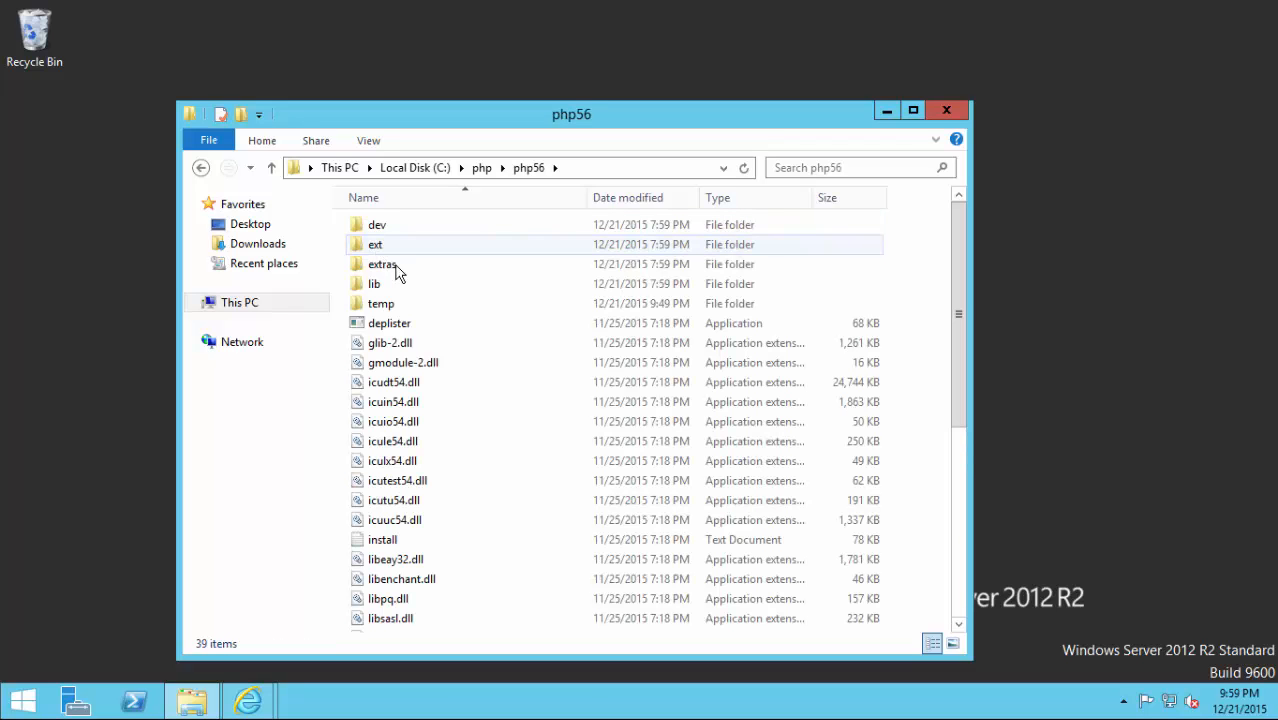
pyautogui.scroll(-6, 462, 320)
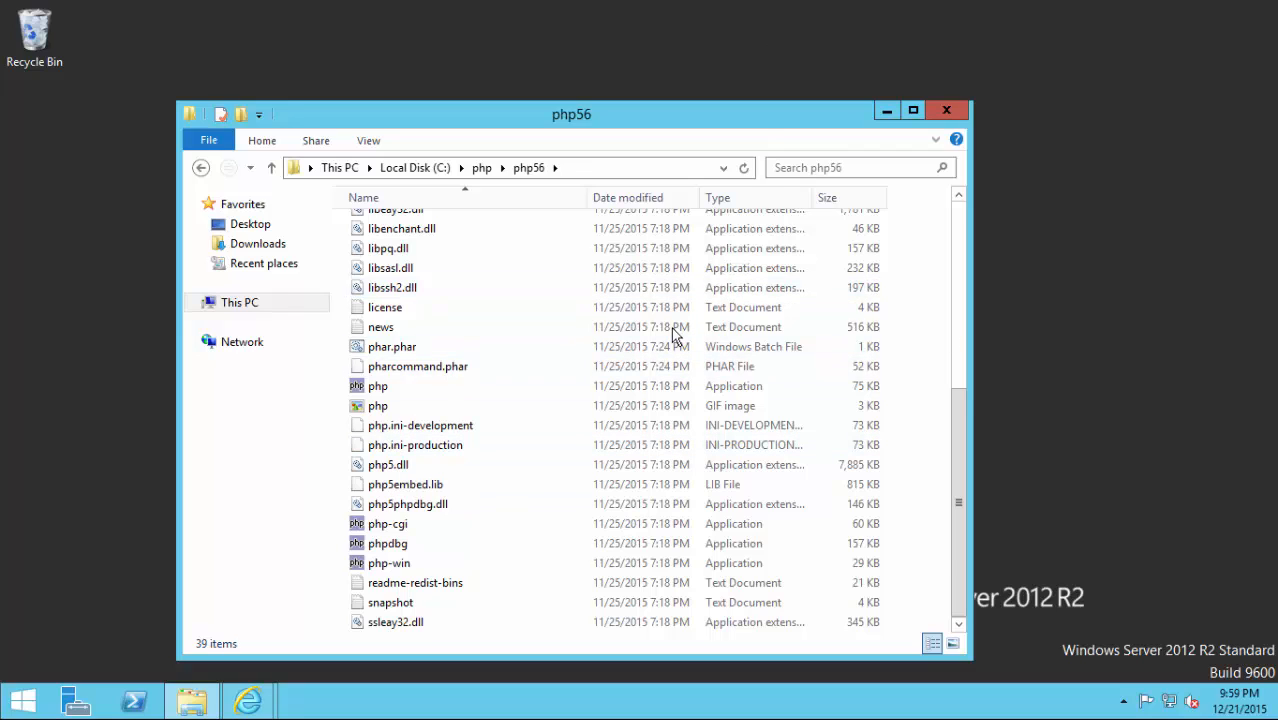
pyautogui.rightClick(400, 449)
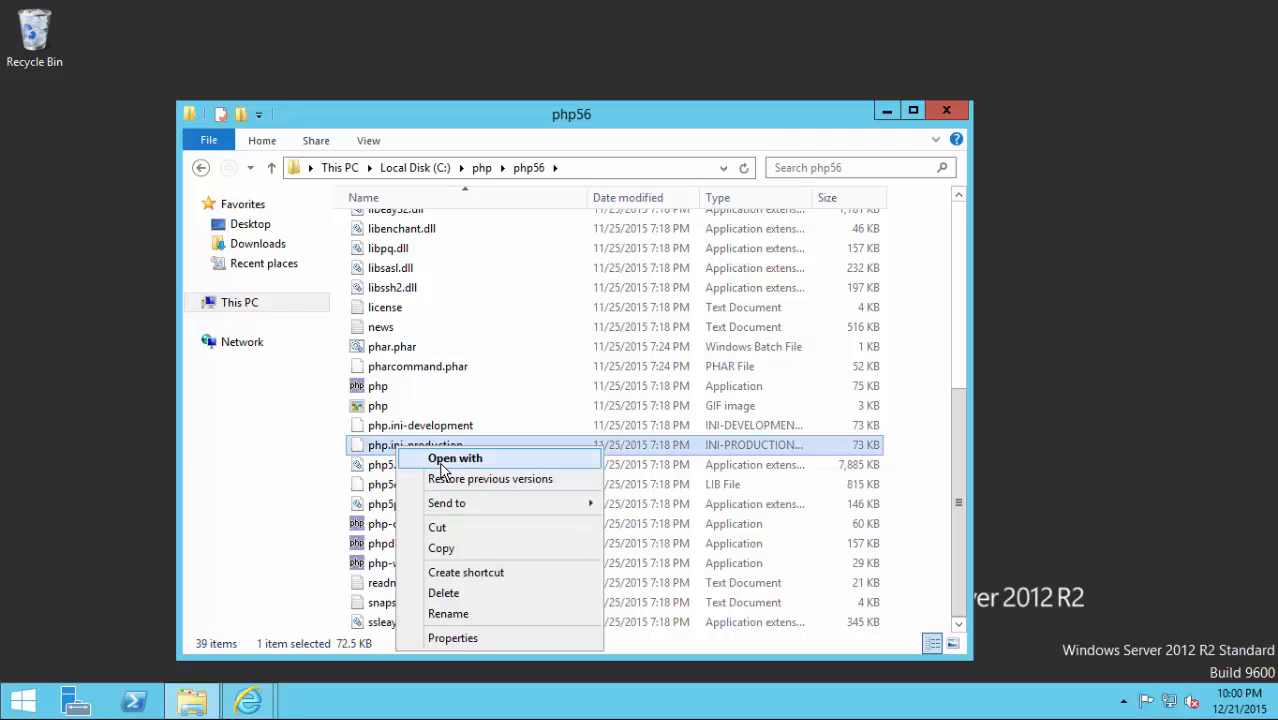
pyautogui.click(441, 466)
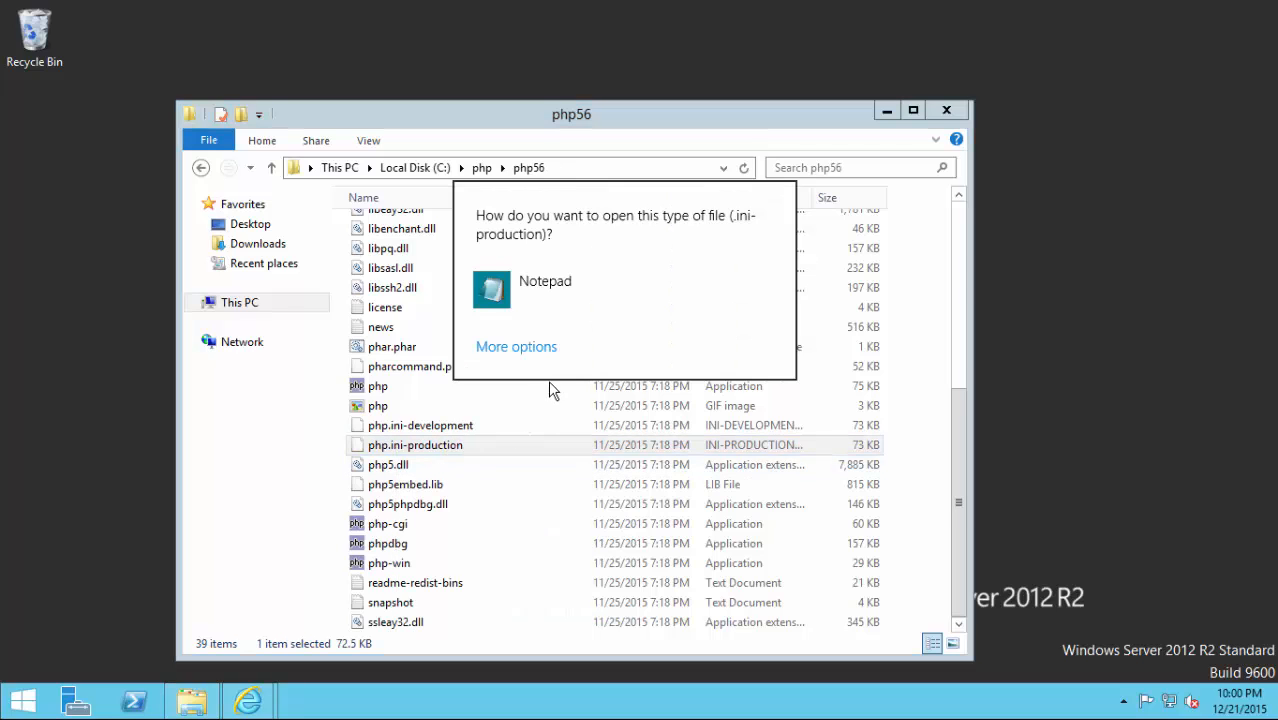
# Open php.ini-production in Notepad and bring up File > Save As.
pyautogui.click(518, 285)
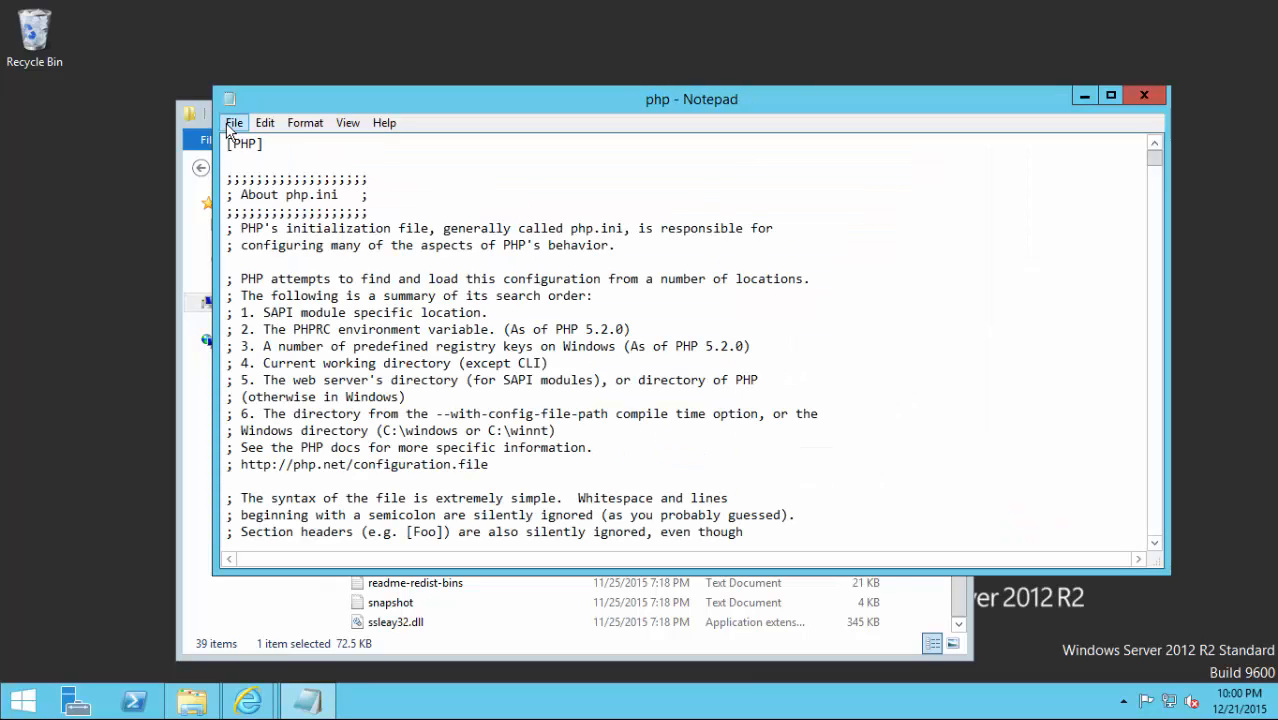
pyautogui.click(232, 123)
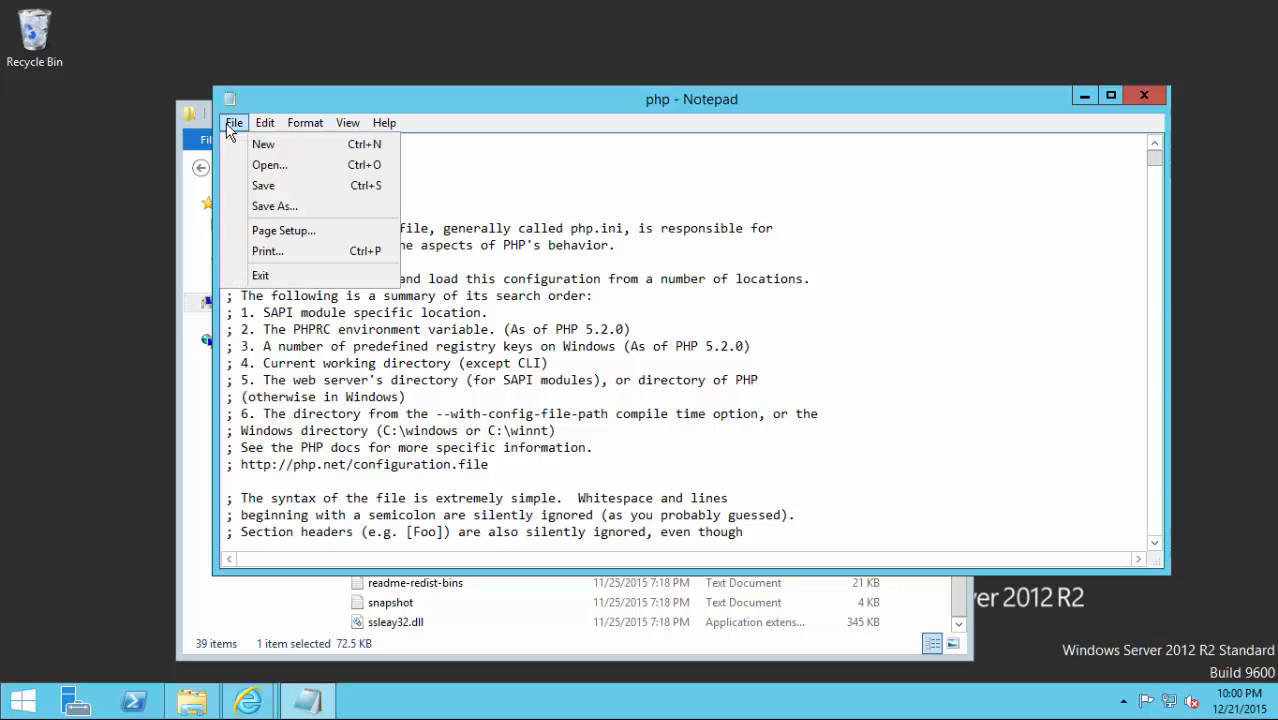
pyautogui.click(241, 206)
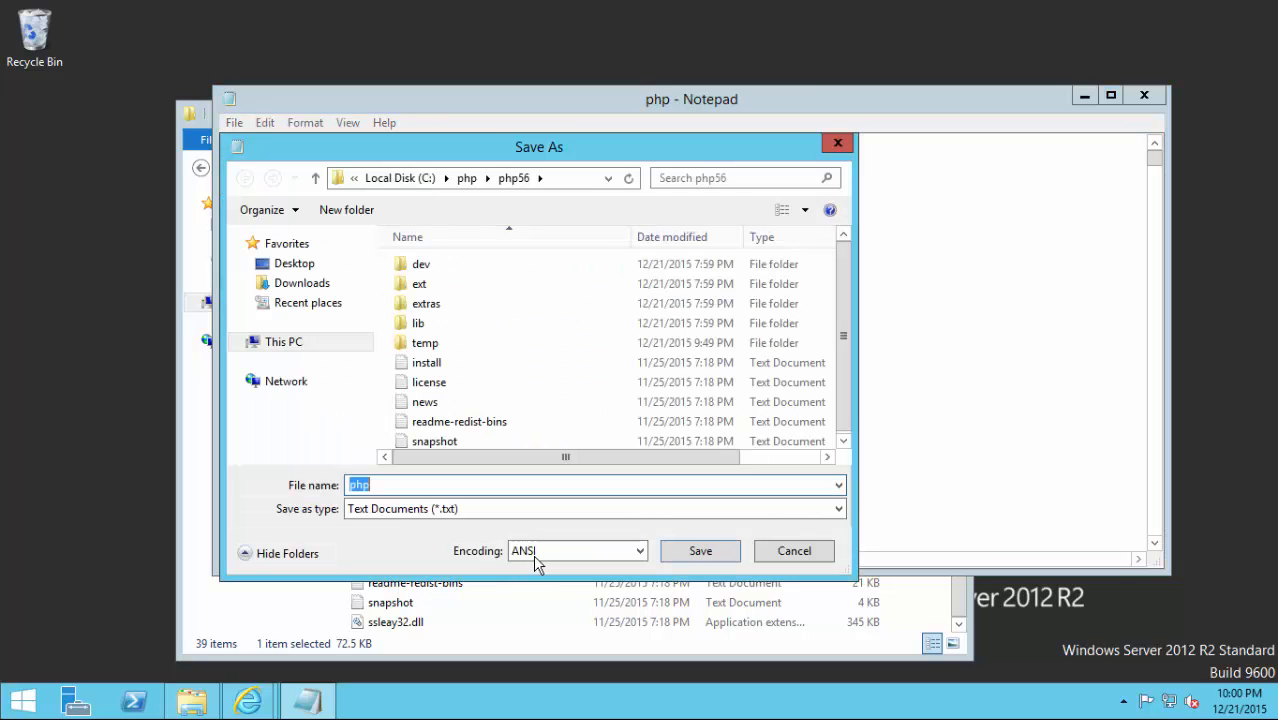
# Save the file as php.ini with the type set to All Files.
pyautogui.click(512, 510)
pyautogui.click(499, 540)
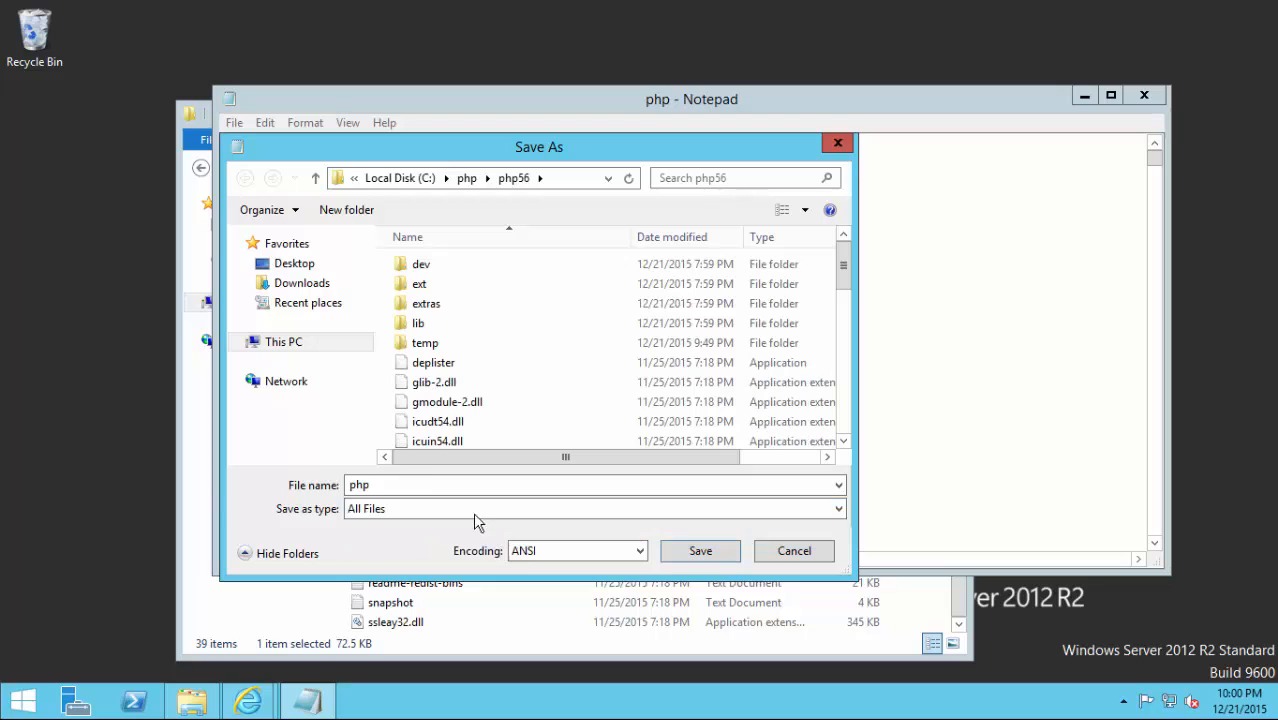
pyautogui.click(462, 487)
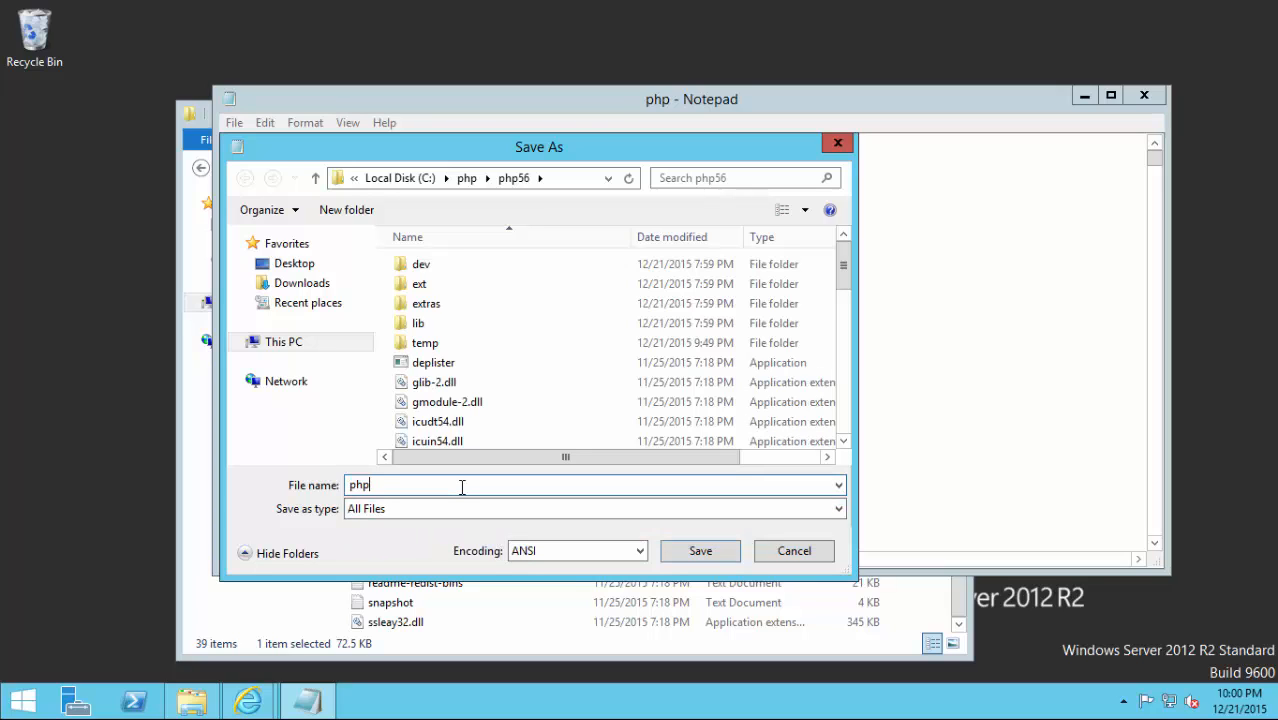
pyautogui.write('.ini')
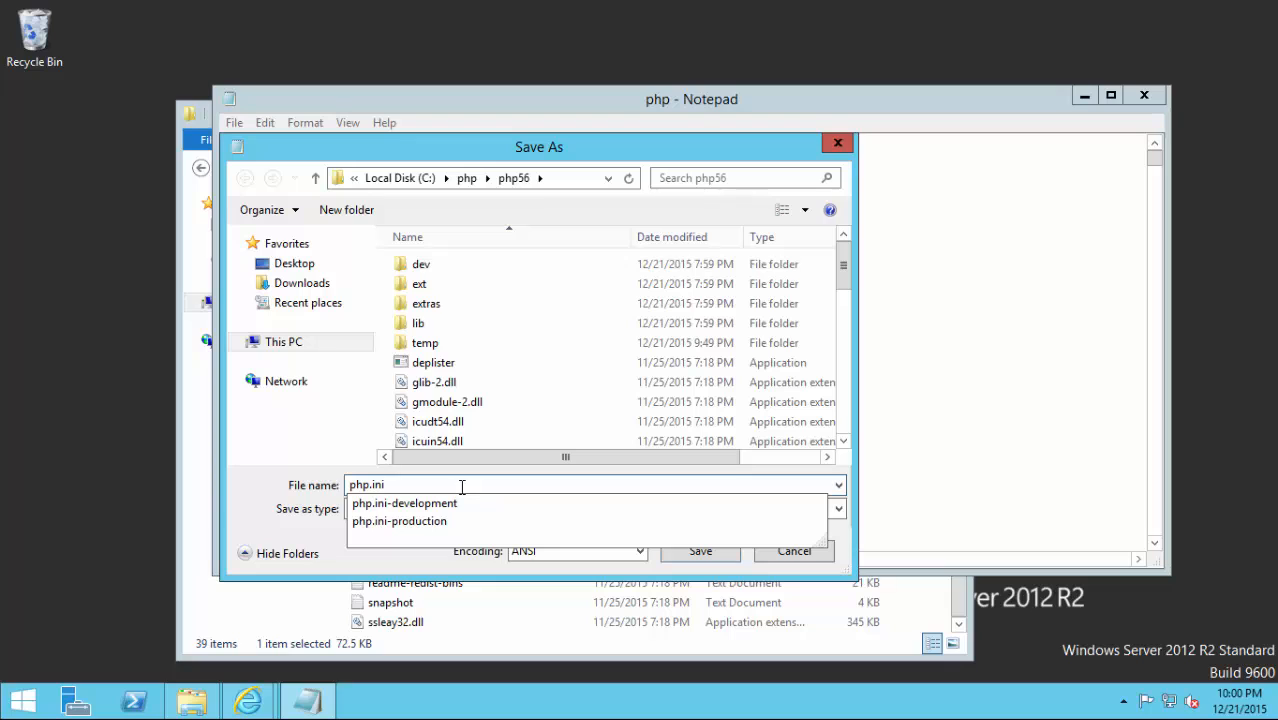
pyautogui.click(236, 510)
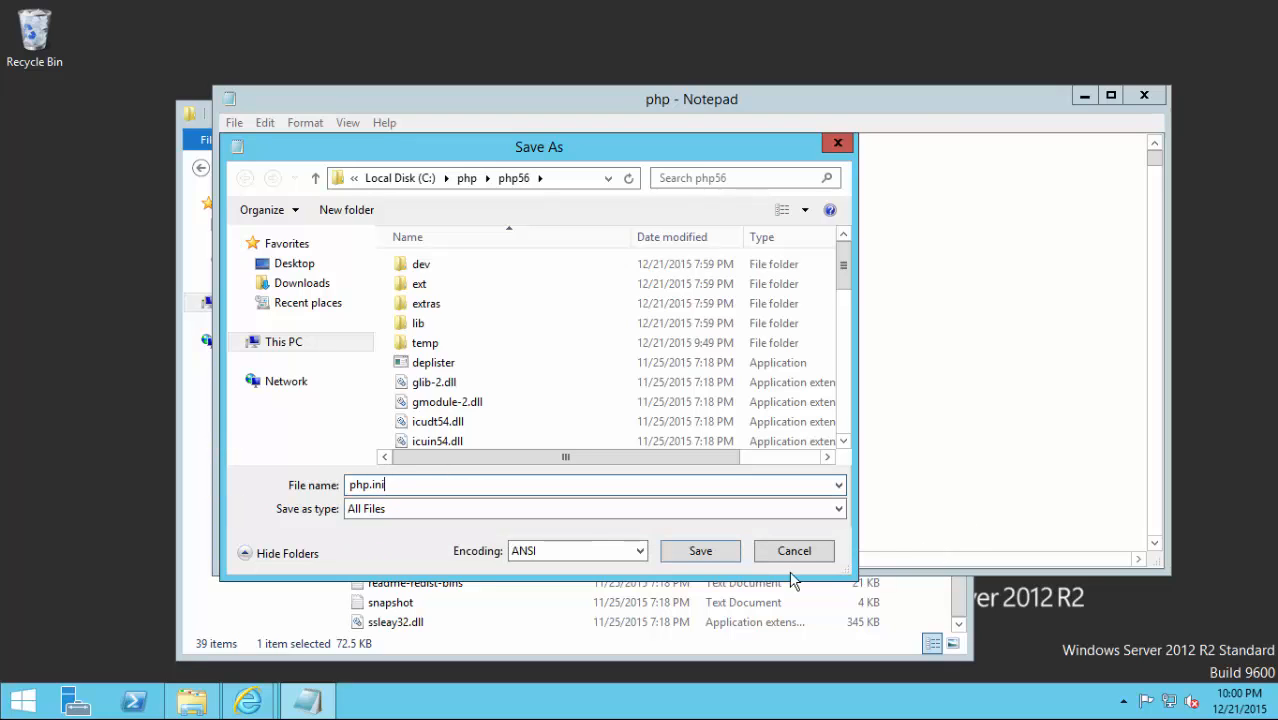
pyautogui.click(700, 551)
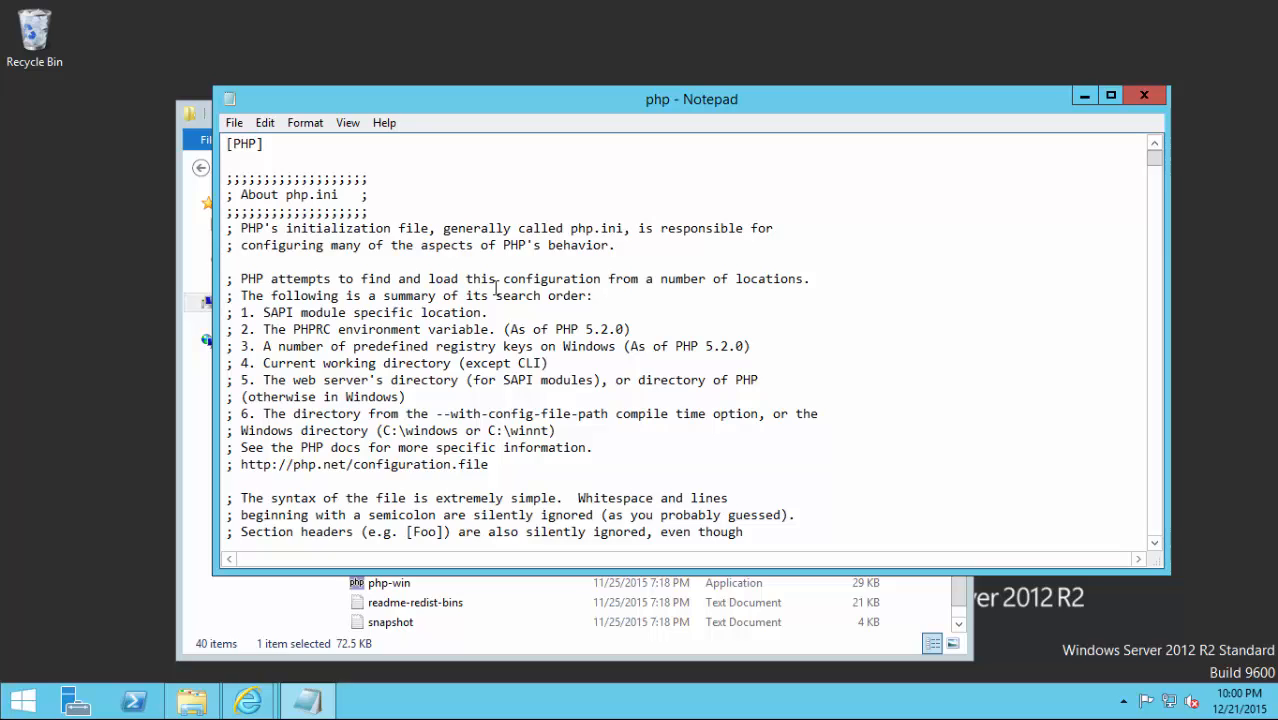
# Search php.ini for error_log and reach the commented error_log setting line.
pyautogui.hotkey('ctrl', 'f')
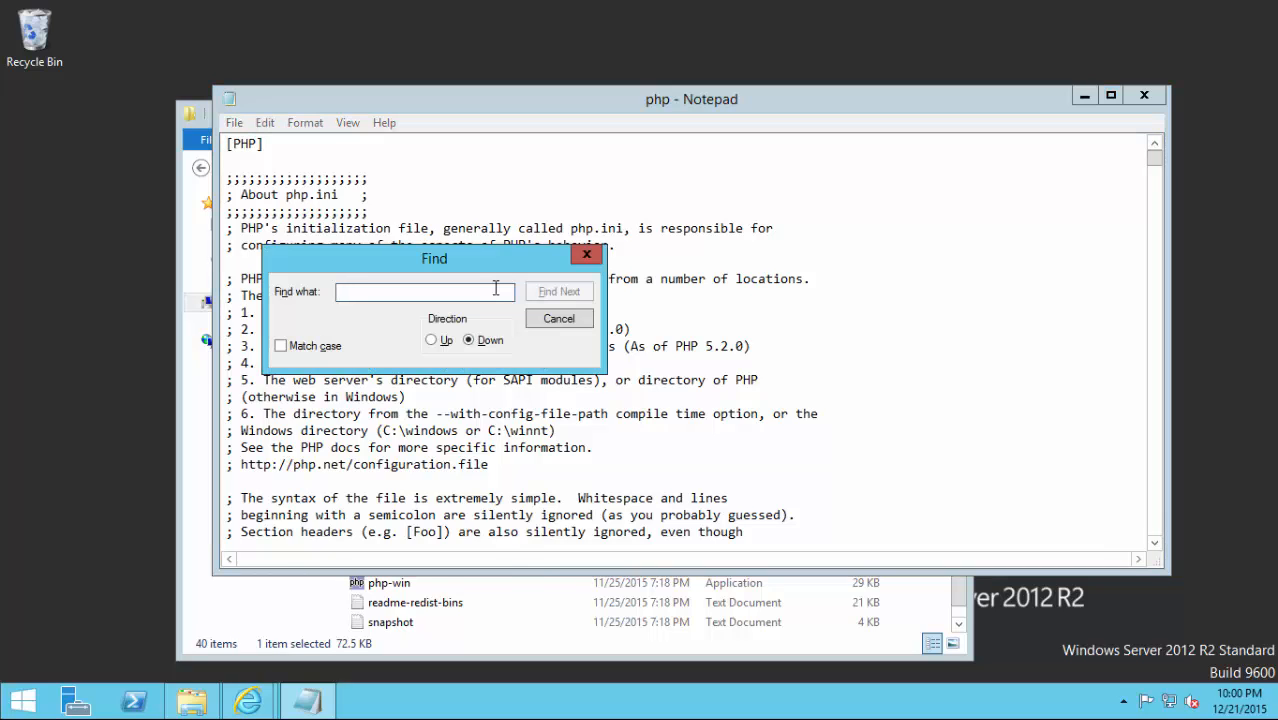
pyautogui.write('error')
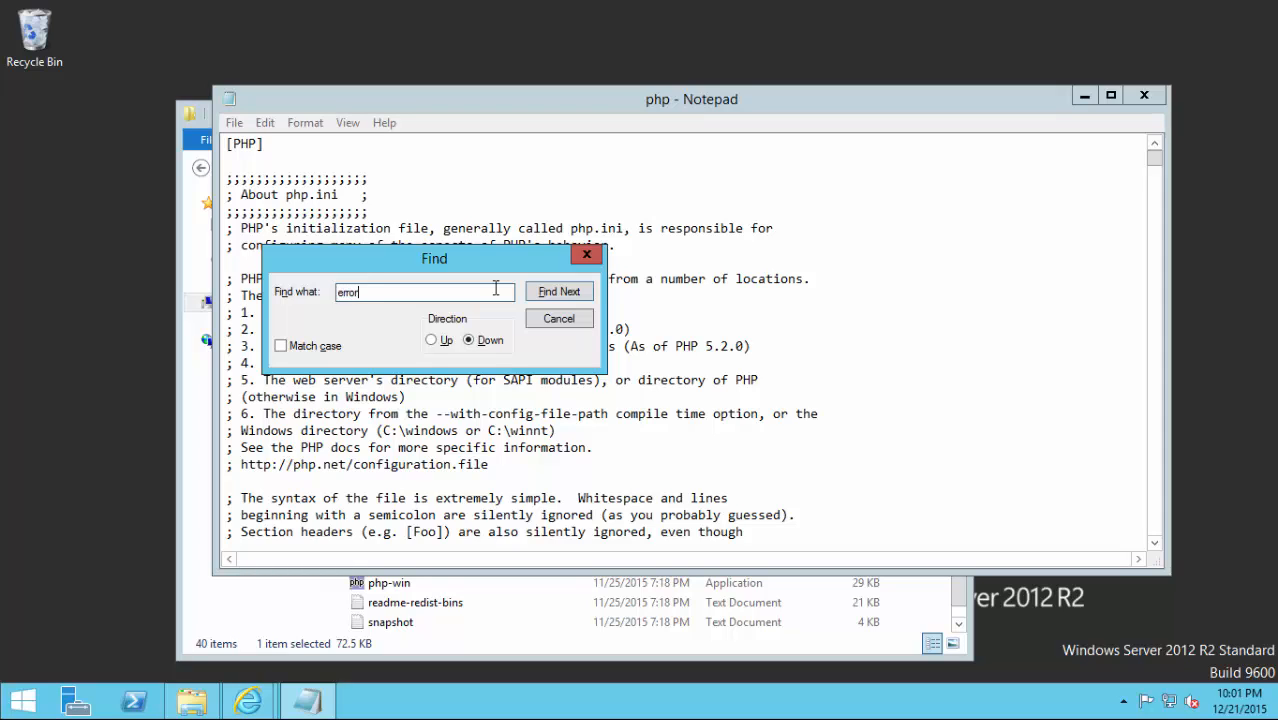
pyautogui.write('_log')
pyautogui.press('BackSpace')
pyautogui.press('BackSpace')
pyautogui.press('BackSpace')
pyautogui.write('_log')
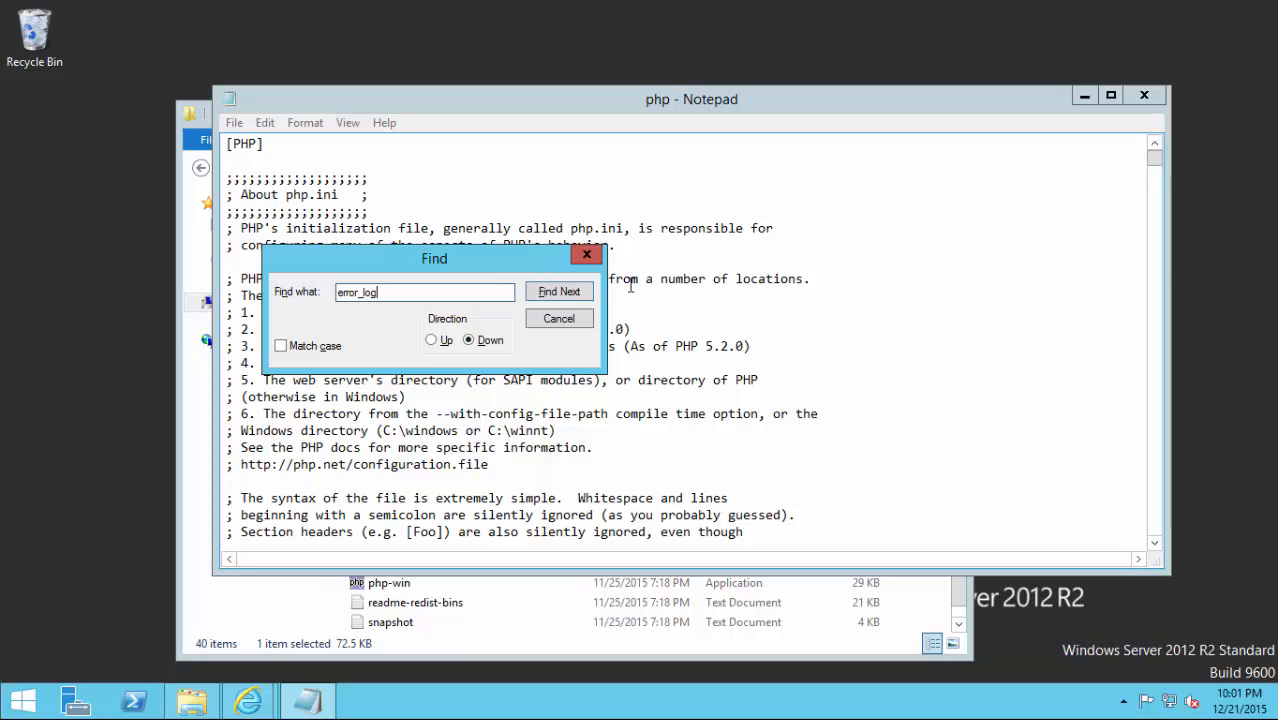
pyautogui.click(559, 292)
pyautogui.click(559, 292)
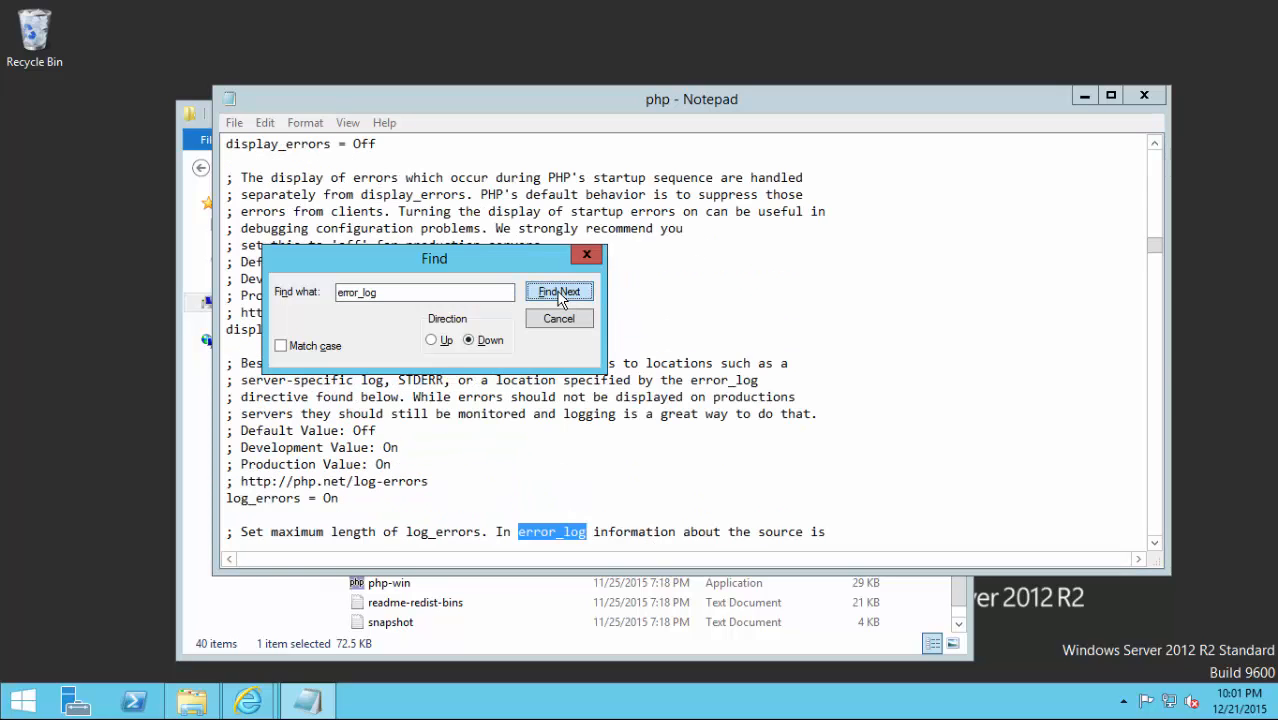
pyautogui.click(559, 292)
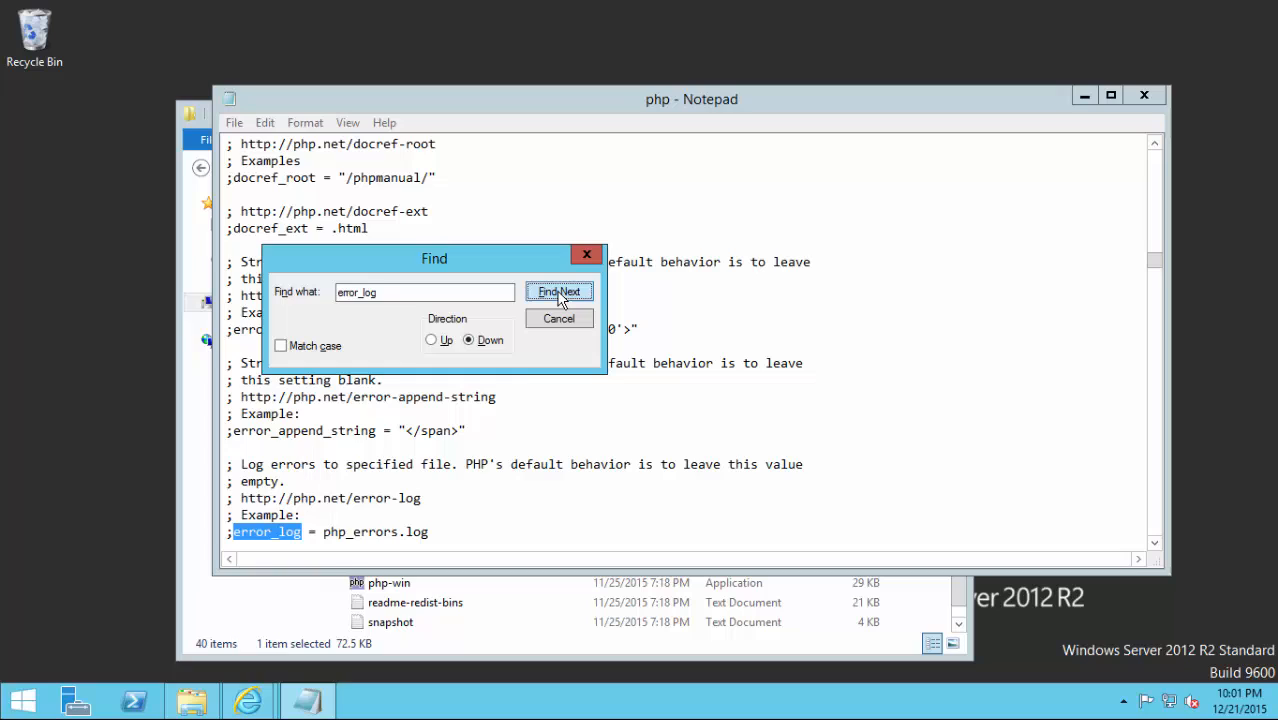
# Uncomment error_log and replace php_errors.log with c:\php\php56\temp.
pyautogui.click(430, 532)
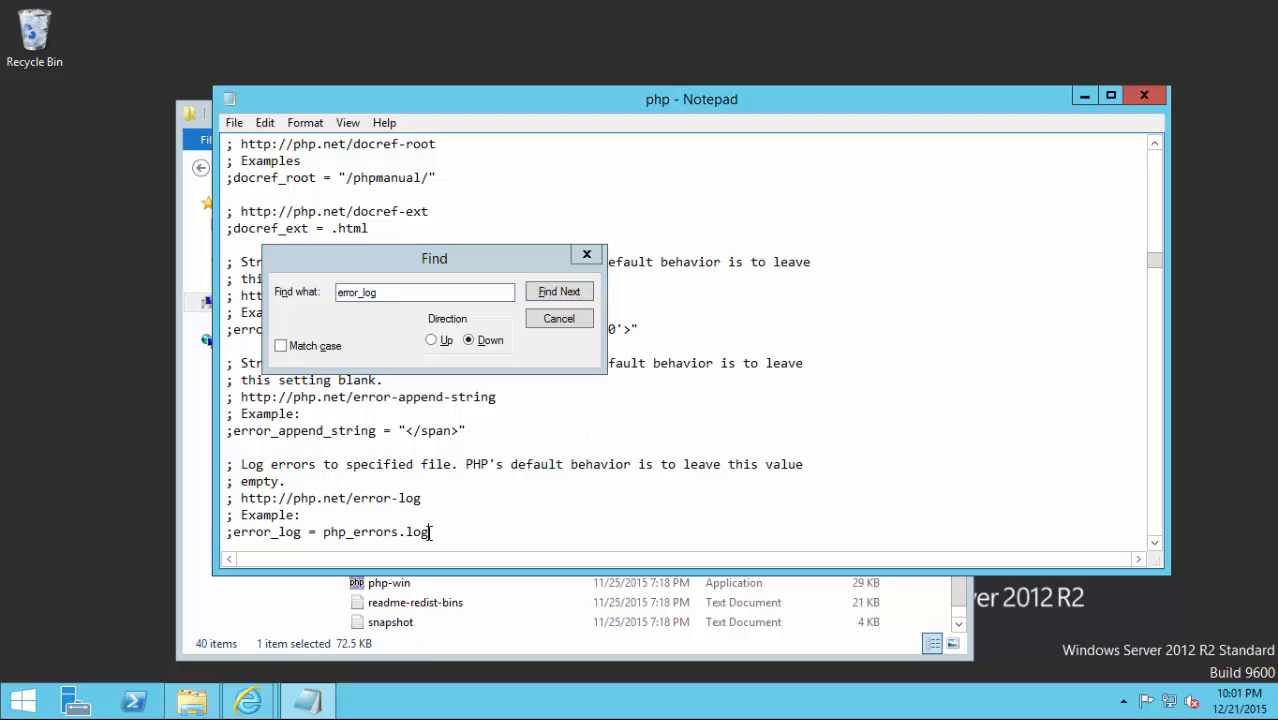
pyautogui.click(231, 532)
pyautogui.press('BackSpace')
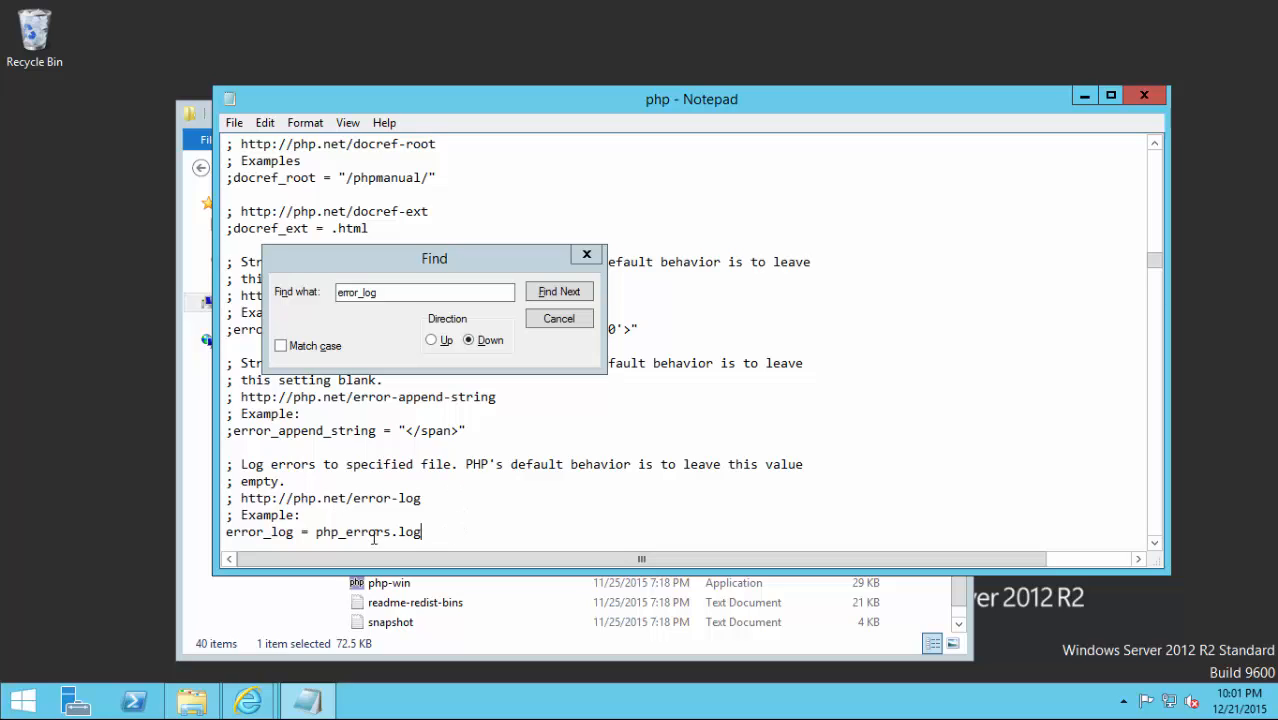
pyautogui.doubleClick(320, 532)
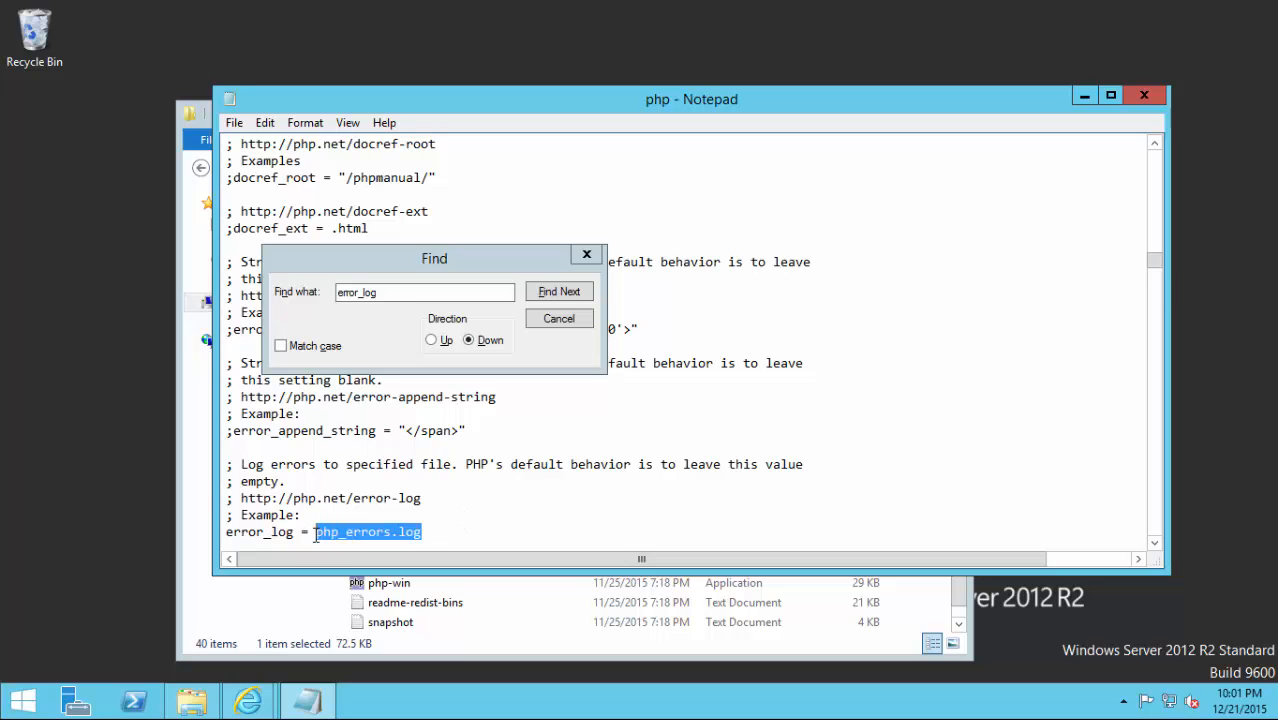
pyautogui.press('BackSpace')
pyautogui.write('c:')
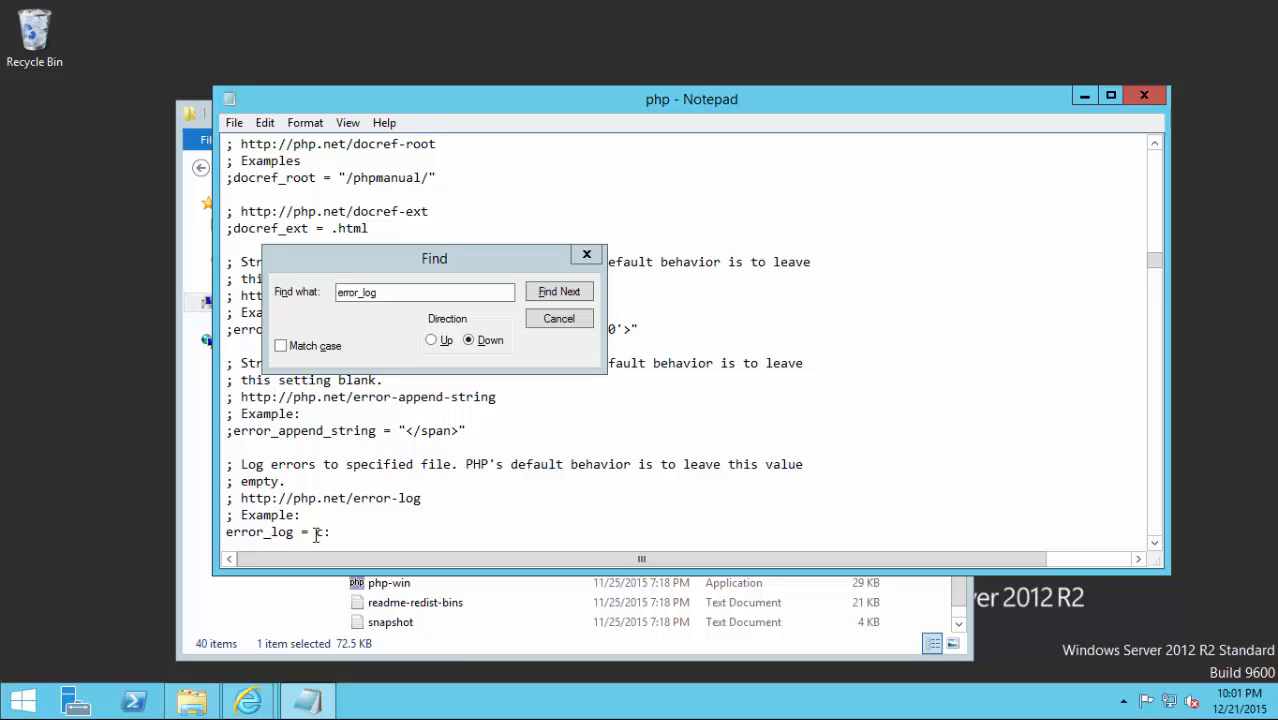
pyautogui.write('\\php\\php56\\temp')
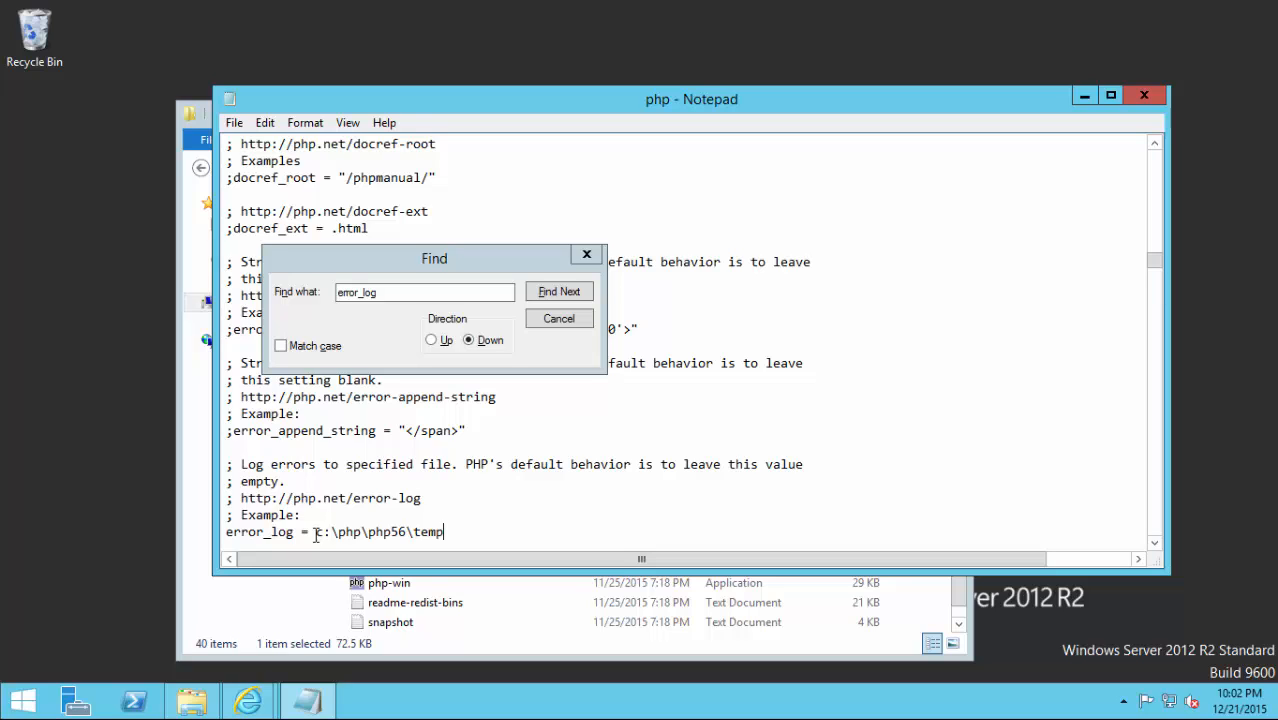
pyautogui.hotkey('shift', 'Left')
pyautogui.hotkey('shift', 'Left')
pyautogui.hotkey('shift', 'Left')
pyautogui.hotkey('shift', 'Left')
pyautogui.hotkey('shift', 'Left')
pyautogui.hotkey('shift', 'Left')
pyautogui.hotkey('shift', 'Left')
pyautogui.hotkey('shift', 'Left')
pyautogui.hotkey('shift', 'Left')
pyautogui.hotkey('shift', 'Left')
pyautogui.hotkey('shift', 'Left')
pyautogui.hotkey('shift', 'Left')
pyautogui.hotkey('shift', 'Left')
pyautogui.hotkey('shift', 'Left')
pyautogui.hotkey('shift', 'Left')
pyautogui.hotkey('shift', 'Left')
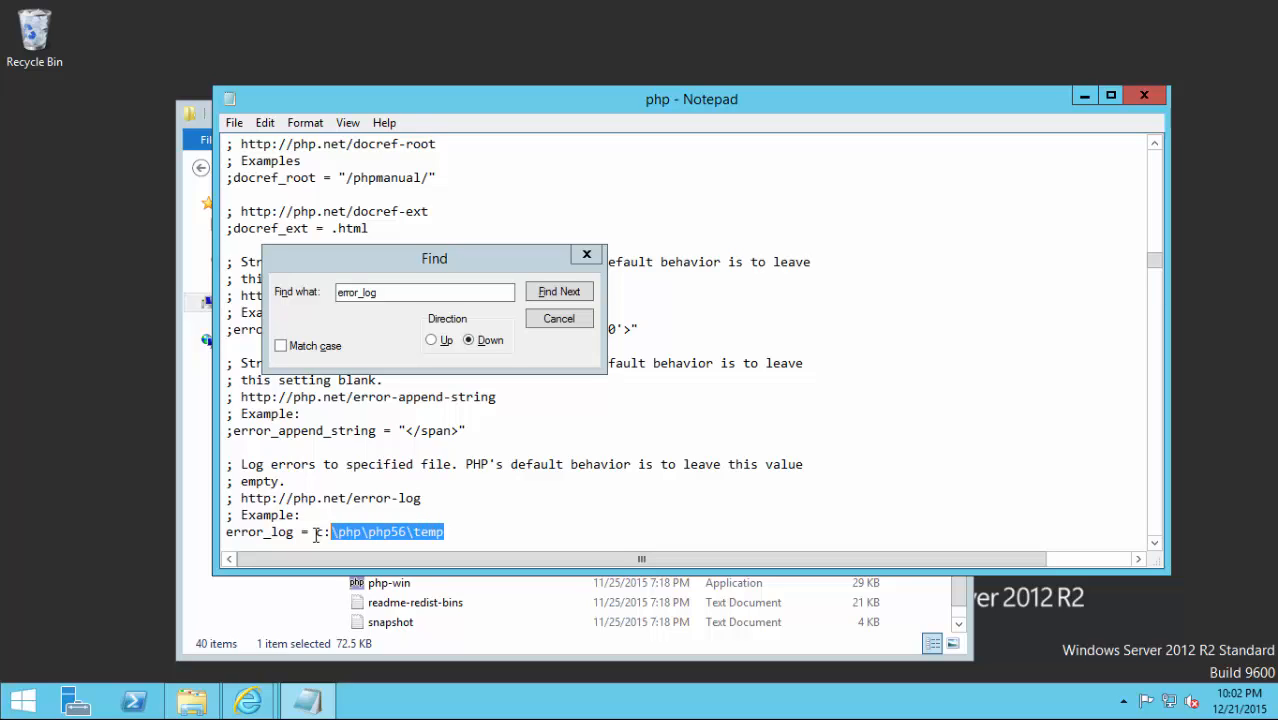
pyautogui.hotkey('shift', 'Left')
pyautogui.hotkey('ctrl', 'c')
pyautogui.click(287, 291)
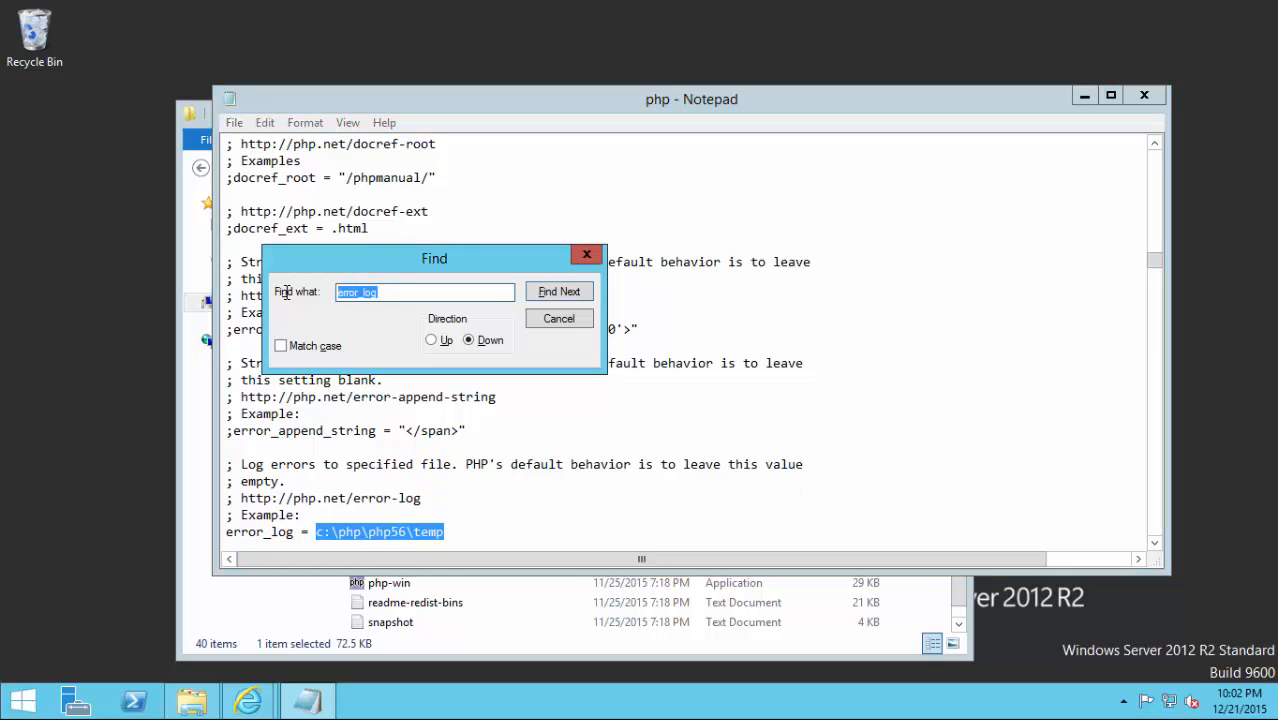
# Find upload_tmp_dir, uncomment it and paste c:\php\php56\temp as its value.
pyautogui.write('upload_tmp_dir')
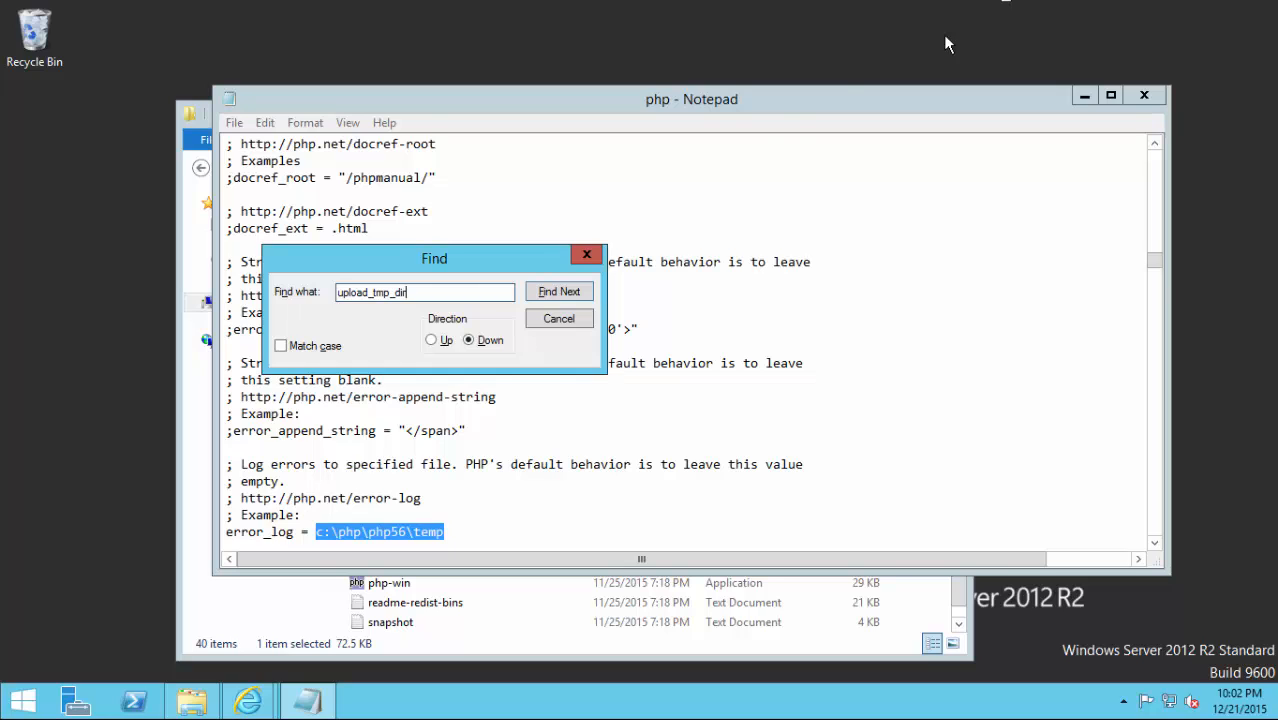
pyautogui.click(568, 292)
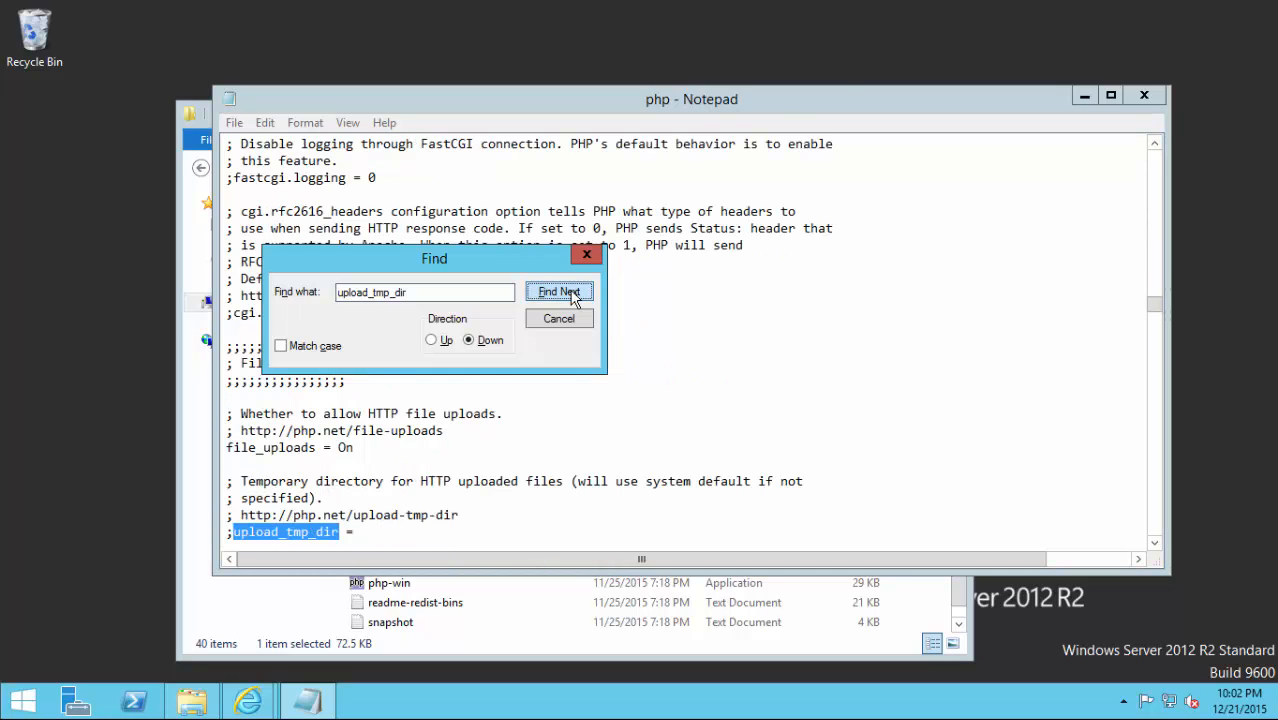
pyautogui.moveTo(368, 515); pyautogui.dragTo(369, 526)
pyautogui.click(369, 528)
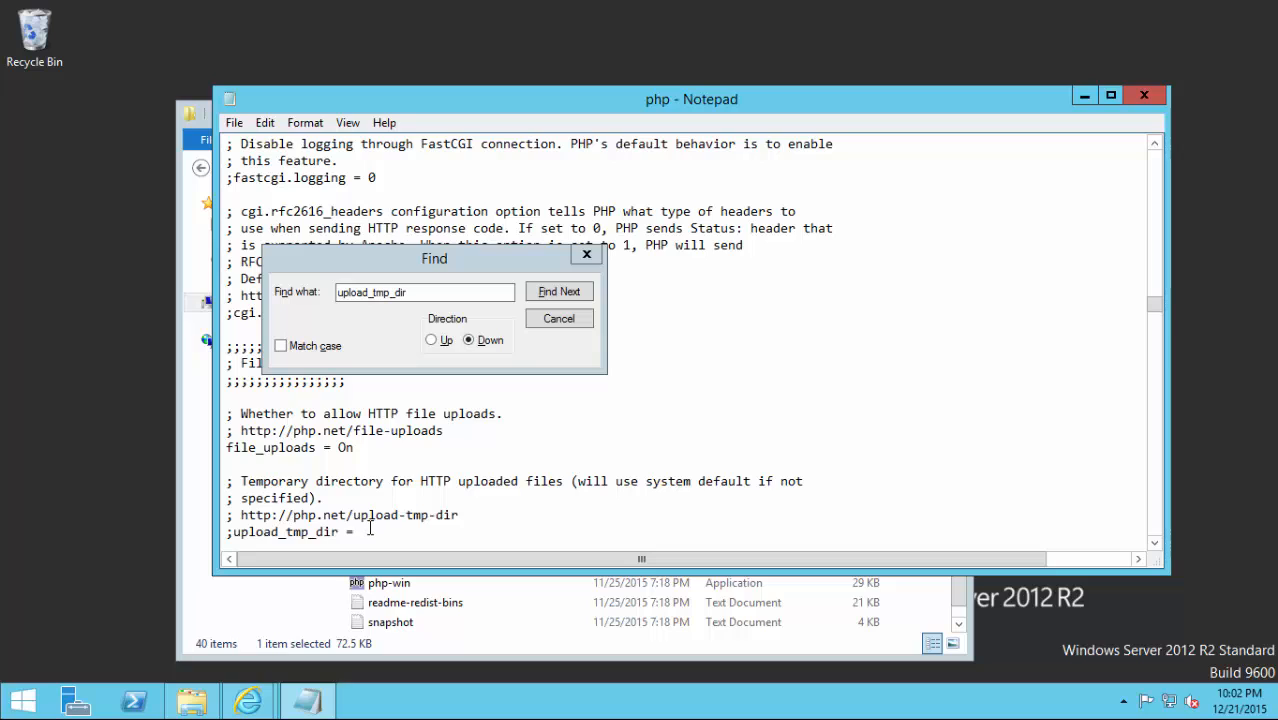
pyautogui.press('Home')
pyautogui.press('Delete')
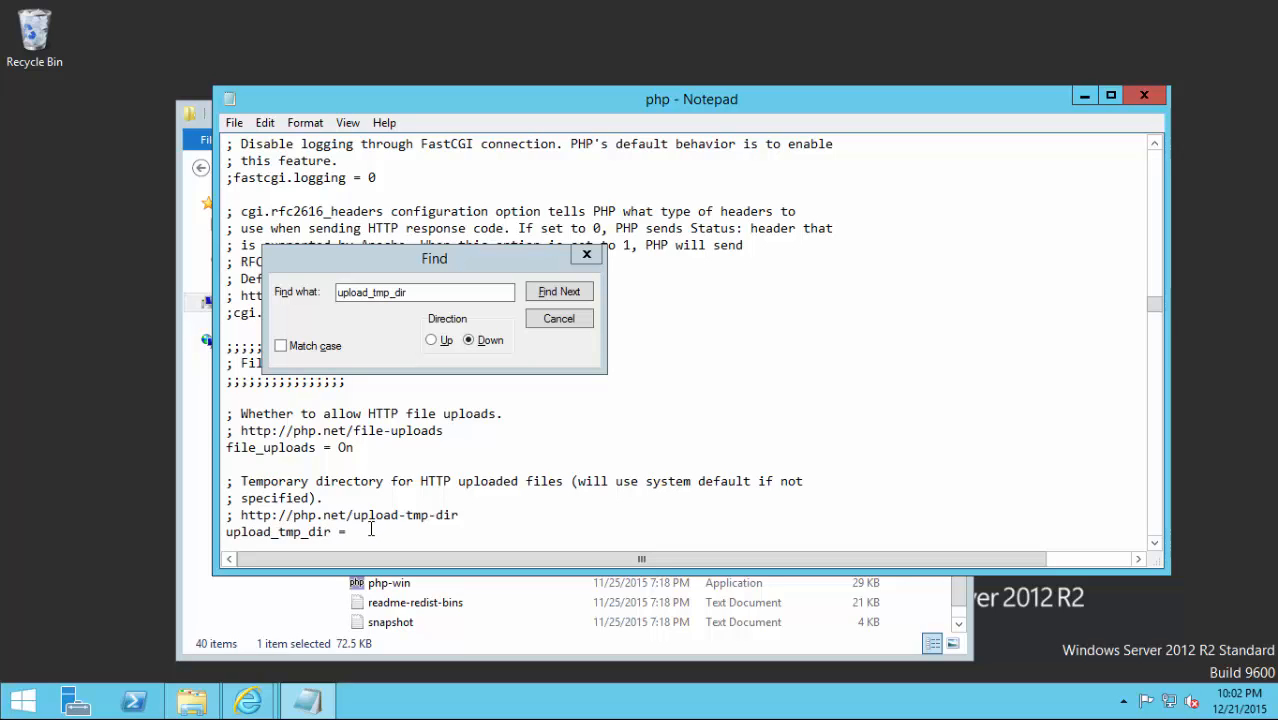
pyautogui.press('End')
pyautogui.press('BackSpace')
pyautogui.hotkey('ctrl', 'v')
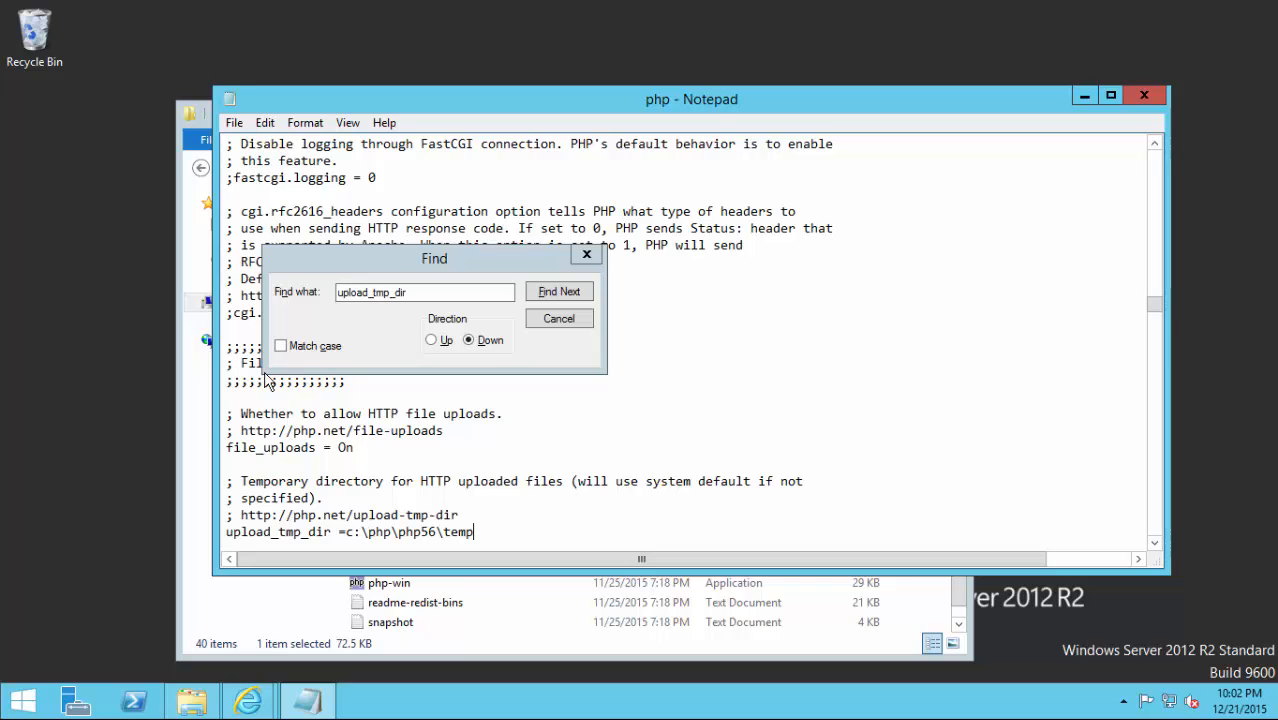
pyautogui.click(333, 317)
pyautogui.click(275, 515)
pyautogui.click(283, 291)
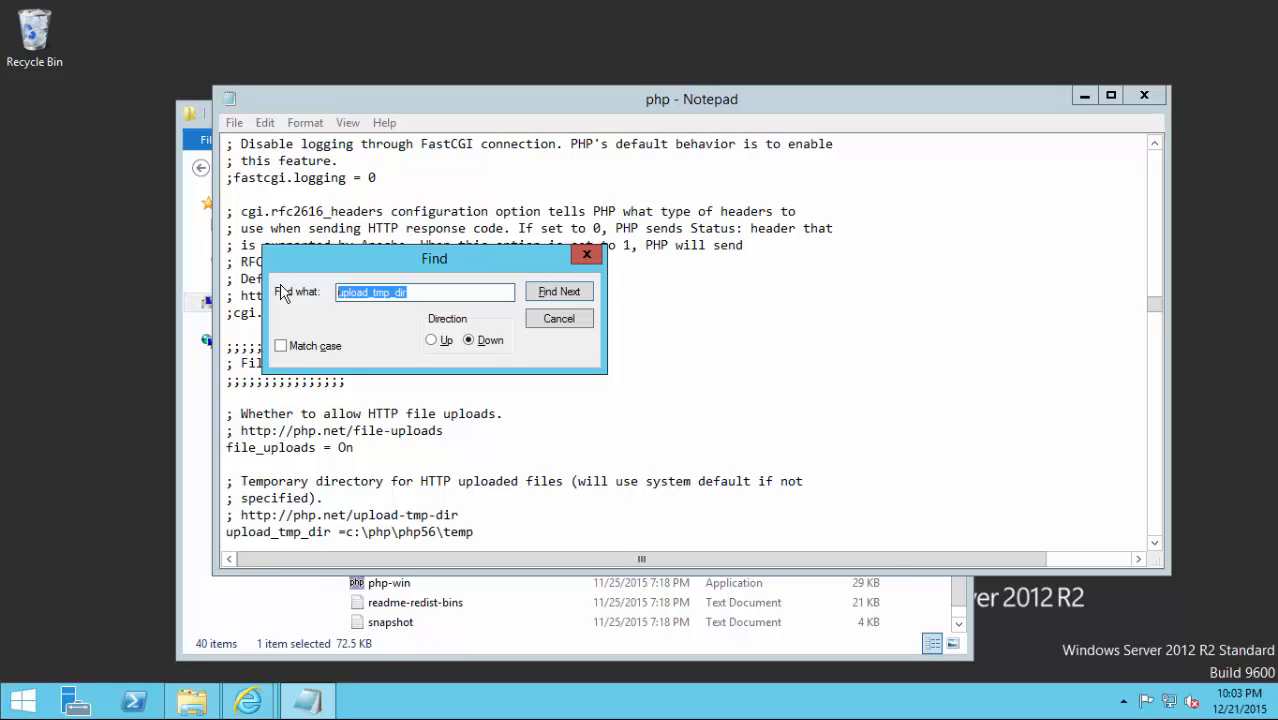
# Find session.save_path, replace /tmp with c:\php\php56\temp and remove its semicolon.
pyautogui.write('session')
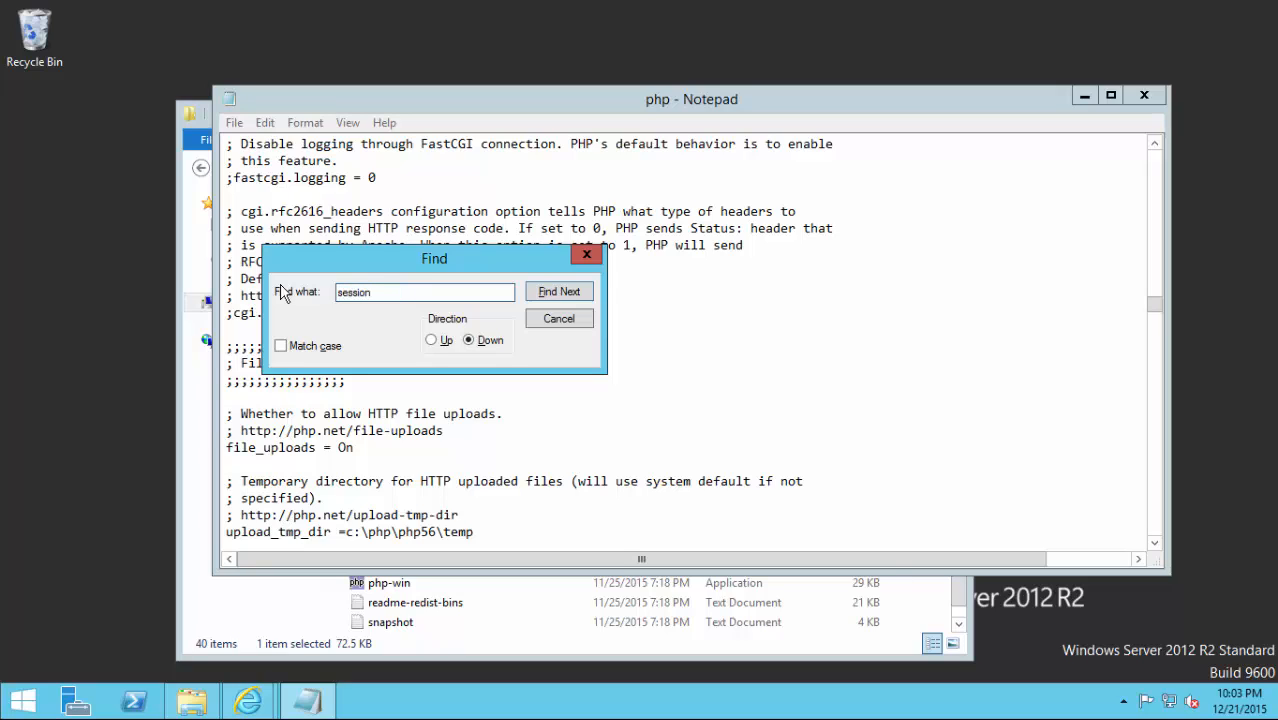
pyautogui.write('.save_path')
pyautogui.click(546, 303)
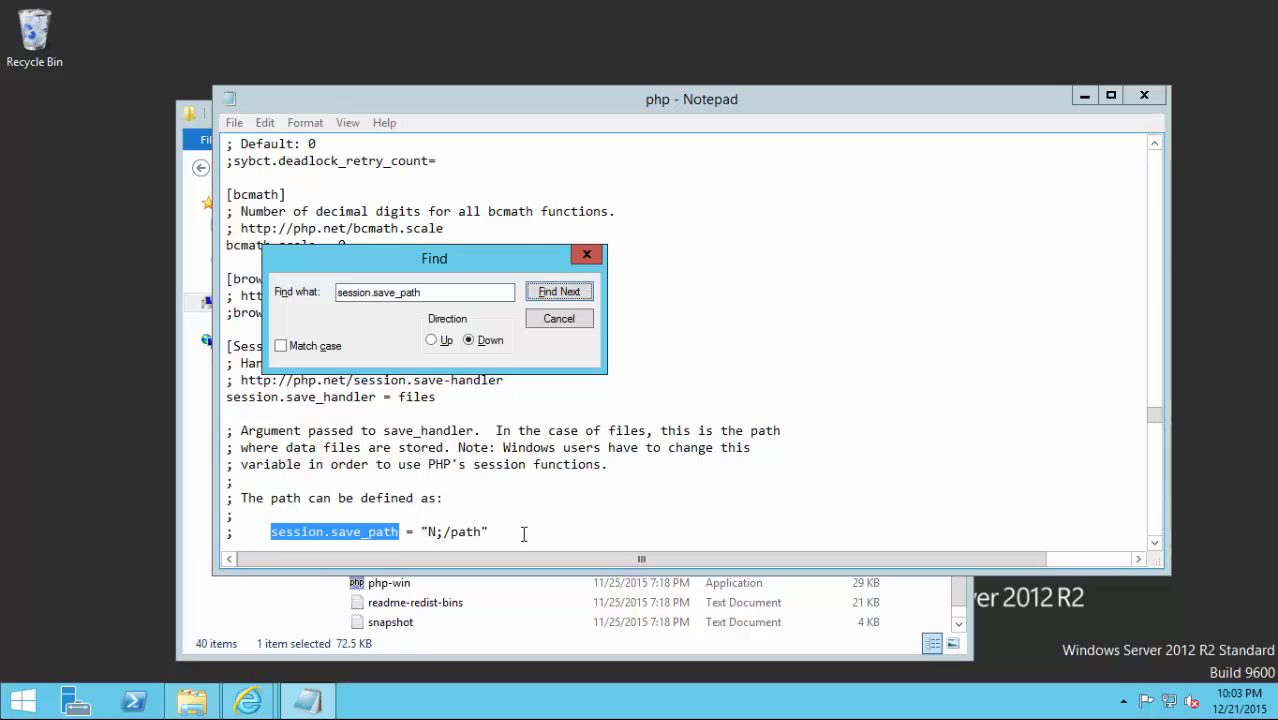
pyautogui.click(589, 304)
pyautogui.click(589, 304)
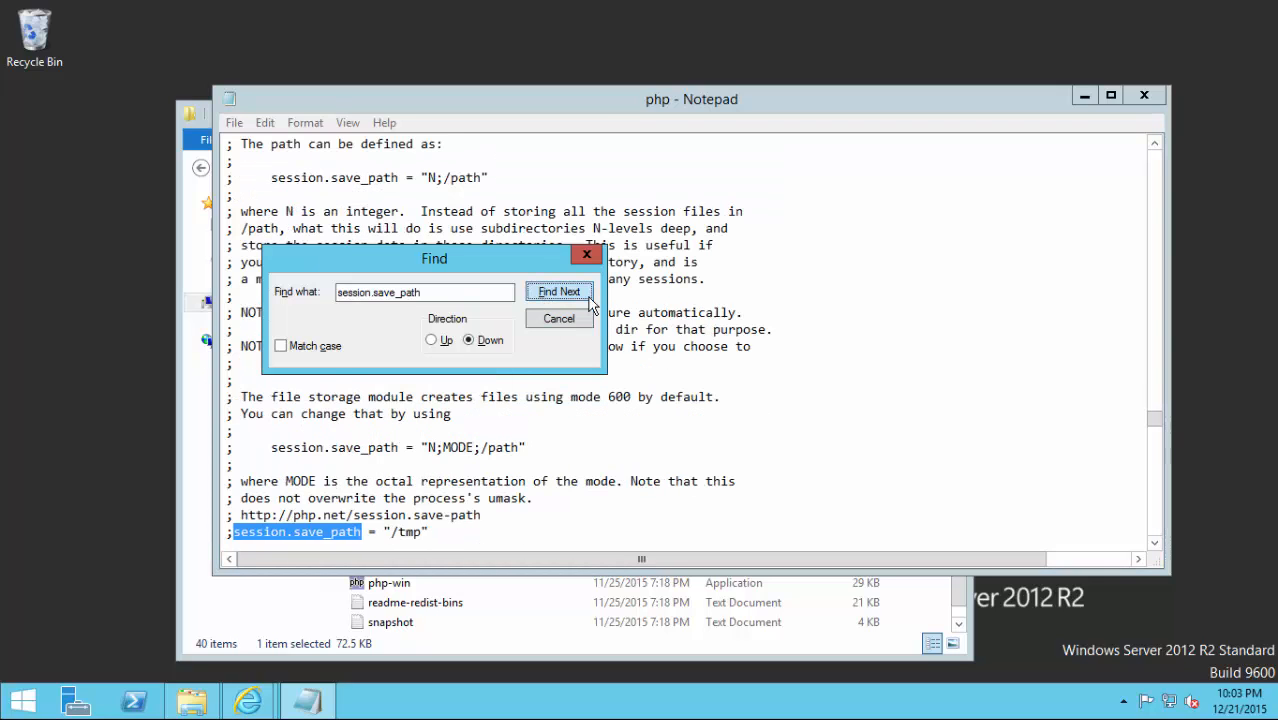
pyautogui.click(438, 531)
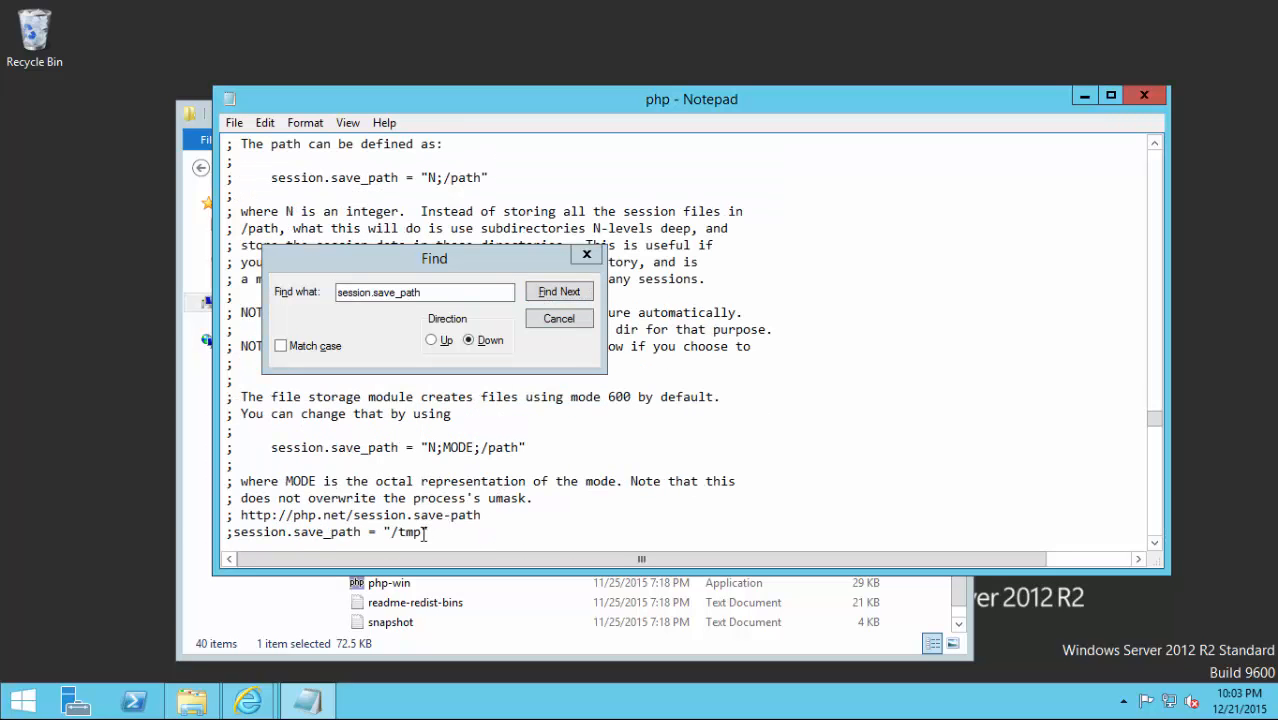
pyautogui.press('BackSpace')
pyautogui.press('BackSpace')
pyautogui.press('BackSpace')
pyautogui.press('BackSpace')
pyautogui.press('BackSpace')
pyautogui.hotkey('ctrl', 'v')
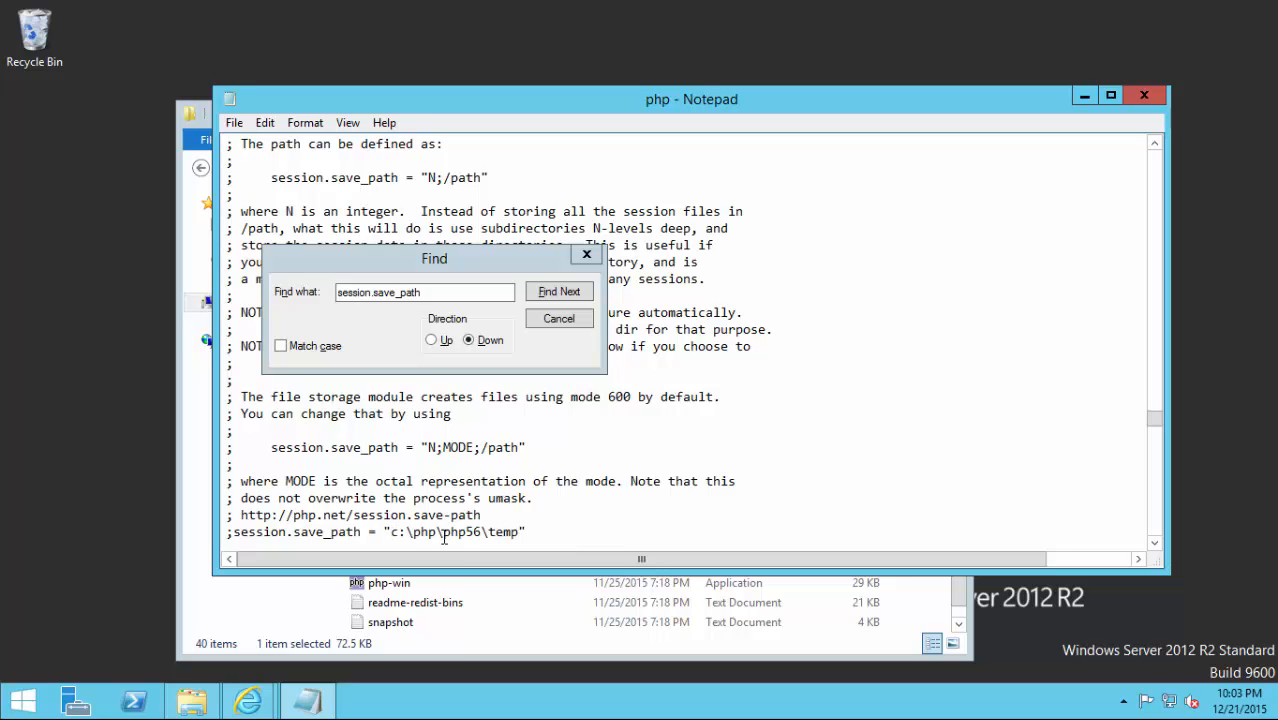
pyautogui.press('Home')
pyautogui.press('Delete')
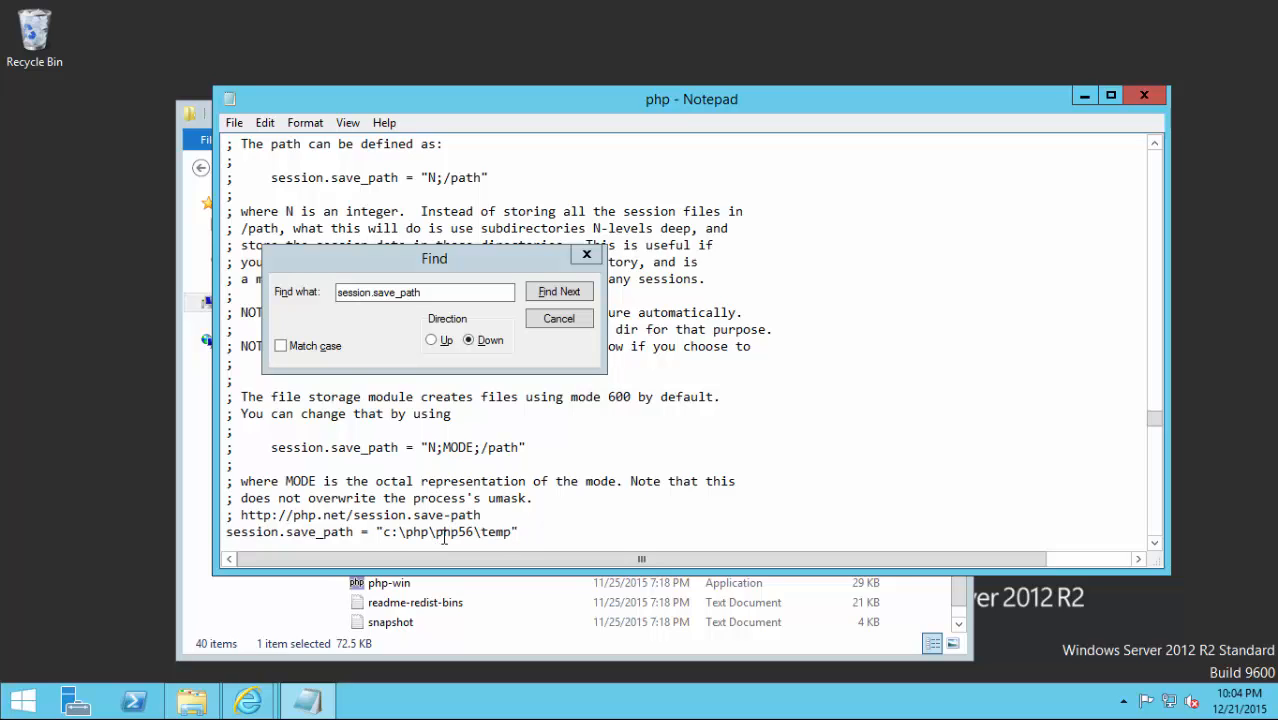
pyautogui.click(482, 332)
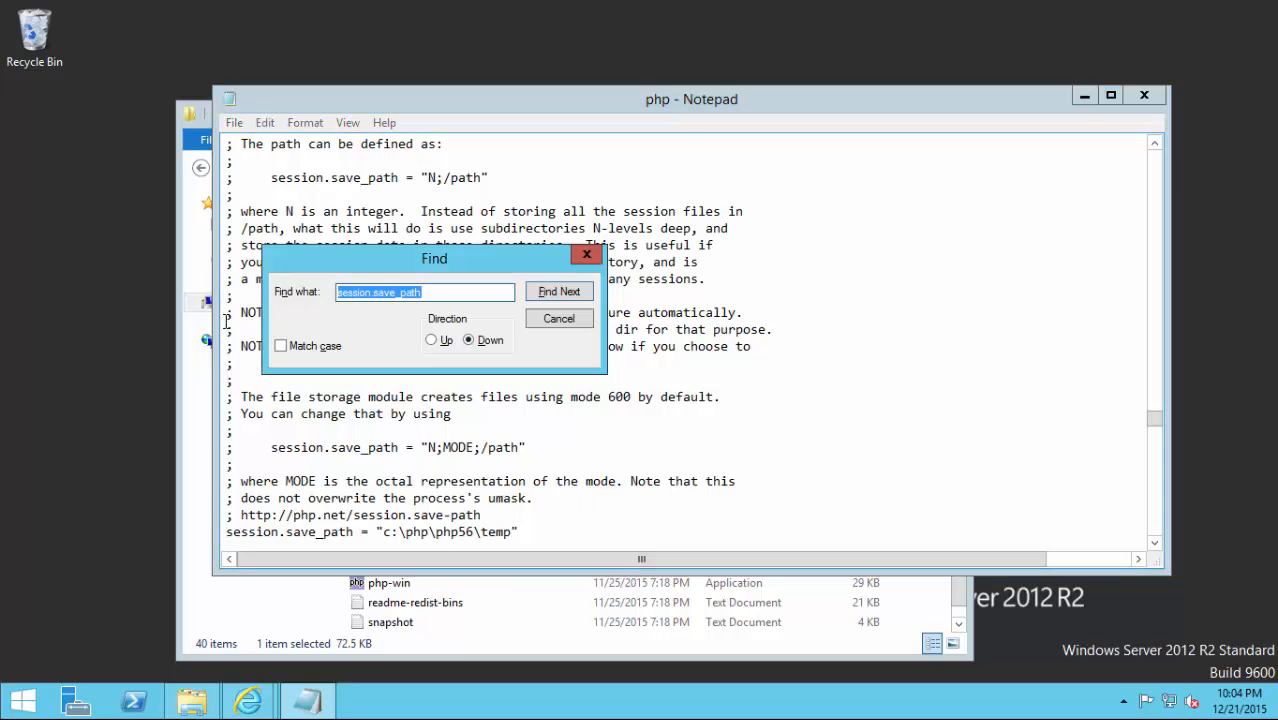
# Locate the Windows extension_dir line by searching upward in php.ini.
pyautogui.write('exten')
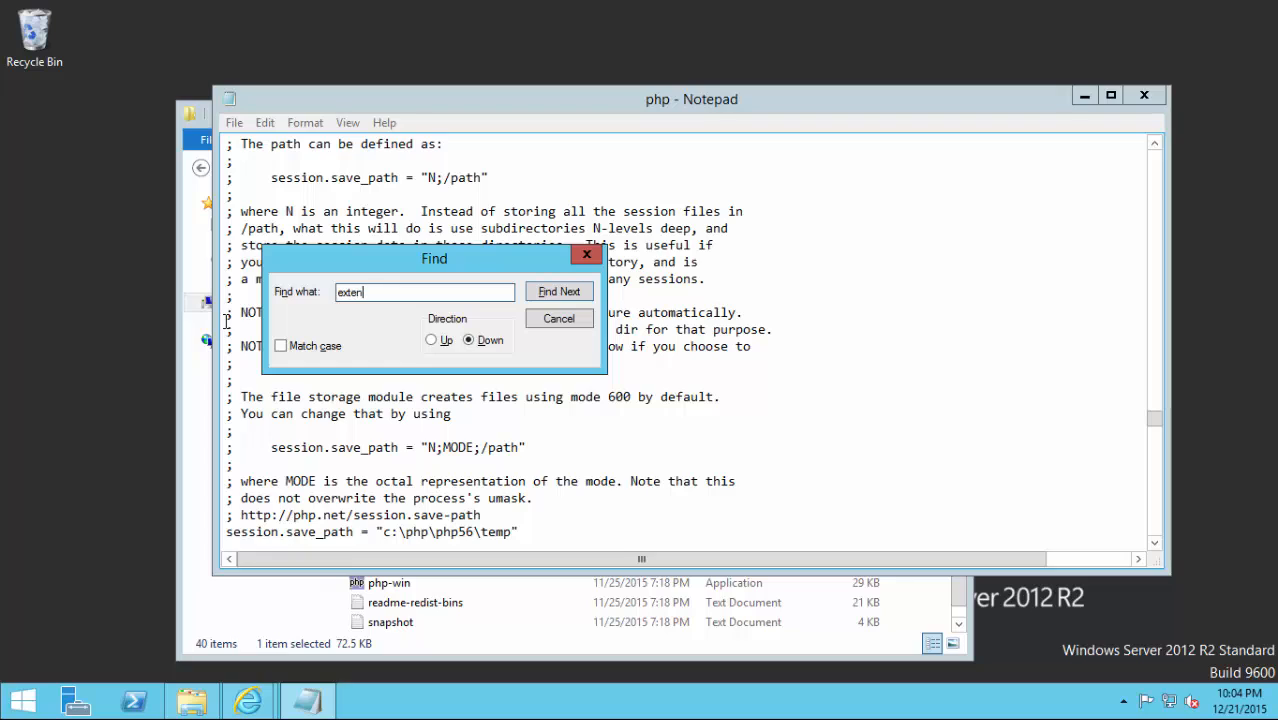
pyautogui.write('sion_dir')
pyautogui.click(566, 291)
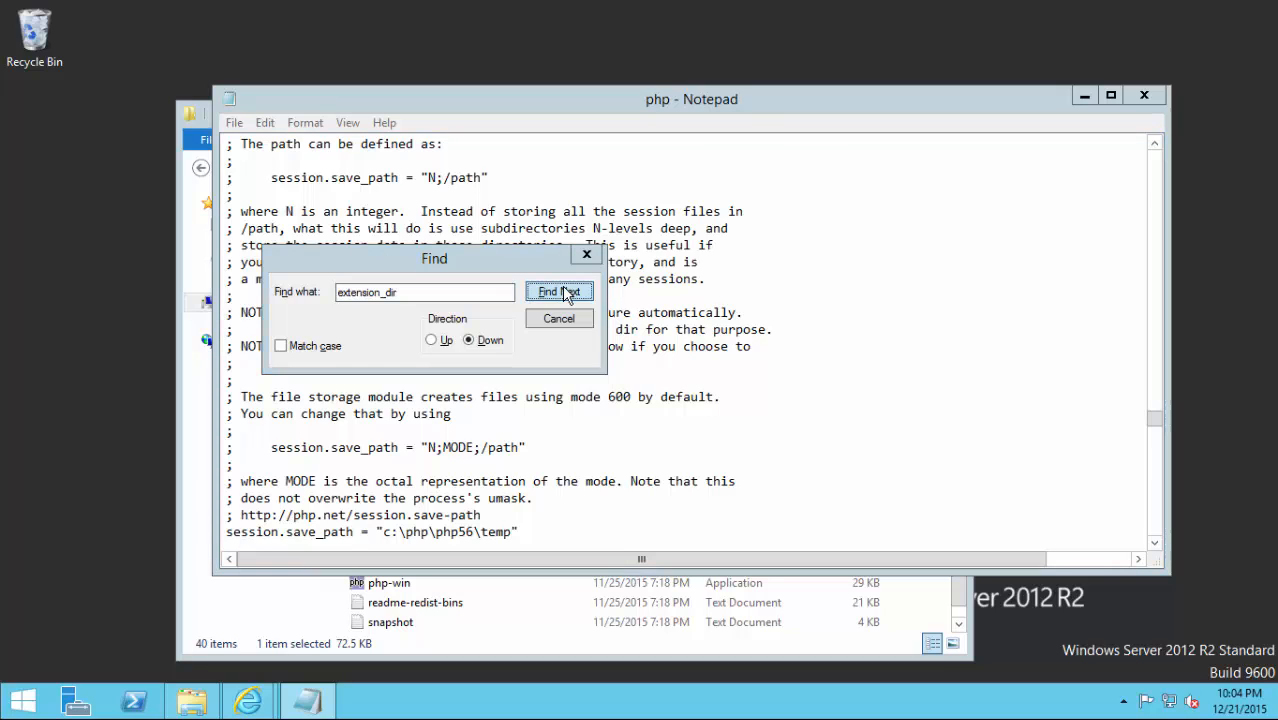
pyautogui.click(716, 420)
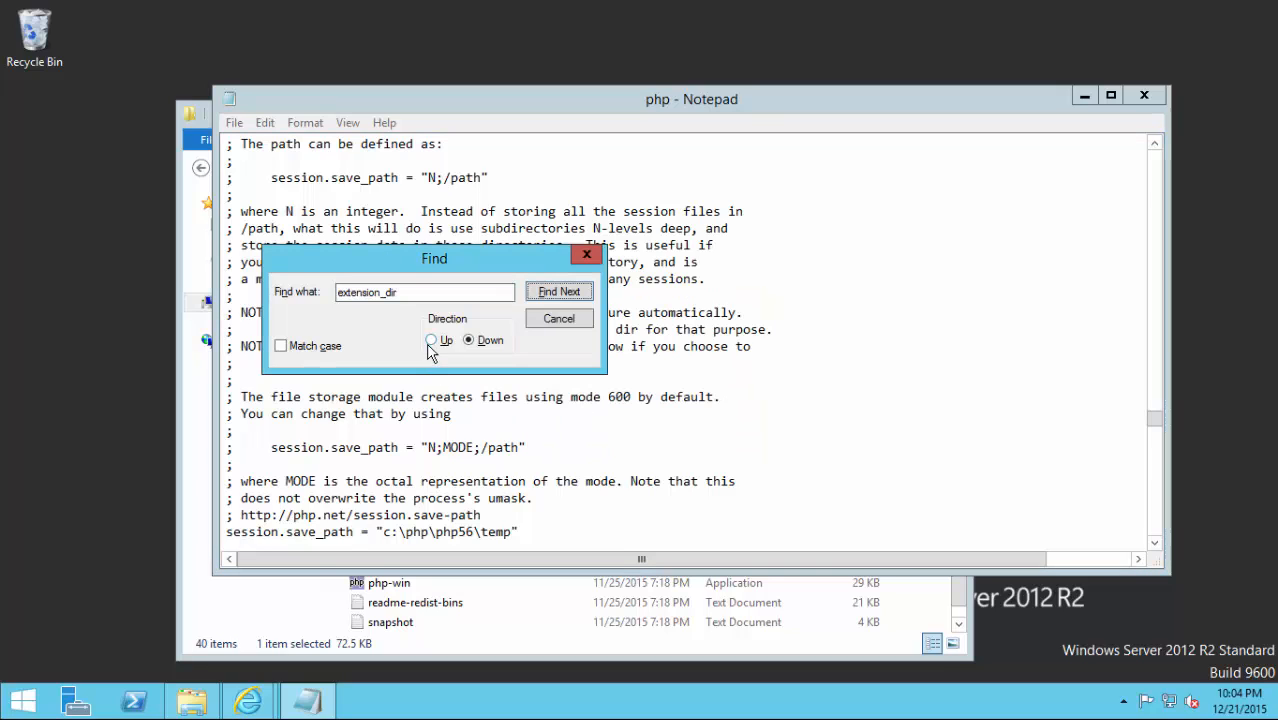
pyautogui.click(437, 340)
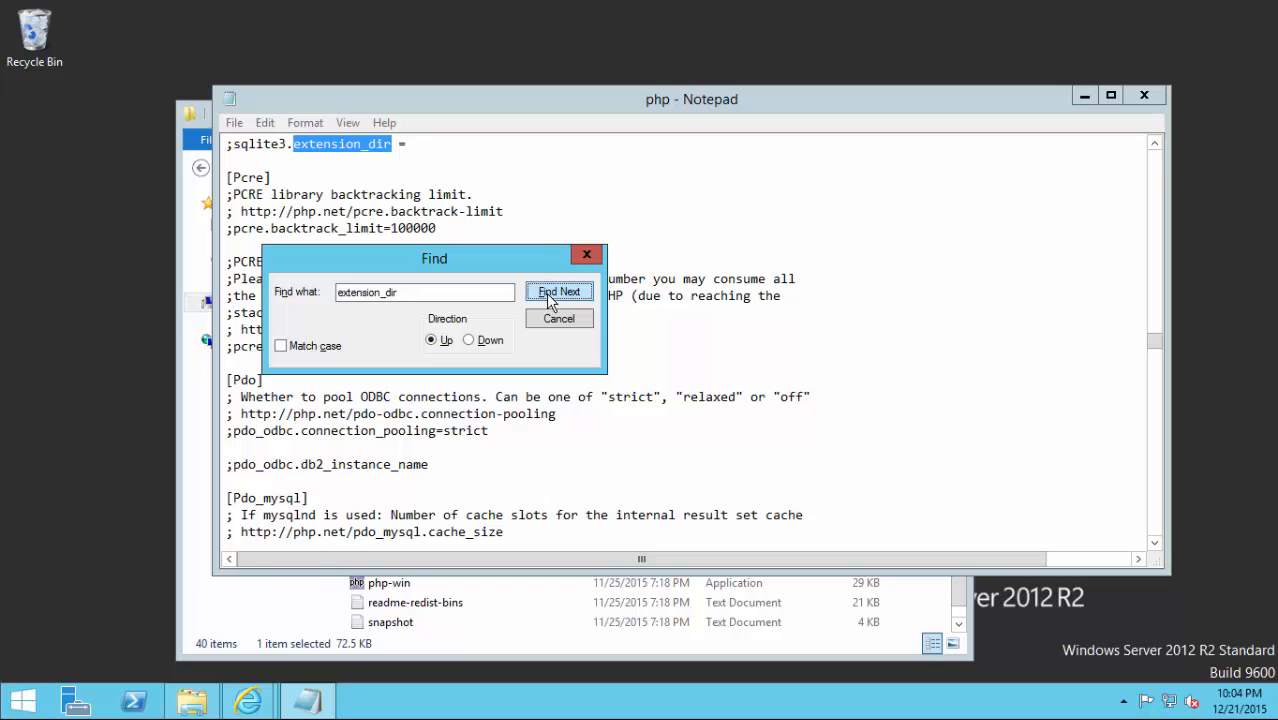
pyautogui.click(548, 298)
pyautogui.click(546, 293)
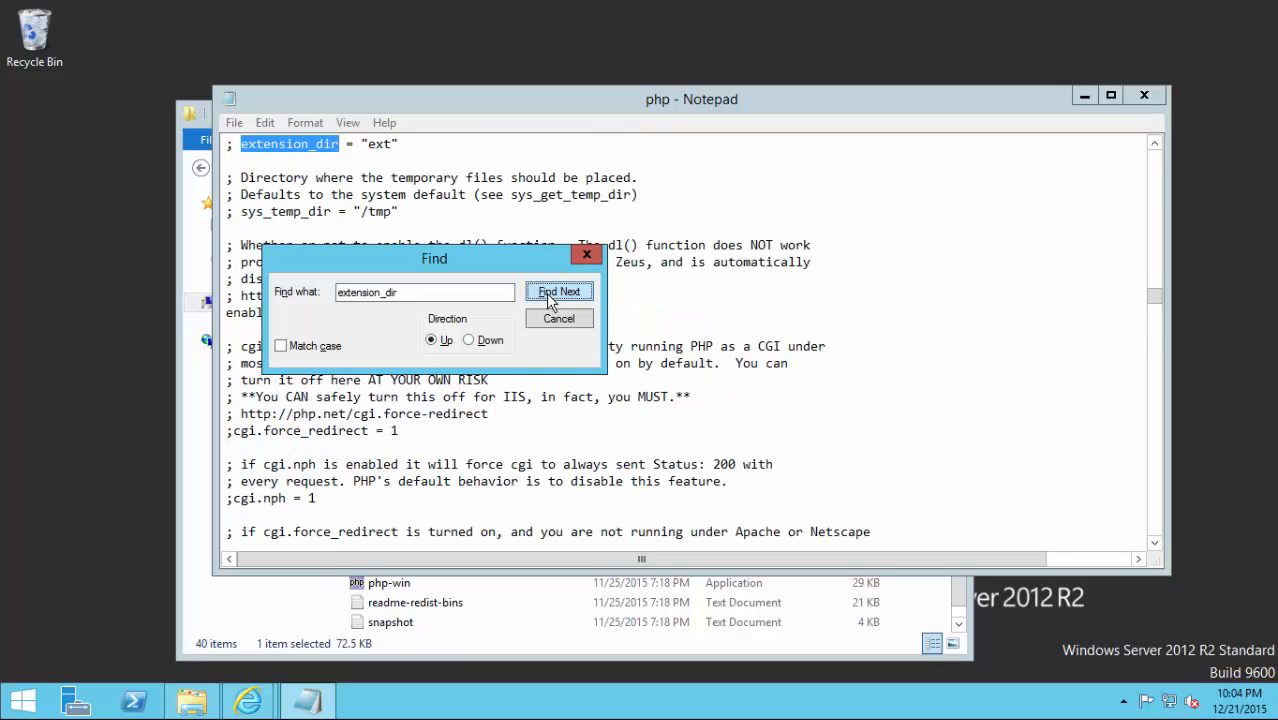
# Uncomment extension_dir and set its value to the php56 ext path.
pyautogui.click(228, 162)
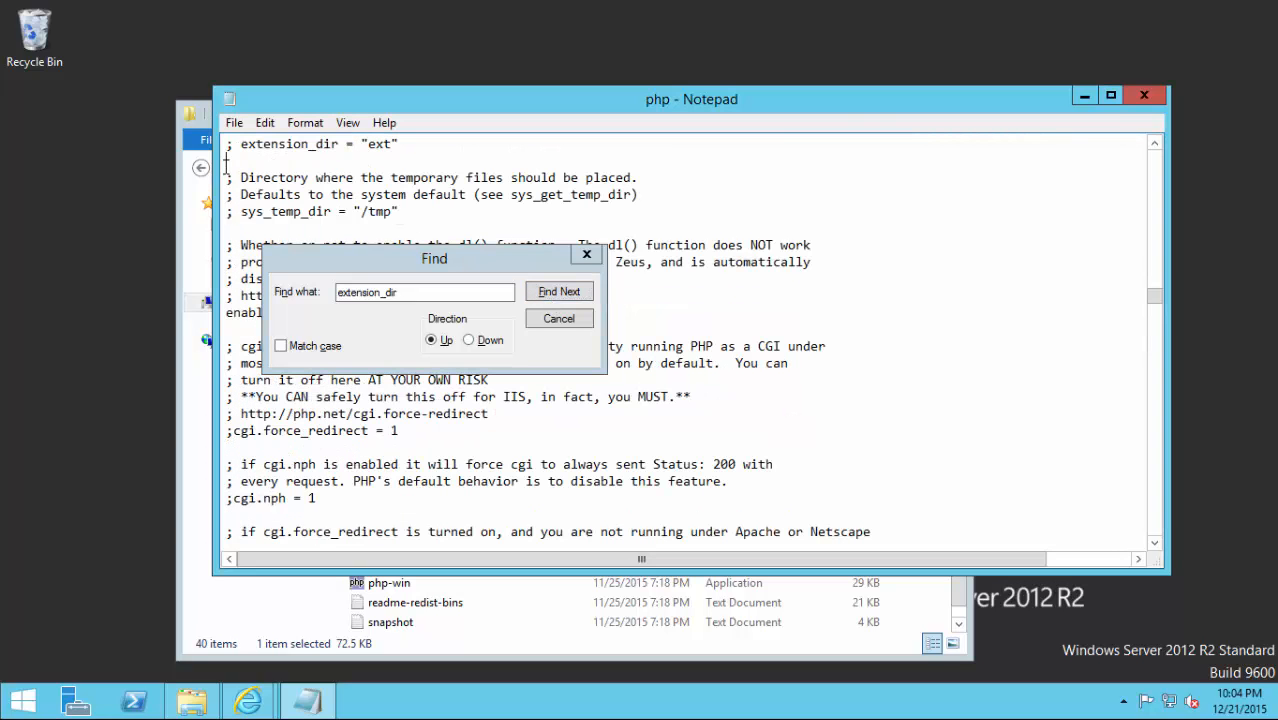
pyautogui.press('Up')
pyautogui.scroll(1, 416, 173)
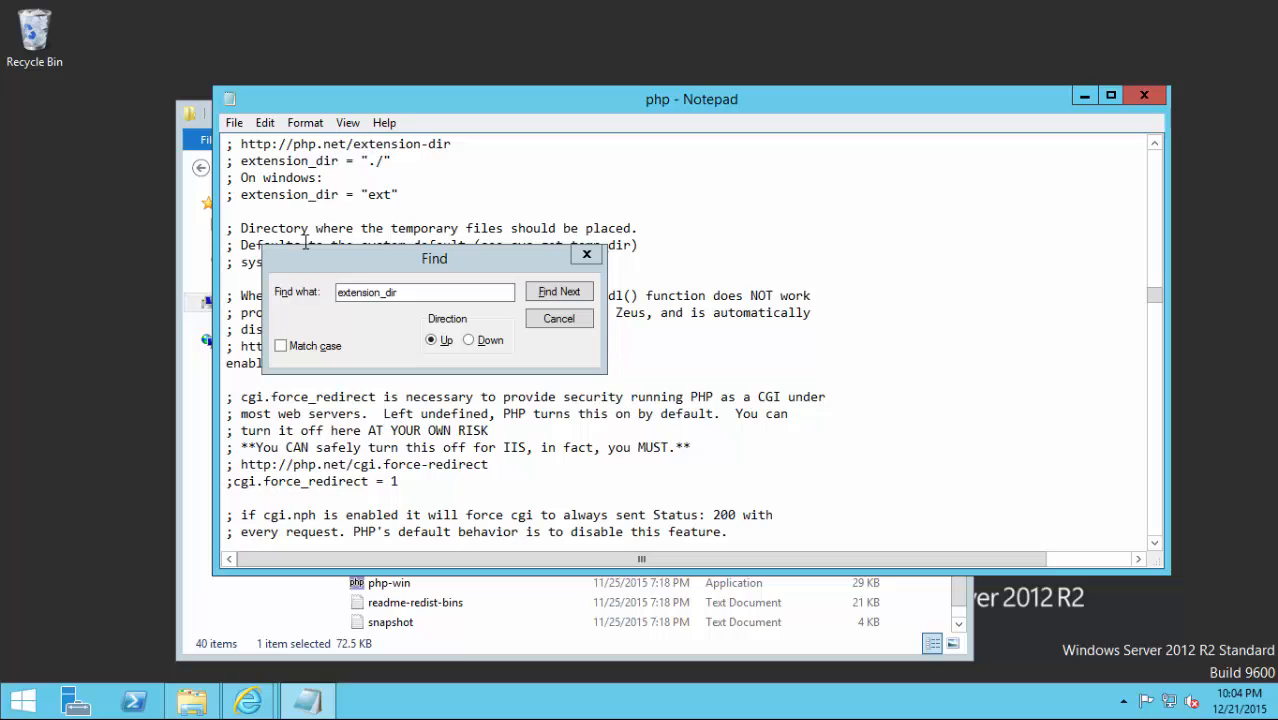
pyautogui.press('Delete')
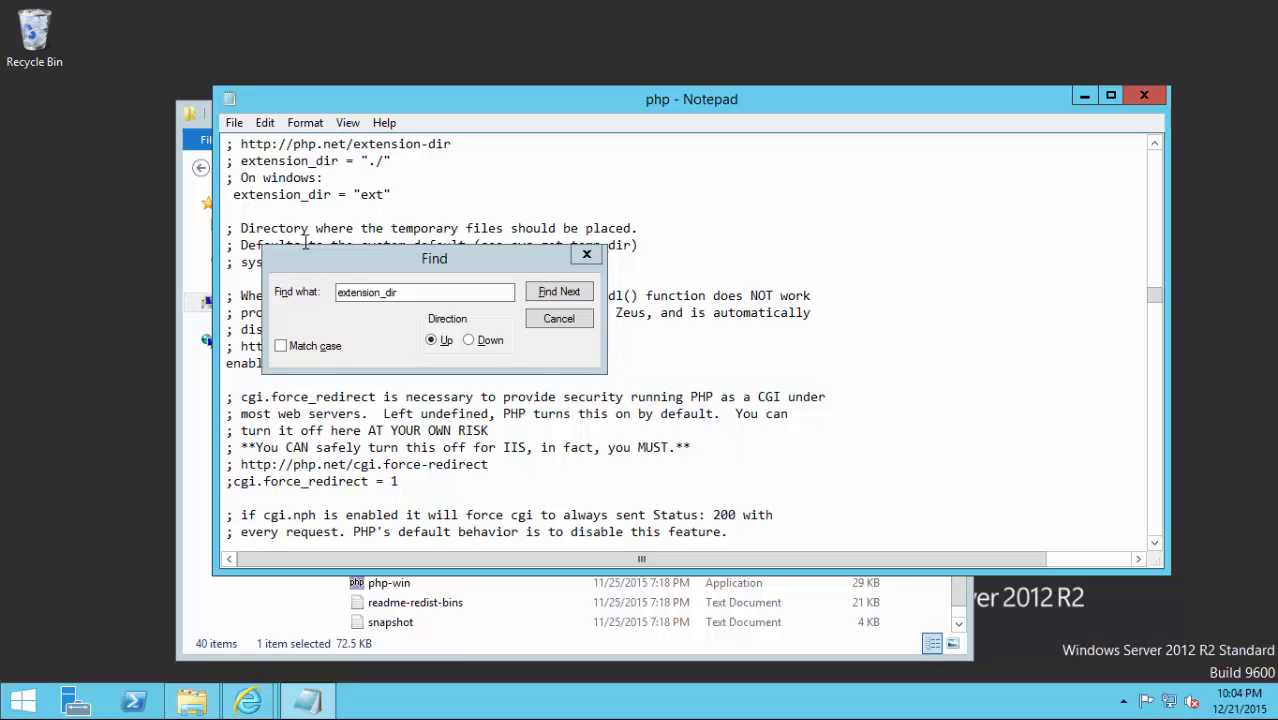
pyautogui.press('BackSpace')
pyautogui.press('BackSpace')
pyautogui.press('BackSpace')
pyautogui.write('c:\\php\\php56\\temp')
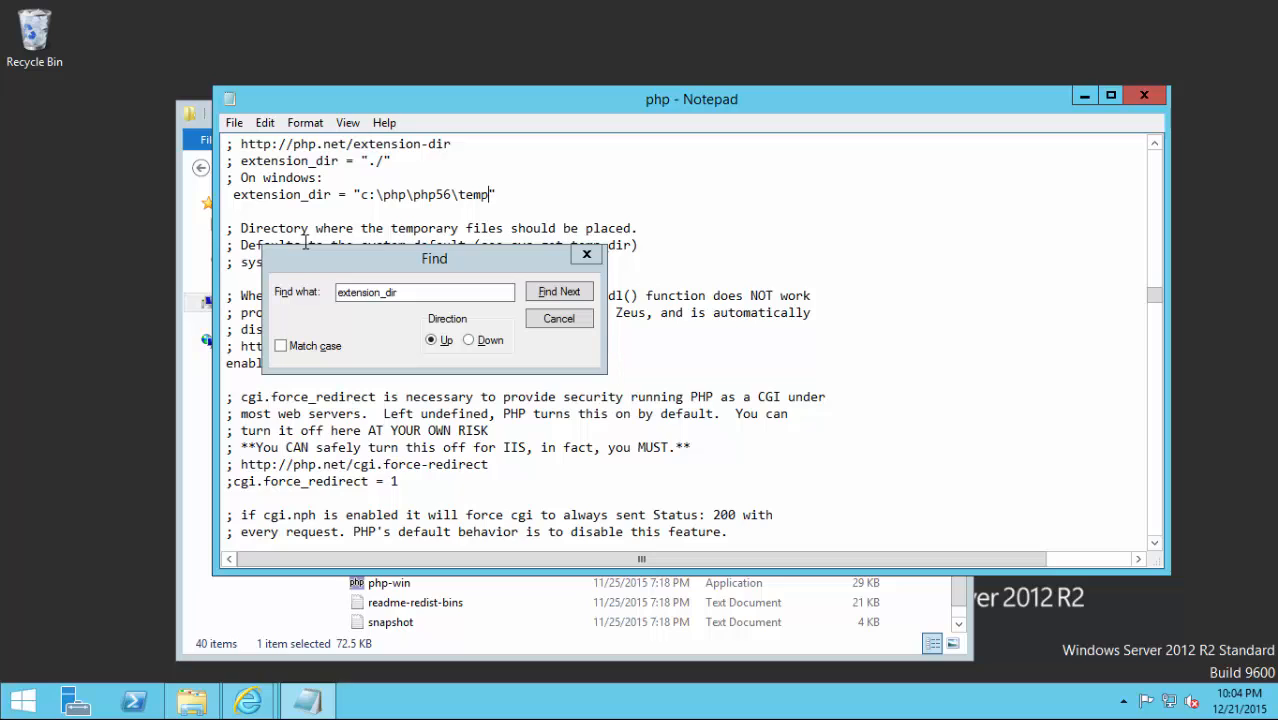
pyautogui.press('BackSpace')
pyautogui.press('BackSpace')
pyautogui.press('BackSpace')
pyautogui.press('BackSpace')
pyautogui.write('ext')
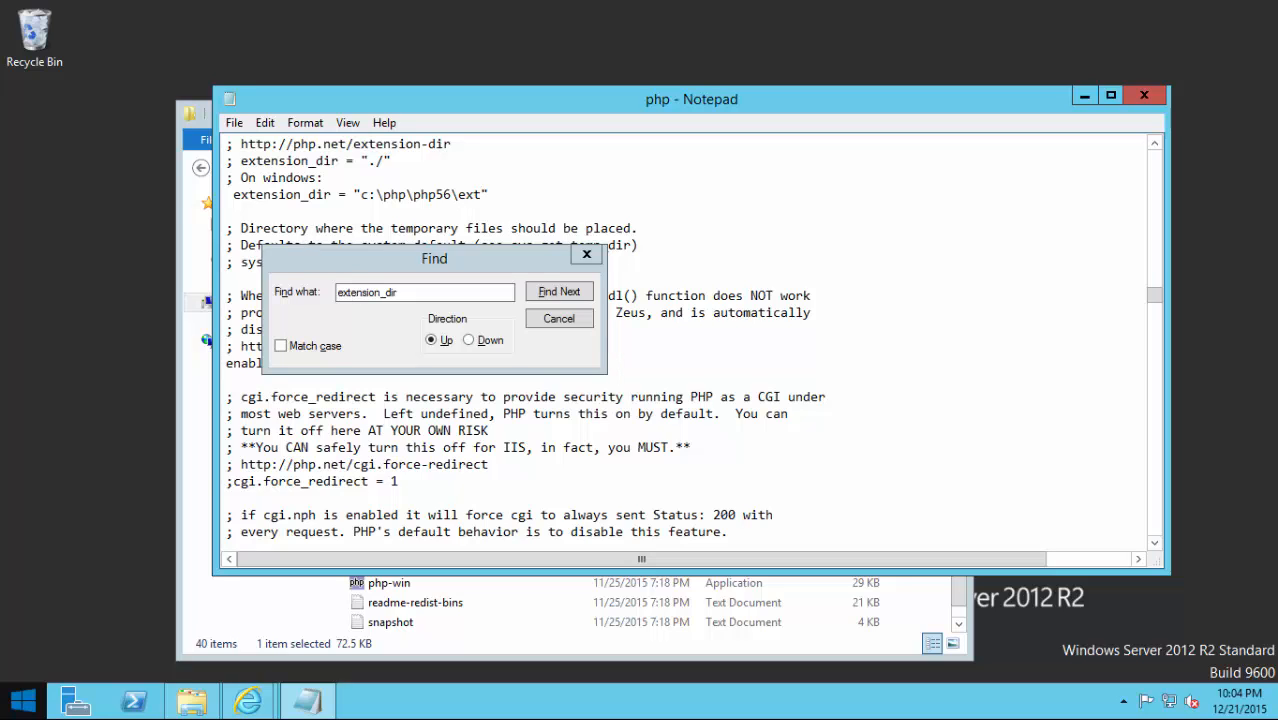
# Replace the extension_dir value with C:\php\php56\ext copied from Explorer's address bar.
pyautogui.click(191, 703)
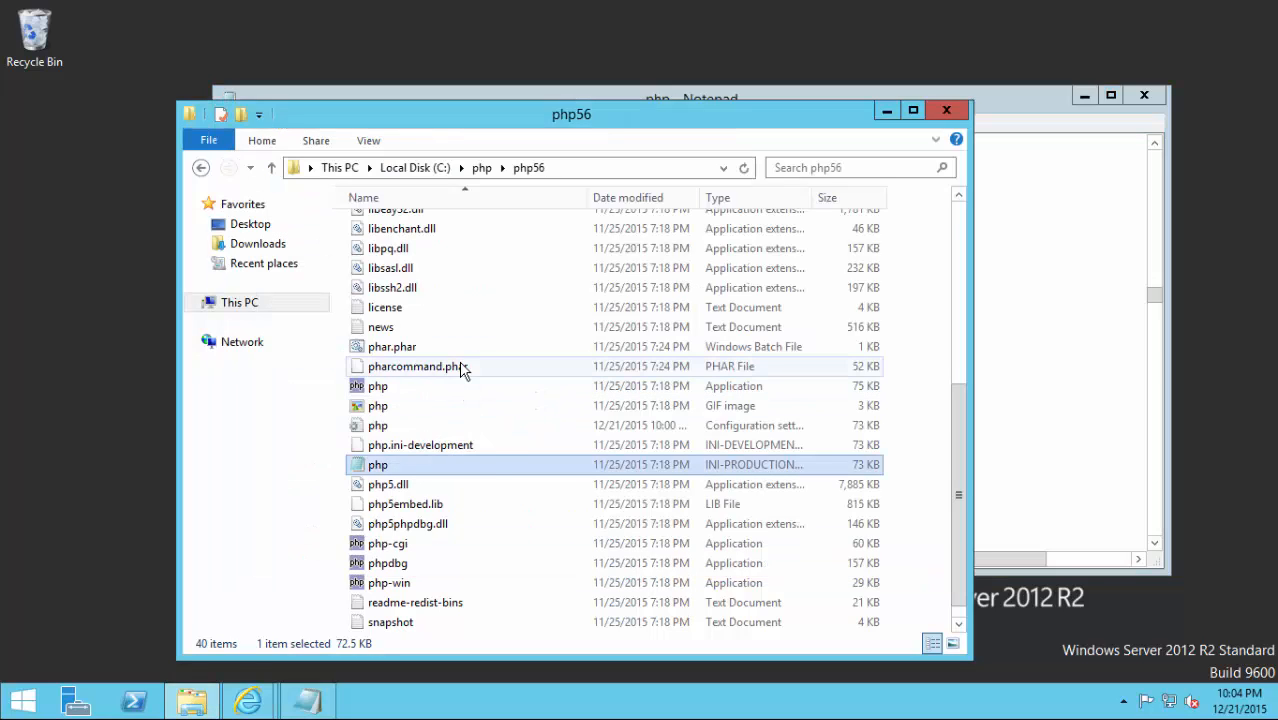
pyautogui.scroll(6, 489, 463)
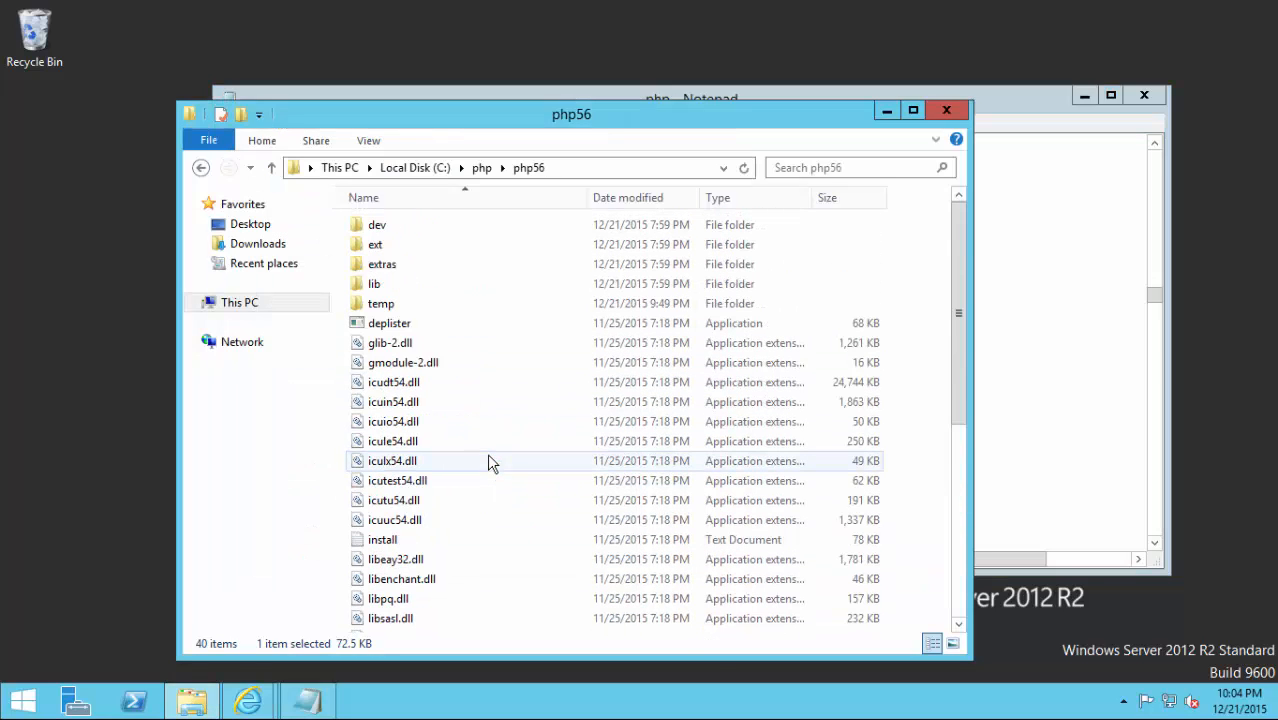
pyautogui.doubleClick(376, 250)
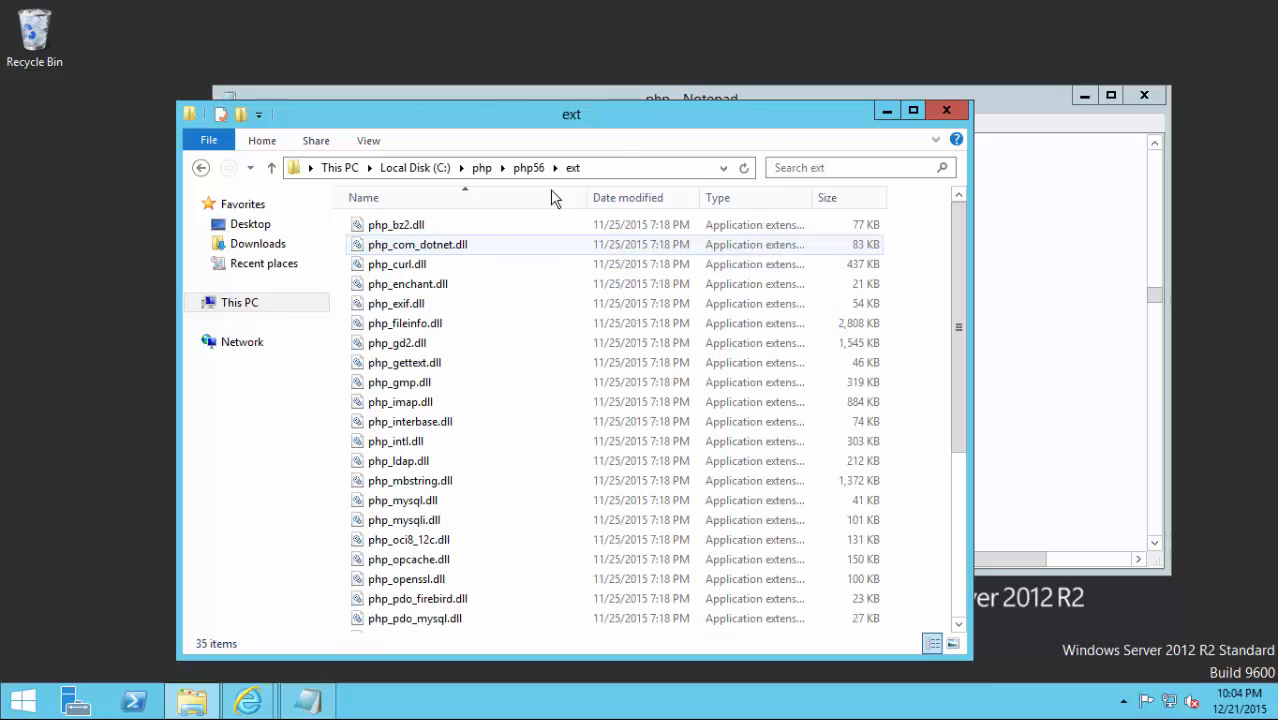
pyautogui.click(607, 176)
pyautogui.hotkey('ctrl', 'c')
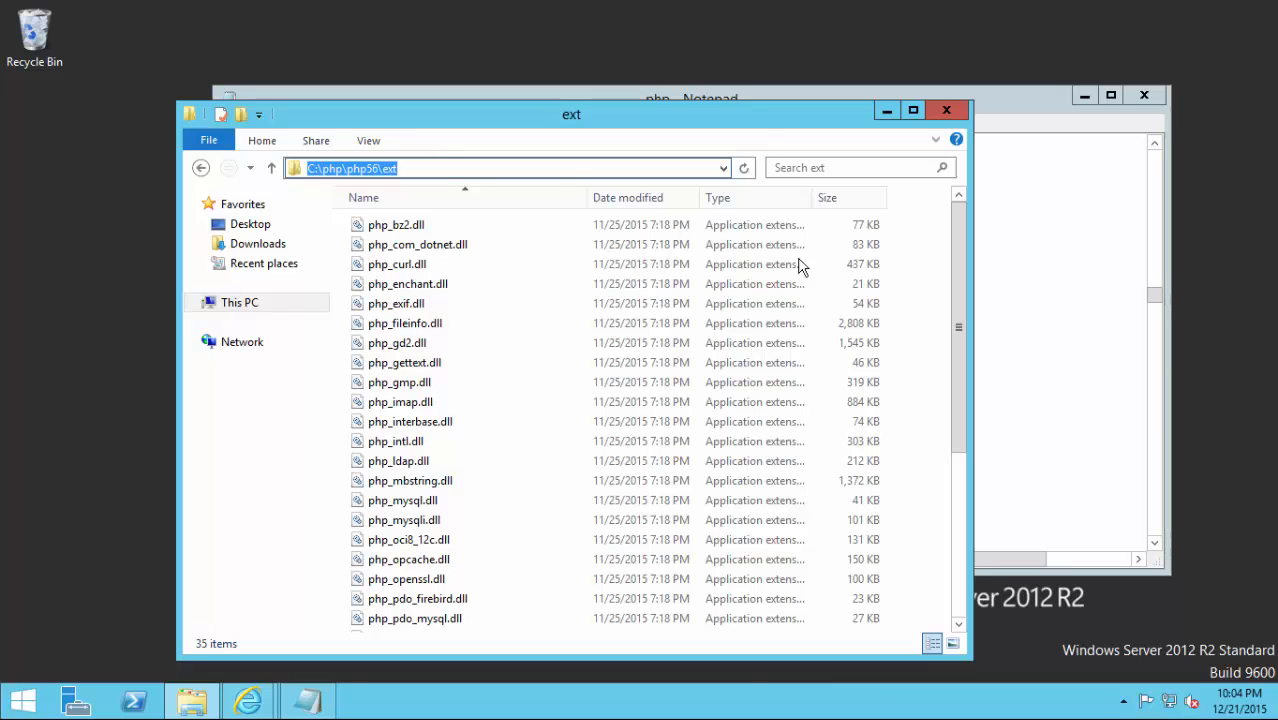
pyautogui.click(1030, 325)
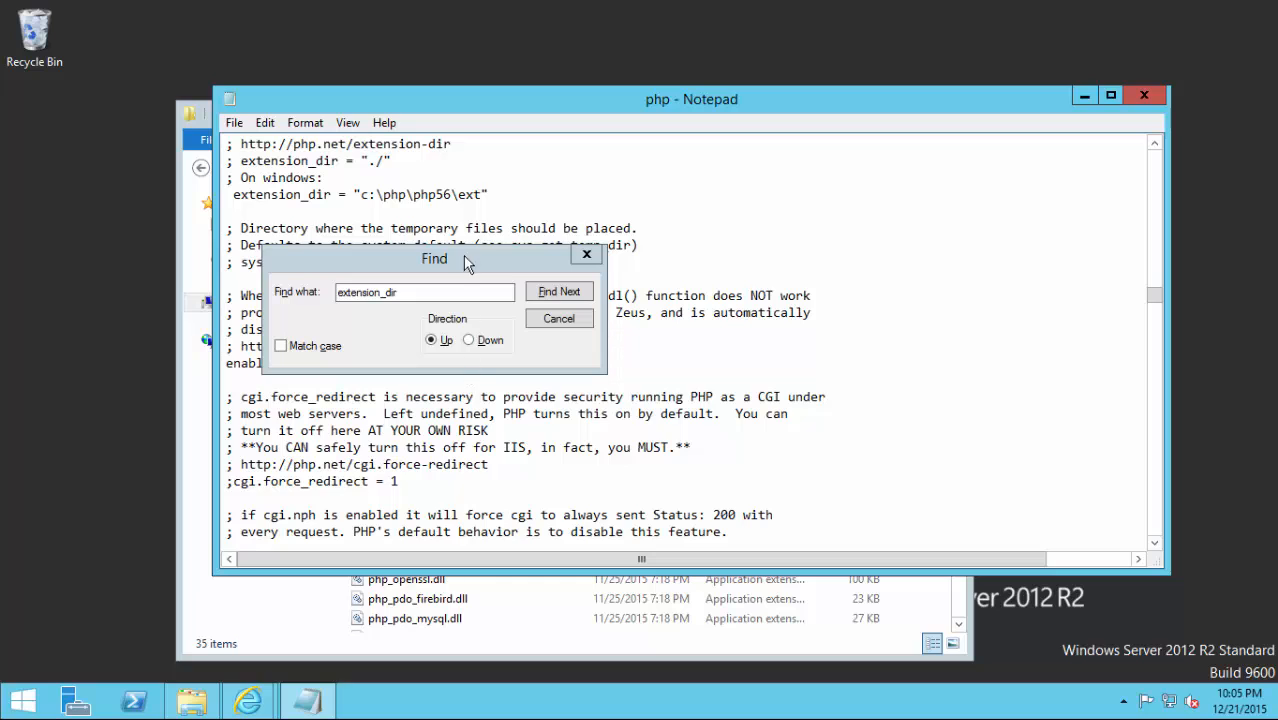
pyautogui.moveTo(484, 194); pyautogui.dragTo(364, 212)
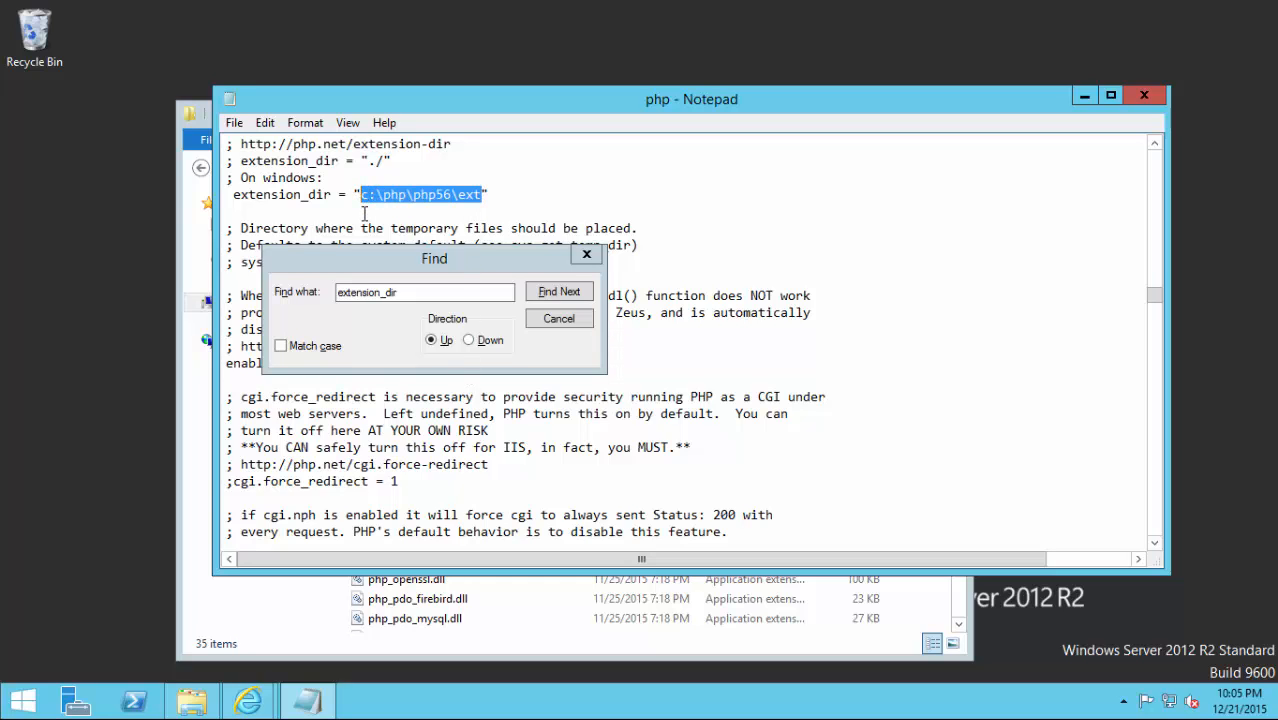
pyautogui.hotkey('ctrl', 'v')
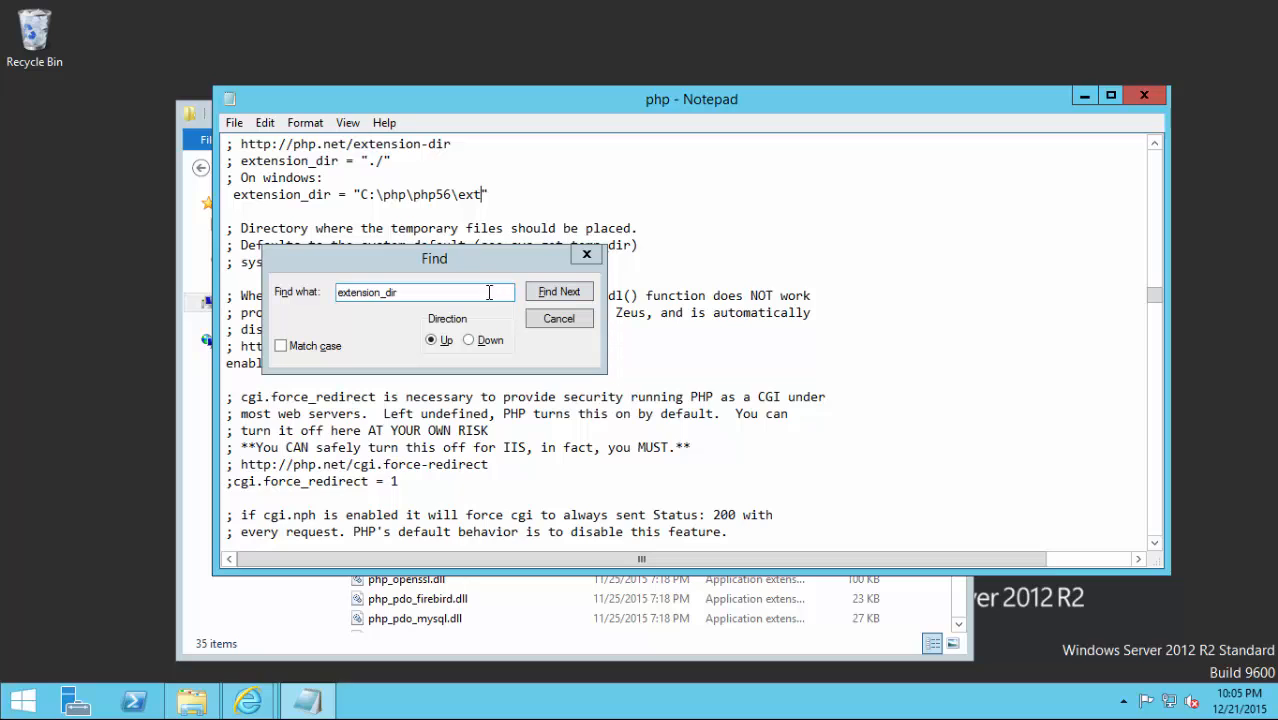
pyautogui.hotkey('ctrl', 'f')
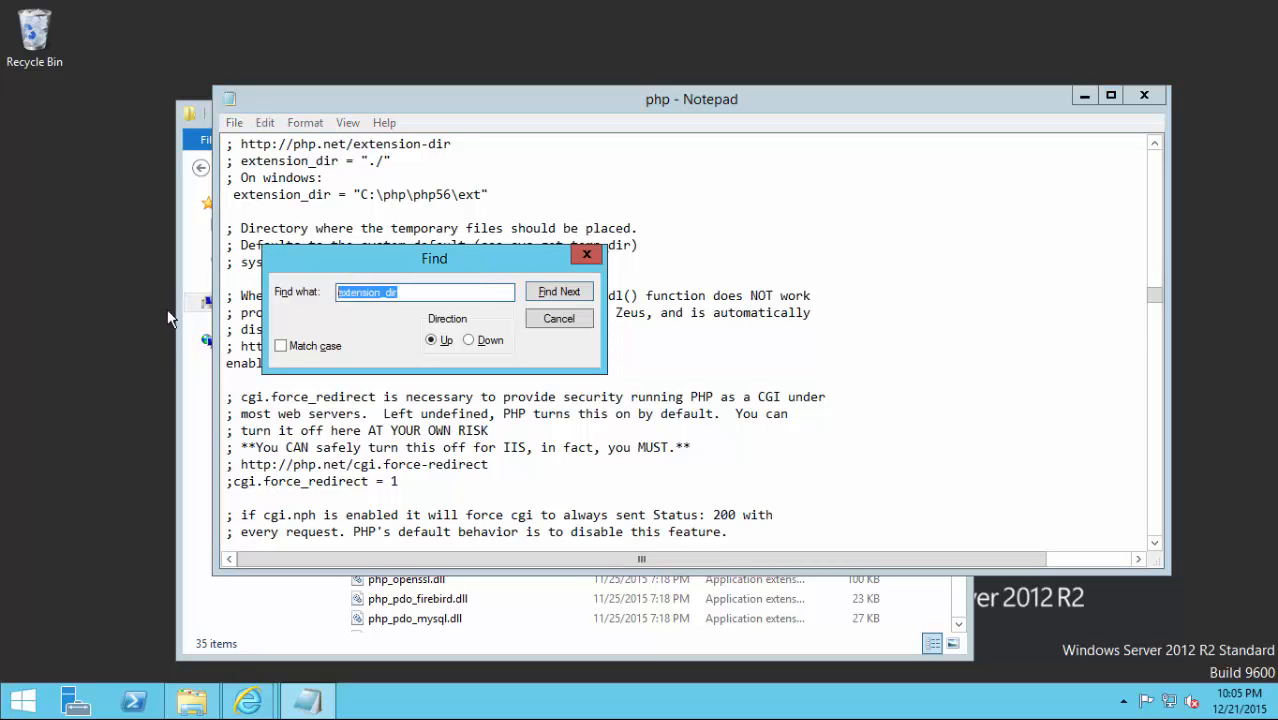
pyautogui.write('cgi.force_rediretct')
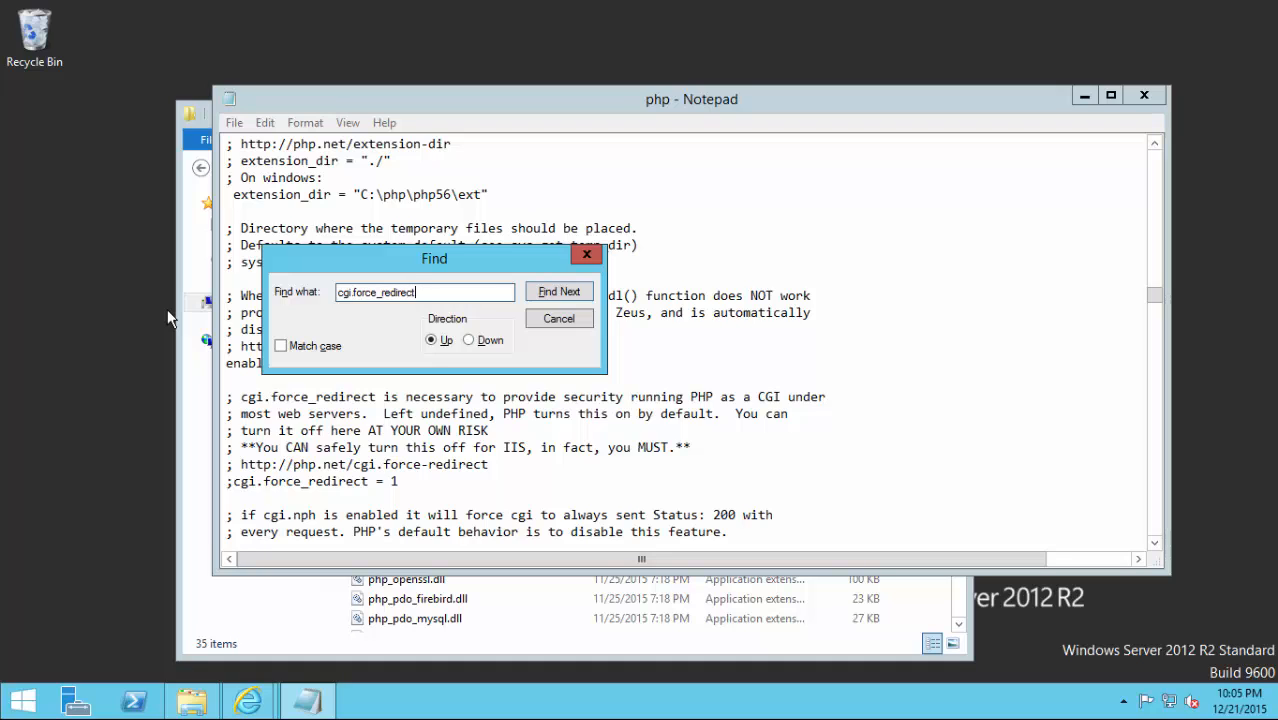
# Locate the commented ;cgi.force_redirect = 1 line, searching downward after a not-found message.
pyautogui.click(558, 292)
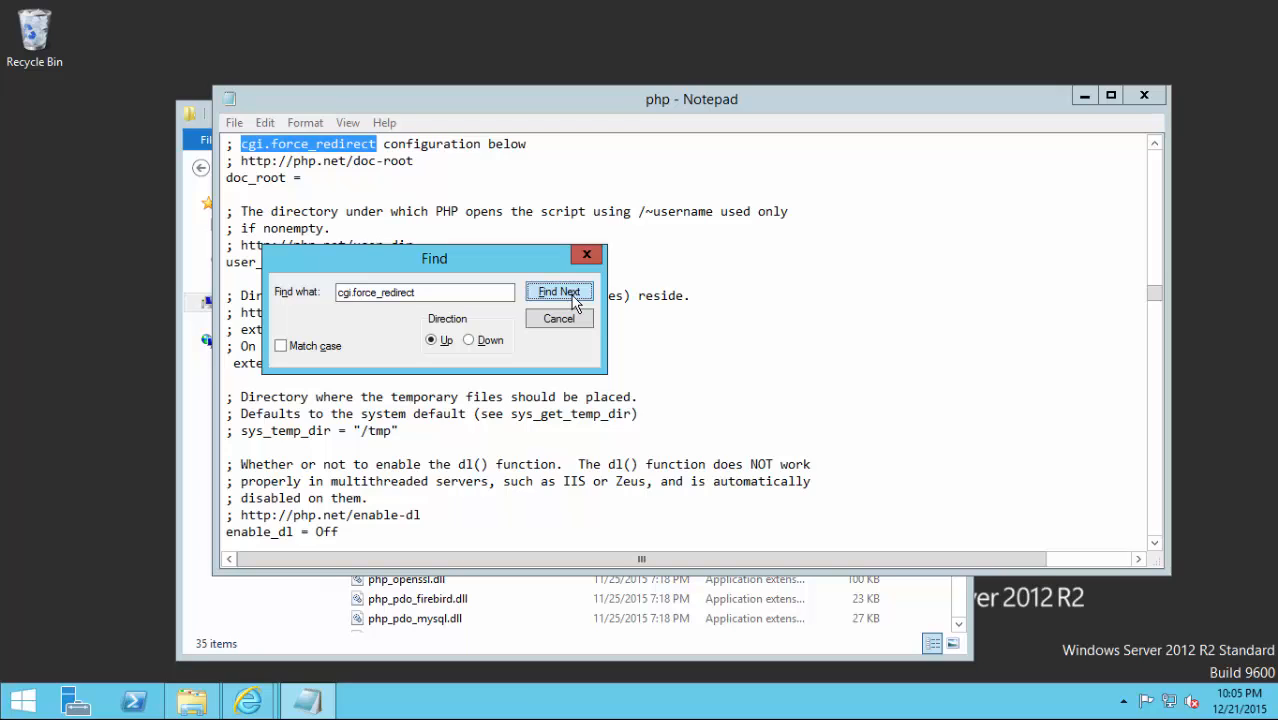
pyautogui.click(575, 300)
pyautogui.click(743, 425)
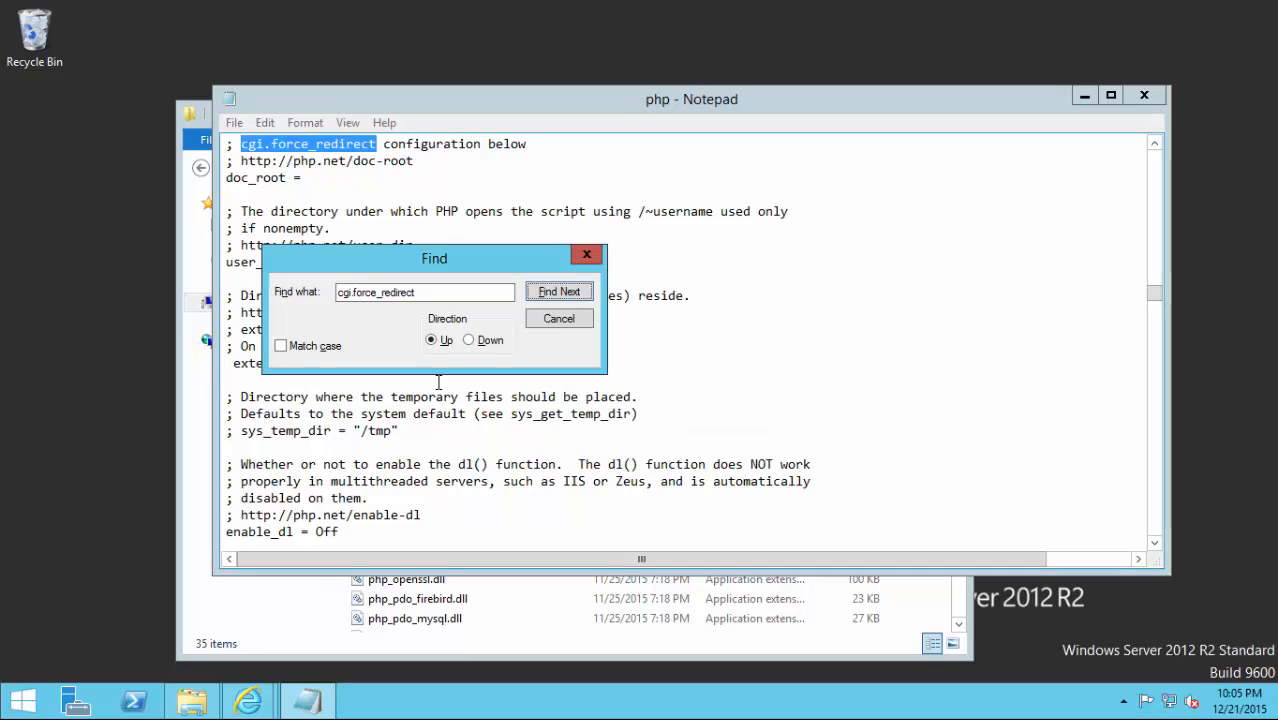
pyautogui.click(469, 340)
pyautogui.click(557, 293)
pyautogui.click(557, 292)
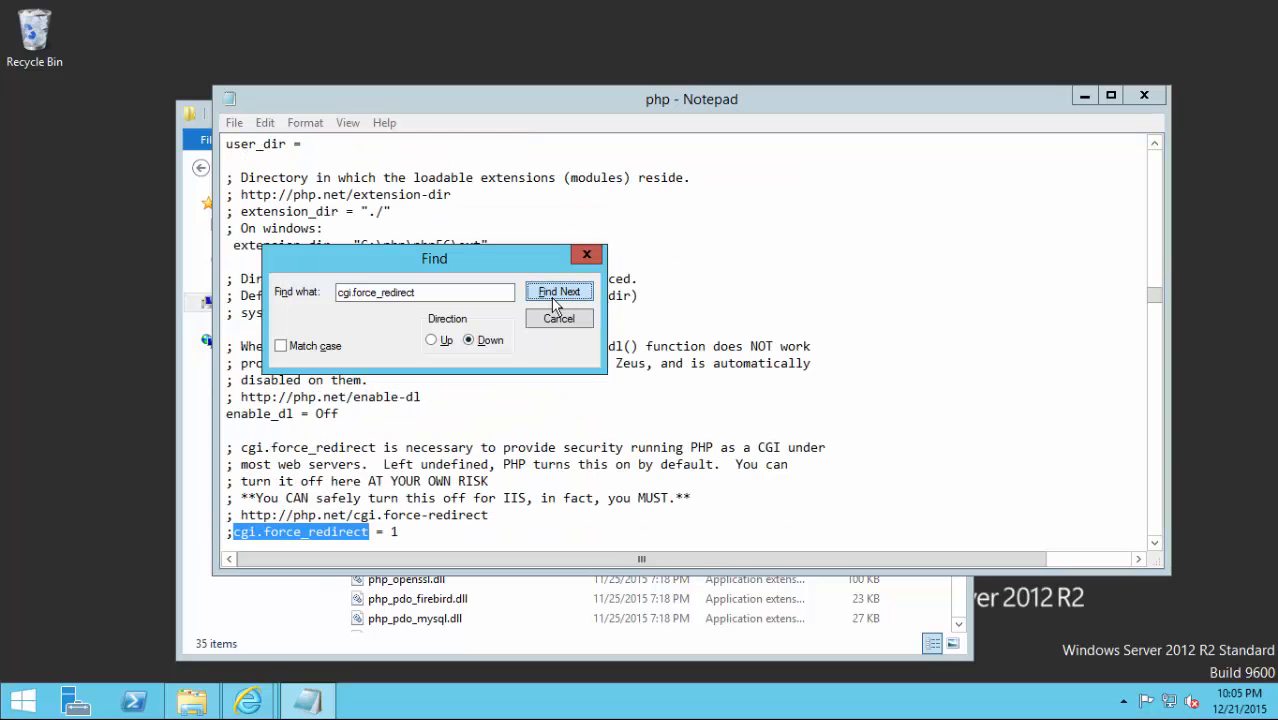
# Remove the semicolon from cgi.force_redirect and change its value from 1 to 0.
pyautogui.click(422, 532)
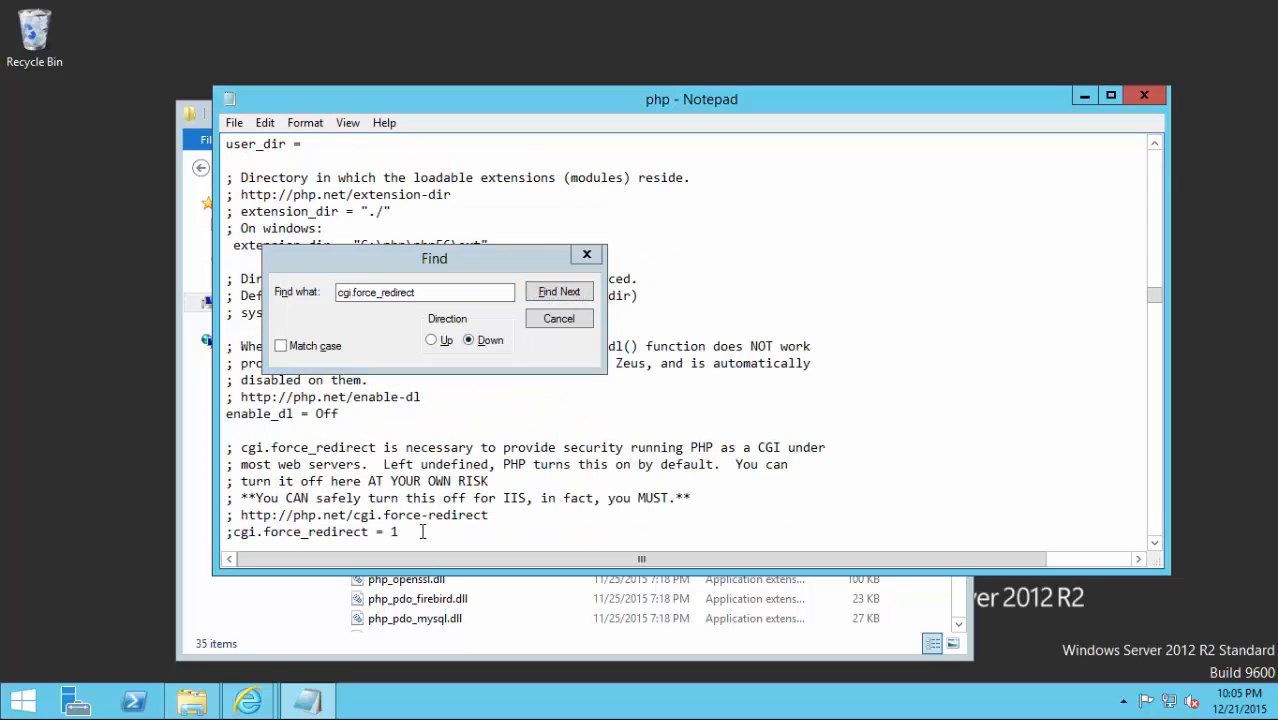
pyautogui.press('Home')
pyautogui.press('Delete')
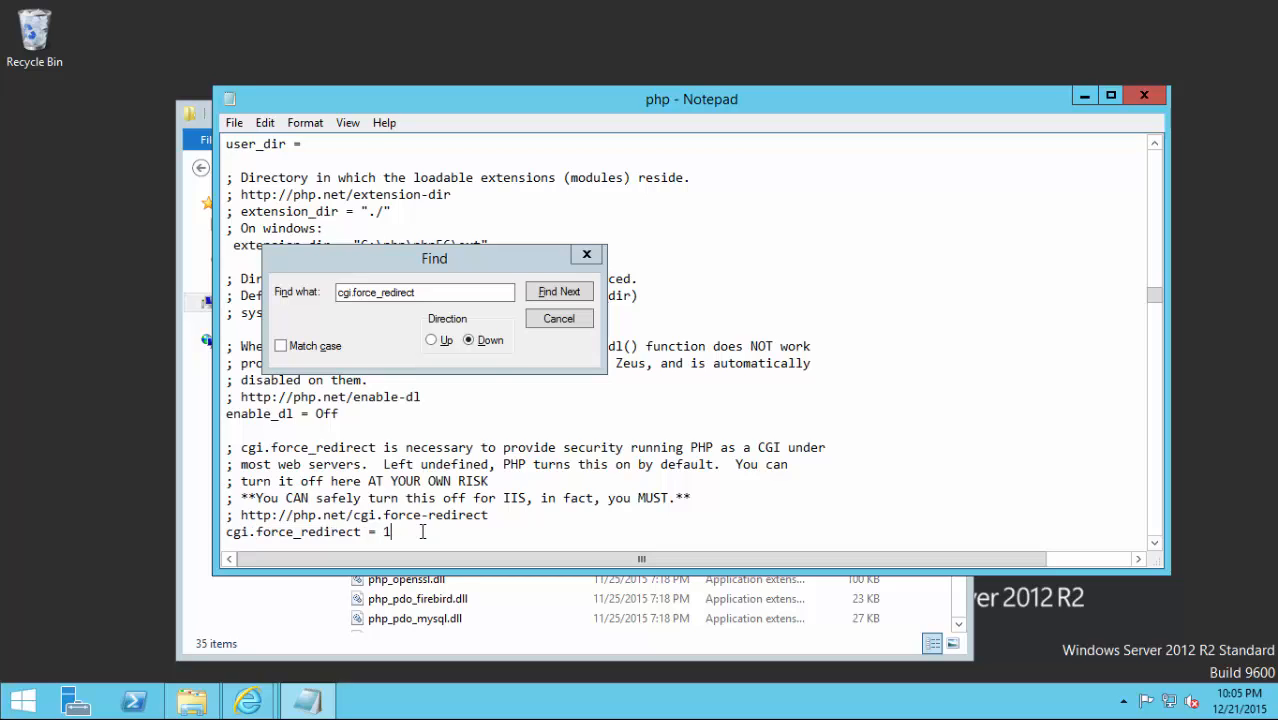
pyautogui.press('BackSpace')
pyautogui.write('0')
pyautogui.click(409, 533)
pyautogui.click(483, 288)
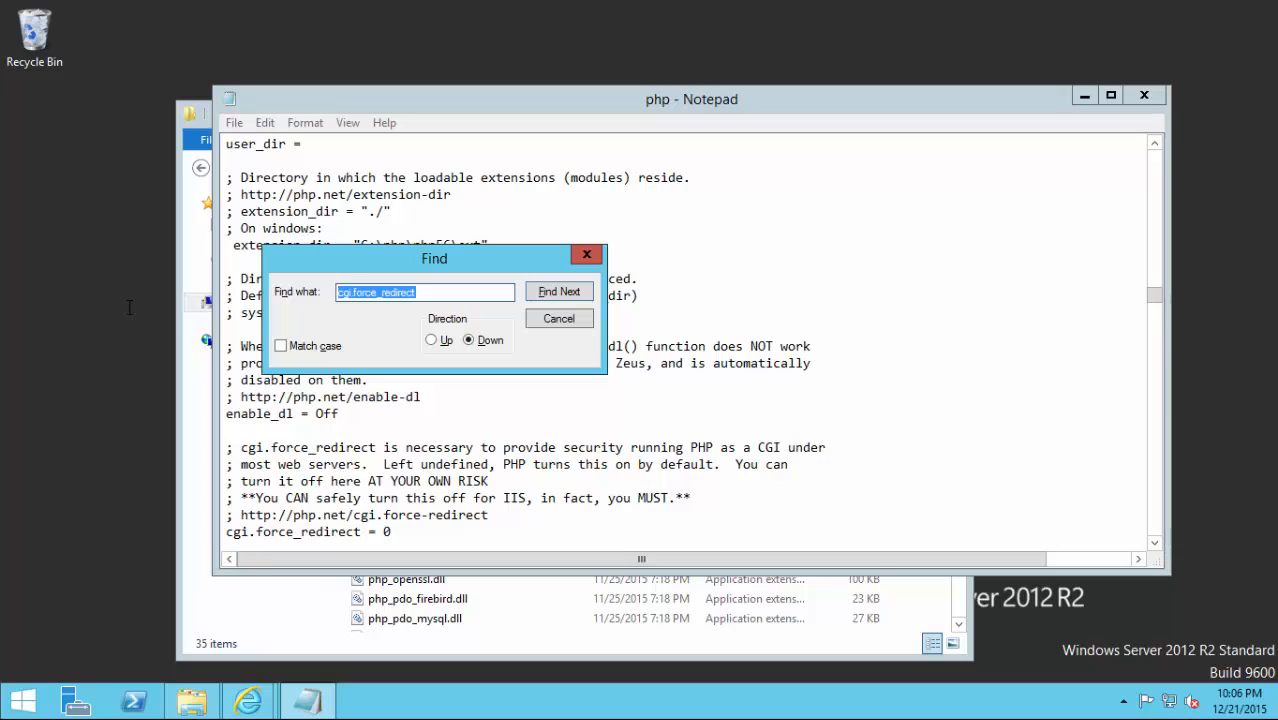
# Find the cgi.fix_pathinfo line and delete its leading semicolon, keeping the value 1.
pyautogui.write('cg')
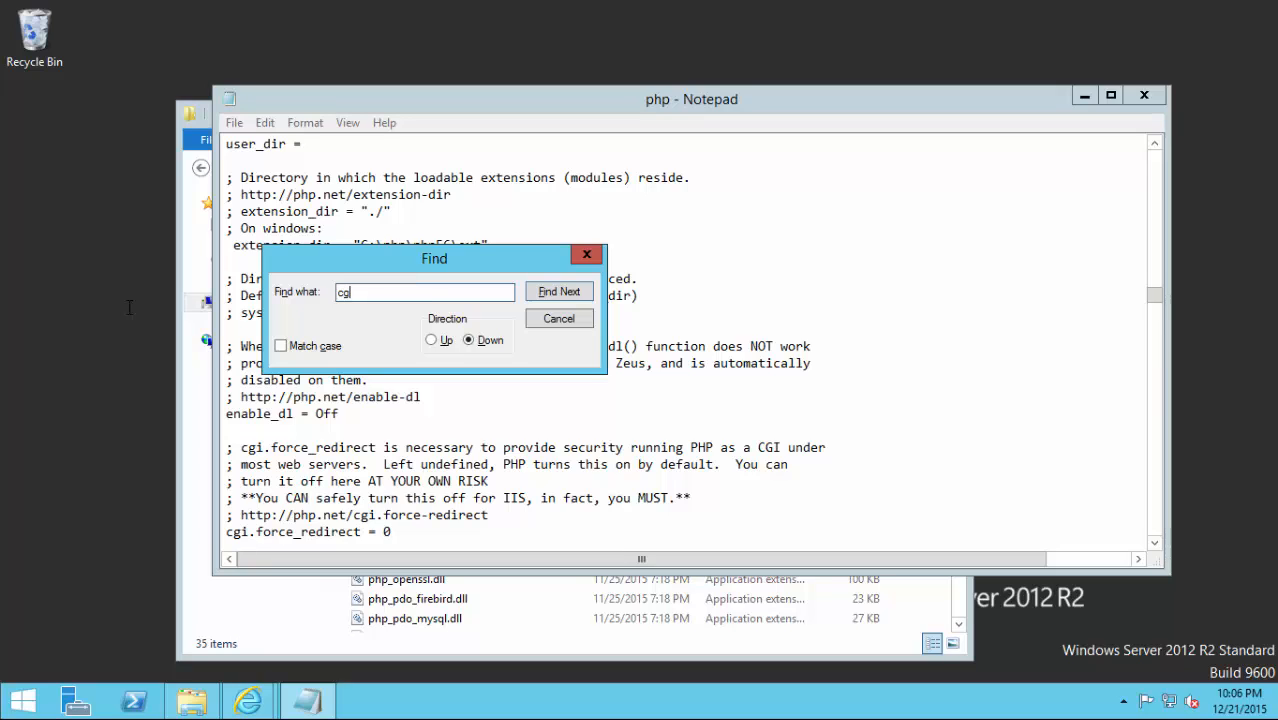
pyautogui.write('i.fix_pathinfo')
pyautogui.click(545, 296)
pyautogui.click(555, 292)
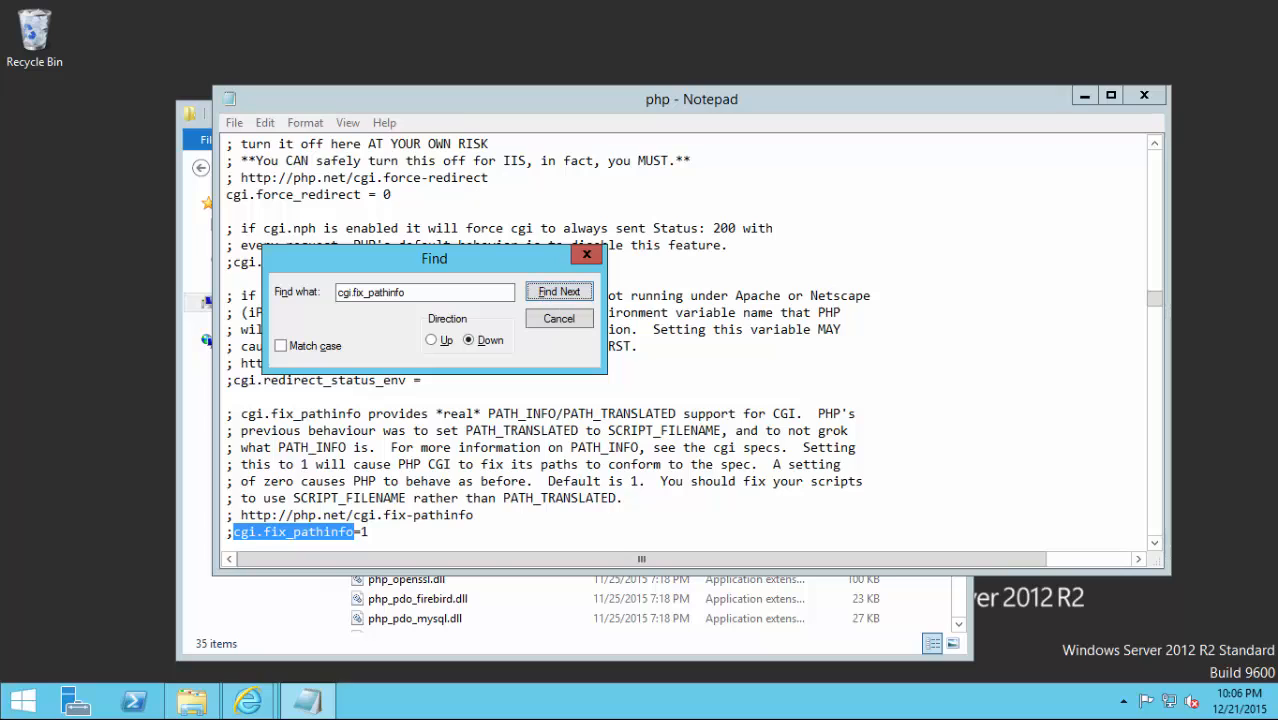
pyautogui.click(395, 535)
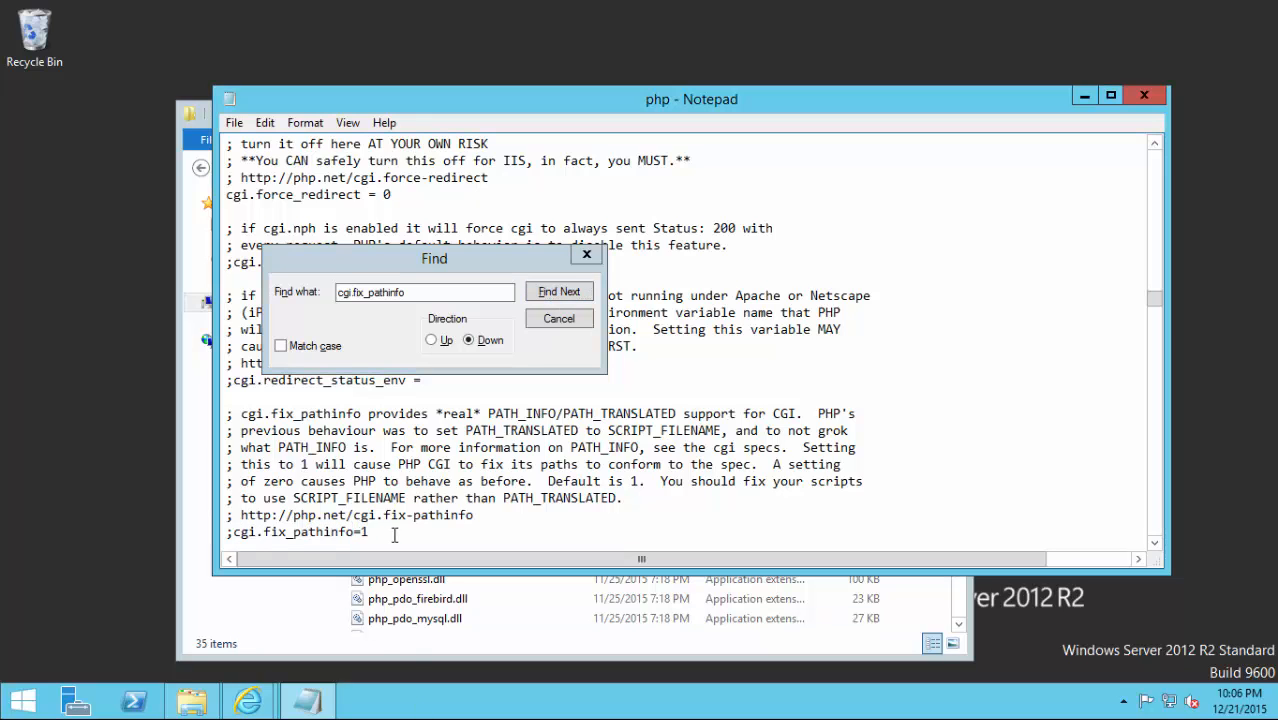
pyautogui.press('Home')
pyautogui.press('Delete')
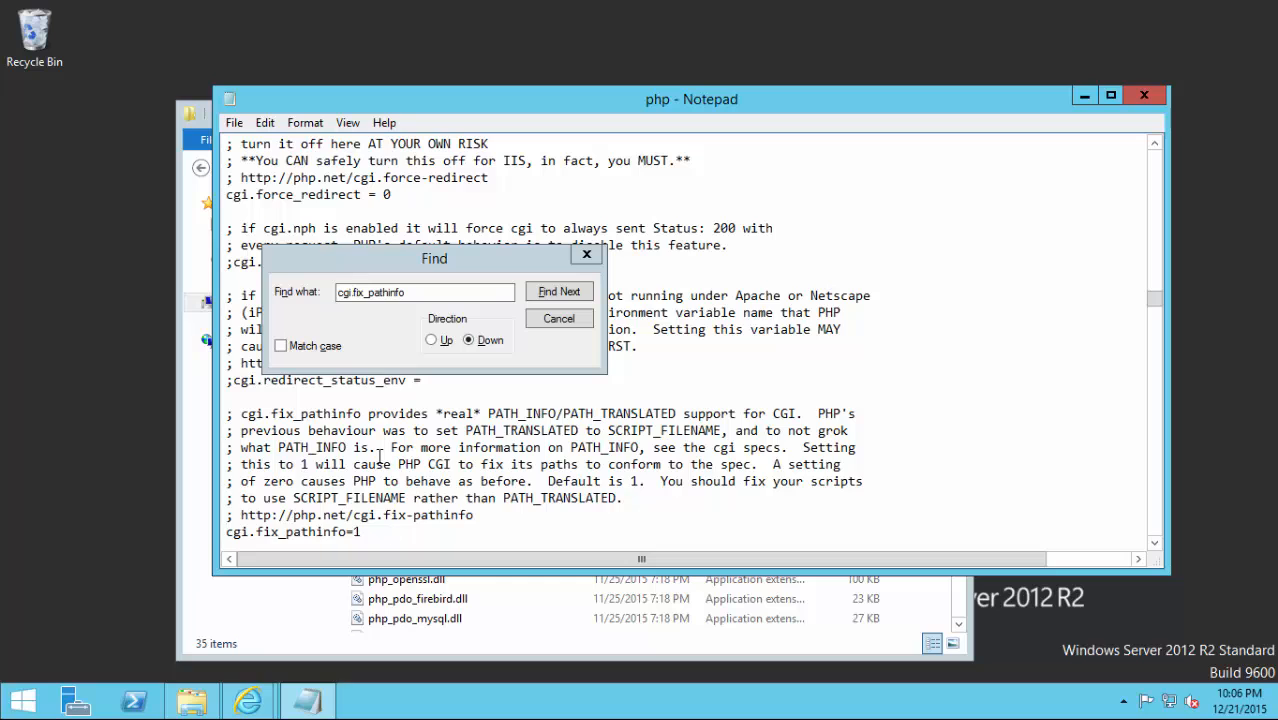
pyautogui.moveTo(412, 296); pyautogui.dragTo(164, 312)
# Find fastcgi.impersonate = 1 and delete its leading semicolon so impersonation is enabled.
pyautogui.write('fast')
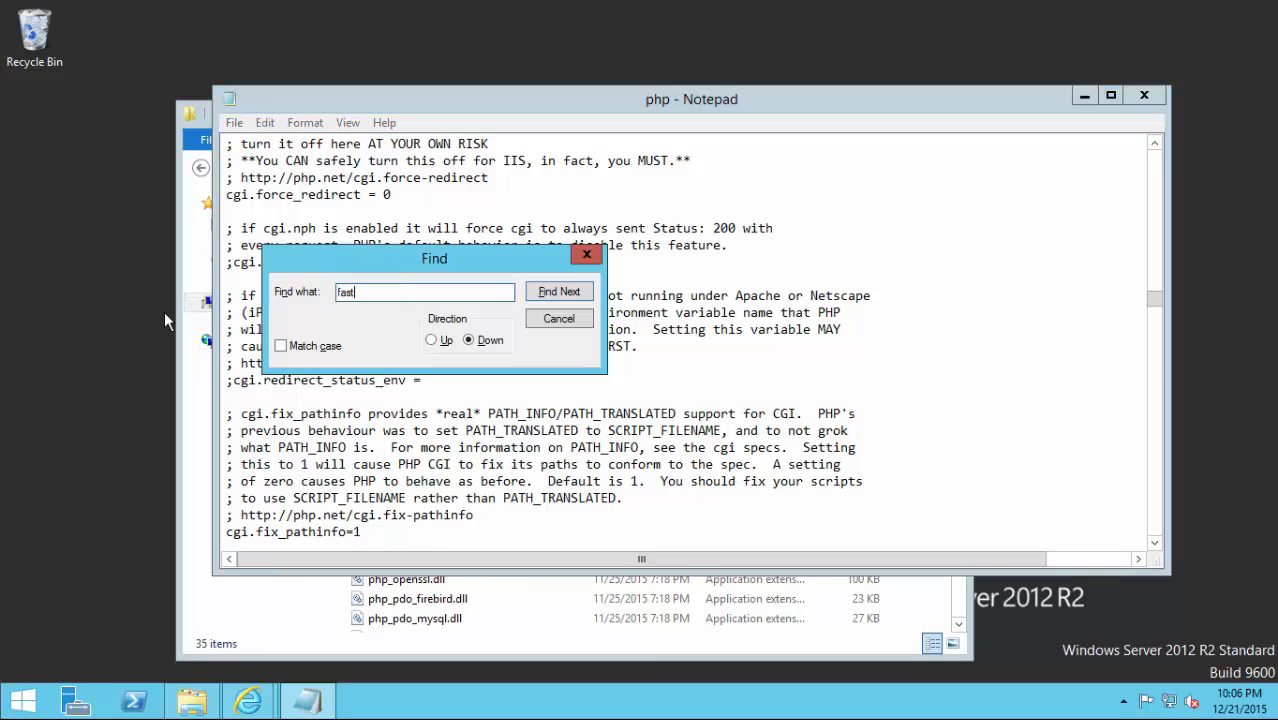
pyautogui.write('cgi.impersonate')
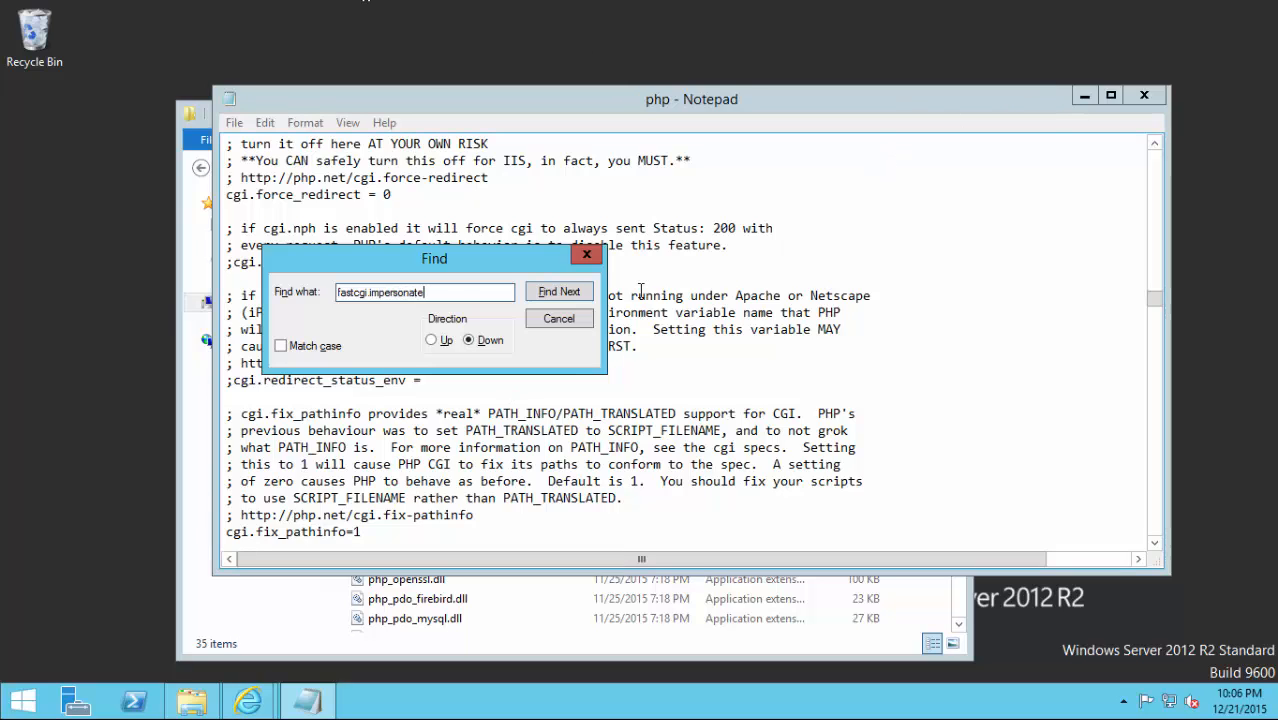
pyautogui.click(558, 292)
pyautogui.click(566, 292)
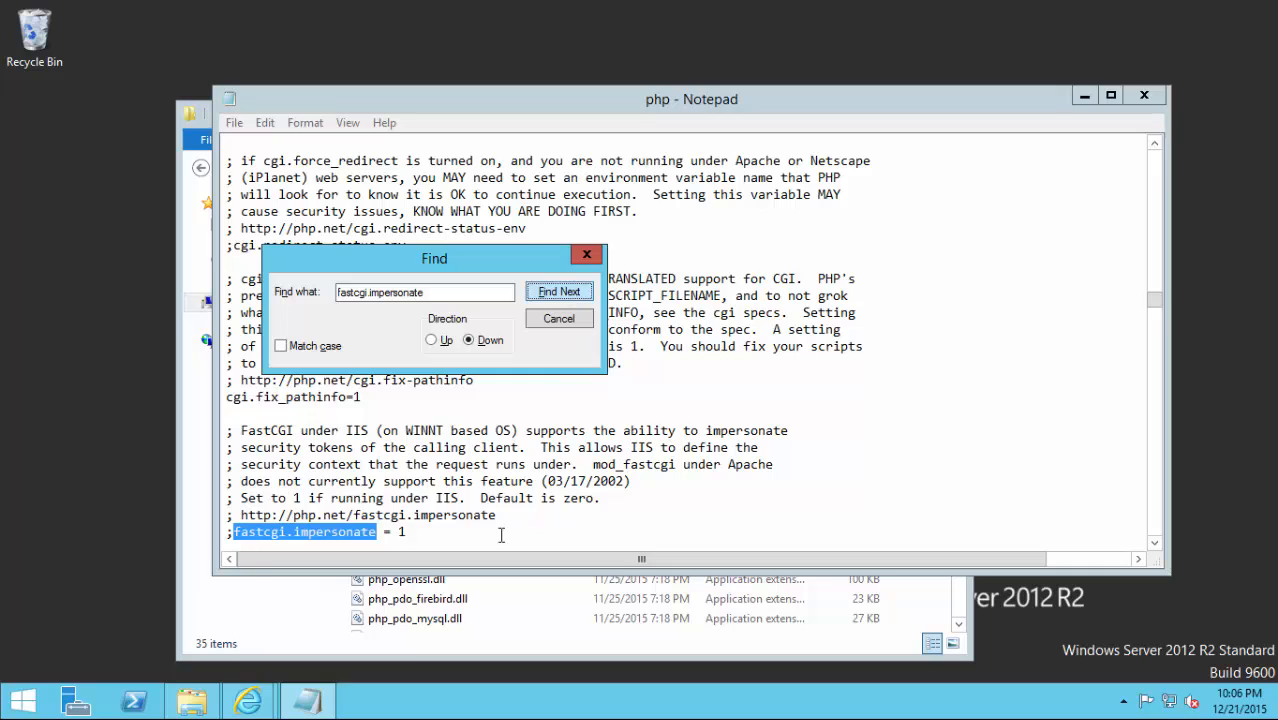
pyautogui.click(484, 532)
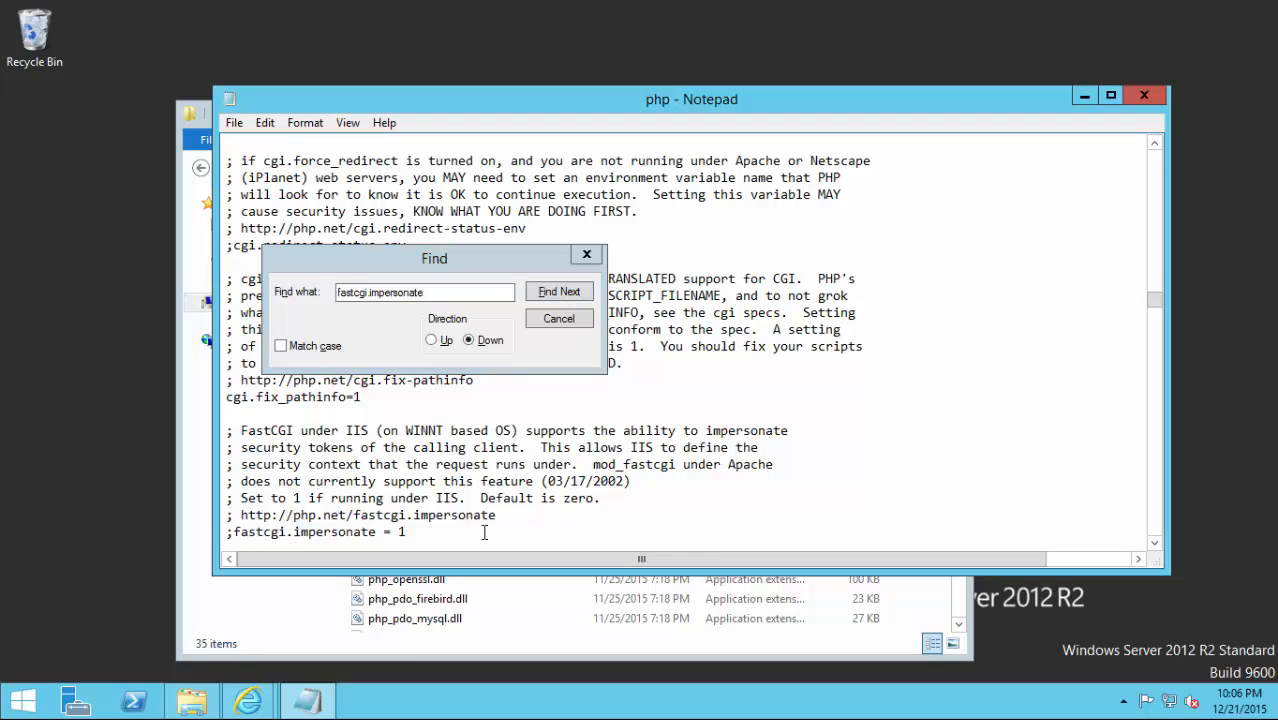
pyautogui.press('Home')
pyautogui.press('Delete')
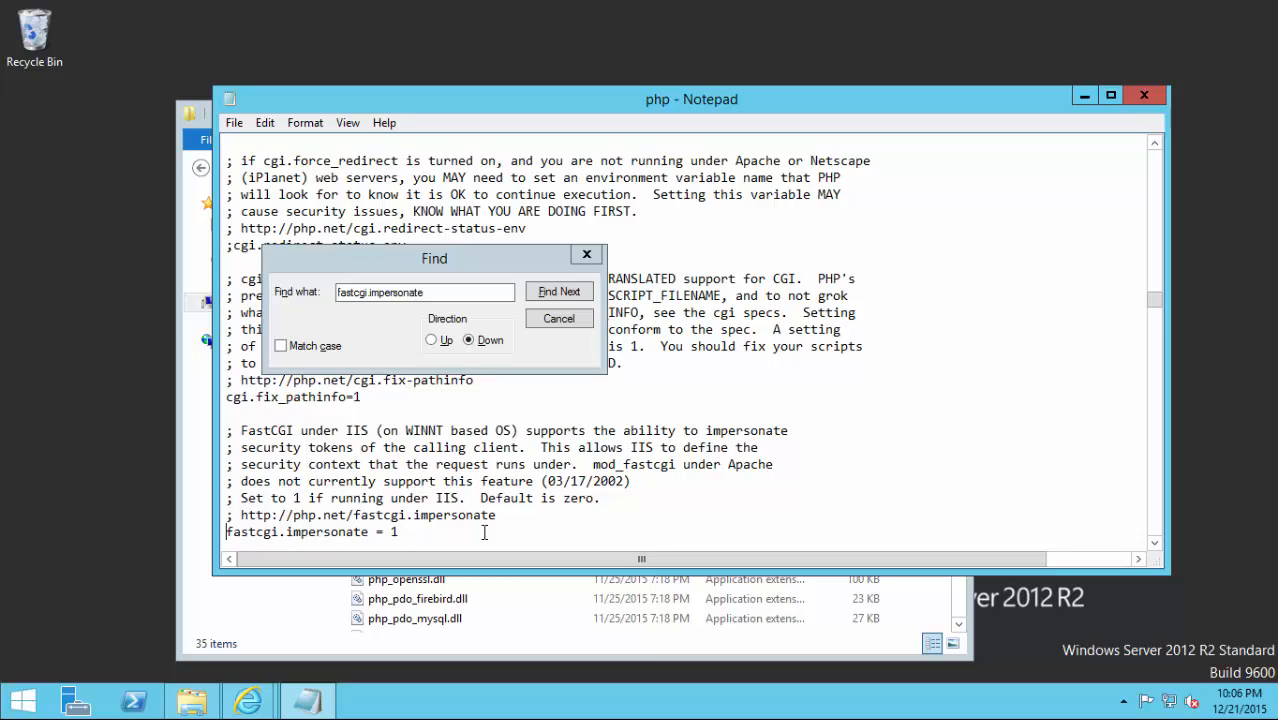
pyautogui.doubleClick(462, 292)
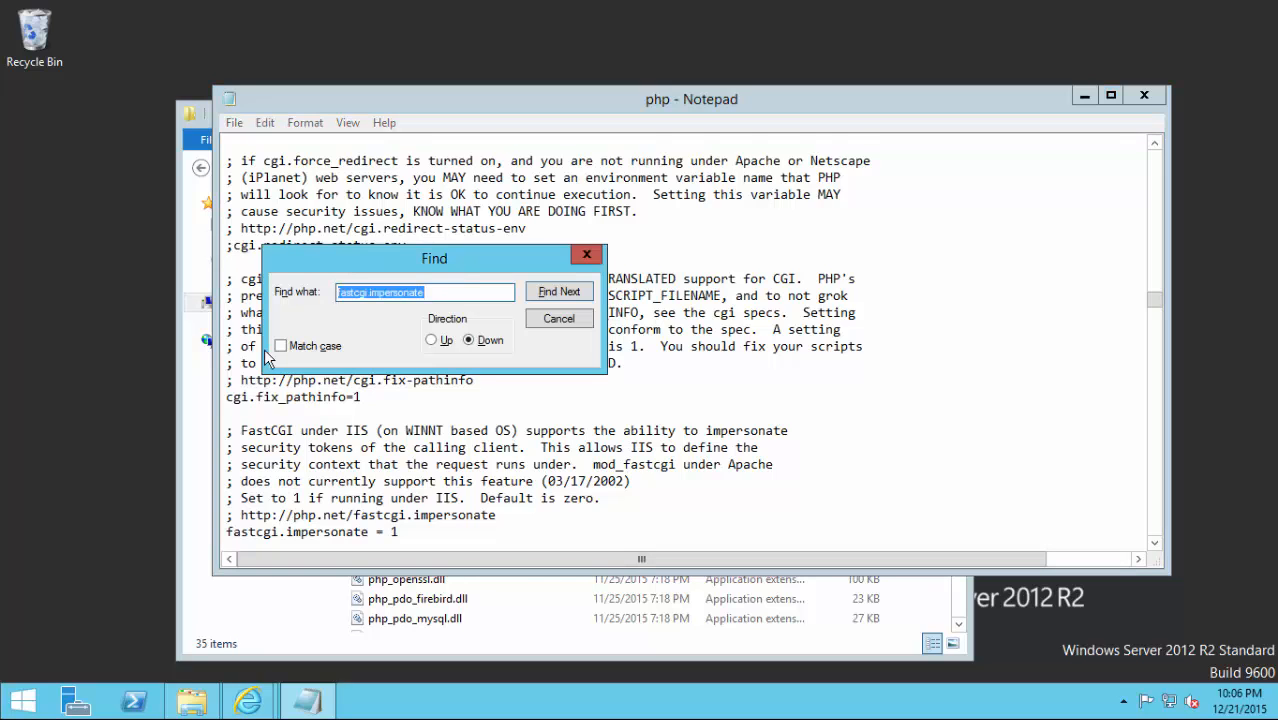
# Search for fastcgi.logging and delete the semicolon before fastcgi.logging = 0.
pyautogui.press('End')
pyautogui.press('BackSpace')
pyautogui.press('BackSpace')
pyautogui.press('BackSpace')
pyautogui.press('BackSpace')
pyautogui.press('BackSpace')
pyautogui.press('BackSpace')
pyautogui.press('BackSpace')
pyautogui.press('BackSpace')
pyautogui.press('BackSpace')
pyautogui.press('BackSpace')
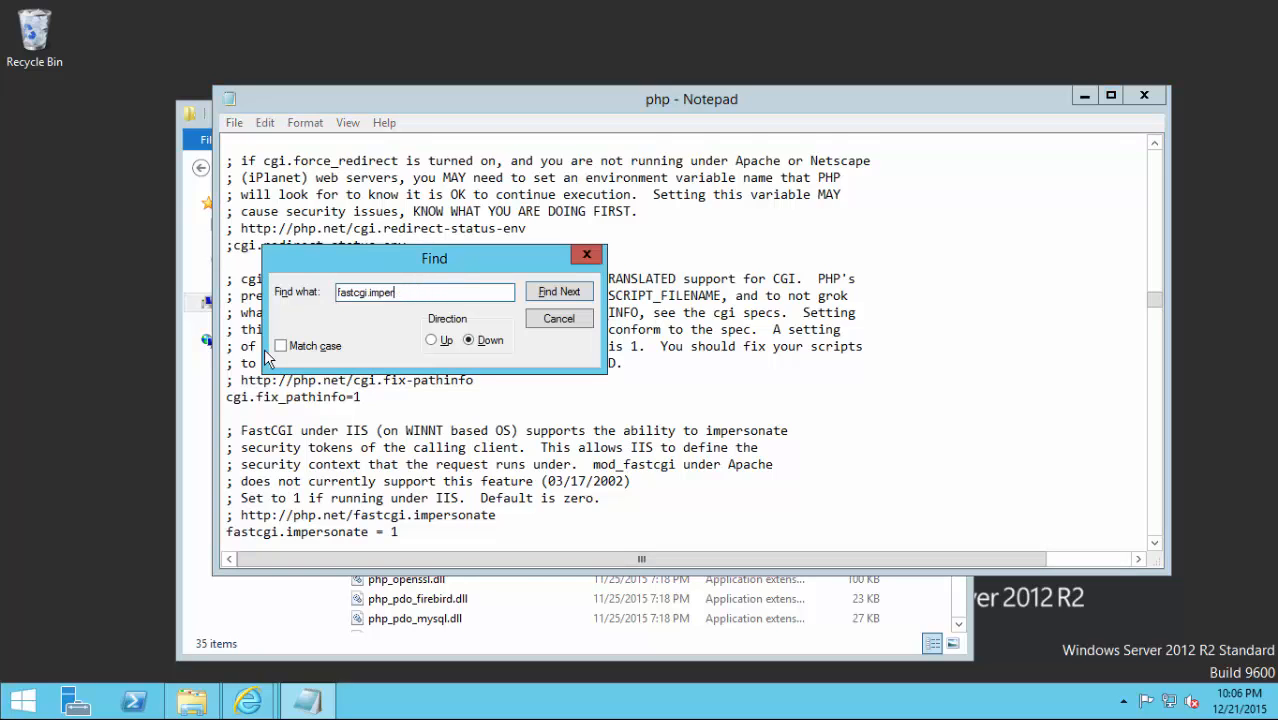
pyautogui.press('BackSpace')
pyautogui.write('logging')
pyautogui.click(575, 298)
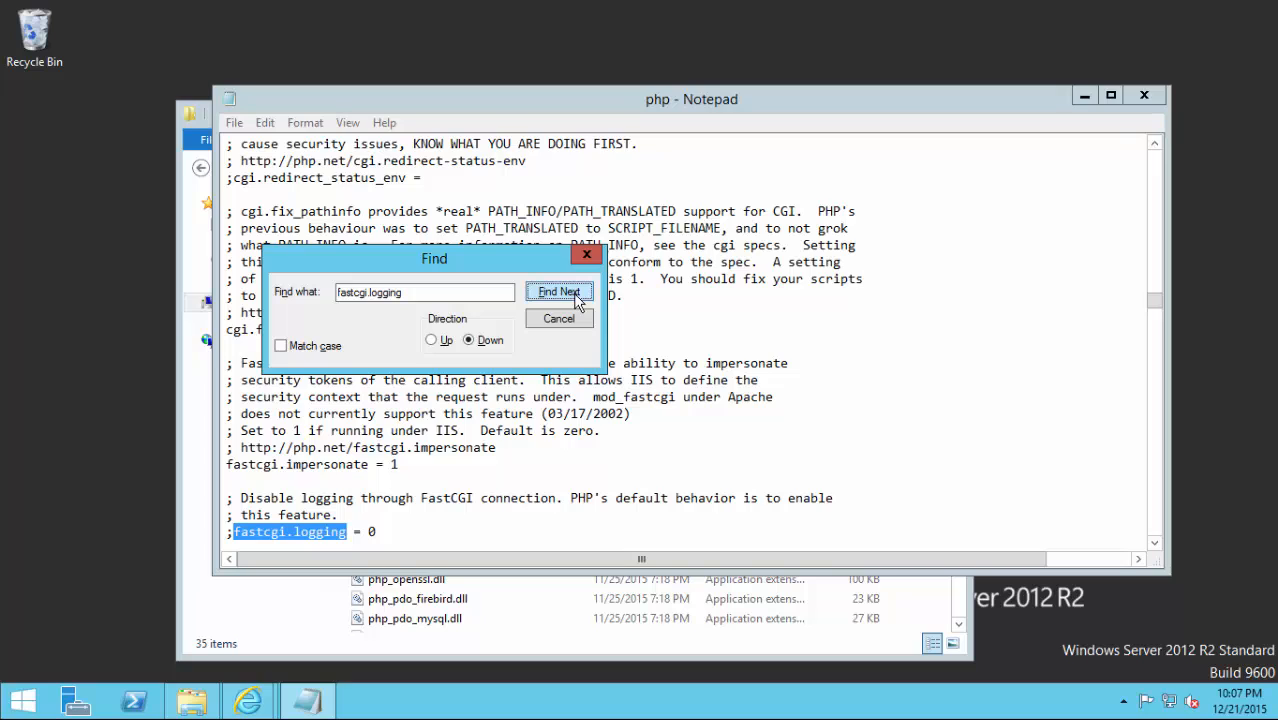
pyautogui.click(476, 518)
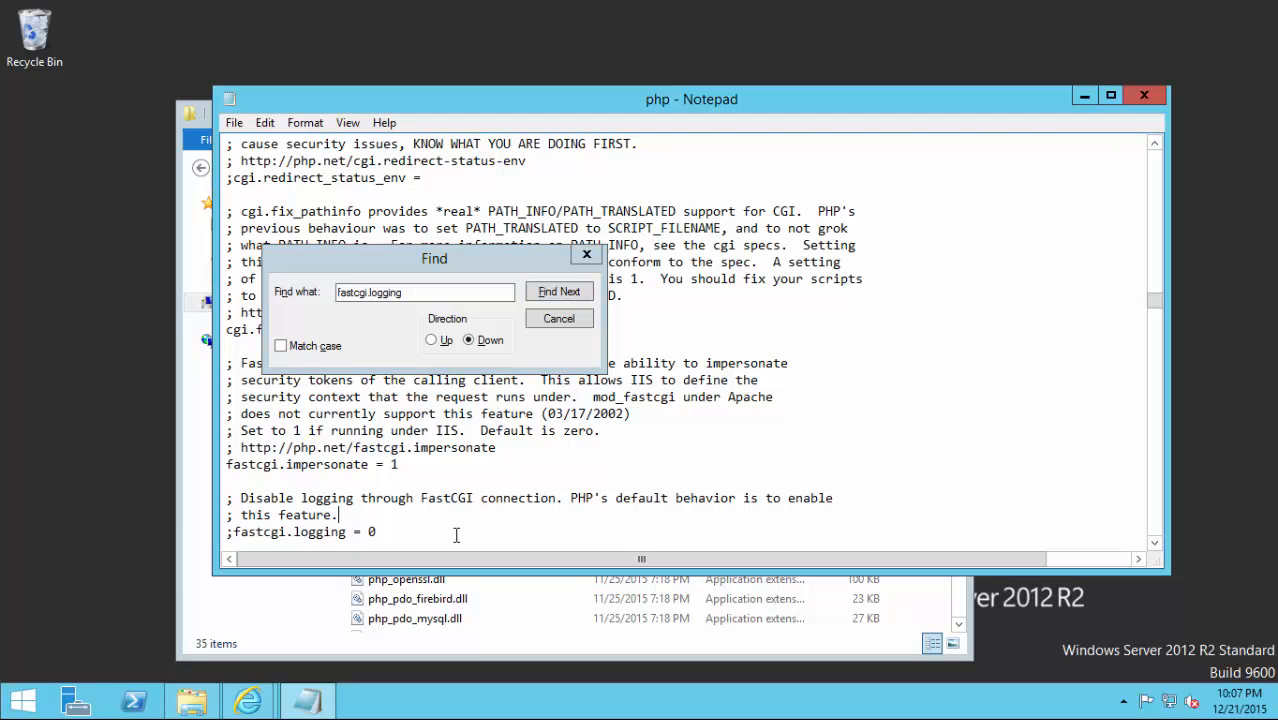
pyautogui.press('Home')
pyautogui.press('Delete')
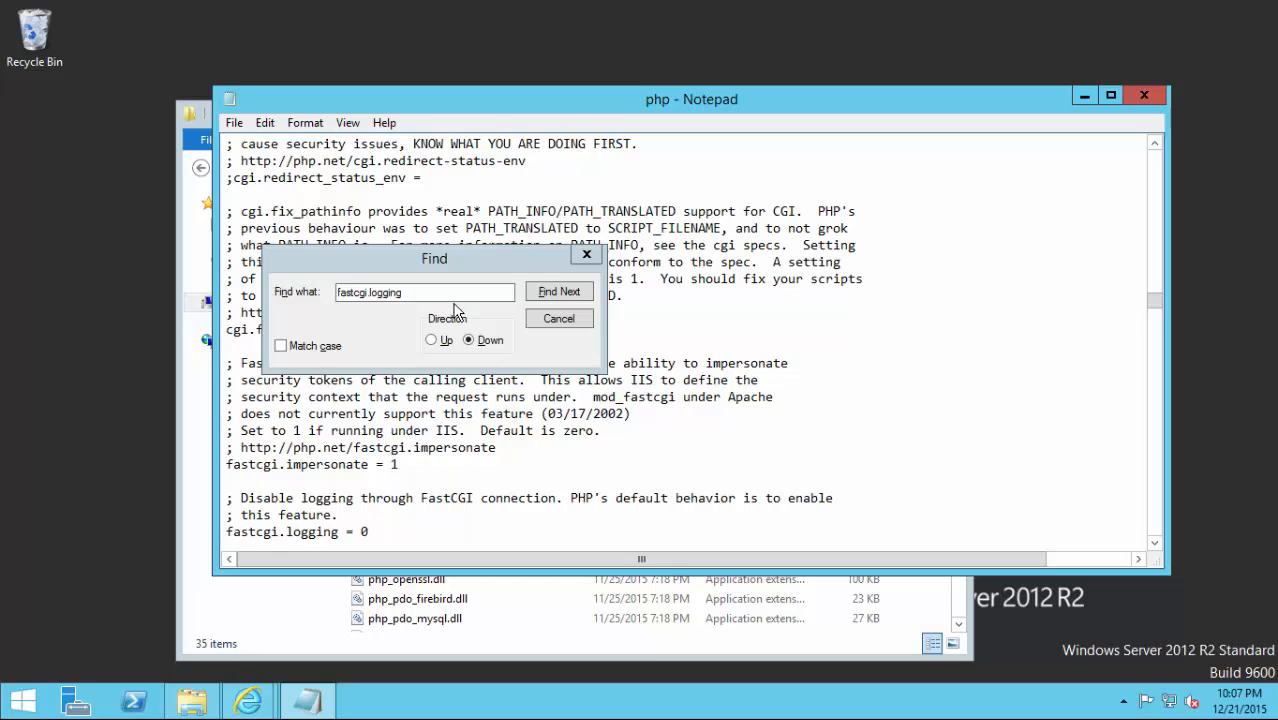
# Replace the search term with max_execution_time.
pyautogui.click(413, 292)
pyautogui.moveTo(413, 292); pyautogui.dragTo(168, 300)
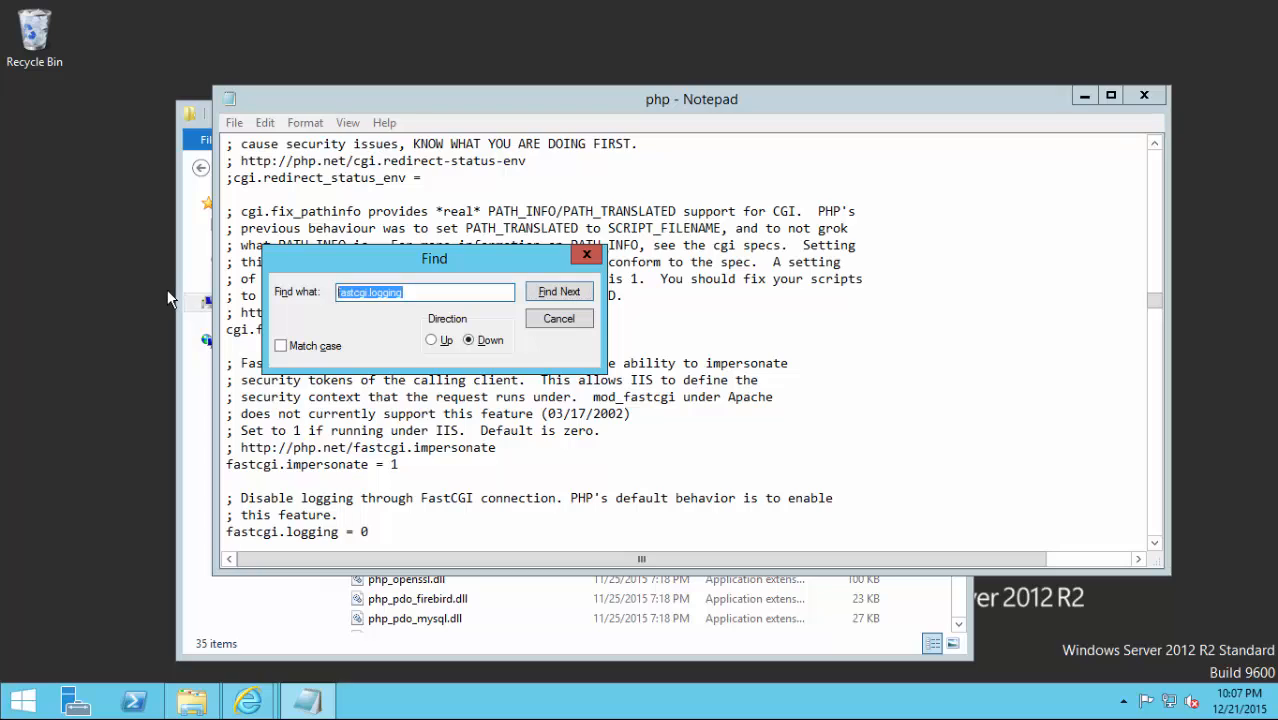
pyautogui.write('max_execution_time')
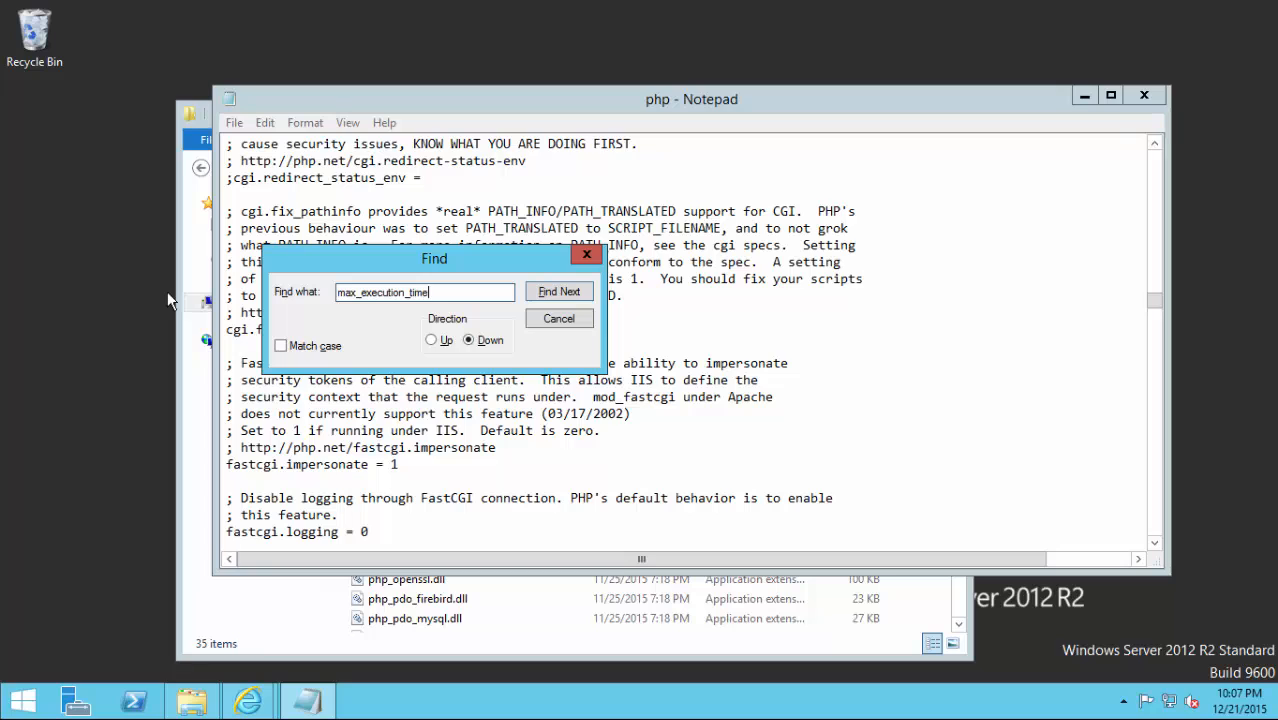
# Find max_execution_time by searching upward and change its value from 30 to 300.
pyautogui.click(530, 295)
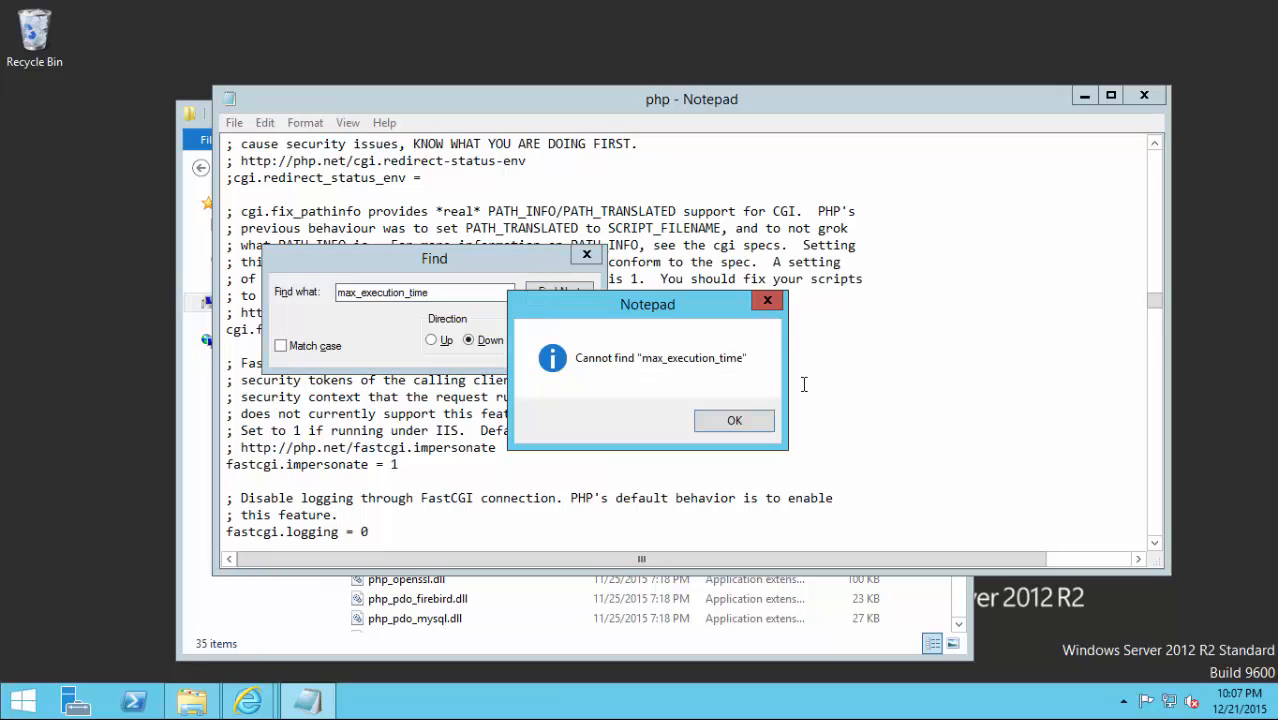
pyautogui.click(761, 431)
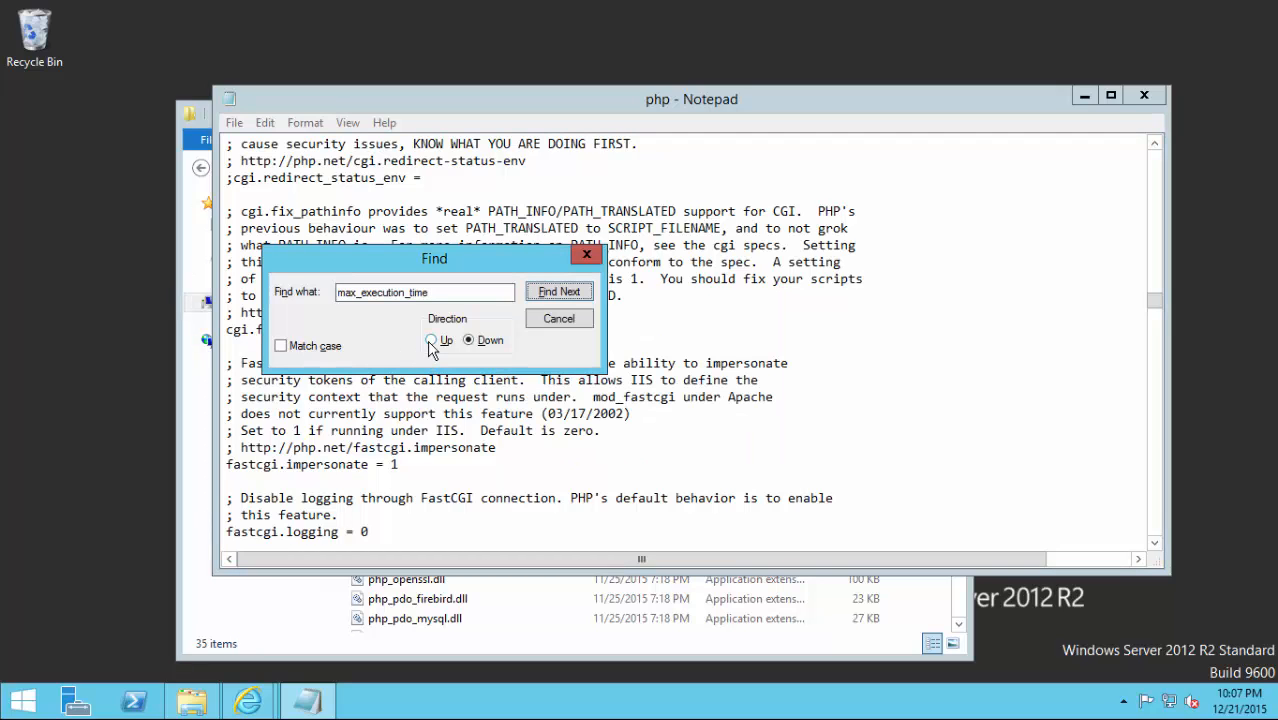
pyautogui.click(431, 340)
pyautogui.click(578, 292)
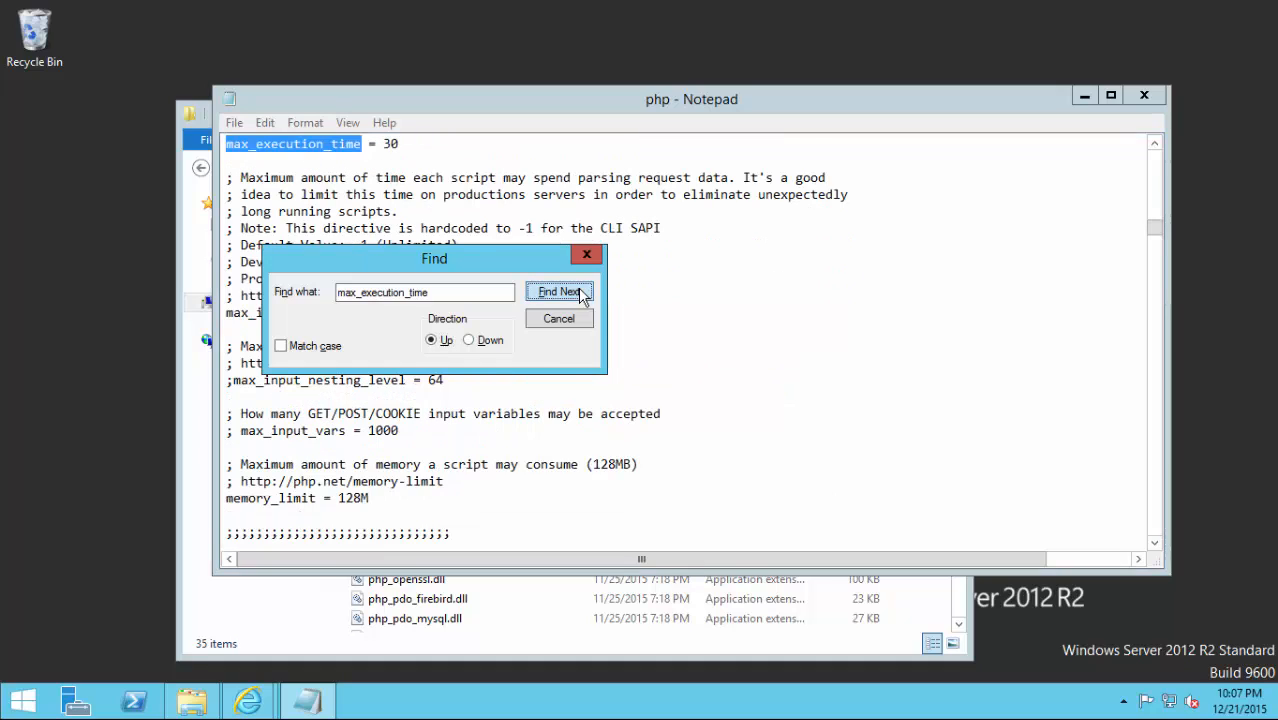
pyautogui.click(422, 143)
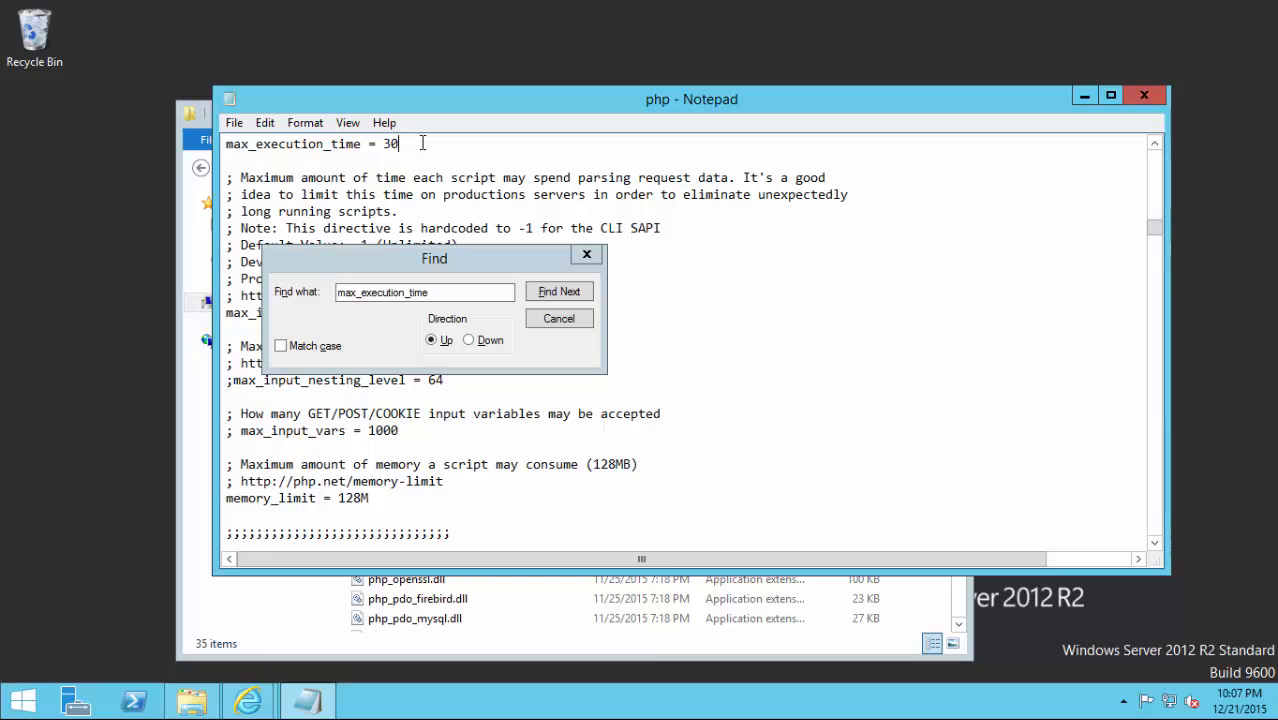
pyautogui.write('0')
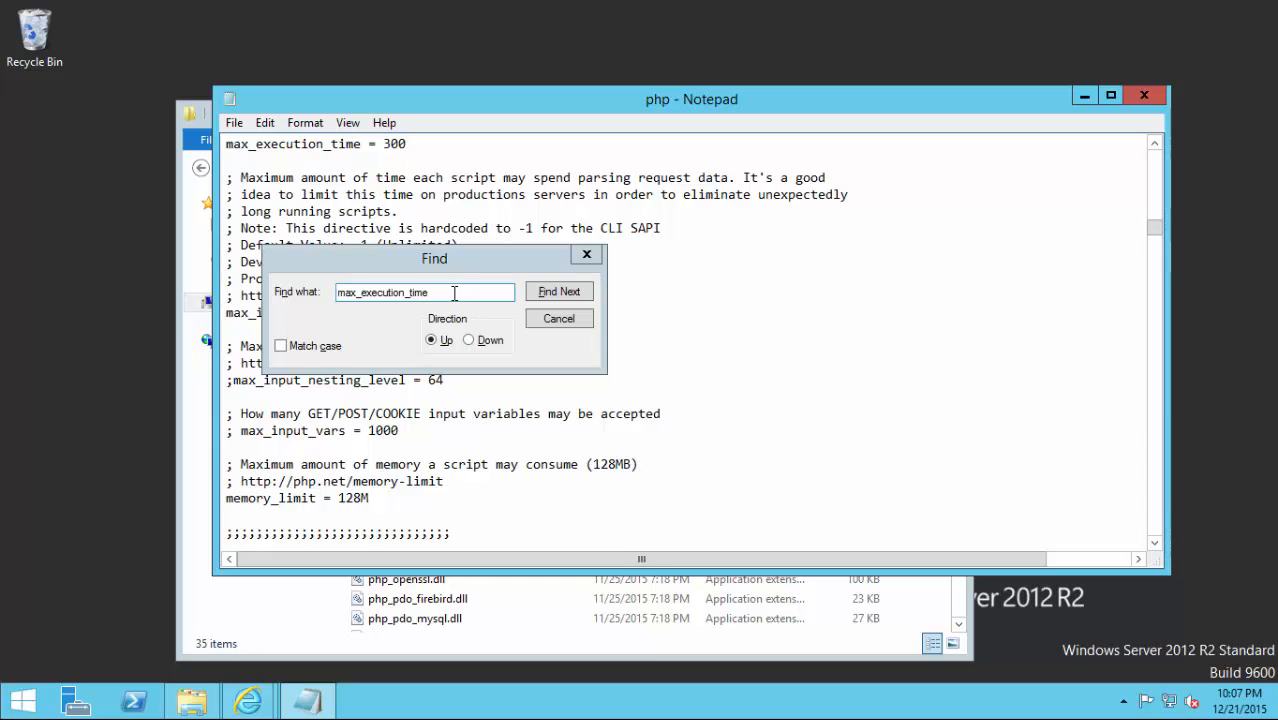
# Replace max_execution_time with date.timezone as Notepad's Find search term.
pyautogui.moveTo(453, 293); pyautogui.dragTo(59, 321)
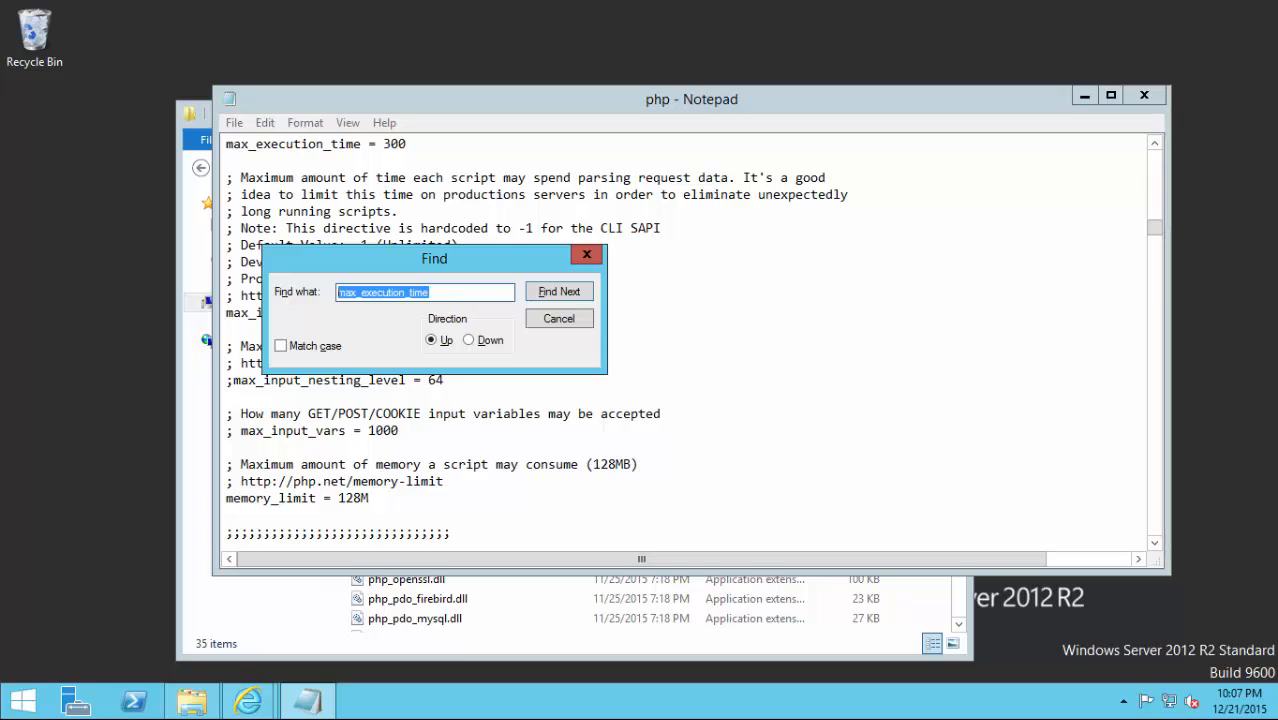
pyautogui.click(465, 296)
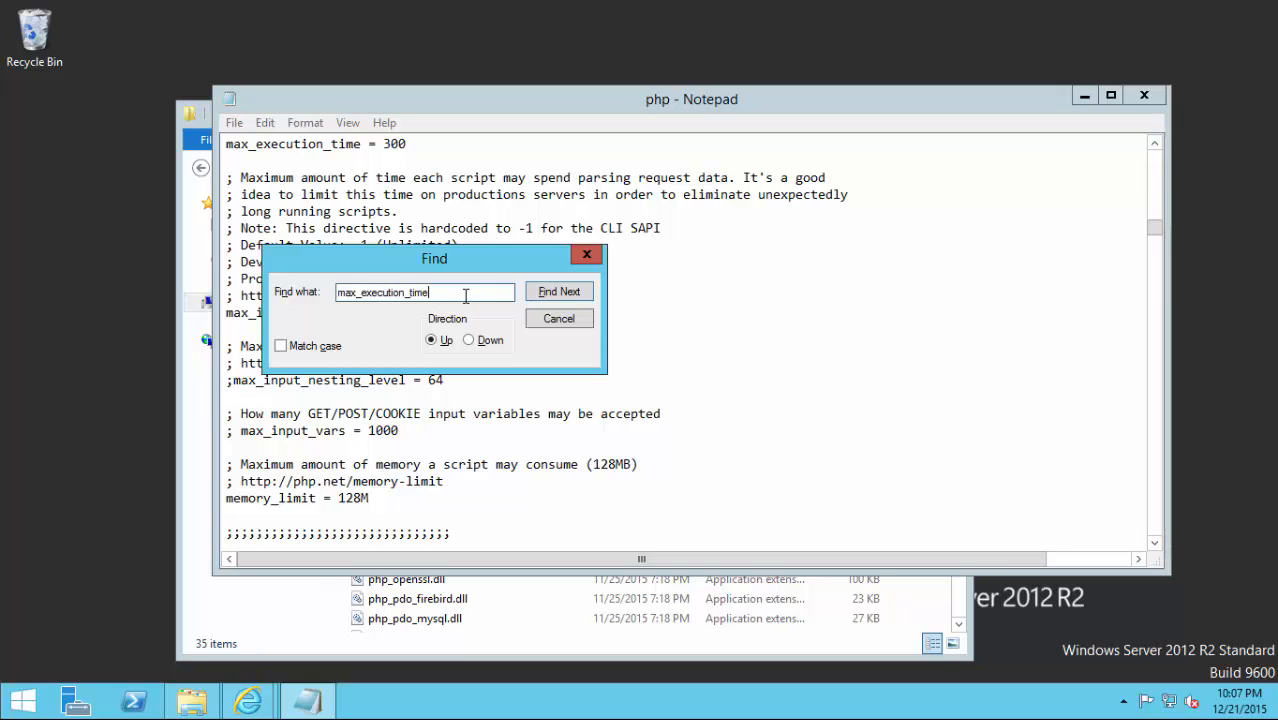
pyautogui.press('Home')
pyautogui.write('date')
pyautogui.press('Delete')
pyautogui.press('Delete')
pyautogui.press('Delete')
pyautogui.press('Delete')
pyautogui.press('Delete')
pyautogui.press('Delete')
pyautogui.press('Delete')
pyautogui.press('Delete')
pyautogui.press('Delete')
pyautogui.press('Delete')
pyautogui.press('Delete')
pyautogui.press('Delete')
pyautogui.press('Delete')
pyautogui.press('Delete')
pyautogui.press('Delete')
pyautogui.press('Delete')
pyautogui.press('Delete')
pyautogui.press('Delete')
pyautogui.write('.timezone')
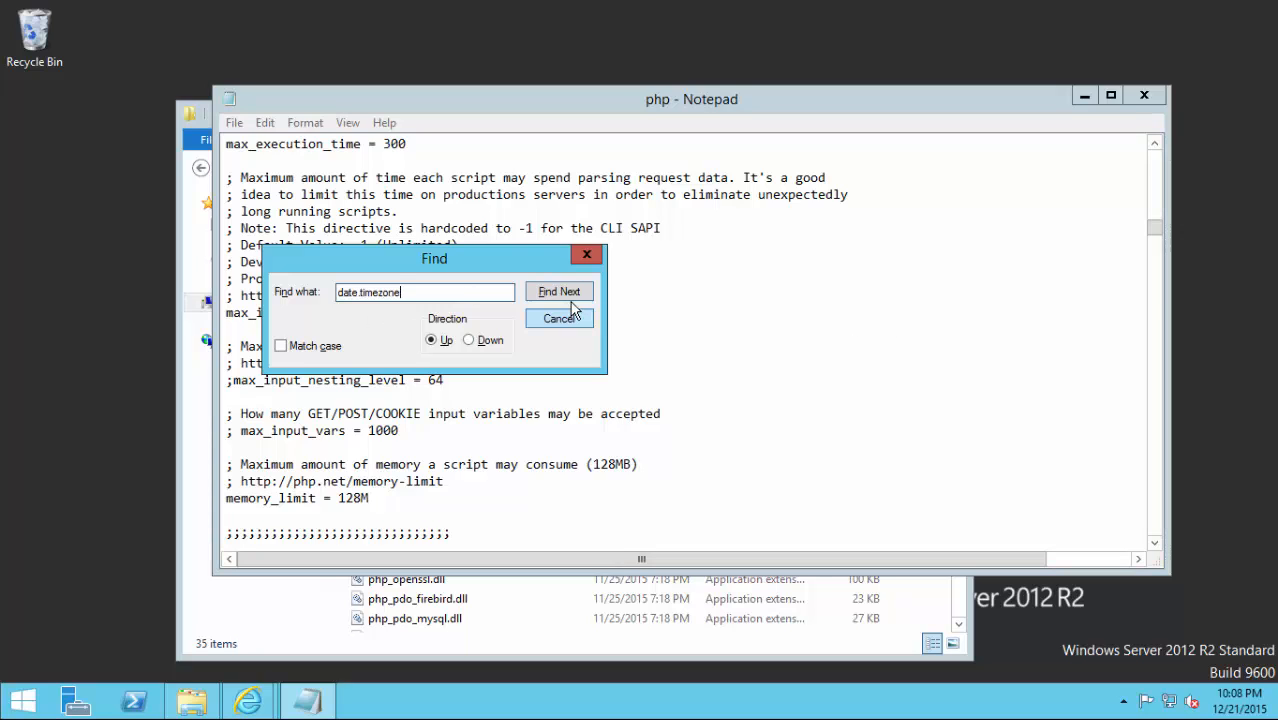
# Search downward through the php settings file to locate the date.timezone setting.
pyautogui.click(572, 300)
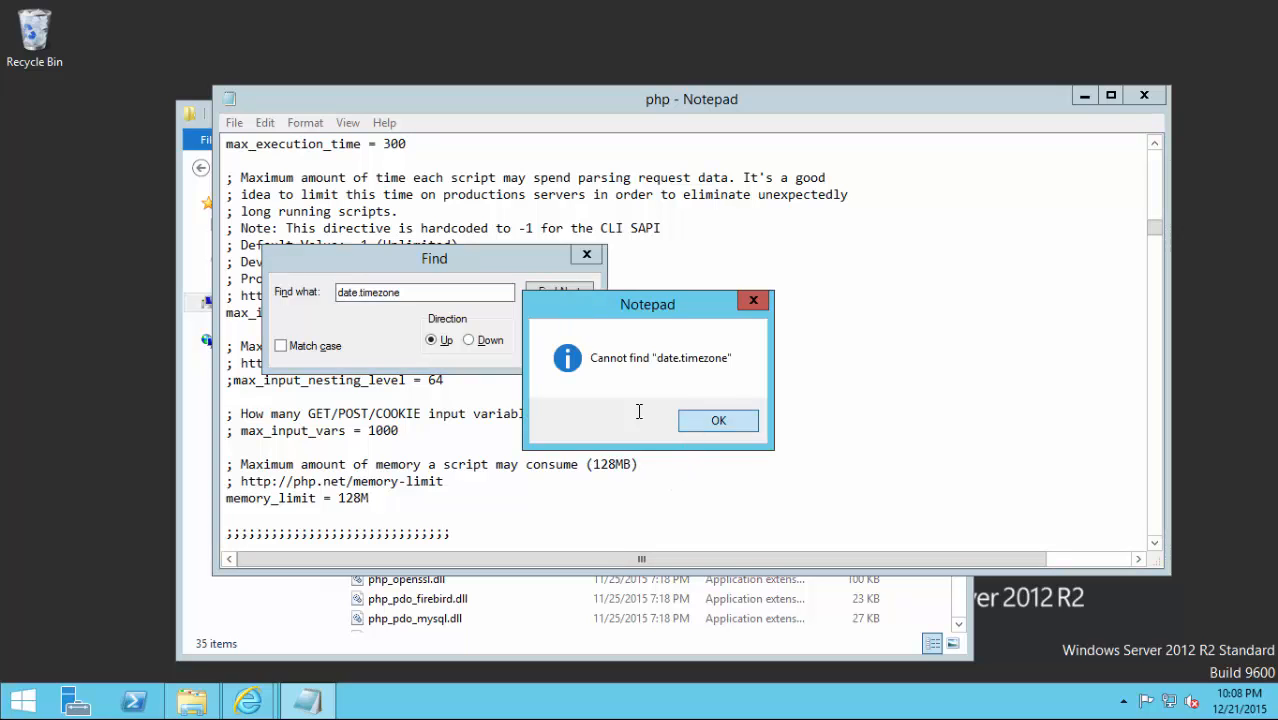
pyautogui.press('Return')
pyautogui.click(490, 341)
pyautogui.click(546, 297)
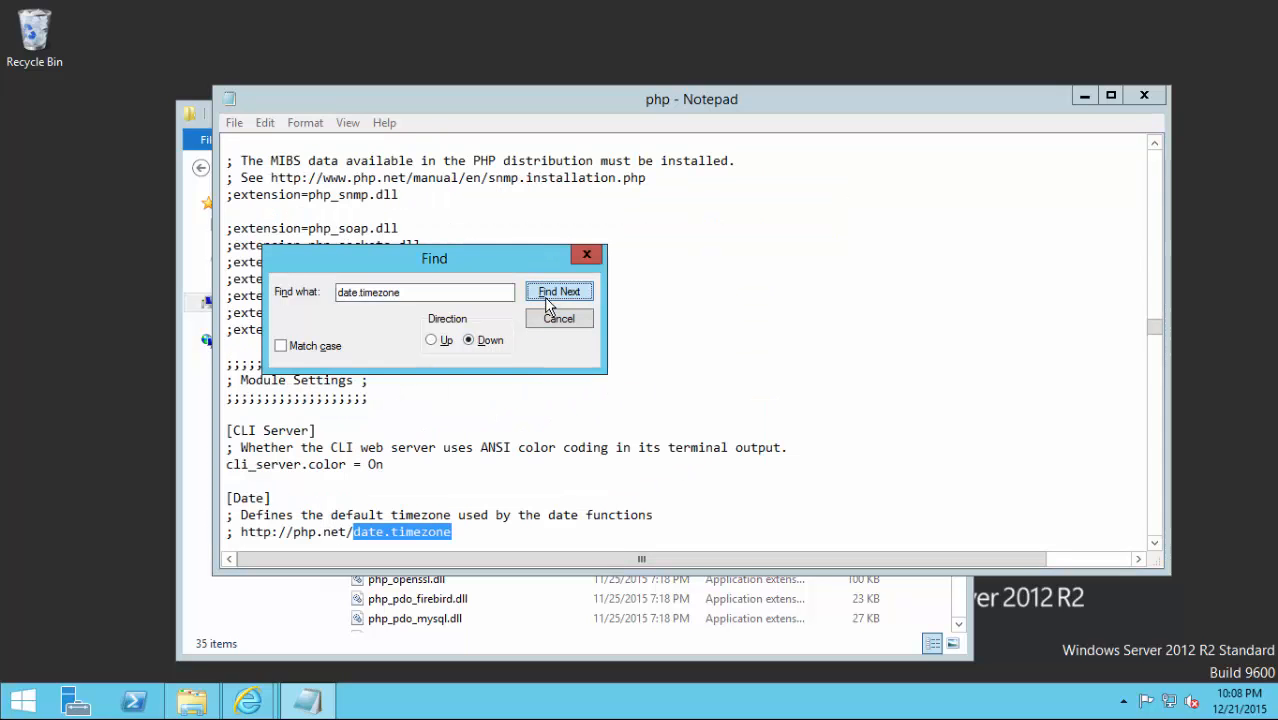
pyautogui.click(546, 297)
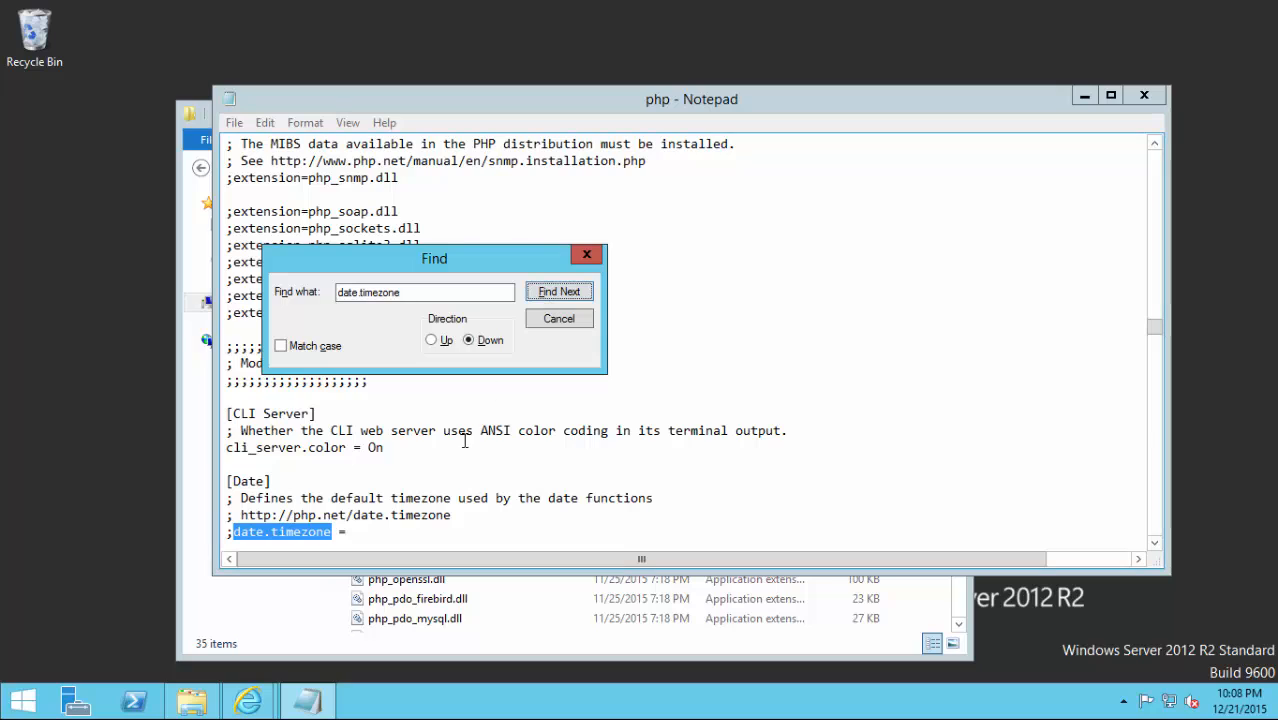
# Uncomment date.timezone and set its value to Europe/London.
pyautogui.click(391, 541)
pyautogui.click(370, 513)
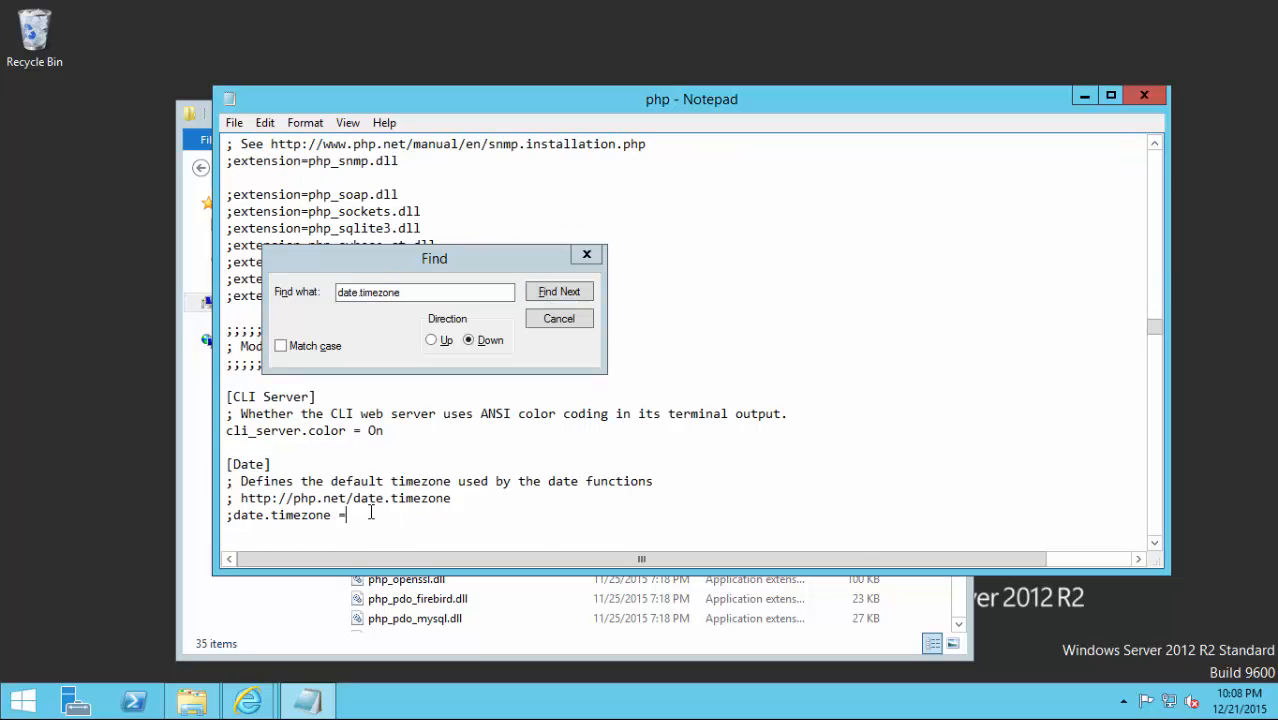
pyautogui.press('Home')
pyautogui.press('Delete')
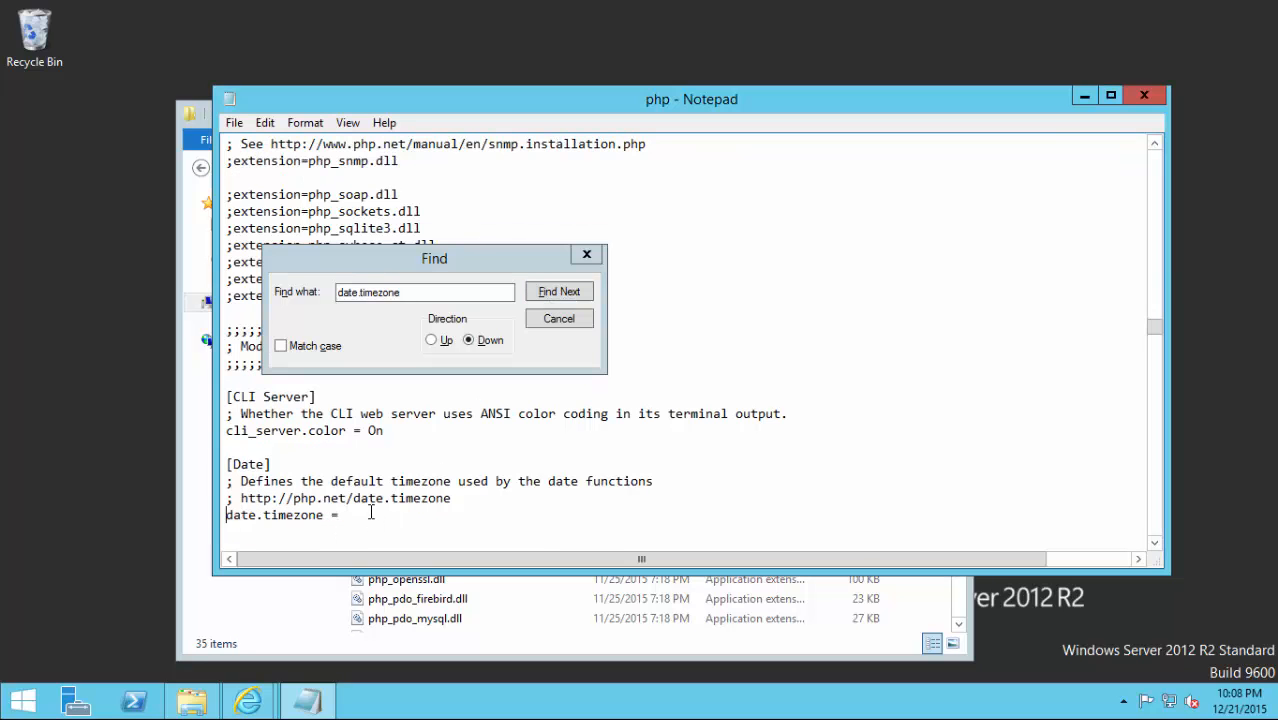
pyautogui.press('End')
pyautogui.write('Europe/London')
# Save the php settings file and close Notepad.
pyautogui.click(587, 254)
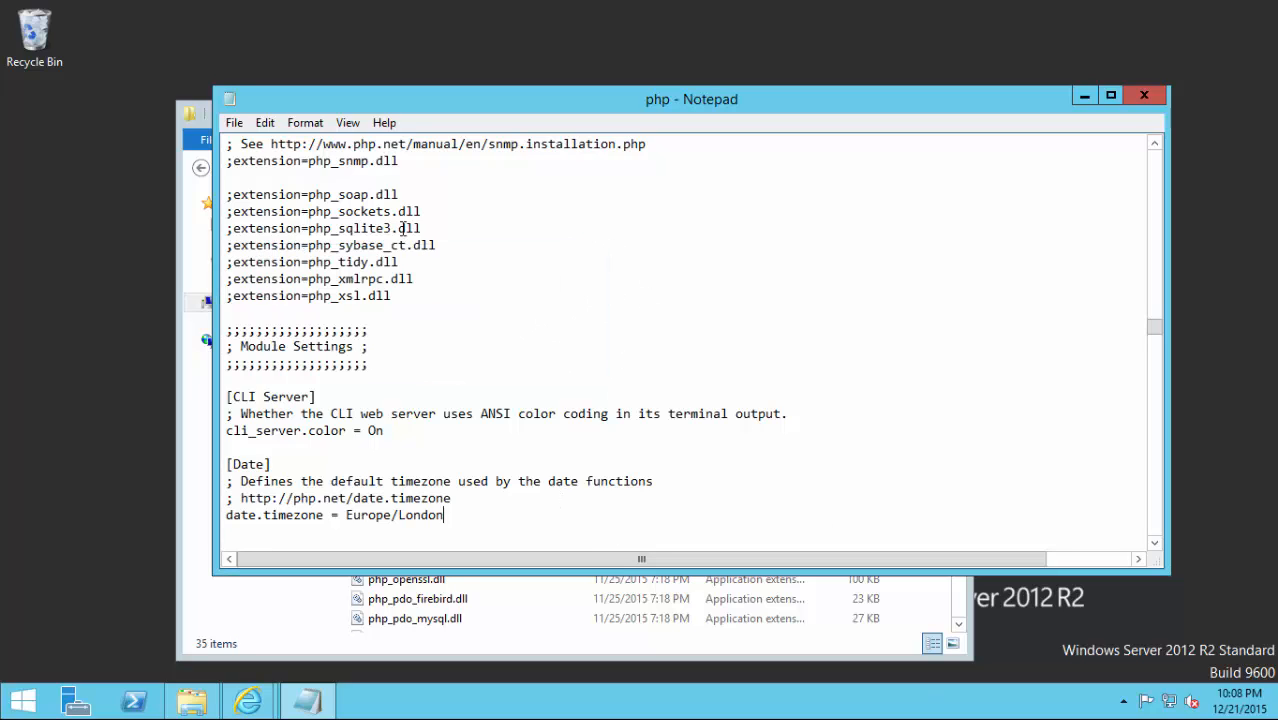
pyautogui.click(245, 124)
pyautogui.click(251, 186)
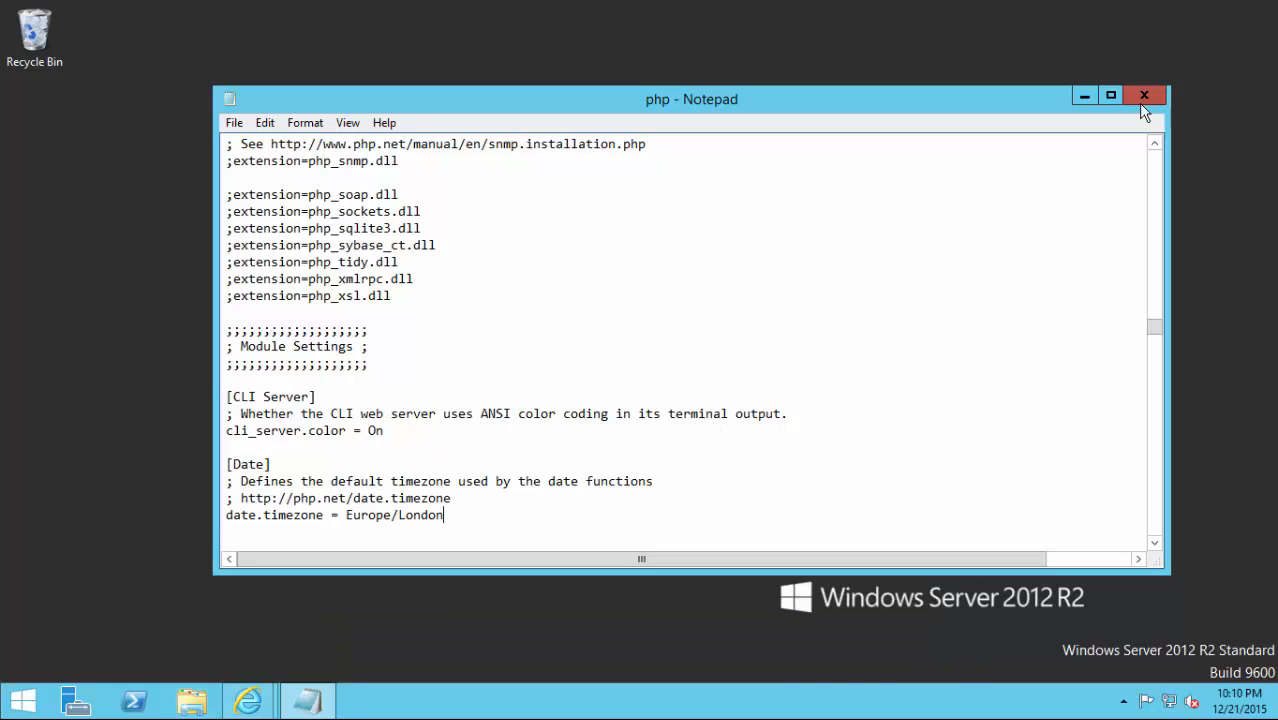
pyautogui.click(1142, 103)
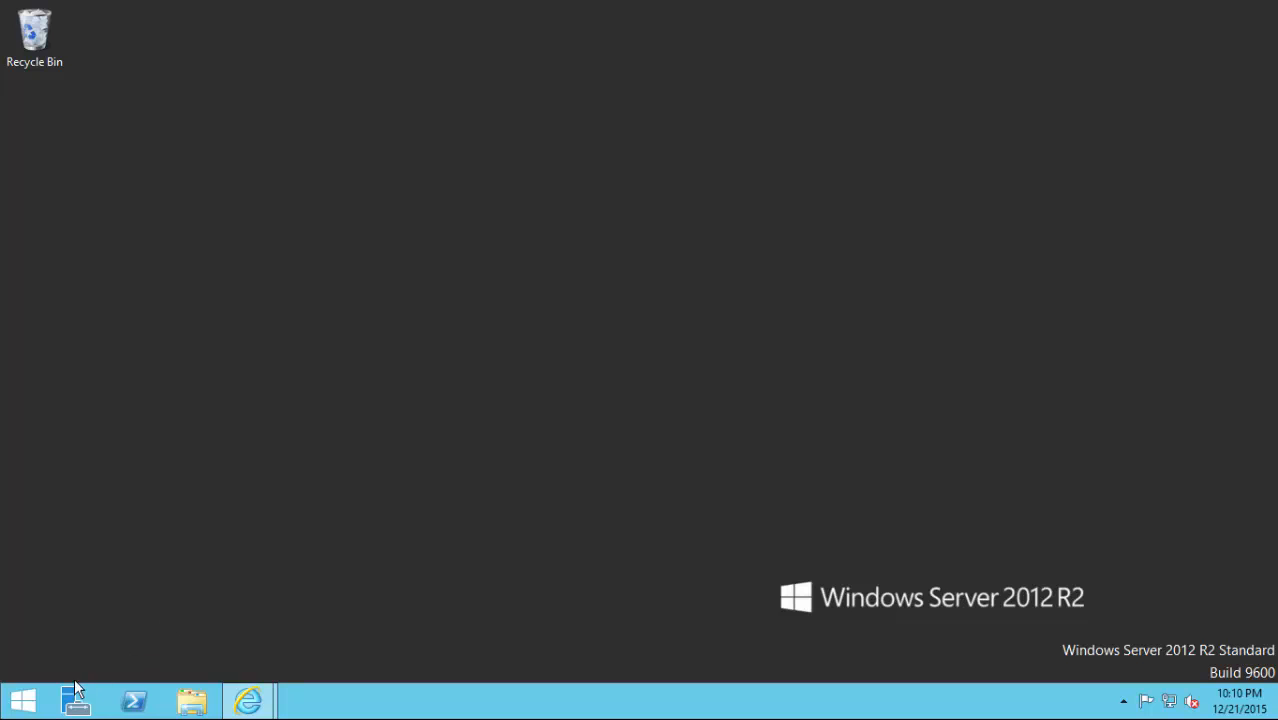
# Pin IIS Manager to the taskbar from the Start apps list and launch it from the taskbar.
pyautogui.click(40, 700)
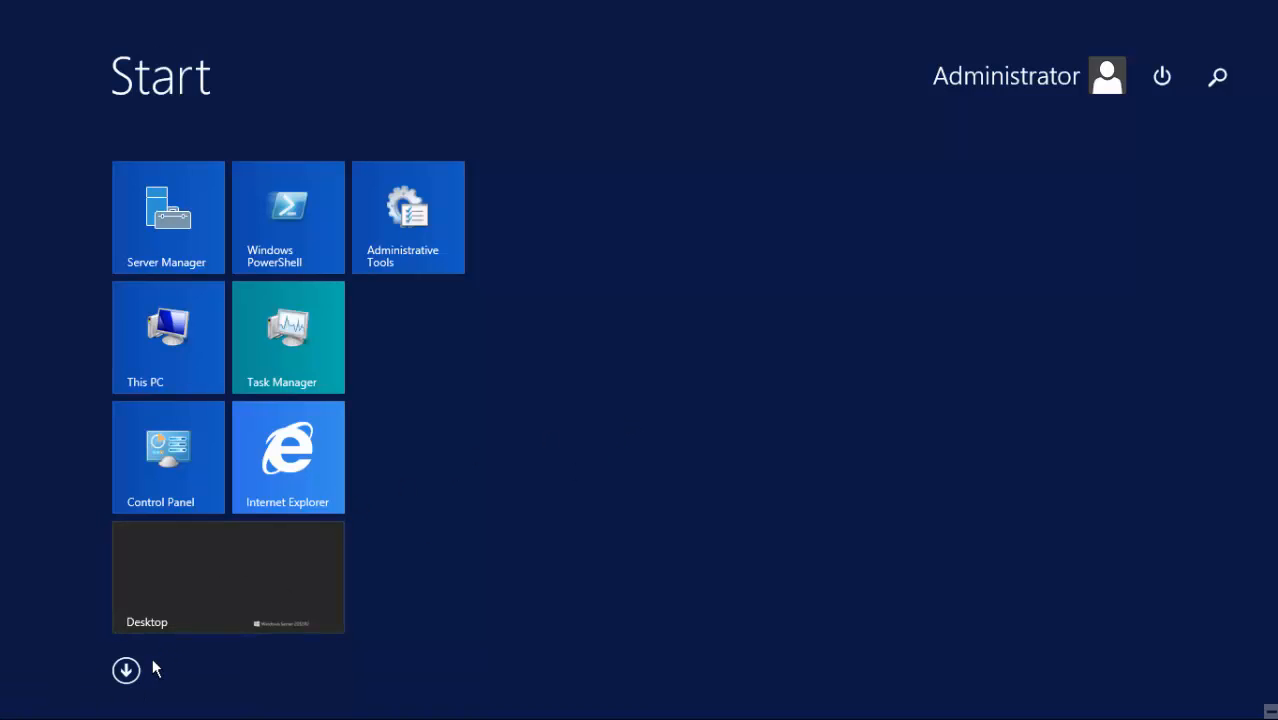
pyautogui.click(126, 670)
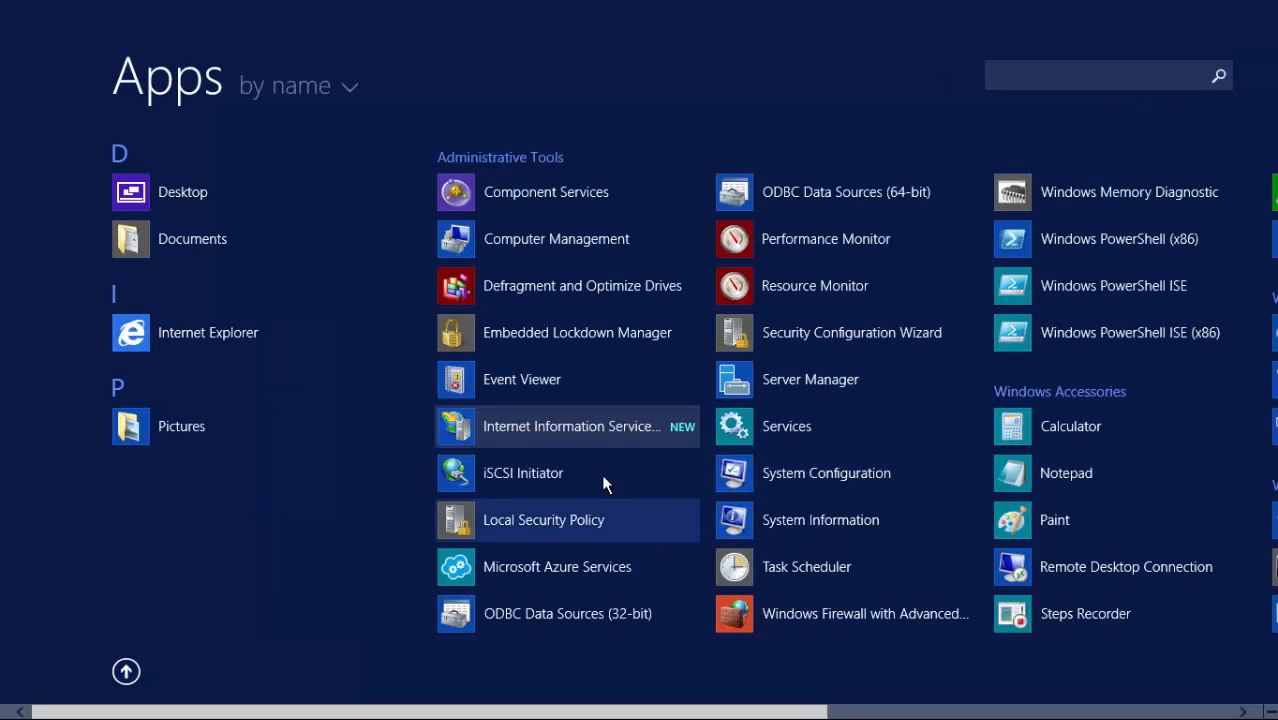
pyautogui.rightClick(571, 427)
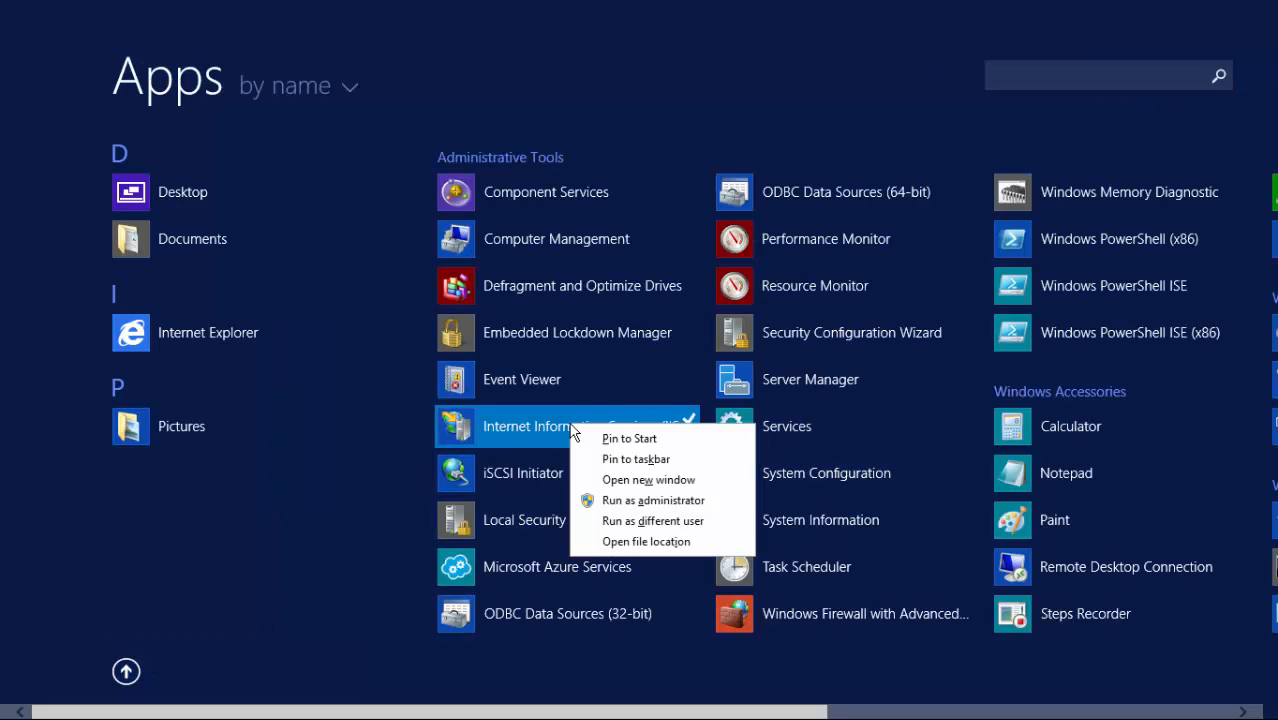
pyautogui.click(615, 458)
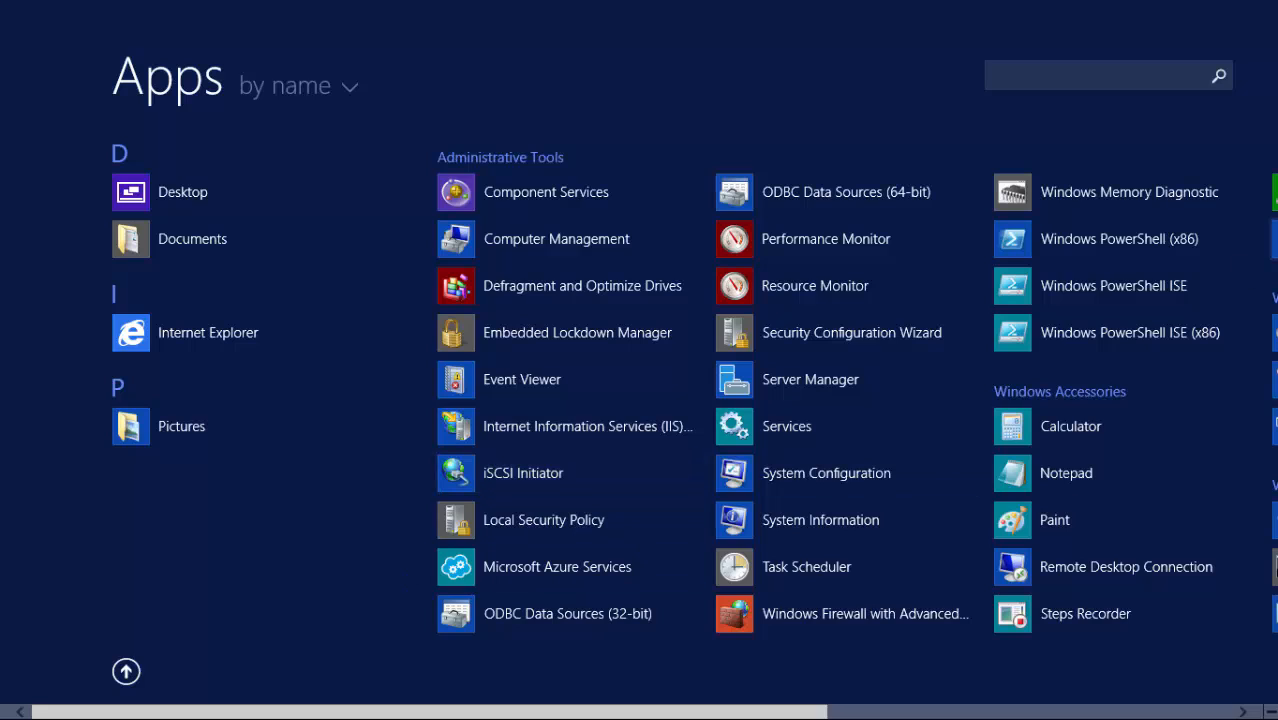
pyautogui.click(125, 674)
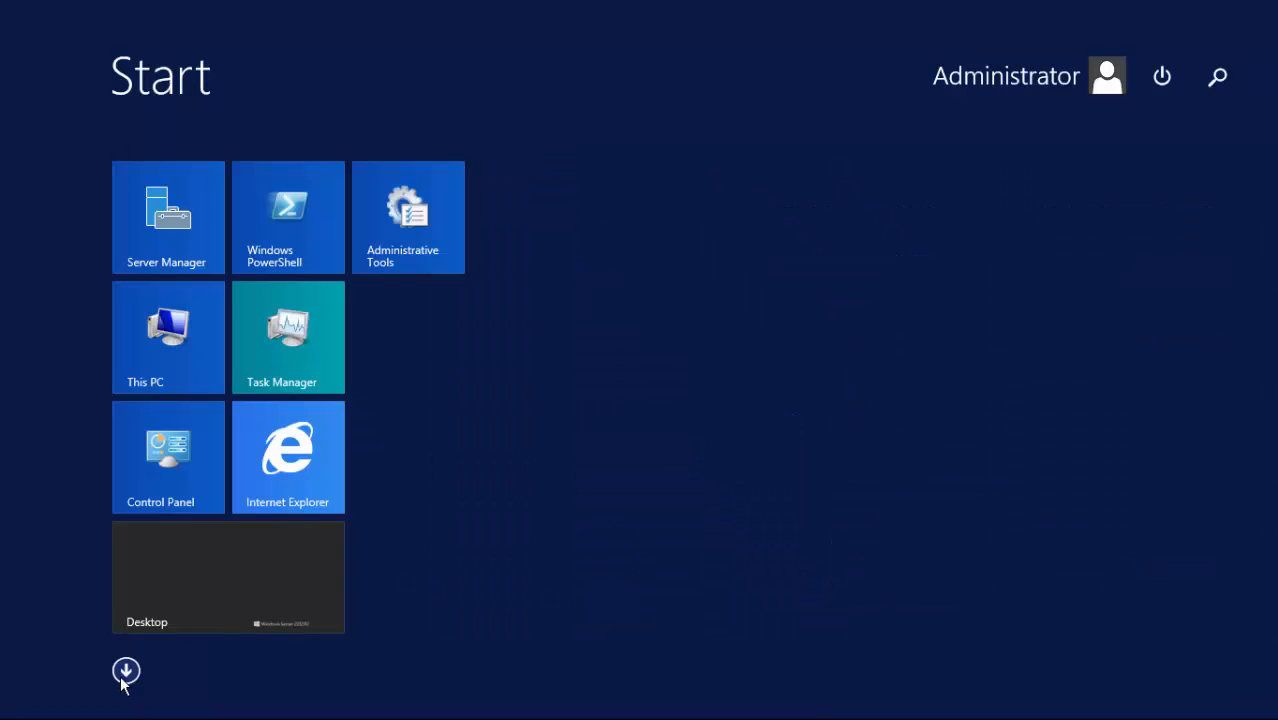
pyautogui.click(183, 558)
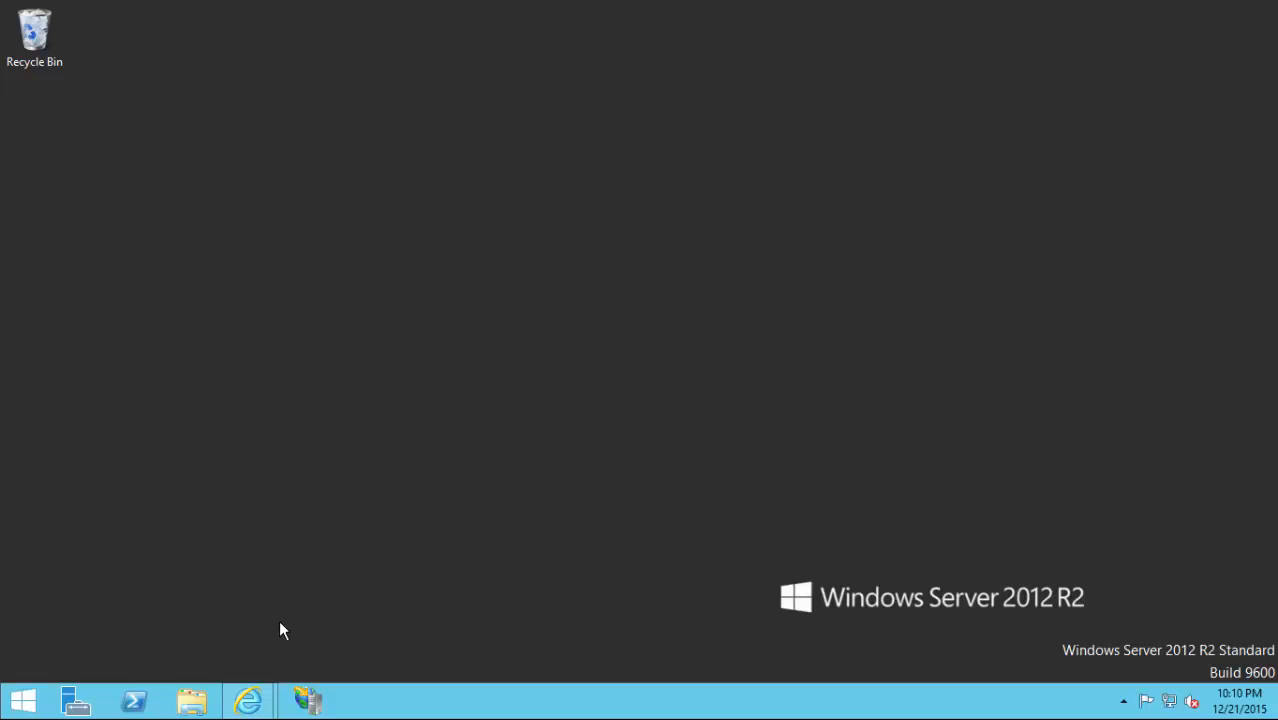
pyautogui.click(312, 700)
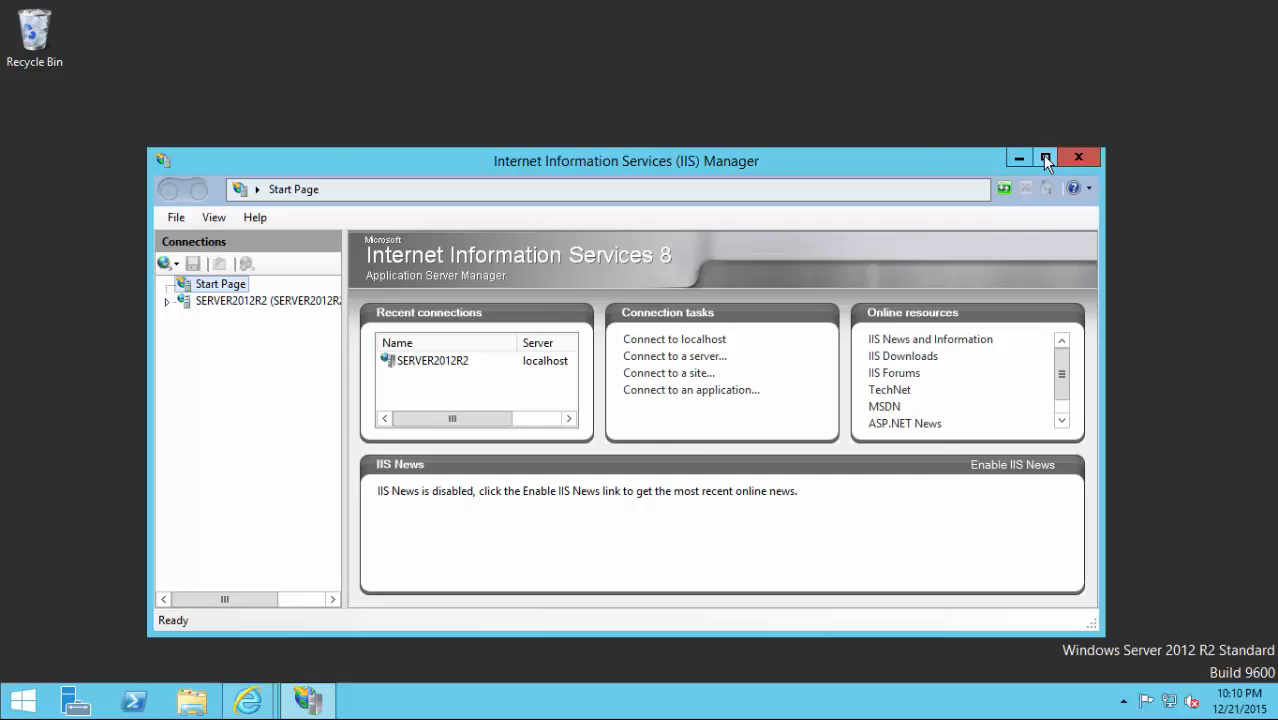
# Maximize IIS Manager and accept the prompt to get Microsoft Web Platform components.
pyautogui.click(1042, 155)
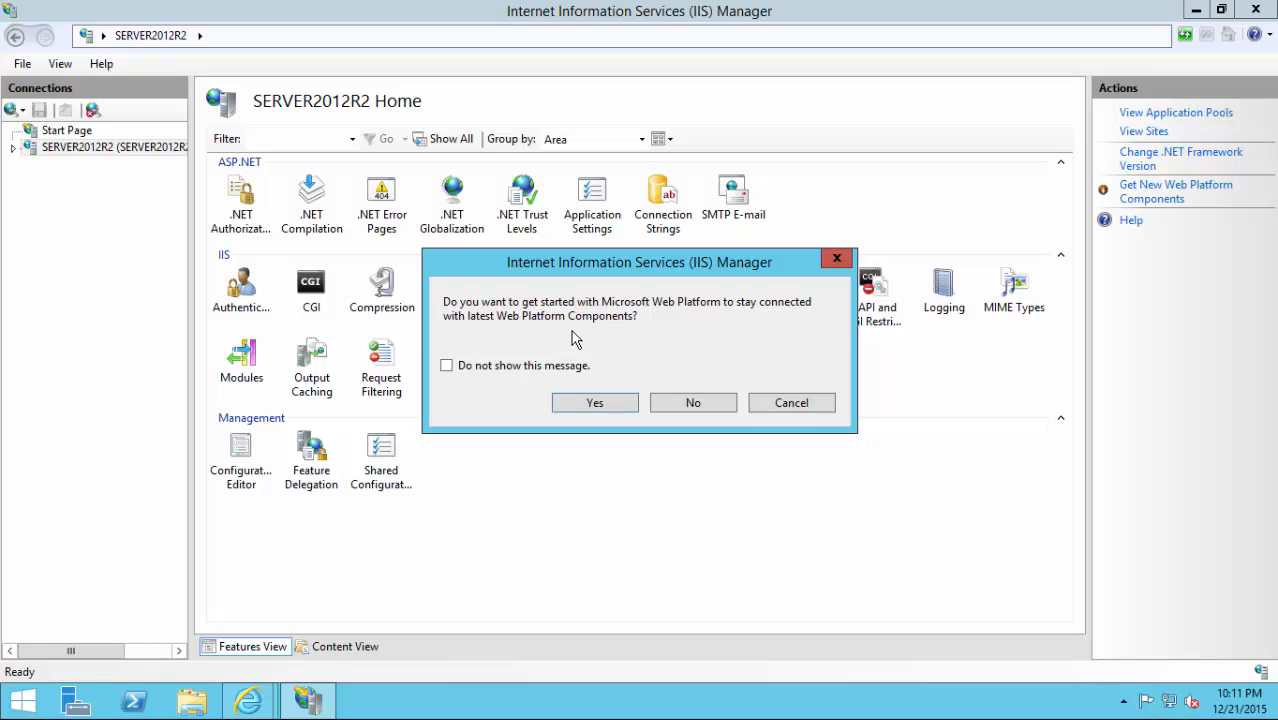
pyautogui.click(612, 410)
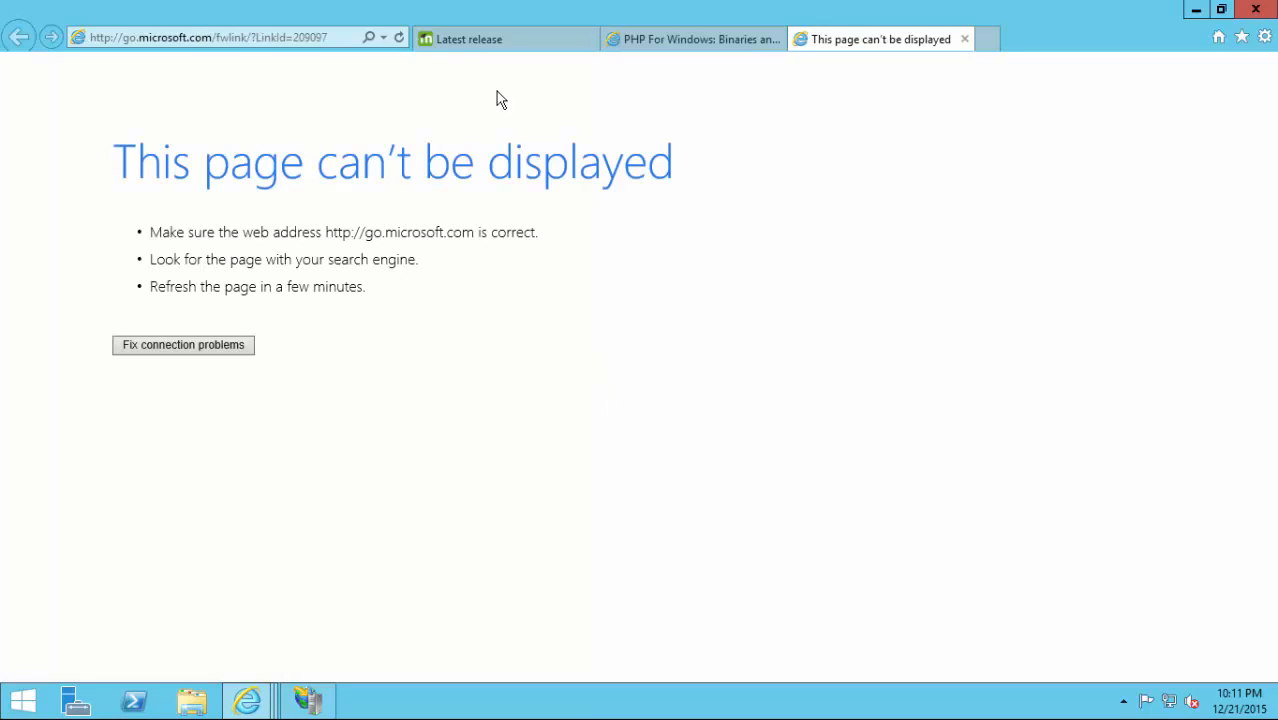
# Reload the failed page, download Web Platform Installer 5.0 and run wpilauncher.exe.
pyautogui.click(398, 37)
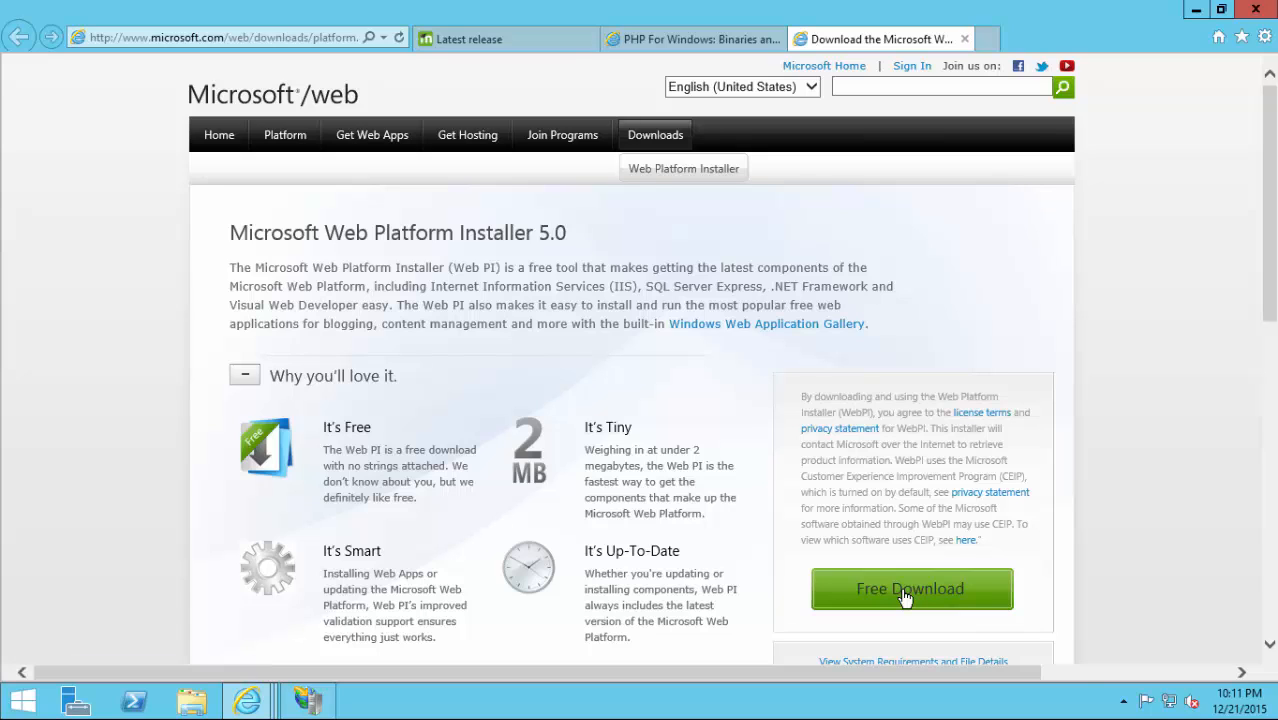
pyautogui.click(905, 593)
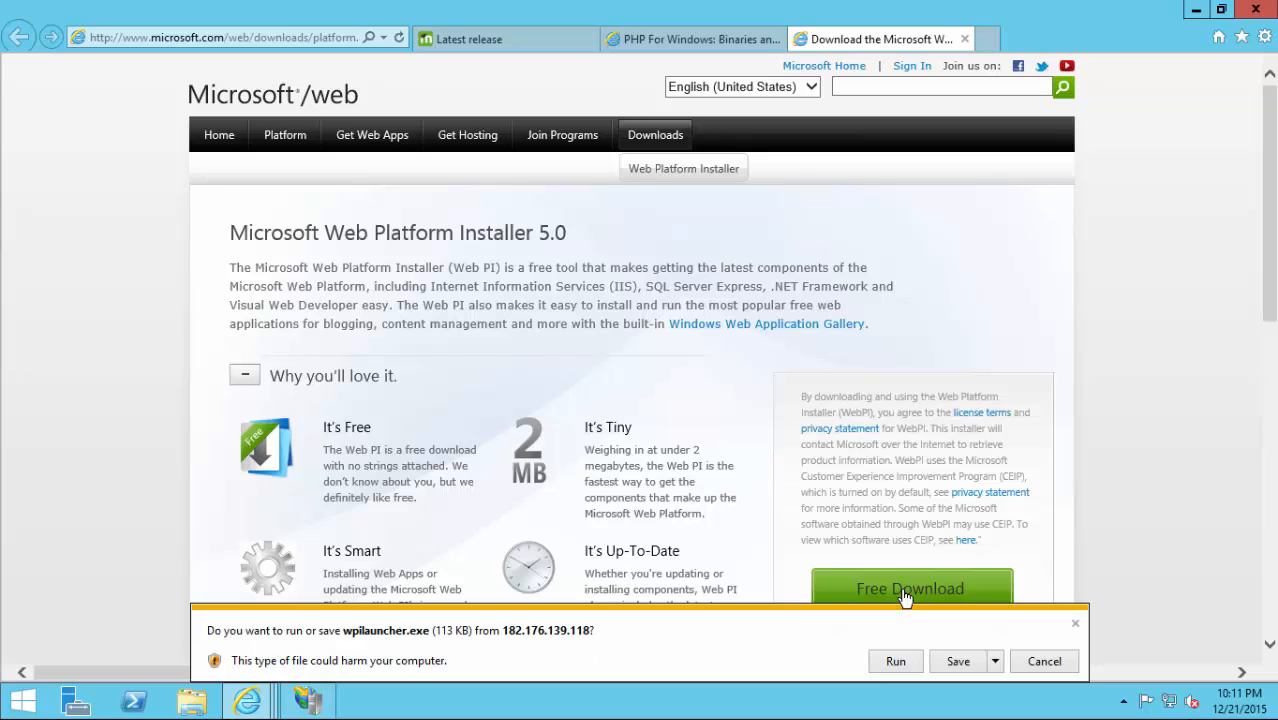
pyautogui.click(895, 662)
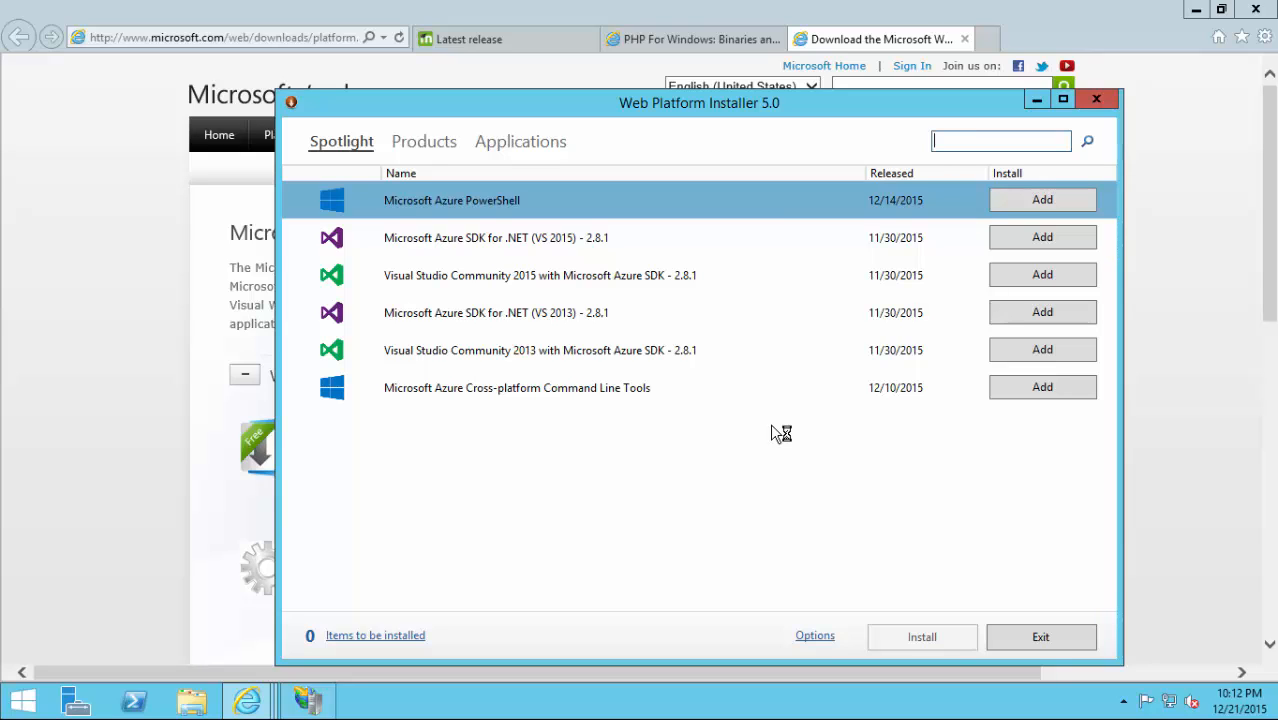
# Search Web Platform Installer for moodle and php packages, then exit without installing anything.
pyautogui.write('moodle')
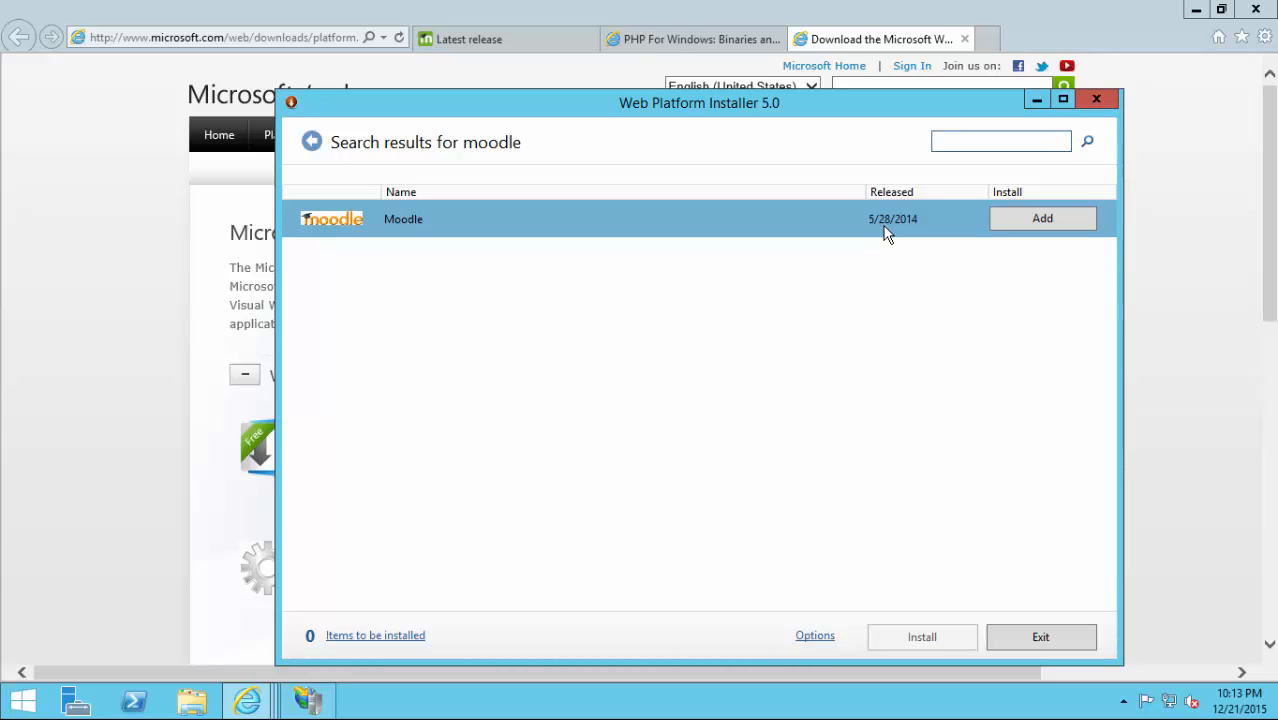
pyautogui.write('php')
pyautogui.press('Return')
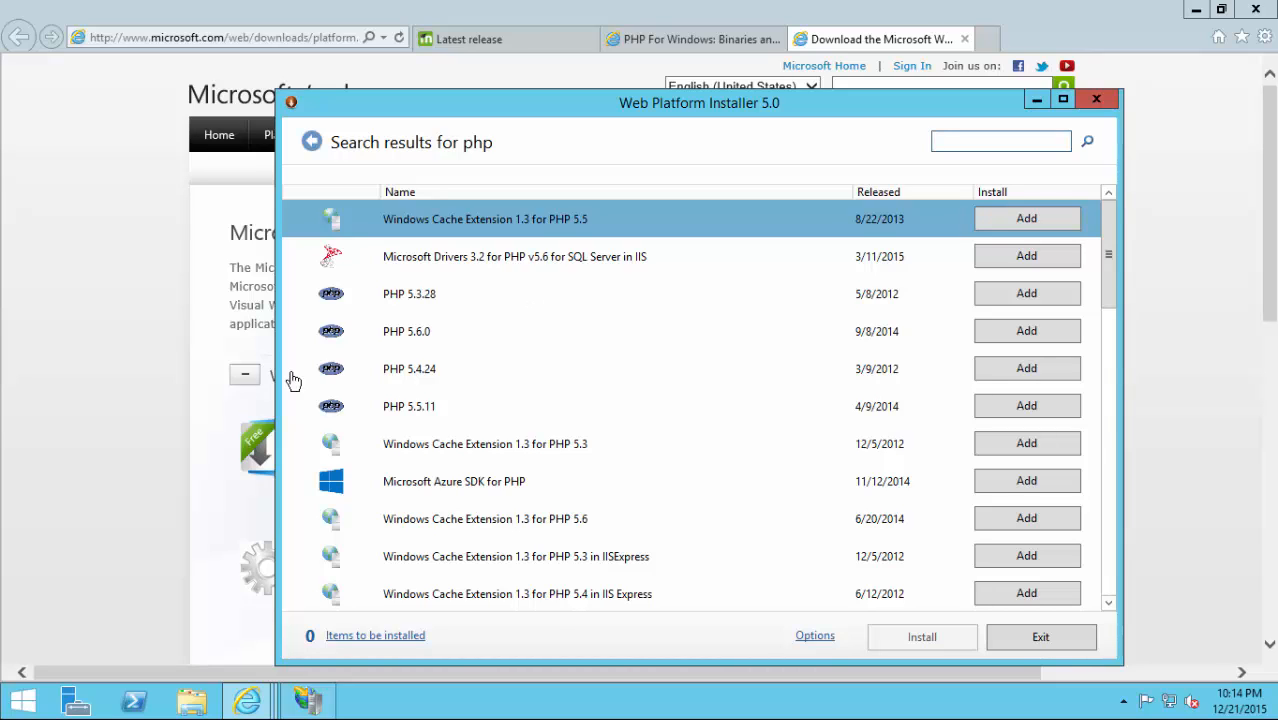
pyautogui.click(1041, 637)
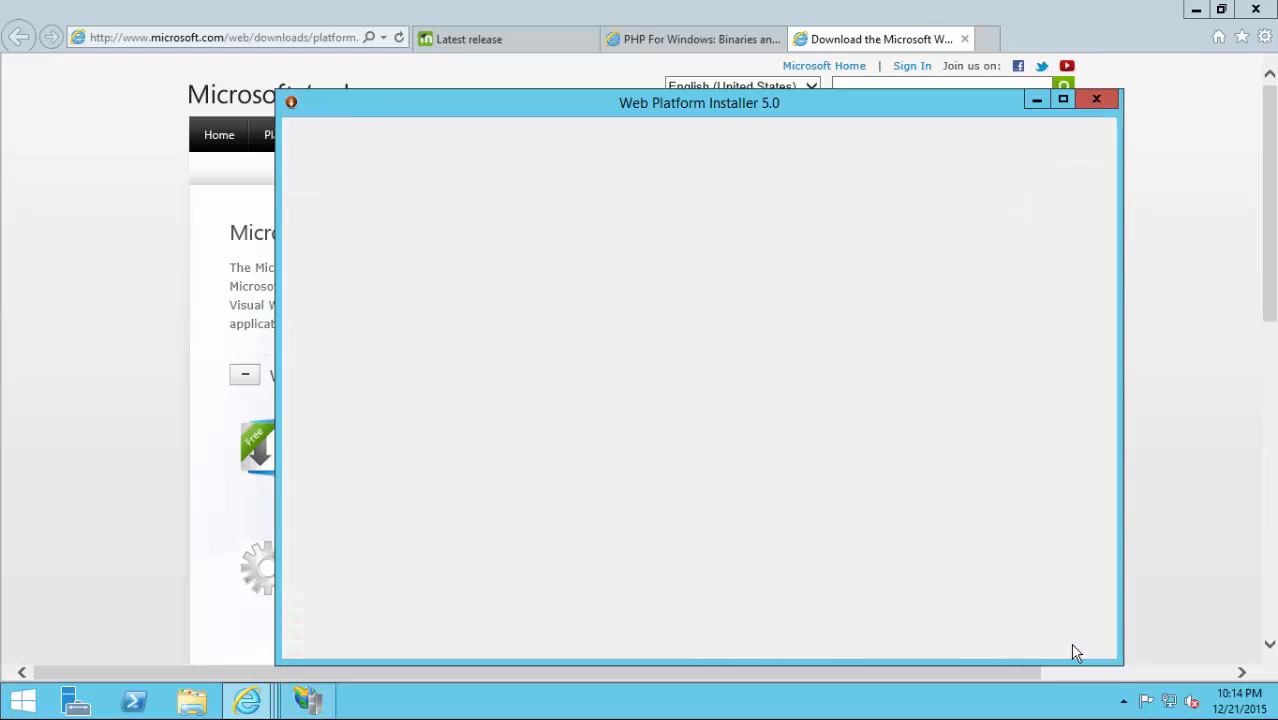
# Expand SERVER2012R2 and Sites, browse Default Web Site's features, then return to the server home.
pyautogui.click(310, 697)
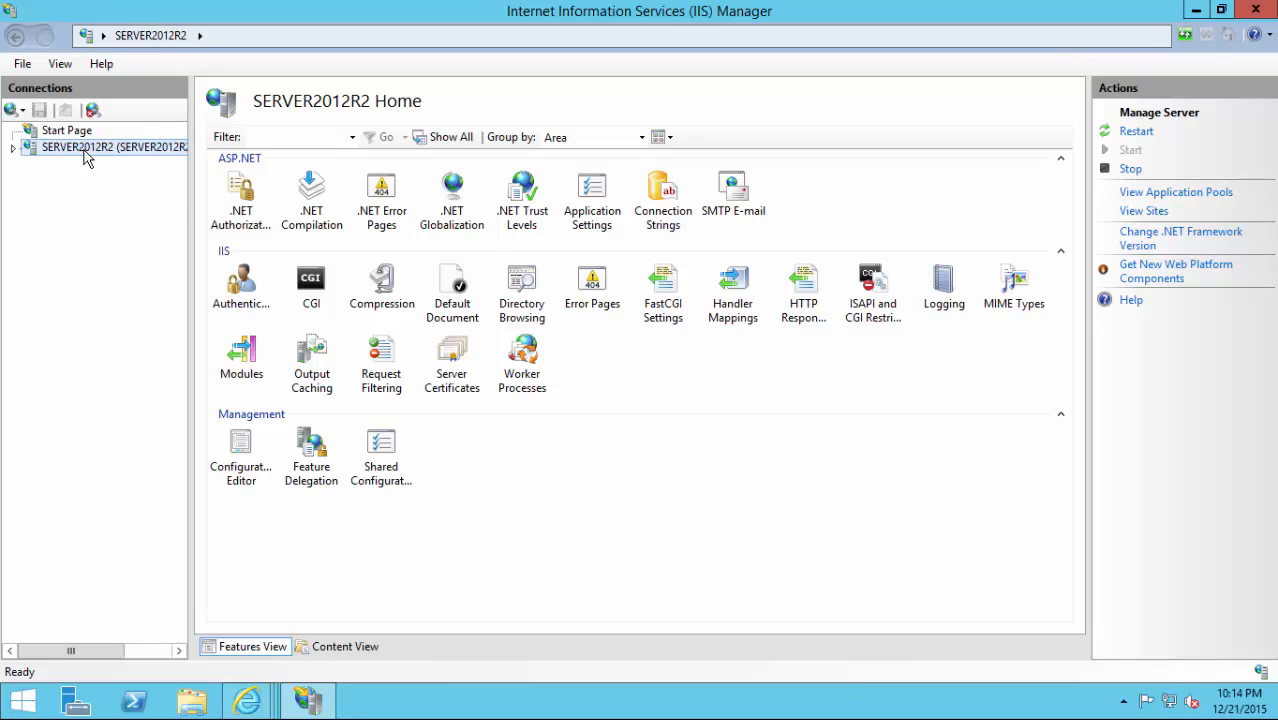
pyautogui.click(14, 148)
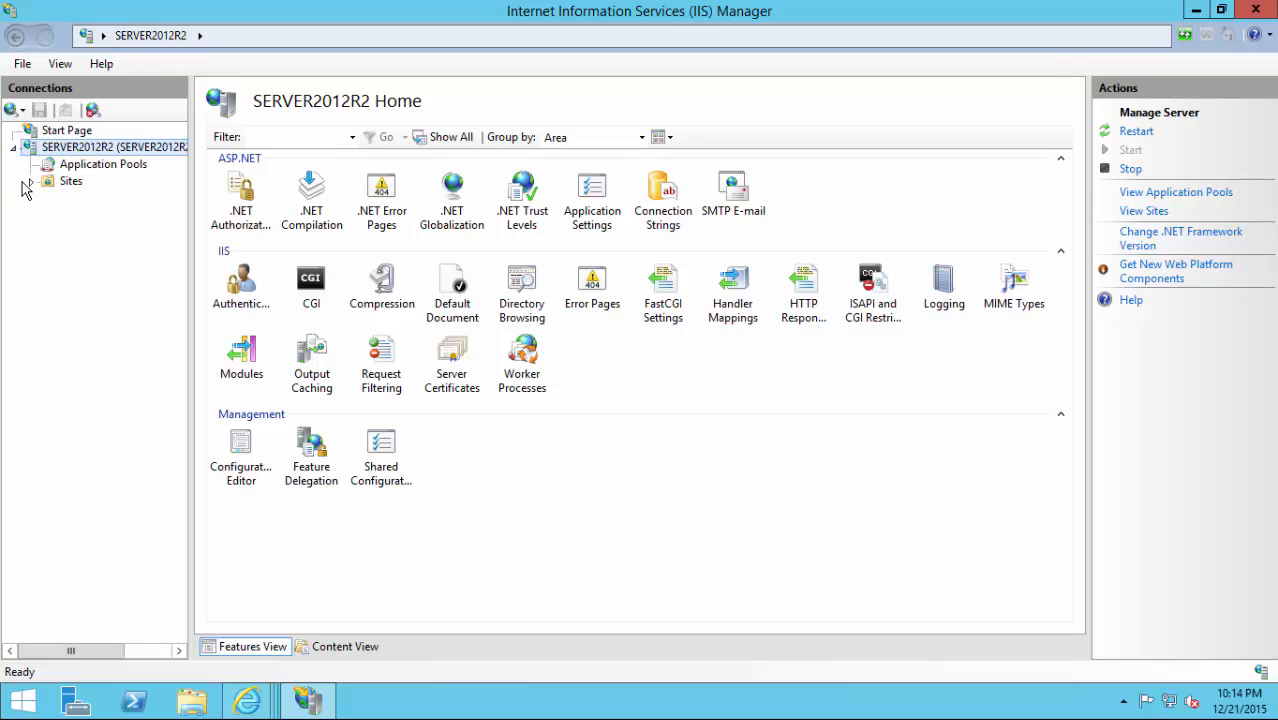
pyautogui.click(31, 182)
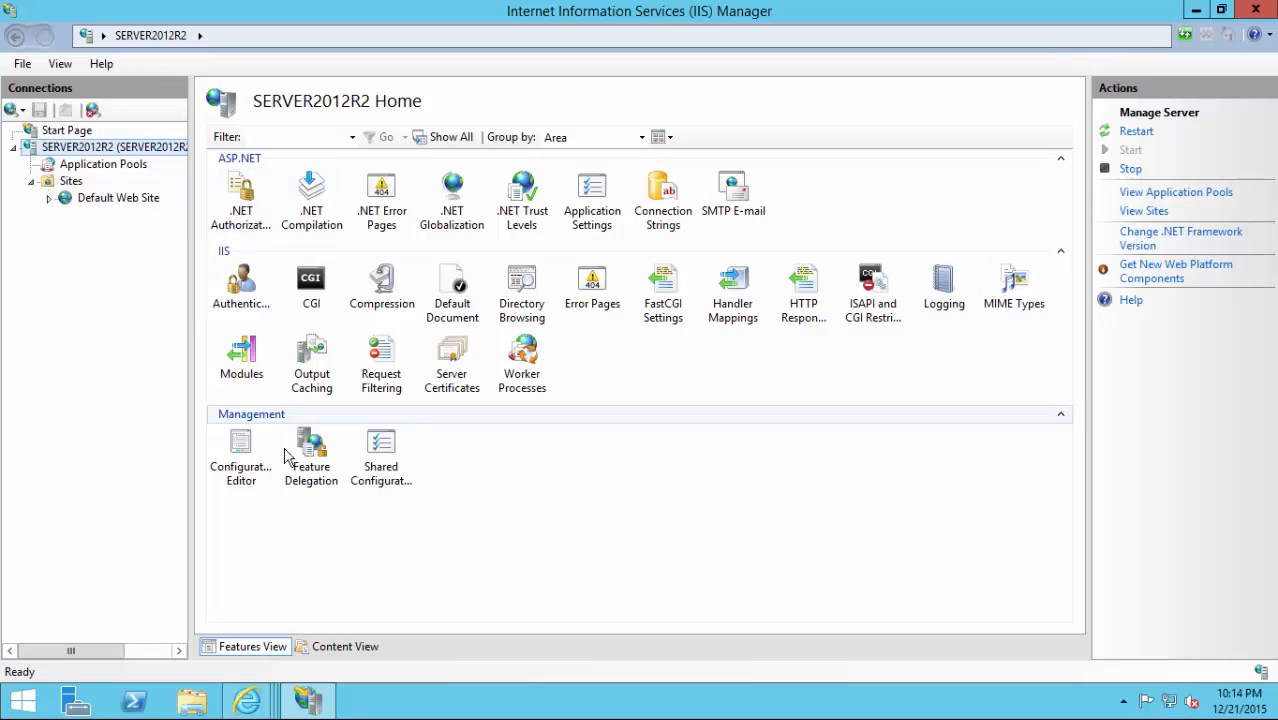
pyautogui.click(104, 208)
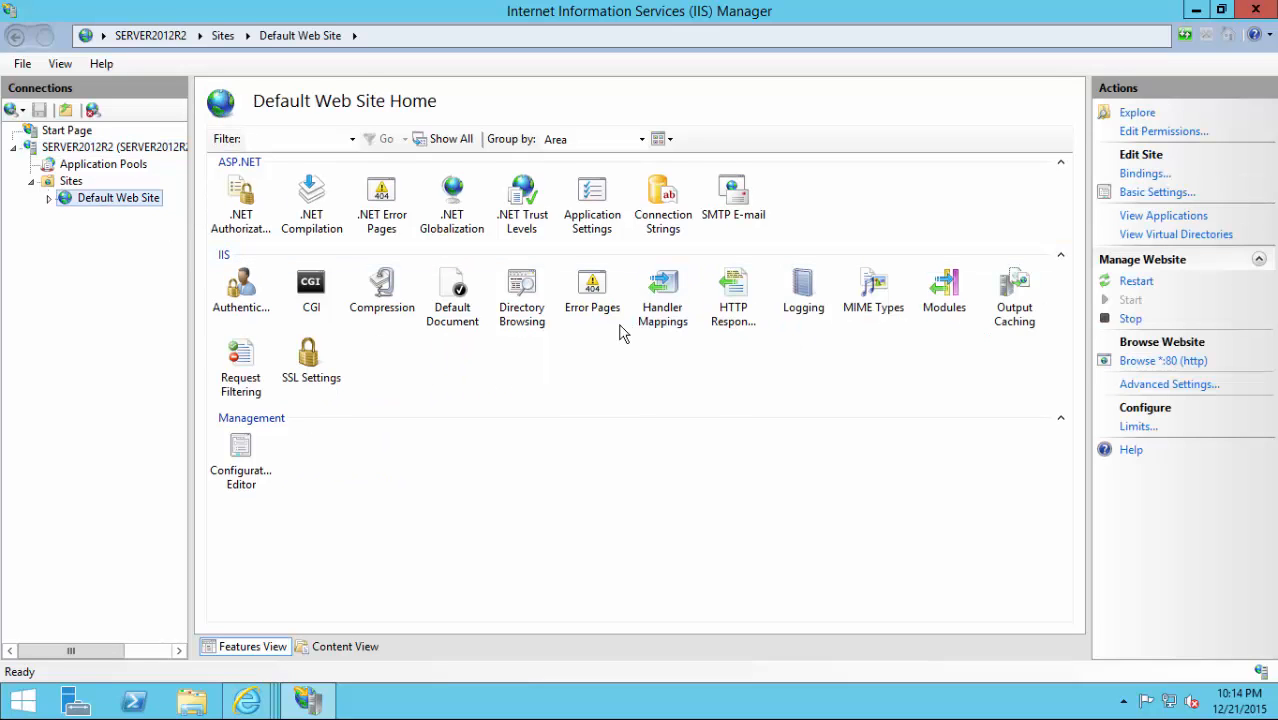
pyautogui.click(107, 150)
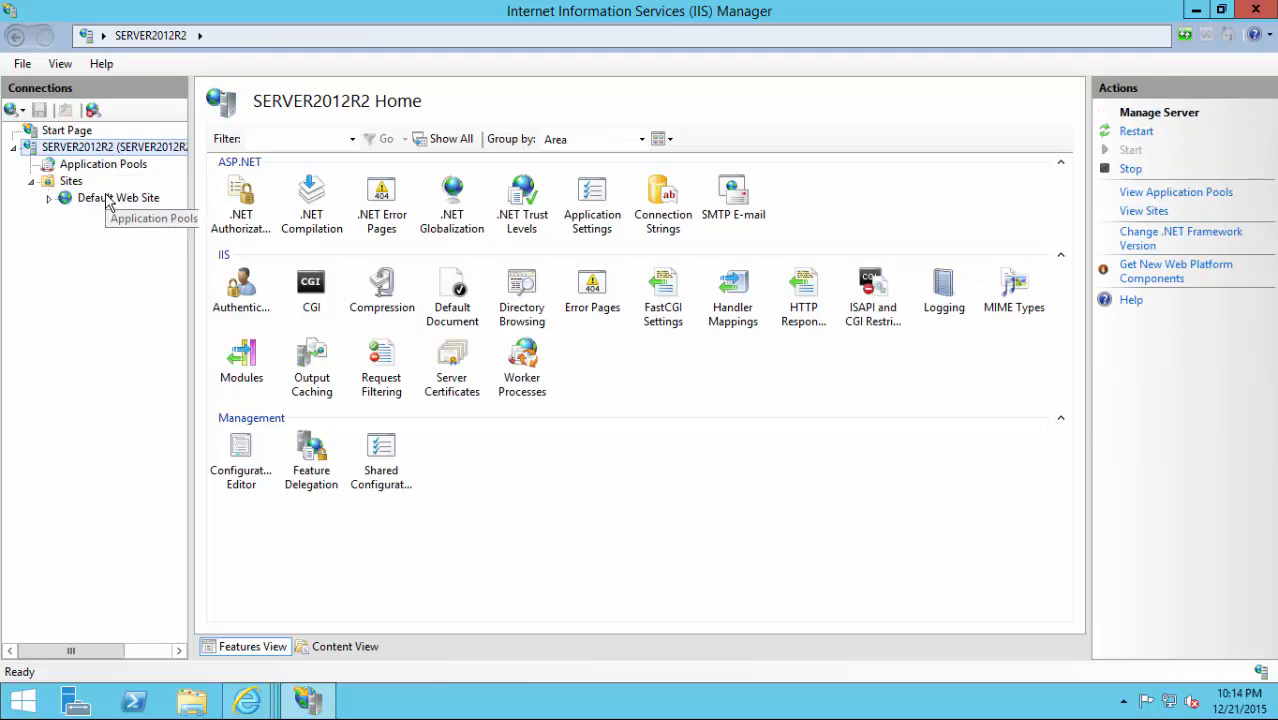
pyautogui.click(110, 200)
pyautogui.click(112, 150)
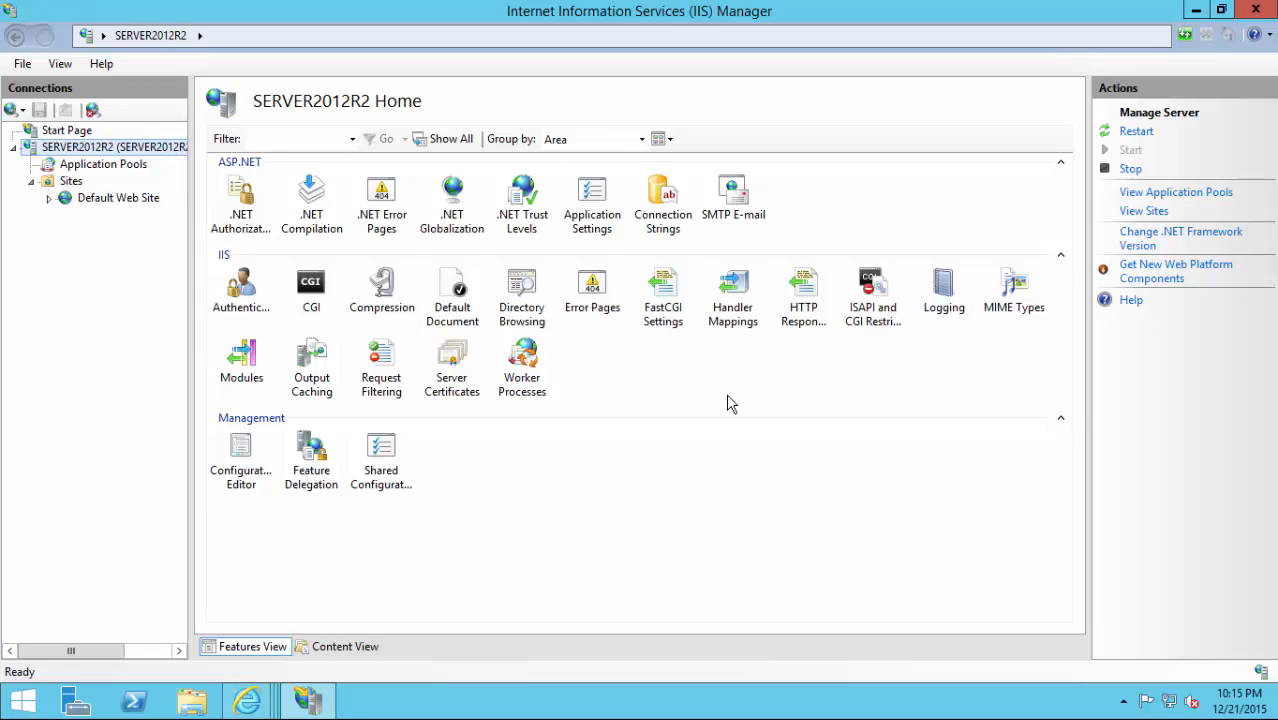
pyautogui.click(118, 198)
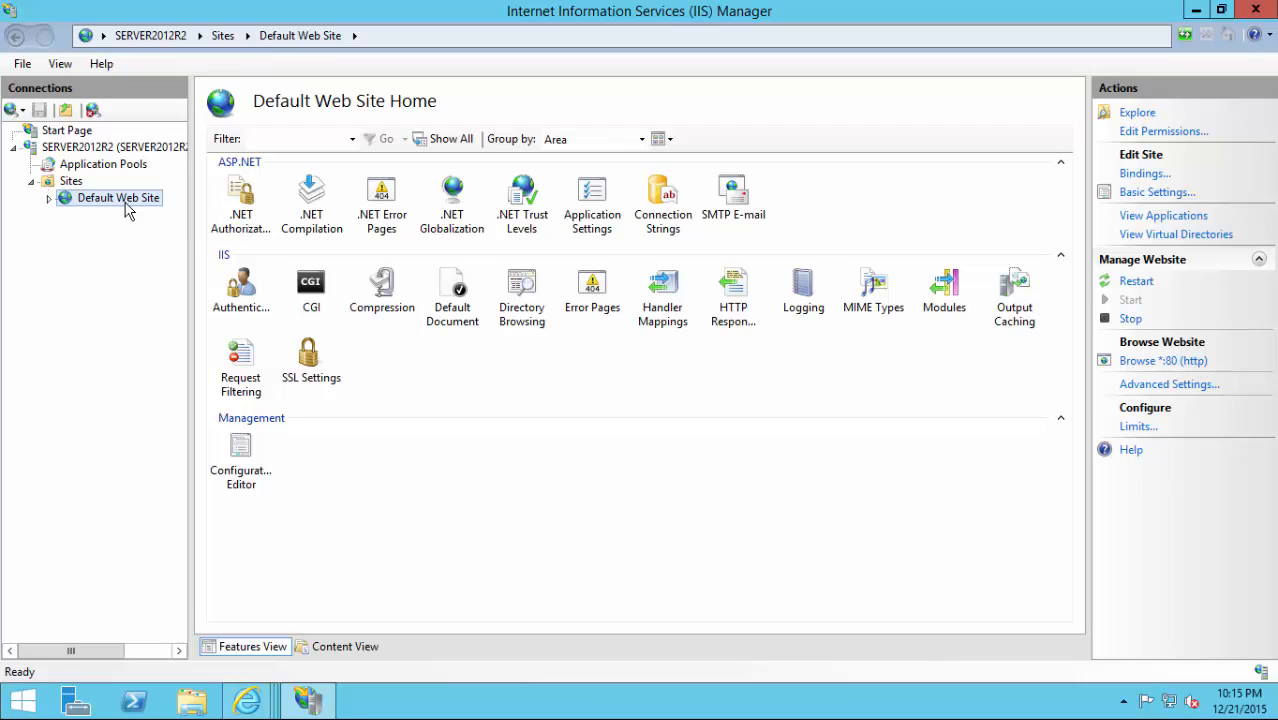
pyautogui.click(100, 150)
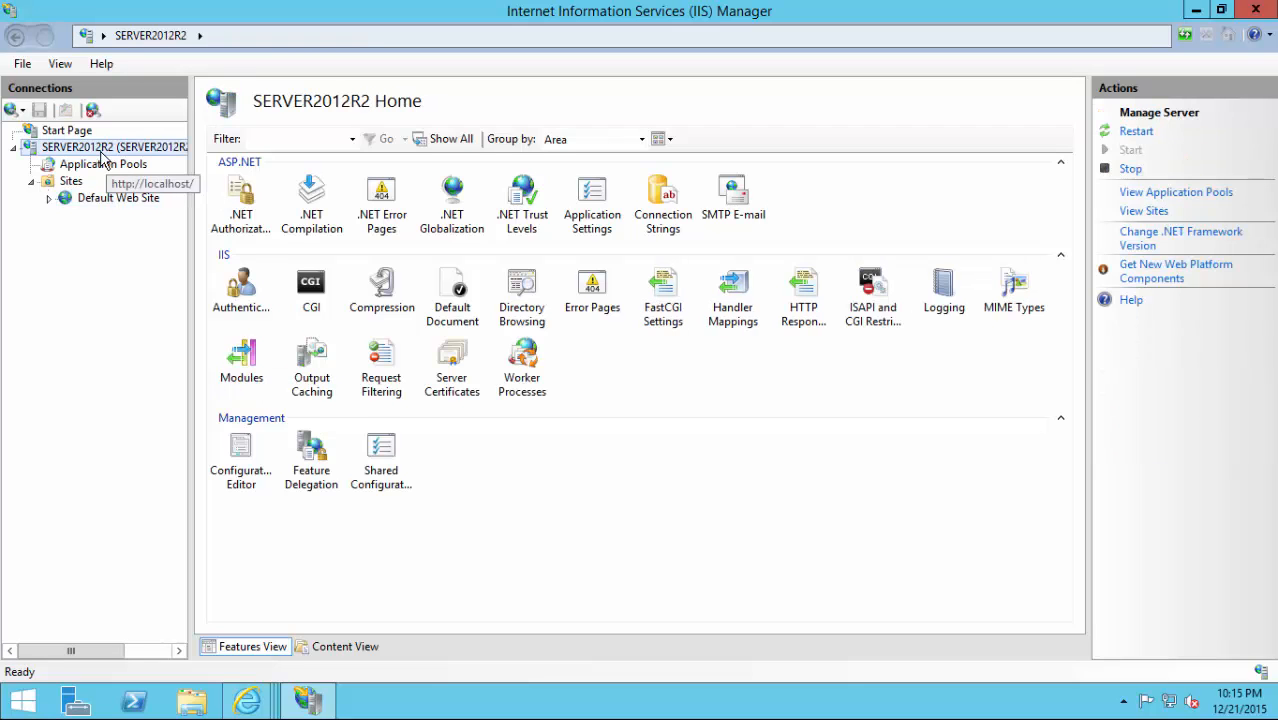
pyautogui.click(667, 443)
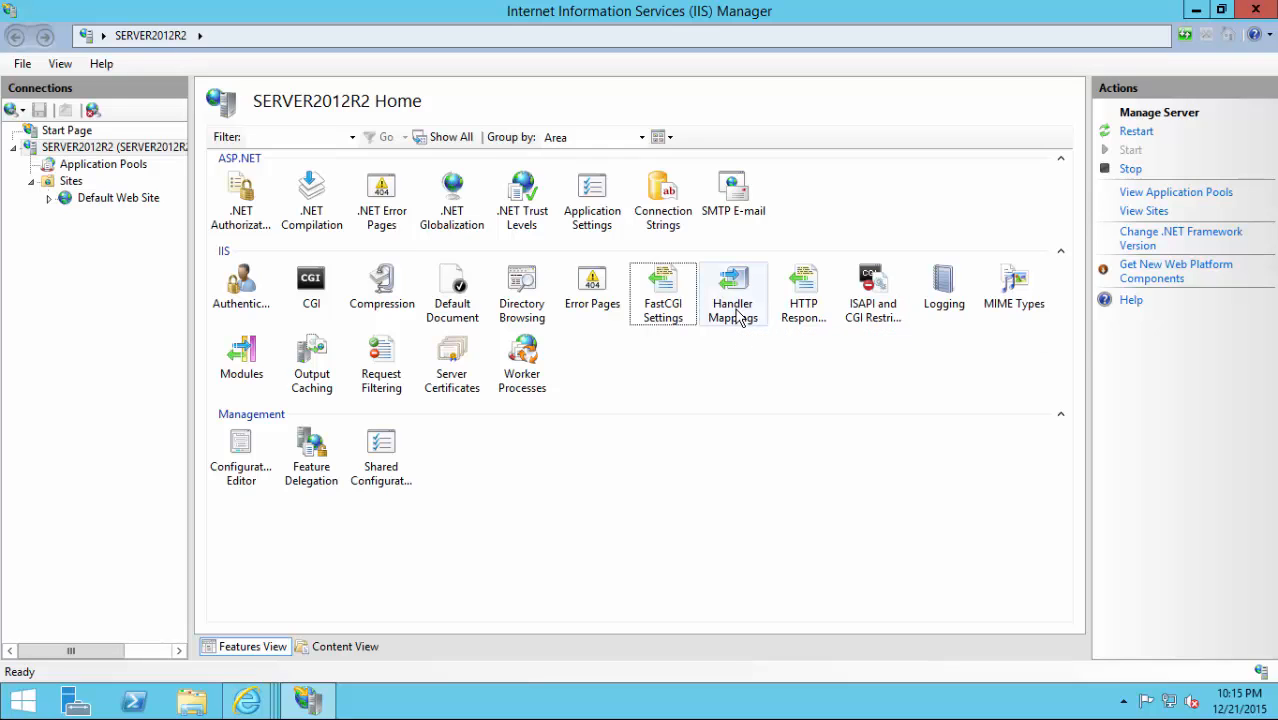
# In Handler Mappings, start a module mapping for *.php handled by FastCgiModule.
pyautogui.doubleClick(738, 314)
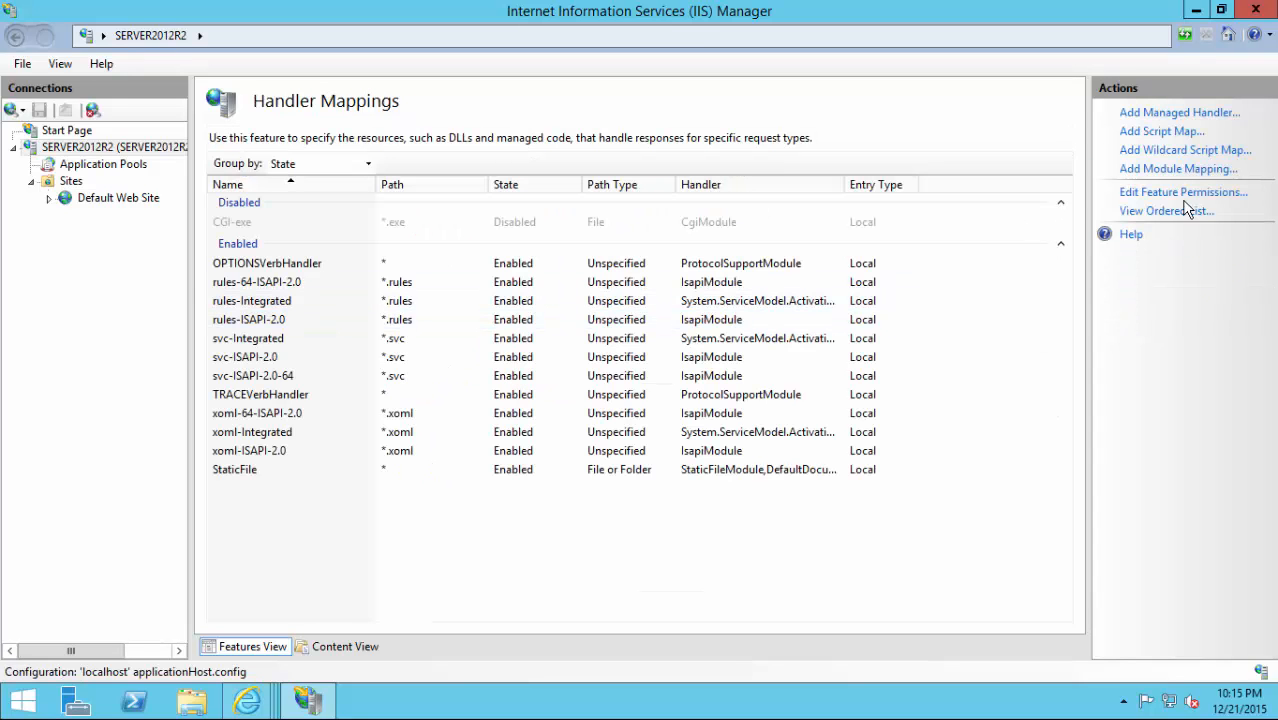
pyautogui.click(1148, 172)
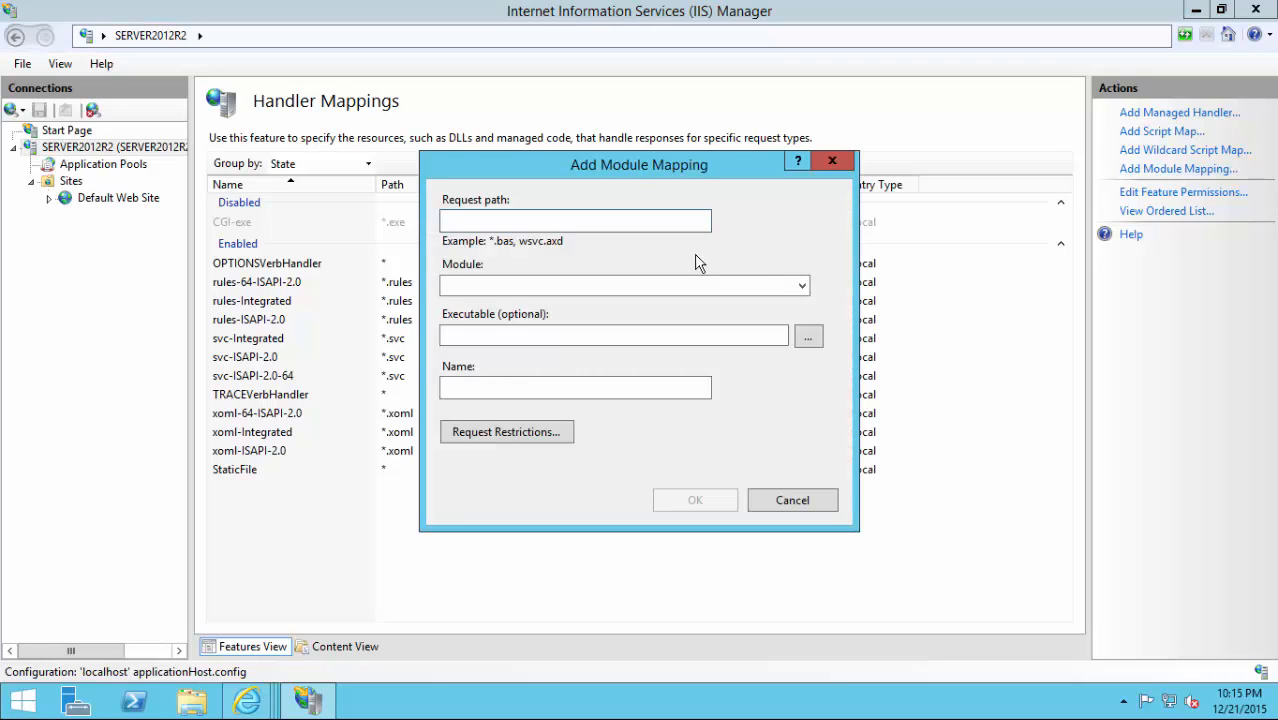
pyautogui.write('*.php')
pyautogui.click(802, 286)
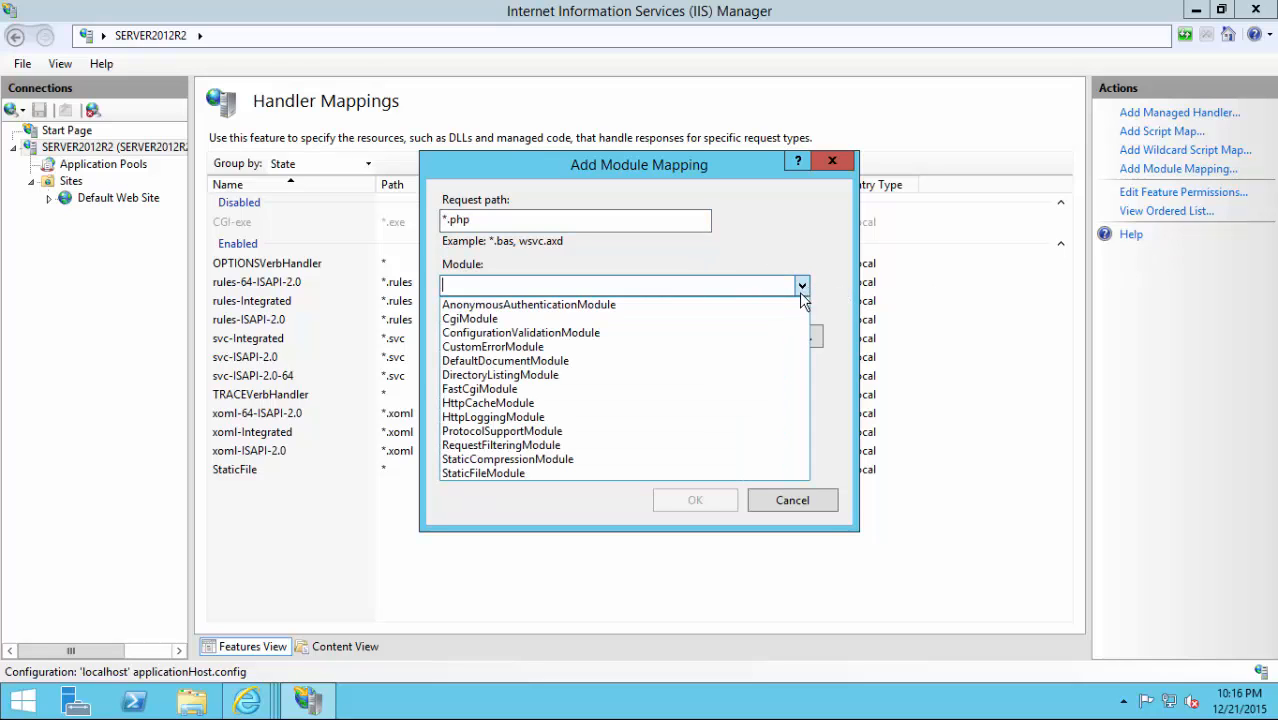
pyautogui.click(722, 389)
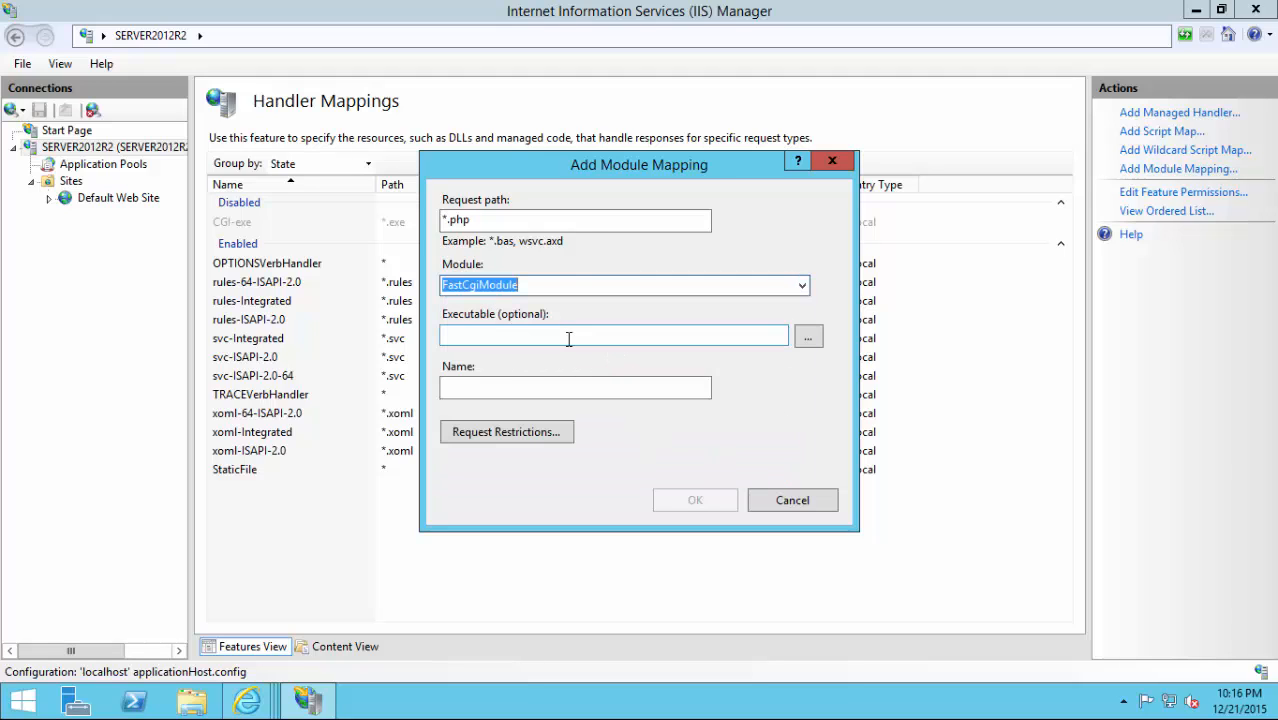
# Set the executable to C:\php\php56\php-cgi.exe and name the mapping php56.
pyautogui.click(812, 344)
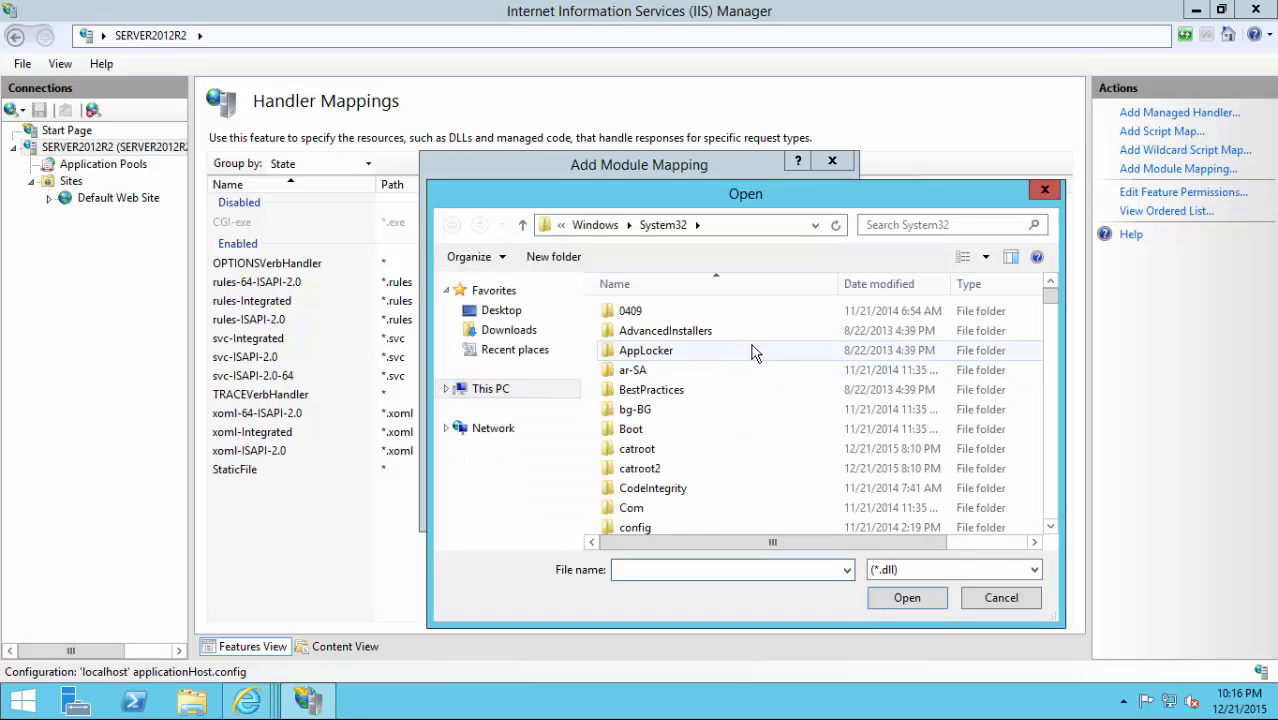
pyautogui.click(562, 225)
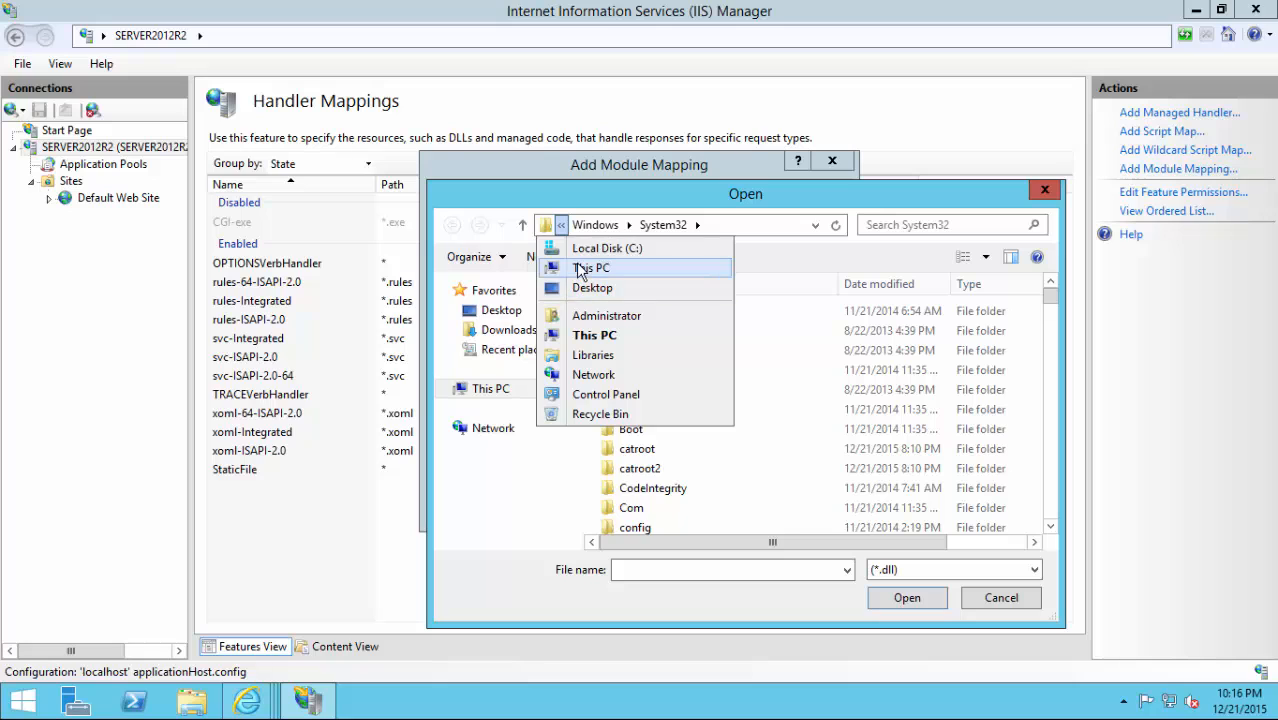
pyautogui.click(577, 252)
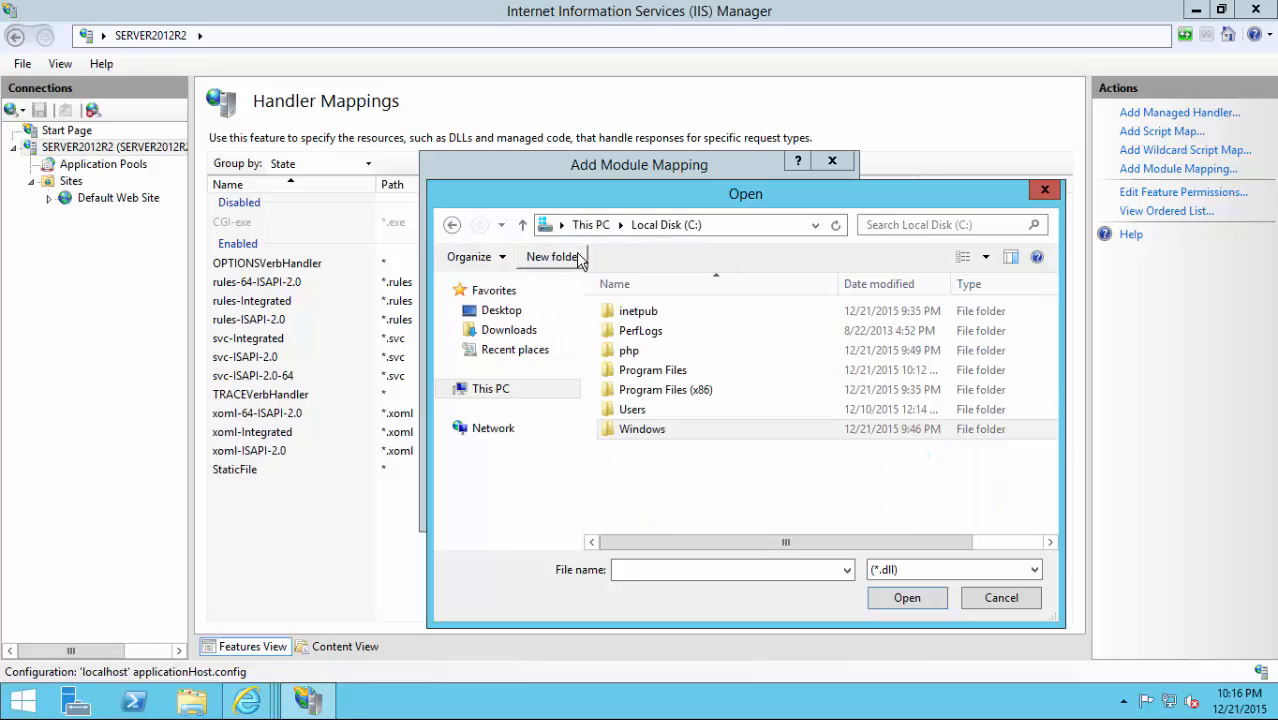
pyautogui.doubleClick(637, 350)
pyautogui.doubleClick(632, 331)
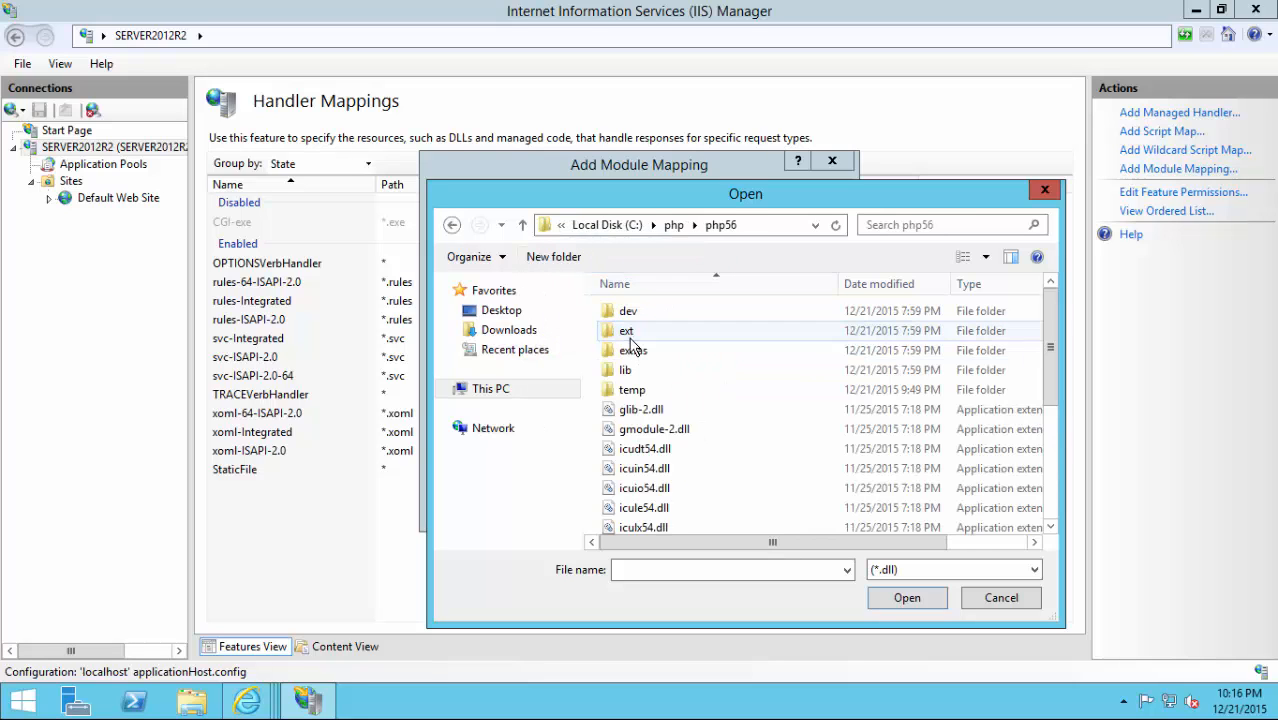
pyautogui.click(935, 571)
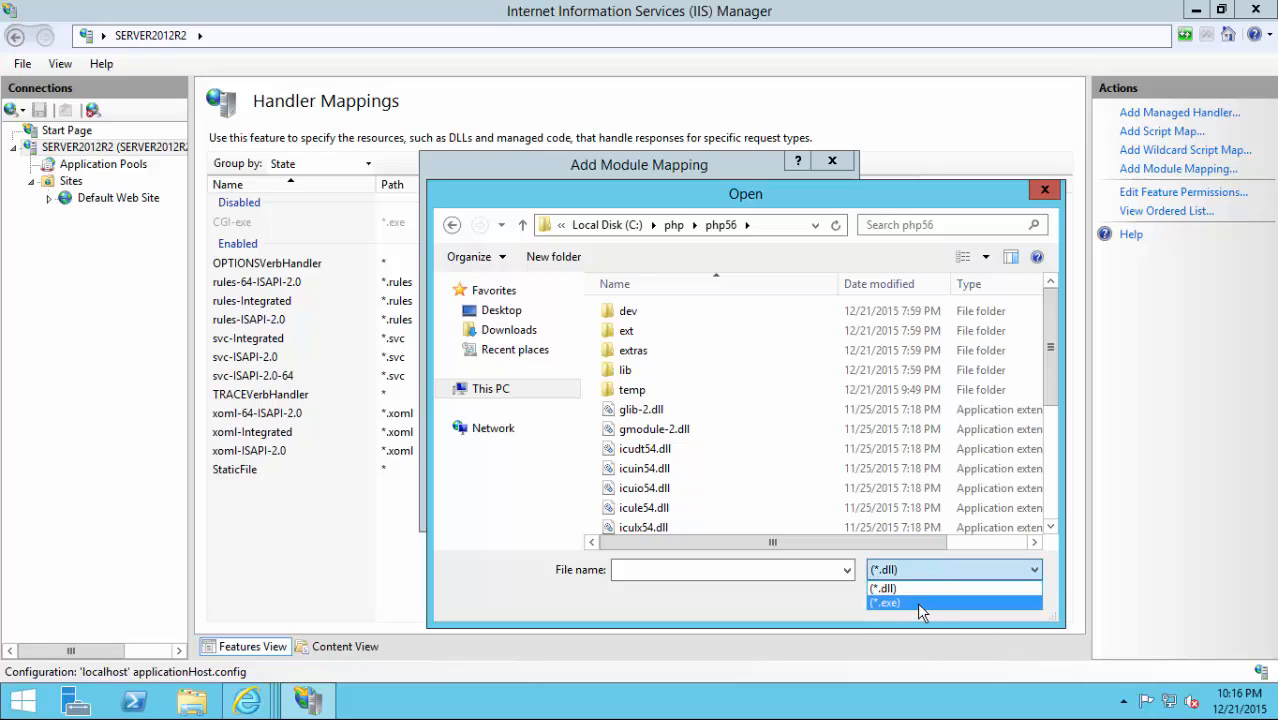
pyautogui.click(917, 602)
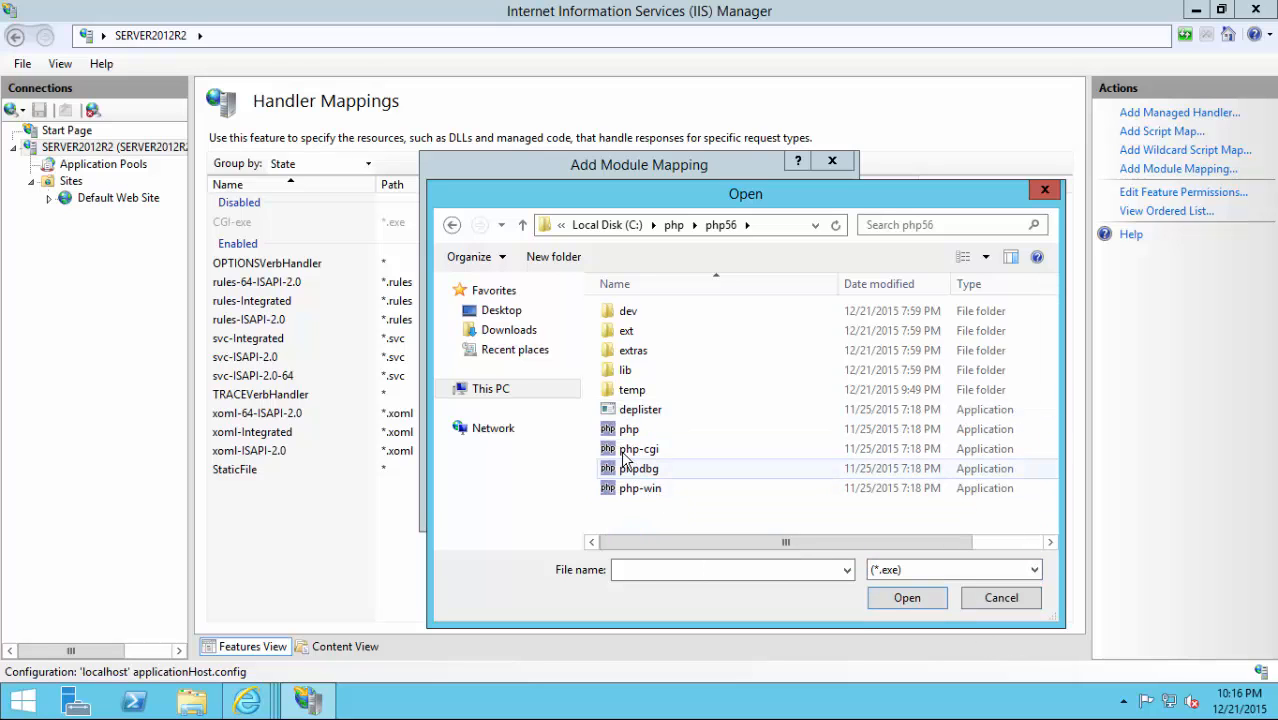
pyautogui.doubleClick(627, 450)
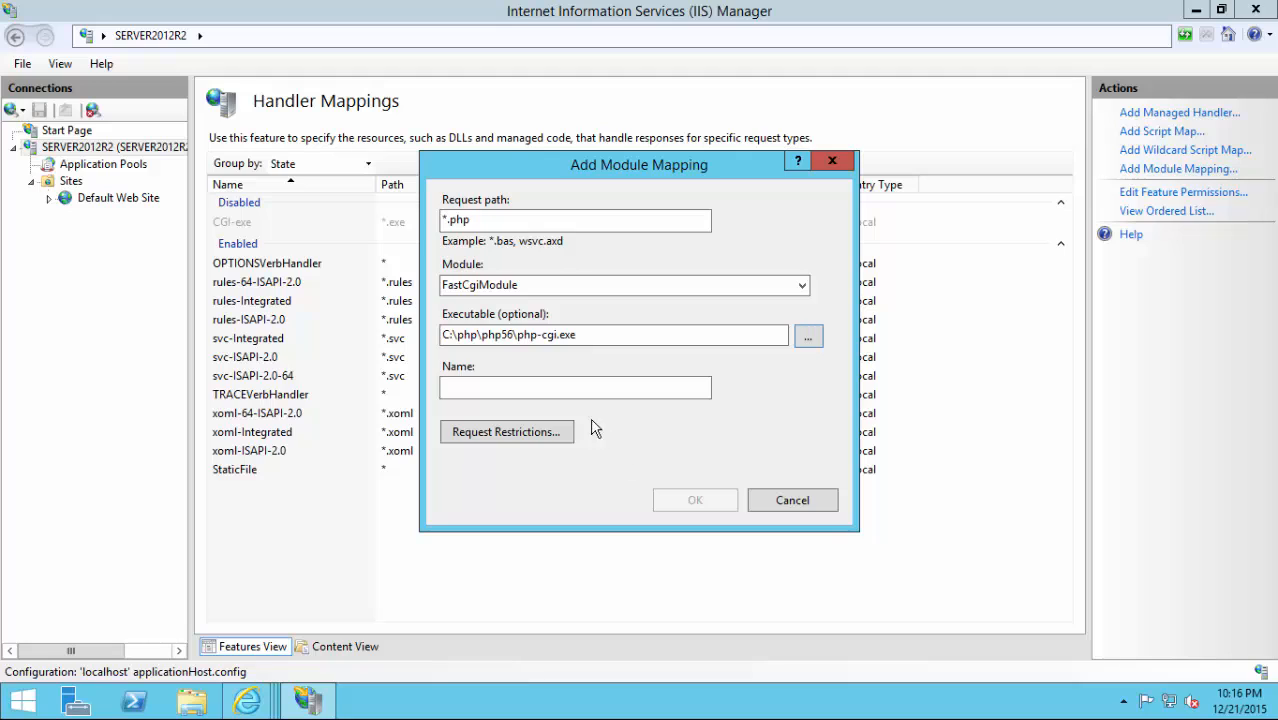
pyautogui.click(561, 381)
pyautogui.write('php56')
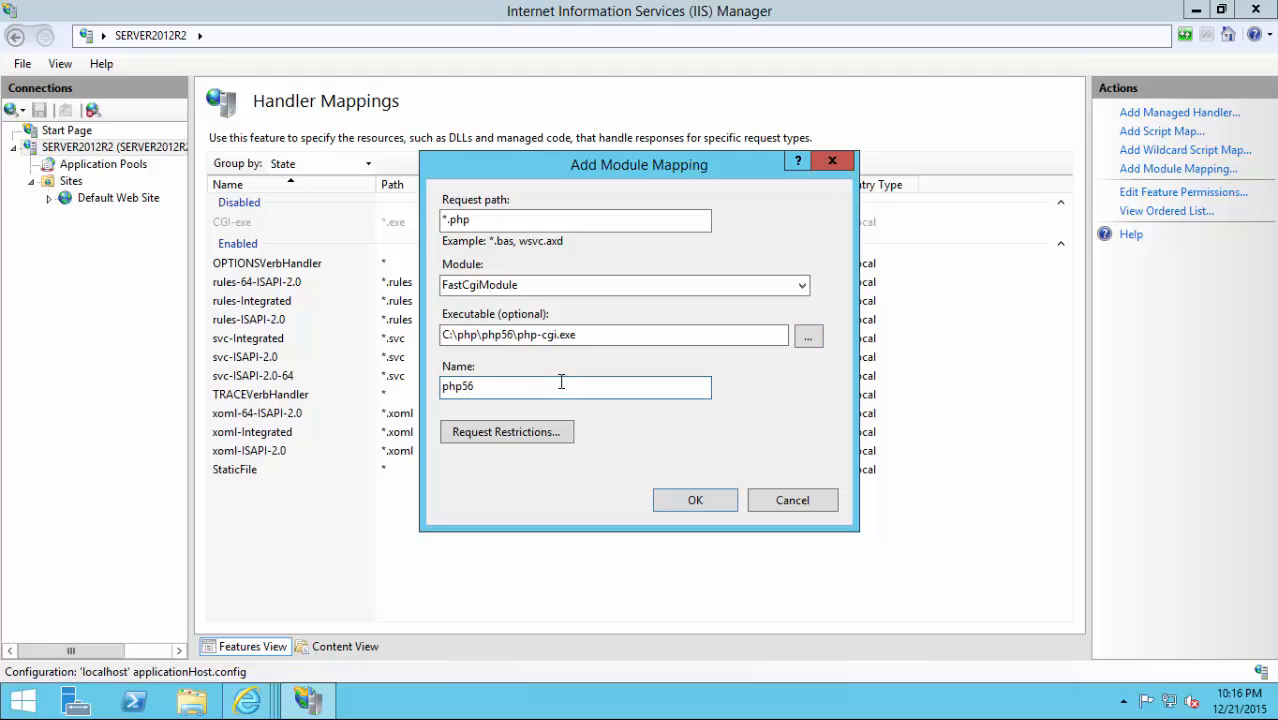
# Restrict the mapping to files or folders with verbs GET,HEAD,POST and Script access.
pyautogui.click(537, 443)
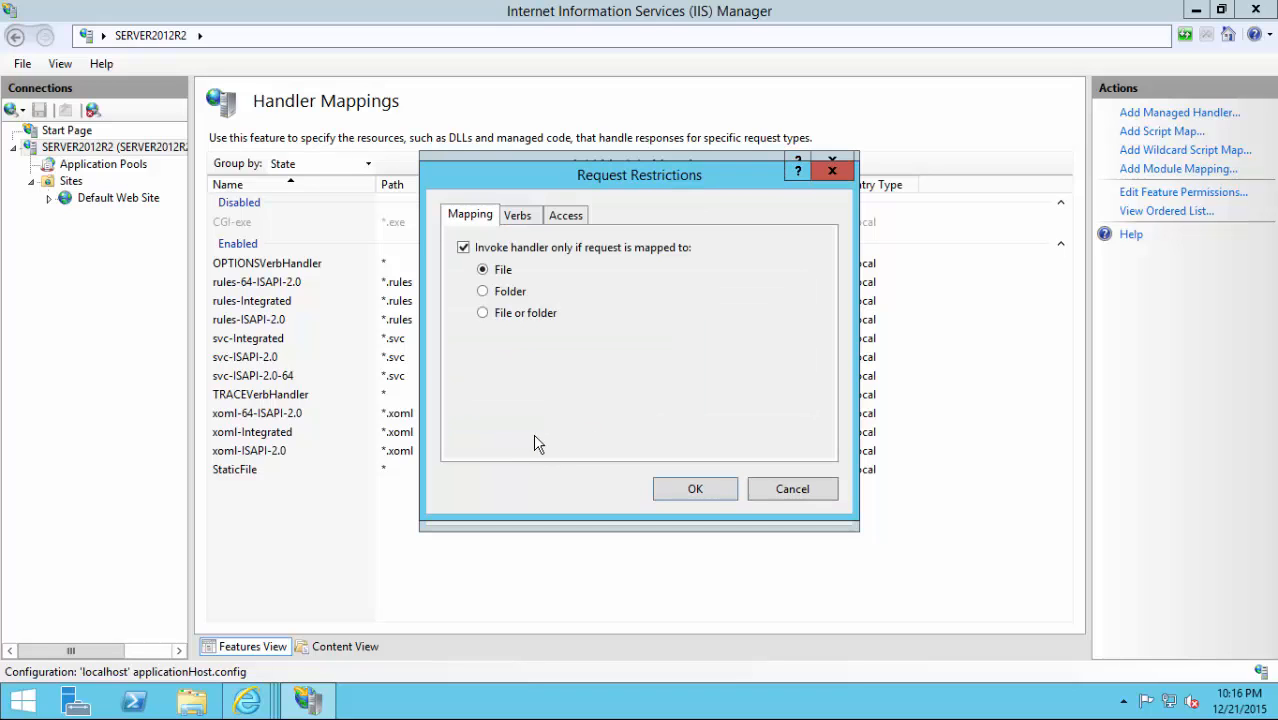
pyautogui.click(518, 315)
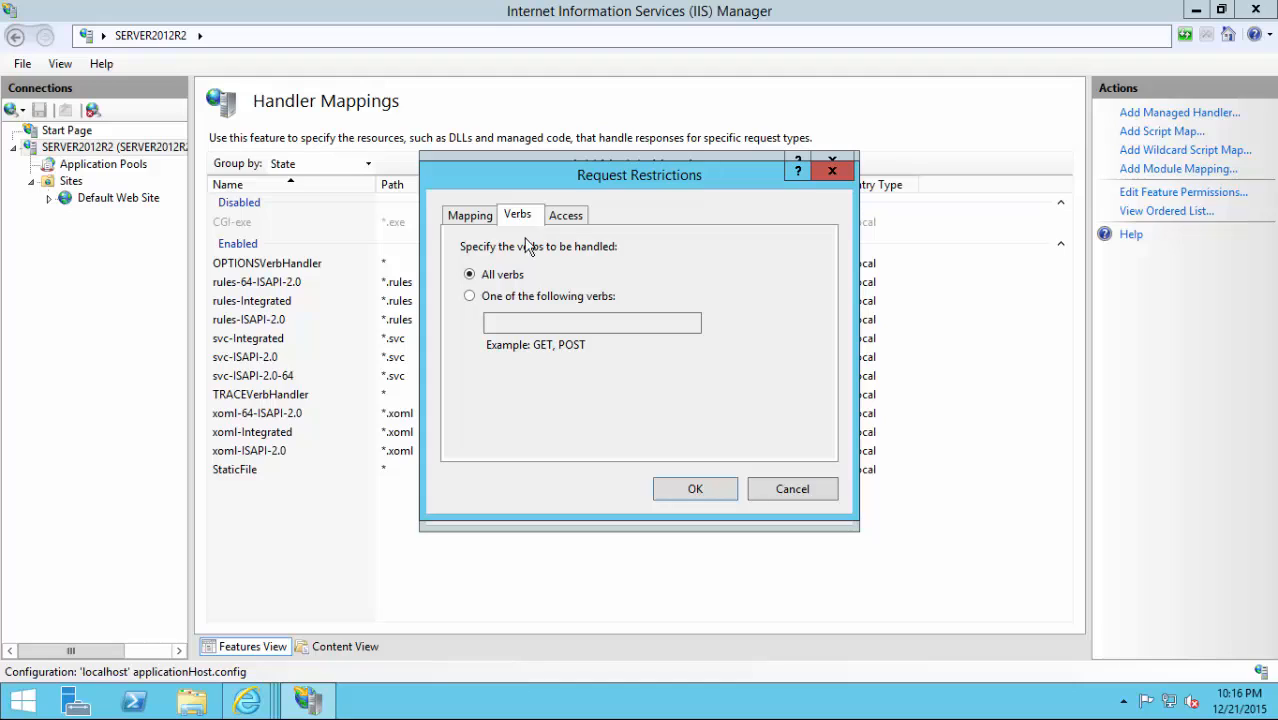
pyautogui.click(482, 300)
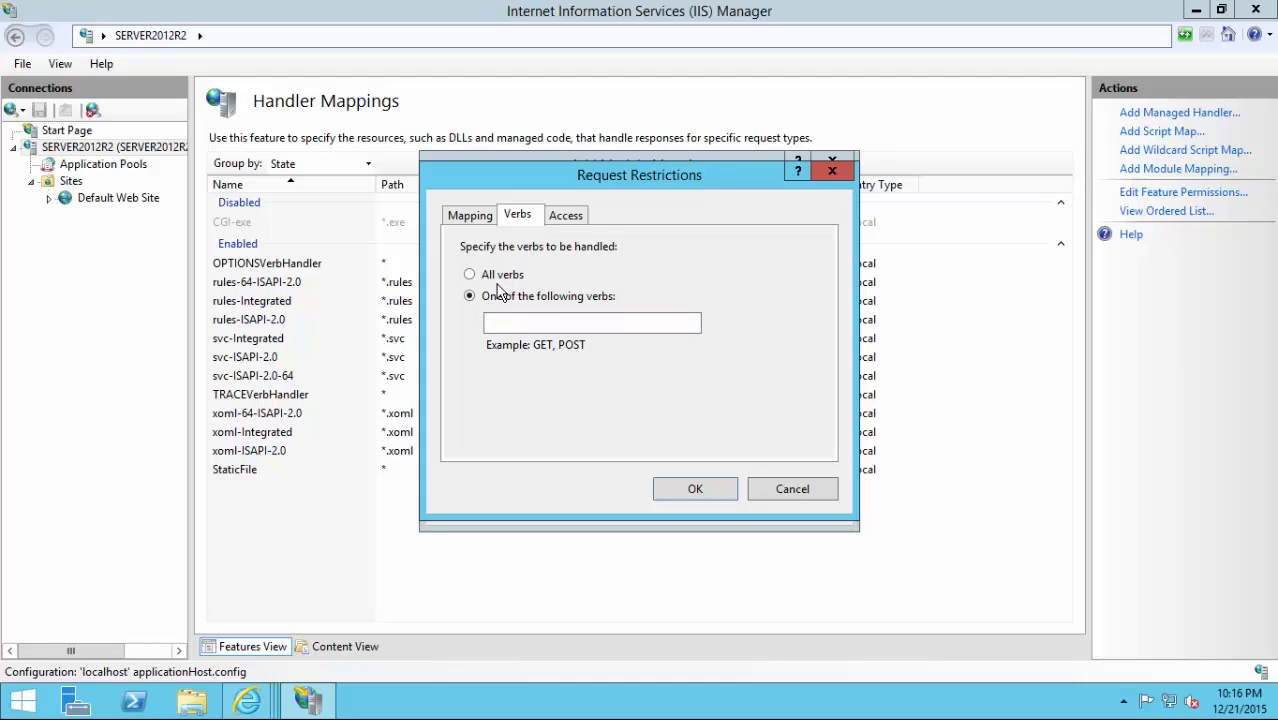
pyautogui.click(503, 321)
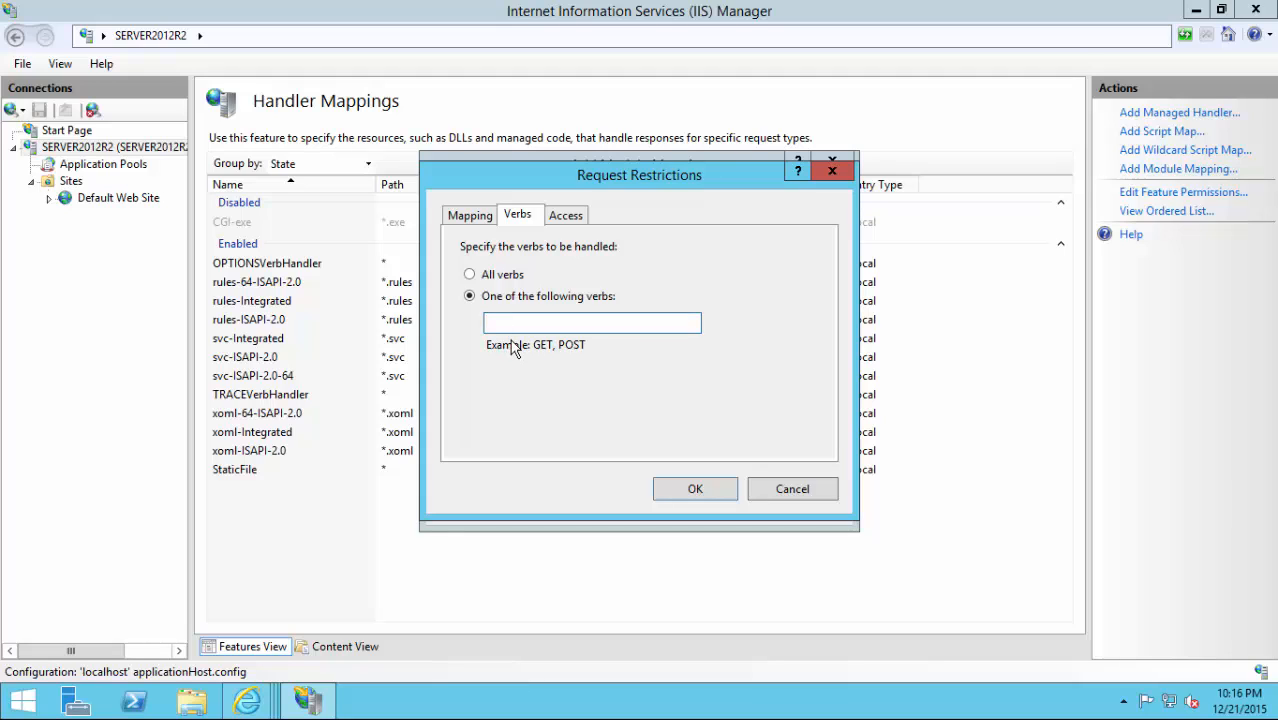
pyautogui.write('get')
pyautogui.press('BackSpace')
pyautogui.press('BackSpace')
pyautogui.write('GET,HEAD,POST')
pyautogui.click(570, 222)
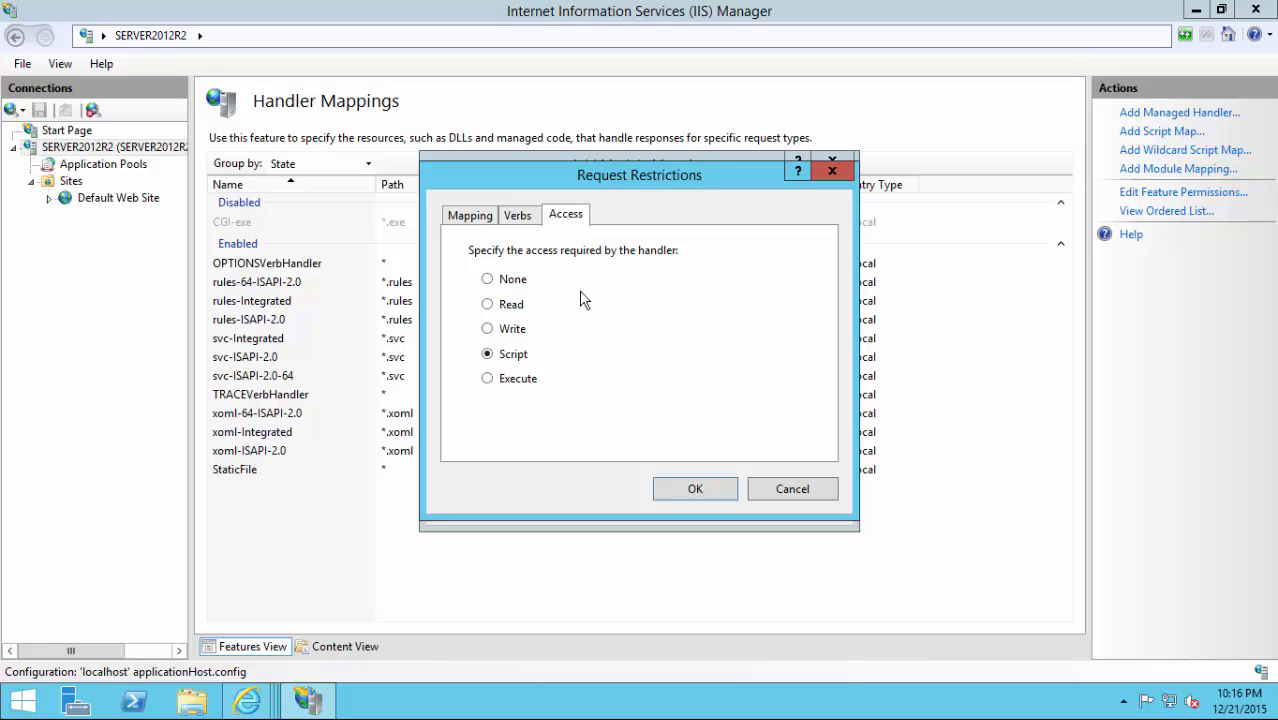
pyautogui.click(708, 495)
# Save the php56 mapping and register php-cgi.exe as a FastCGI application.
pyautogui.click(706, 502)
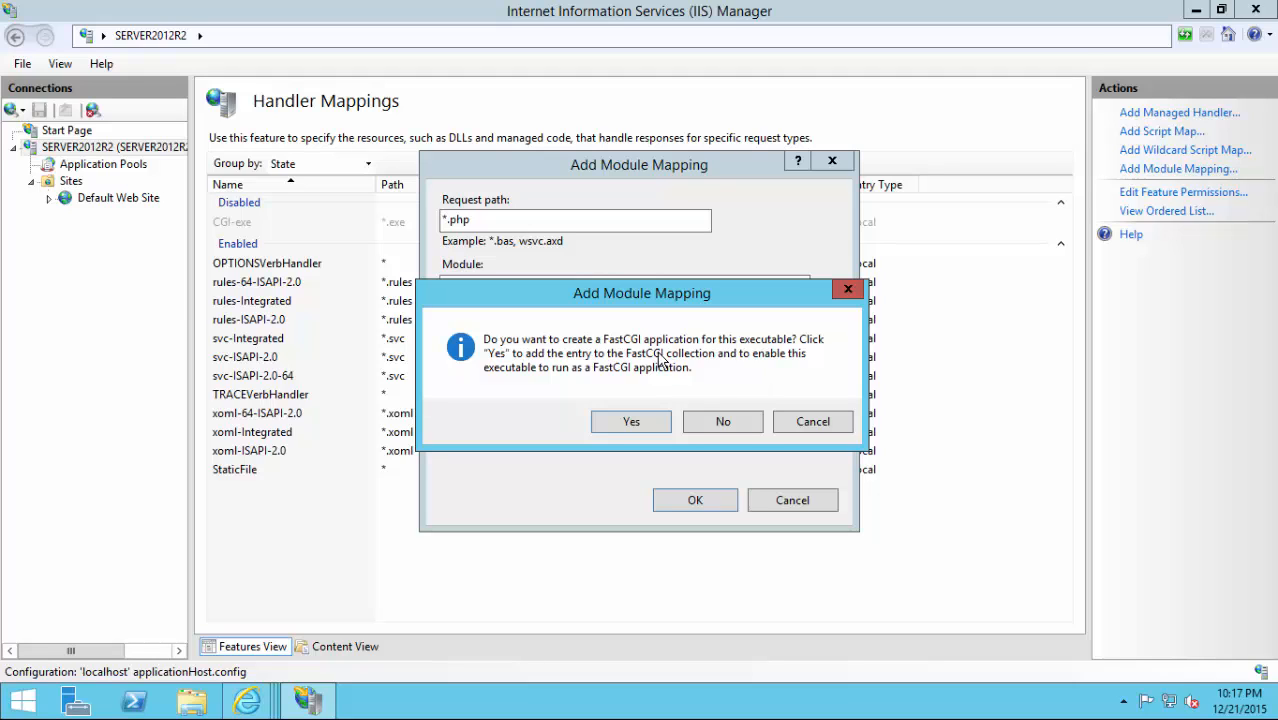
pyautogui.click(631, 423)
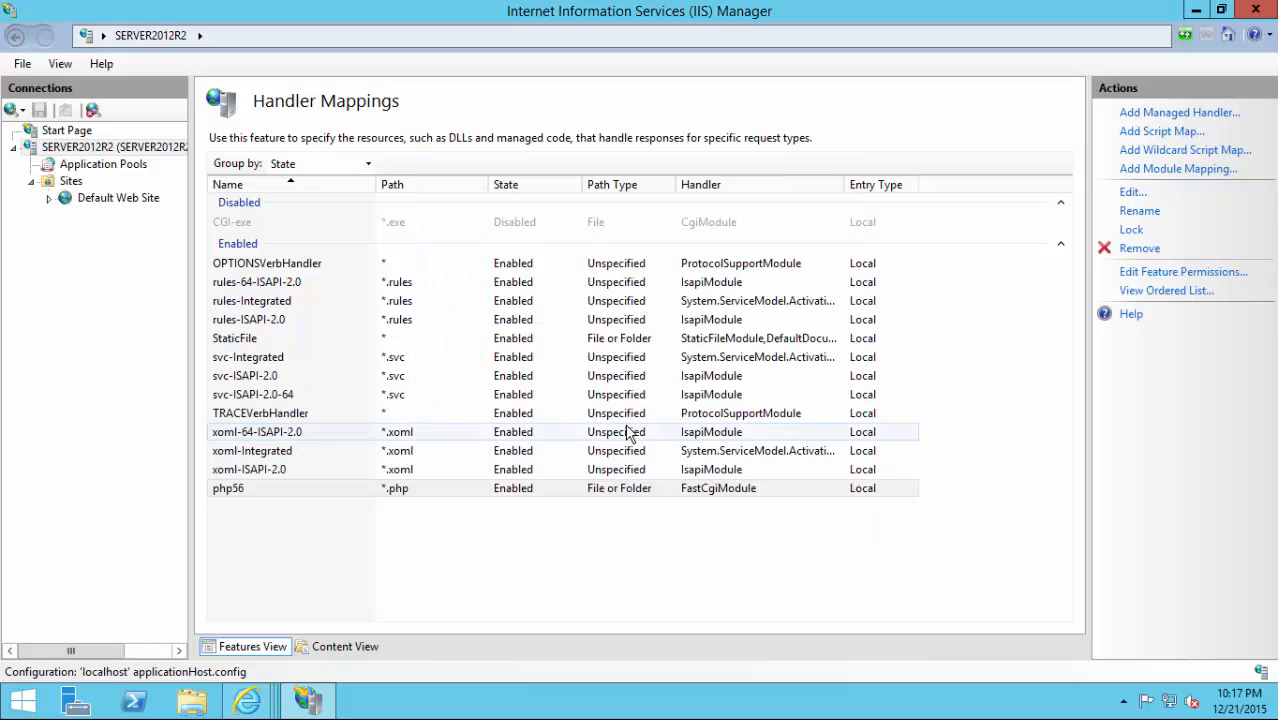
pyautogui.click(244, 494)
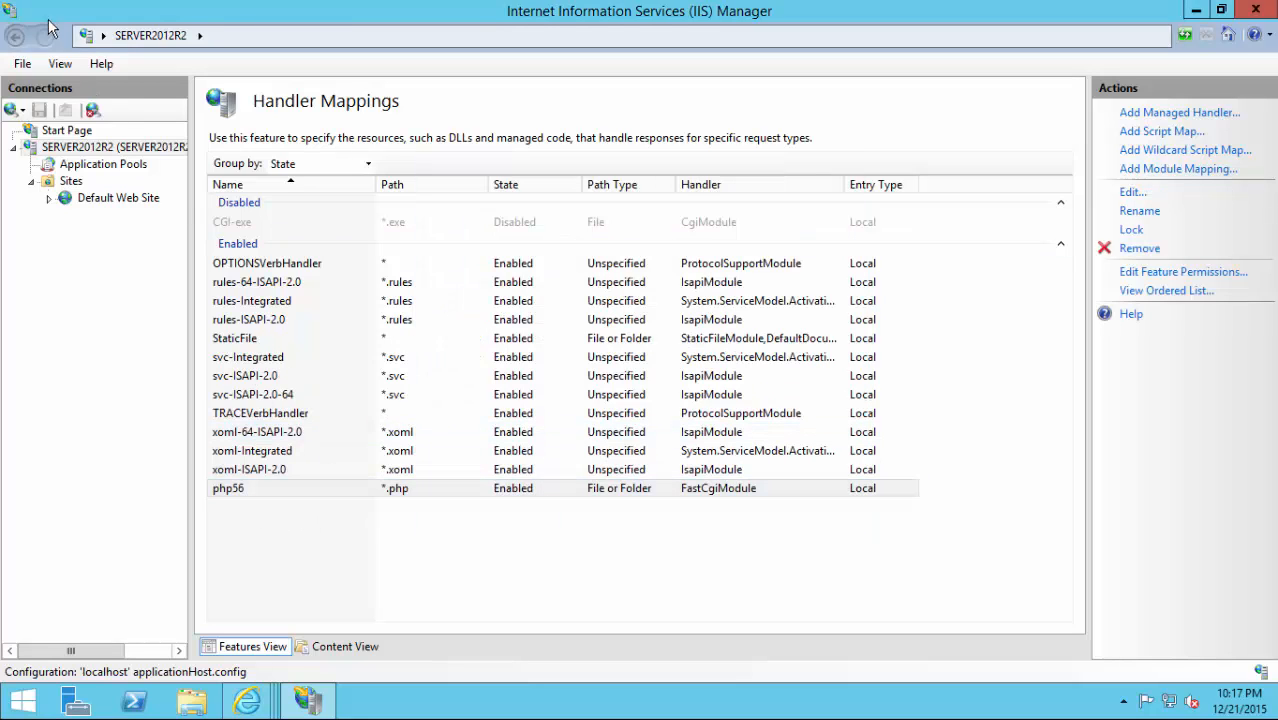
# Add the .php extension as MIME type text/php in the server's MIME Types, then return home.
pyautogui.click(13, 37)
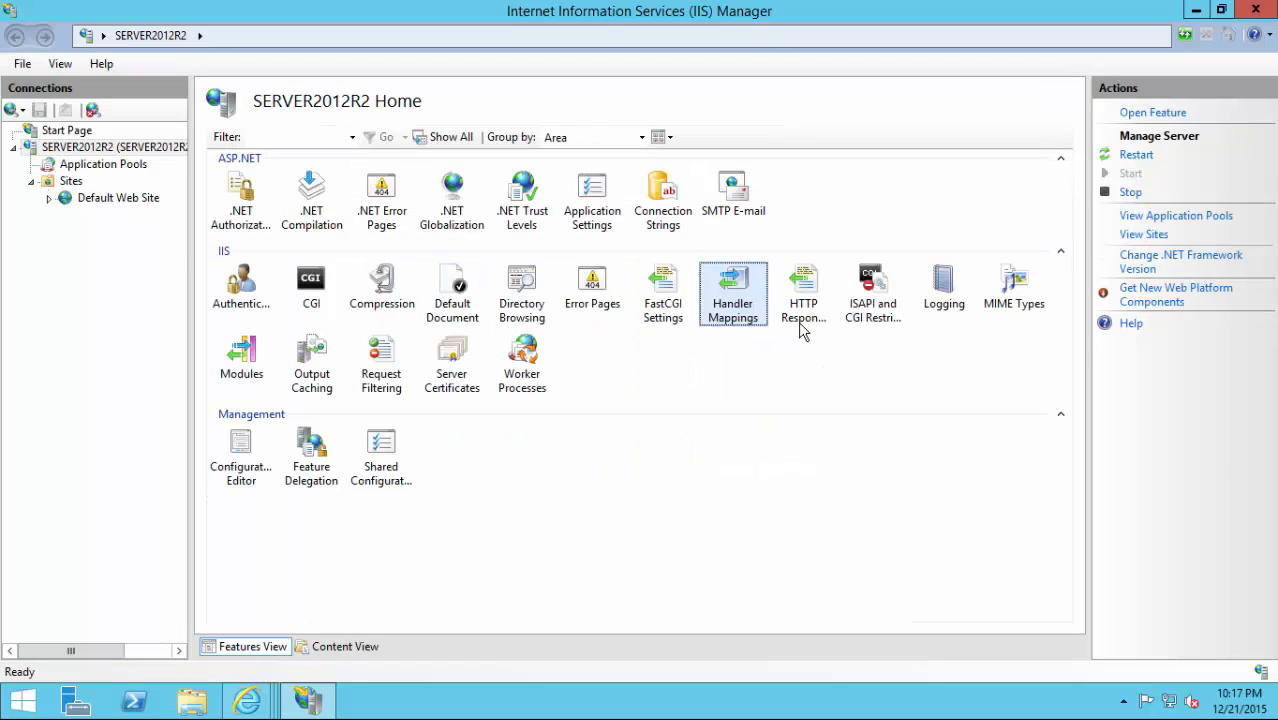
pyautogui.doubleClick(1000, 300)
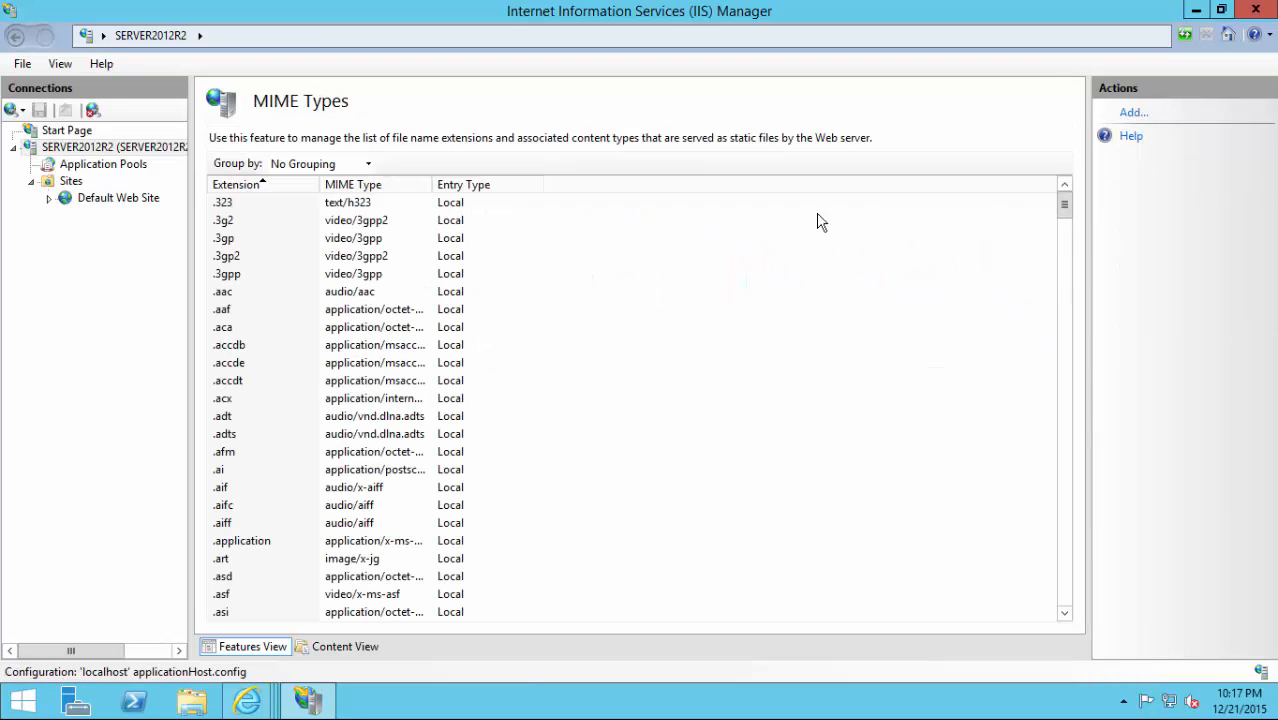
pyautogui.click(1132, 113)
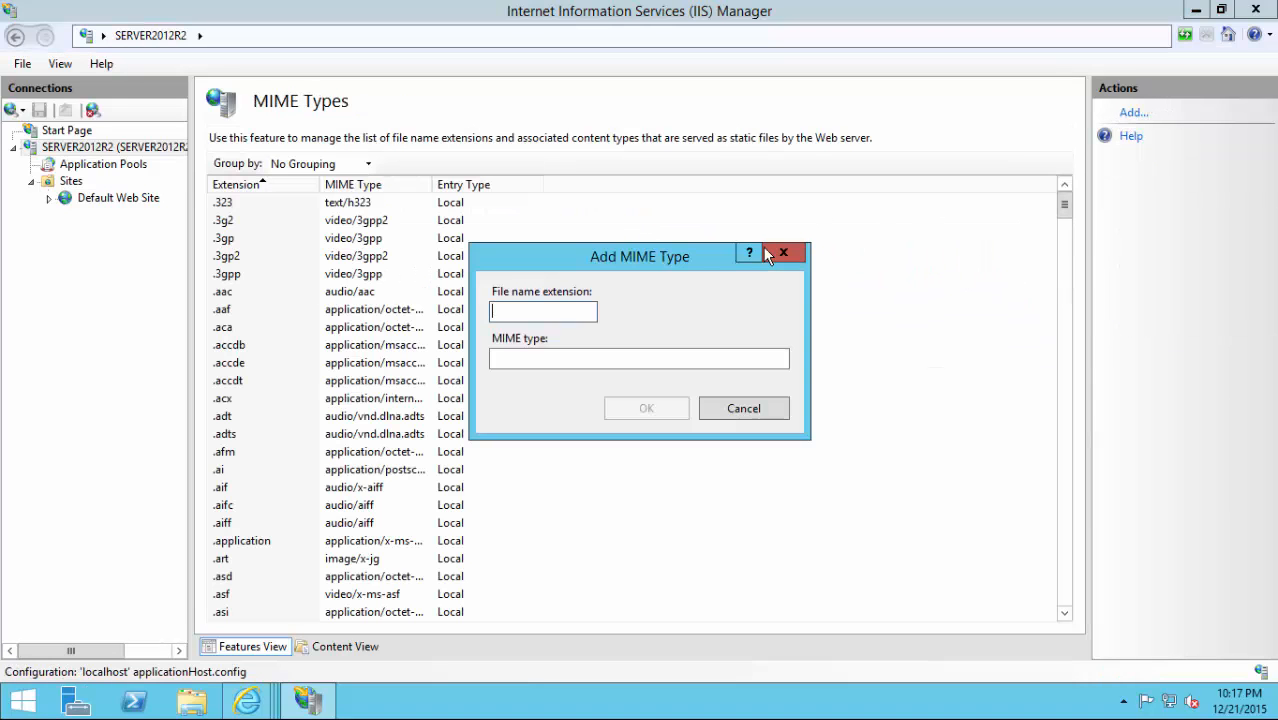
pyautogui.write('php')
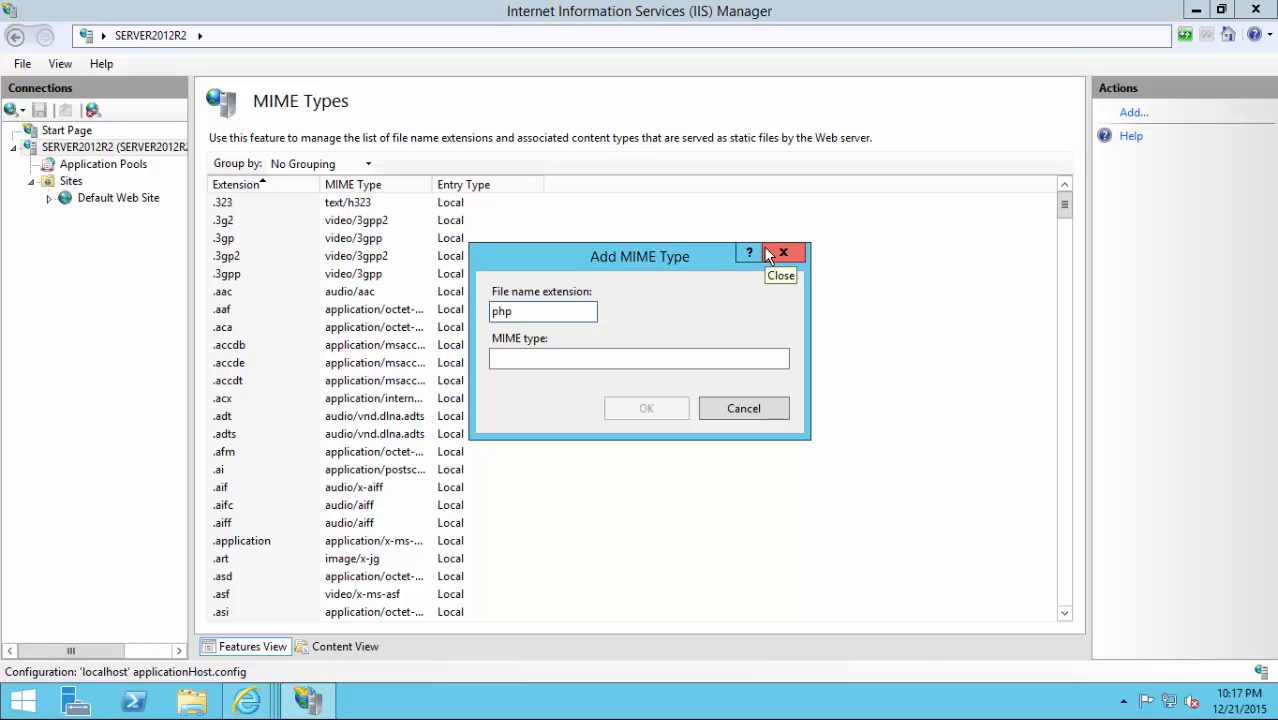
pyautogui.press('Tab')
pyautogui.write('tetx')
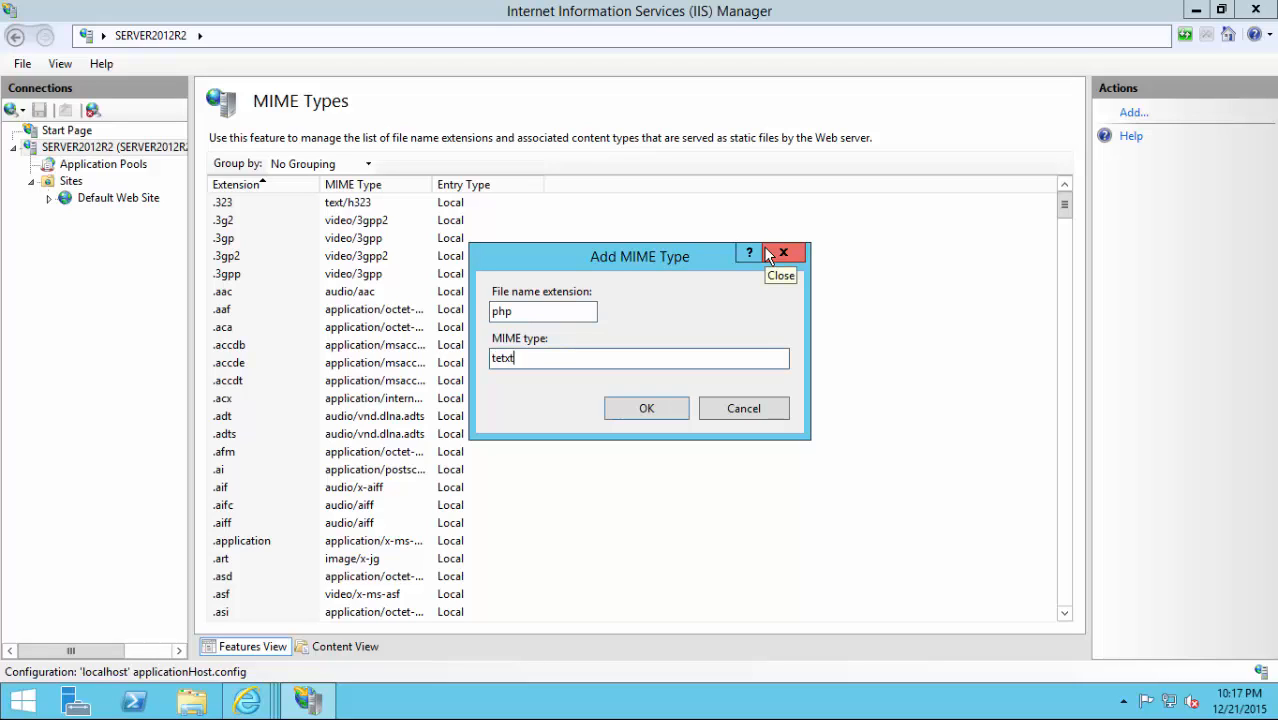
pyautogui.write('xt/php')
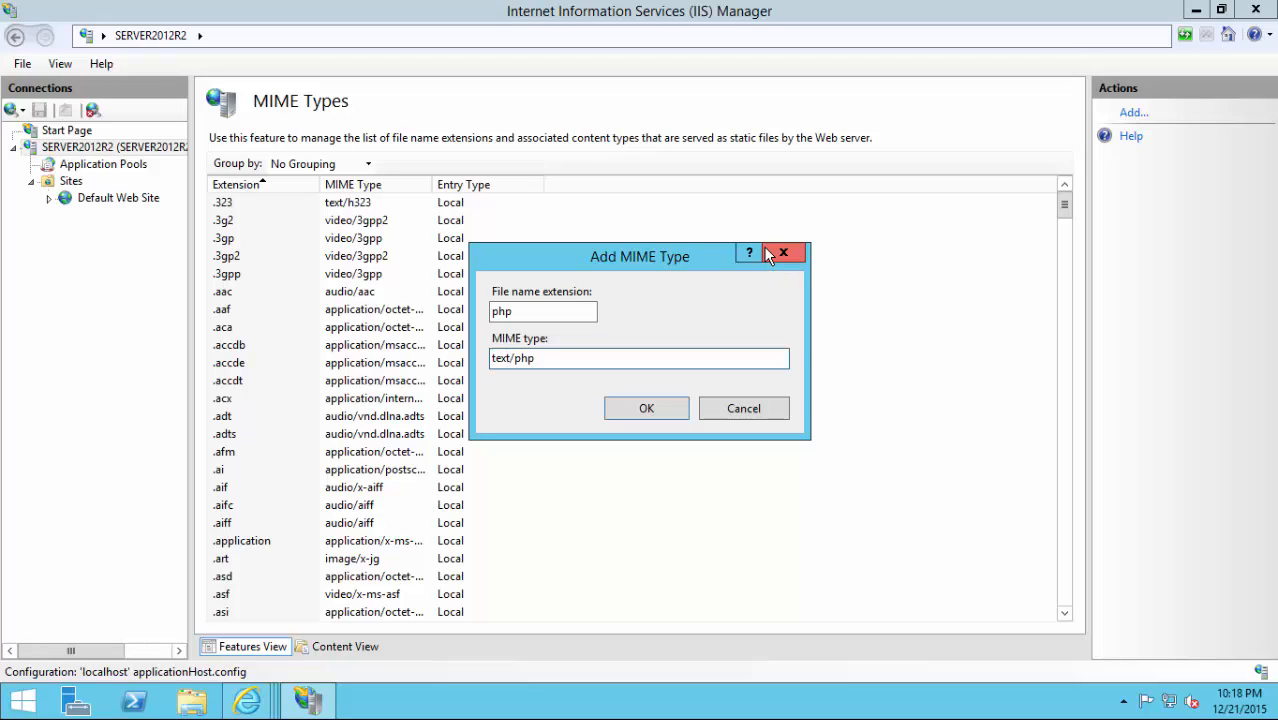
pyautogui.click(647, 410)
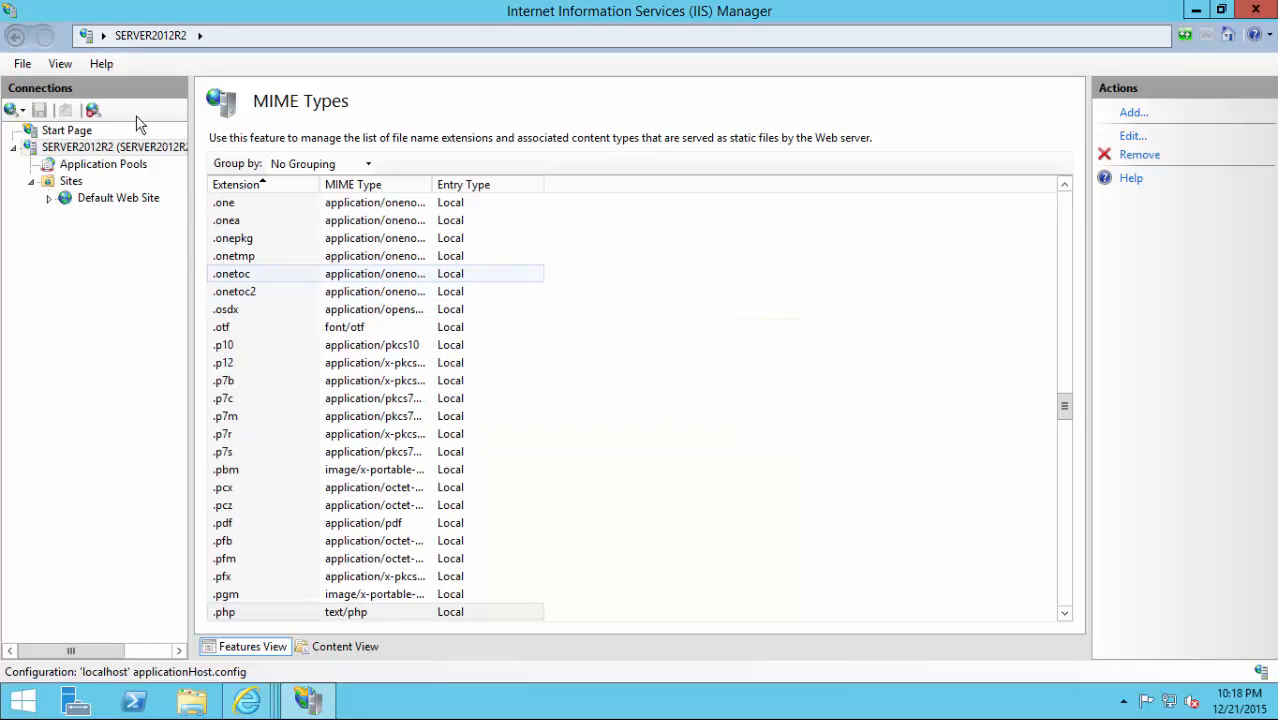
pyautogui.click(14, 36)
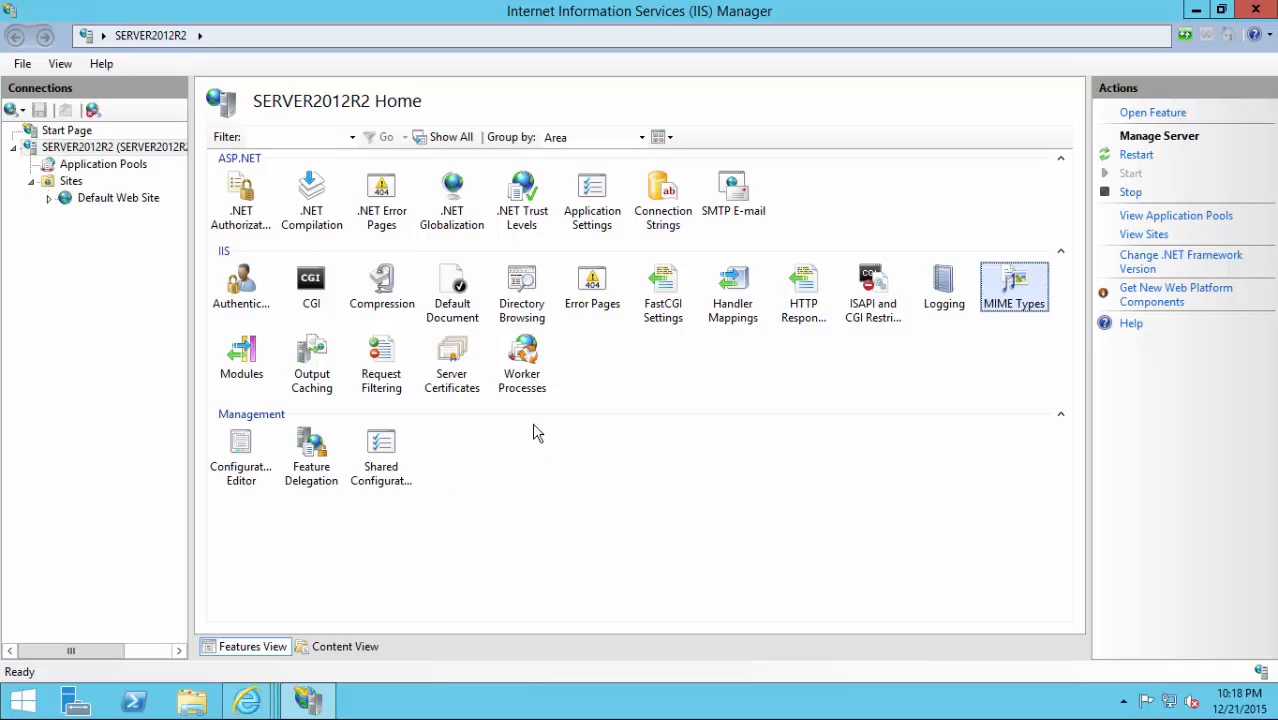
# Add index.php to the server's Default Document list, placed at the top.
pyautogui.doubleClick(462, 306)
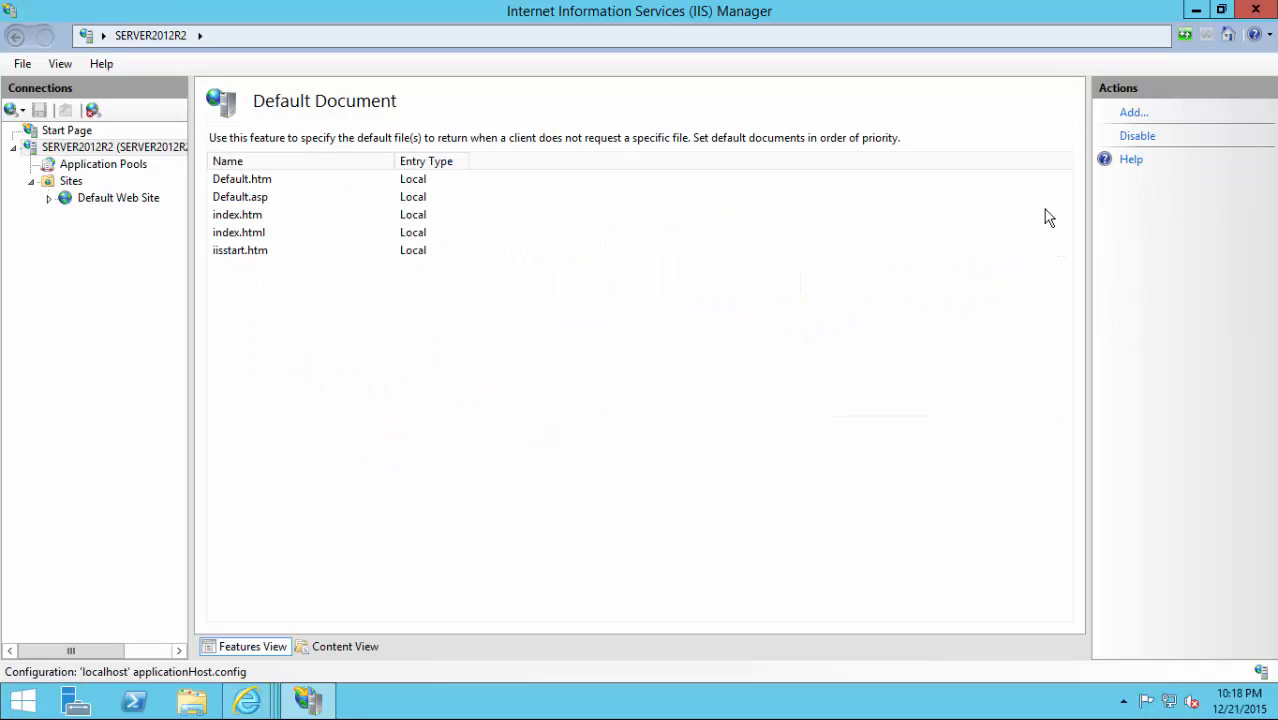
pyautogui.click(1131, 114)
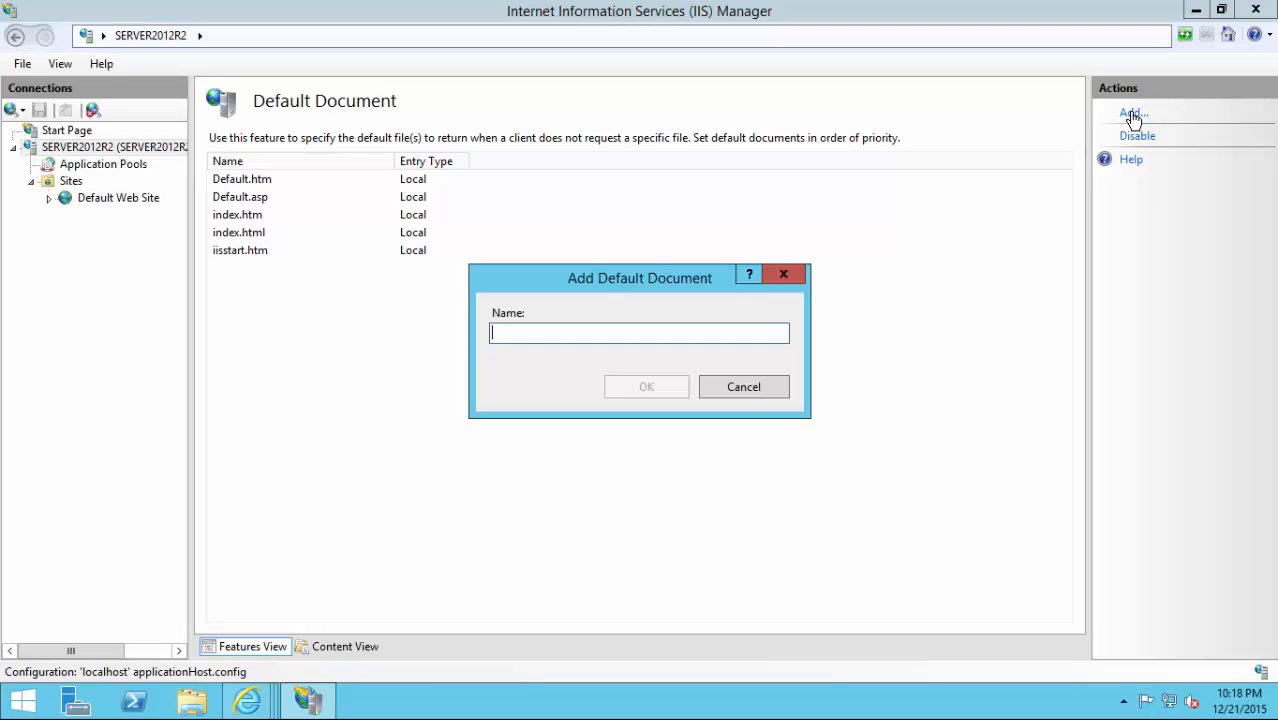
pyautogui.write('index.')
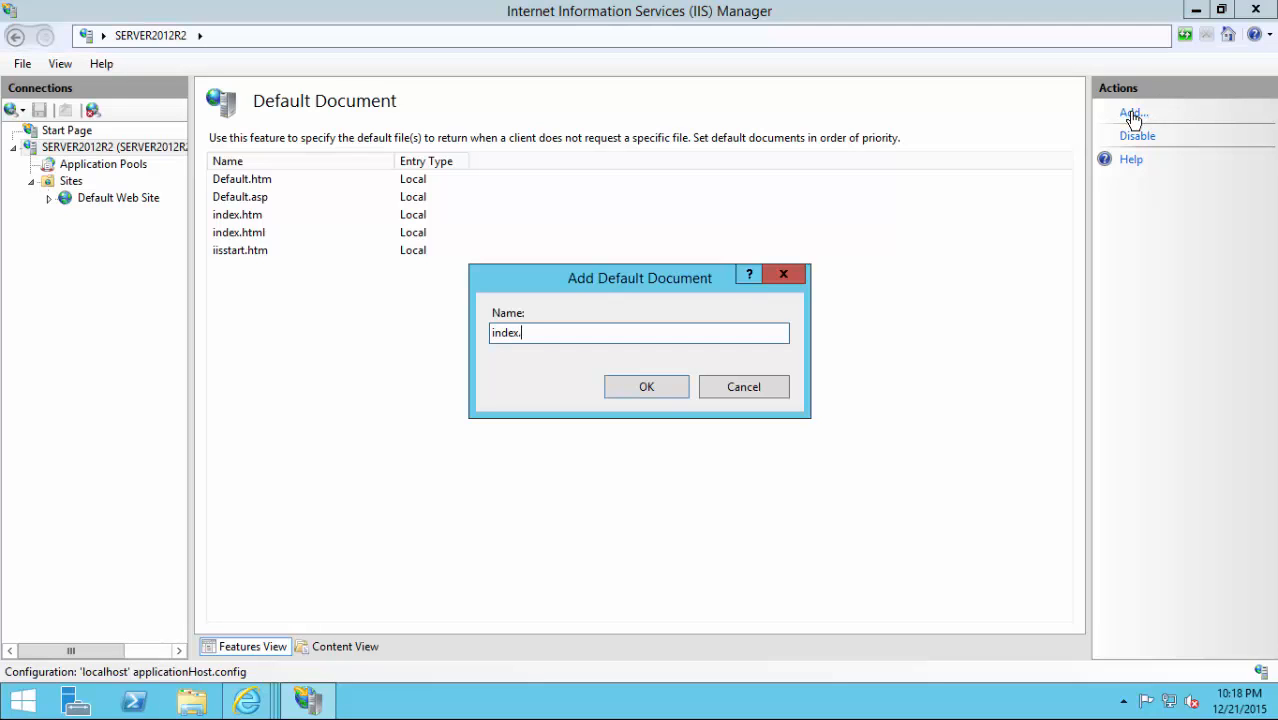
pyautogui.write('php')
pyautogui.click(612, 387)
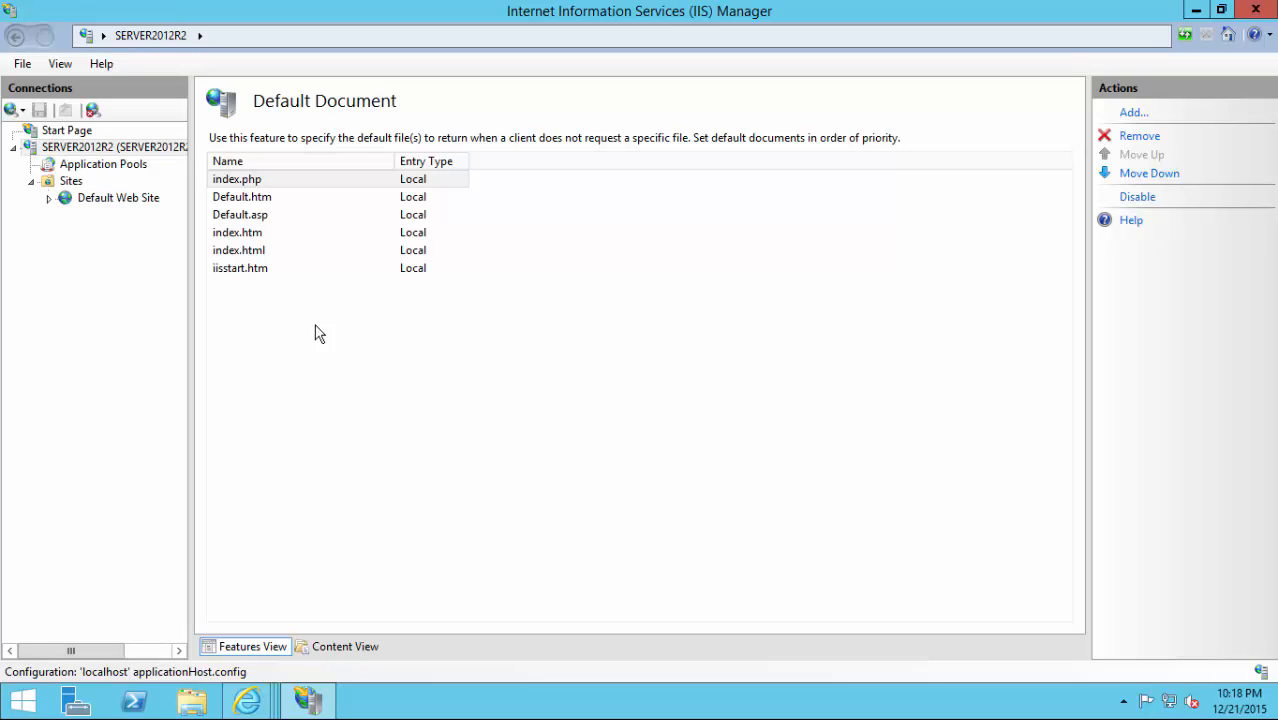
pyautogui.click(294, 185)
pyautogui.click(222, 183)
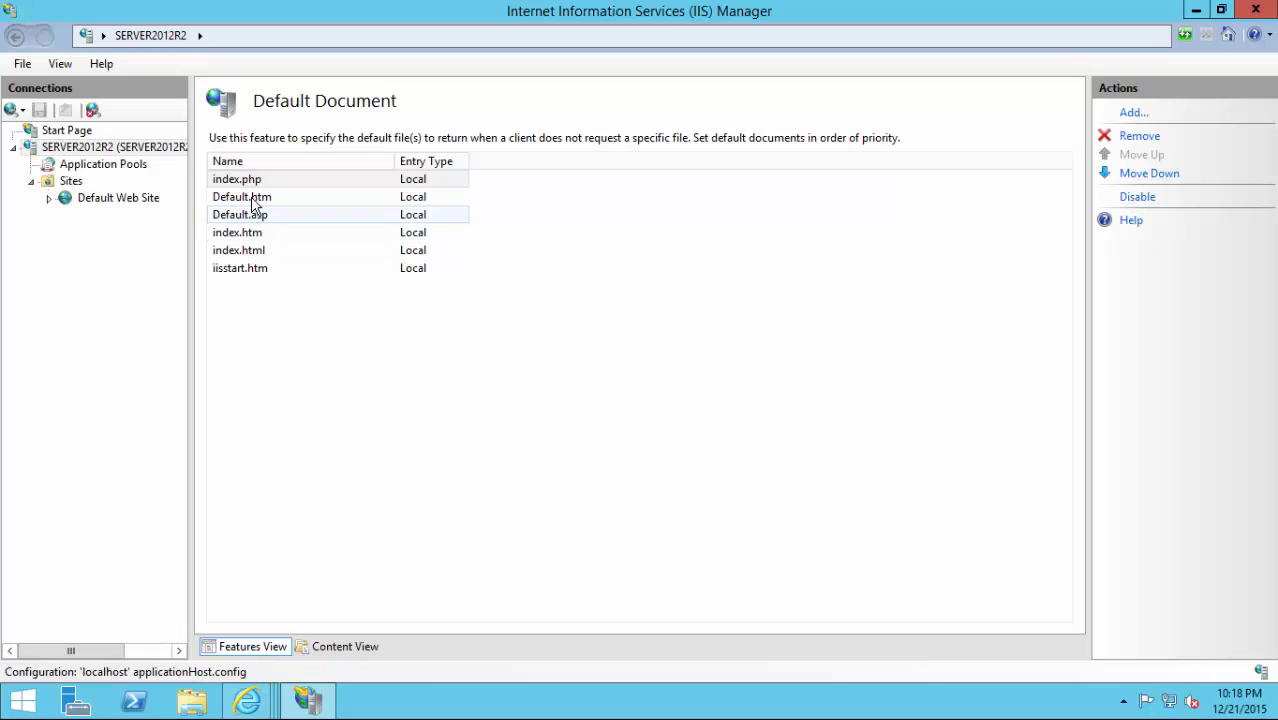
pyautogui.click(253, 183)
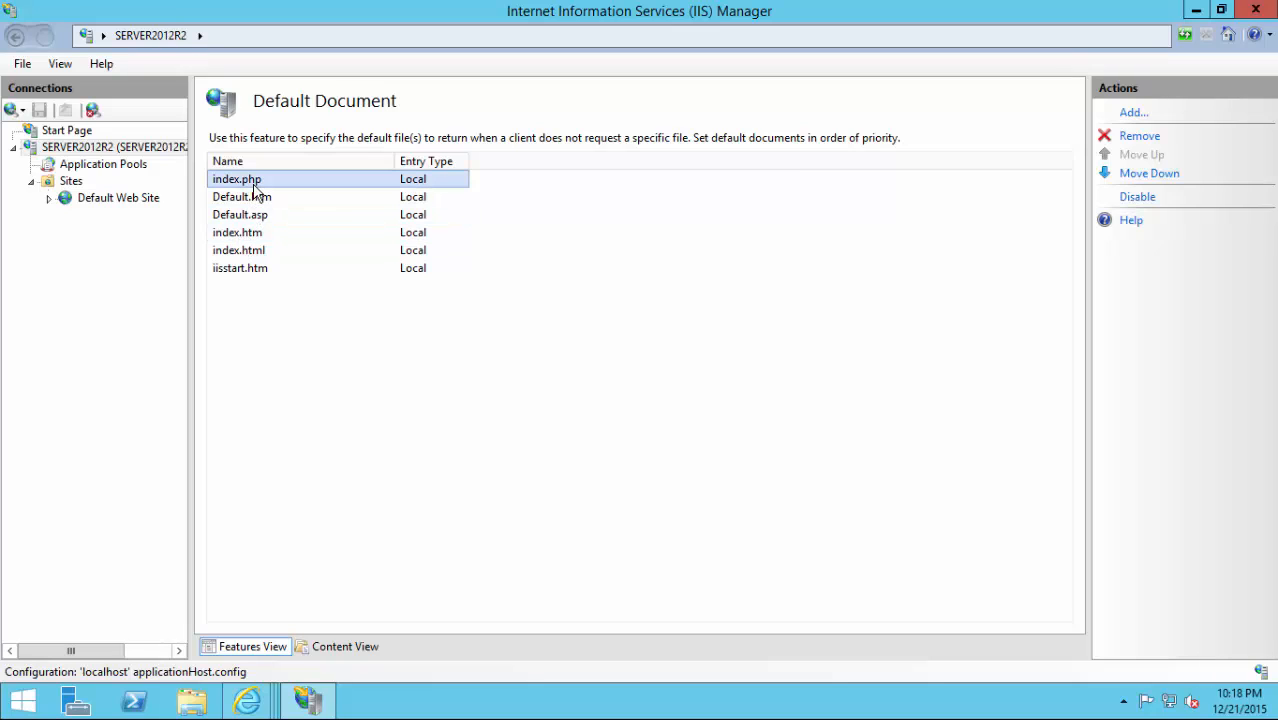
pyautogui.click(14, 39)
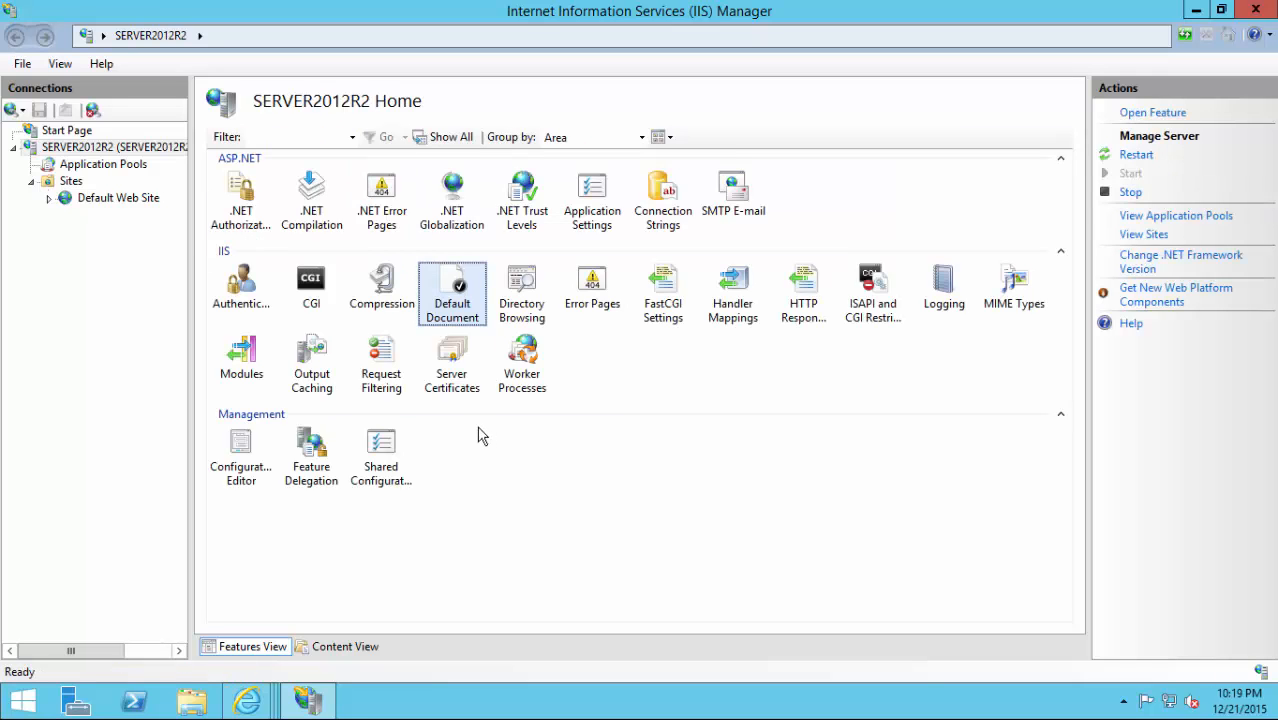
# Browse File Explorer to C:\inetpub\wwwroot, which holds only iis-85 and iisstart.
pyautogui.click(212, 710)
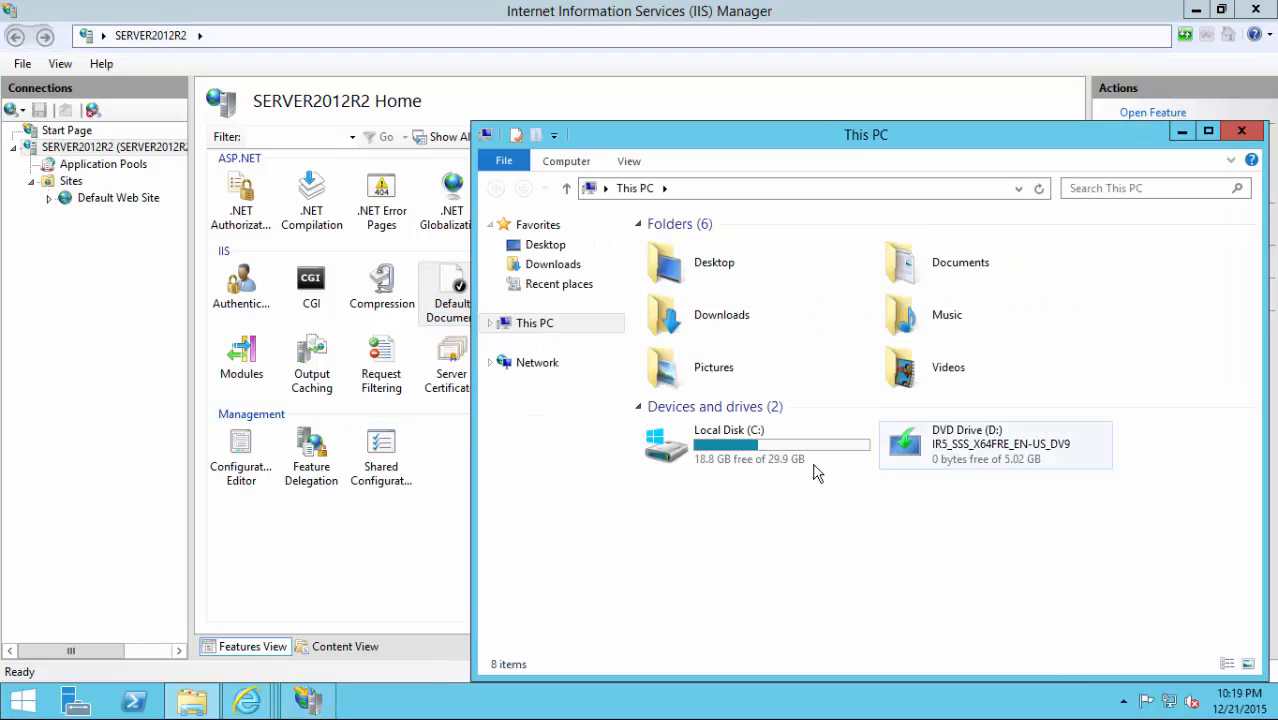
pyautogui.doubleClick(754, 452)
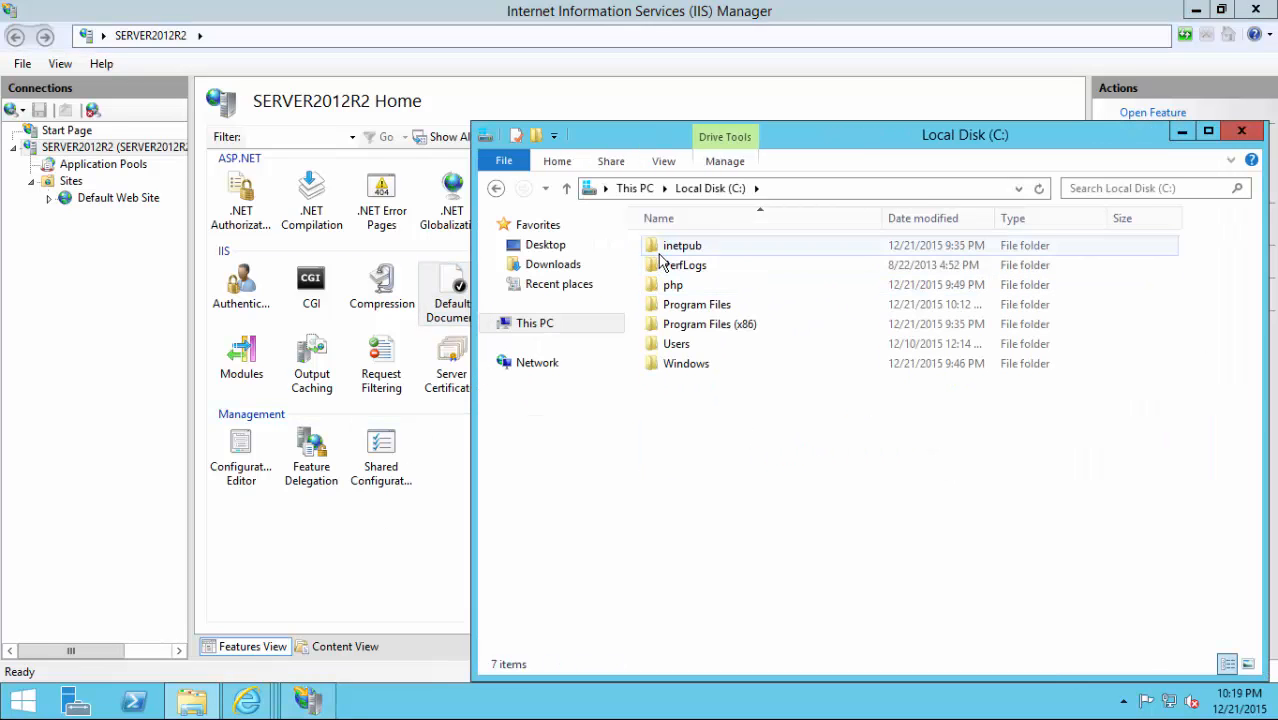
pyautogui.doubleClick(676, 247)
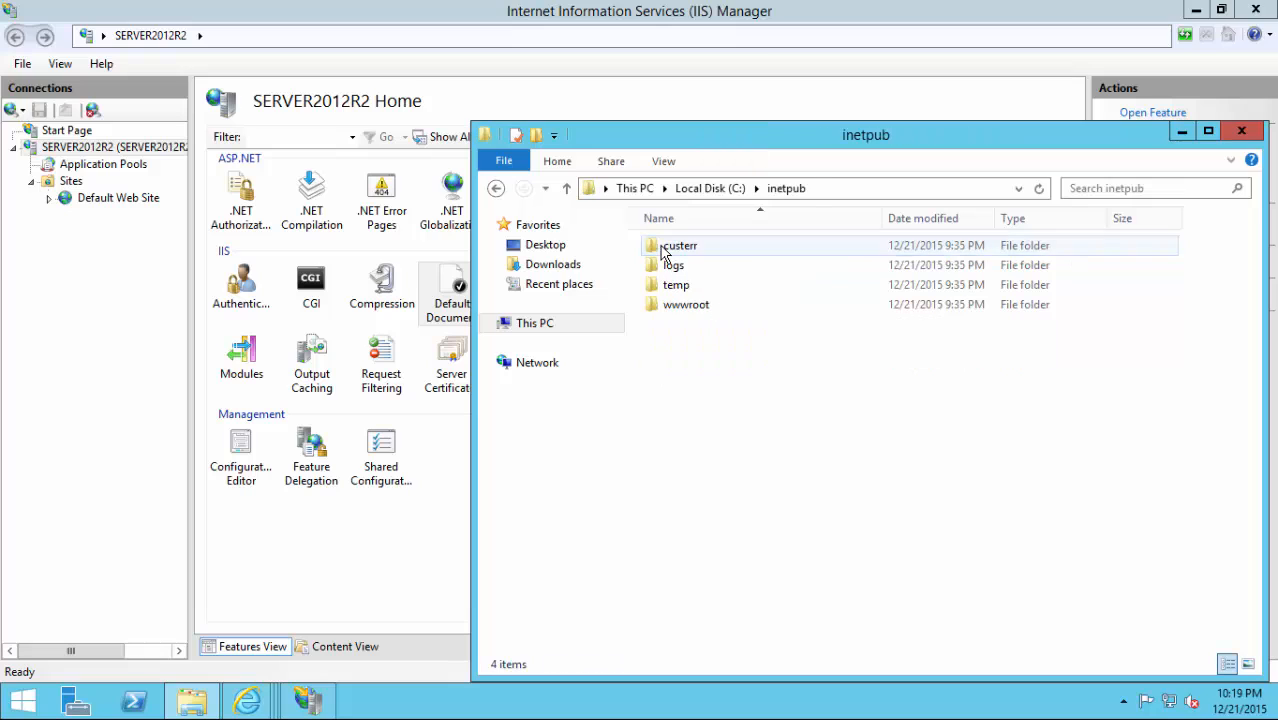
pyautogui.doubleClick(686, 305)
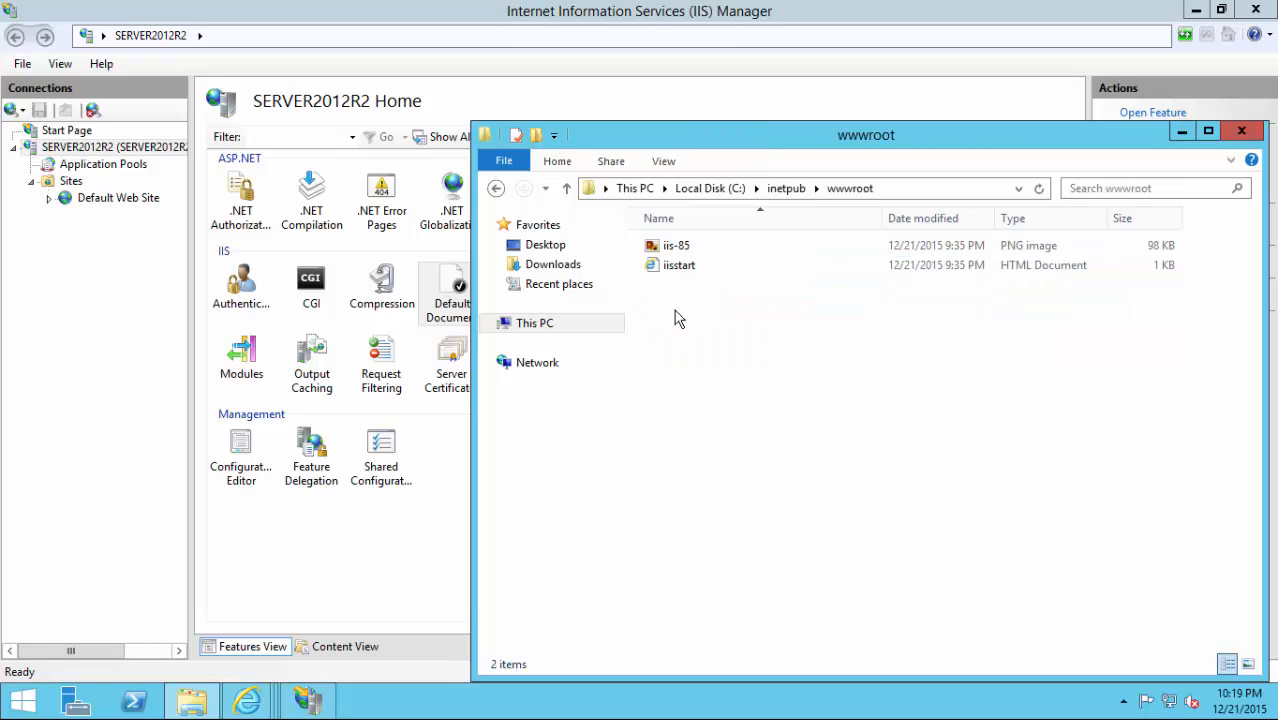
pyautogui.rightClick(676, 318)
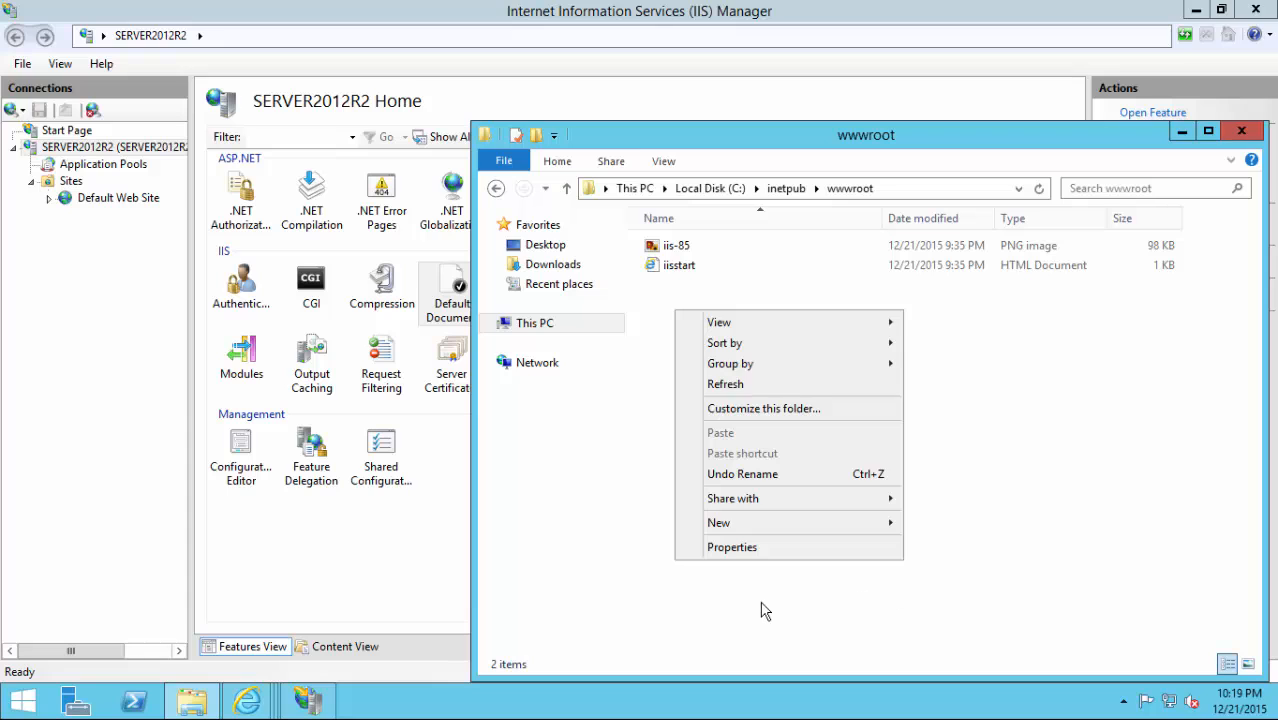
pyautogui.click(762, 610)
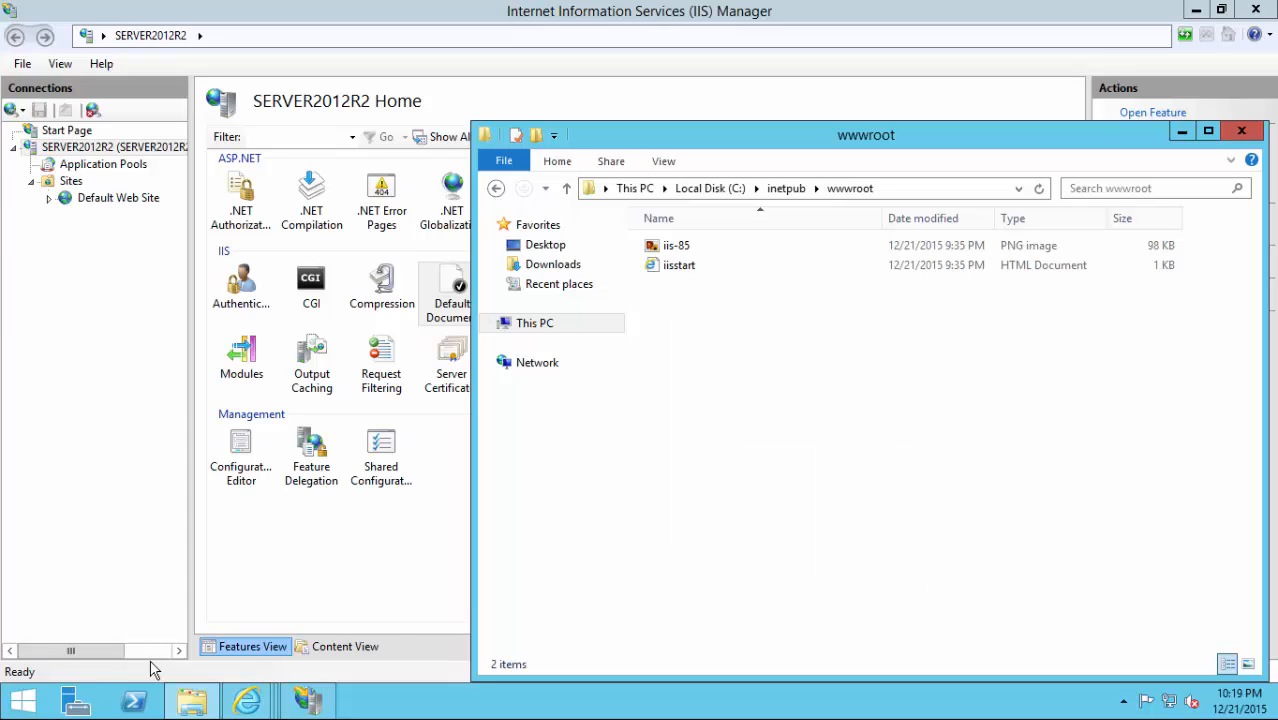
pyautogui.click(24, 703)
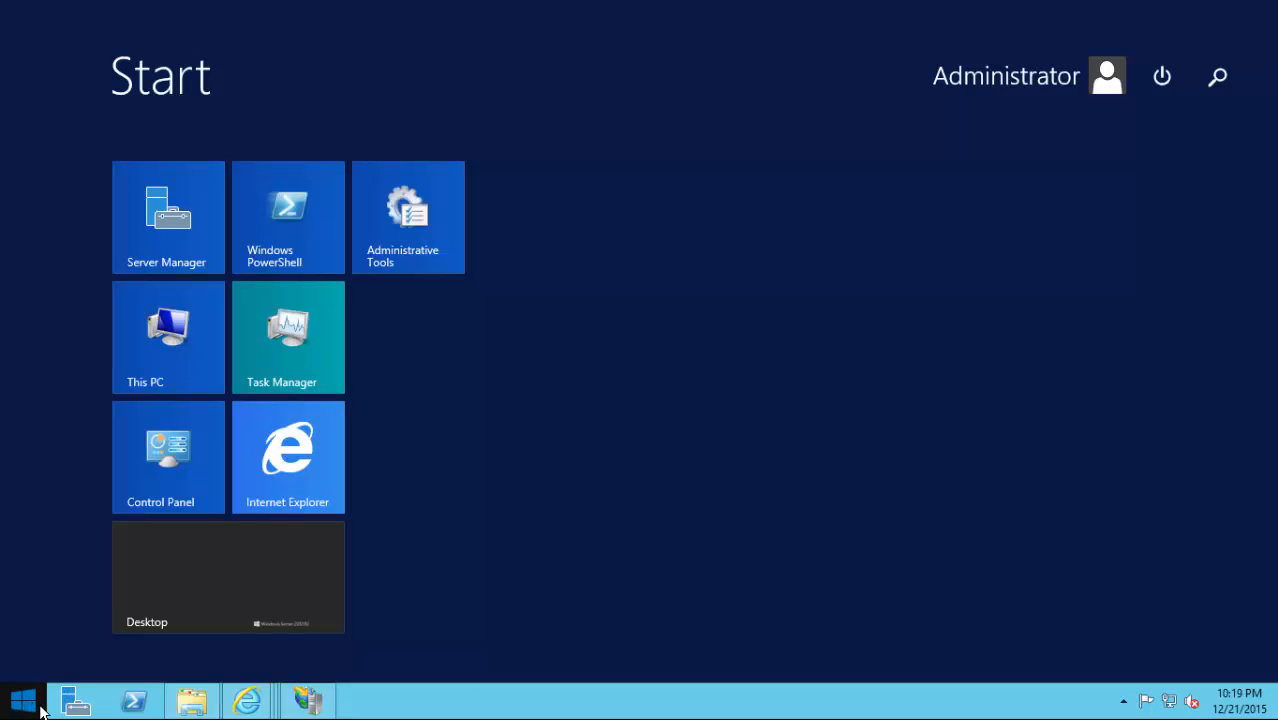
# Launch Notepad from the Start search and type the <?php and ?> tags with a blank line.
pyautogui.click(1220, 78)
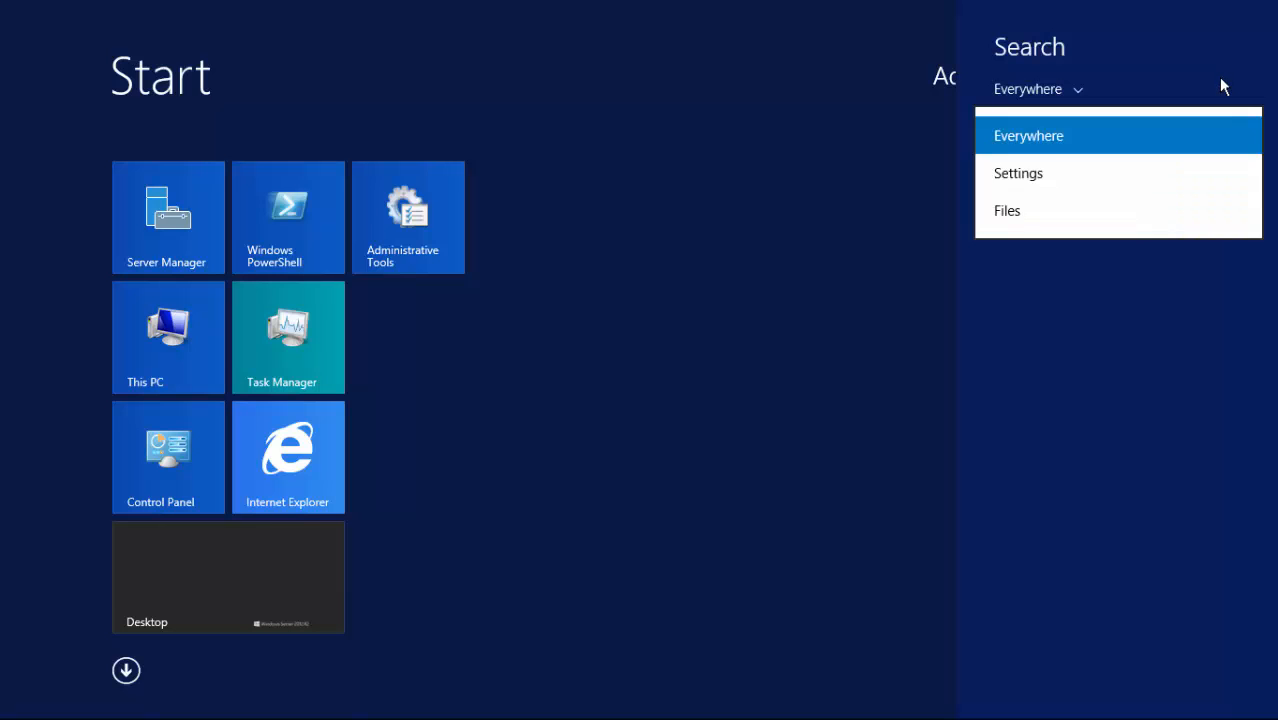
pyautogui.write('notepad')
pyautogui.press('Return')
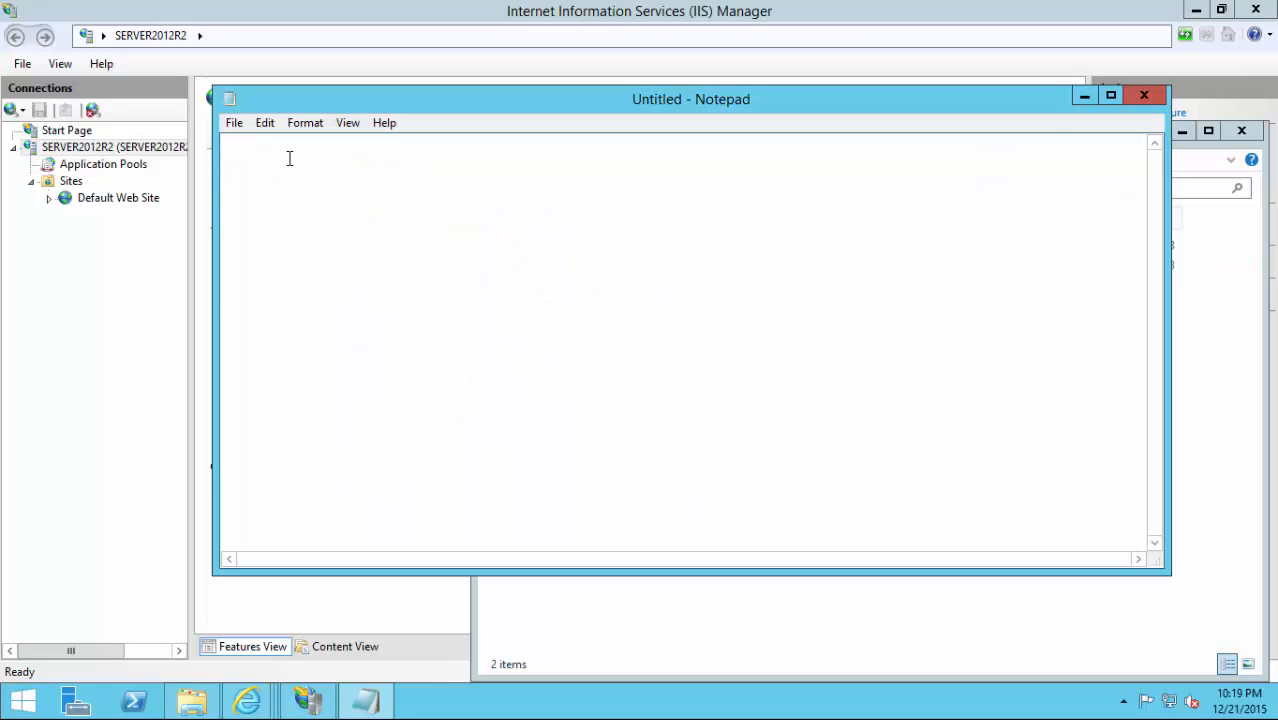
pyautogui.write('<?php  ')
pyautogui.write('?>')
# Add phpinfo(); between the PHP tags and pick C:\inetpub\wwwroot as the save location.
pyautogui.press('Up')
pyautogui.write('phpinfo();')
pyautogui.click(243, 128)
pyautogui.click(262, 208)
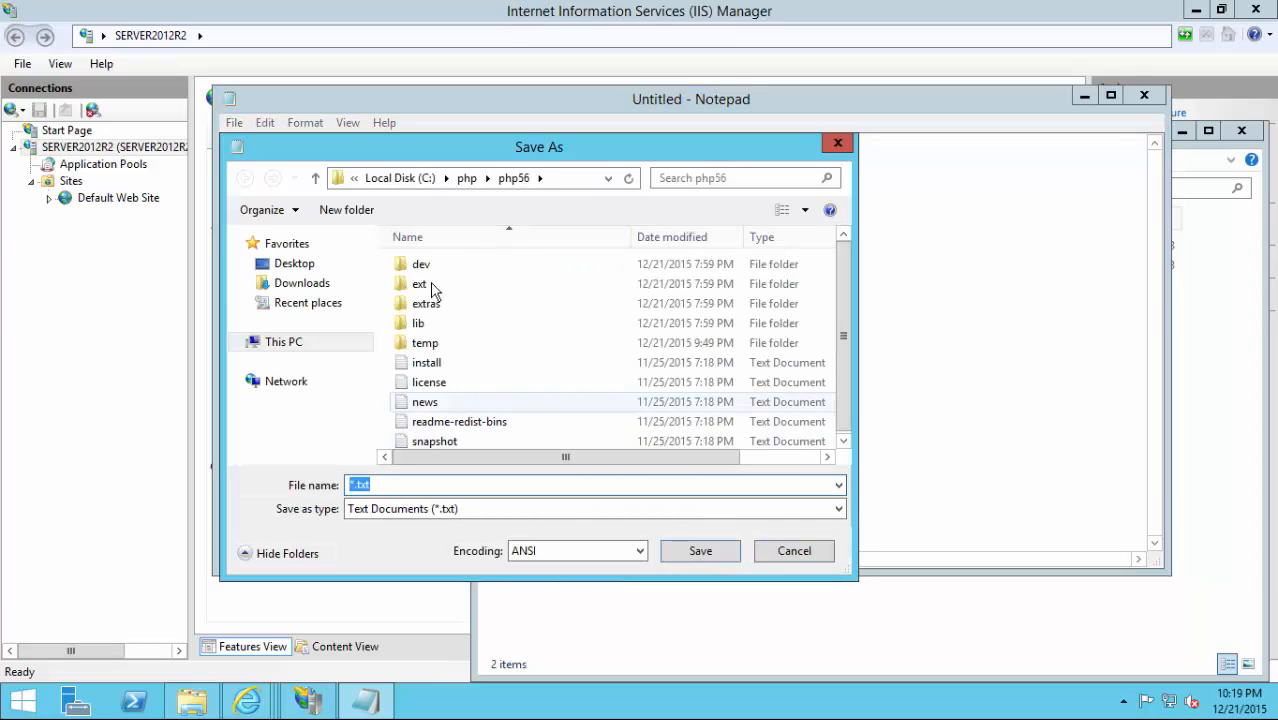
pyautogui.click(406, 178)
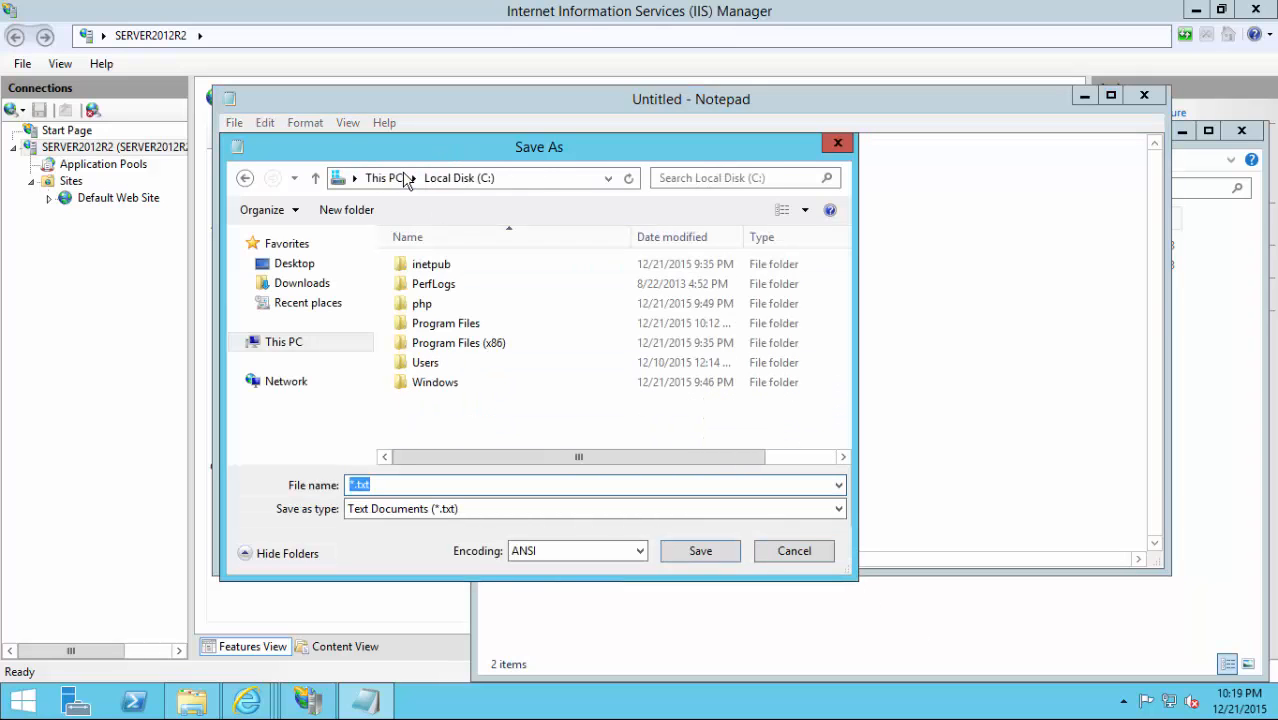
pyautogui.click(412, 268)
pyautogui.doubleClick(412, 268)
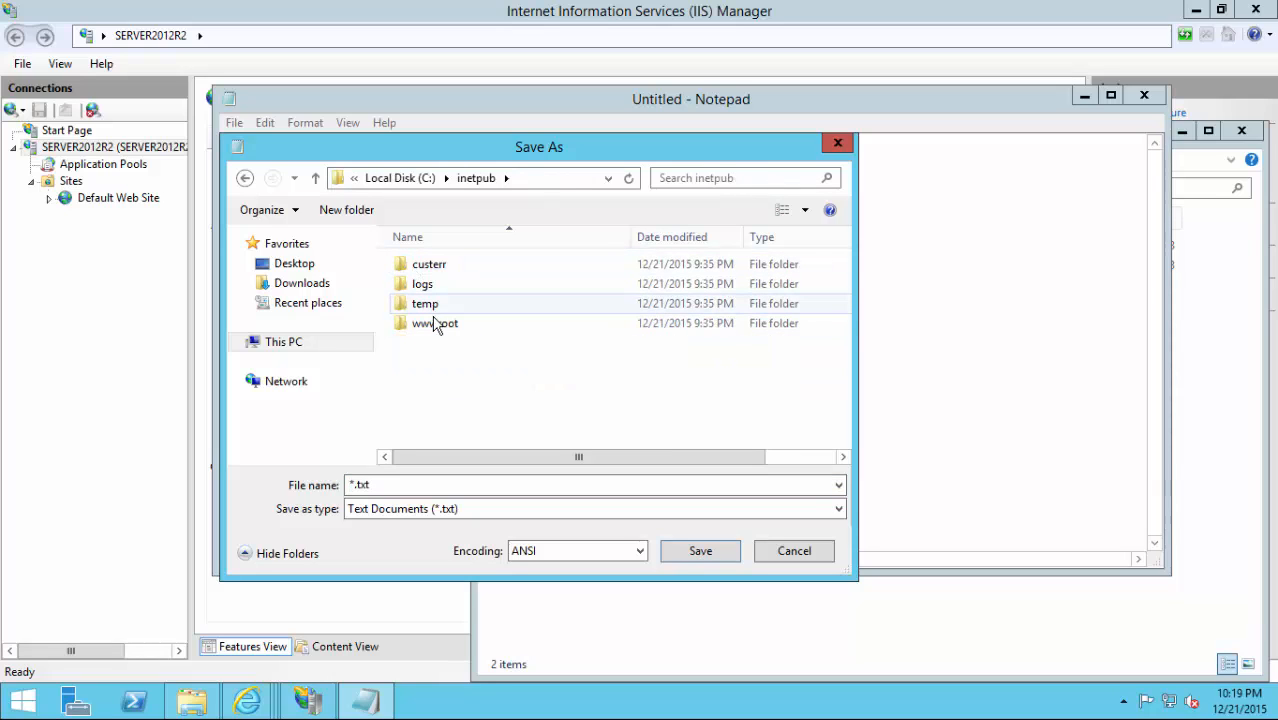
pyautogui.doubleClick(432, 326)
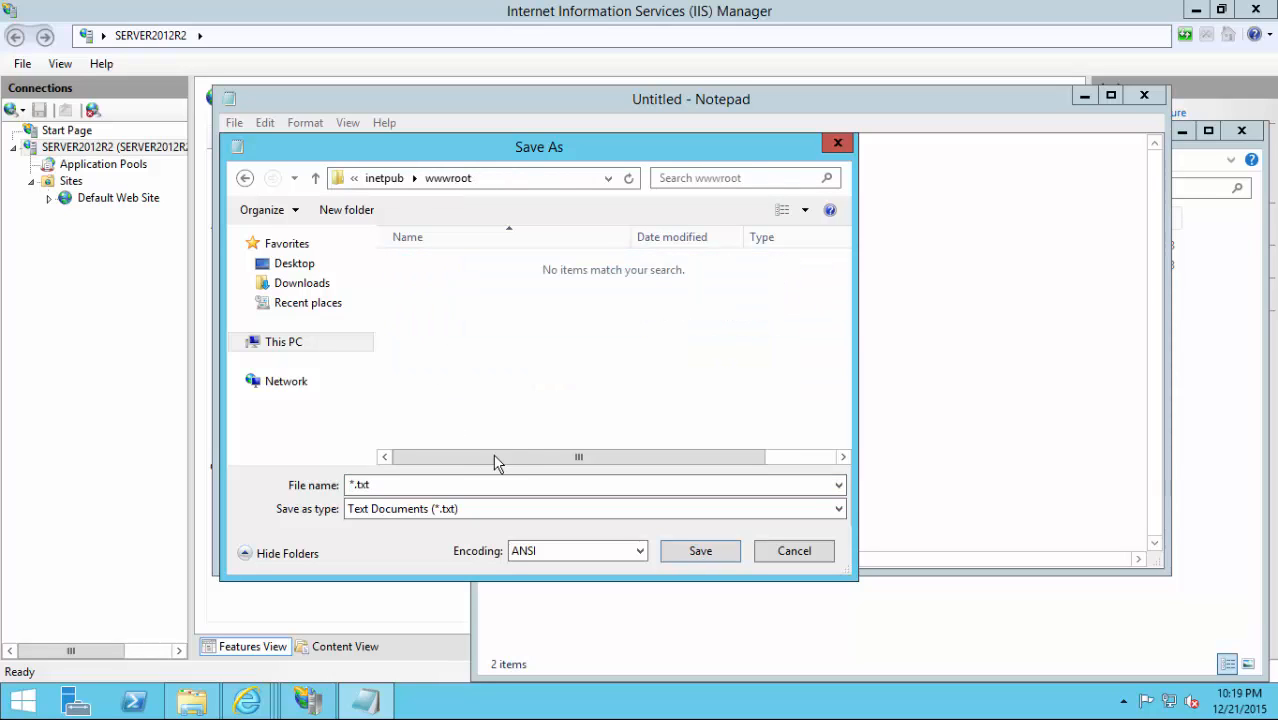
# Save the script as index.php with file type All Files, then close Notepad.
pyautogui.click(437, 483)
pyautogui.write('in')
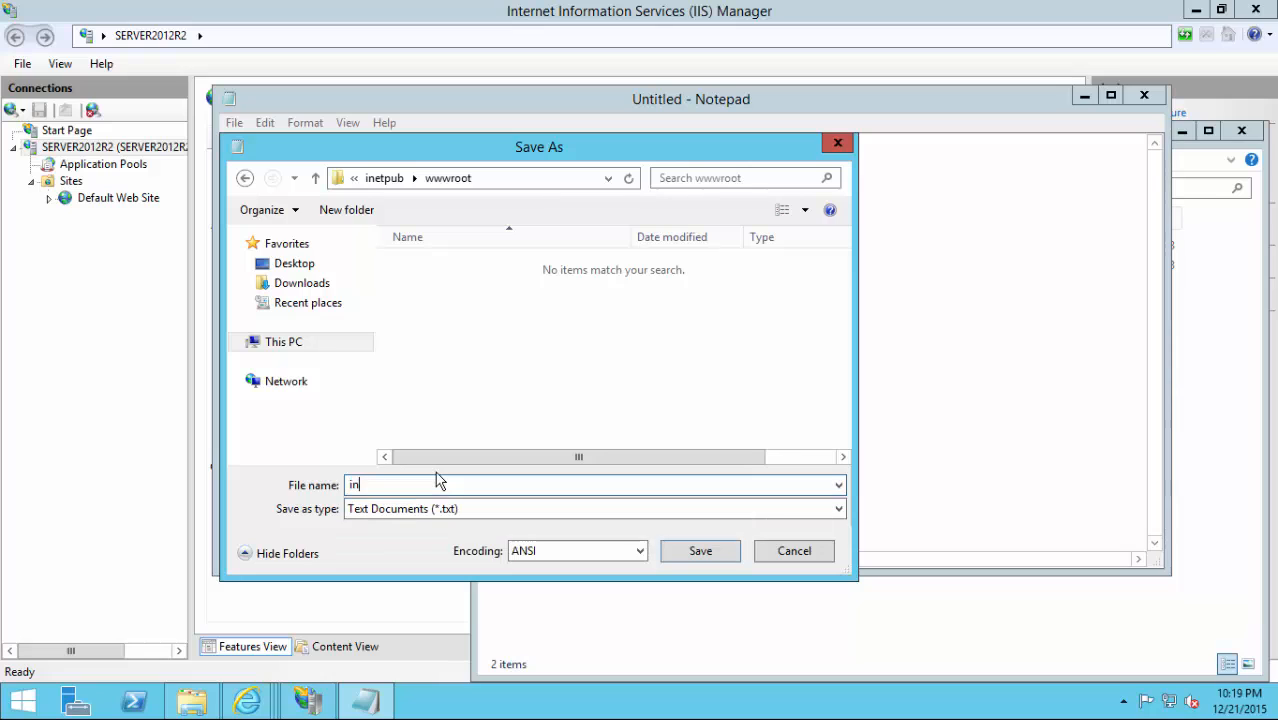
pyautogui.write('dex.php')
pyautogui.click(558, 510)
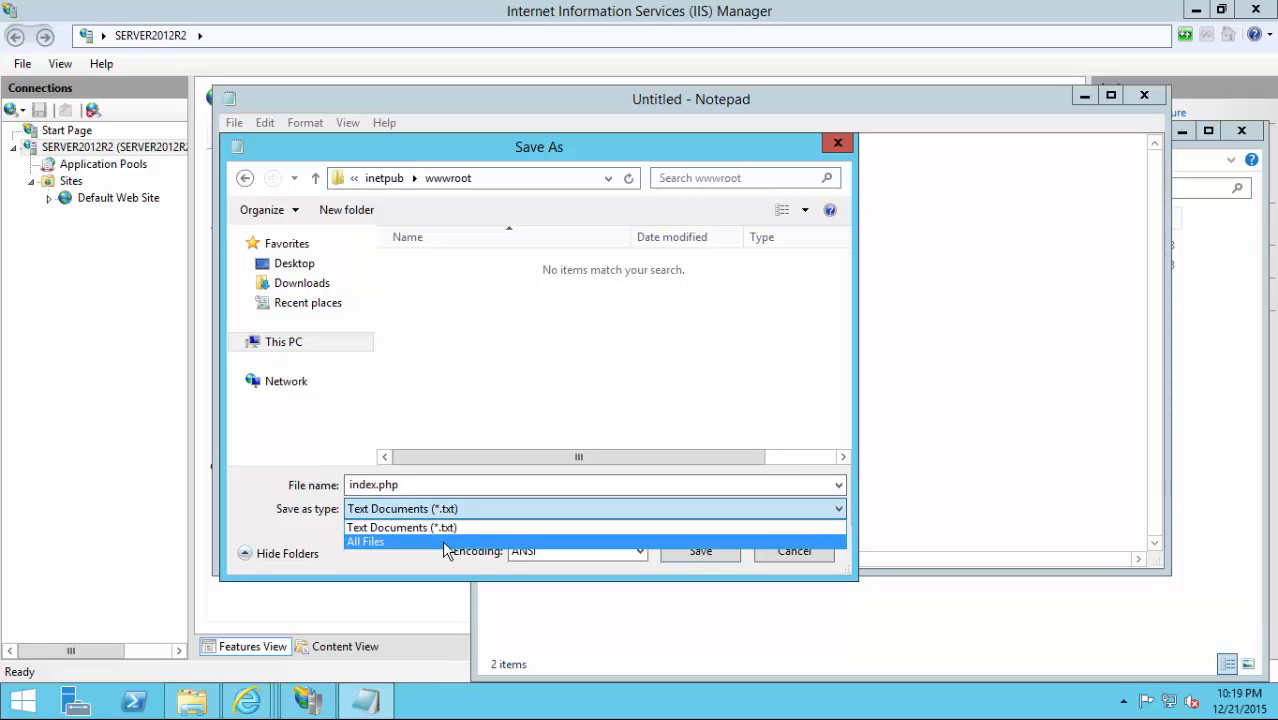
pyautogui.click(444, 542)
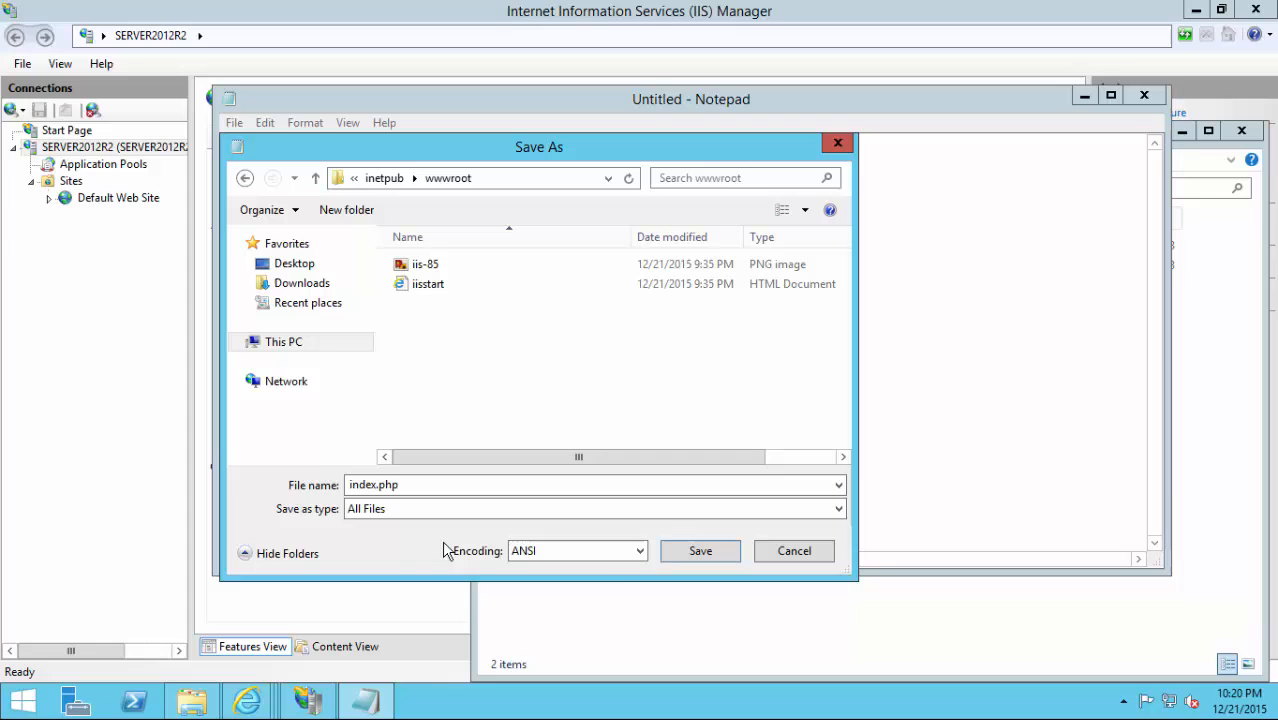
pyautogui.click(676, 556)
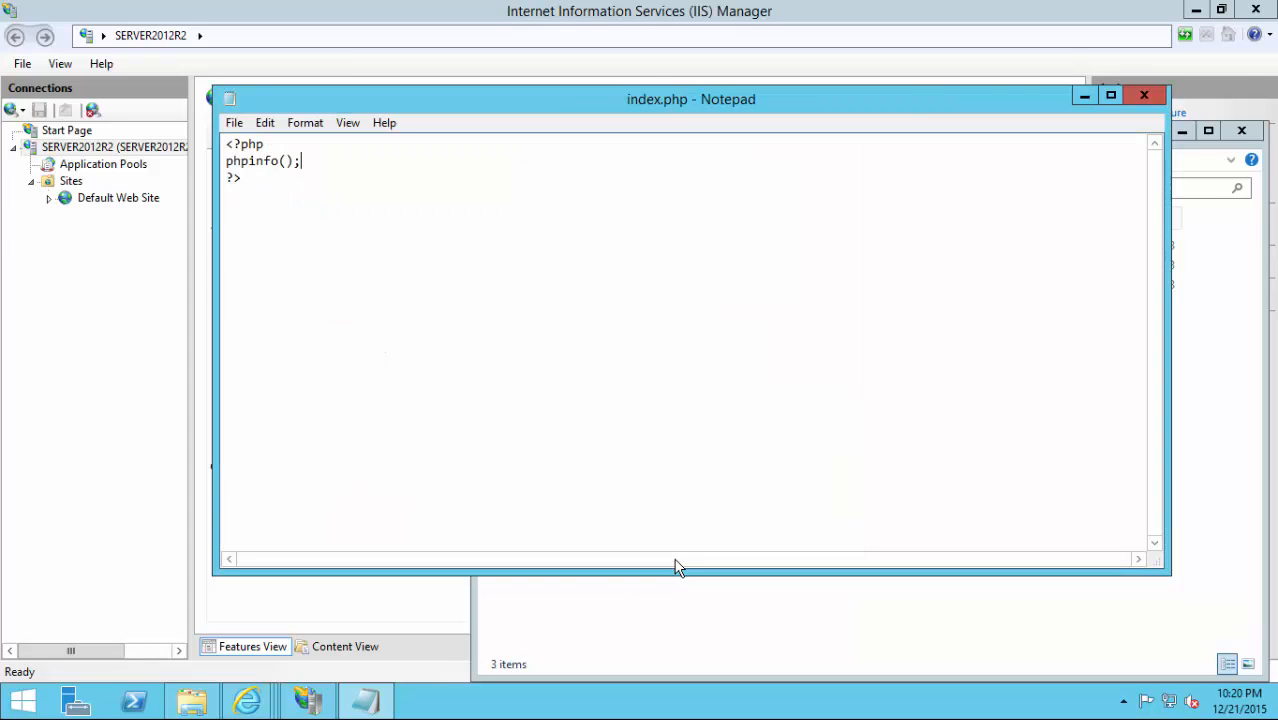
pyautogui.click(1144, 97)
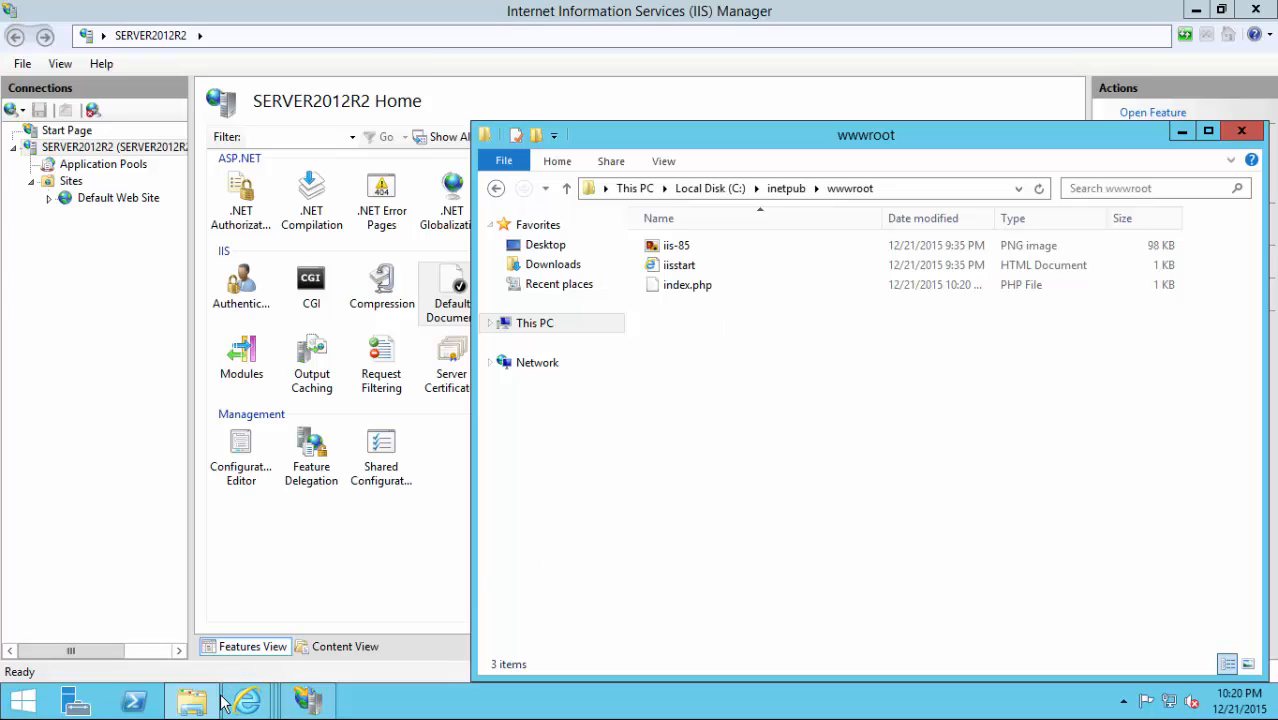
pyautogui.moveTo(236, 704)
pyautogui.click(478, 618)
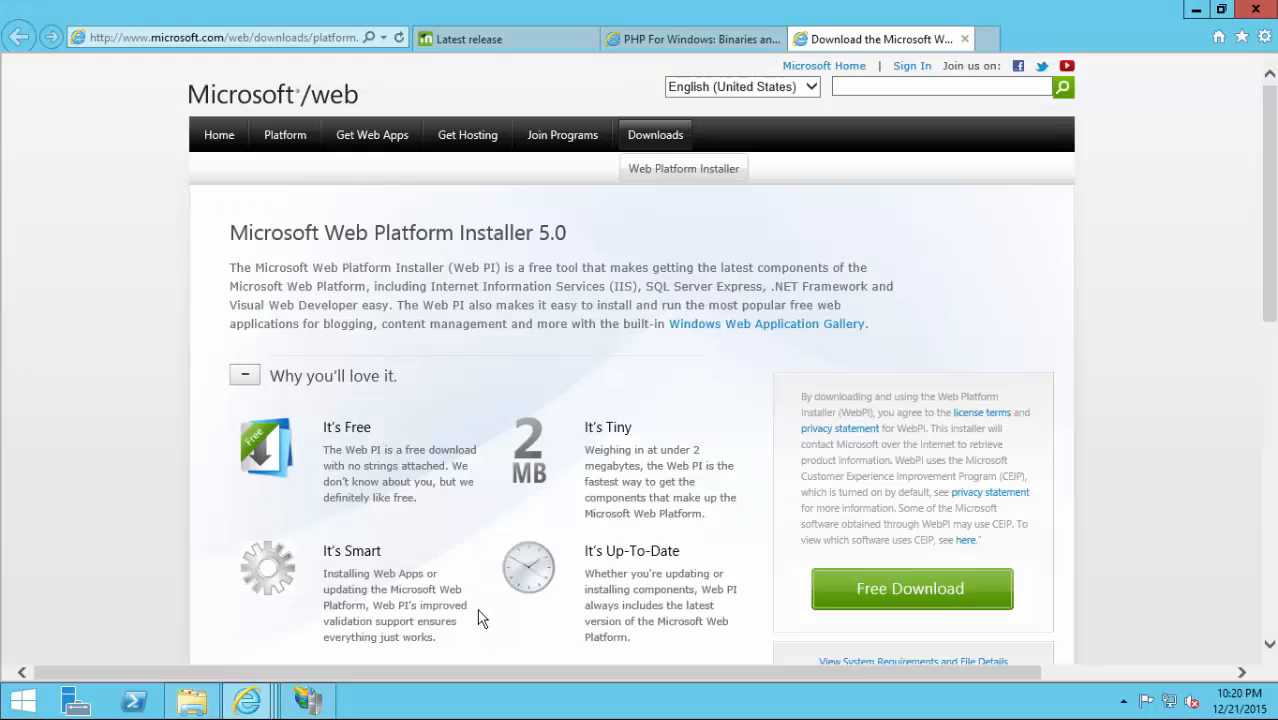
pyautogui.click(293, 46)
pyautogui.write('local')
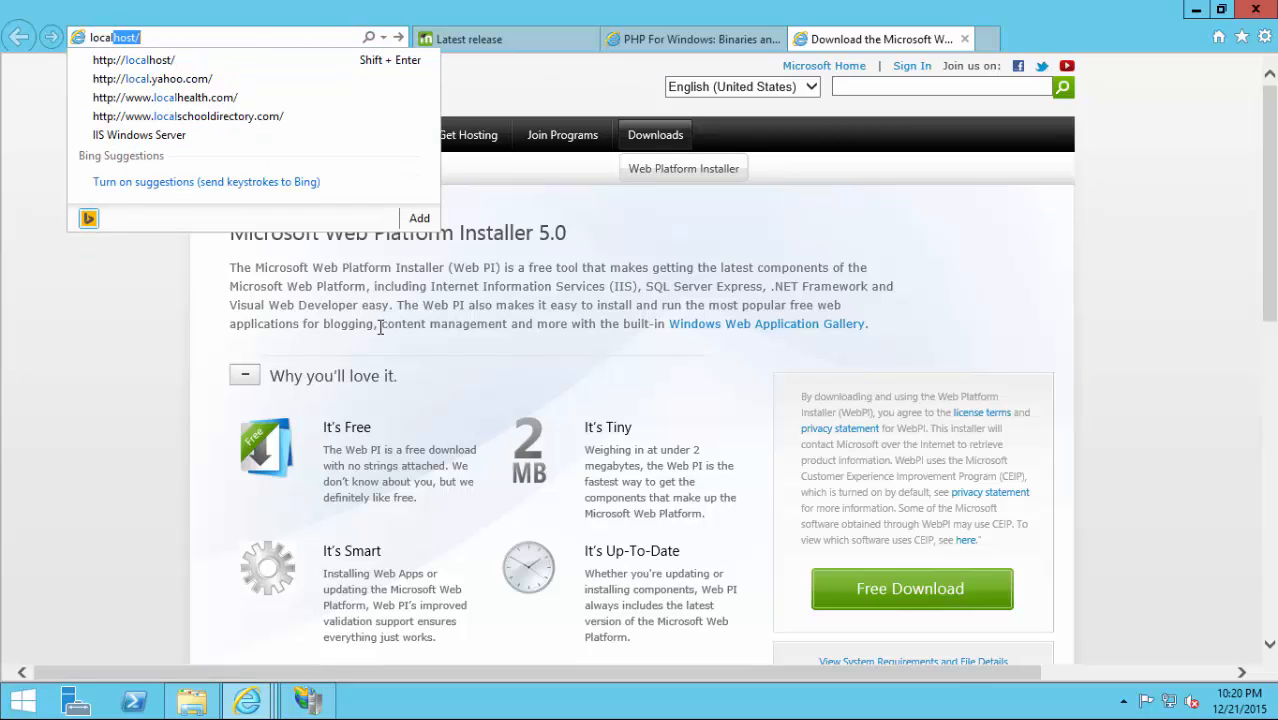
pyautogui.write('host')
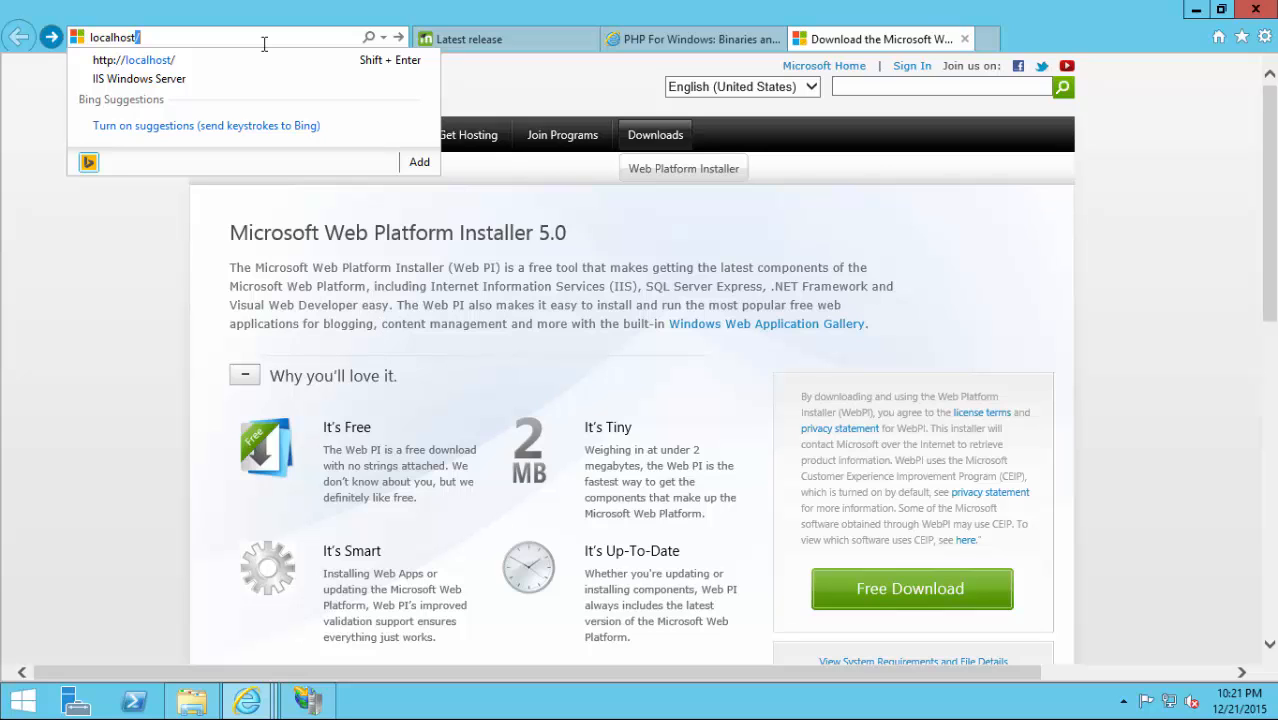
pyautogui.press('Return')
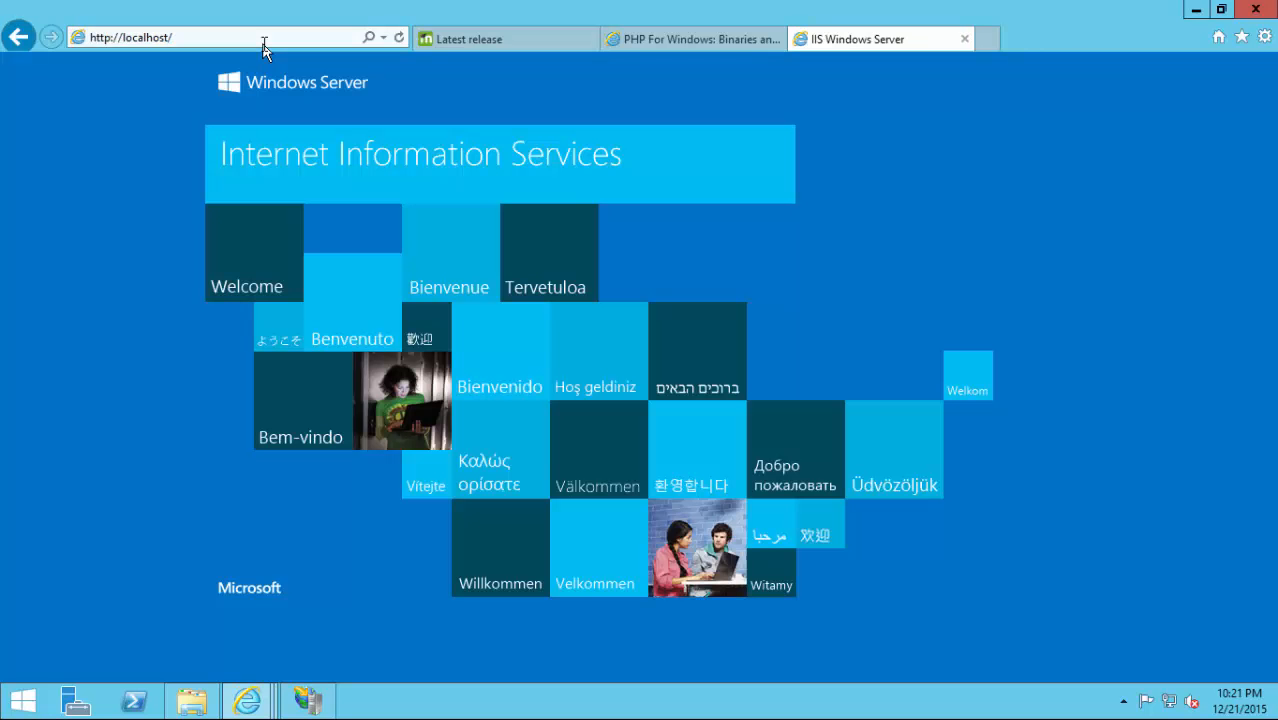
pyautogui.click(306, 702)
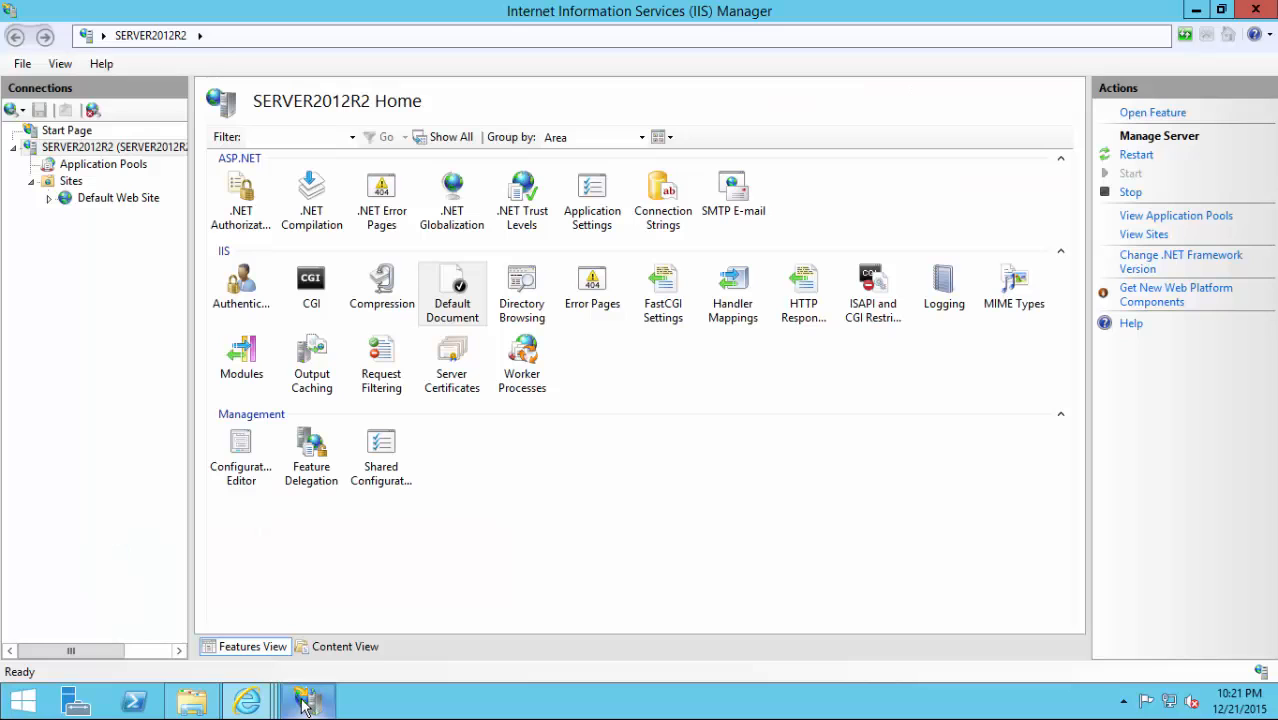
# Restart the SERVER2012R2 web server from IIS Manager's Actions pane.
pyautogui.click(124, 149)
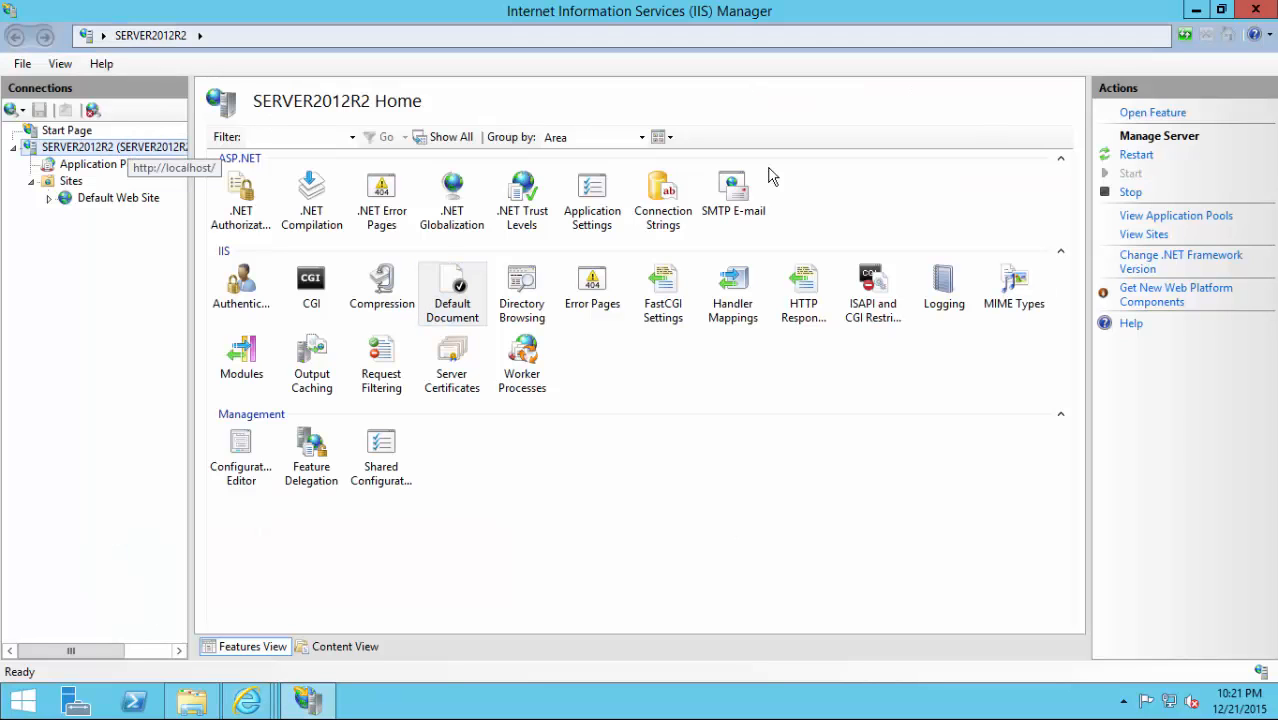
pyautogui.click(1136, 156)
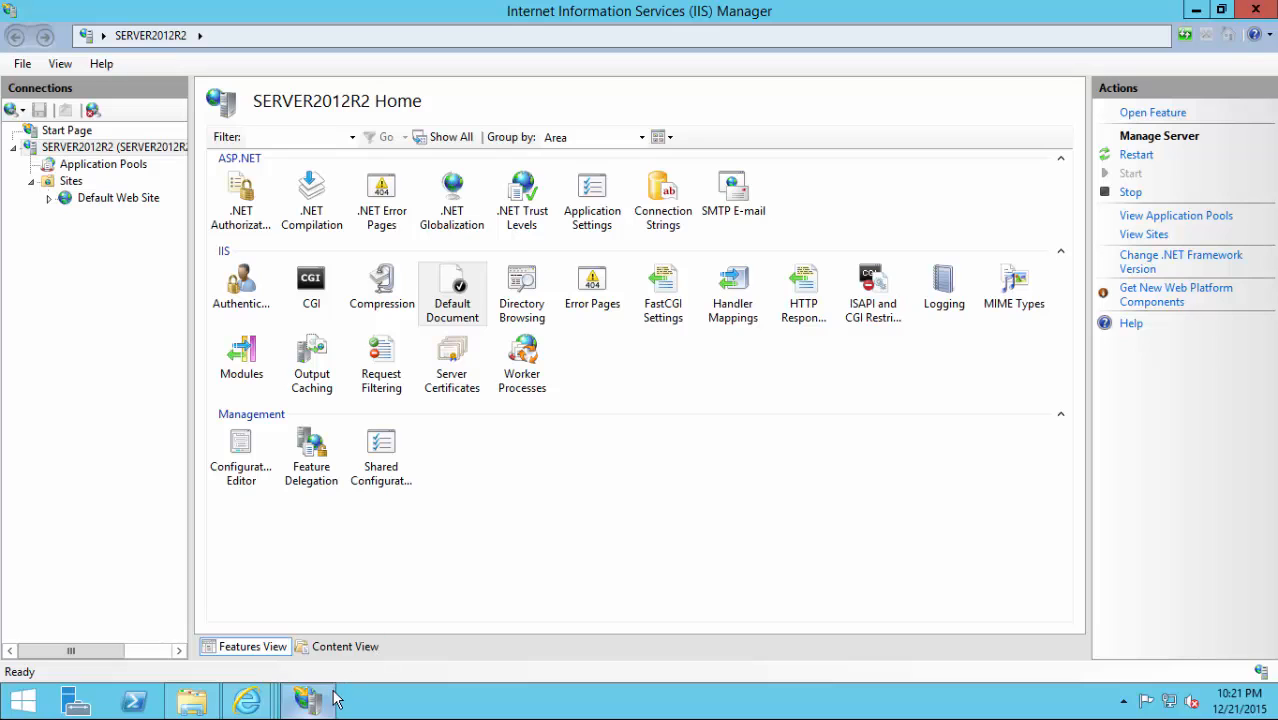
pyautogui.moveTo(247, 700)
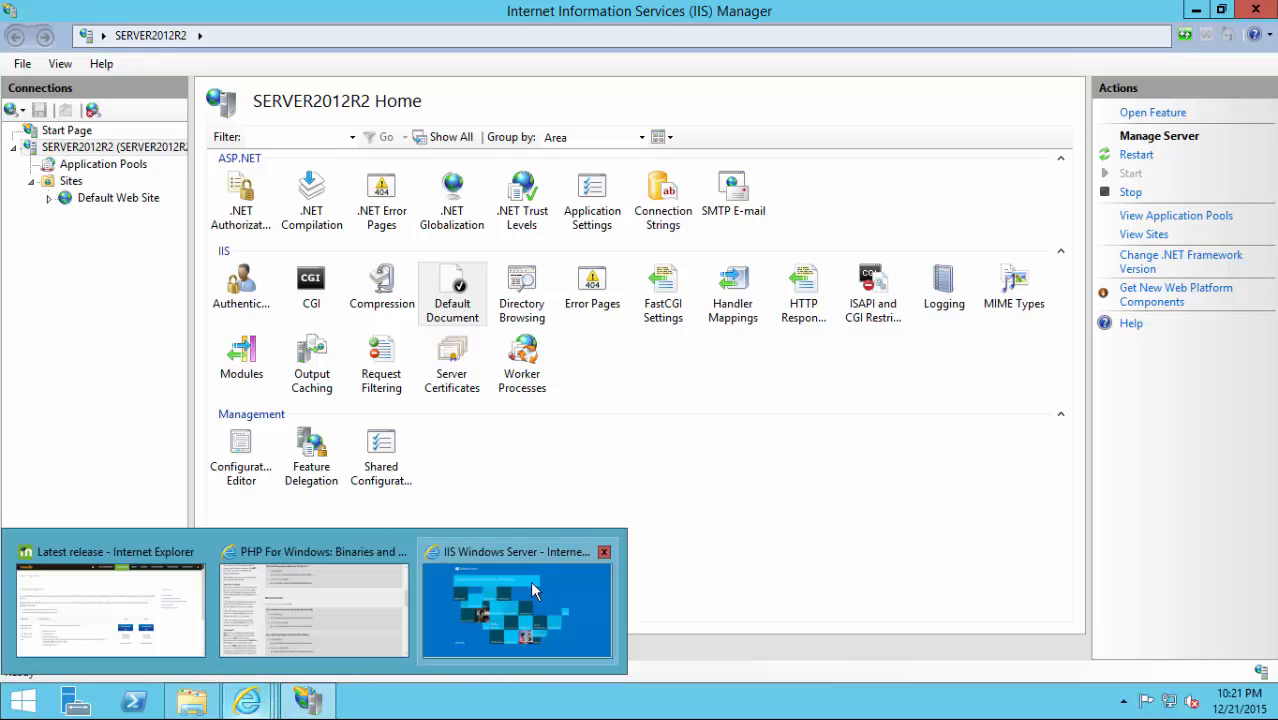
pyautogui.click(532, 585)
# Reload localhost until the PHP Version 5.6.16 phpinfo() page appears.
pyautogui.click(400, 37)
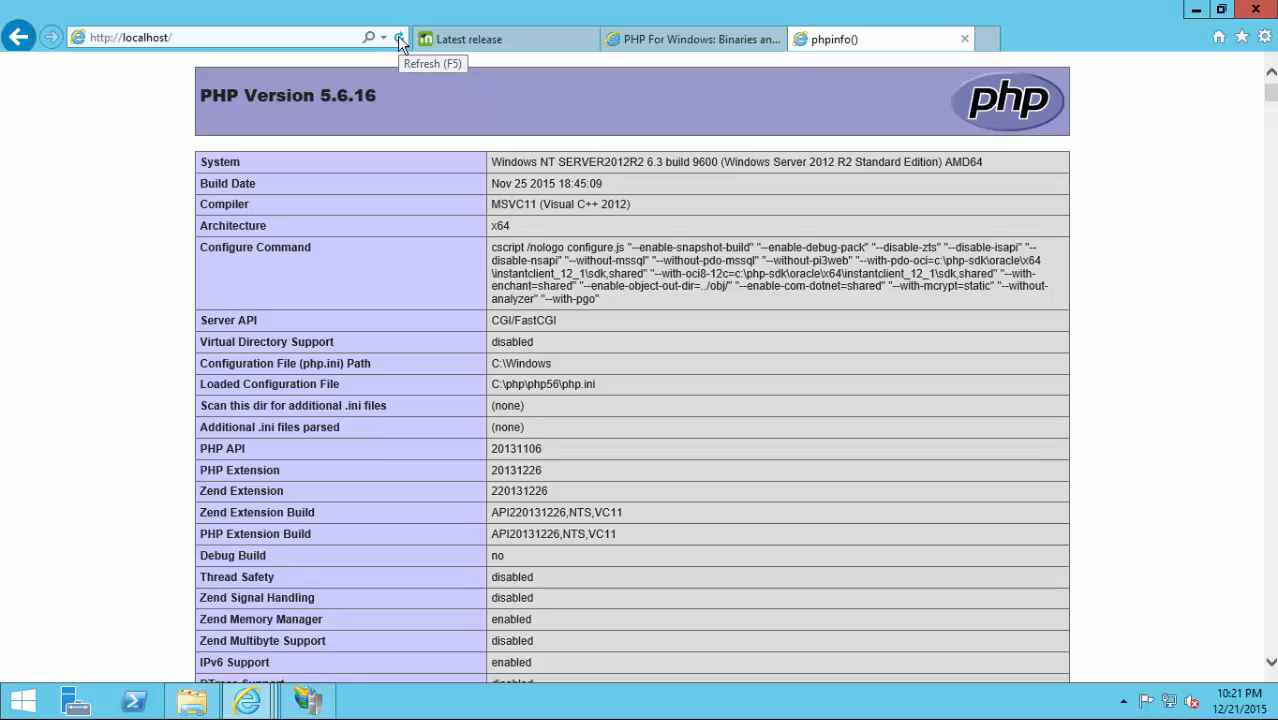
pyautogui.click(397, 37)
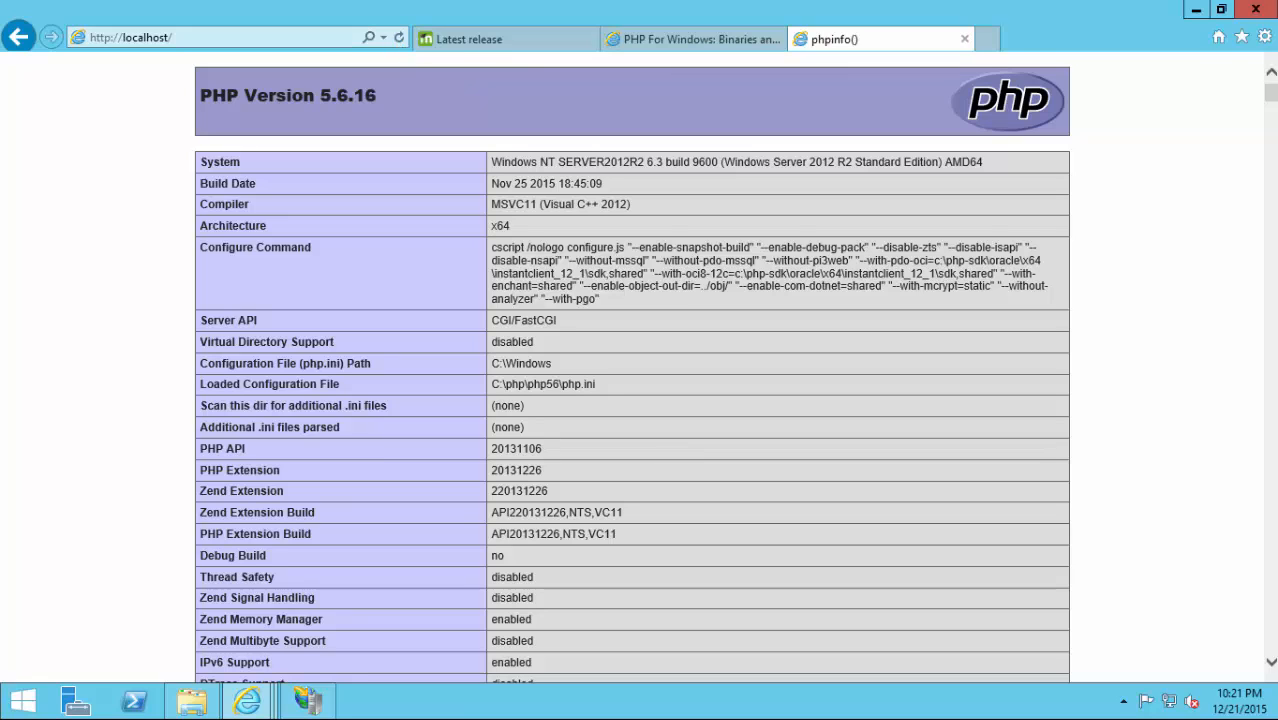
pyautogui.click(310, 702)
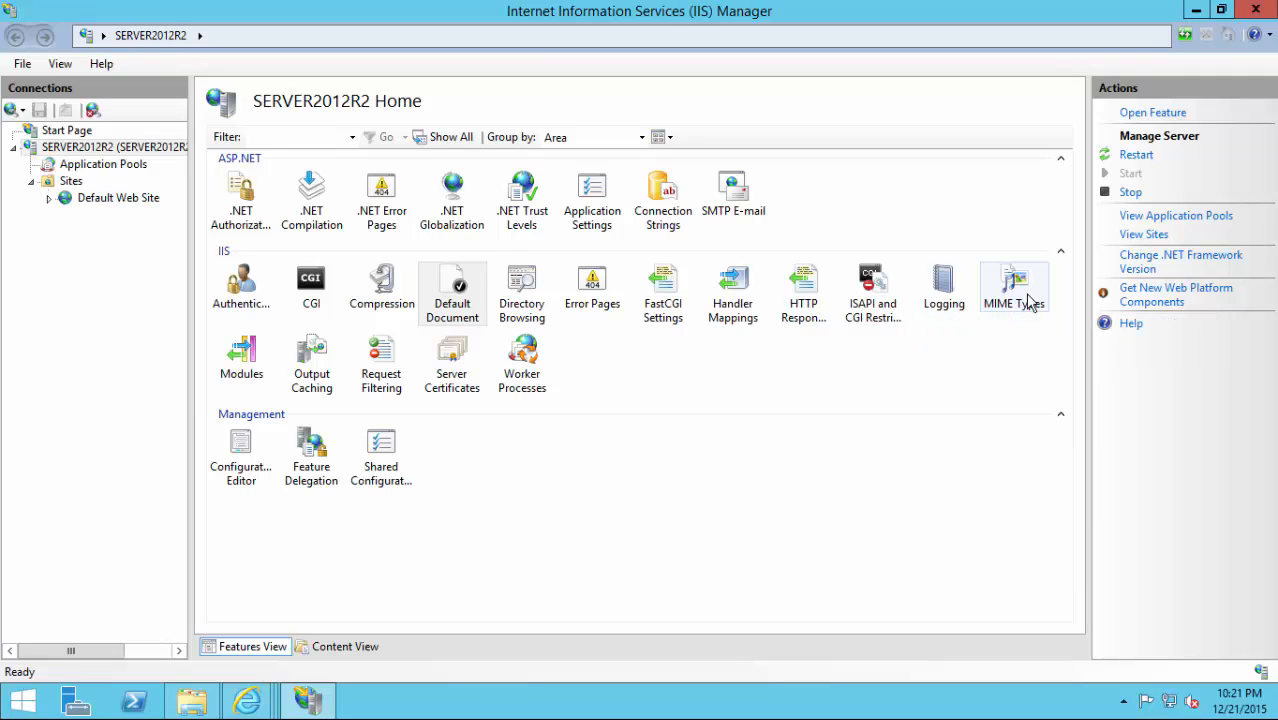
# Minimize IIS Manager and Internet Explorer and move the wwwroot folder window aside.
pyautogui.click(560, 486)
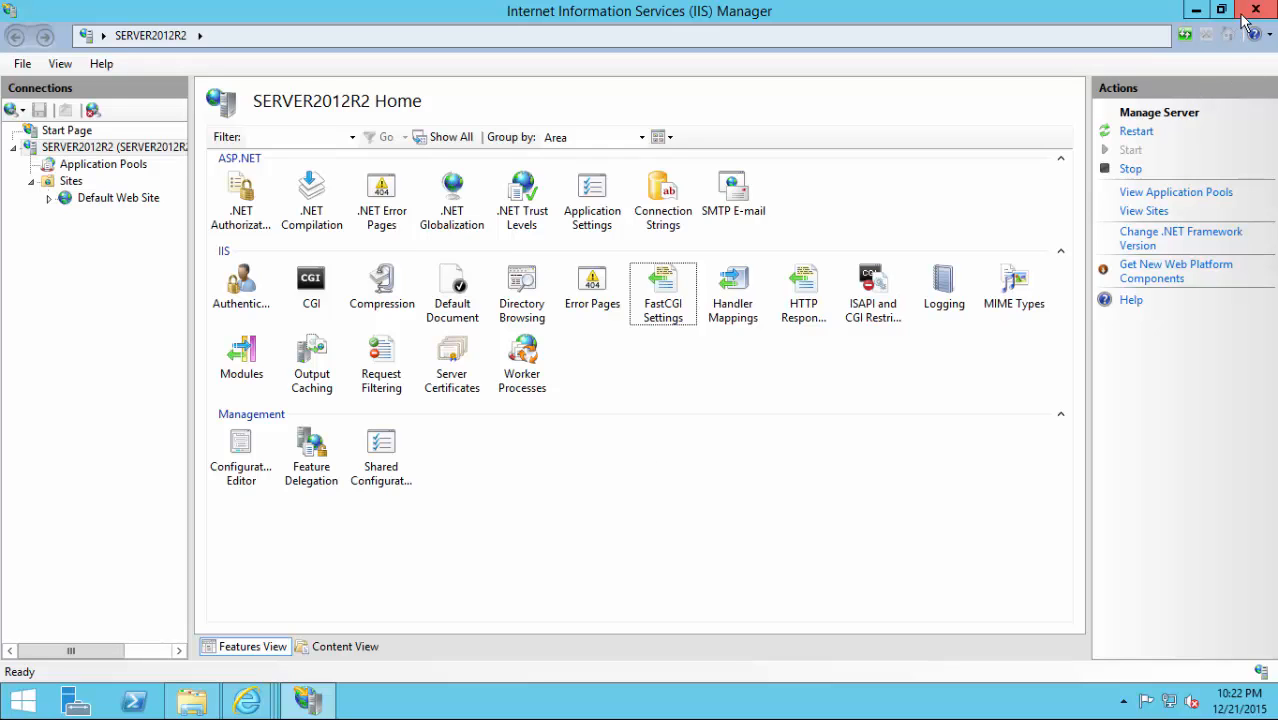
pyautogui.click(1196, 10)
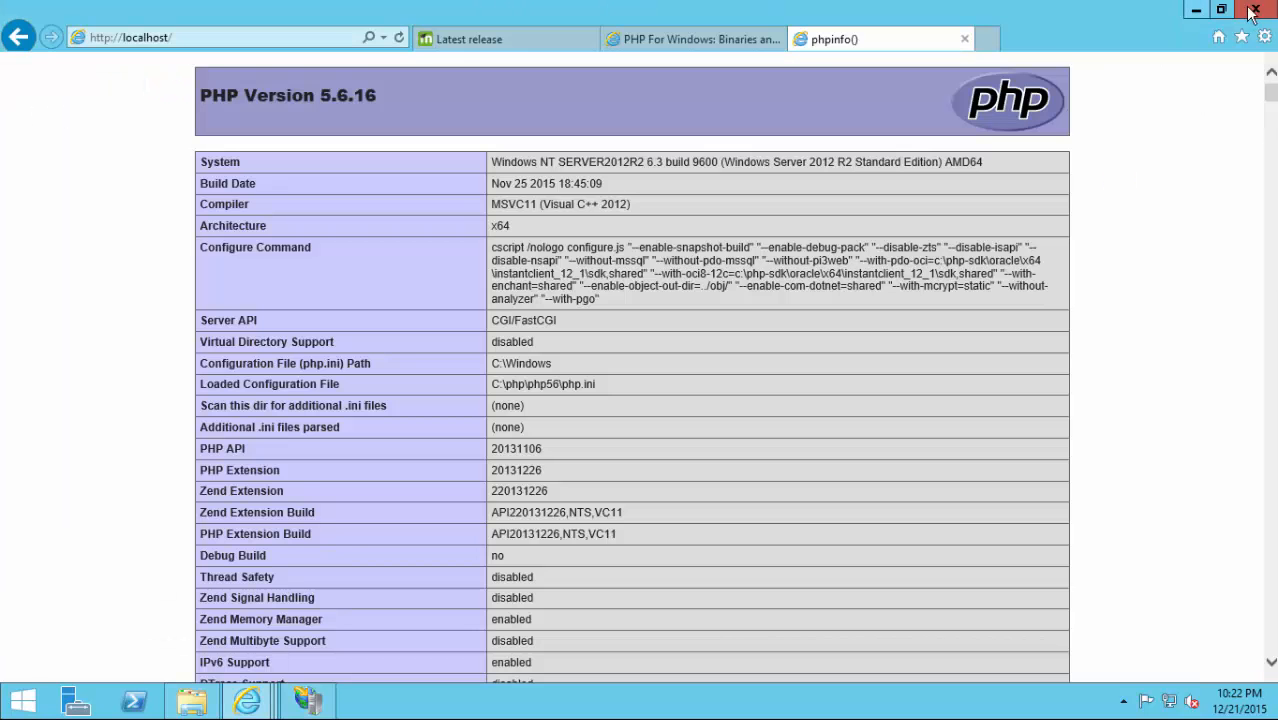
pyautogui.click(1197, 13)
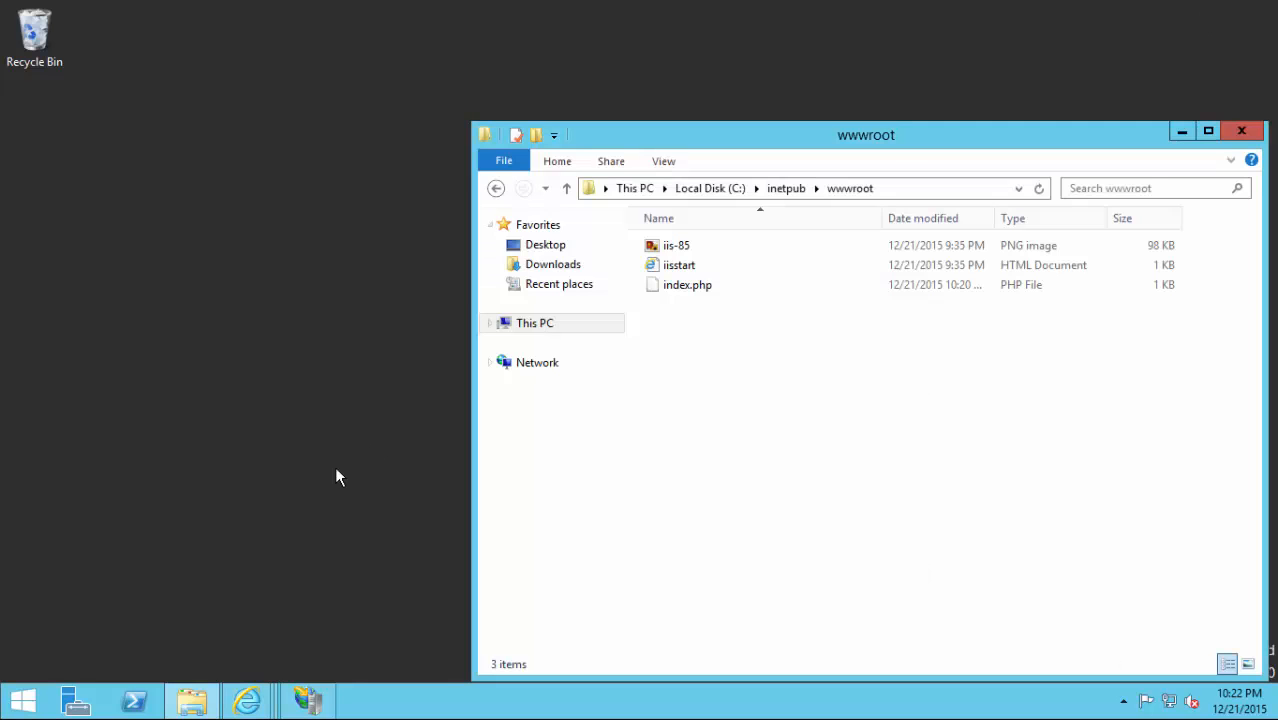
pyautogui.moveTo(710, 134); pyautogui.dragTo(414, 90)
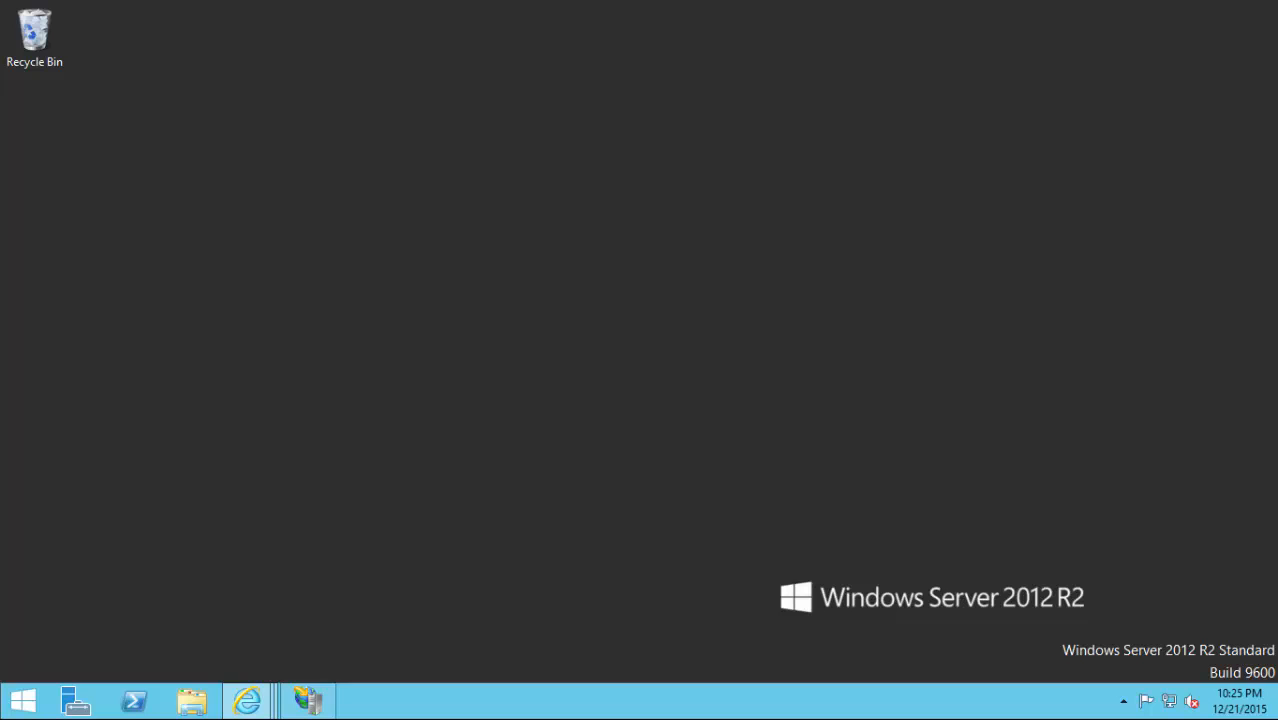
# Load downloads.mariadb.org in the release-page window and close the PHP For Windows and phpinfo() tabs.
pyautogui.click(250, 702)
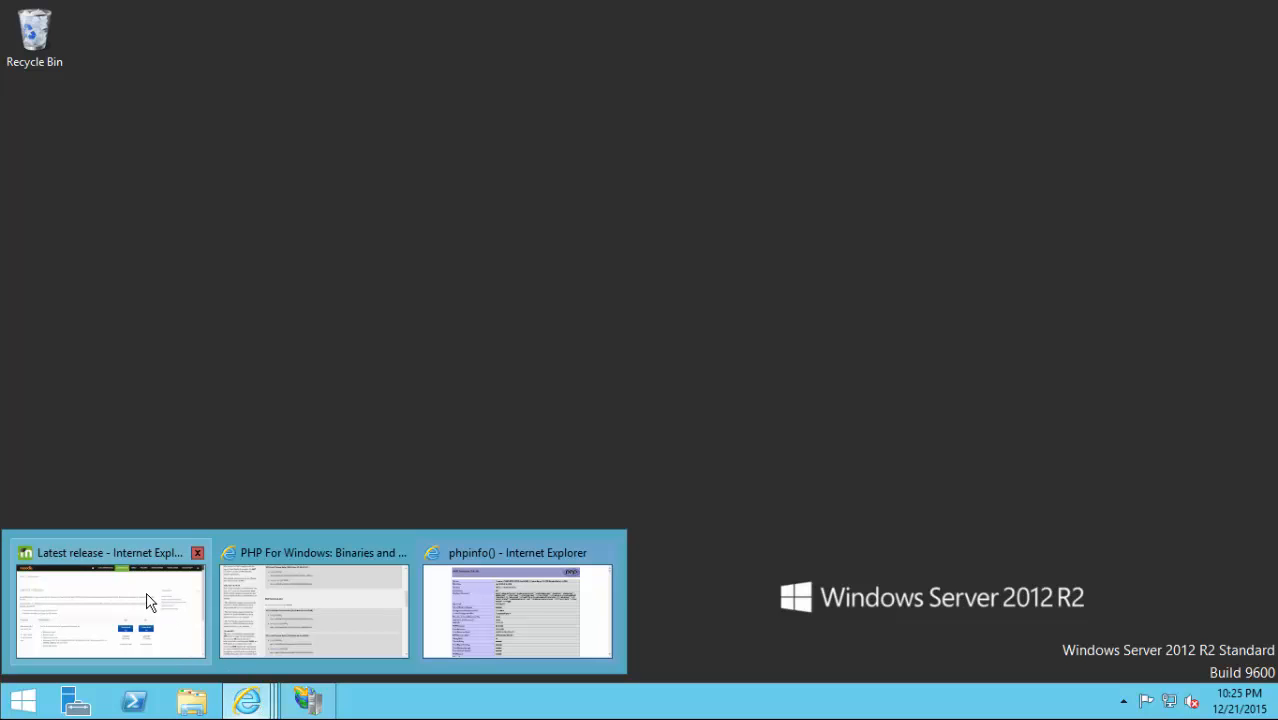
pyautogui.click(147, 602)
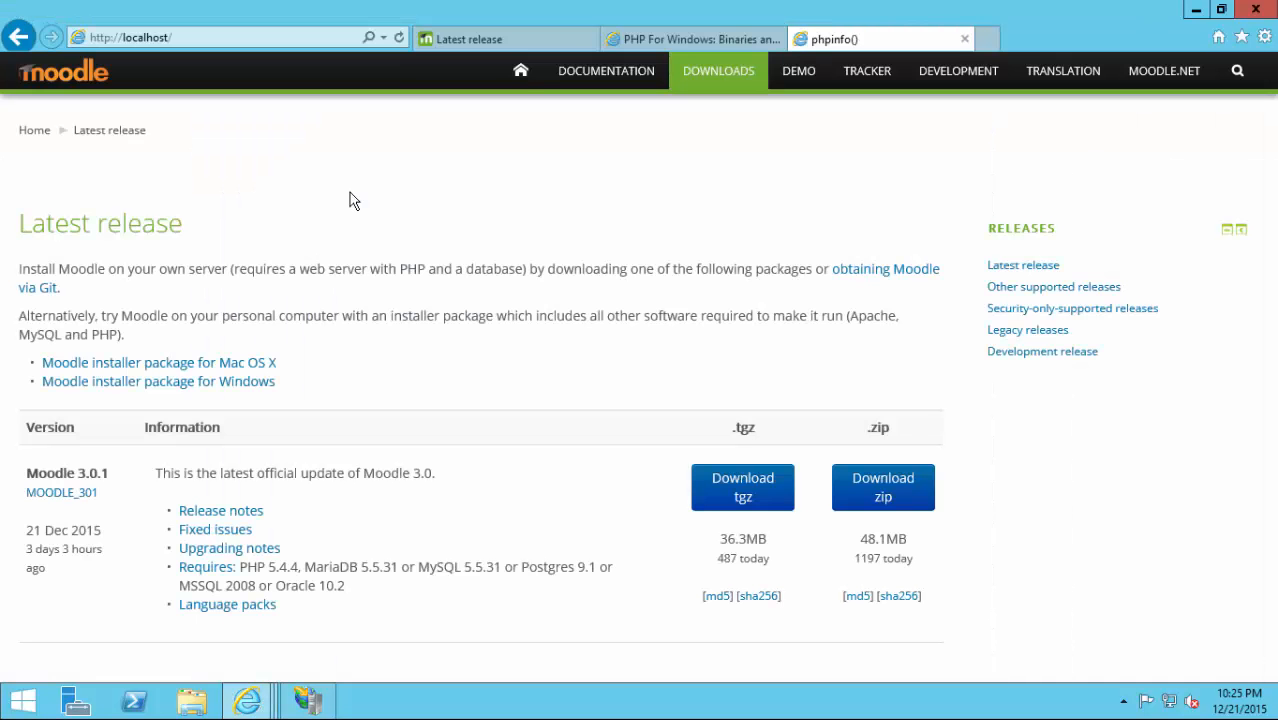
pyautogui.click(248, 40)
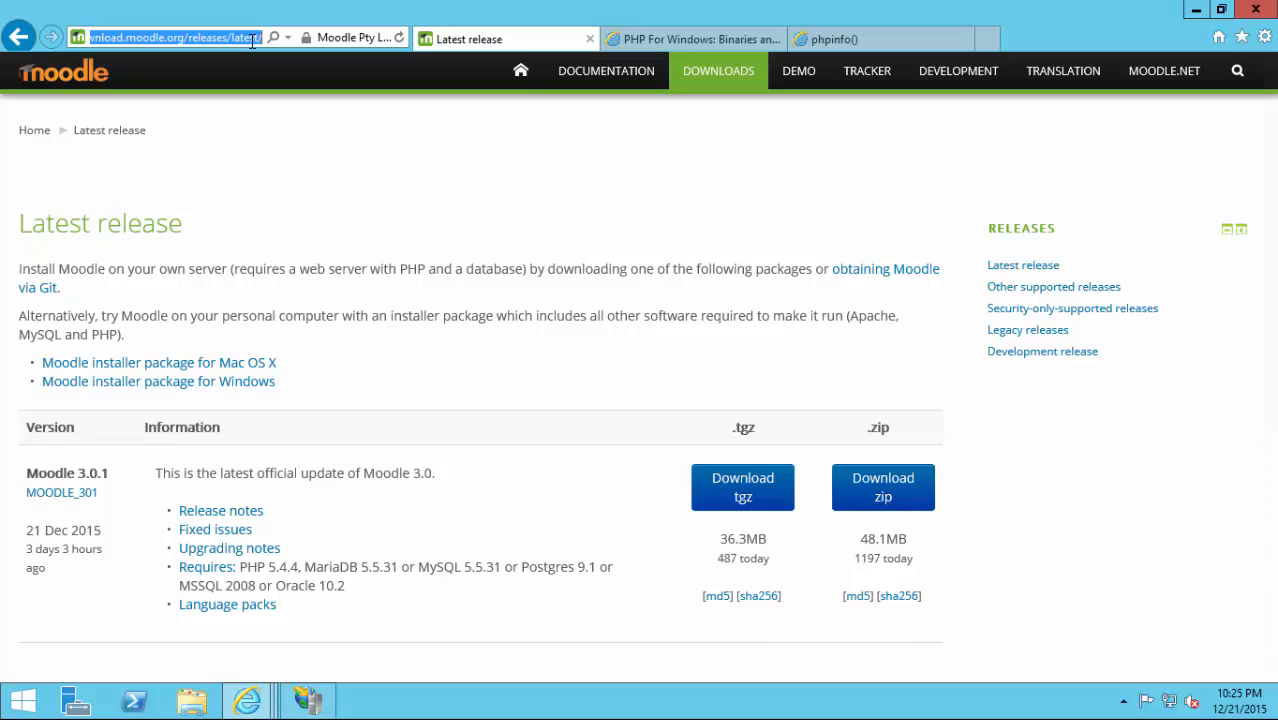
pyautogui.write('downloads')
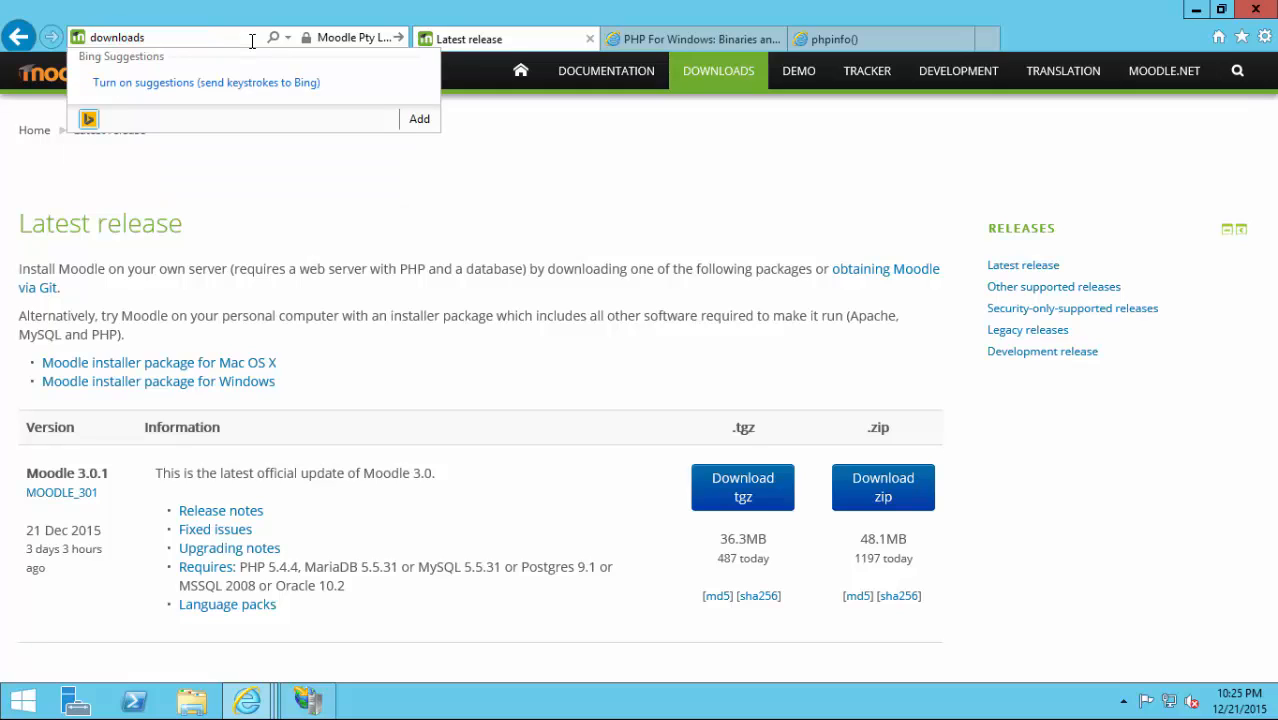
pyautogui.write('.mariadb.org')
pyautogui.press('Return')
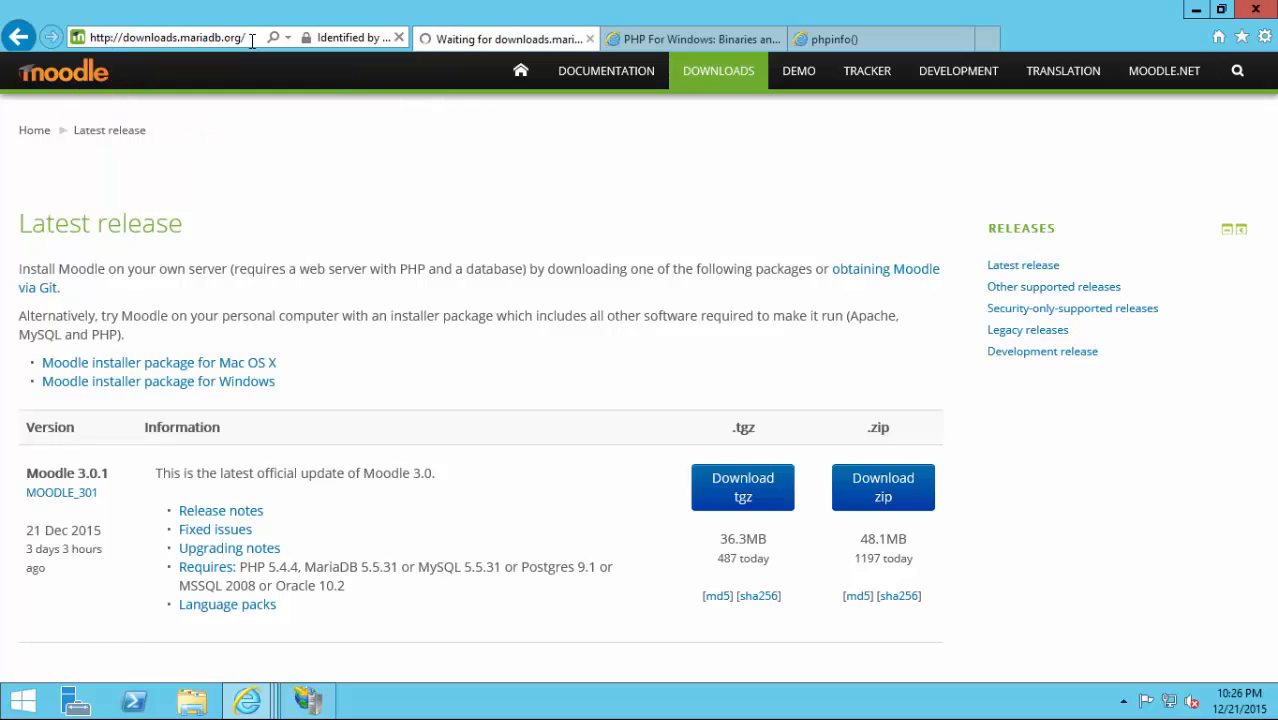
pyautogui.click(777, 39)
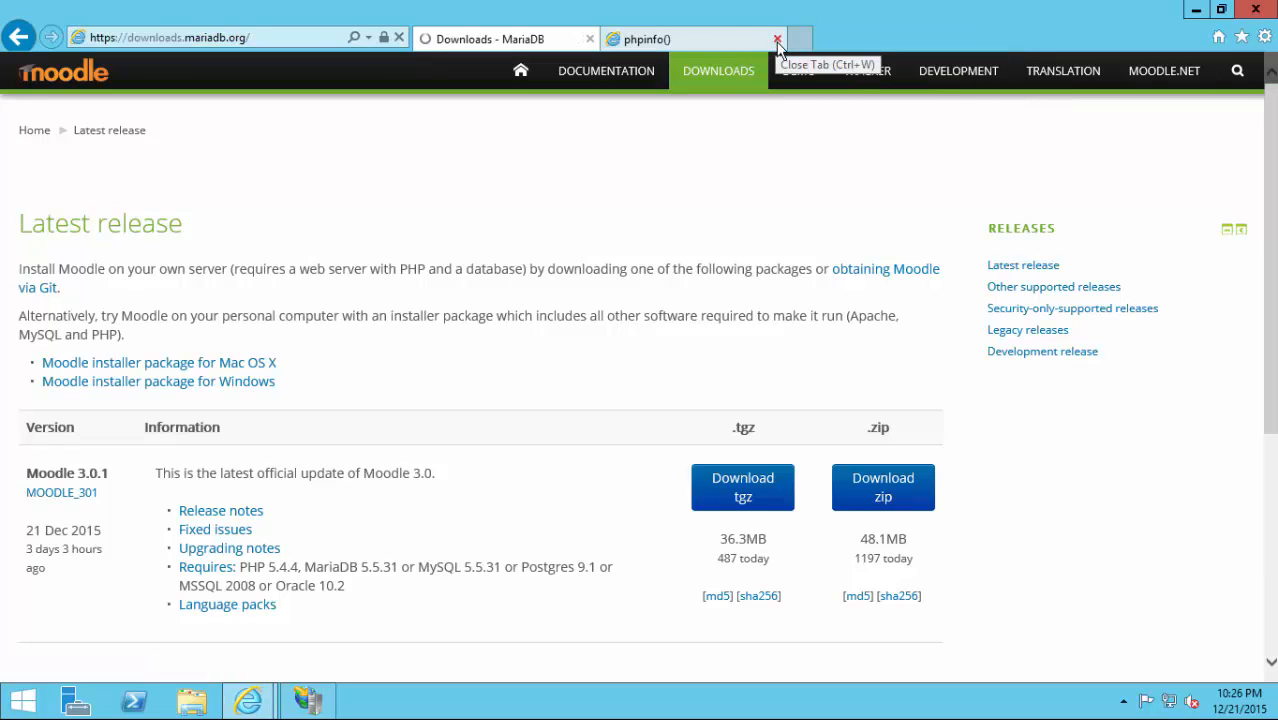
pyautogui.click(777, 40)
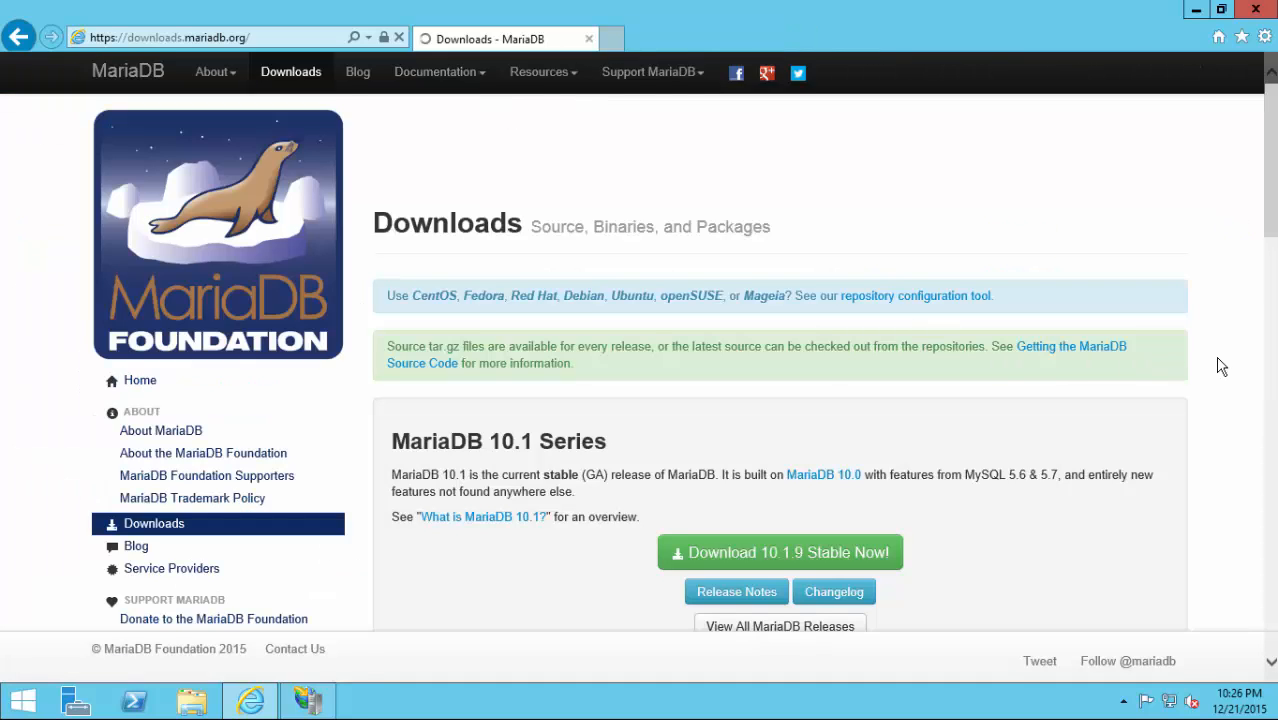
# Scroll the MariaDB Downloads page down to the 5.5 Series and its Download 5.5.47 button.
pyautogui.scroll(-3, 1220, 366)
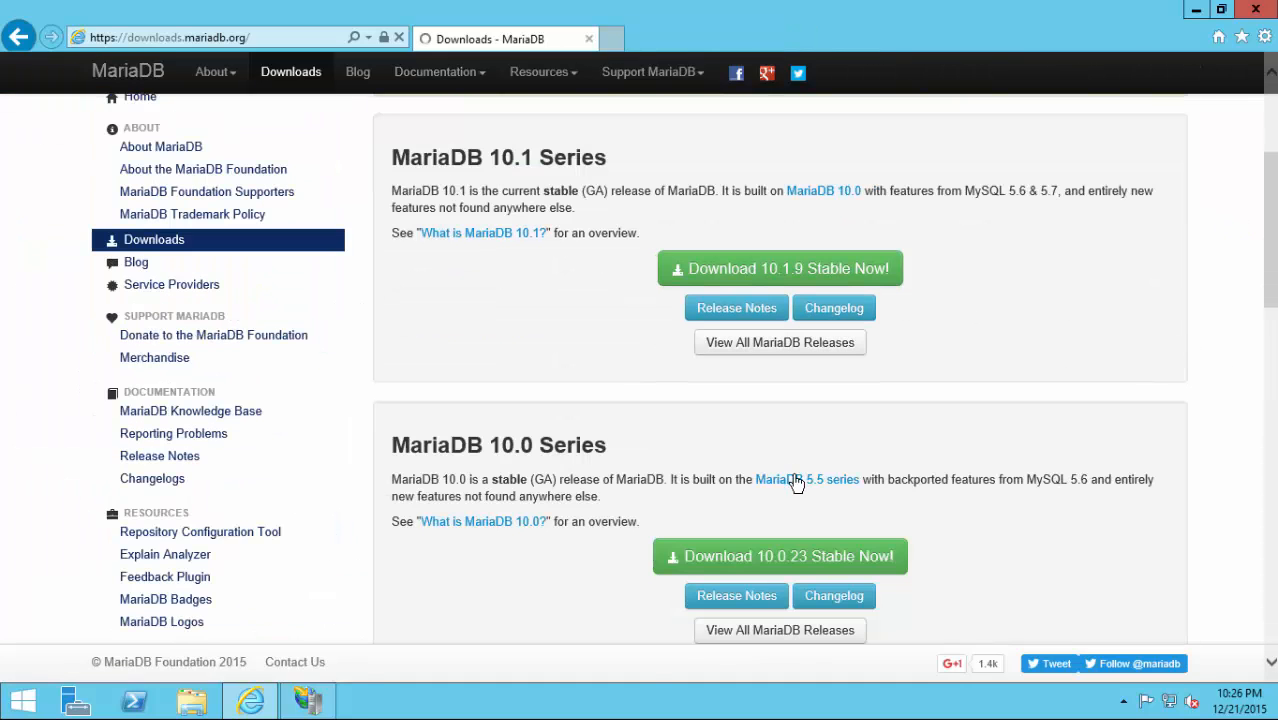
pyautogui.scroll(-3, 642, 446)
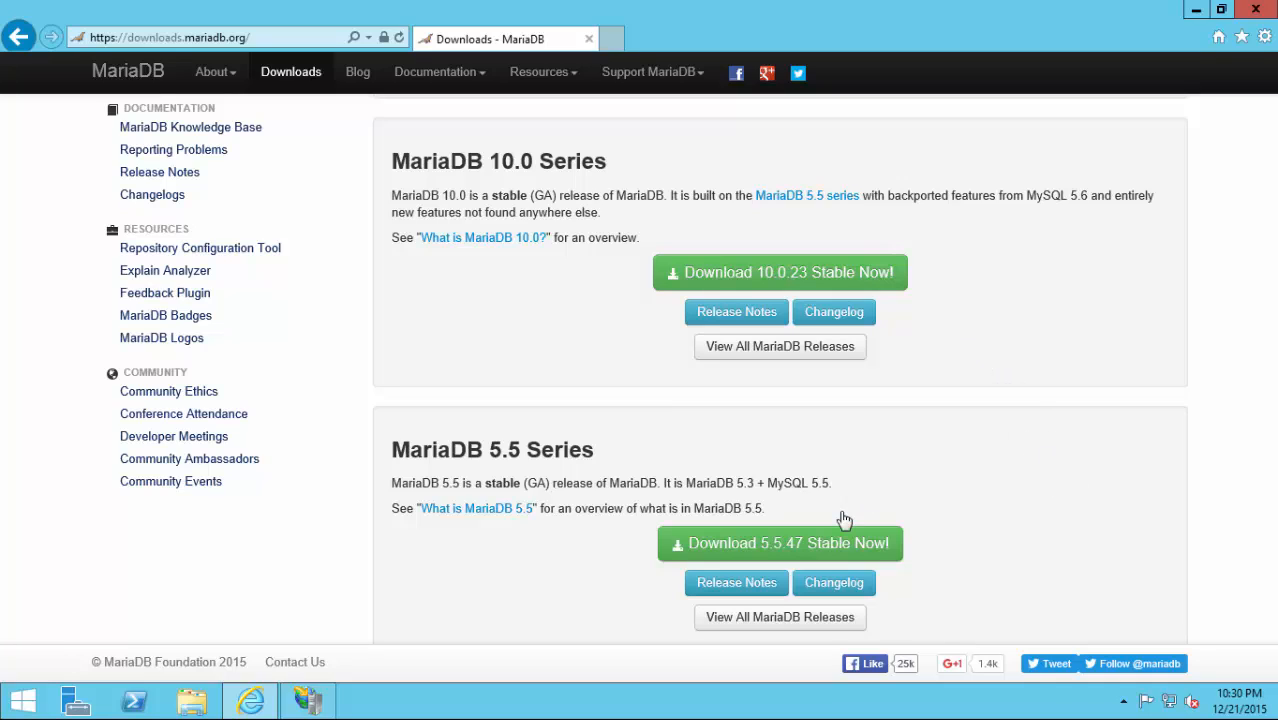
# Launch the mariadb-5.5.43-winx64 installer from File Explorer's Downloads folder.
pyautogui.click(1195, 12)
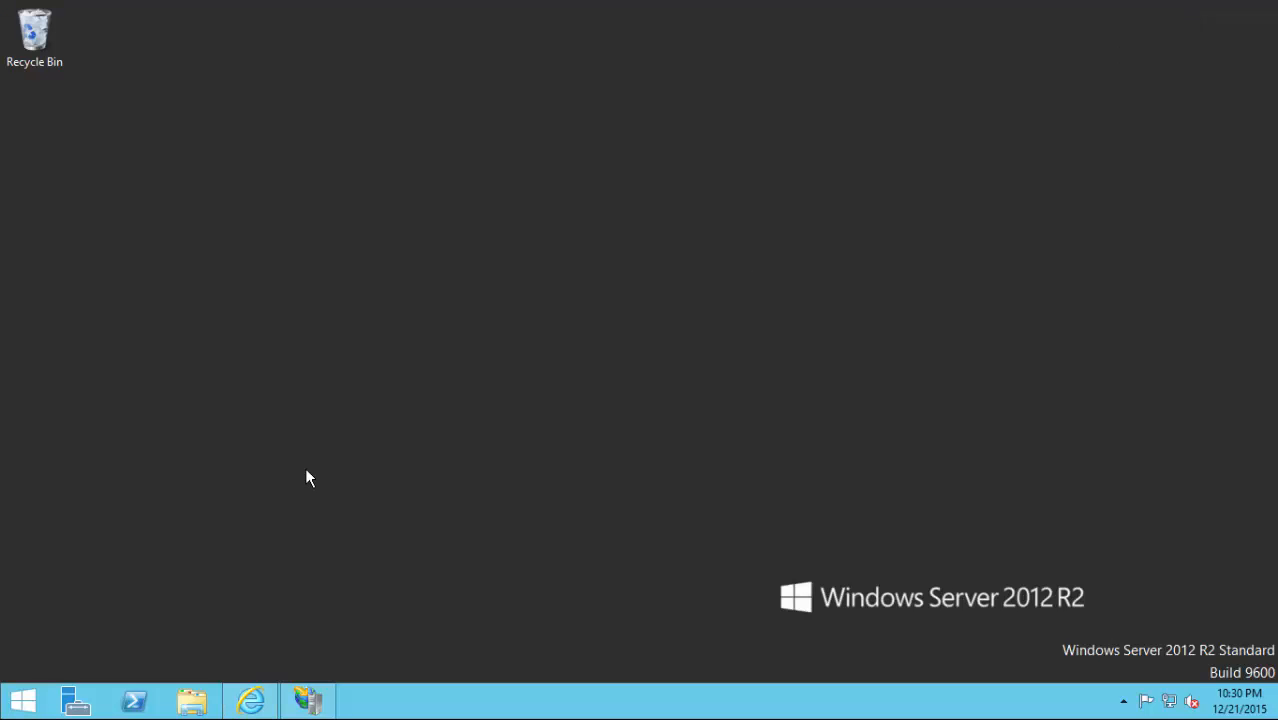
pyautogui.click(192, 700)
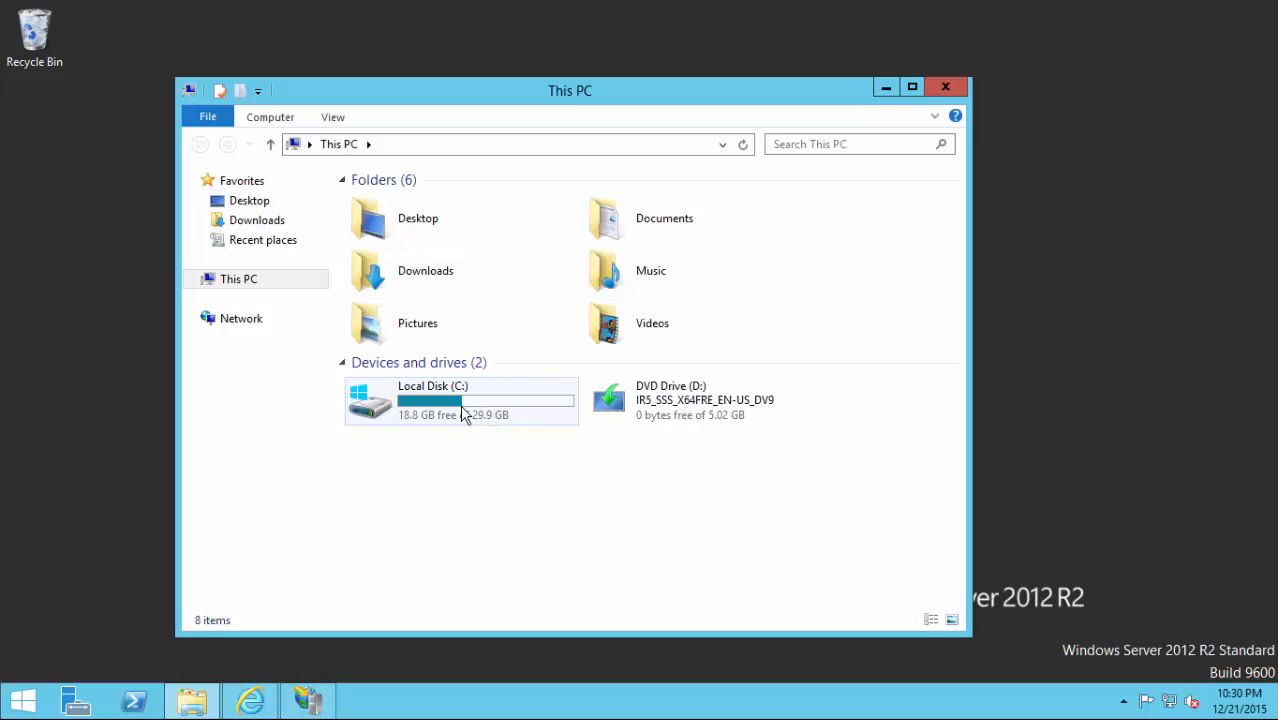
pyautogui.click(244, 226)
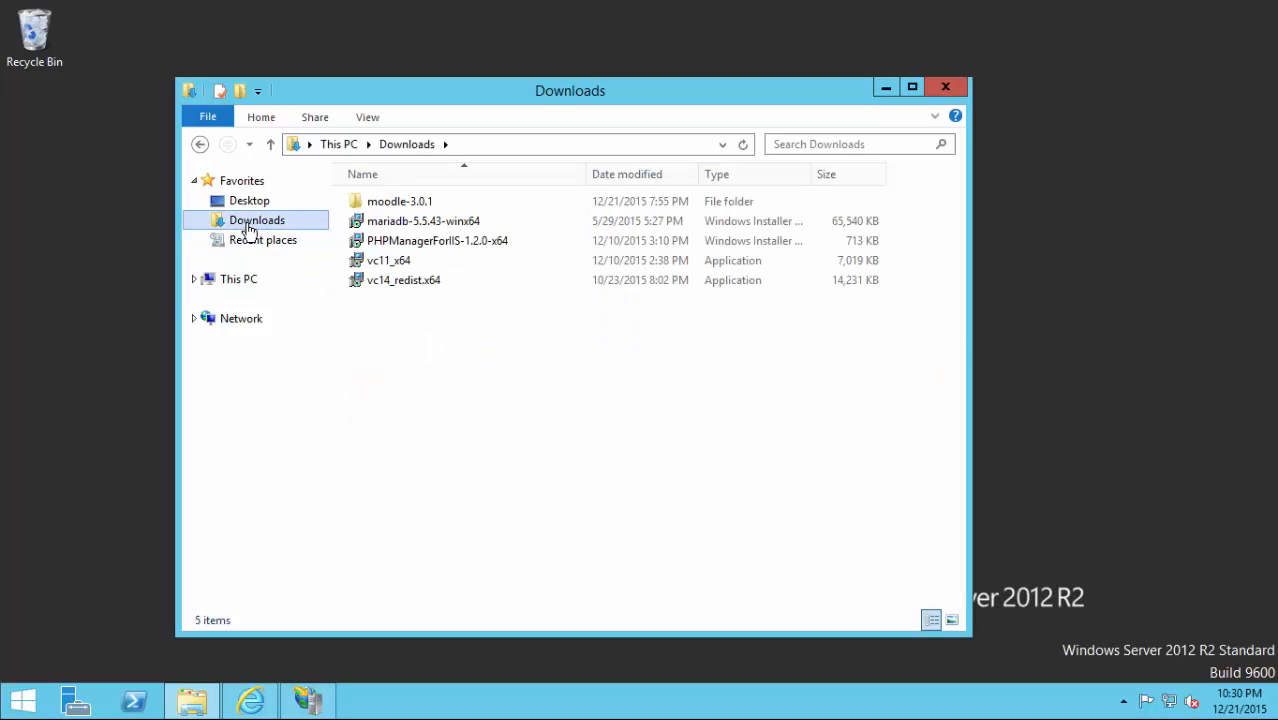
pyautogui.doubleClick(406, 224)
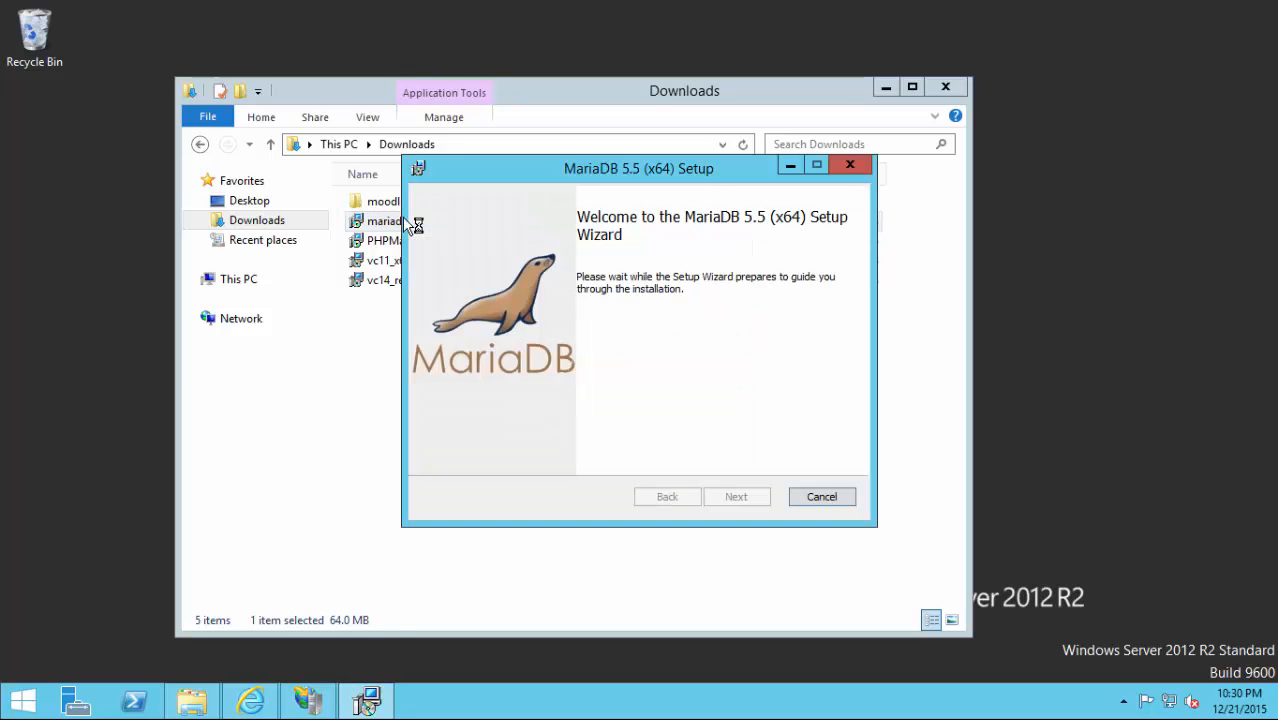
# Accept the MariaDB license agreement and keep the default feature selection.
pyautogui.click(738, 500)
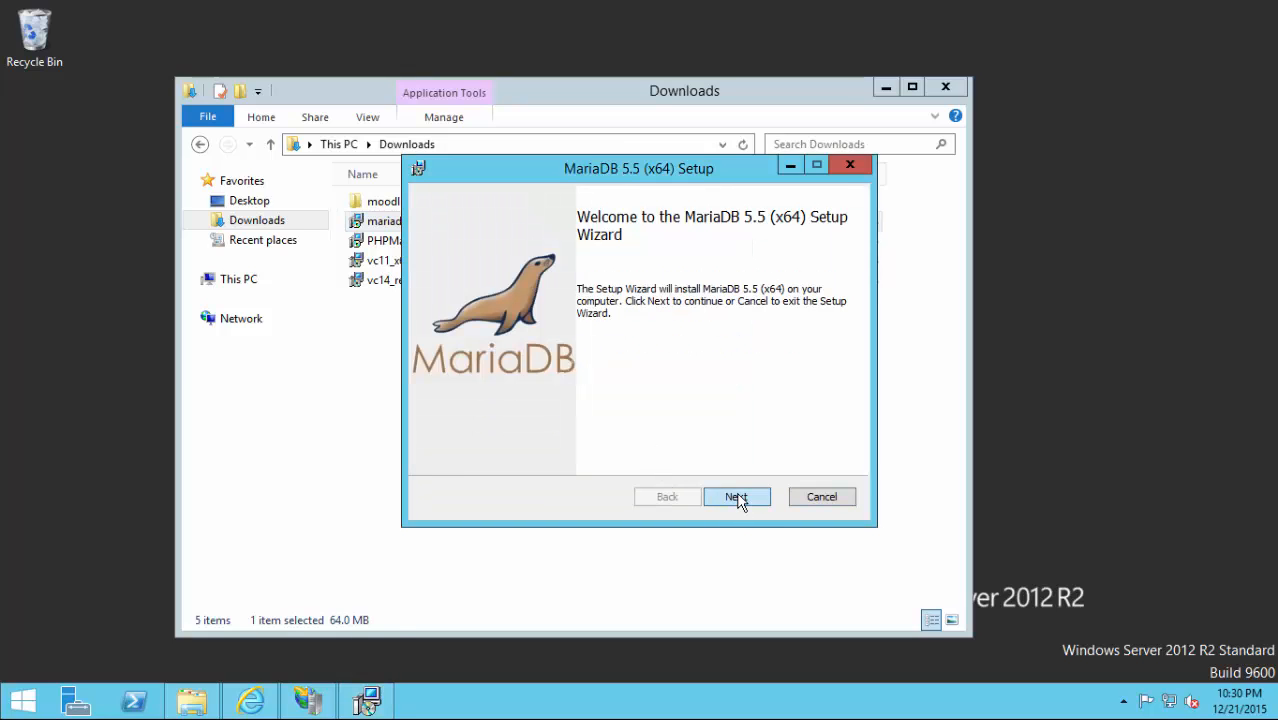
pyautogui.click(570, 462)
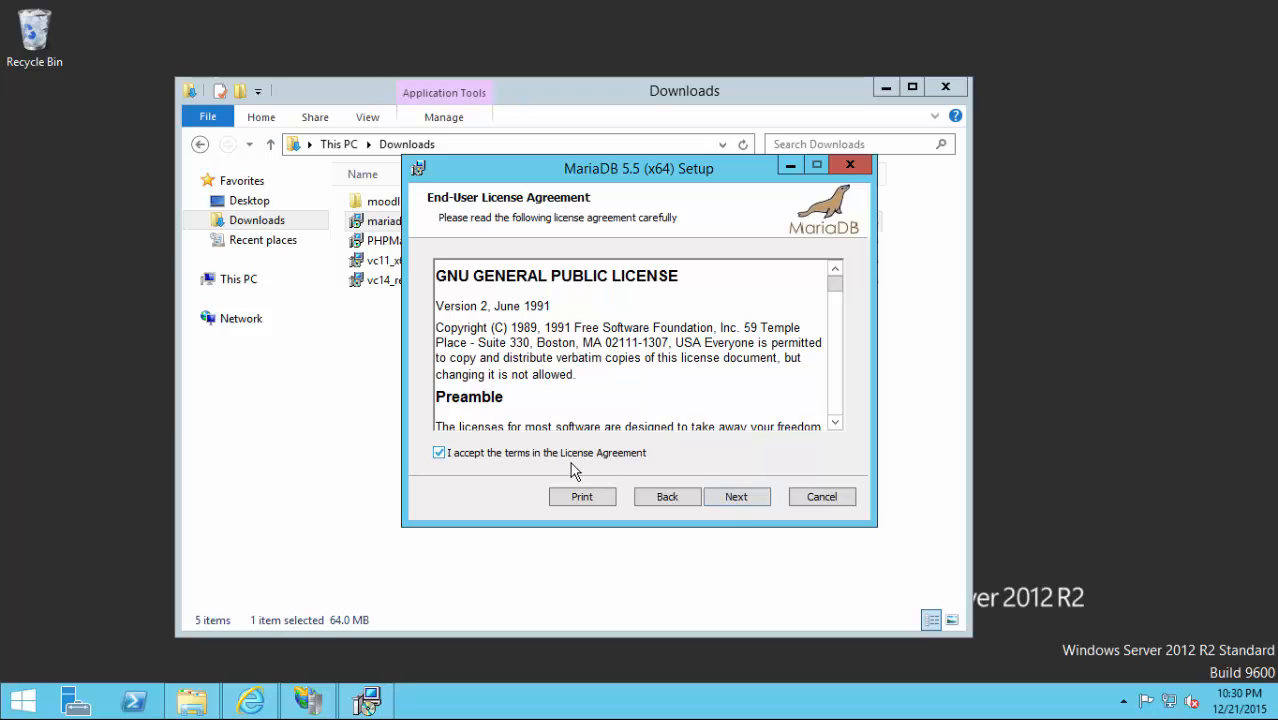
pyautogui.click(736, 498)
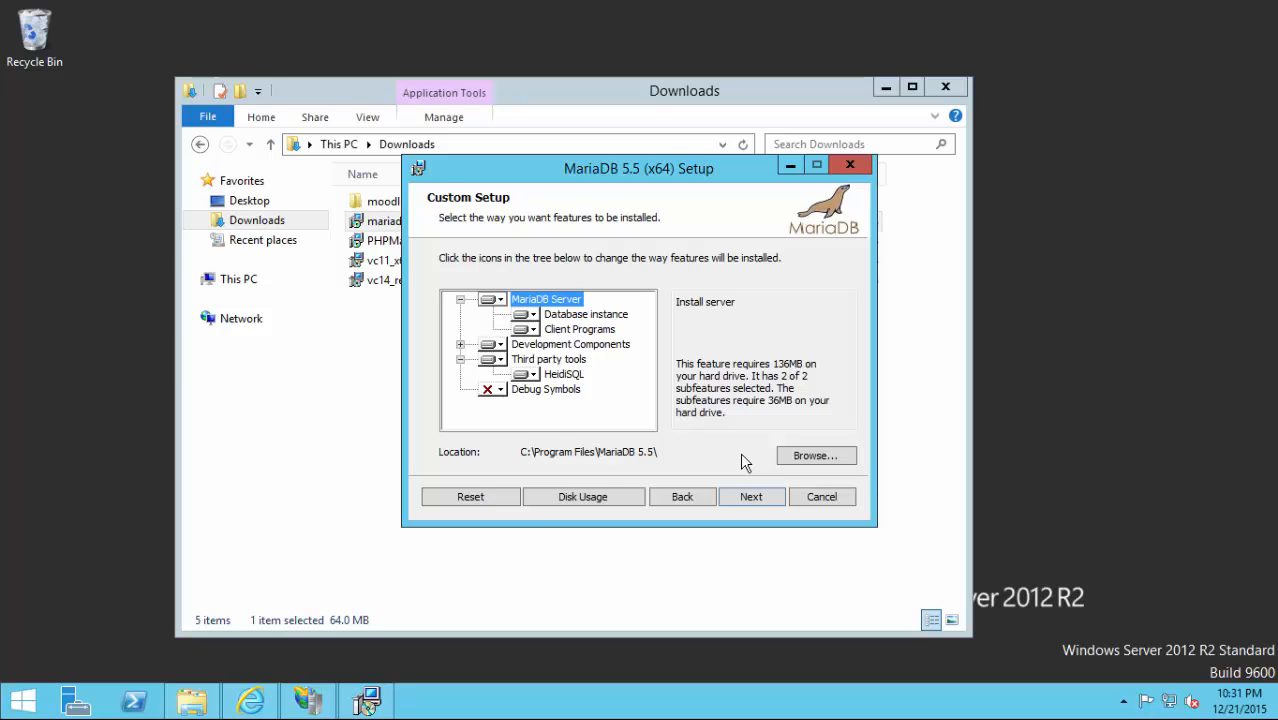
pyautogui.click(751, 496)
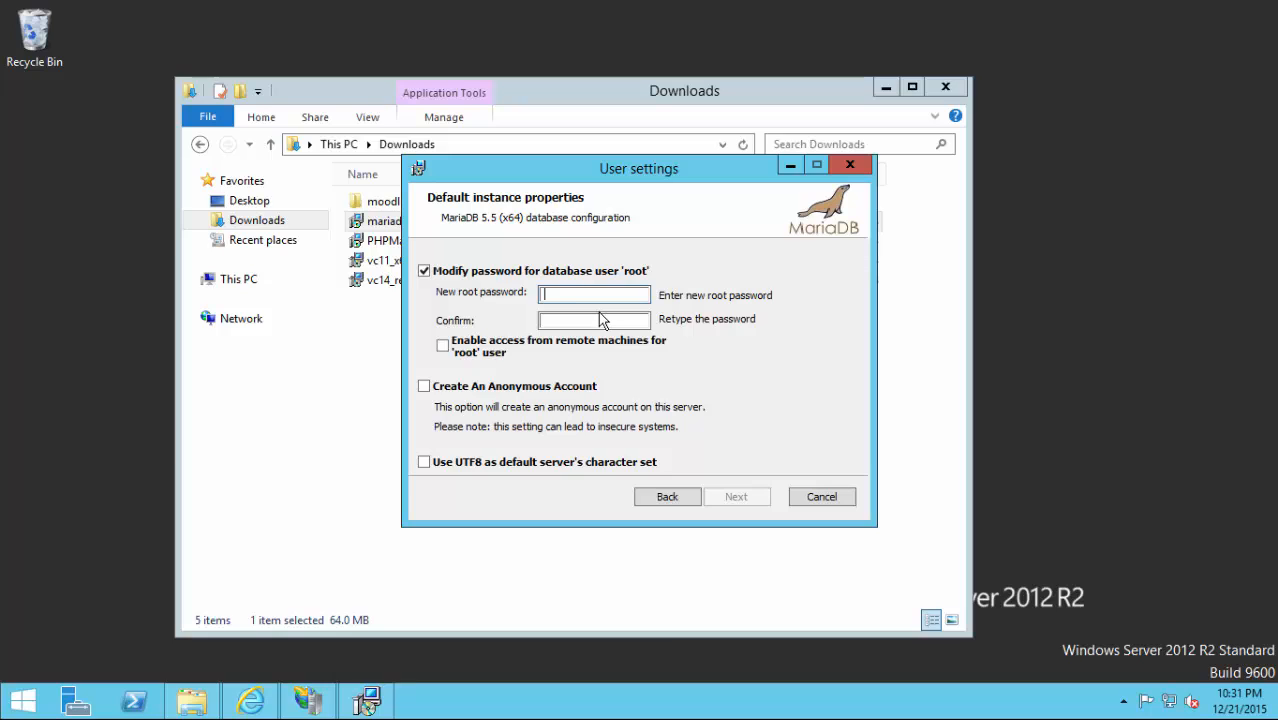
# Set the root password, enable UTF8 as the default character set, keep service MySQL on port 3306, and skip feedback.
pyautogui.write('password')
pyautogui.click(600, 318)
pyautogui.write('pa')
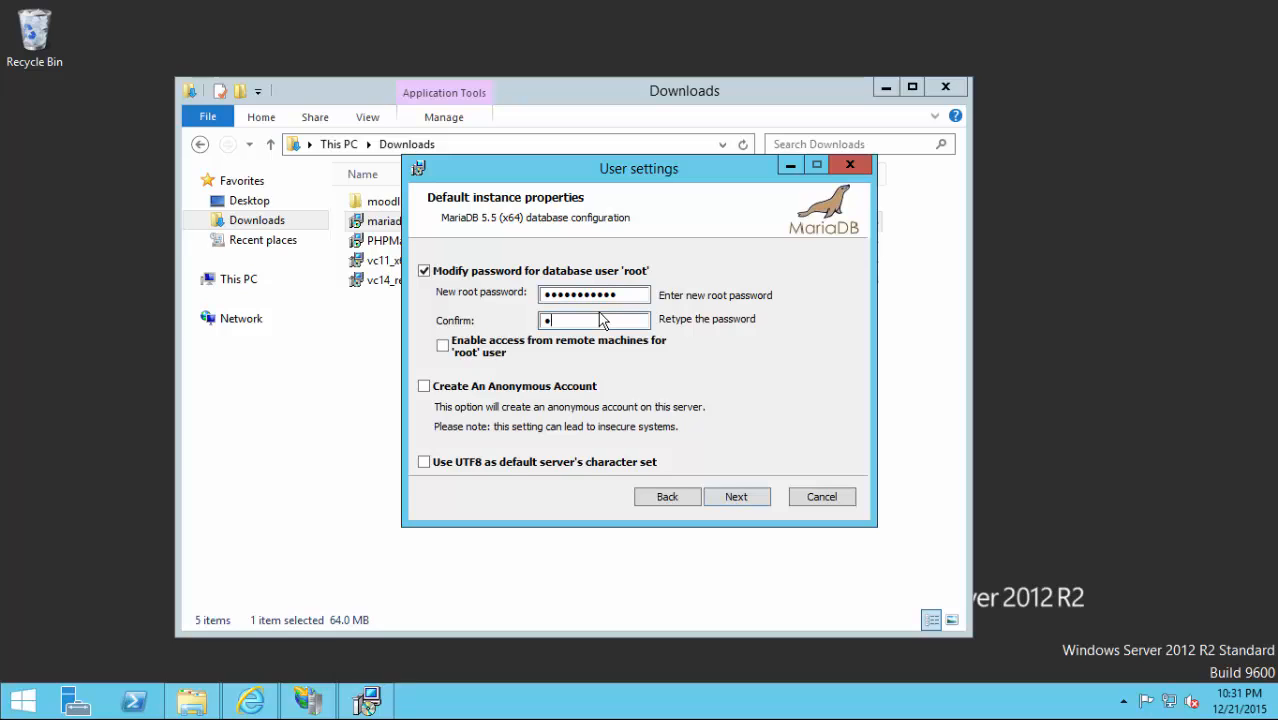
pyautogui.write('ssword12')
pyautogui.click(448, 466)
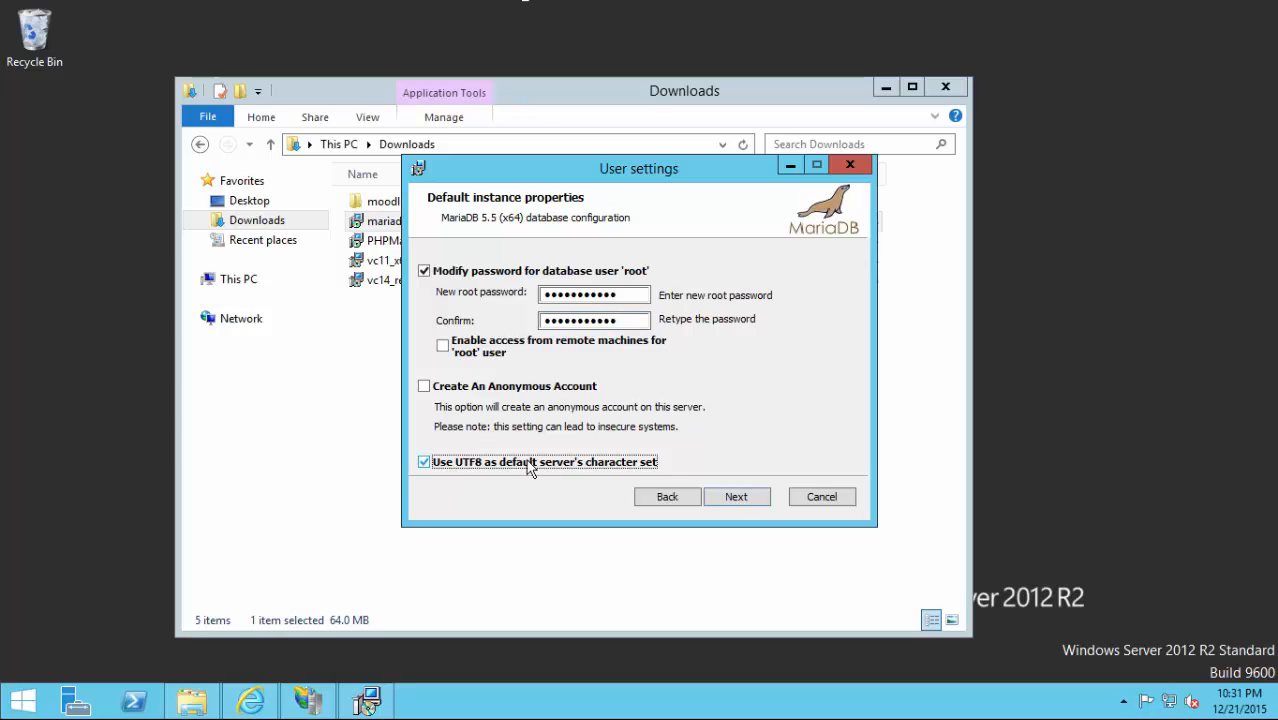
pyautogui.click(738, 494)
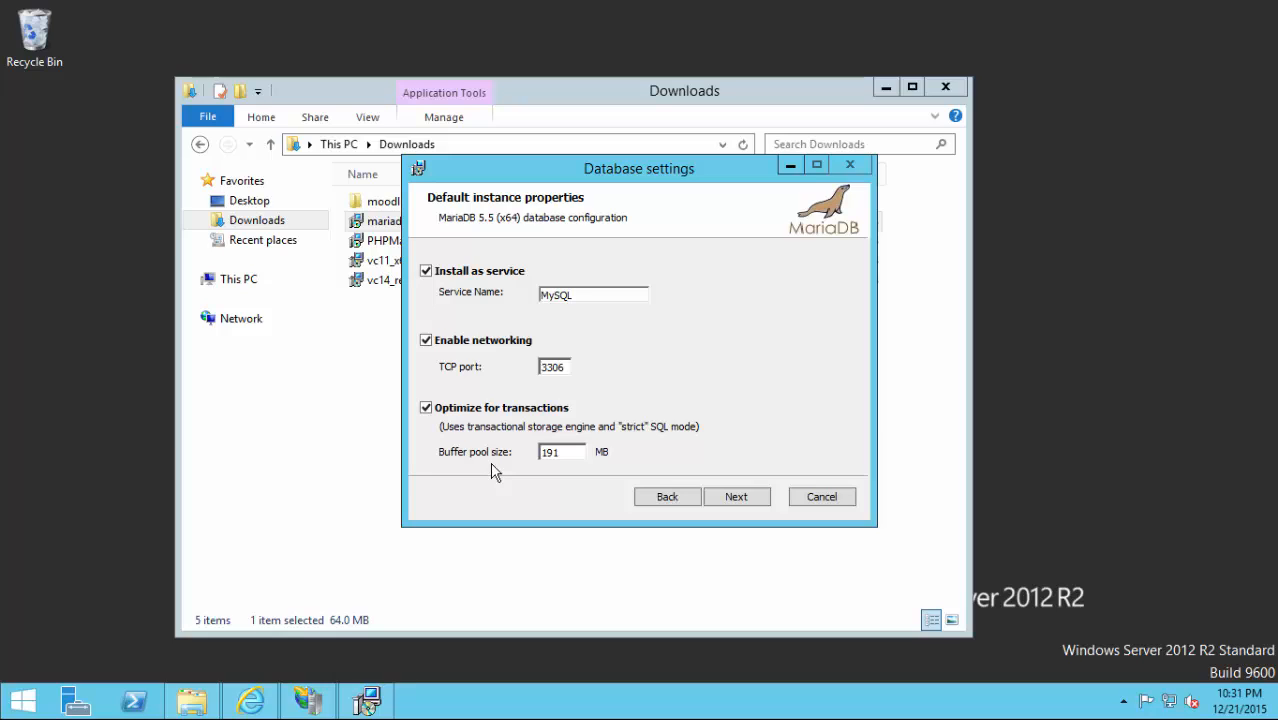
pyautogui.click(737, 497)
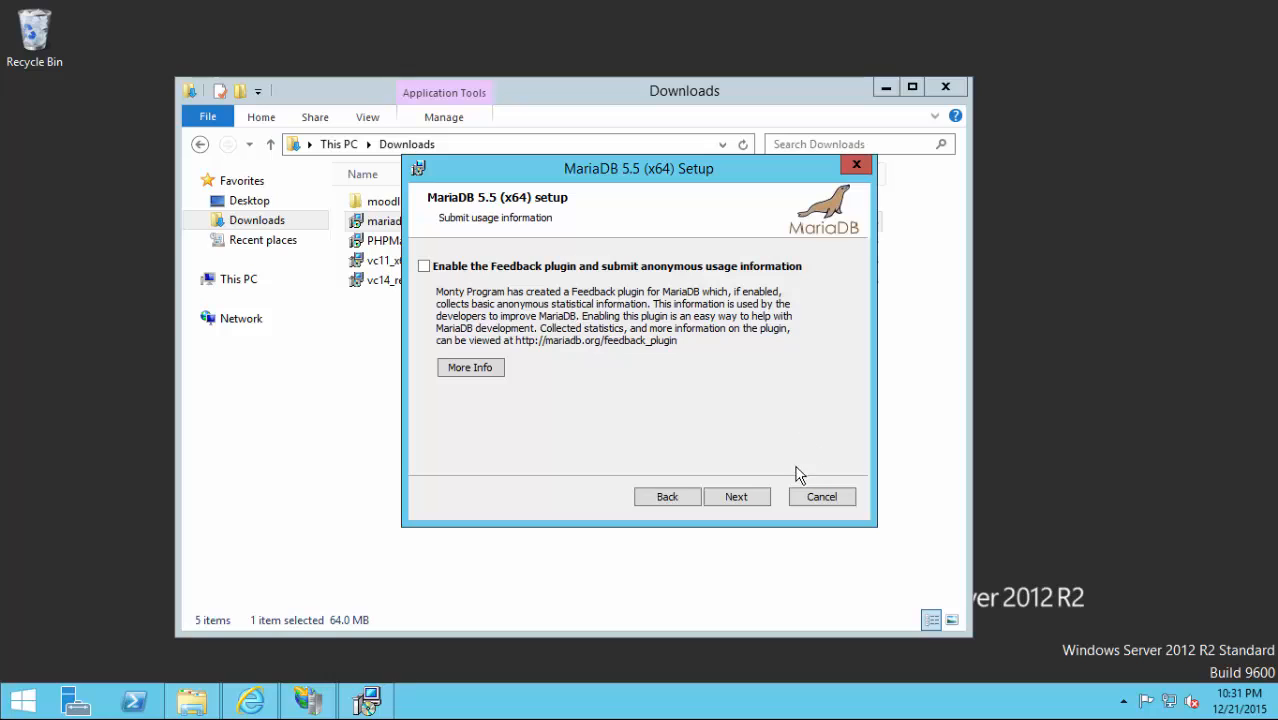
pyautogui.click(766, 505)
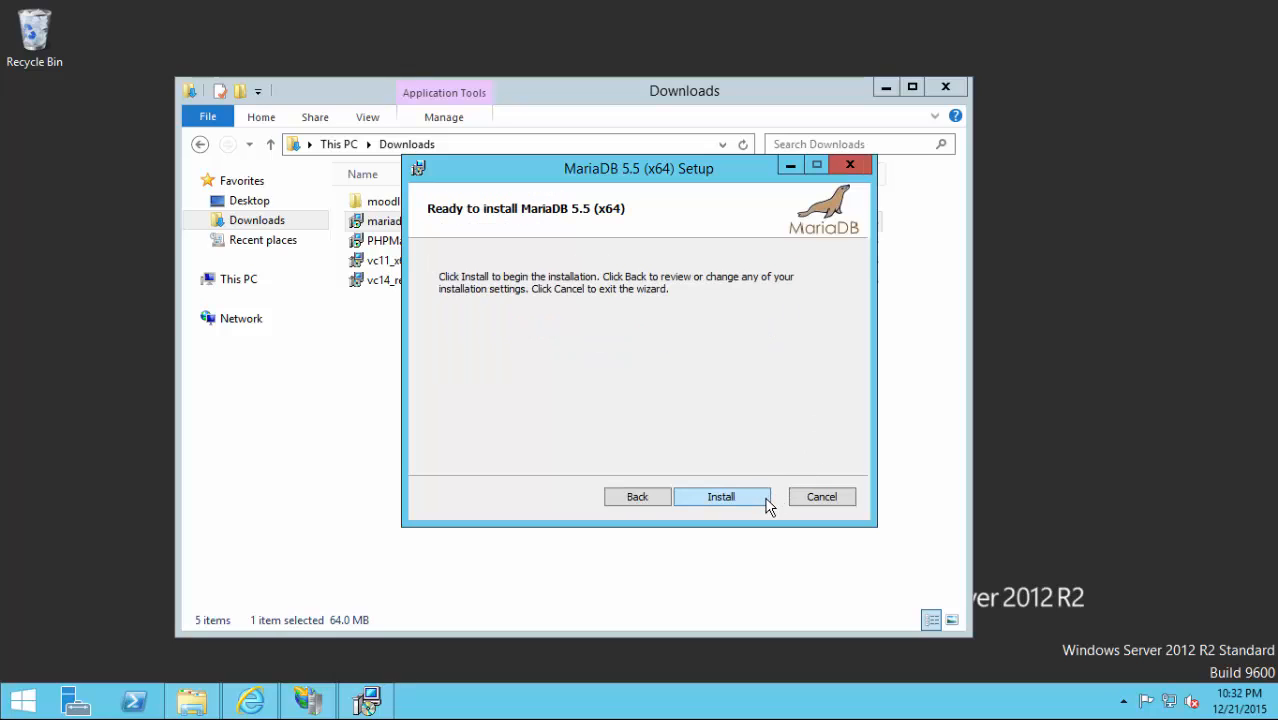
# Install MariaDB 5.5 and finish the setup wizard.
pyautogui.click(766, 505)
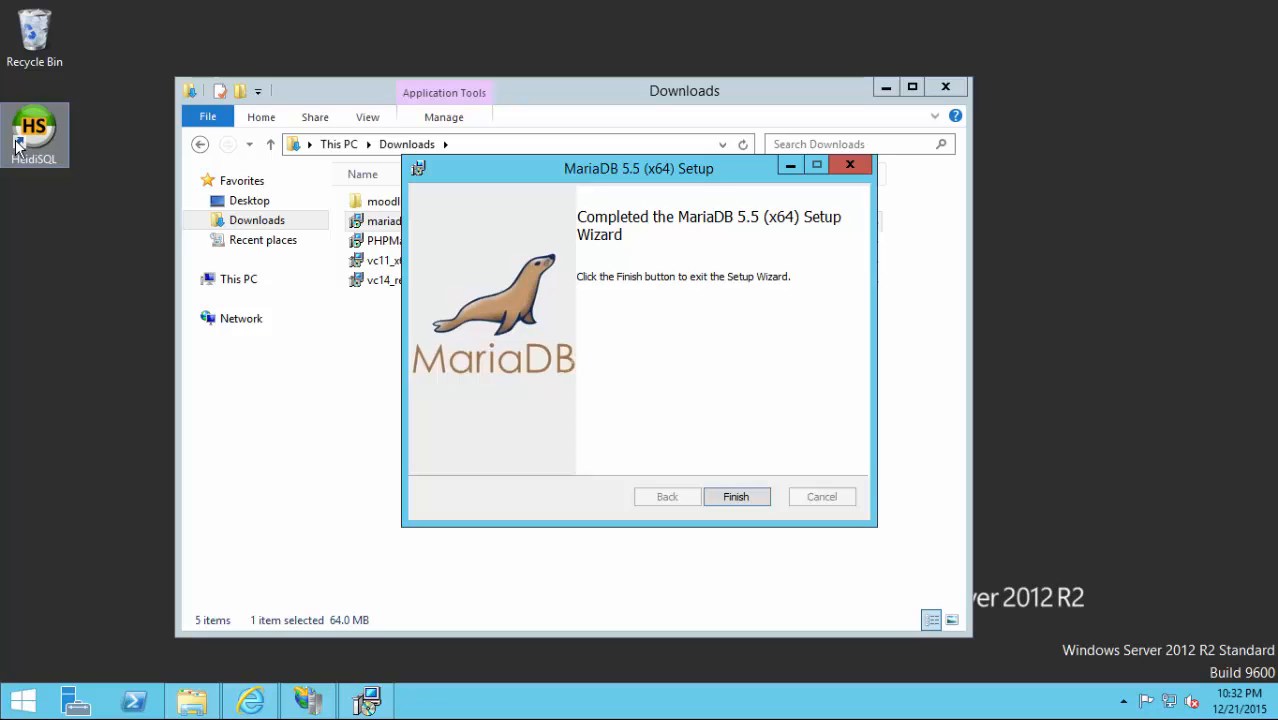
pyautogui.click(736, 497)
# Launch HeidiSQL and create a new connection session named user.
pyautogui.click(51, 128)
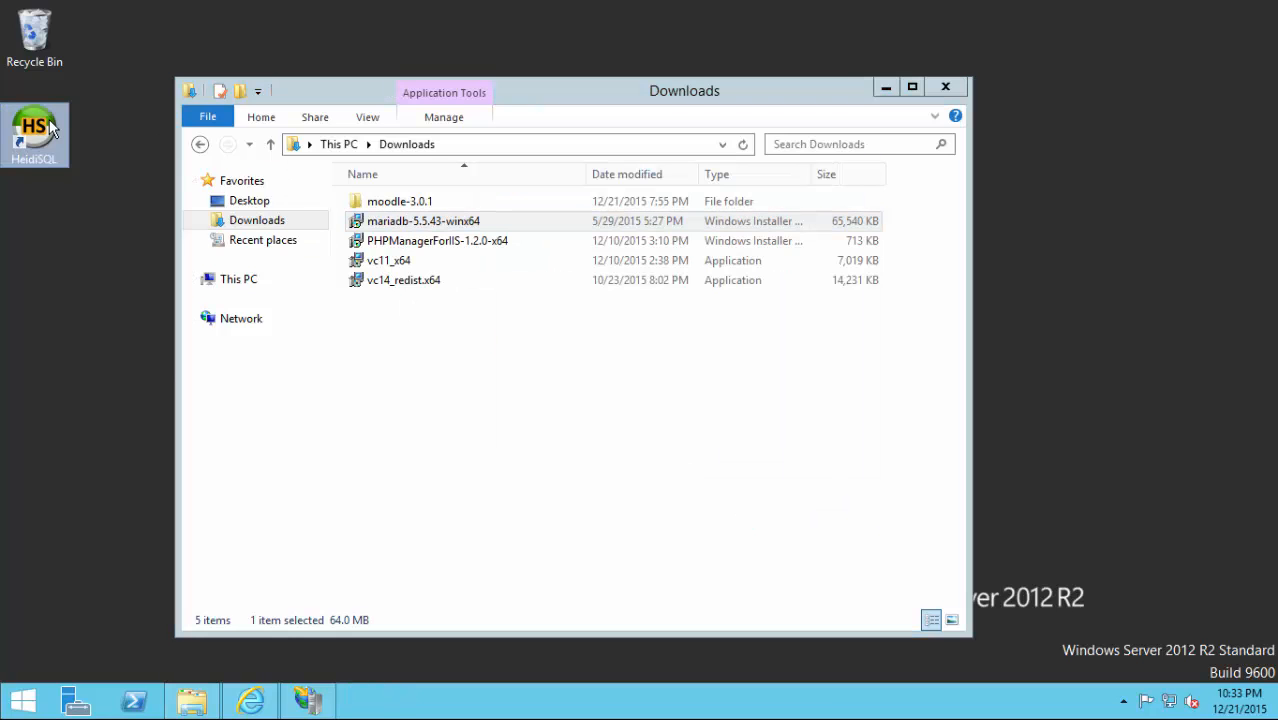
pyautogui.doubleClick(51, 128)
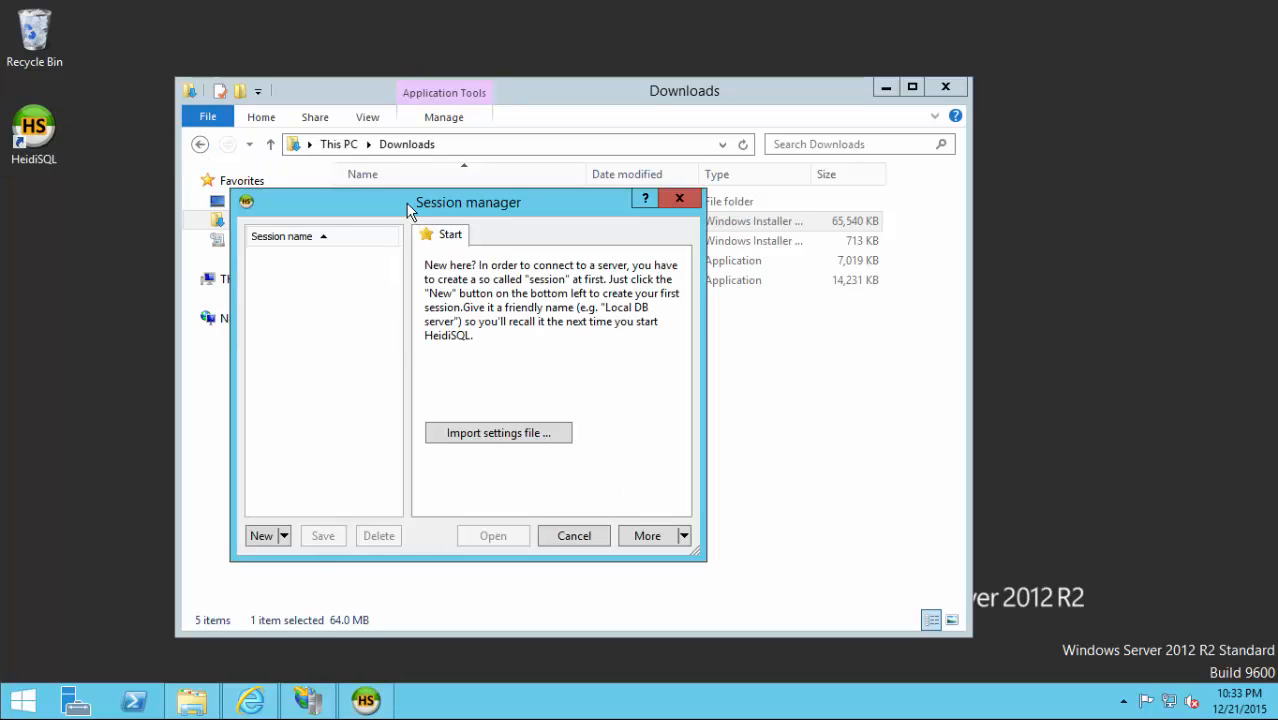
pyautogui.moveTo(408, 210); pyautogui.dragTo(657, 252)
pyautogui.click(514, 583)
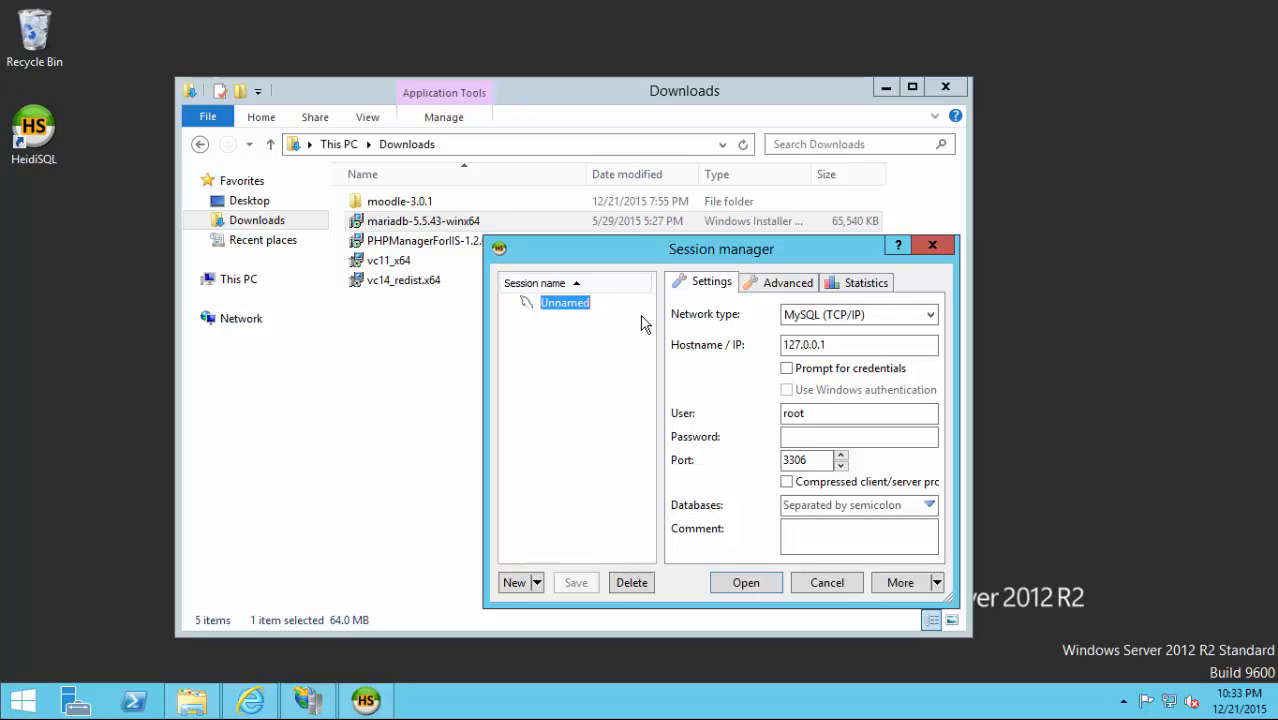
pyautogui.write('m')
pyautogui.press('BackSpace')
pyautogui.write('user')
pyautogui.press('Return')
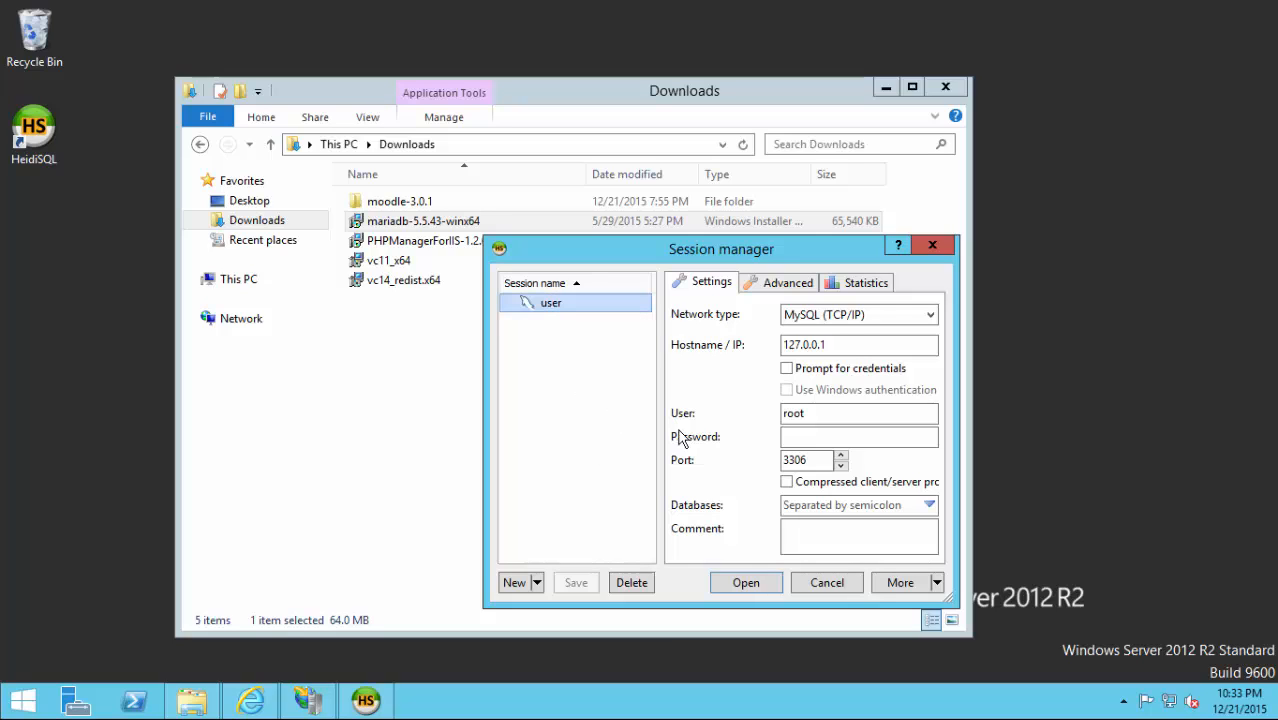
# Enter the root password and connect to the MariaDB server at 127.0.0.1:3306.
pyautogui.click(805, 438)
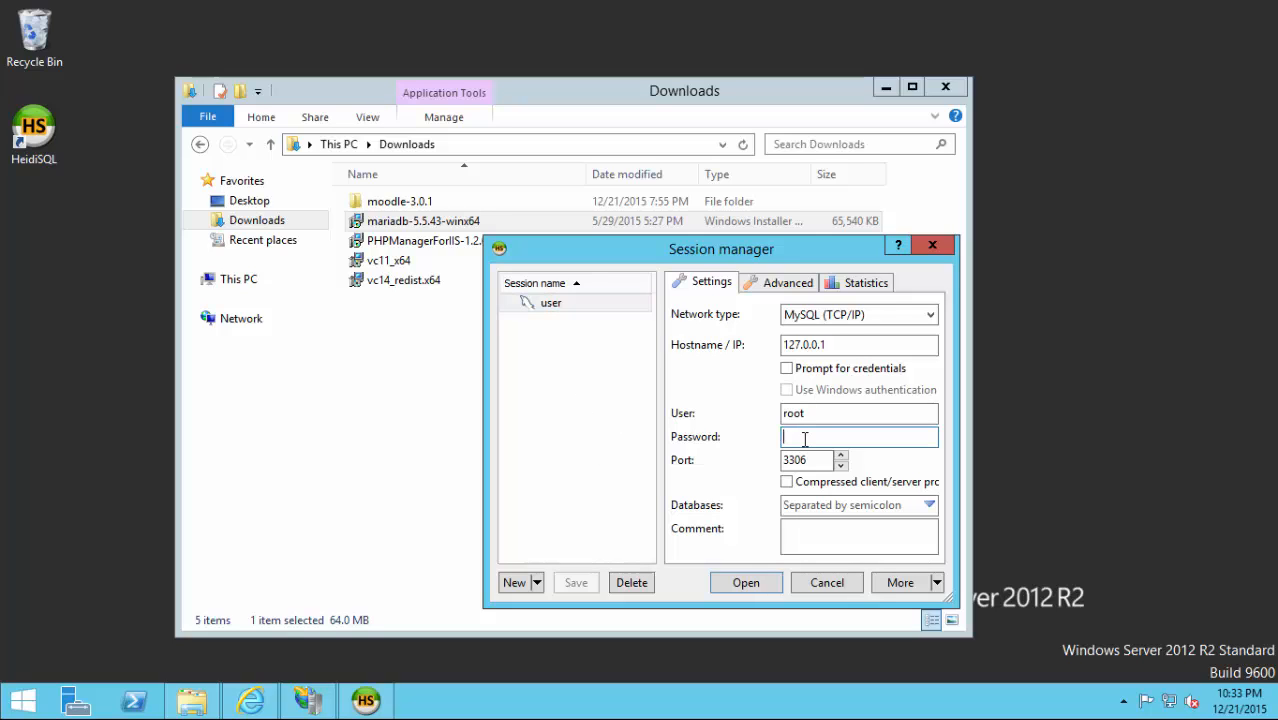
pyautogui.write('●●●●●●●●●●●')
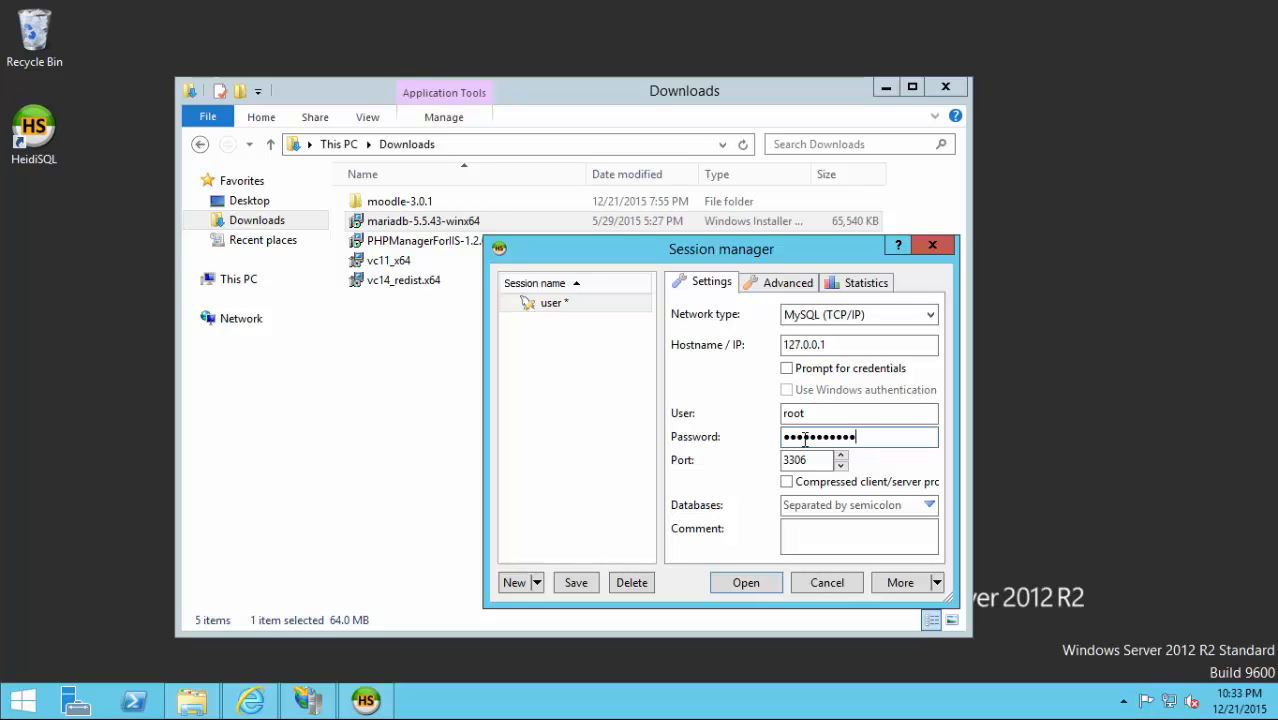
pyautogui.click(743, 583)
pyautogui.moveTo(329, 114); pyautogui.dragTo(562, 107)
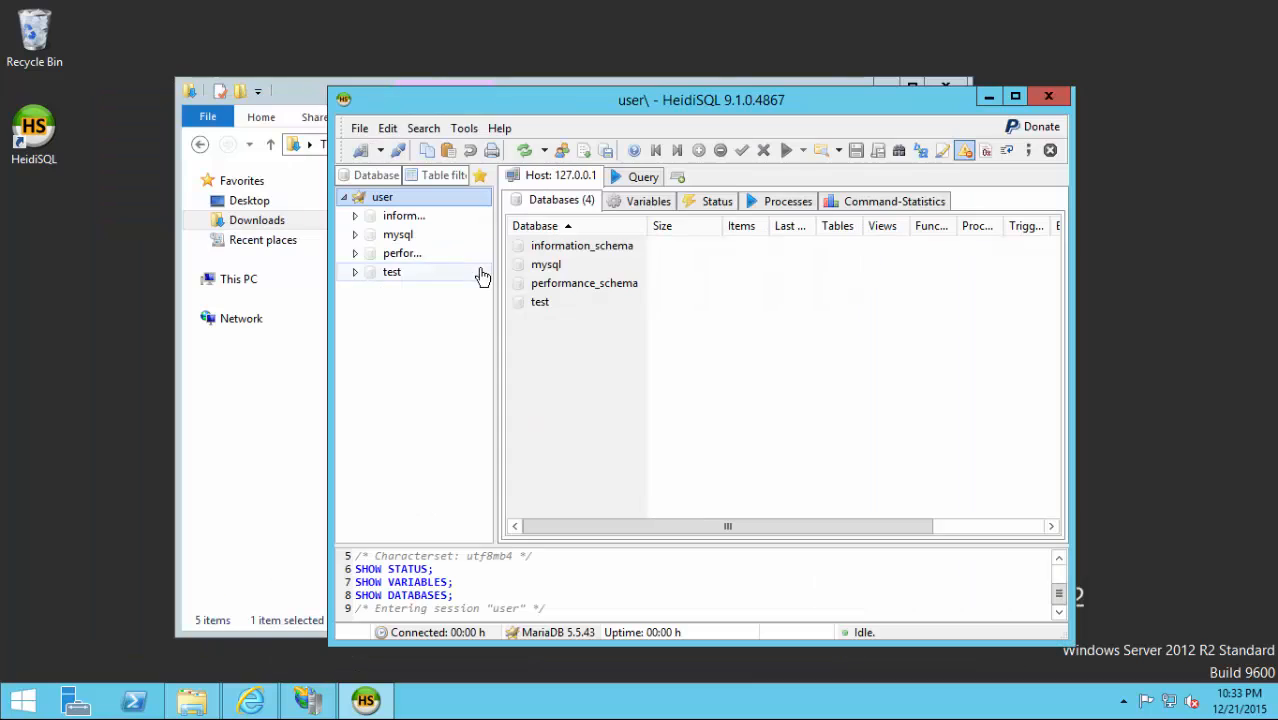
# Create a new database named moodle on the server.
pyautogui.rightClick(377, 197)
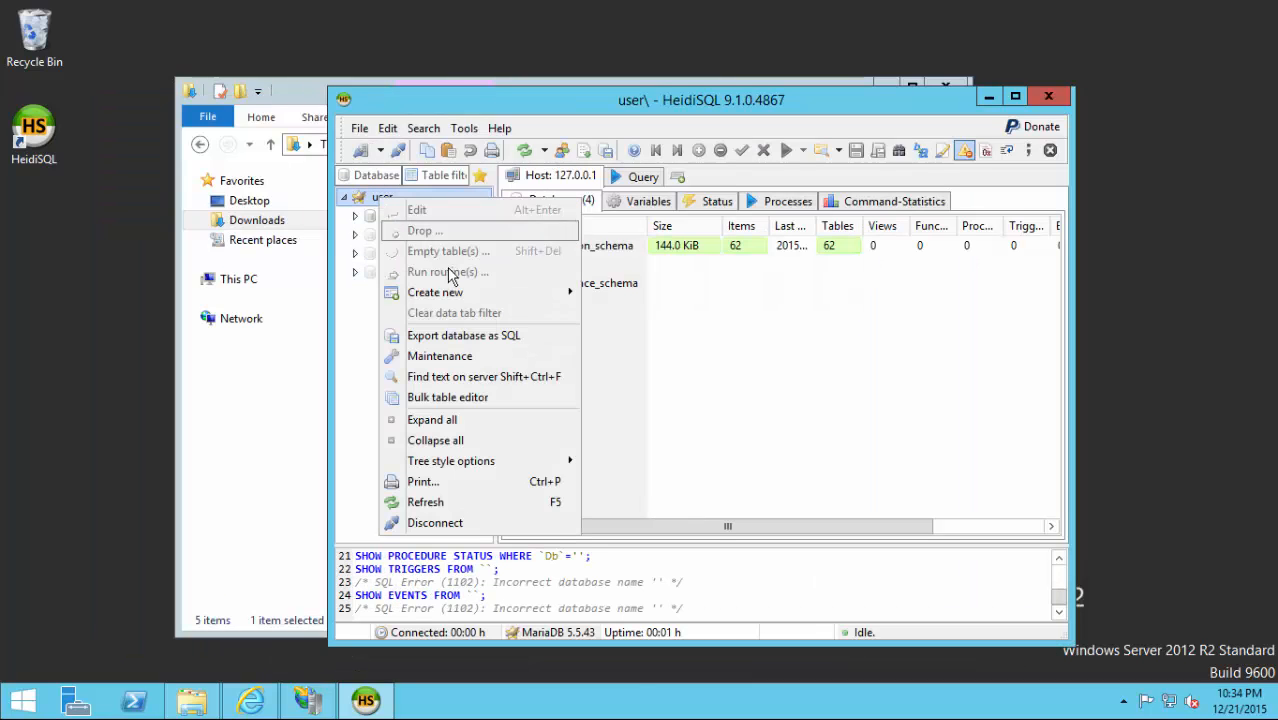
pyautogui.moveTo(441, 291)
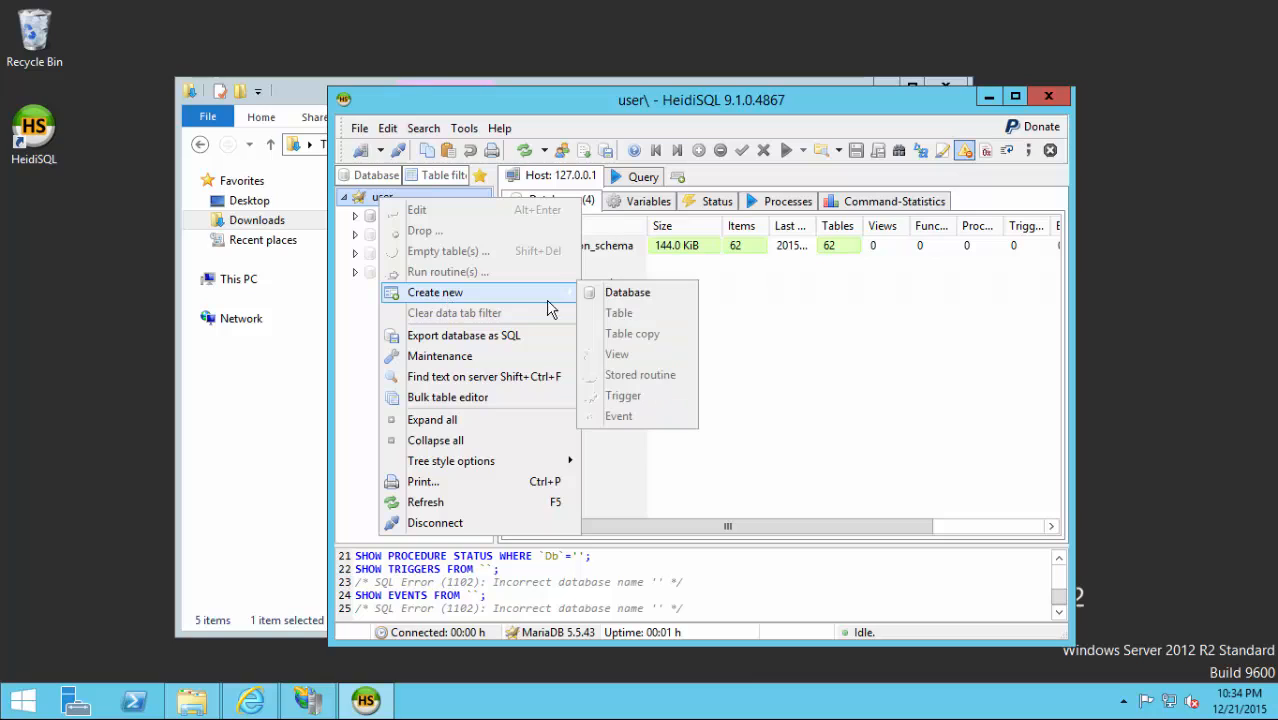
pyautogui.click(627, 293)
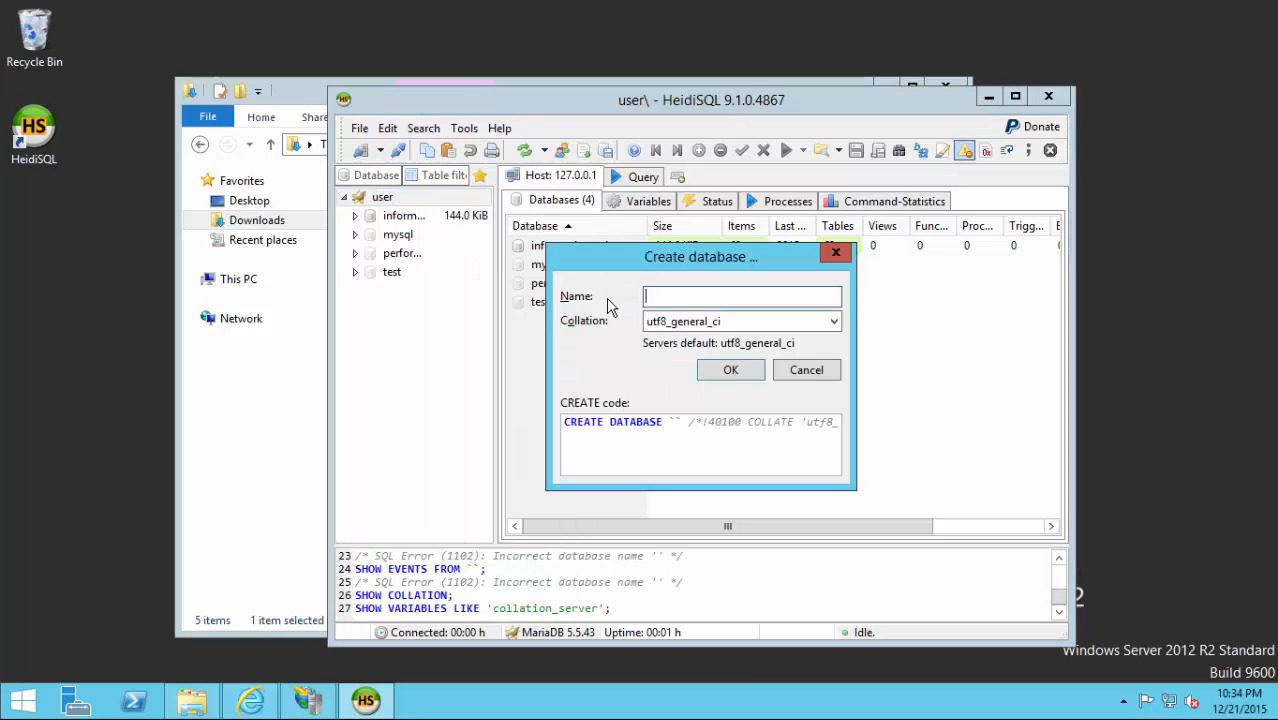
pyautogui.write('mood')
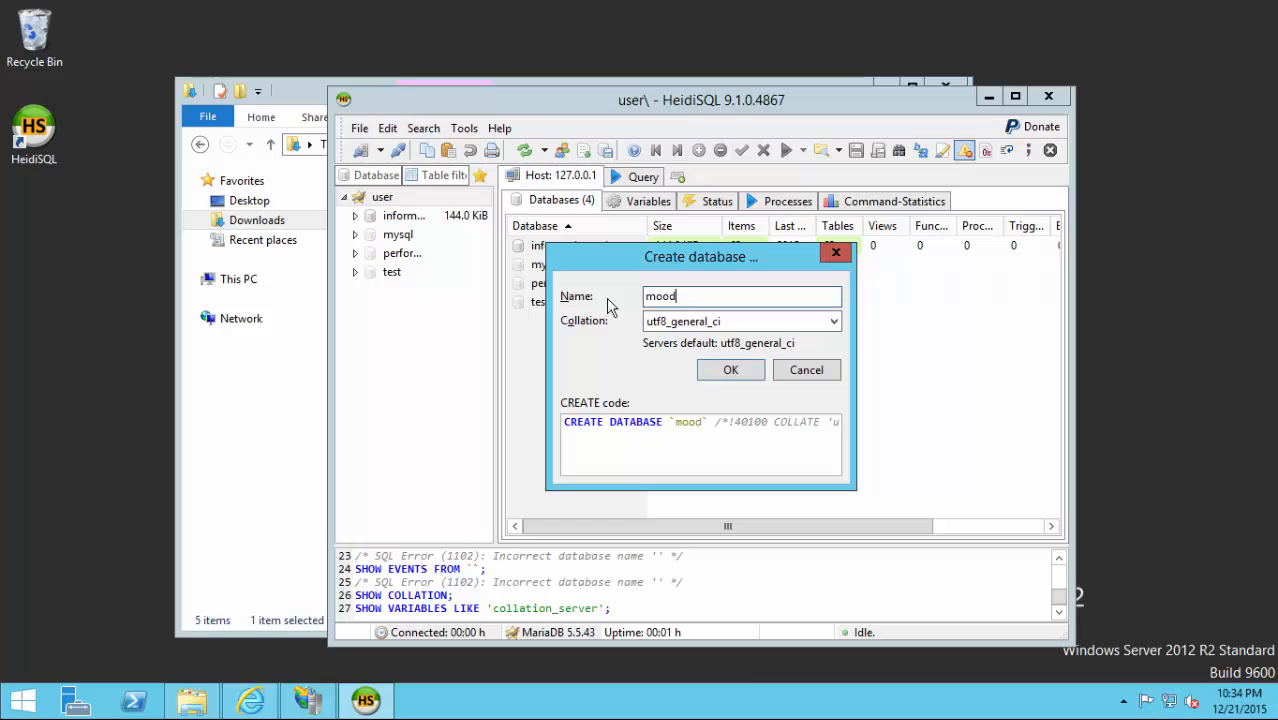
pyautogui.write('le')
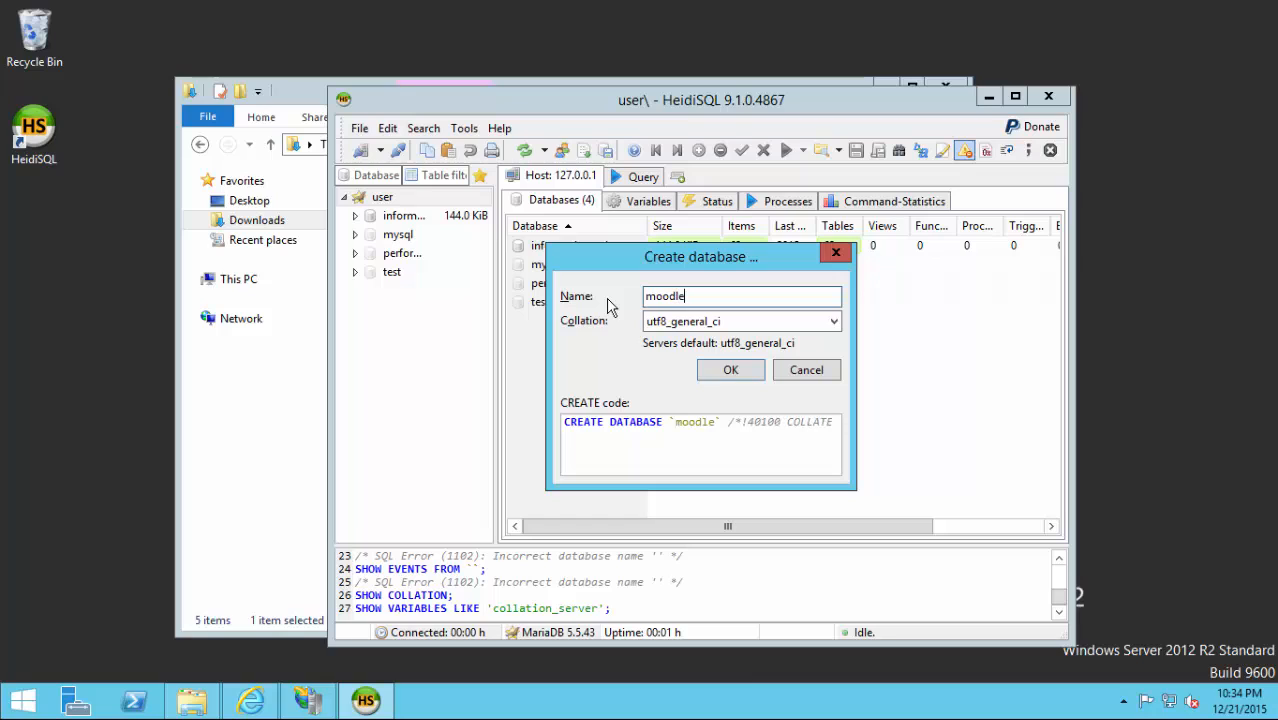
pyautogui.click(727, 372)
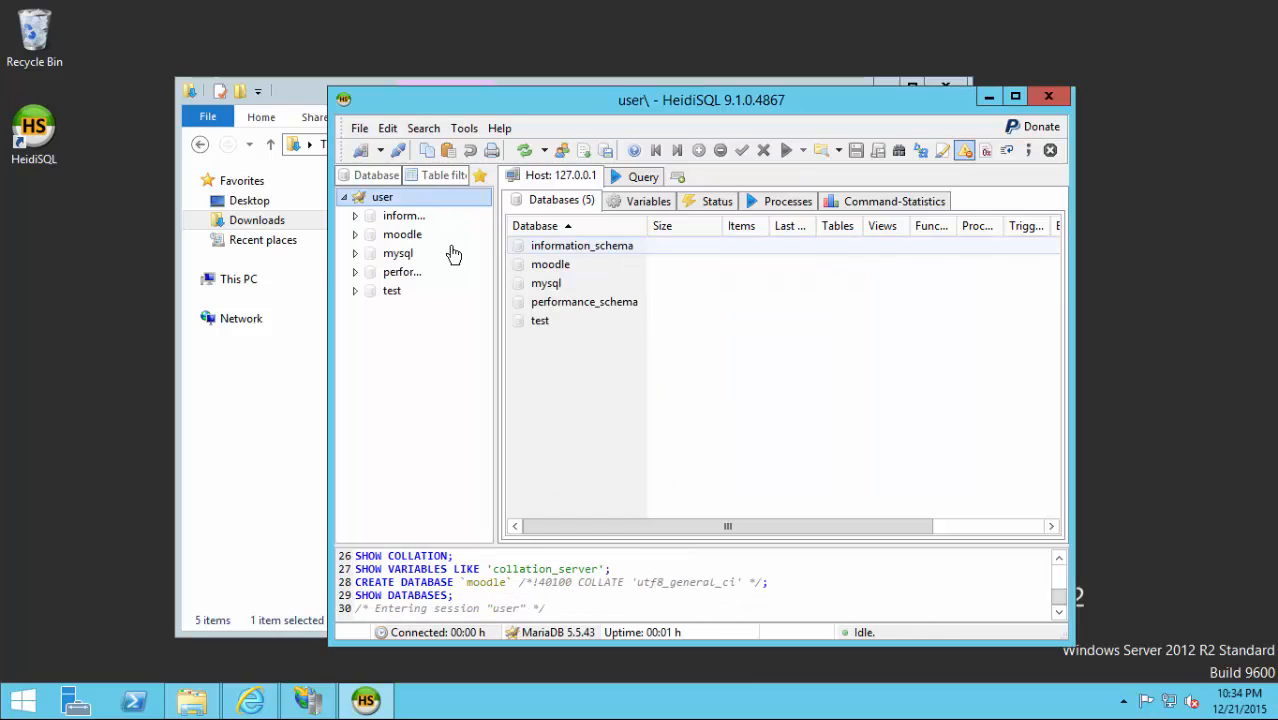
# Add a new user account mdl_usr in the User manager and set its password.
pyautogui.click(562, 151)
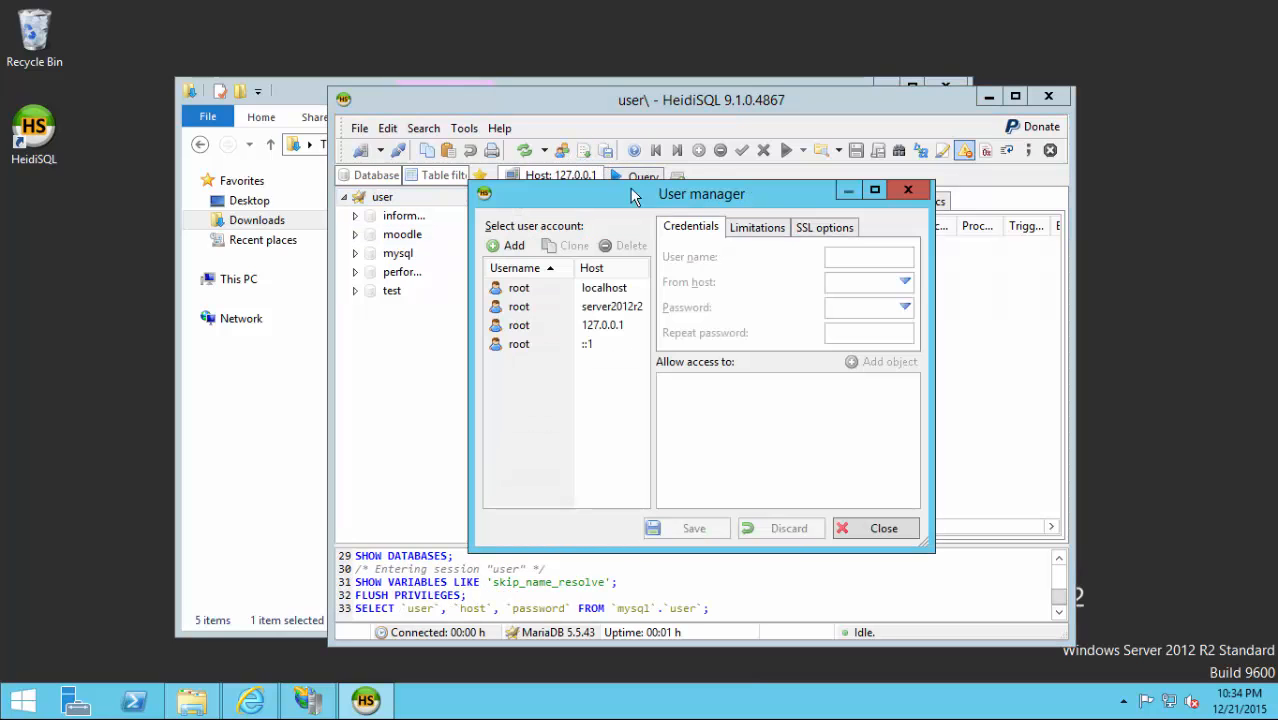
pyautogui.click(513, 246)
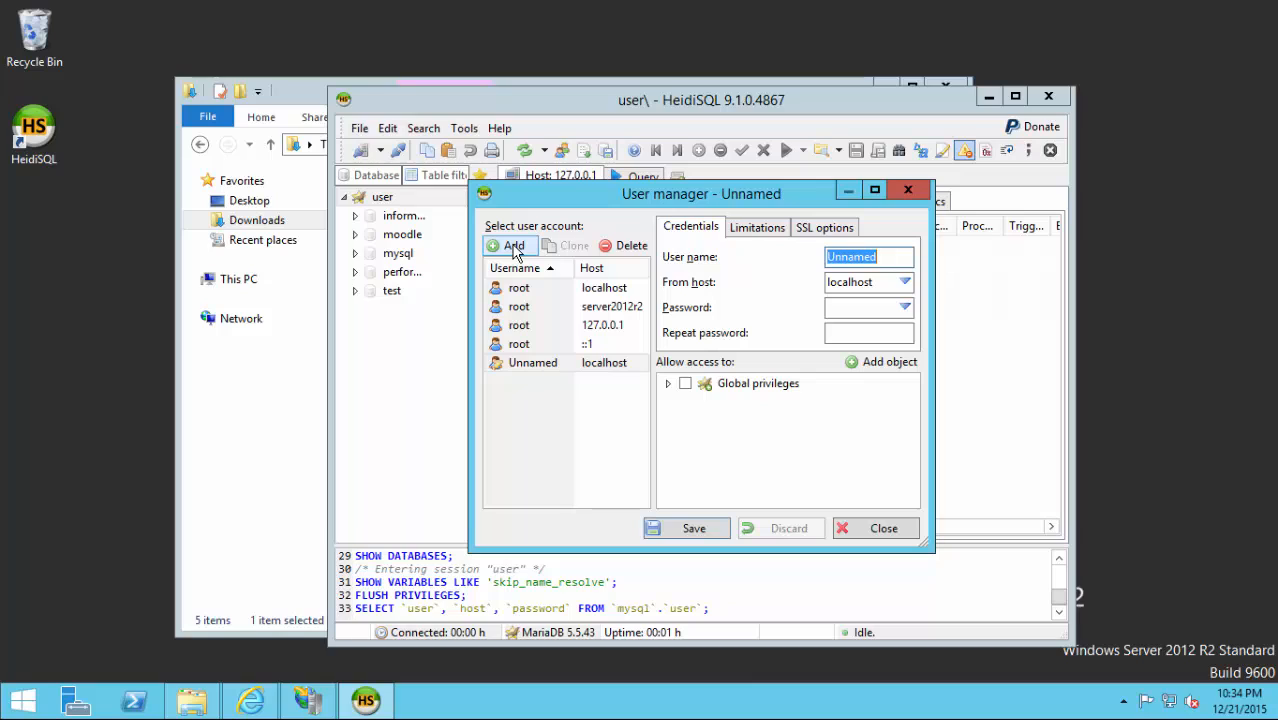
pyautogui.write('mdl_usr')
pyautogui.click(872, 308)
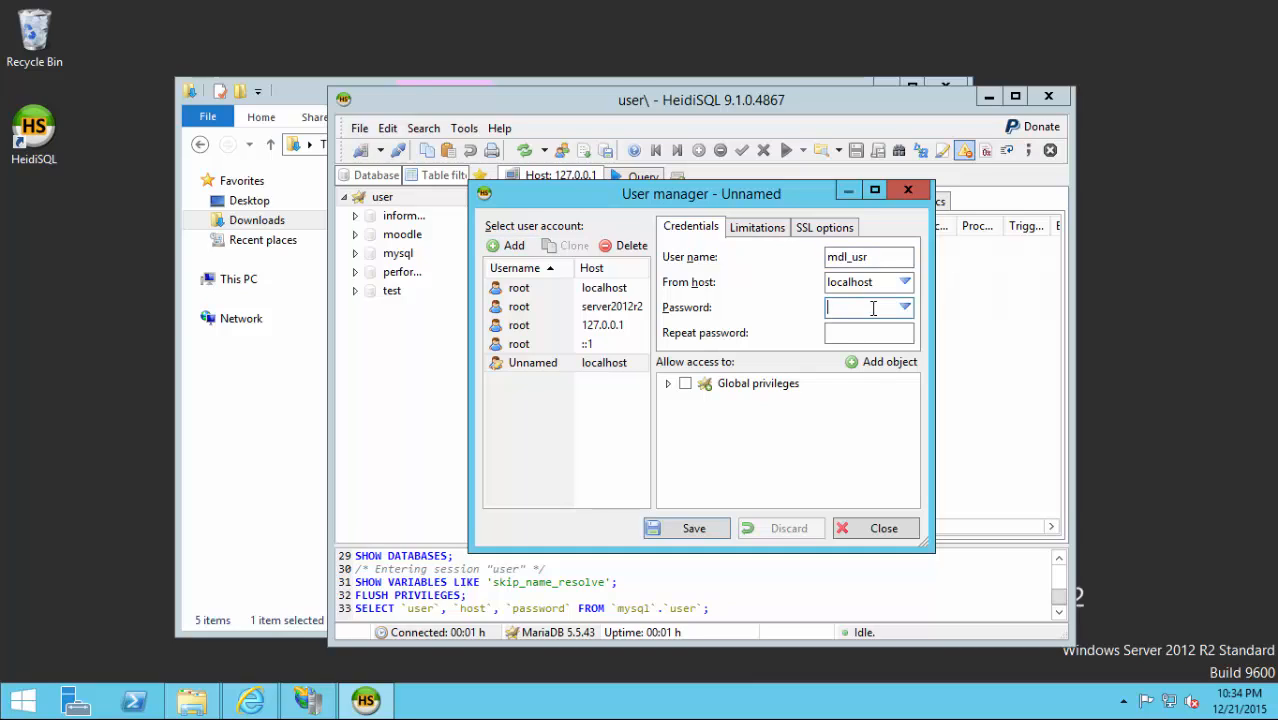
pyautogui.write('moodle123')
pyautogui.press('Tab')
pyautogui.write('moodle123')
# Grant the new user all privileges on the moodle database, save, and close HeidiSQL.
pyautogui.click(880, 362)
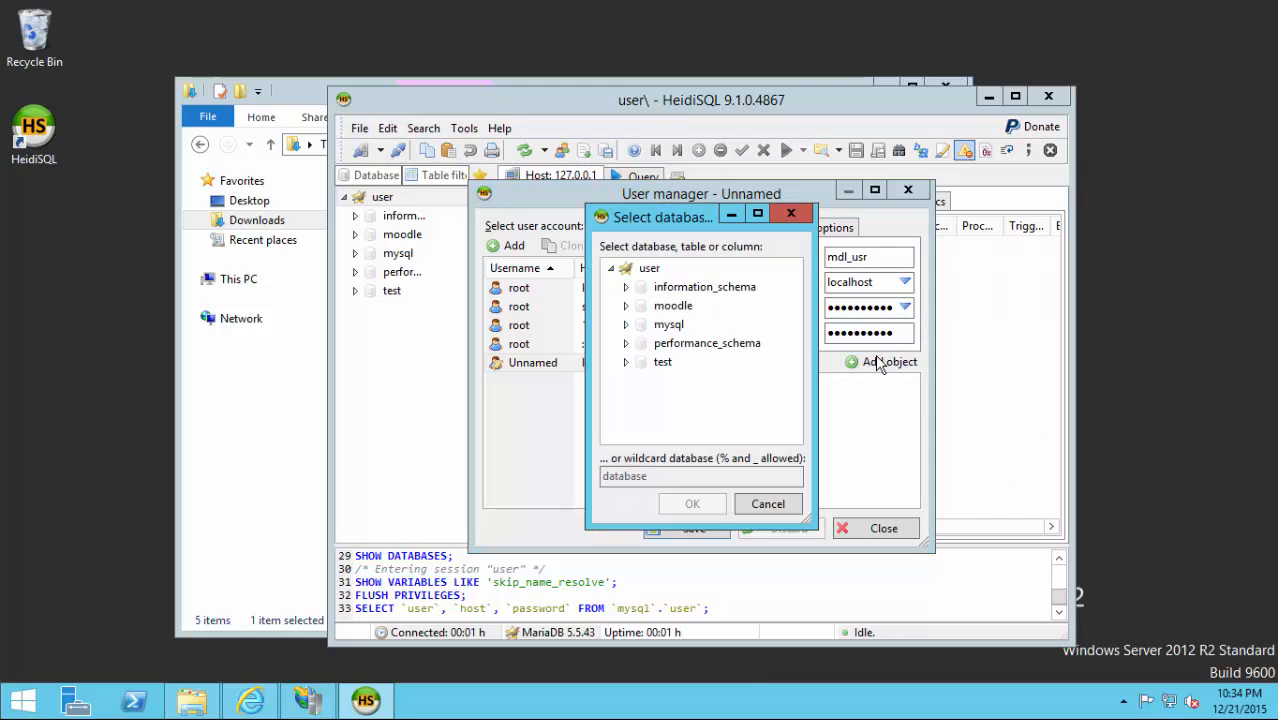
pyautogui.click(650, 308)
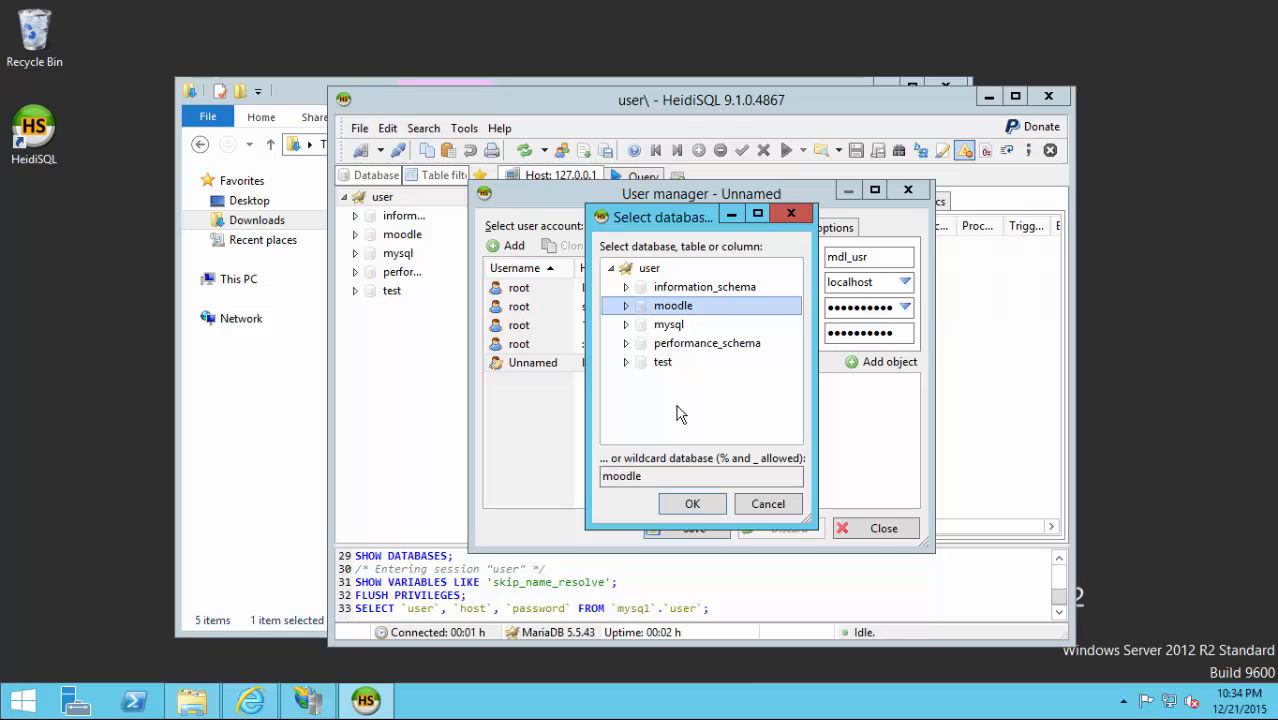
pyautogui.click(692, 504)
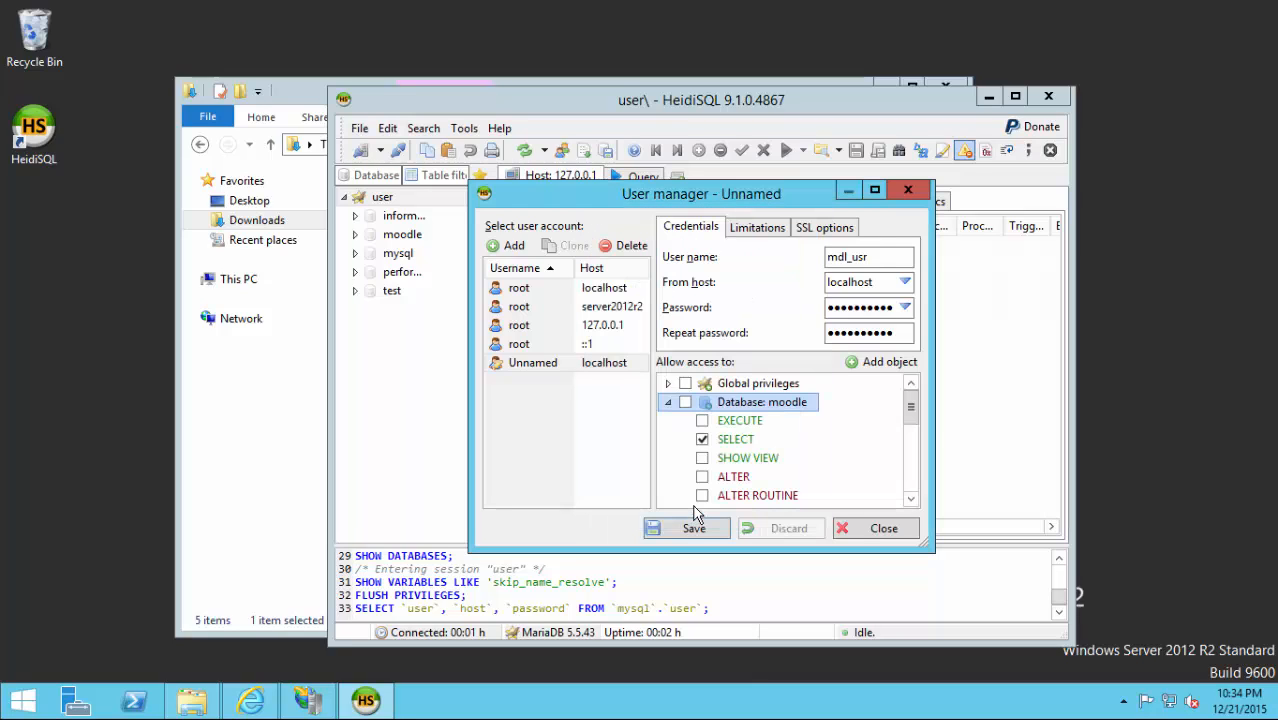
pyautogui.click(684, 404)
pyautogui.click(690, 529)
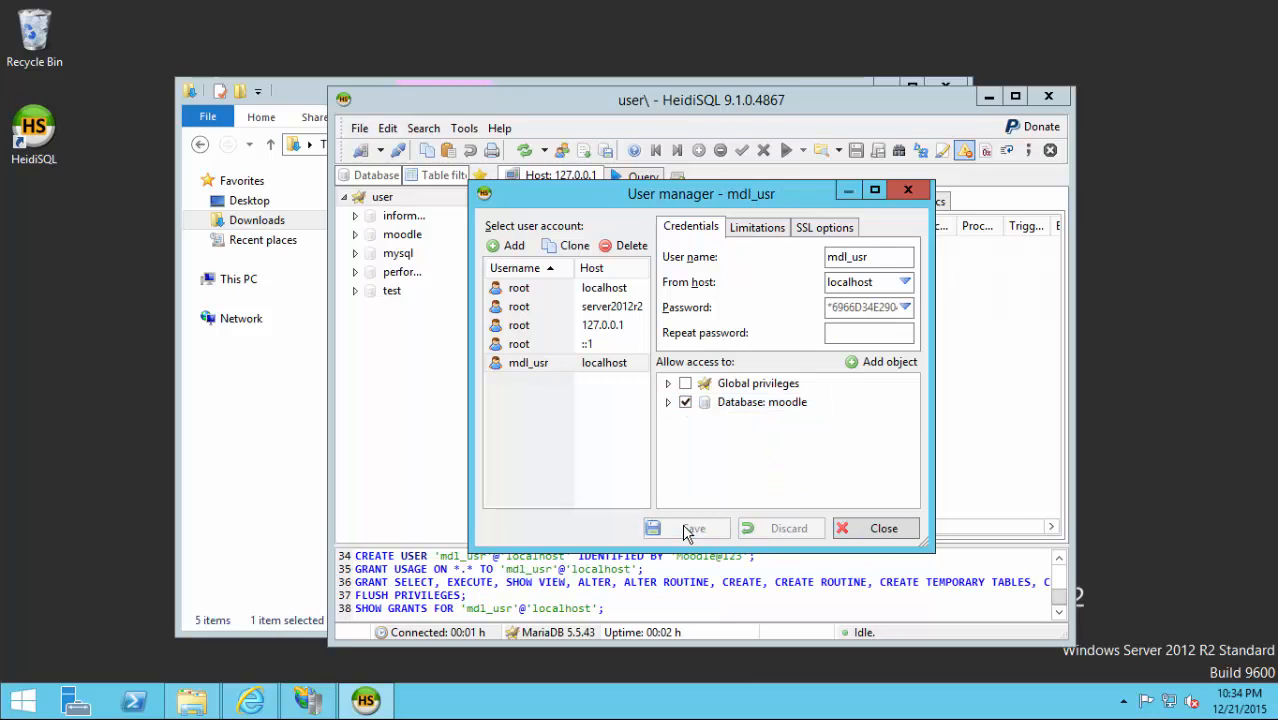
pyautogui.click(905, 530)
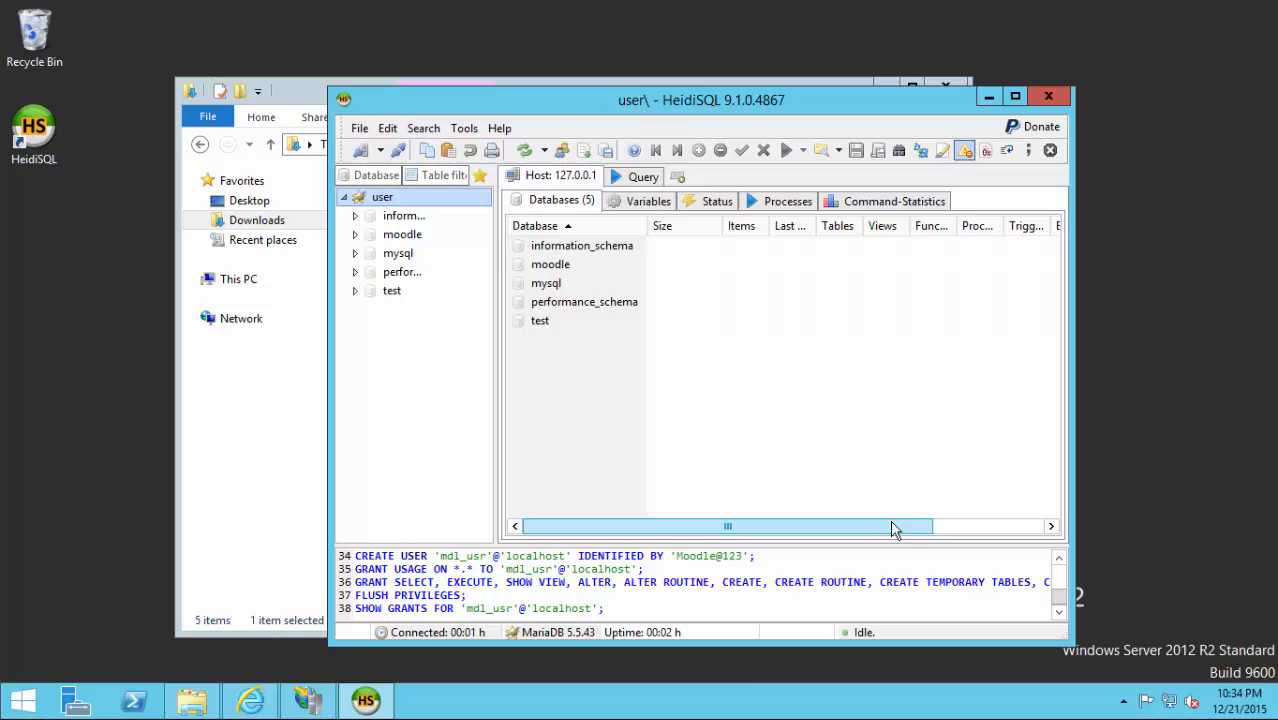
pyautogui.click(1048, 98)
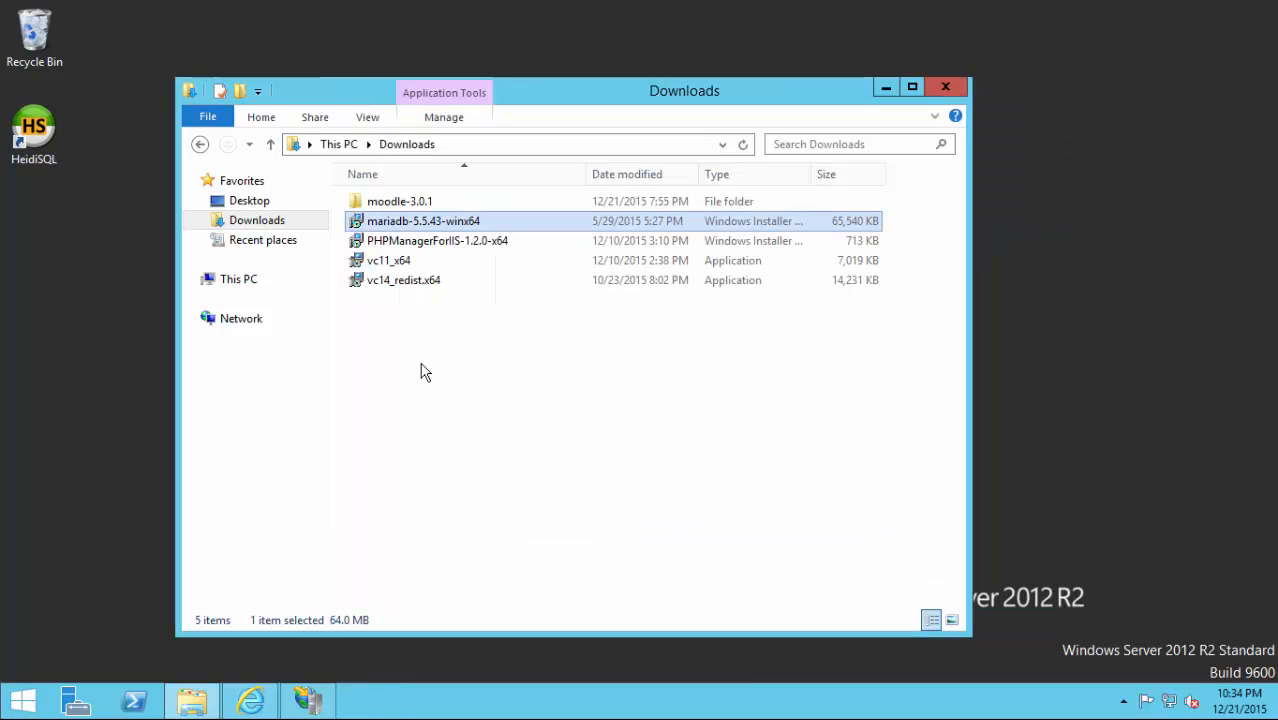
# Cut the moodle folder from Downloads\moodle-3.0.1.
pyautogui.click(380, 205)
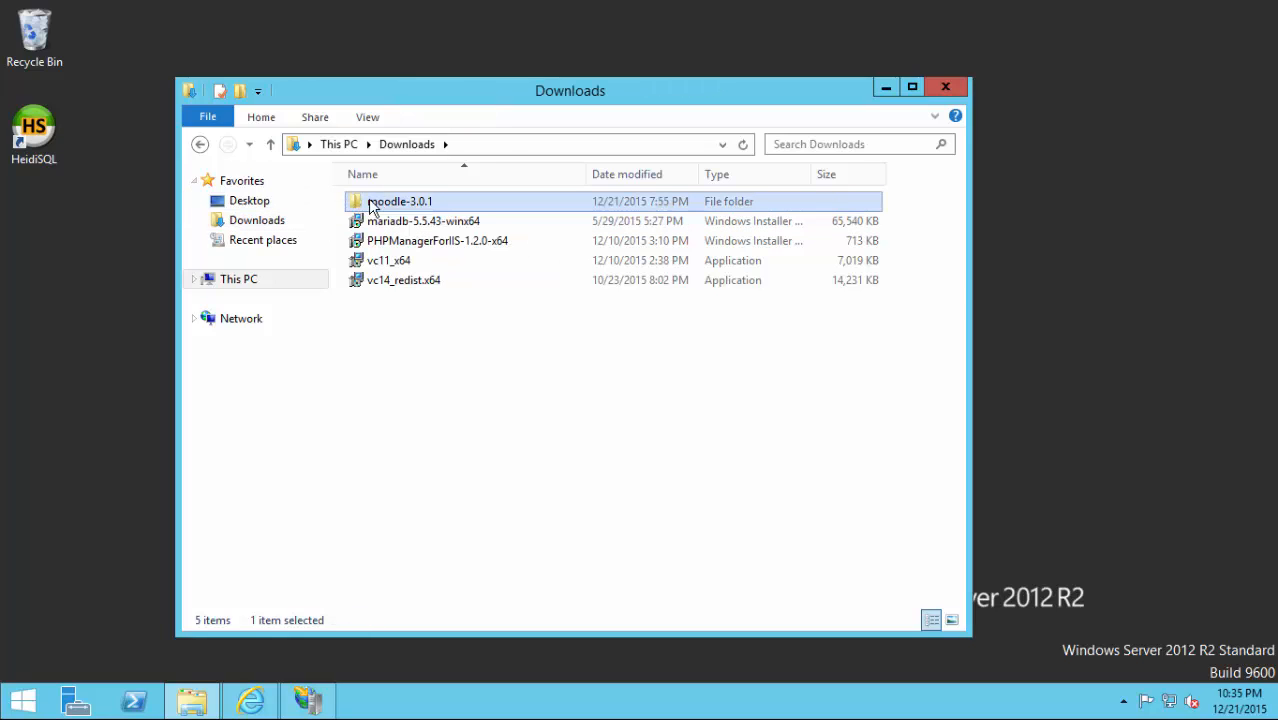
pyautogui.doubleClick(372, 204)
pyautogui.rightClick(367, 203)
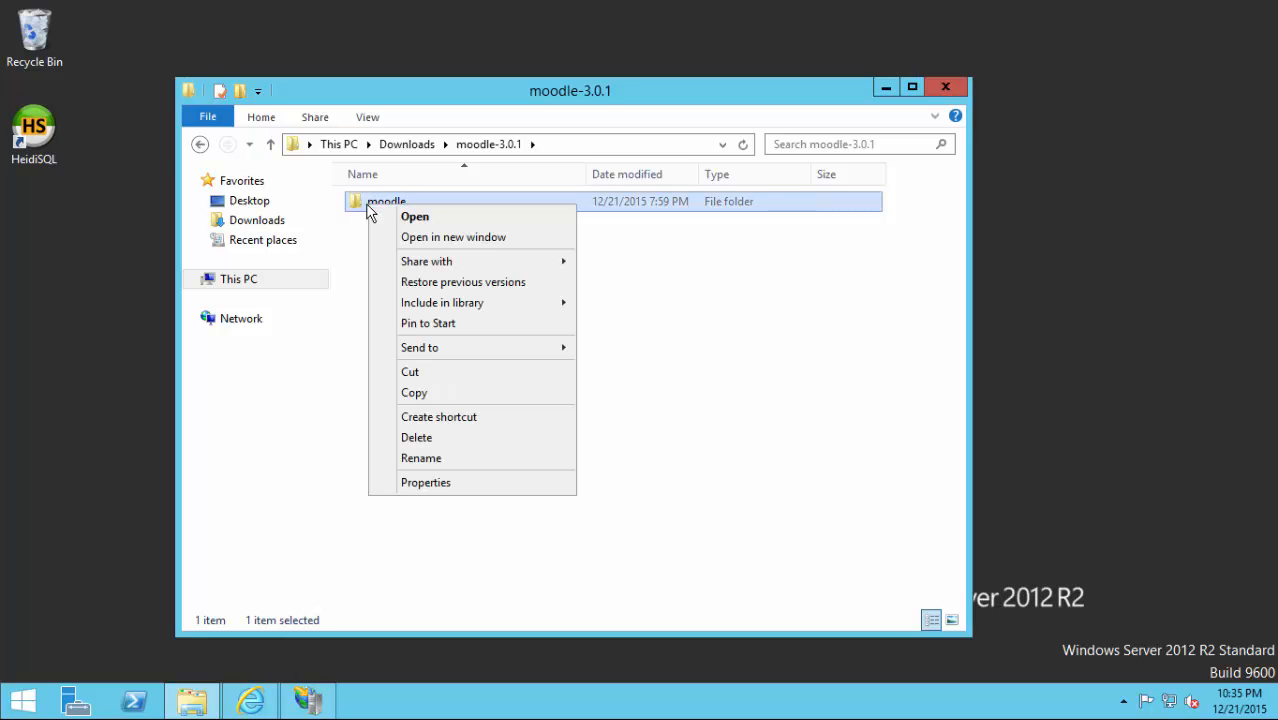
pyautogui.click(414, 373)
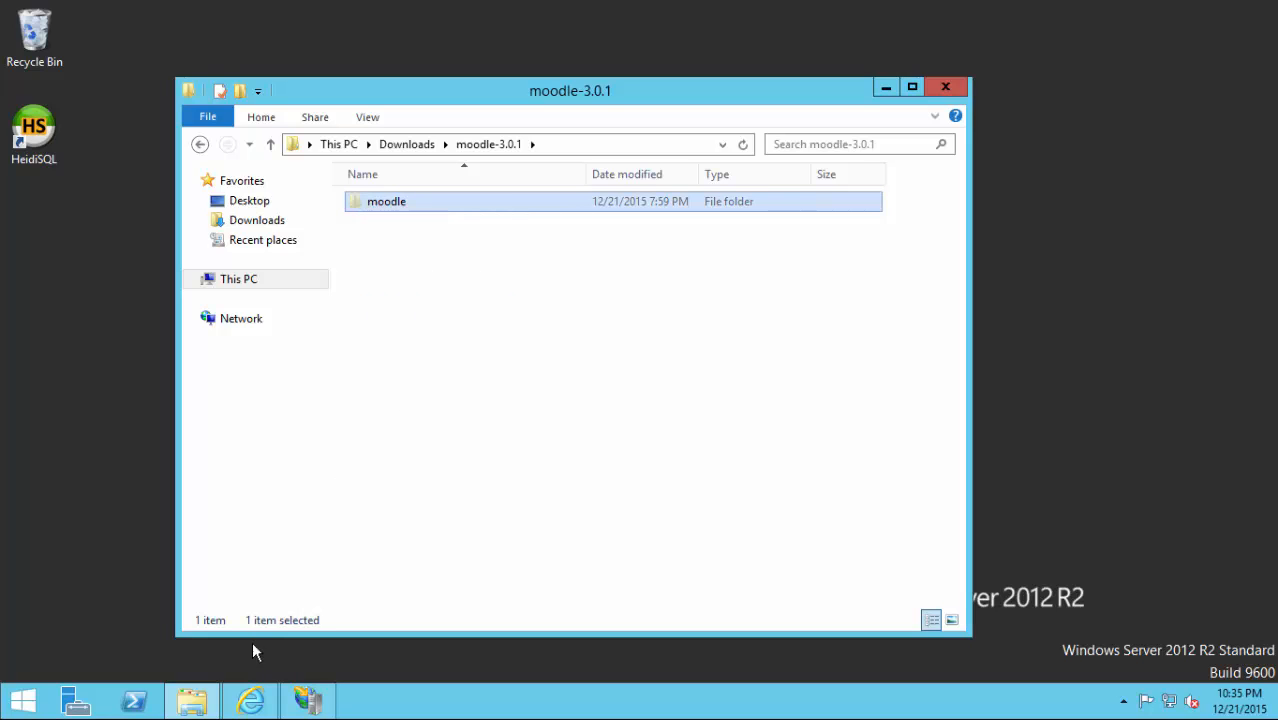
# Paste the moodle folder into C:\inetpub\wwwroot and return to the inetpub folder.
pyautogui.click(252, 279)
pyautogui.doubleClick(410, 402)
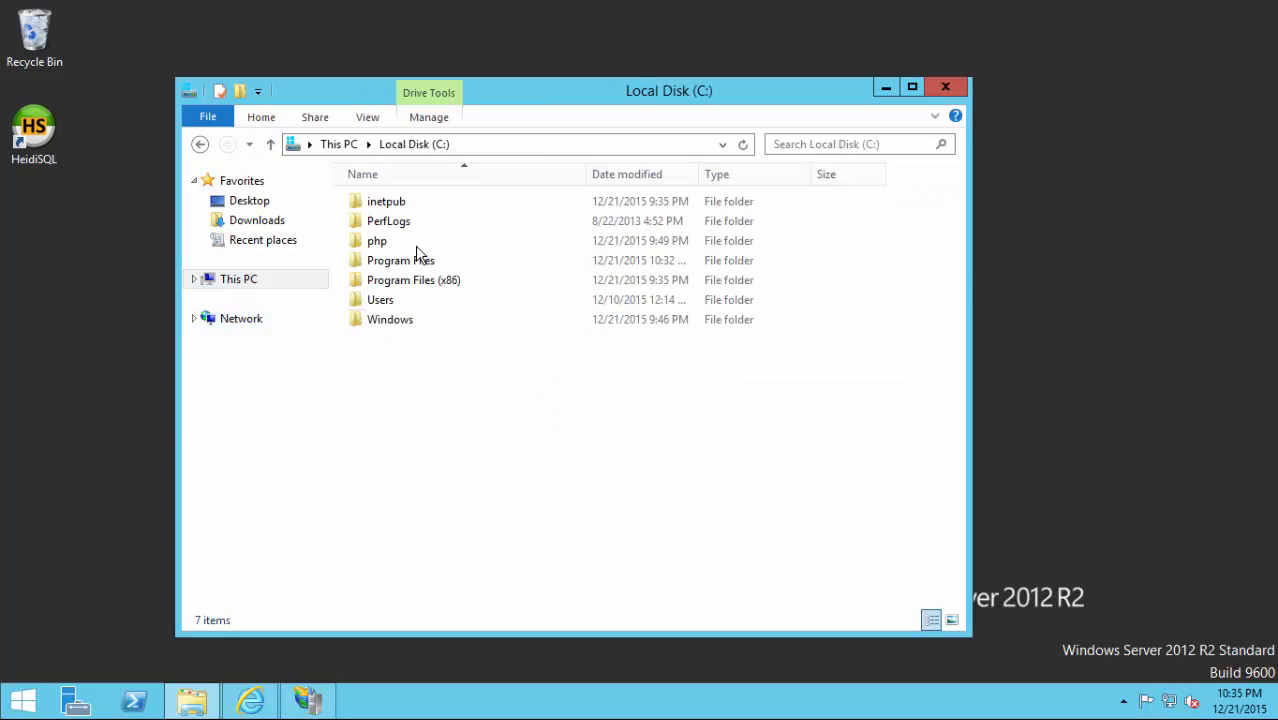
pyautogui.doubleClick(383, 204)
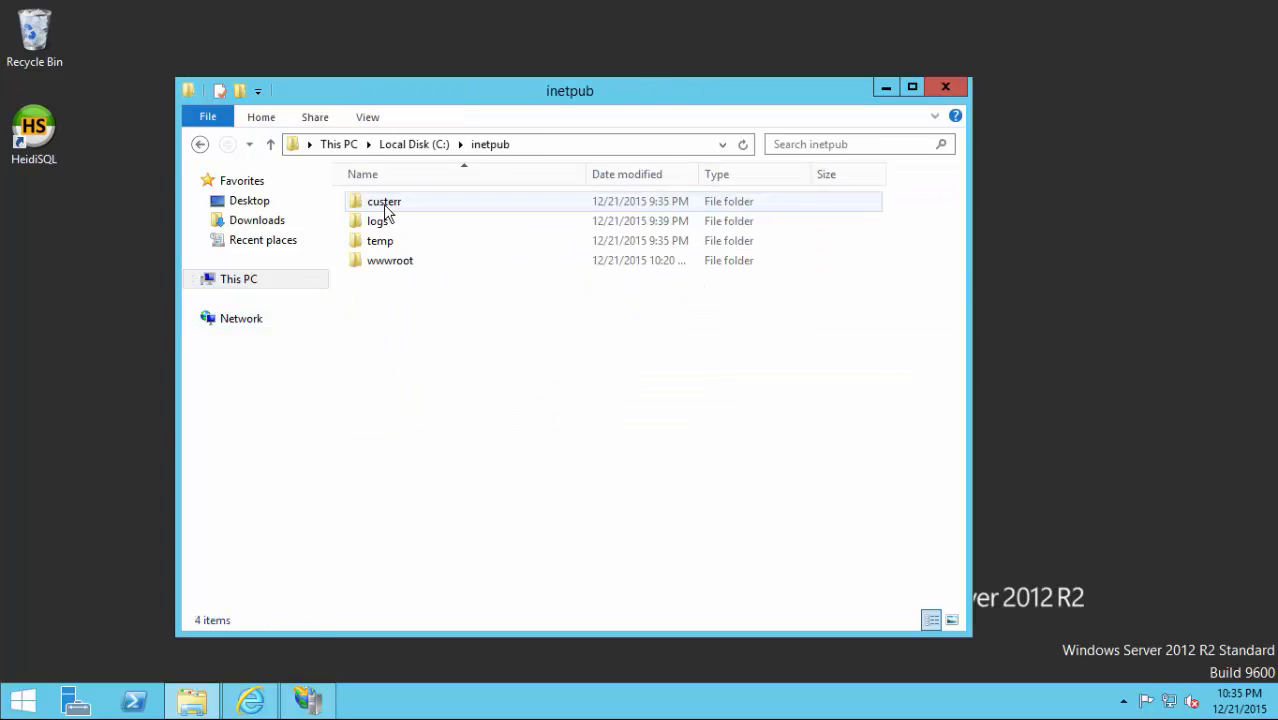
pyautogui.doubleClick(383, 263)
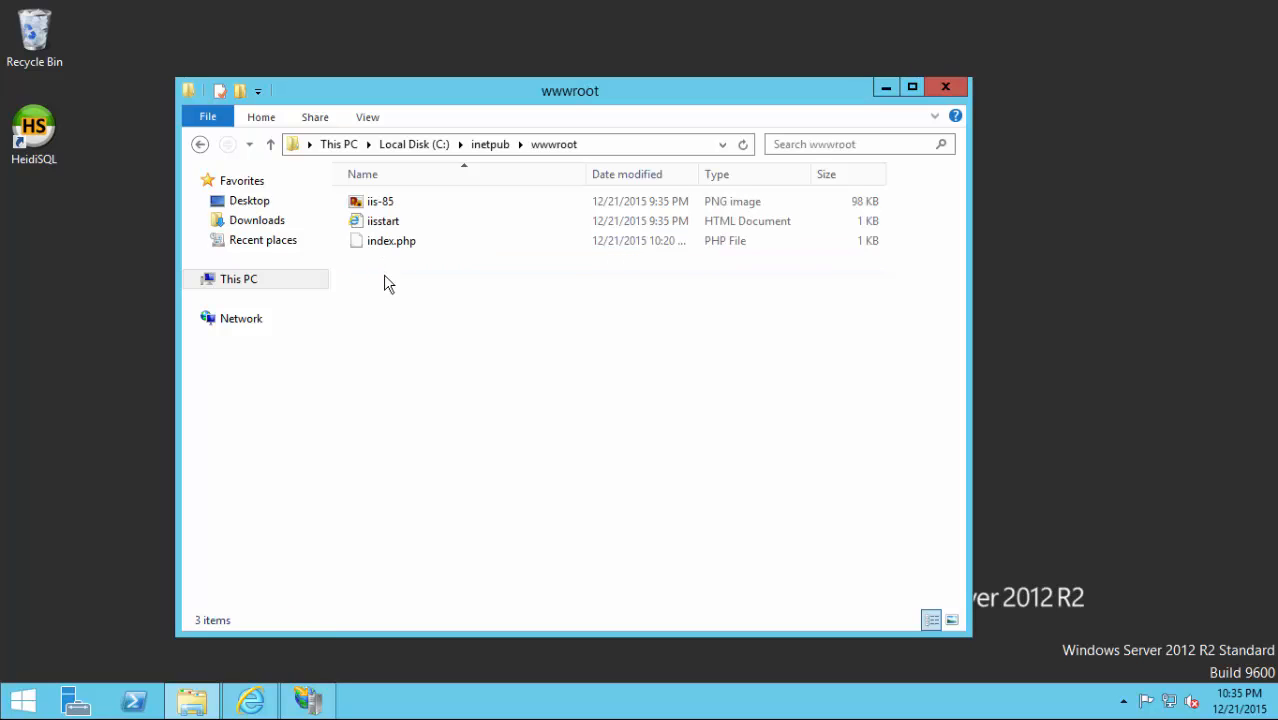
pyautogui.rightClick(388, 295)
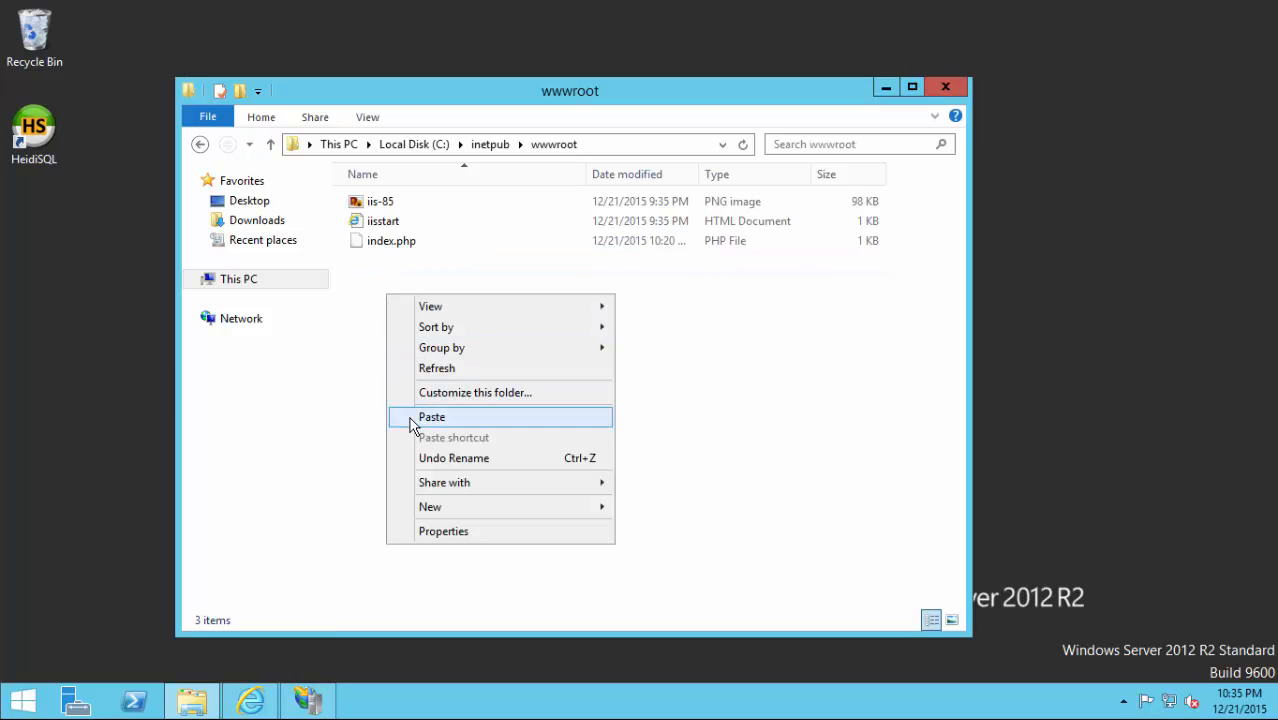
pyautogui.click(412, 417)
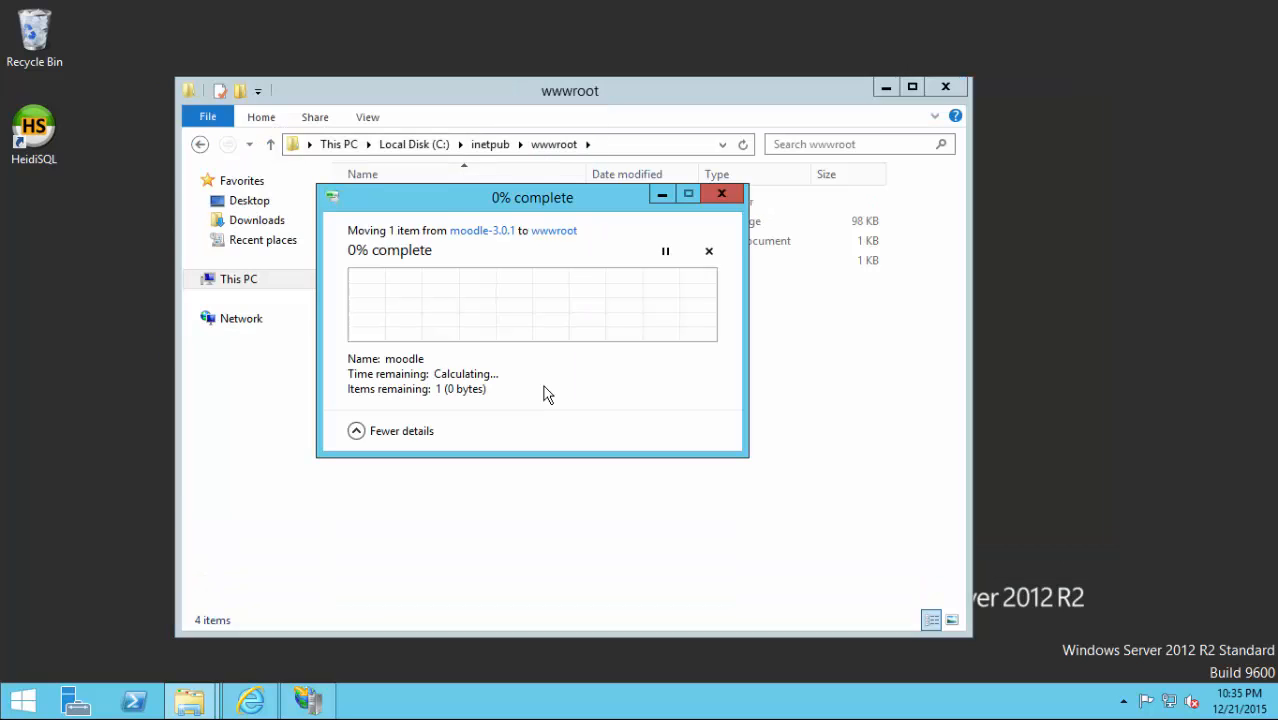
pyautogui.moveTo(433, 201); pyautogui.dragTo(509, 205)
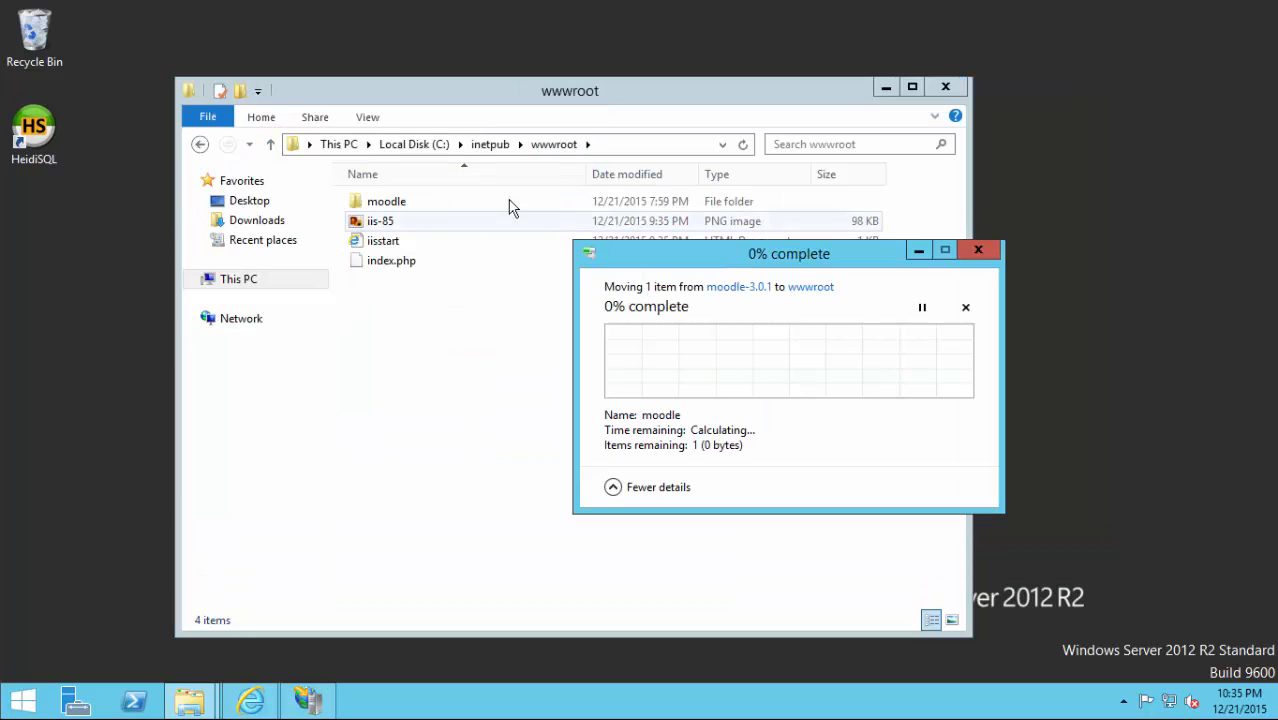
pyautogui.click(484, 146)
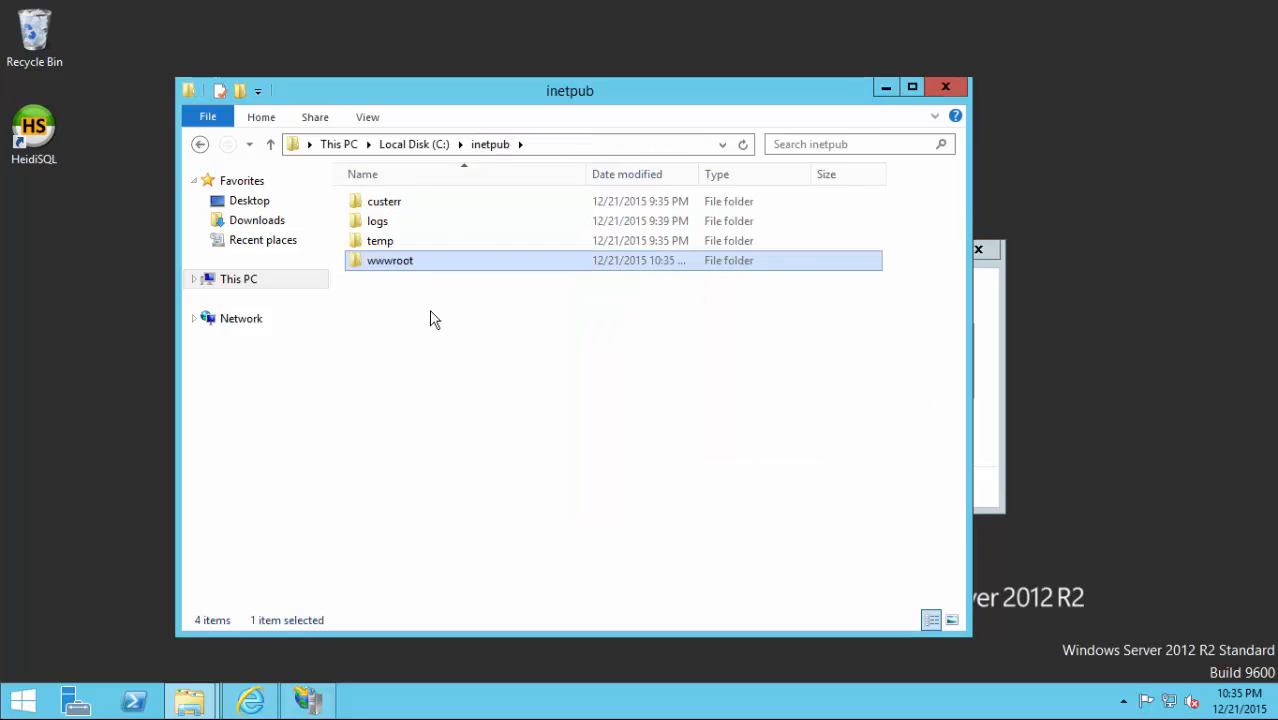
pyautogui.rightClick(431, 319)
# Create a moodledata folder in C:\inetpub, check moodle sits in wwwroot, and select moodledata.
pyautogui.moveTo(534, 526)
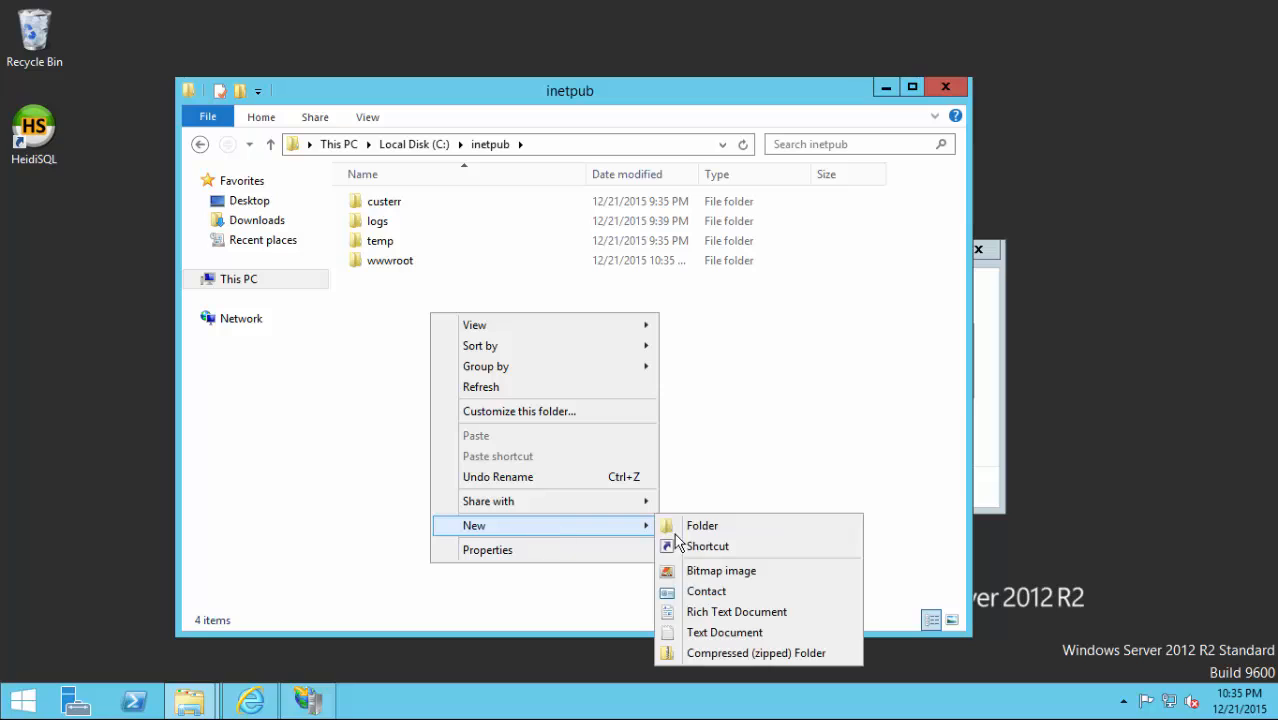
pyautogui.click(710, 527)
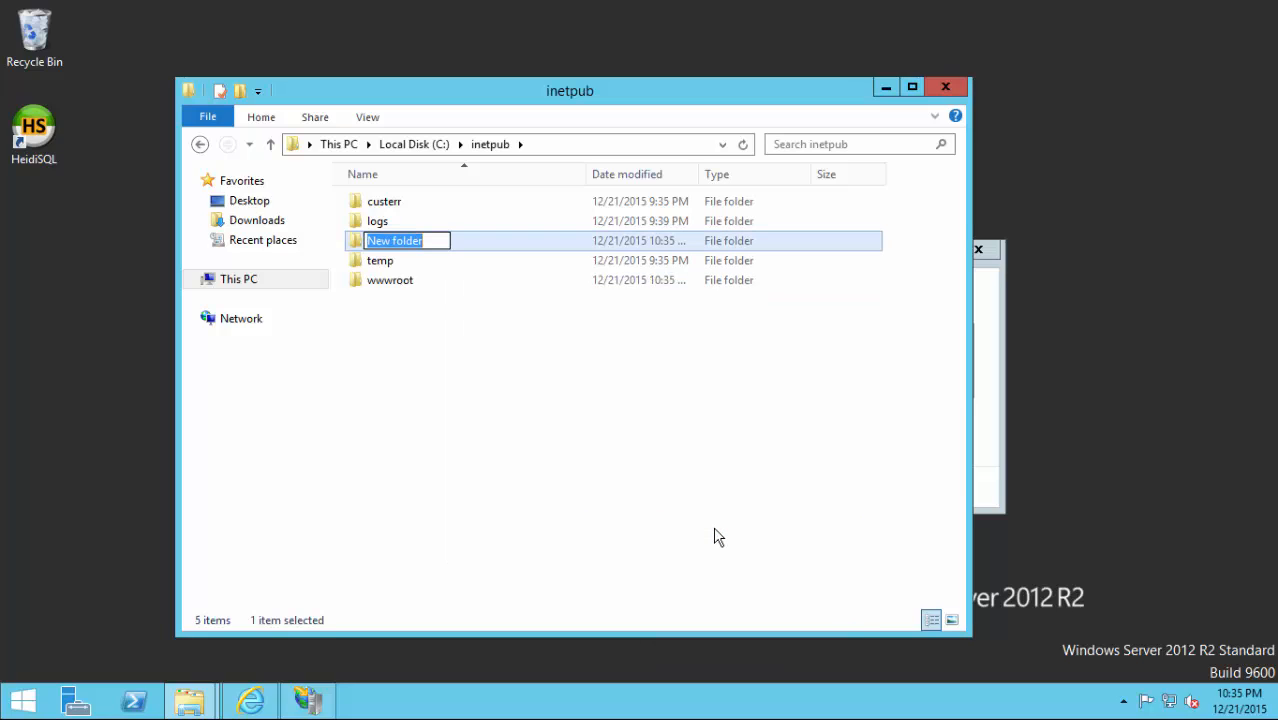
pyautogui.write('moodledata')
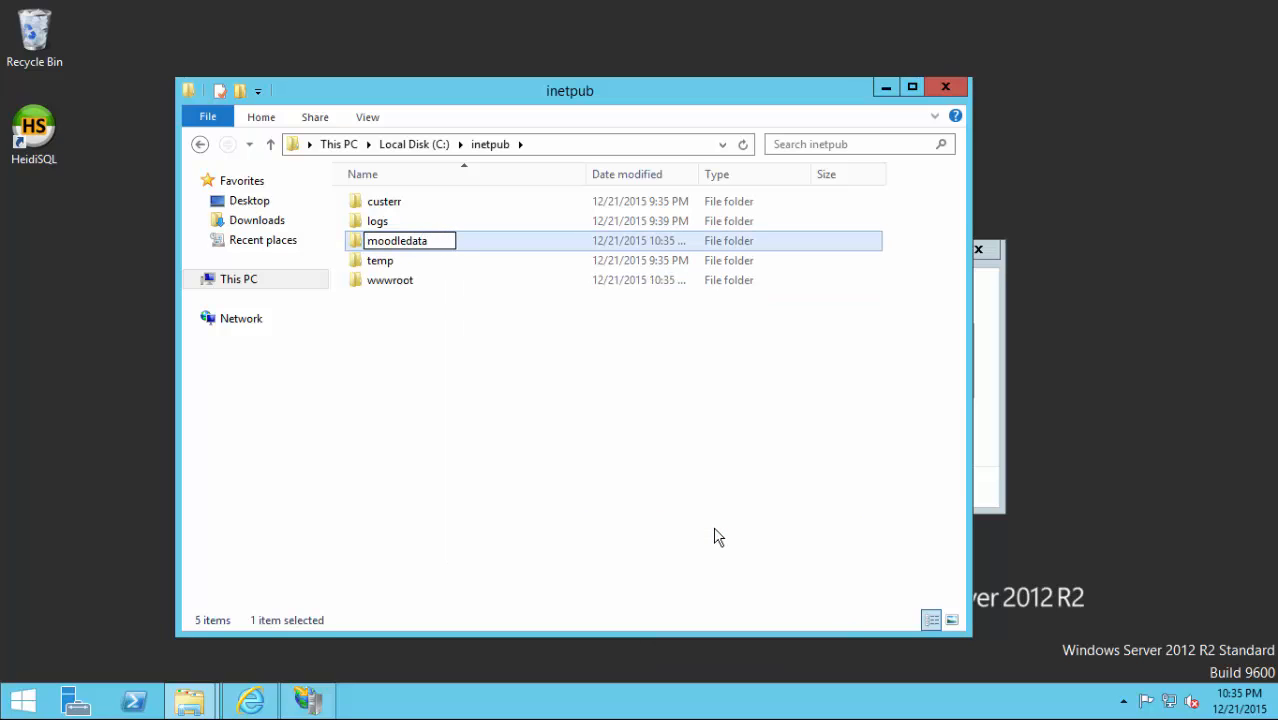
pyautogui.press('Return')
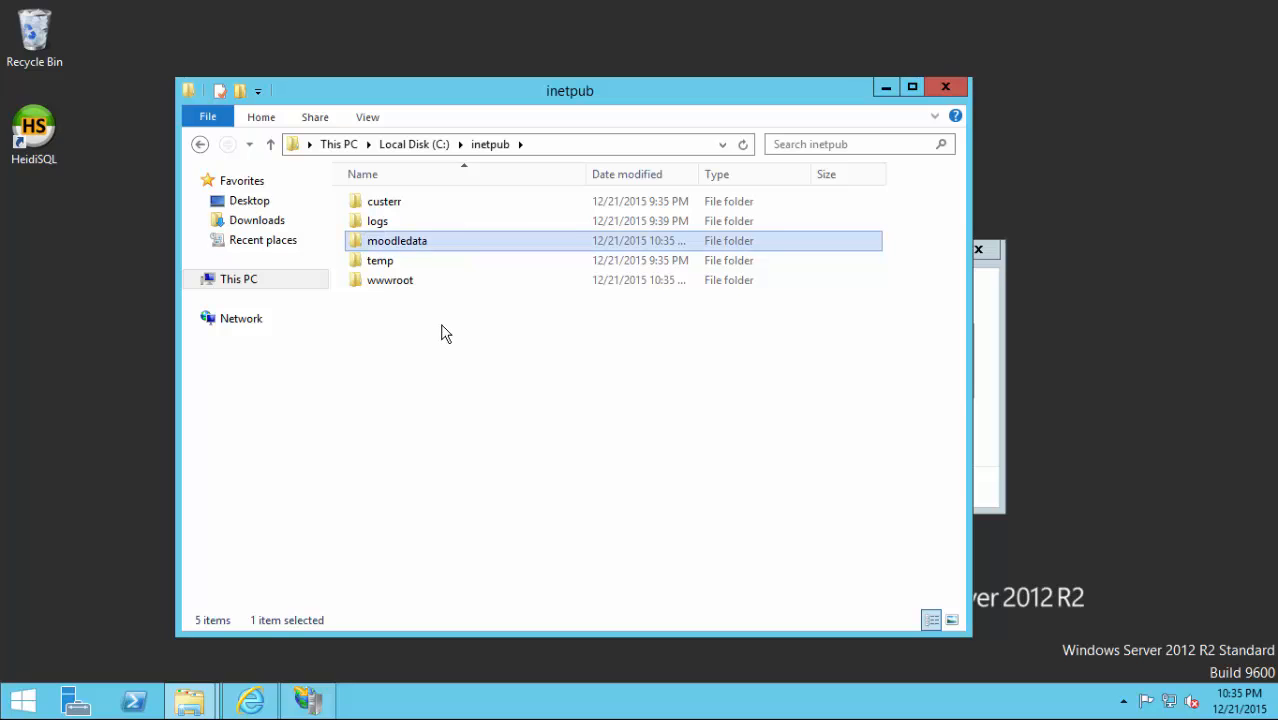
pyautogui.doubleClick(393, 285)
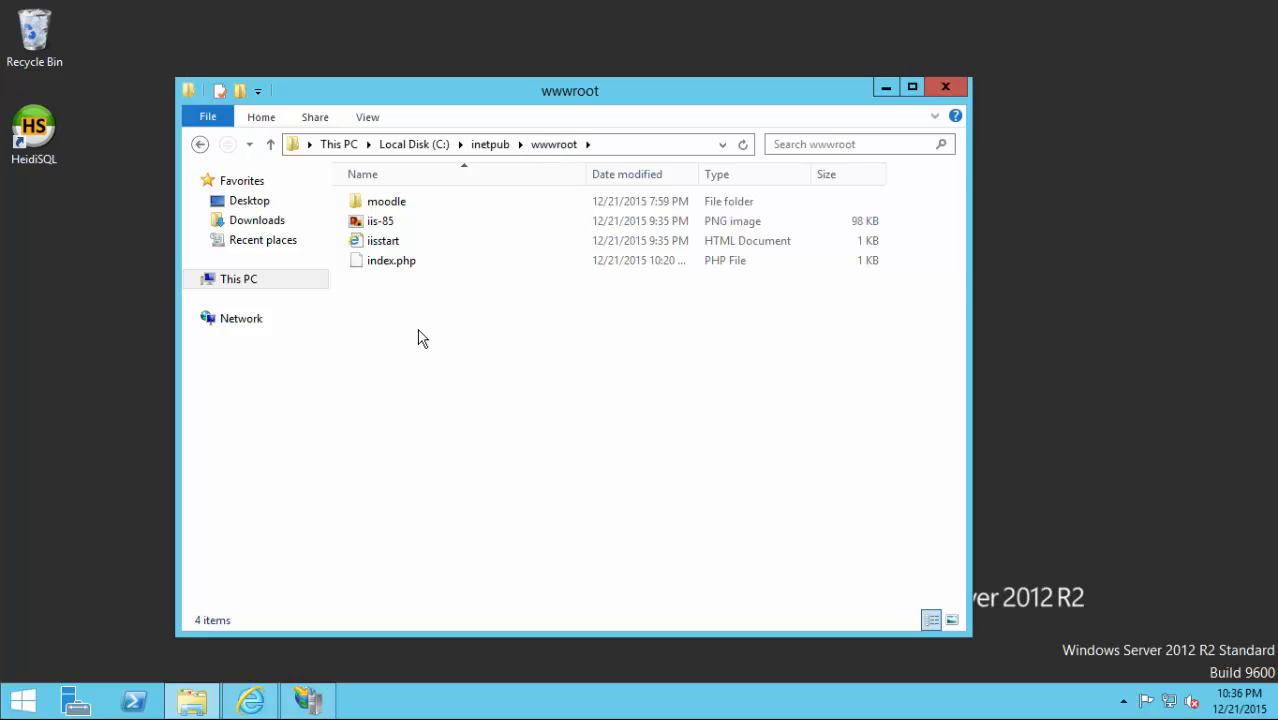
pyautogui.click(490, 144)
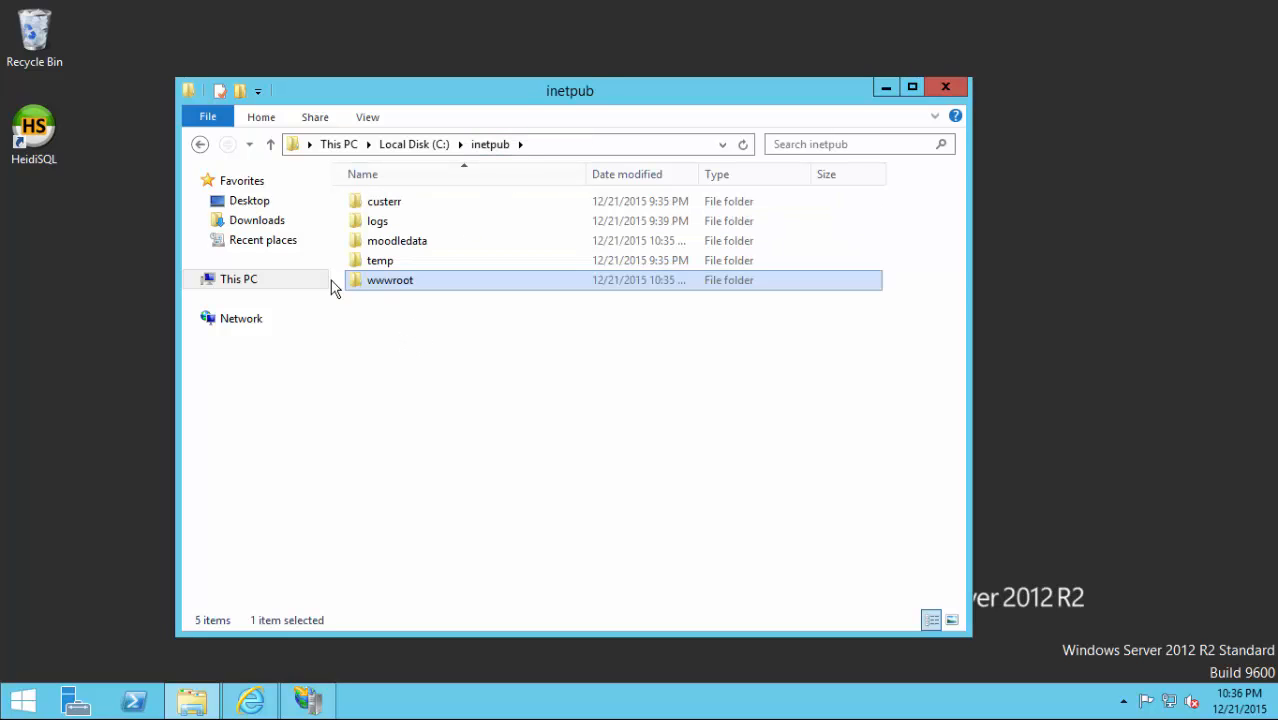
pyautogui.click(397, 243)
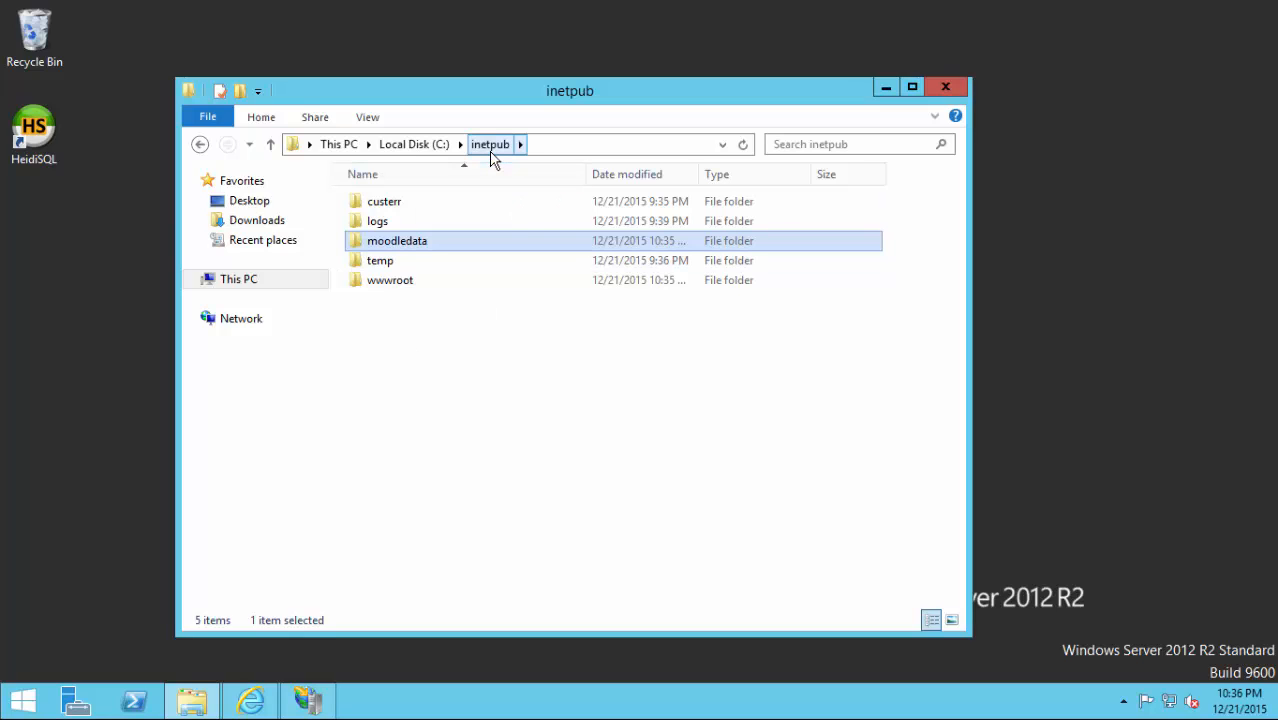
# Add IUSR to moodledata's security permissions with Allow Modify and apply the change.
pyautogui.rightClick(378, 242)
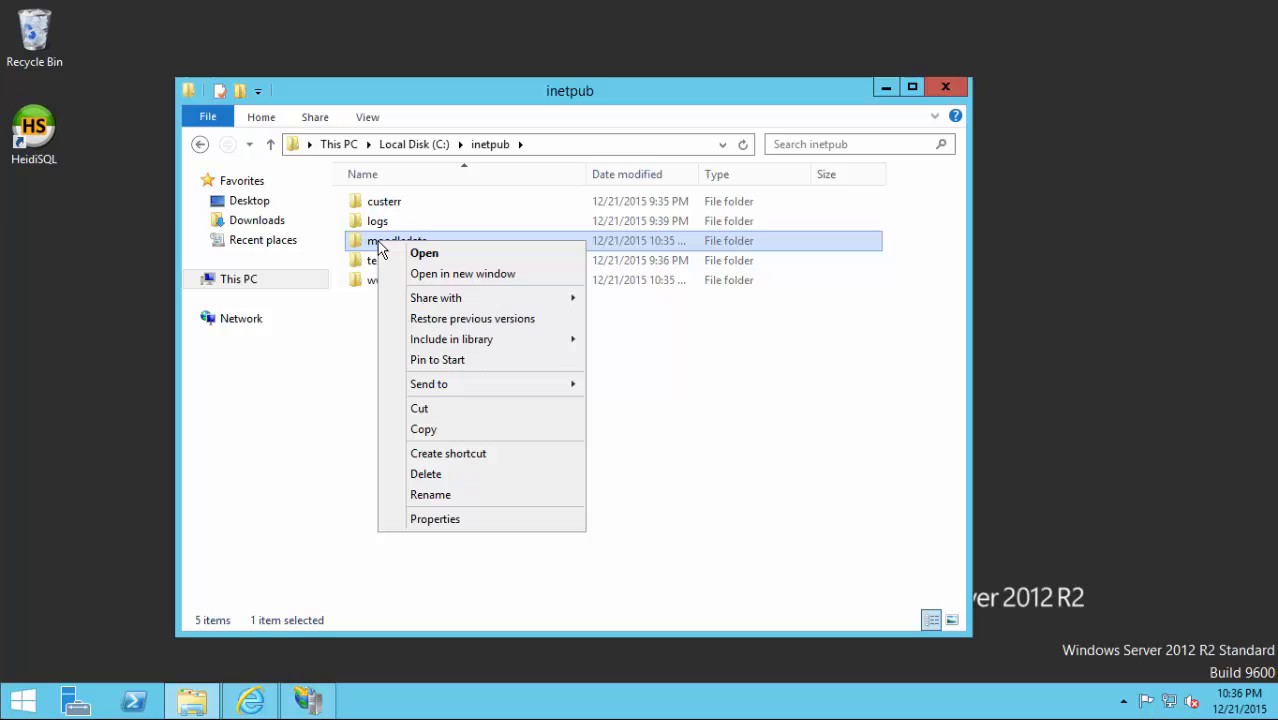
pyautogui.click(434, 519)
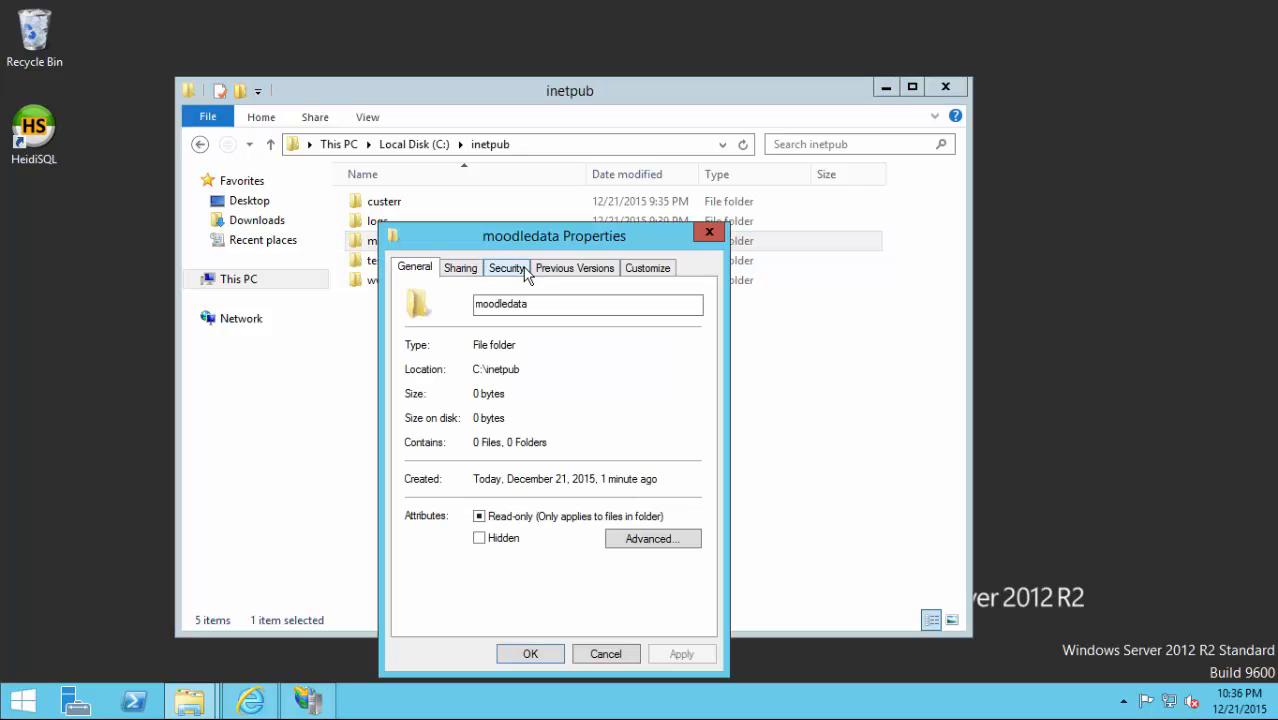
pyautogui.click(524, 270)
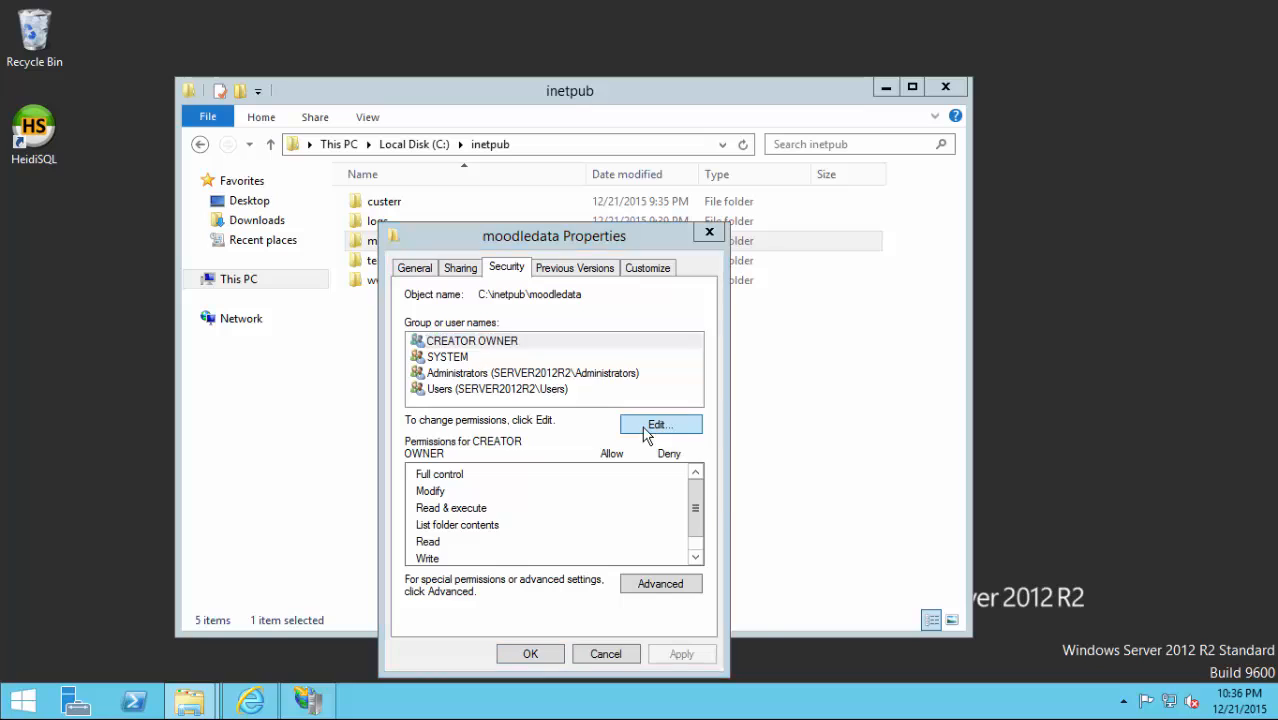
pyautogui.click(647, 430)
pyautogui.click(622, 472)
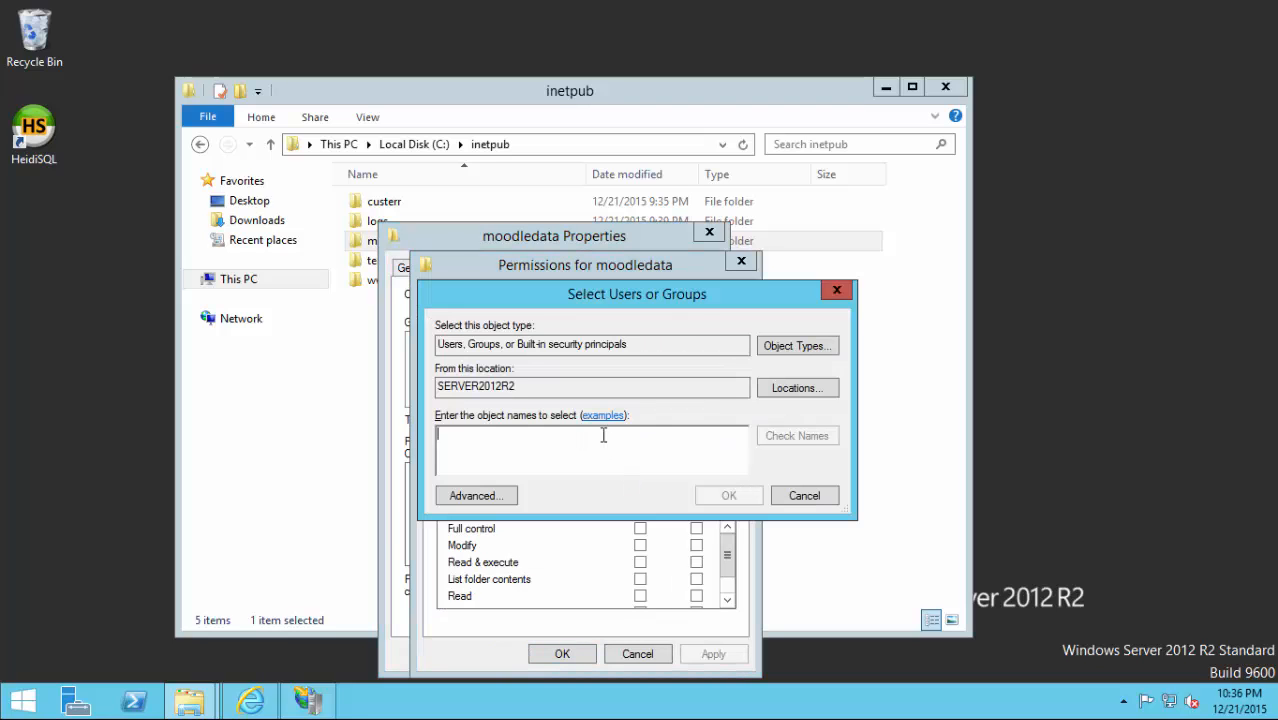
pyautogui.write('iusr')
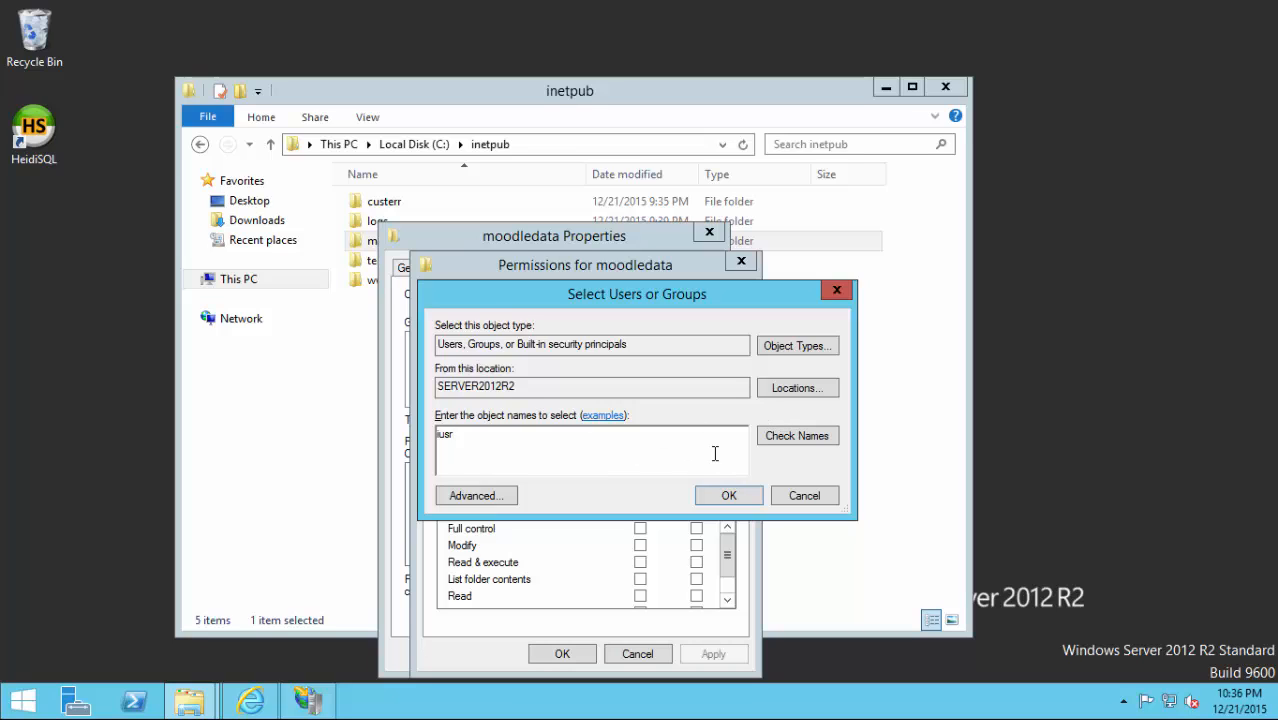
pyautogui.click(768, 440)
pyautogui.click(703, 499)
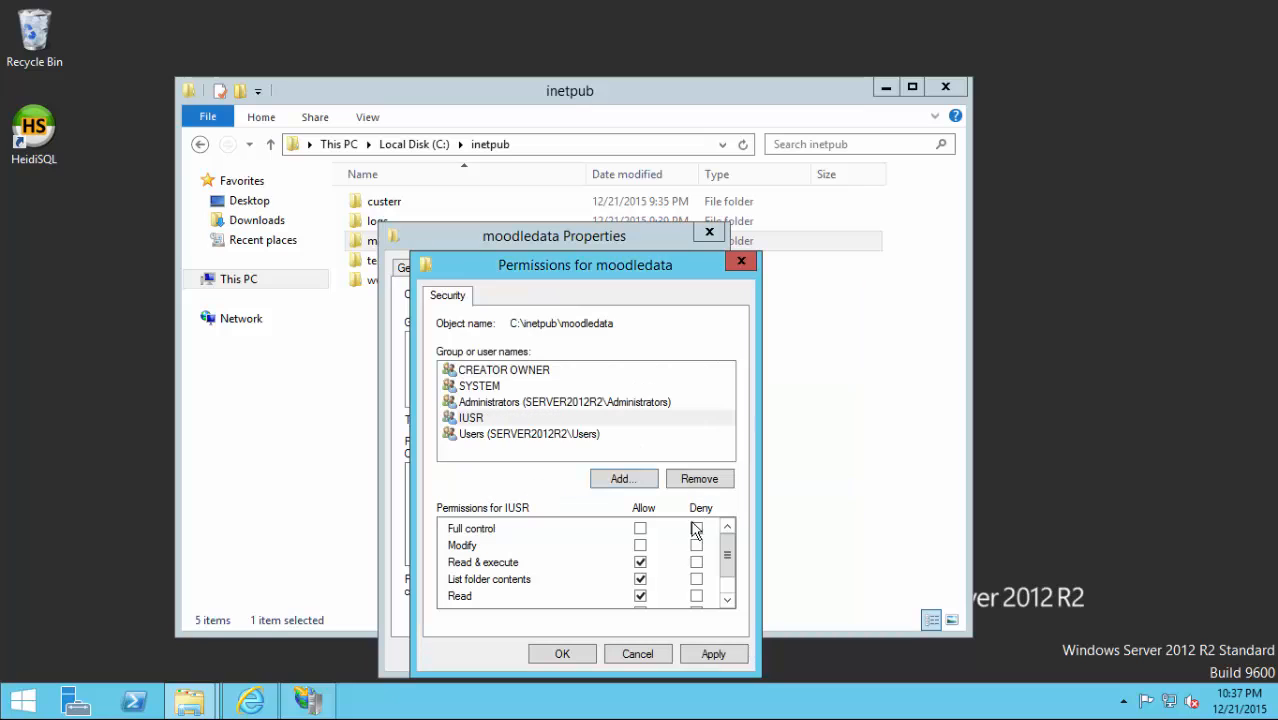
pyautogui.click(640, 545)
pyautogui.click(563, 654)
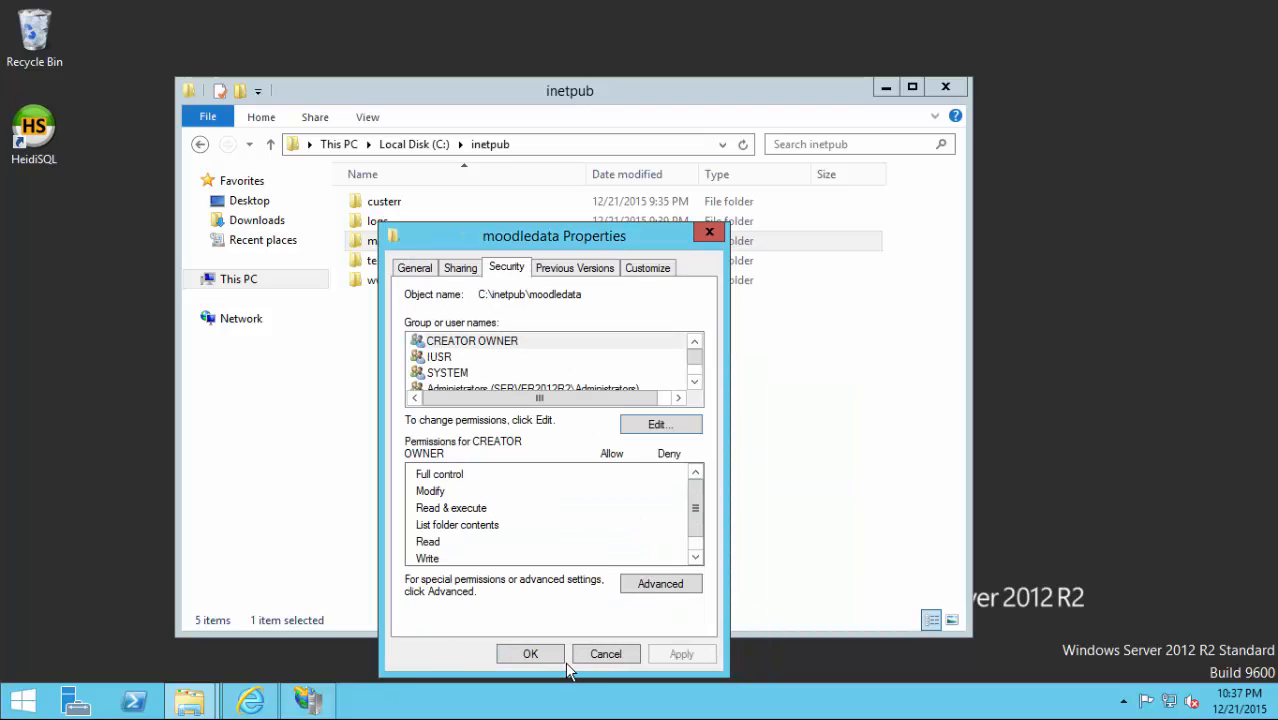
pyautogui.click(541, 652)
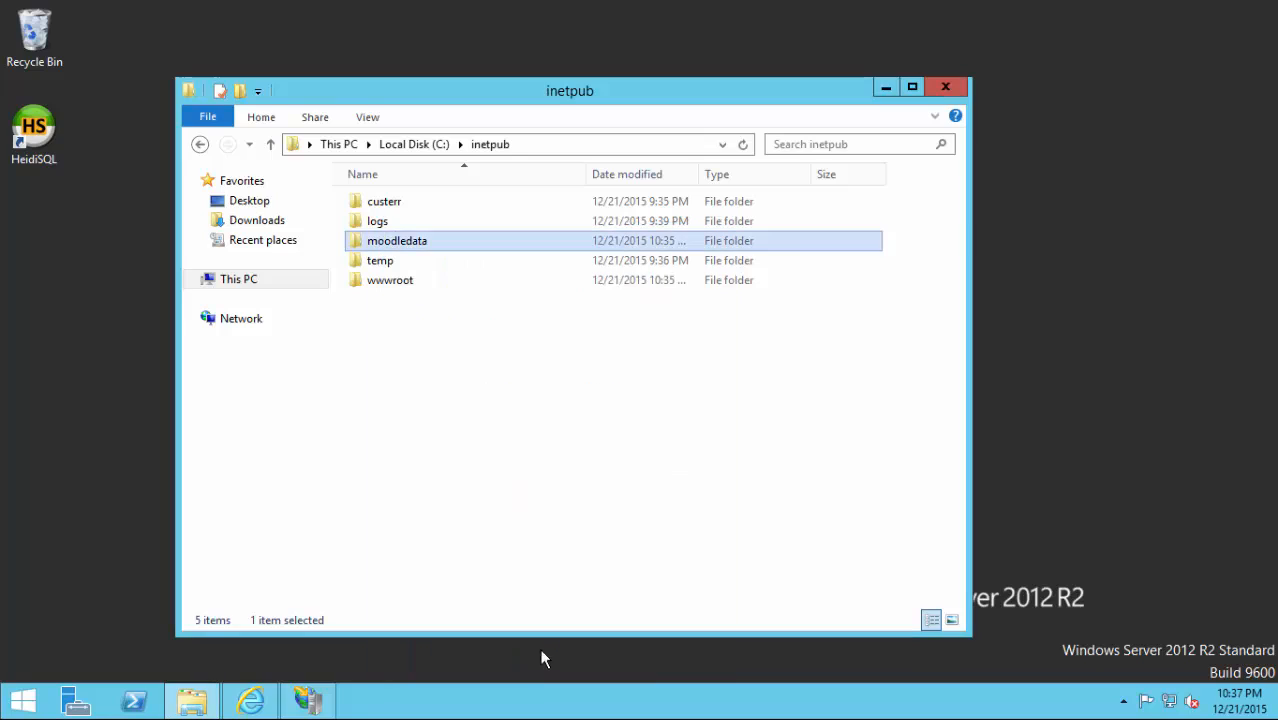
pyautogui.click(944, 88)
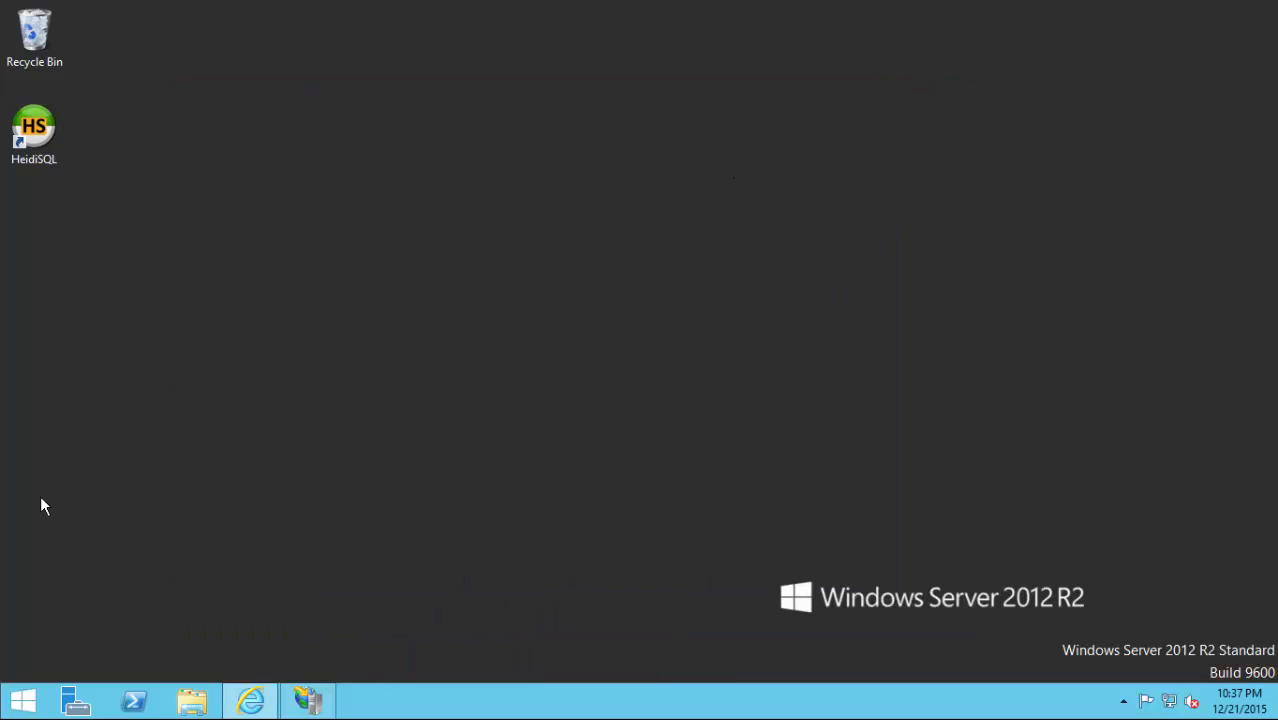
pyautogui.click(251, 700)
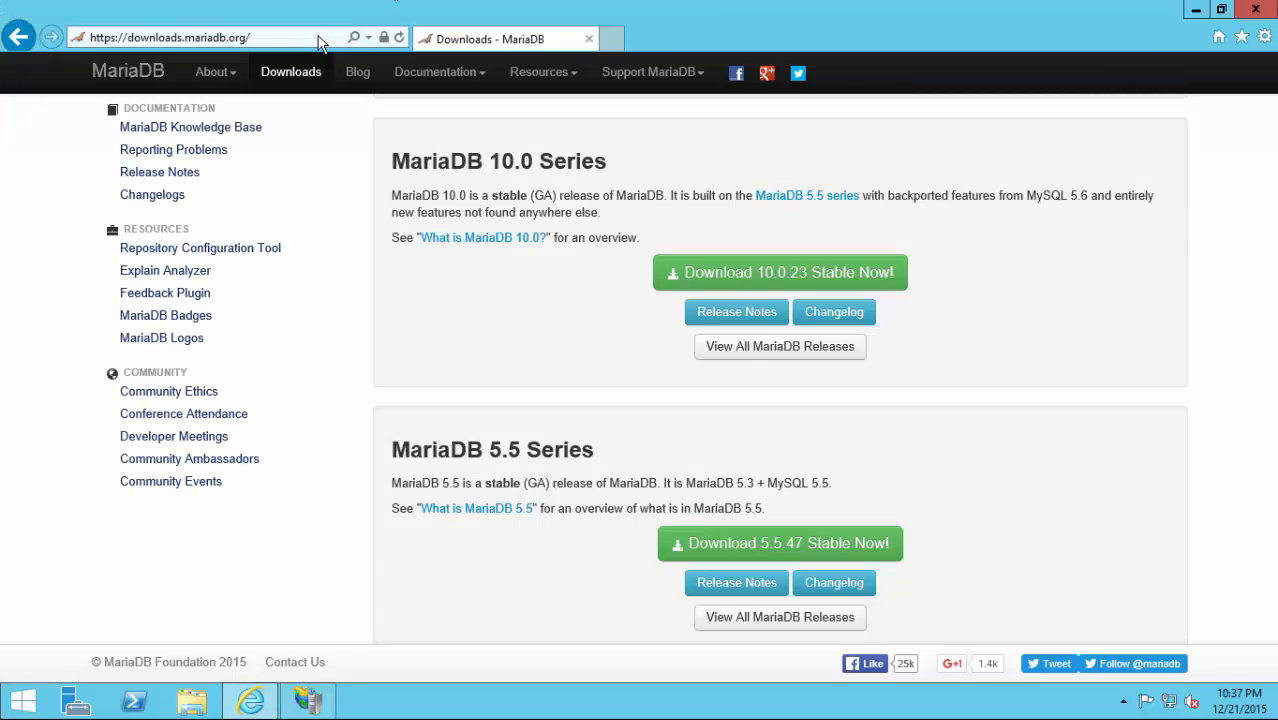
pyautogui.click(315, 37)
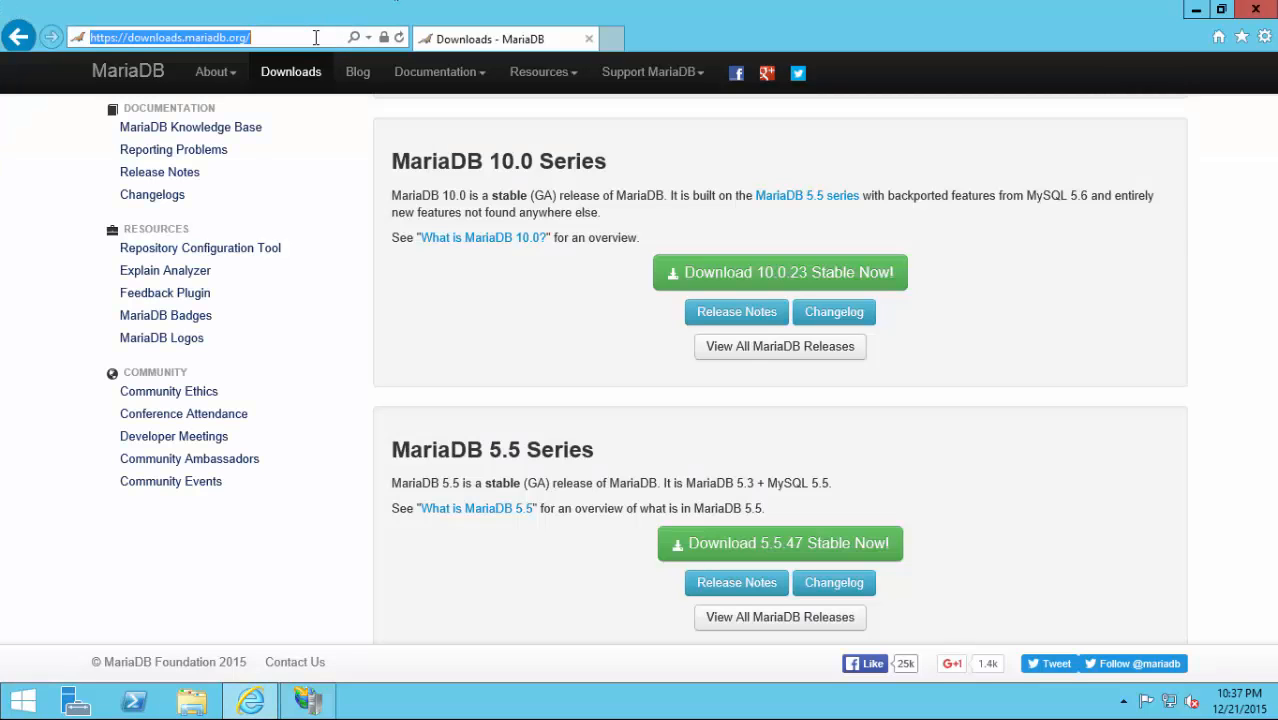
pyautogui.write('loal')
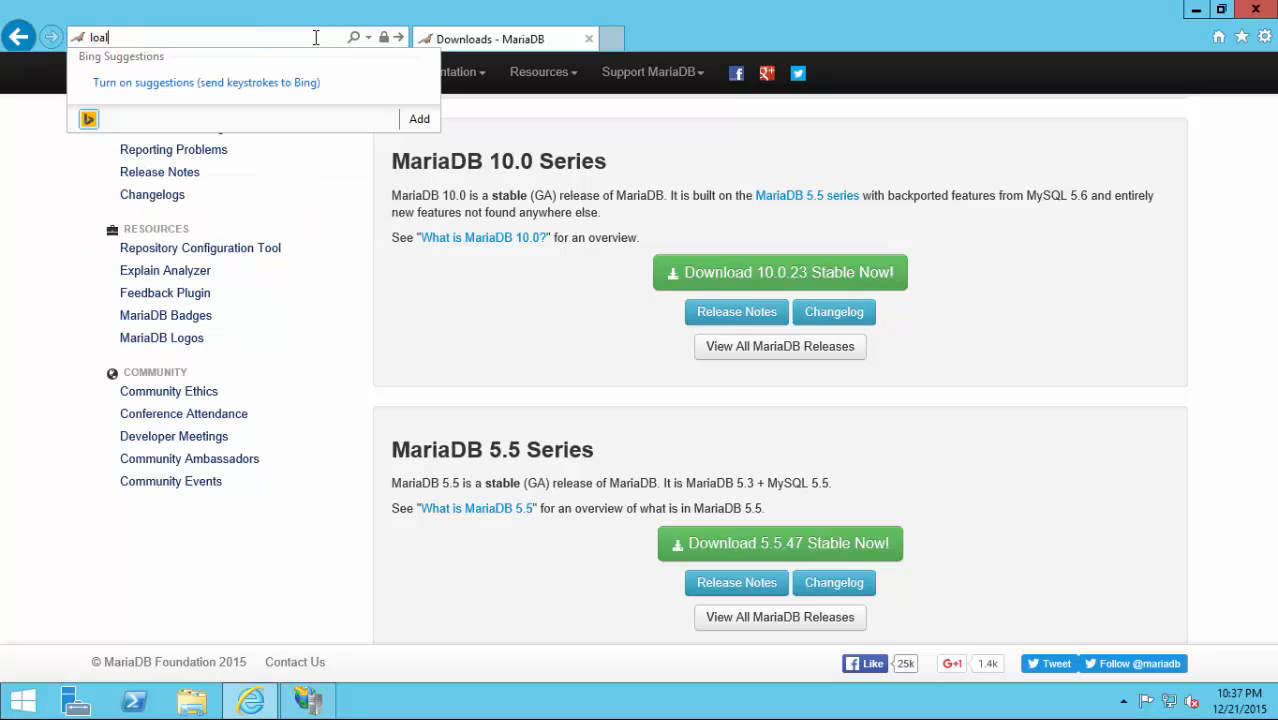
pyautogui.press('BackSpace')
pyautogui.press('BackSpace')
pyautogui.write('ca')
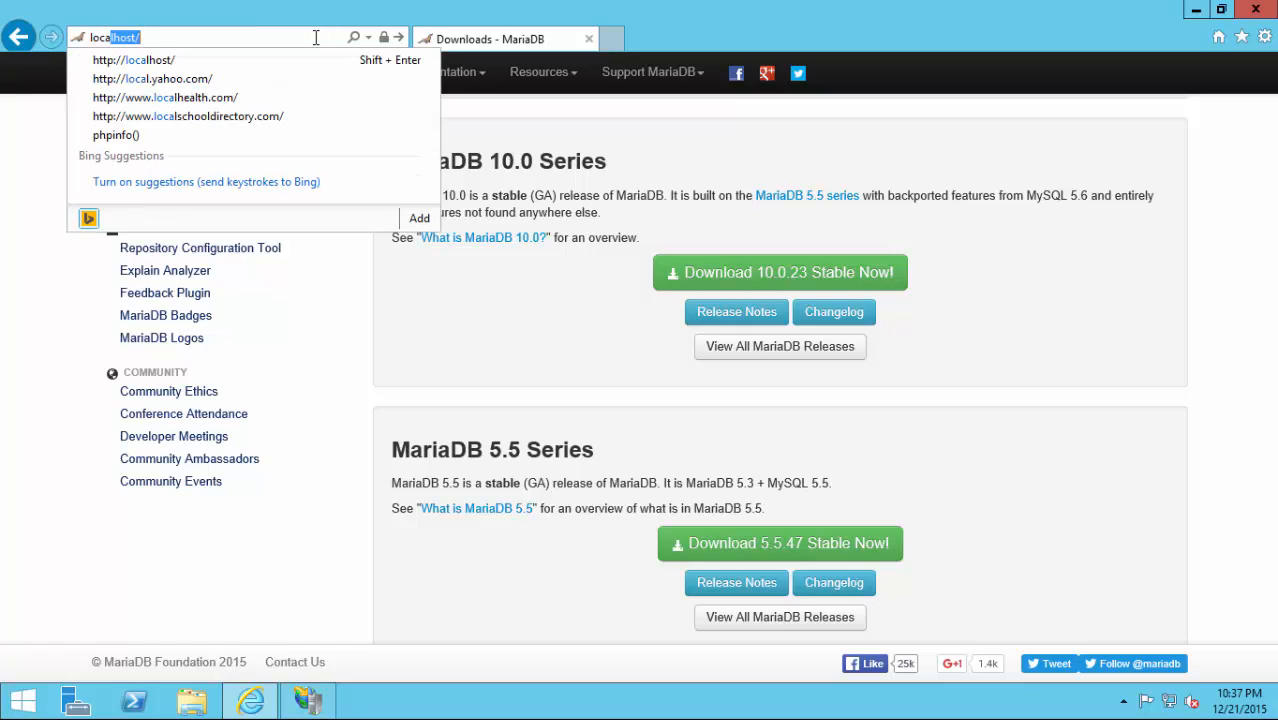
pyautogui.press('Return')
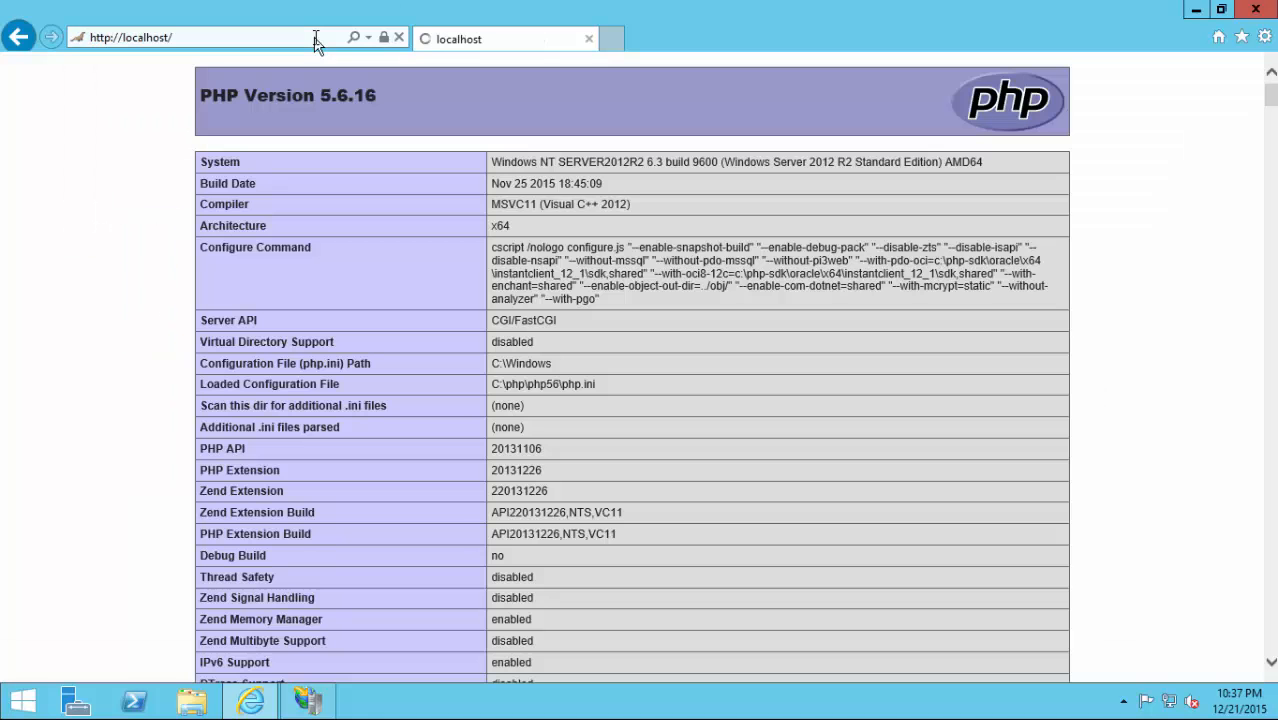
pyautogui.click(316, 44)
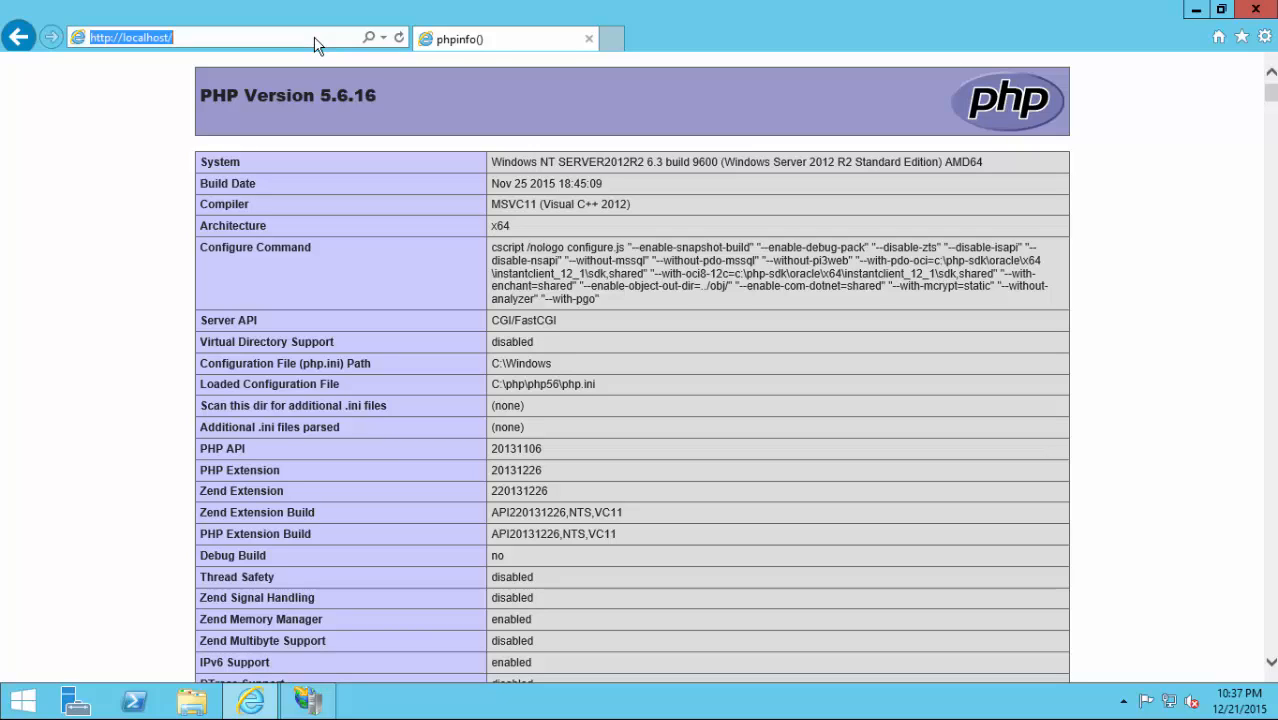
pyautogui.click(316, 44)
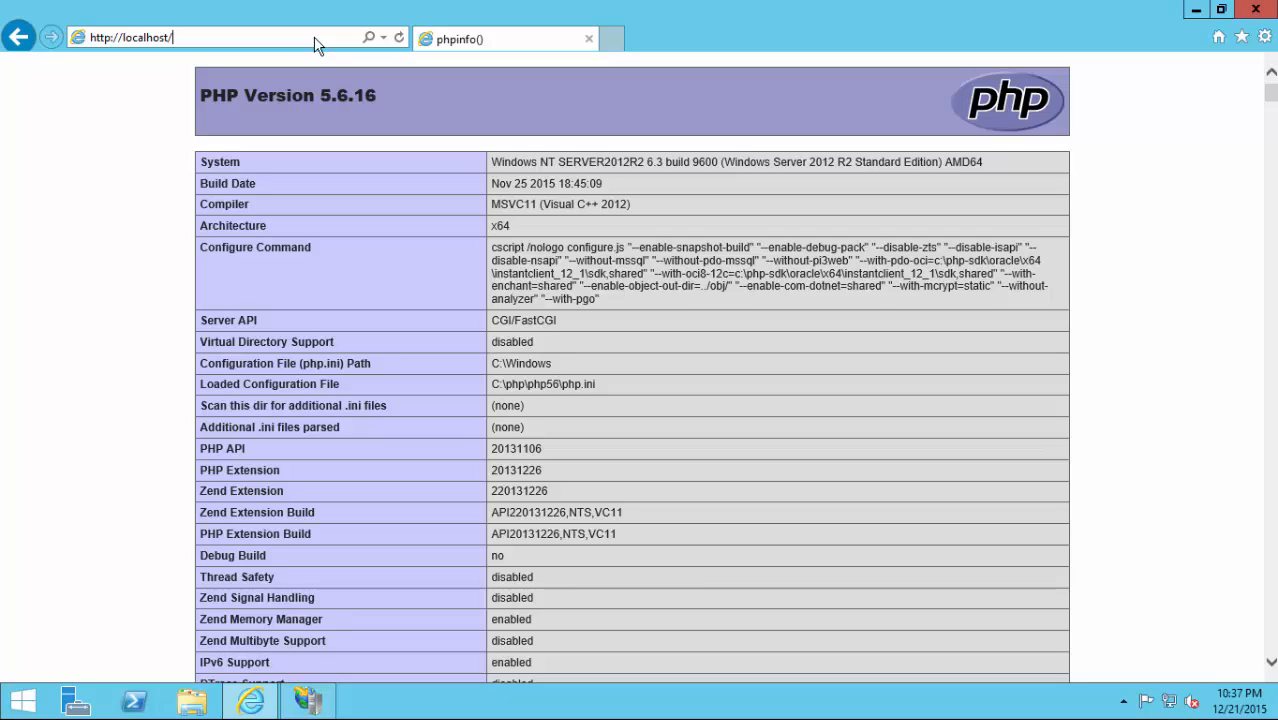
pyautogui.write('moodle')
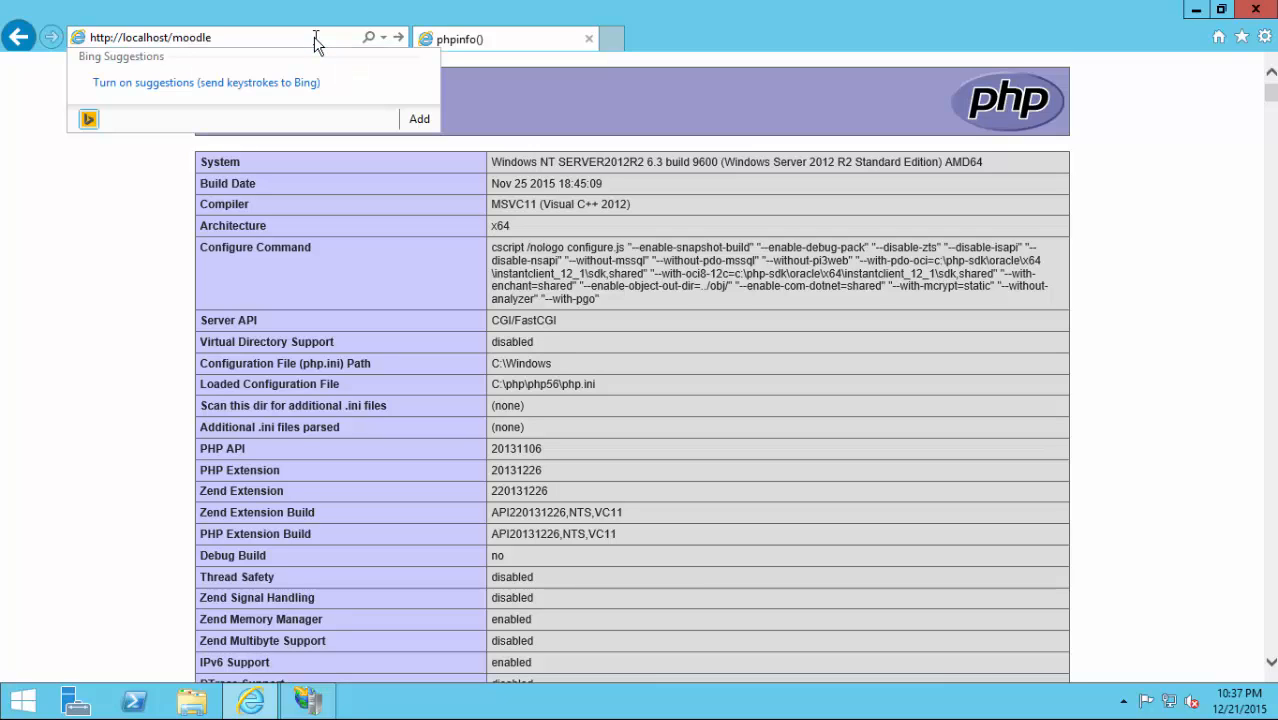
pyautogui.press('Return')
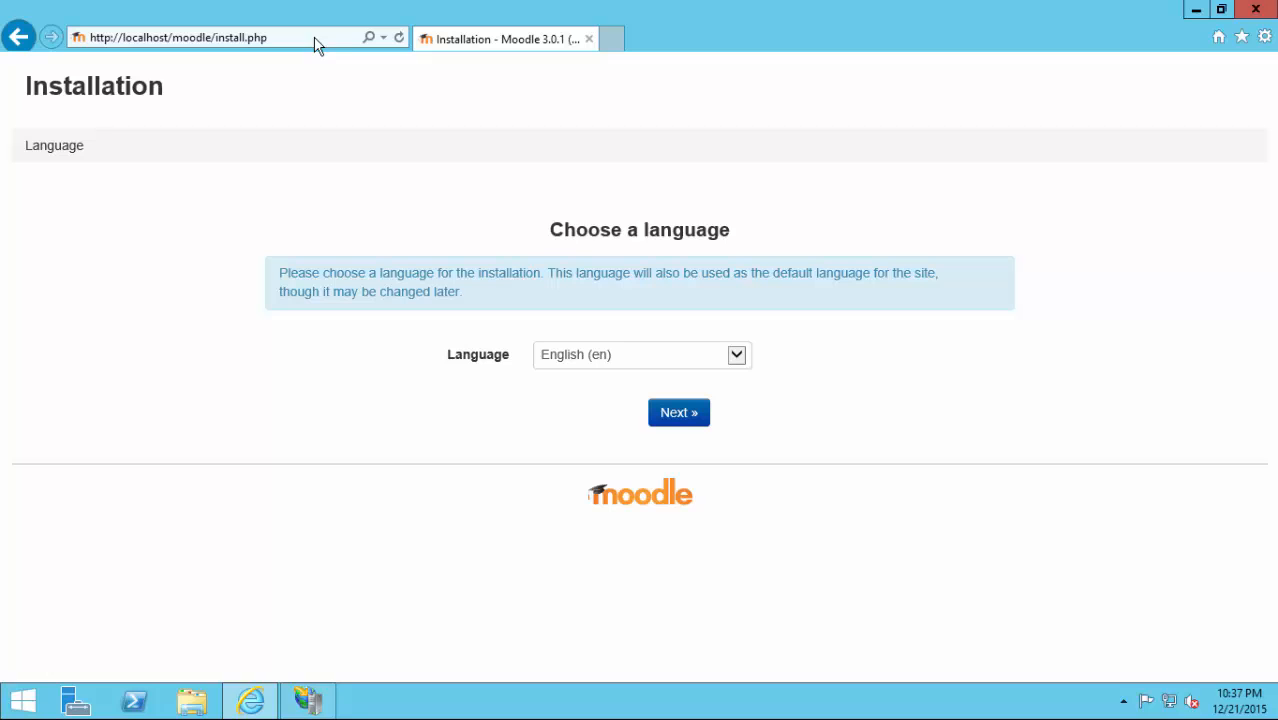
# Continue in English, verify C:\inetpub\moodledata exists in File Explorer, and accept the install paths.
pyautogui.click(664, 416)
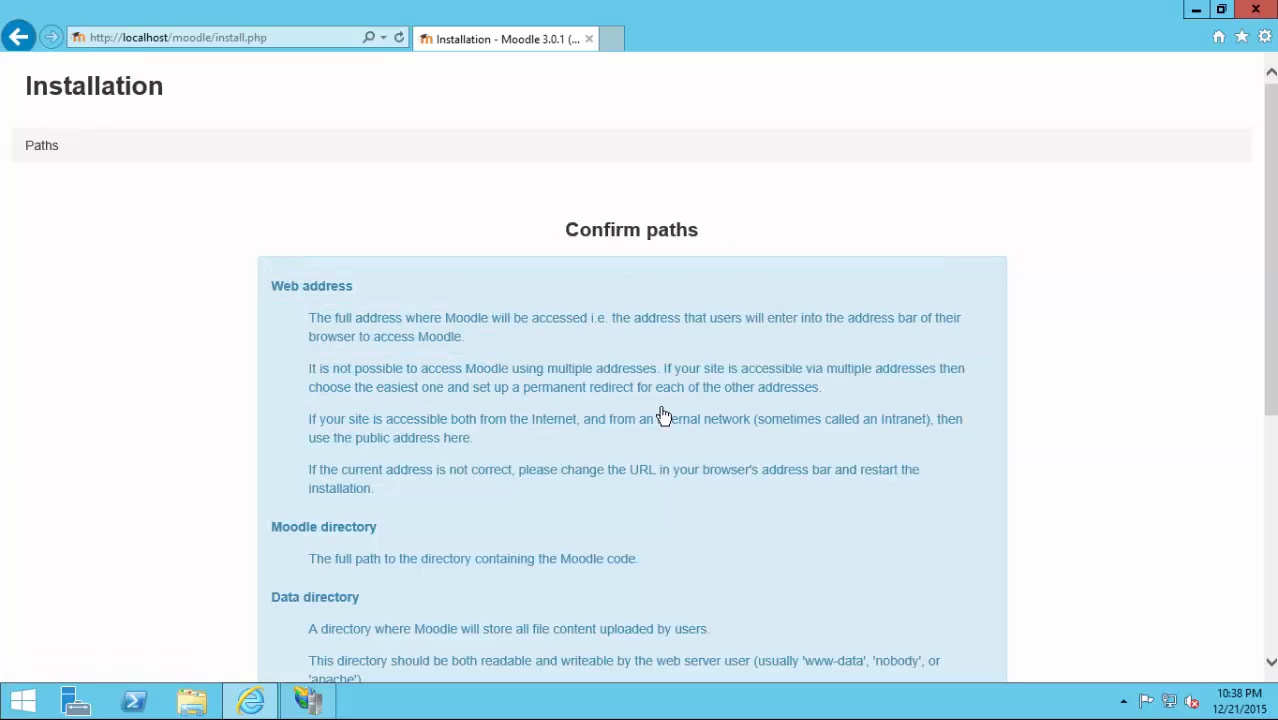
pyautogui.scroll(-5, 543, 208)
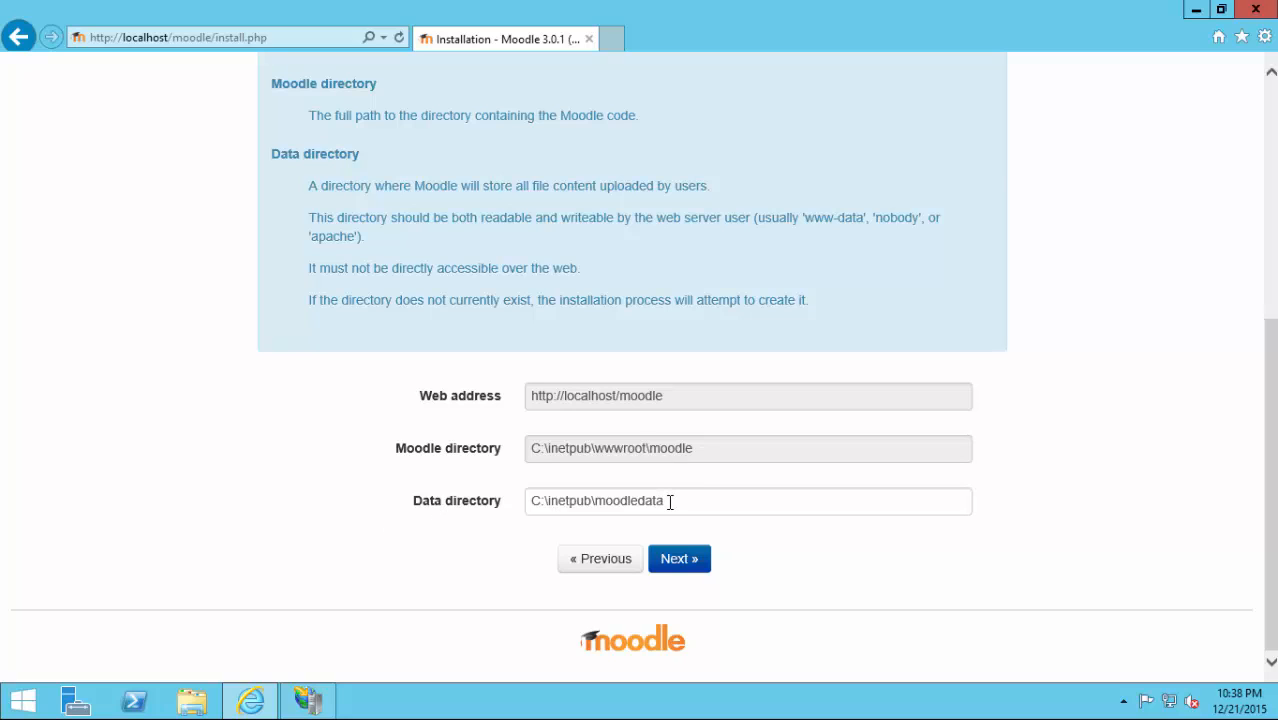
pyautogui.click(183, 701)
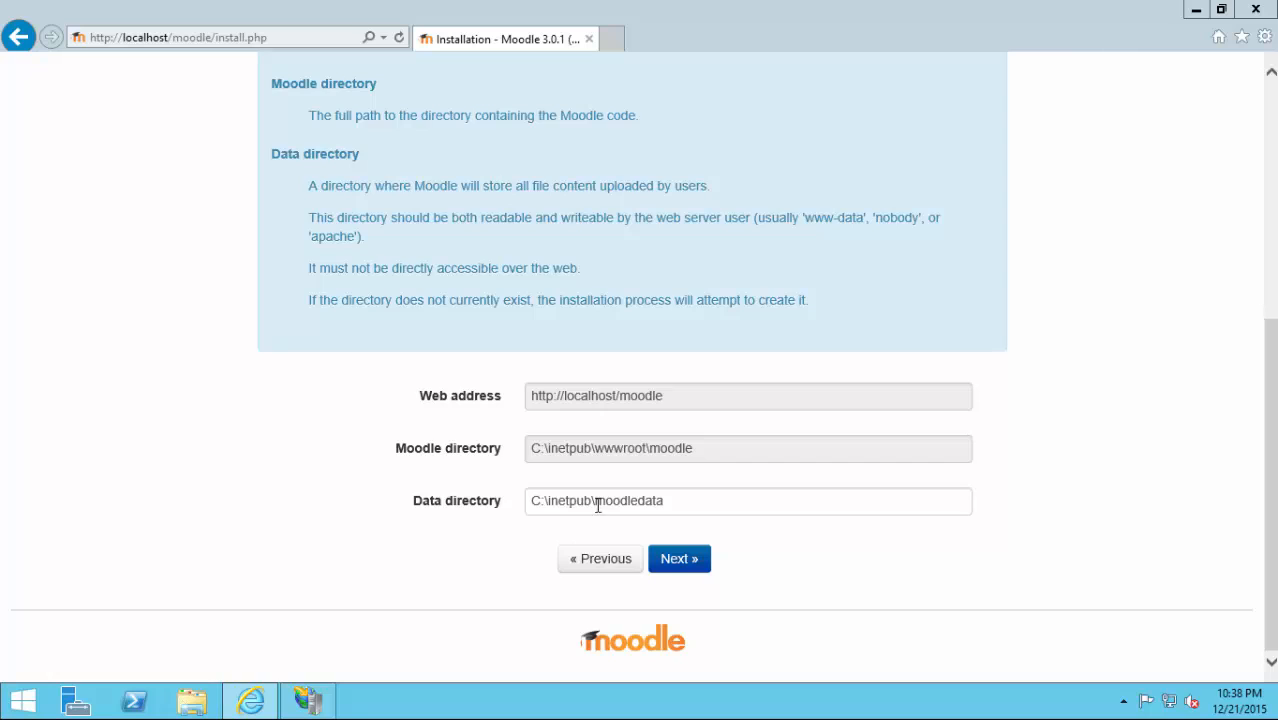
pyautogui.doubleClick(448, 402)
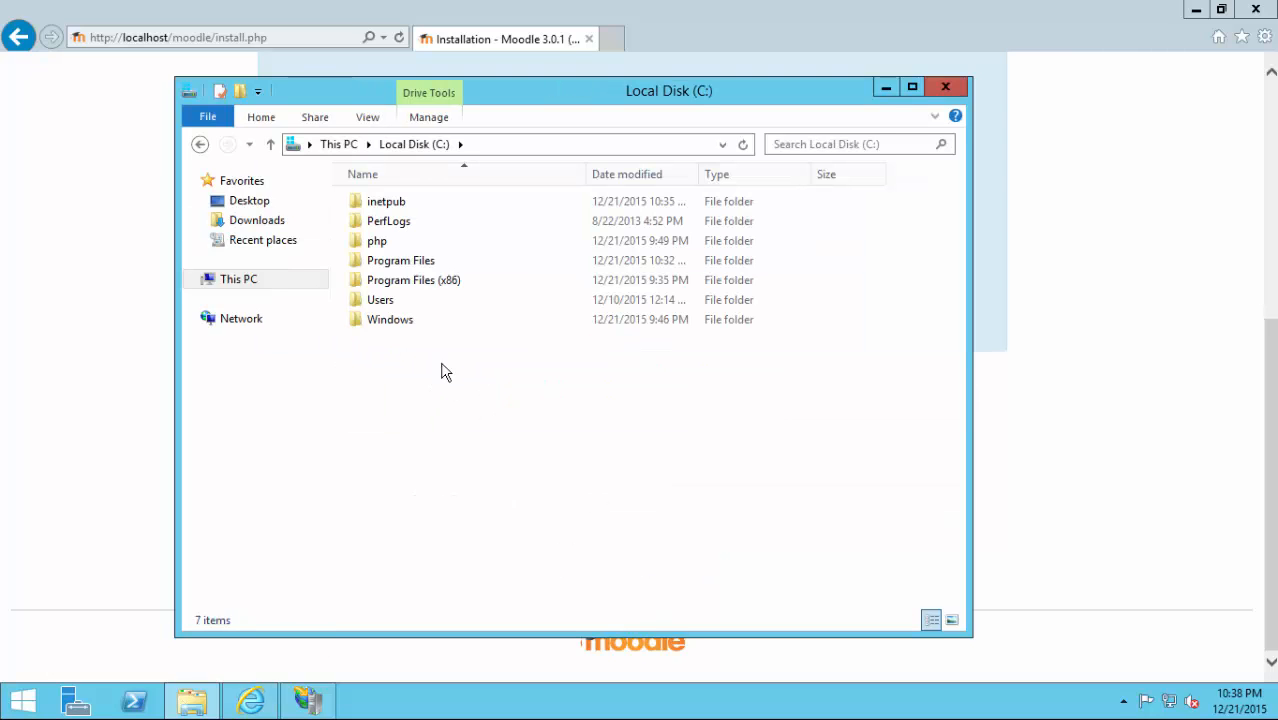
pyautogui.click(372, 204)
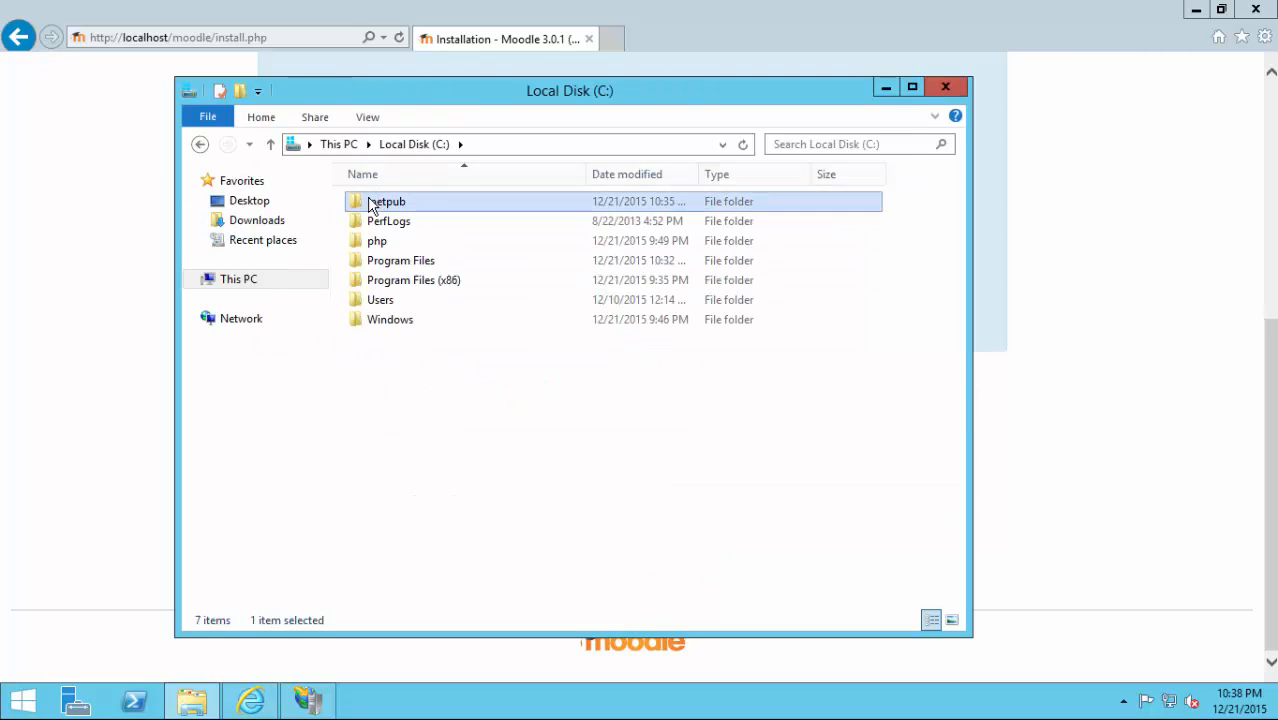
pyautogui.doubleClick(372, 204)
pyautogui.click(405, 248)
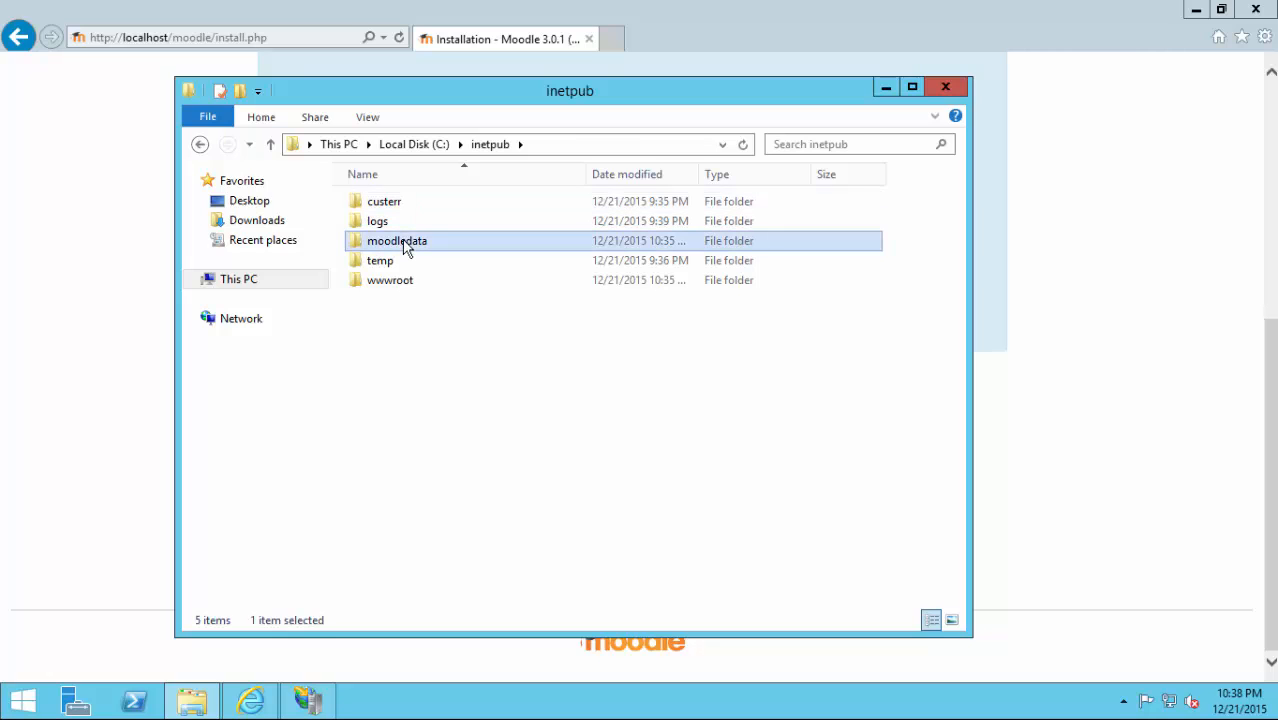
pyautogui.doubleClick(405, 248)
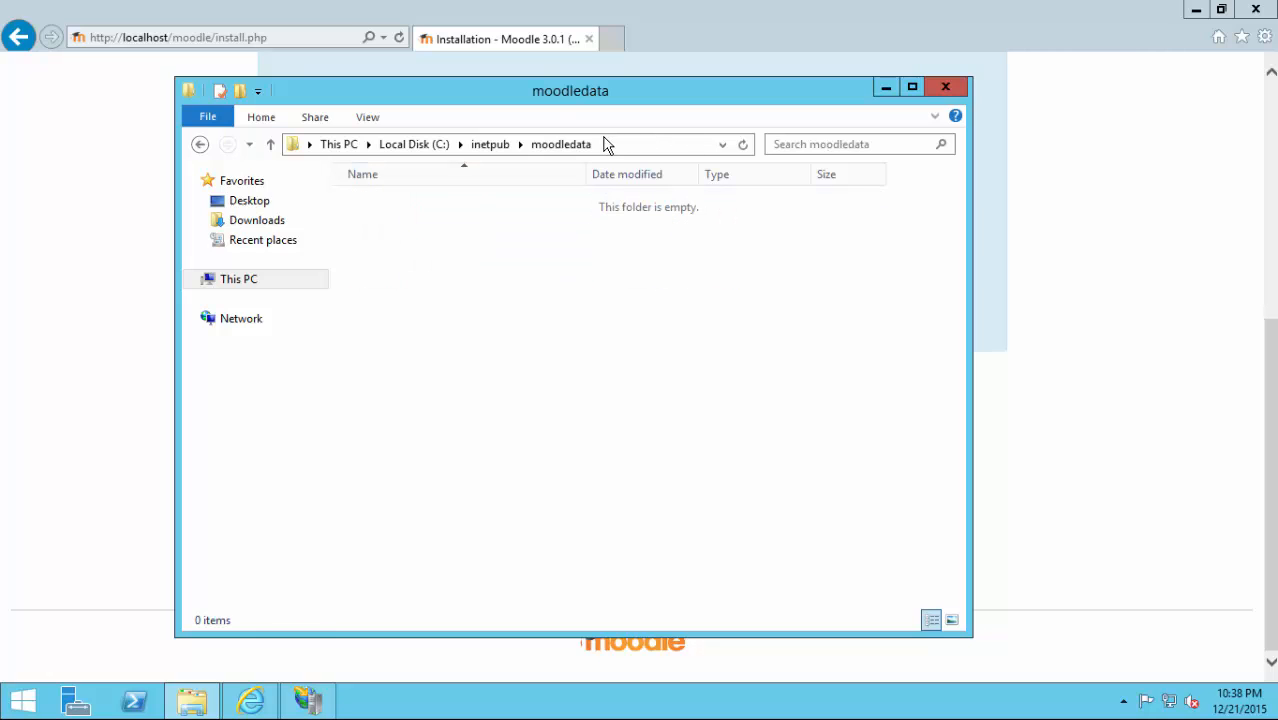
pyautogui.click(613, 152)
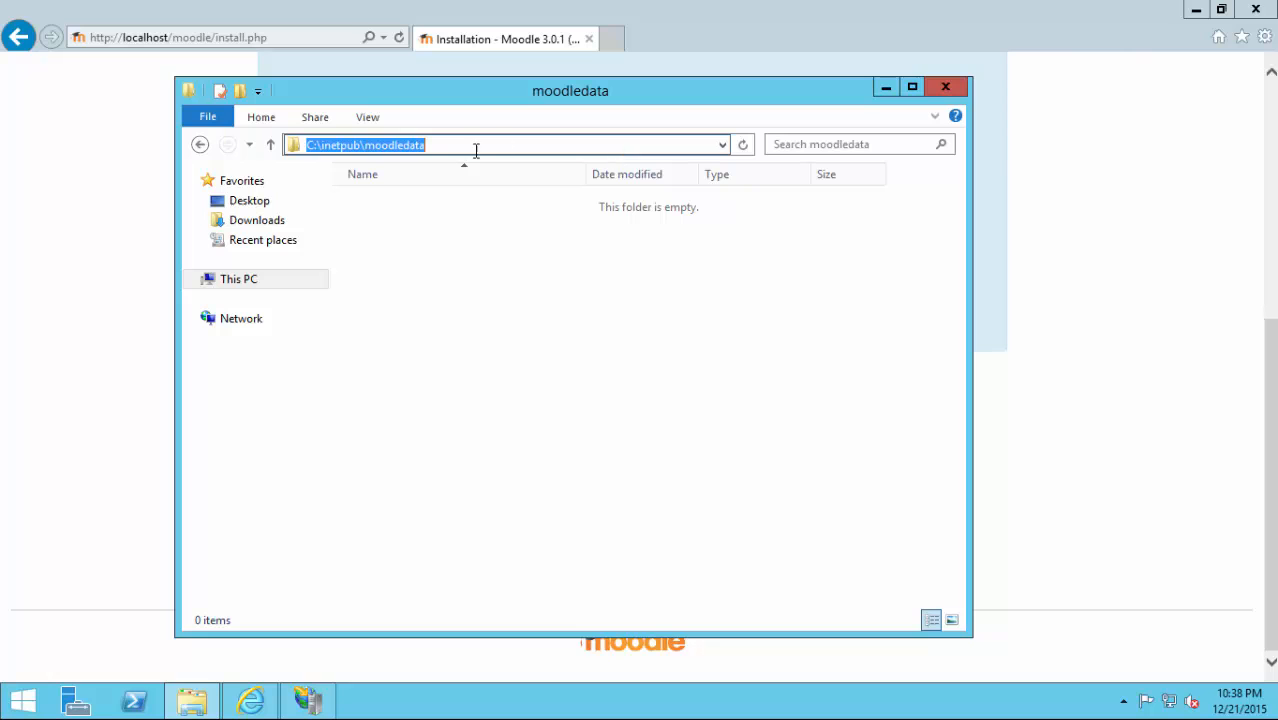
pyautogui.click(1082, 428)
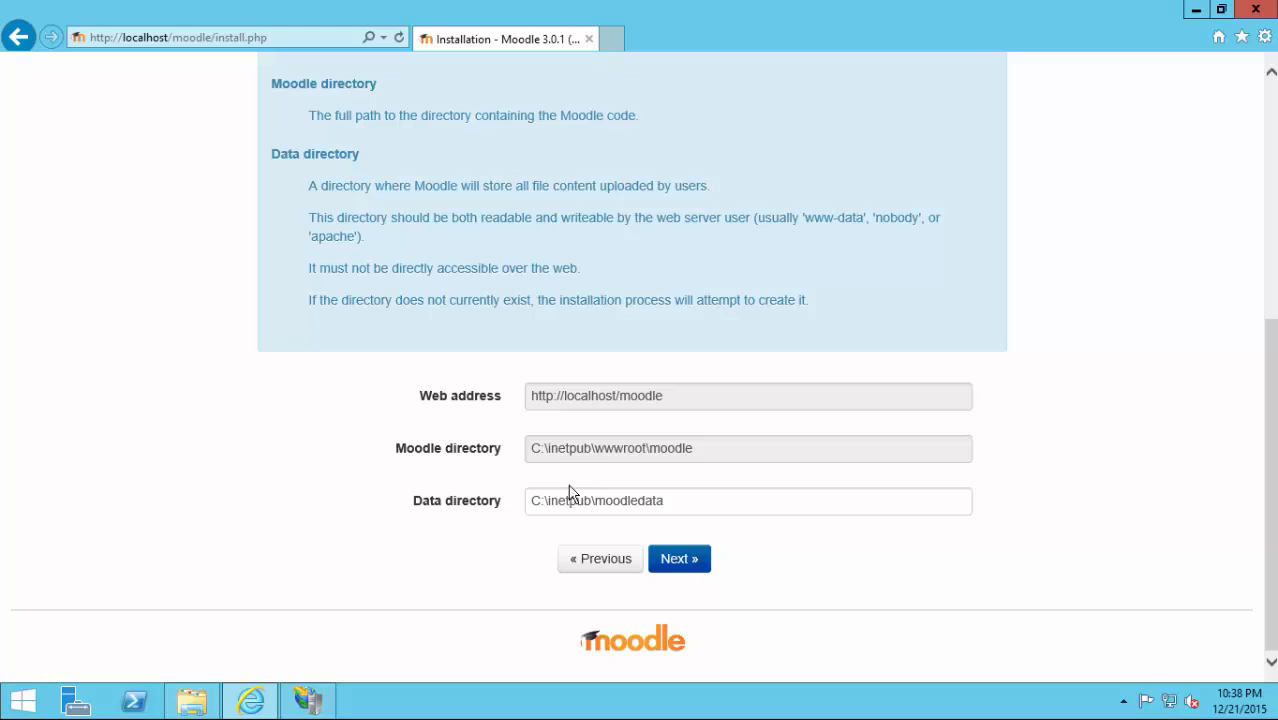
pyautogui.click(699, 566)
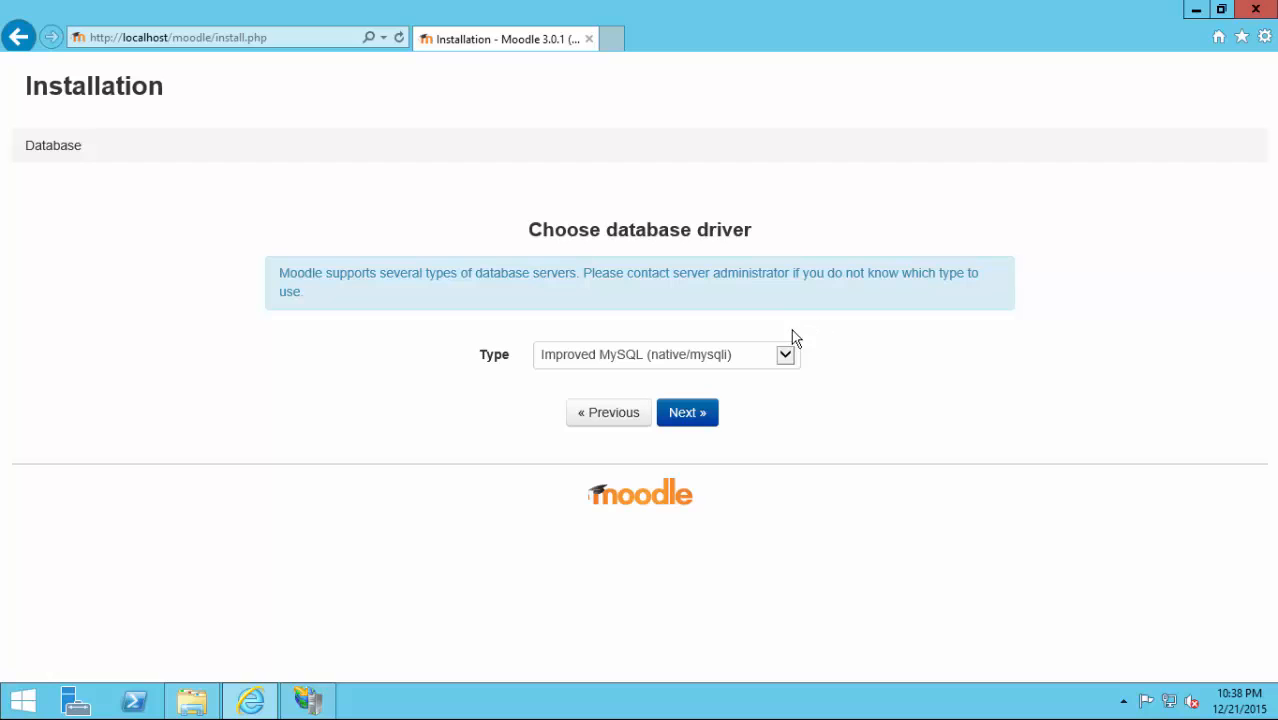
# Pick the MariaDB (native/mariadb) database driver and continue to the database settings.
pyautogui.click(762, 354)
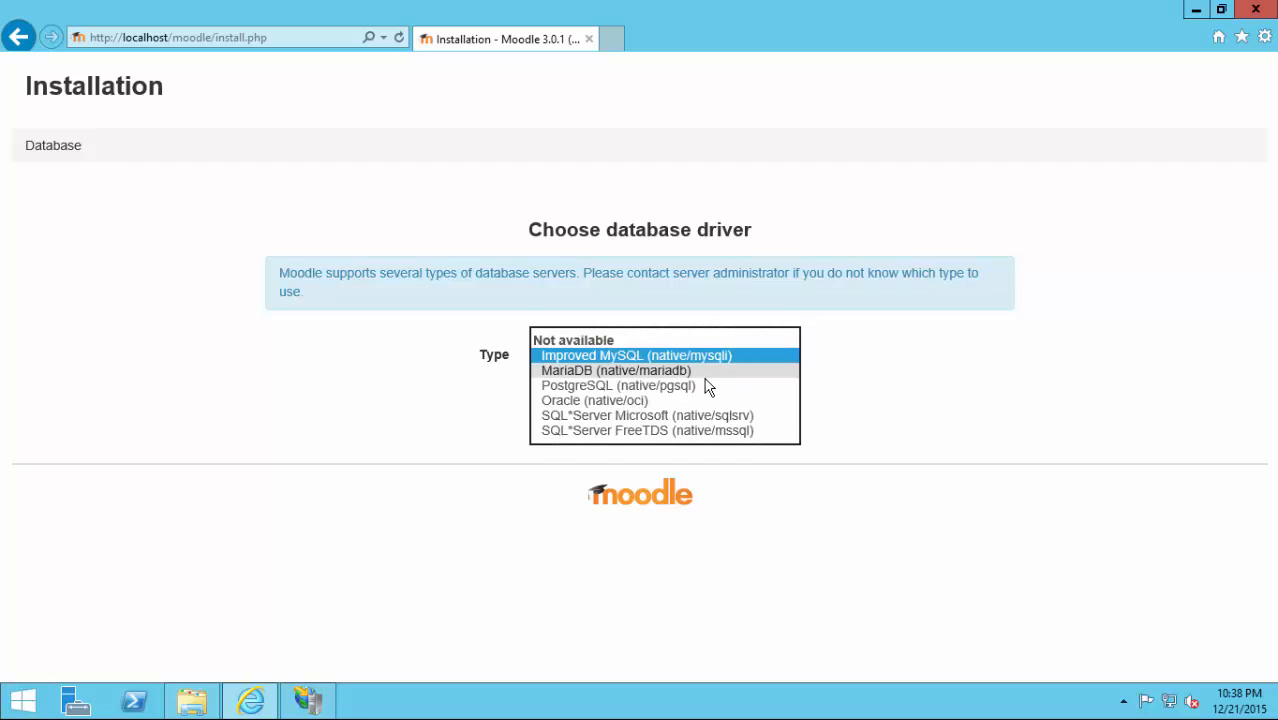
pyautogui.click(704, 371)
pyautogui.click(686, 415)
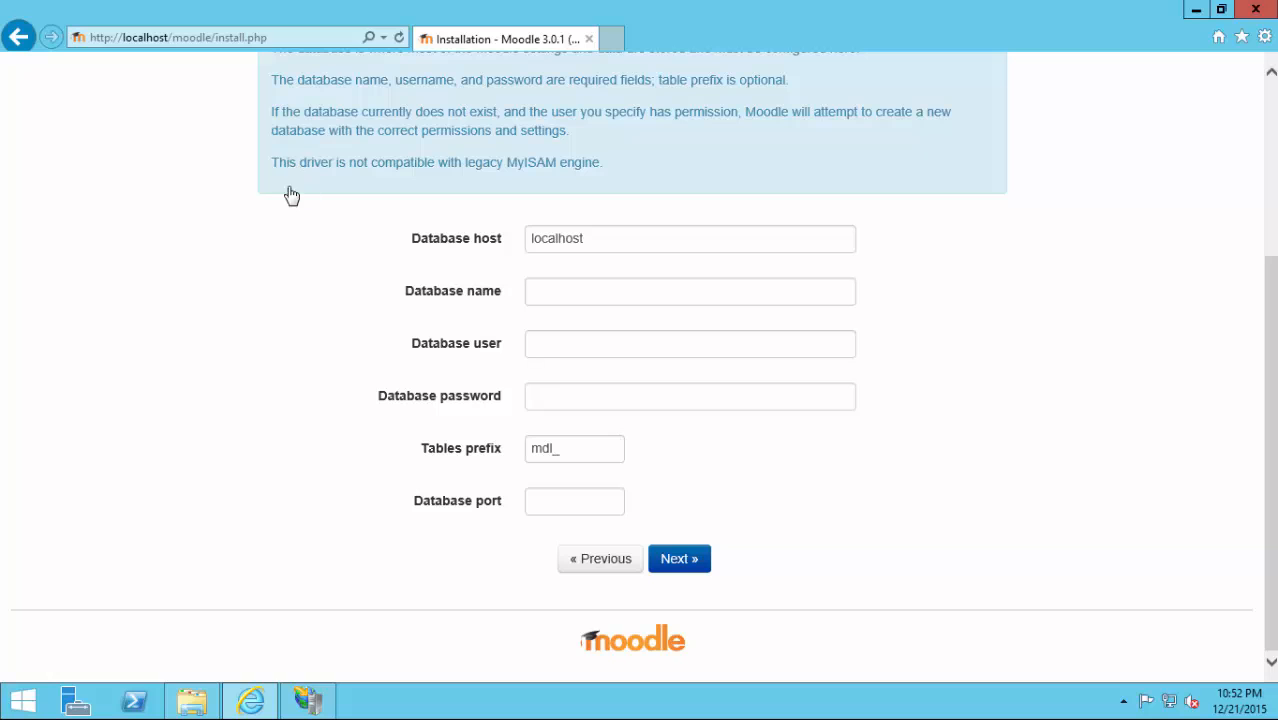
# Browse to C:\php\php56 and open php.ini with Notepad.
pyautogui.click(195, 703)
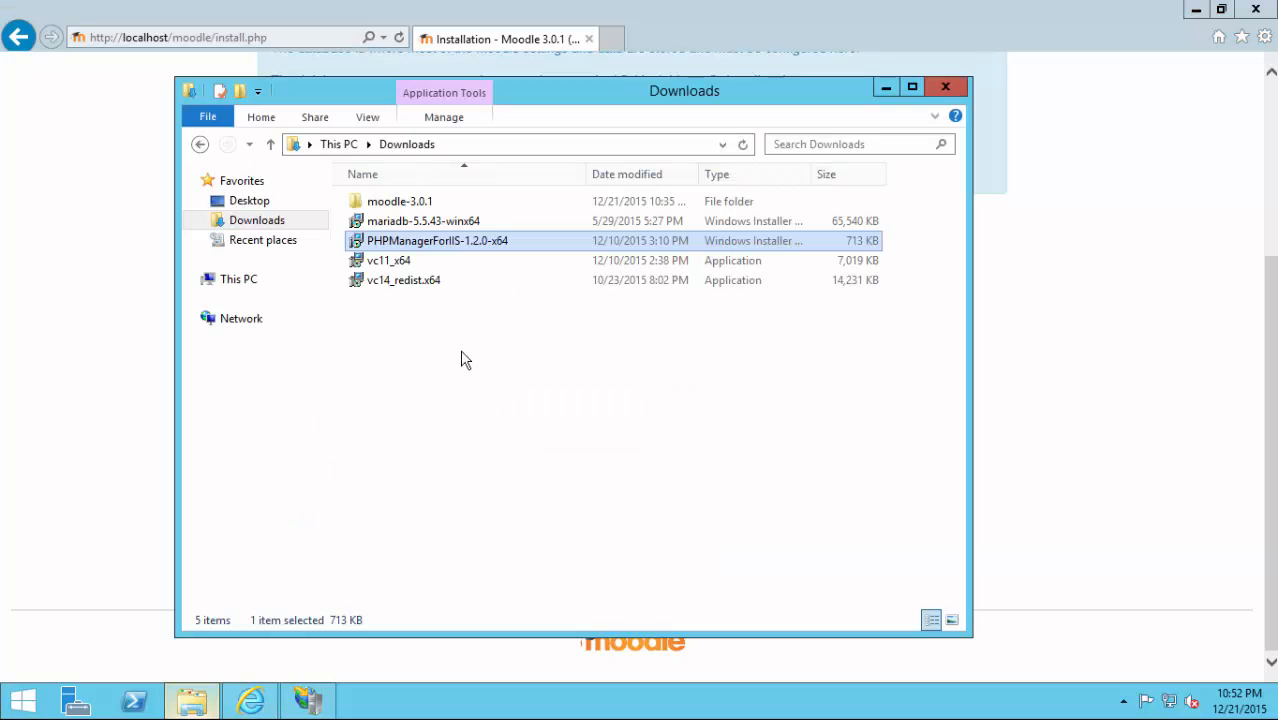
pyautogui.click(262, 278)
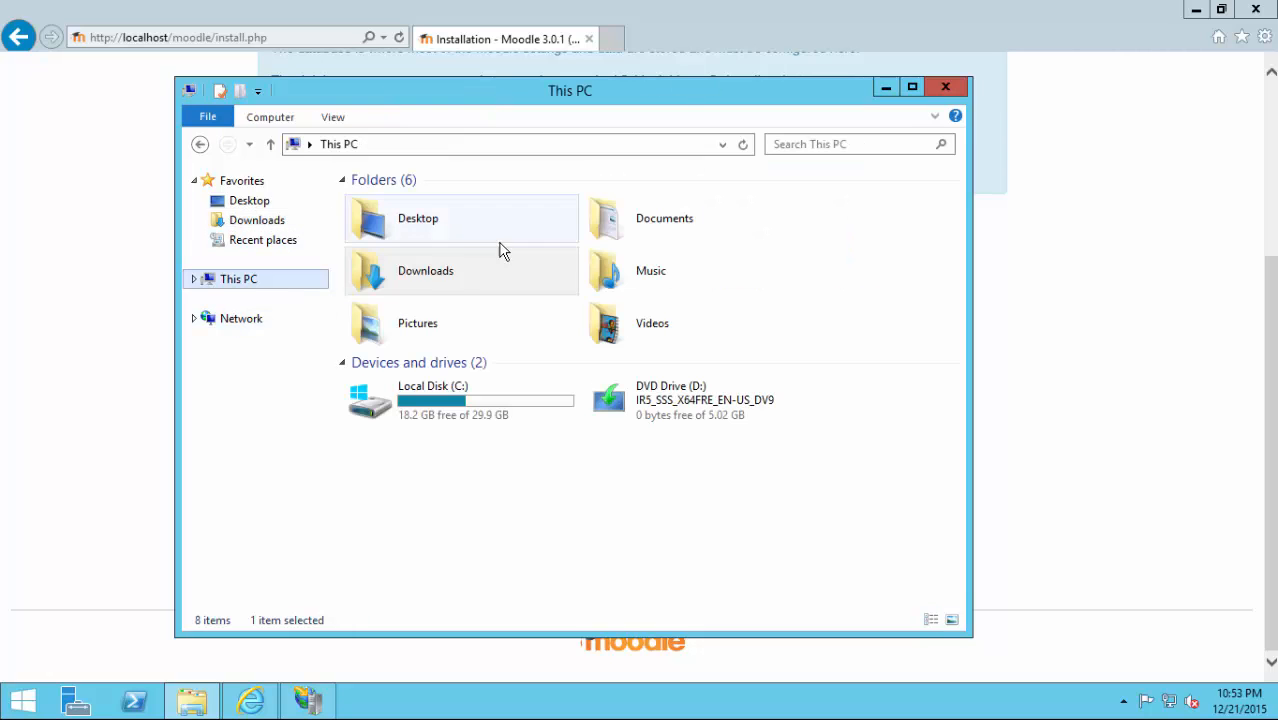
pyautogui.doubleClick(421, 392)
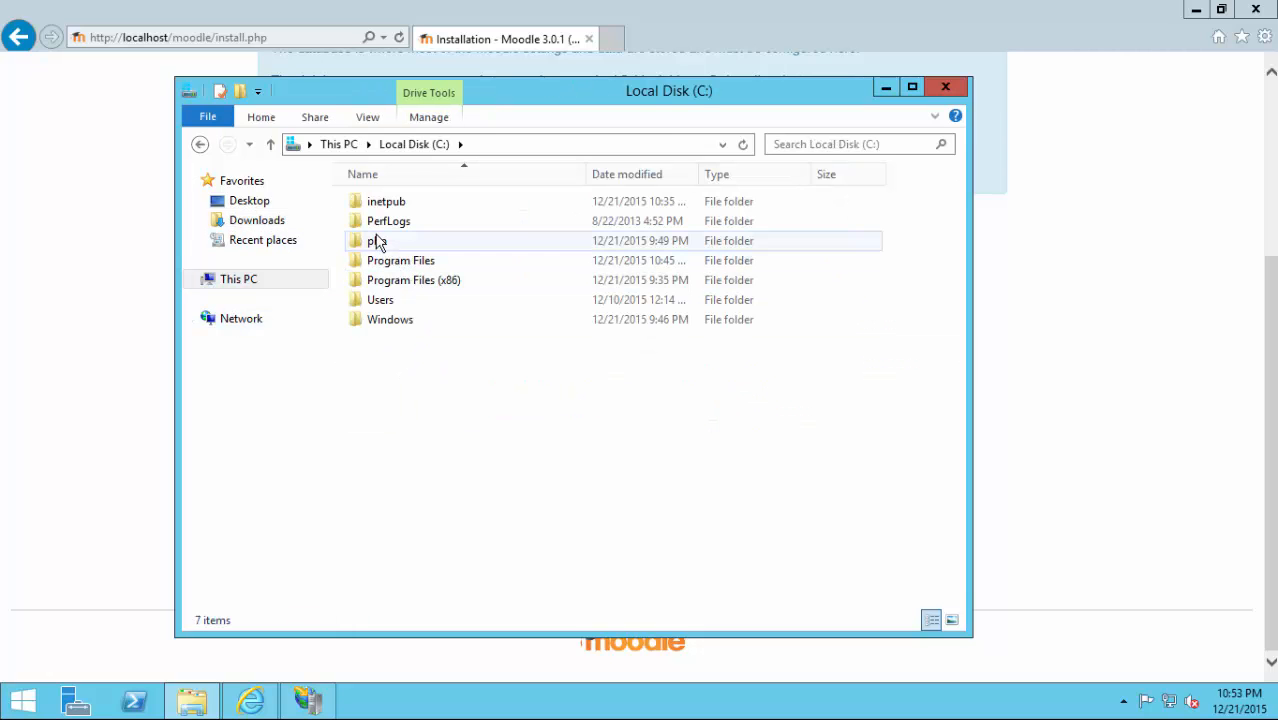
pyautogui.doubleClick(376, 242)
pyautogui.doubleClick(382, 232)
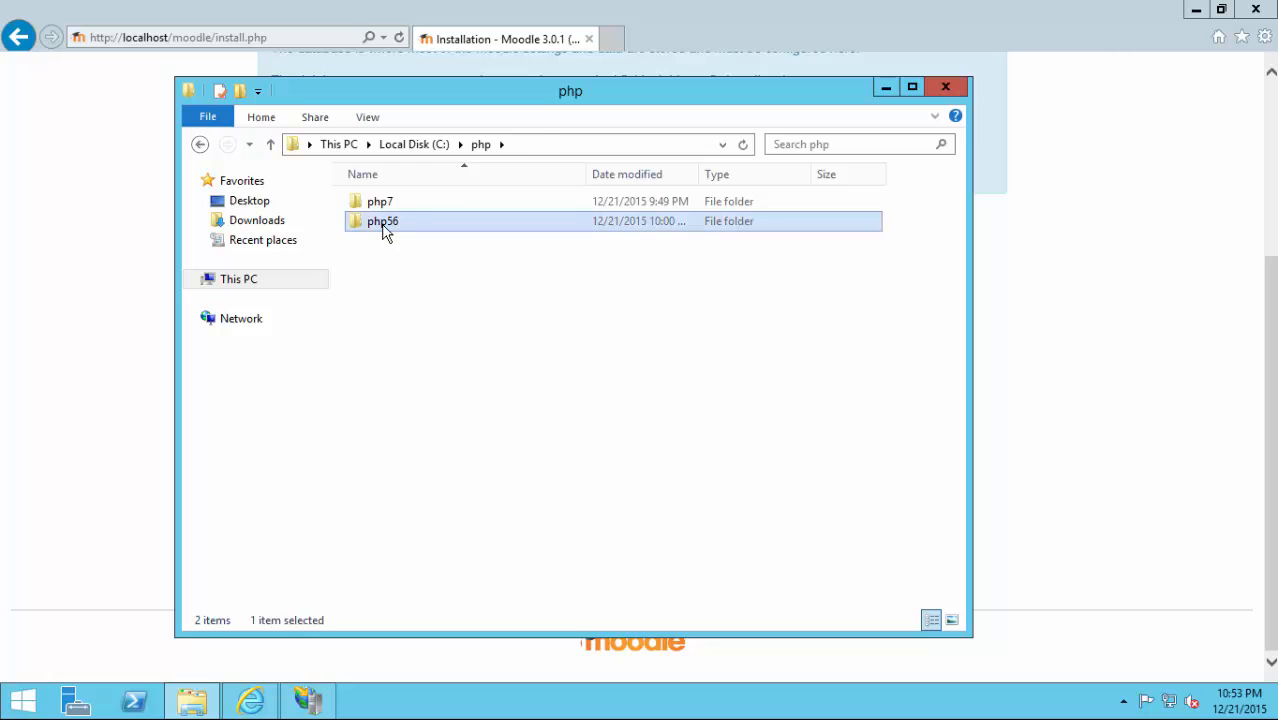
pyautogui.scroll(-6, 428, 380)
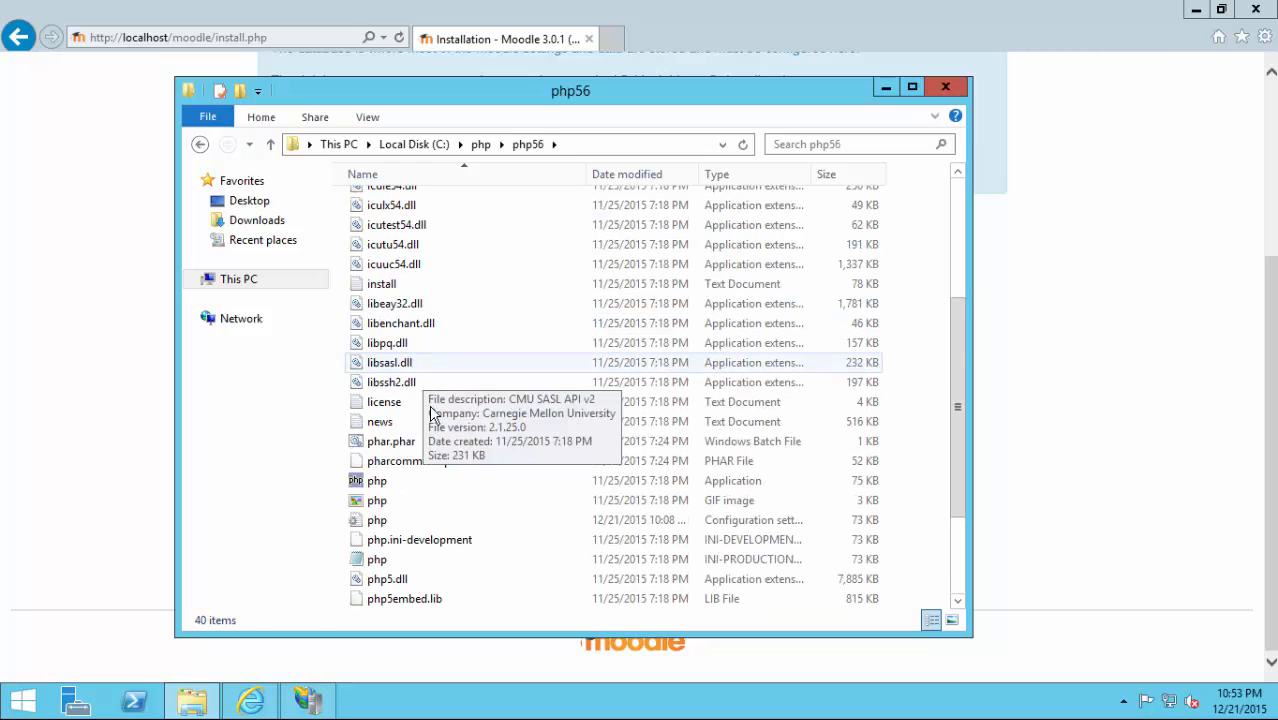
pyautogui.rightClick(372, 384)
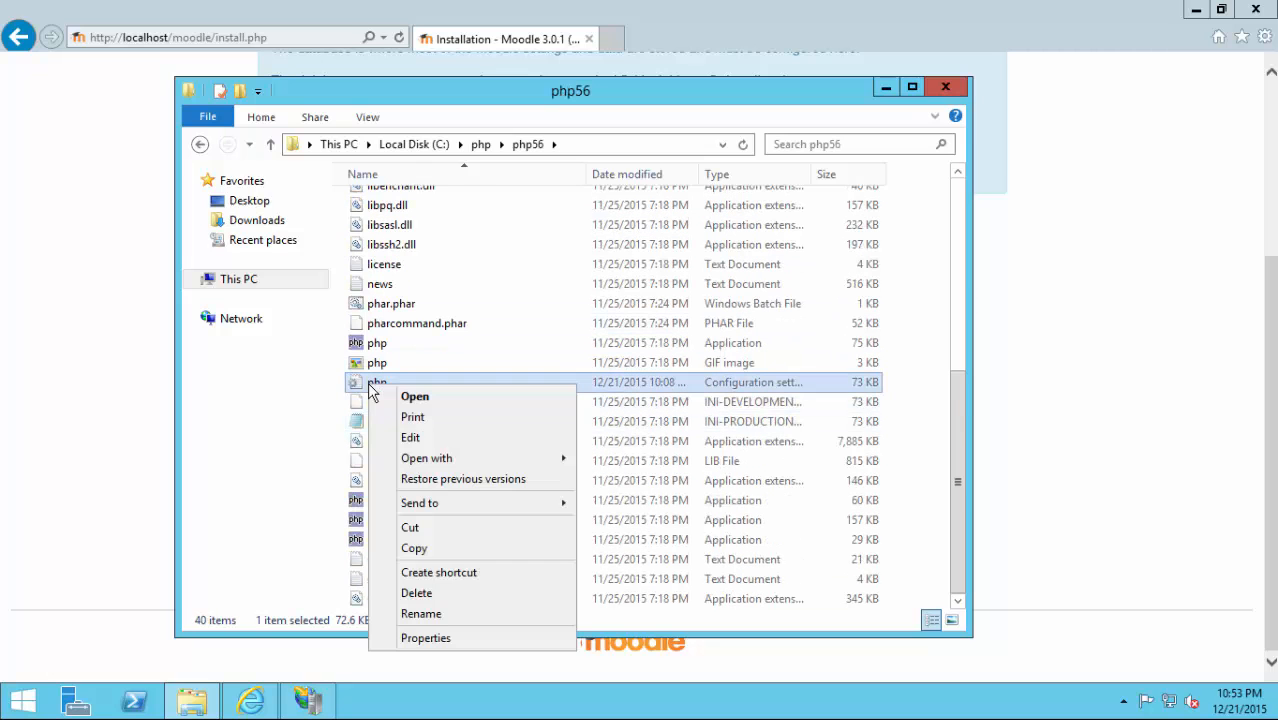
pyautogui.moveTo(489, 462)
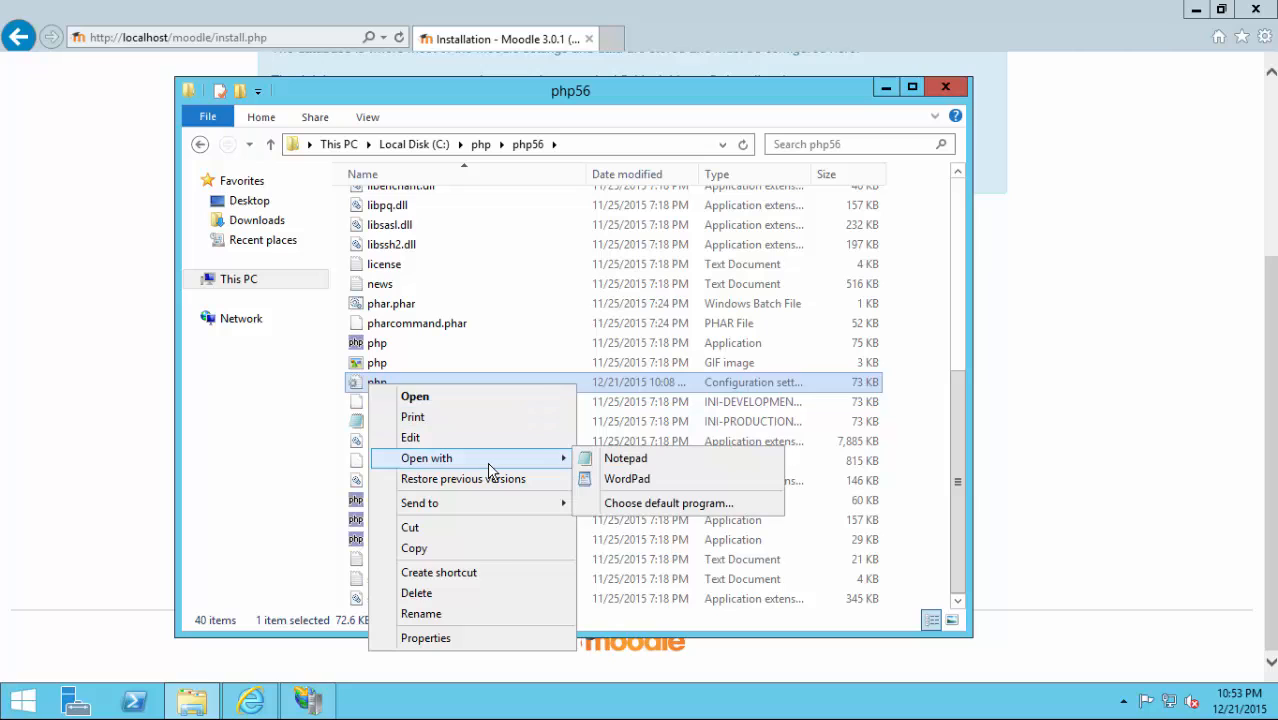
pyautogui.click(640, 464)
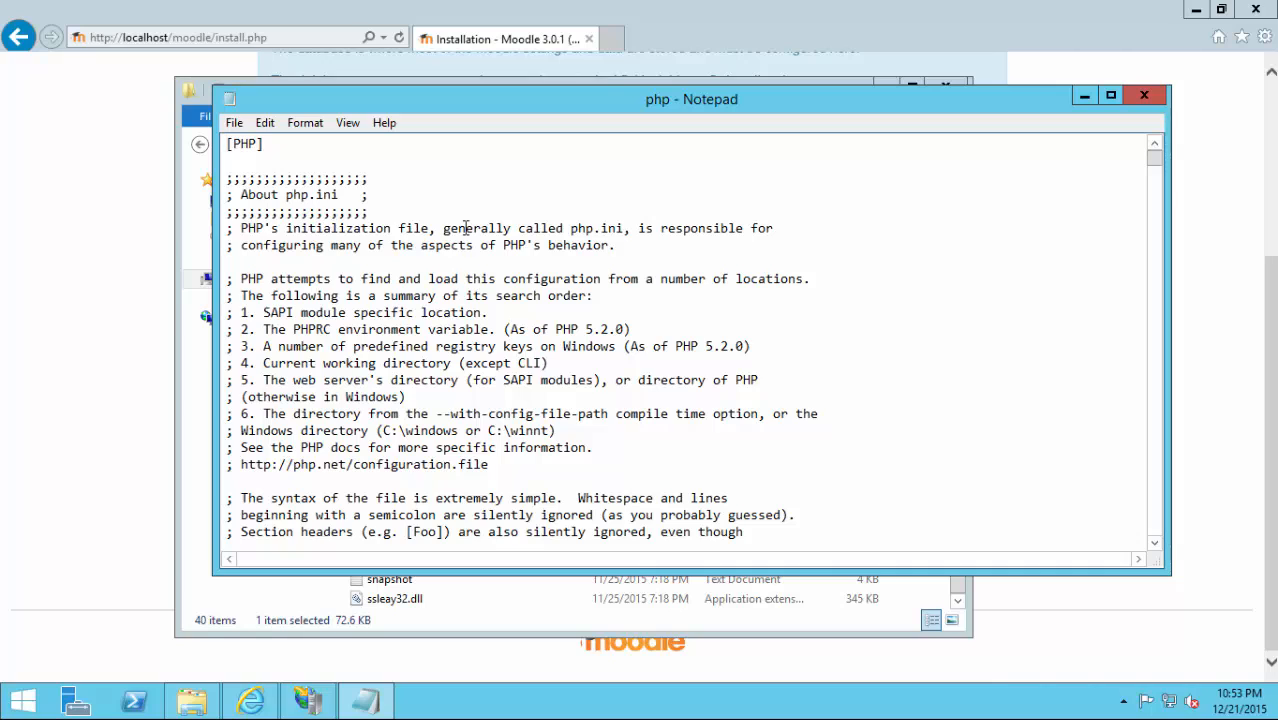
# Find 'extension=php_mysqli' in php.ini, correcting the misspelled search text.
pyautogui.hotkey('ctrl', 'f')
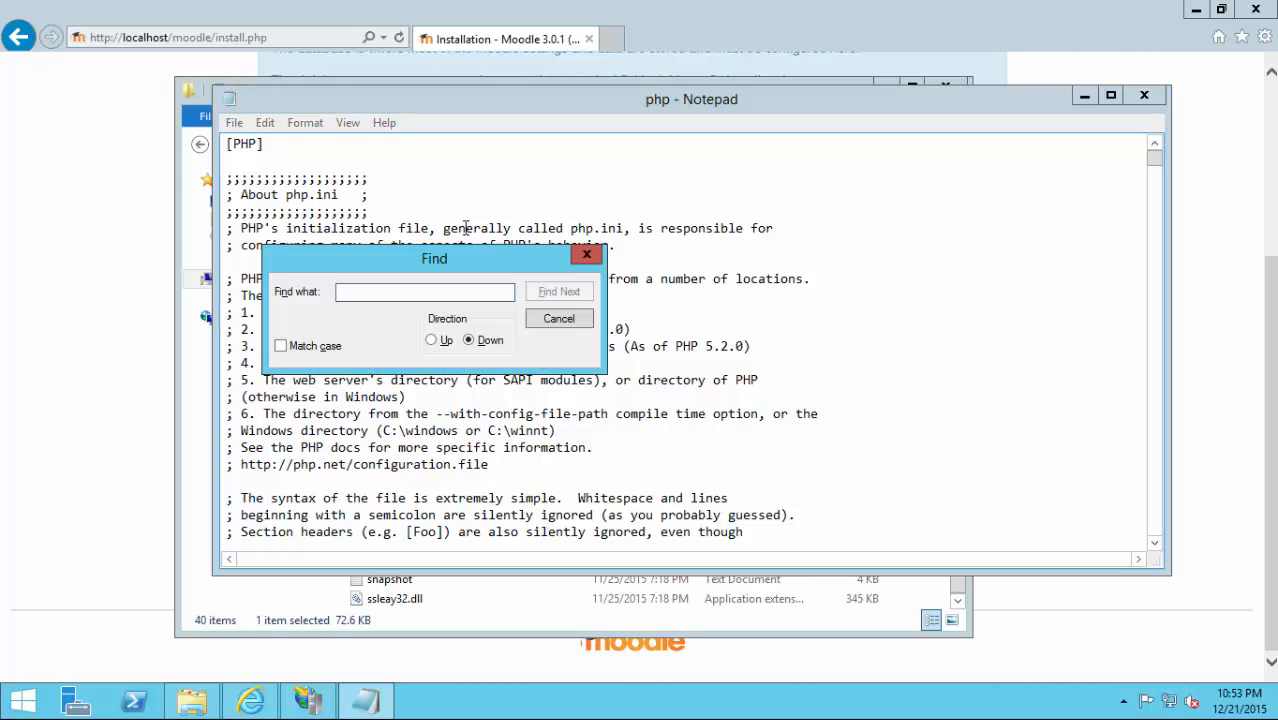
pyautogui.write('extesnio')
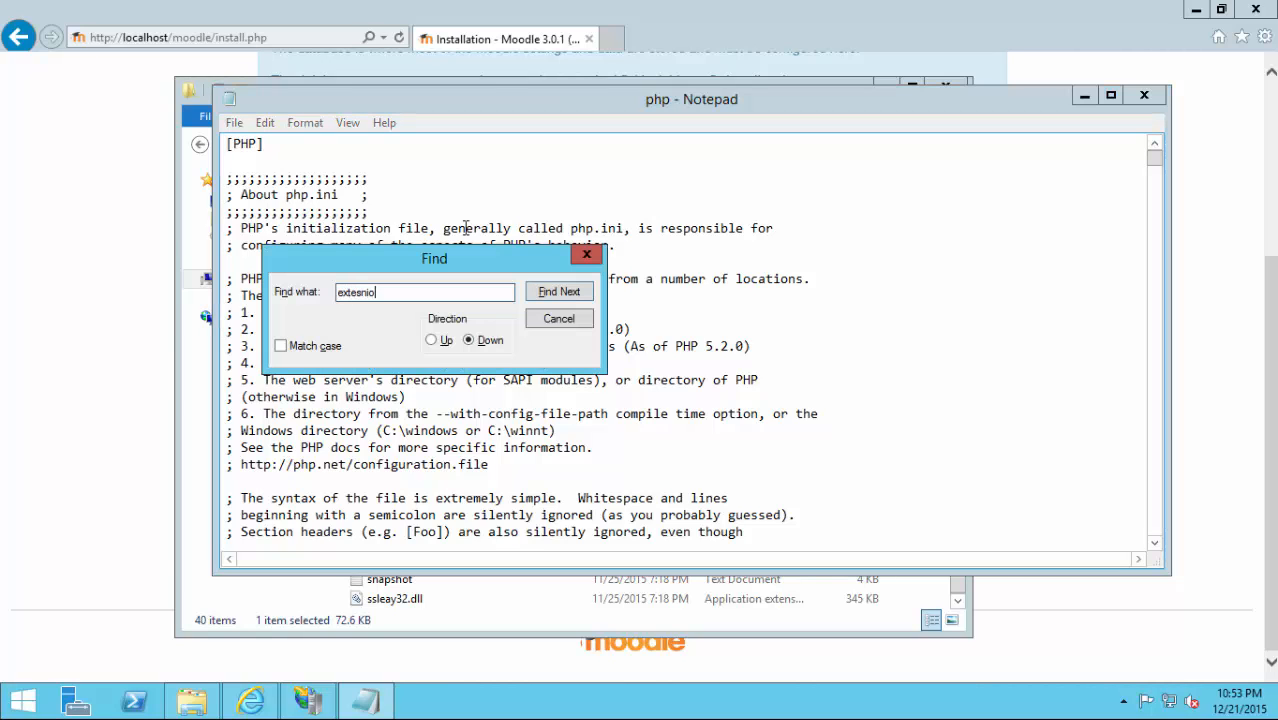
pyautogui.write('n=php_mysqli')
pyautogui.click(547, 300)
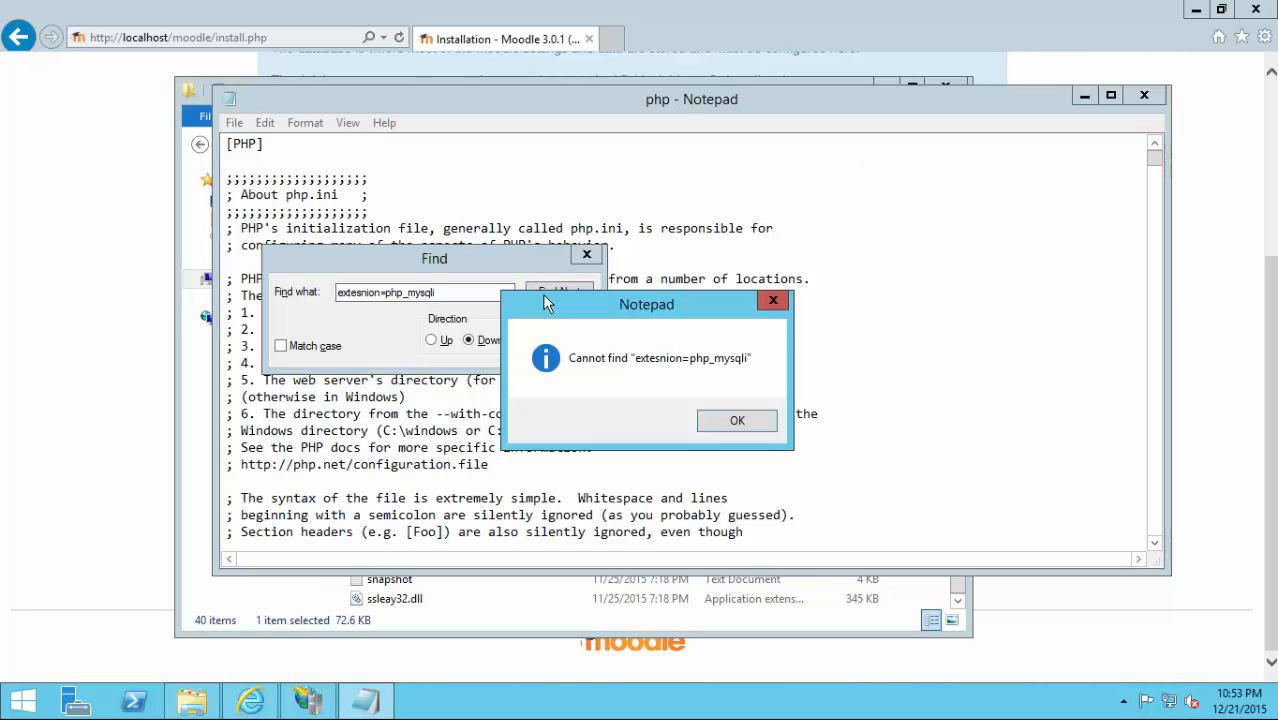
pyautogui.click(723, 426)
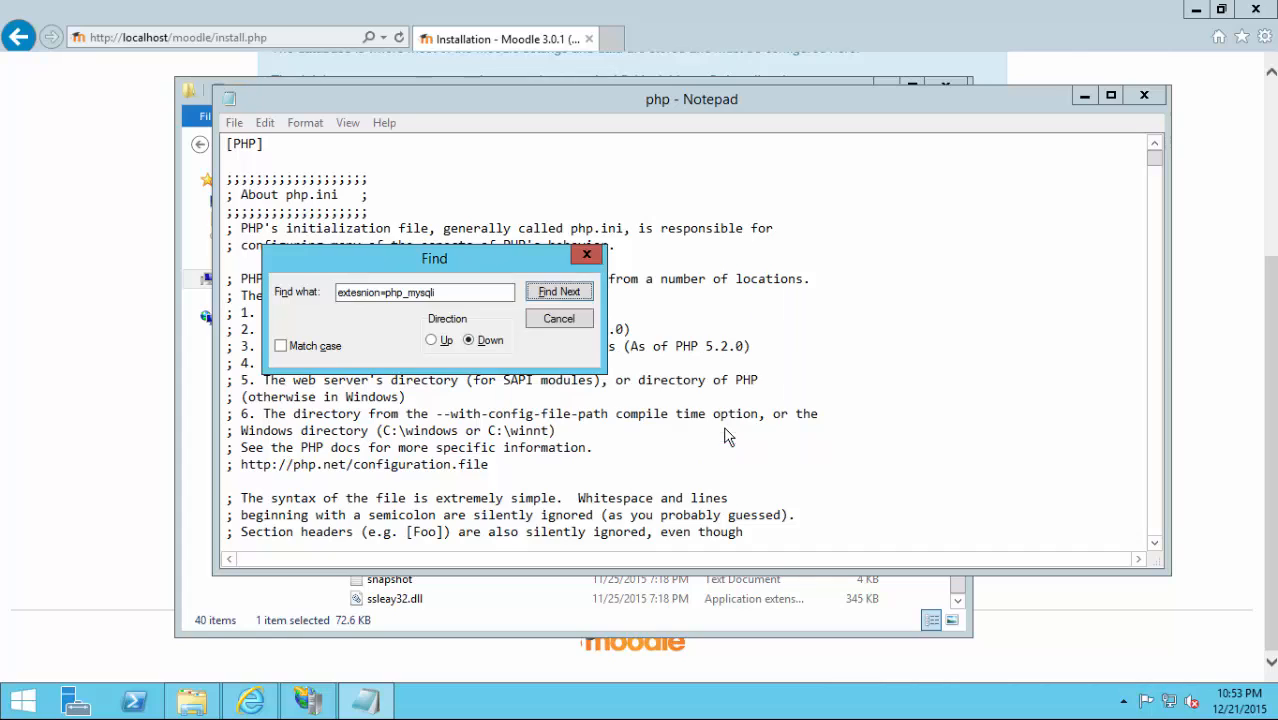
pyautogui.click(381, 293)
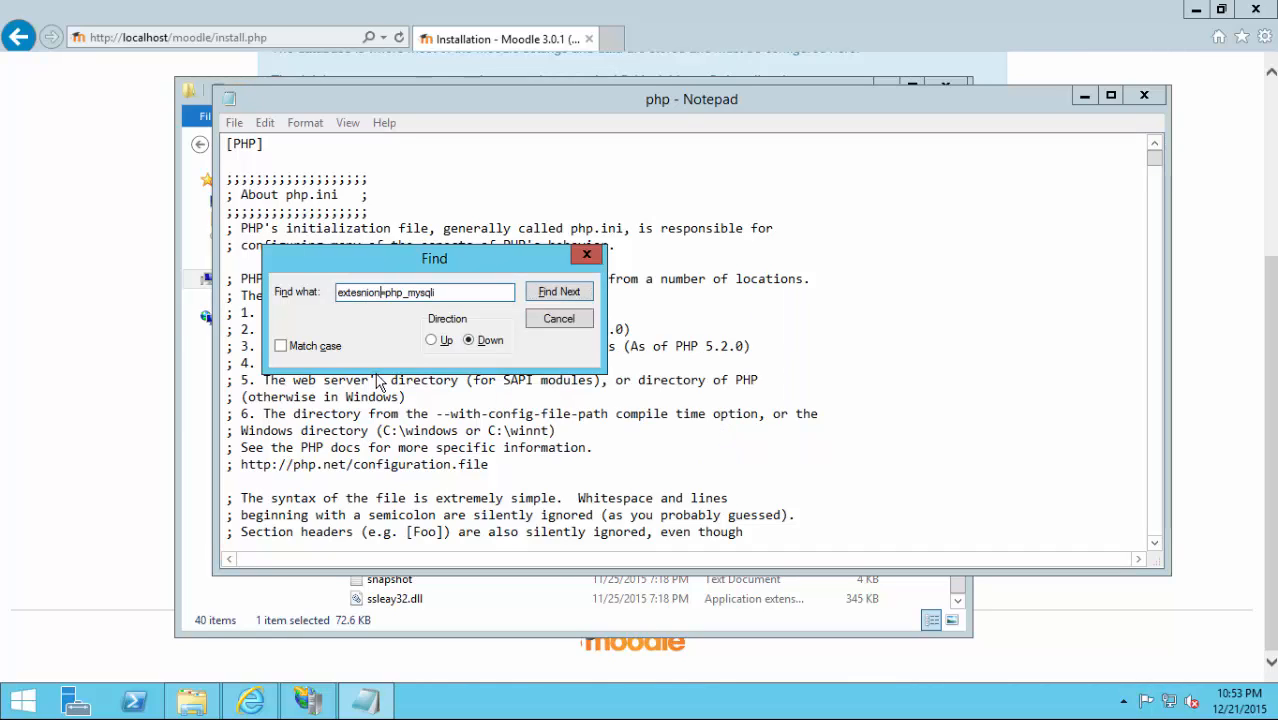
pyautogui.press('BackSpace')
pyautogui.press('BackSpace')
pyautogui.press('BackSpace')
pyautogui.press('BackSpace')
pyautogui.press('BackSpace')
pyautogui.write('nsion')
pyautogui.click(555, 291)
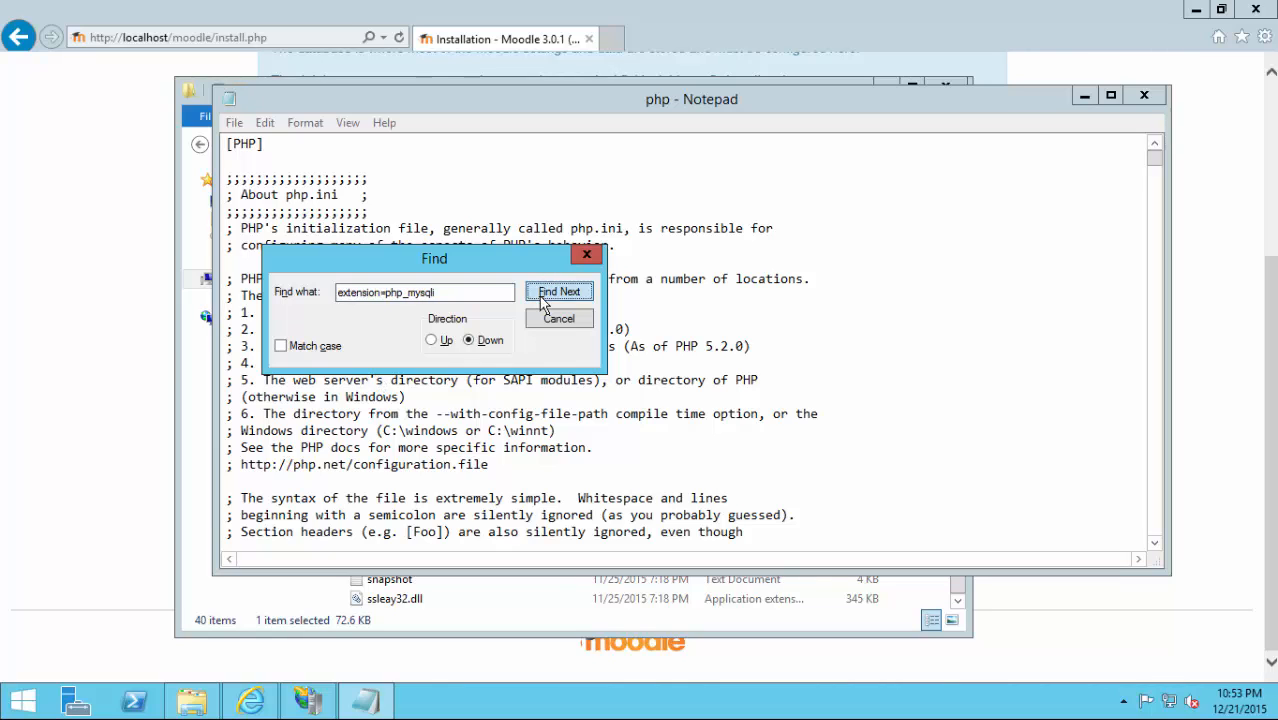
# Delete the leading semicolon on the extension=php_mysqli.dll line to enable it.
pyautogui.click(422, 546)
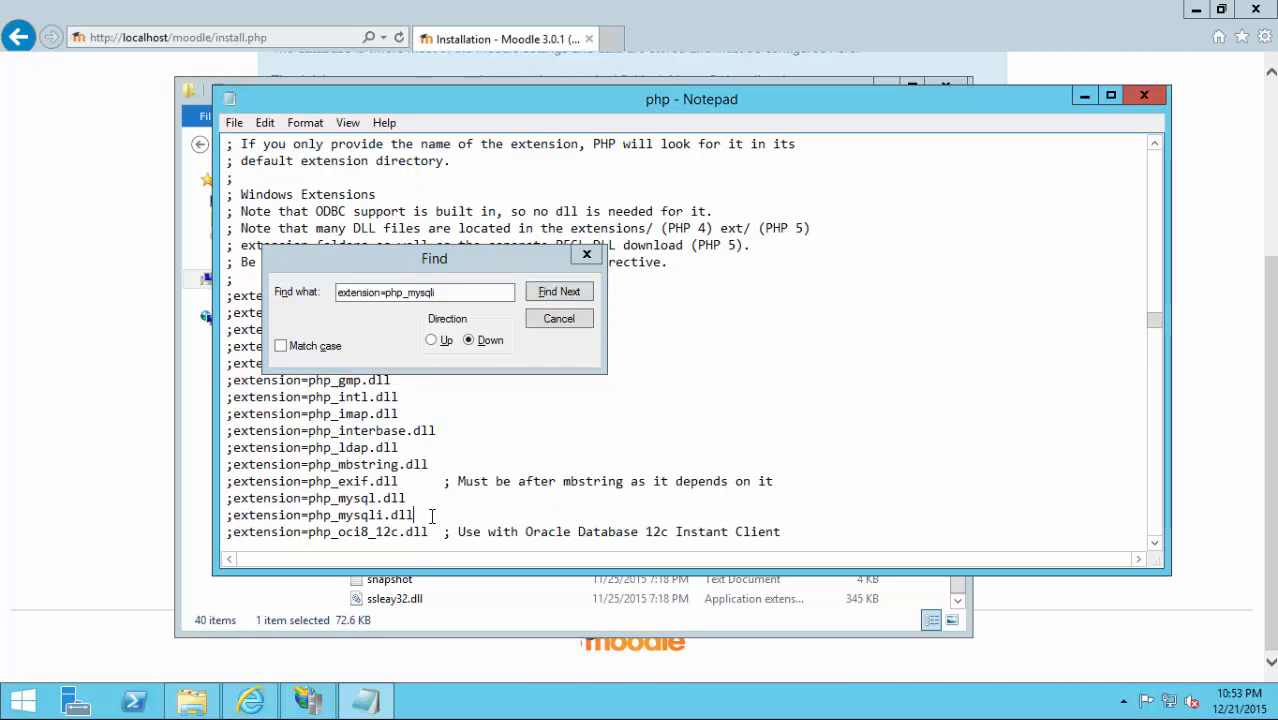
pyautogui.press('Home')
pyautogui.press('Delete')
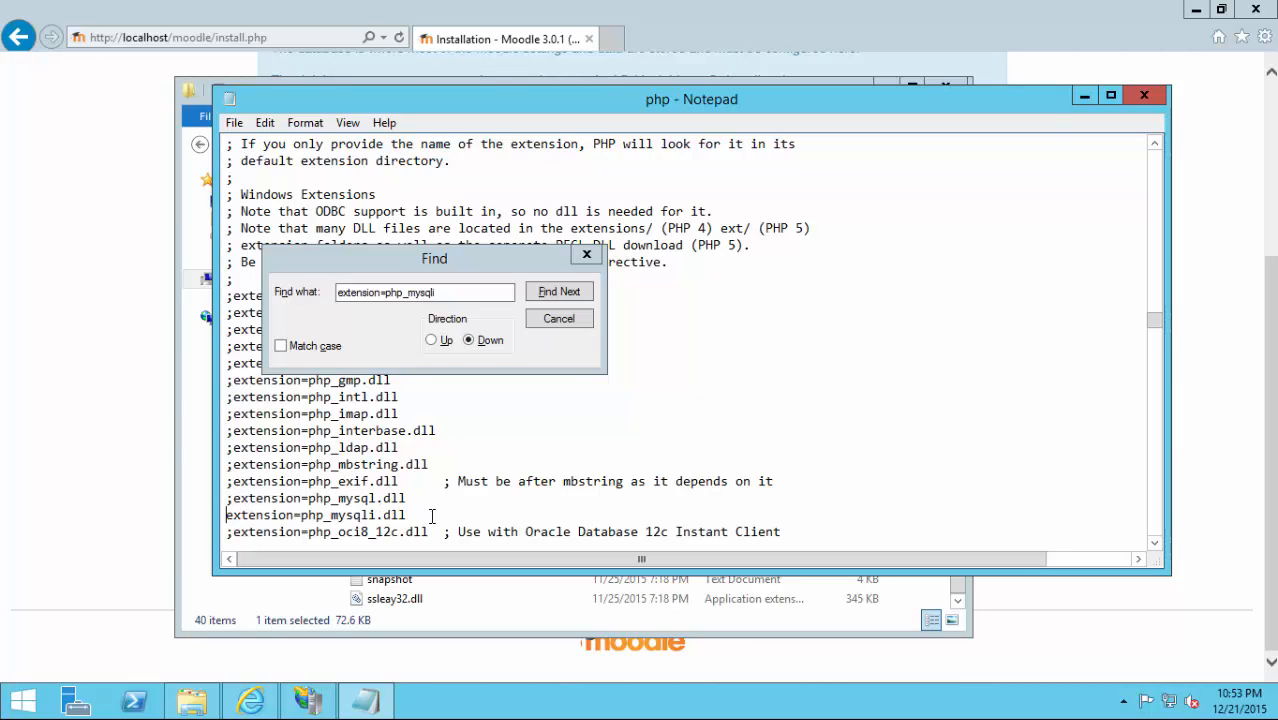
pyautogui.click(587, 258)
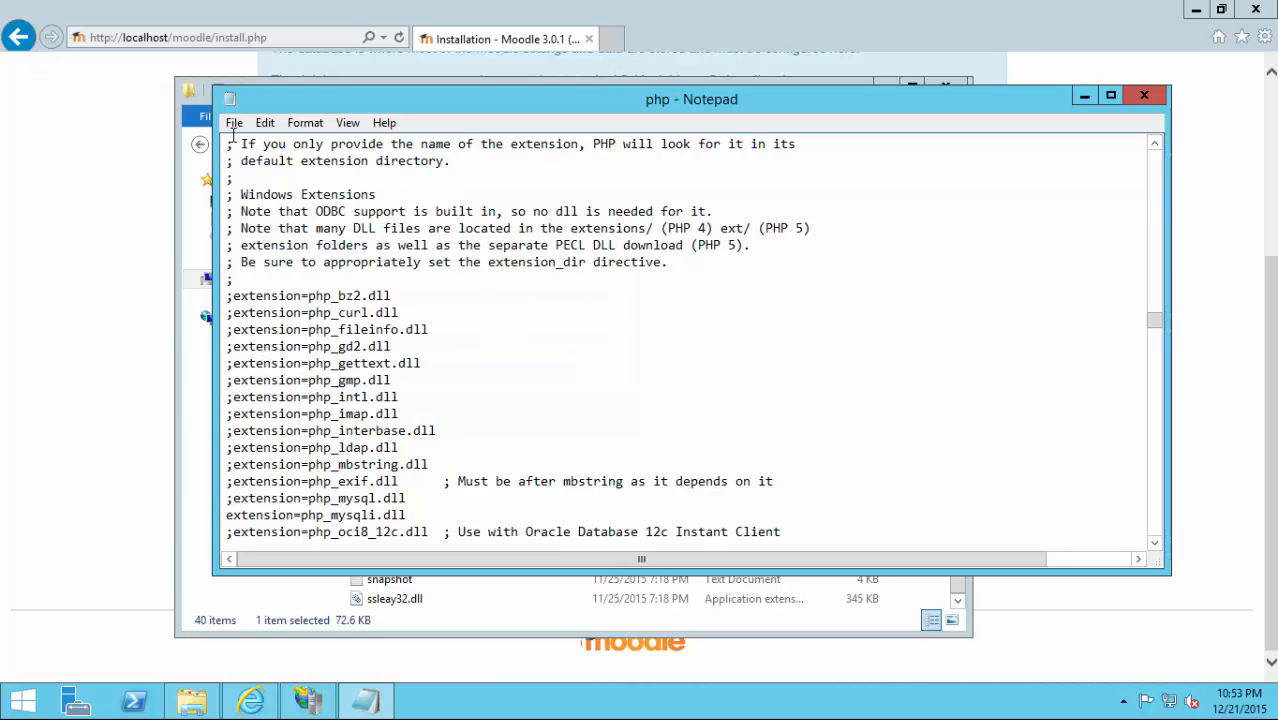
# Save php.ini, then enter 'moodle' as the installer's database name.
pyautogui.click(233, 122)
pyautogui.click(276, 190)
pyautogui.click(110, 480)
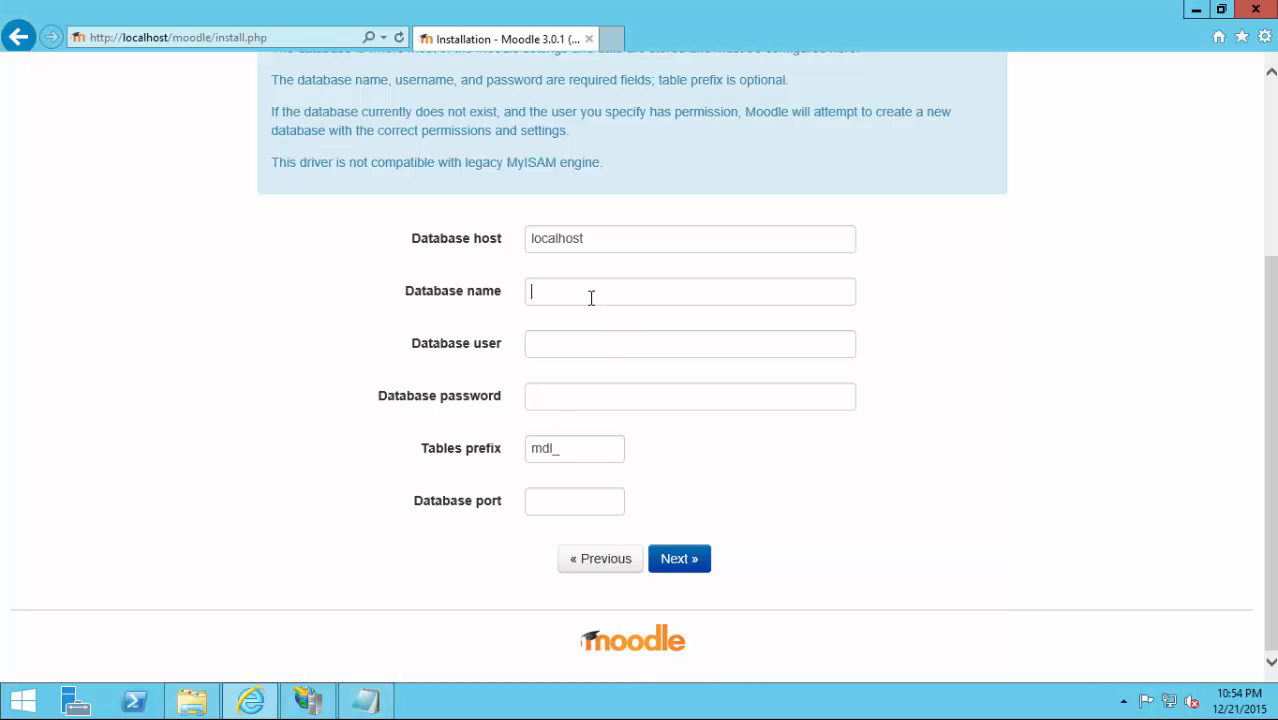
pyautogui.write('moodle')
pyautogui.press('Tab')
# Enter database user mdl_usr and its password, then submit the database settings.
pyautogui.write('mdl_')
pyautogui.write('sr')
pyautogui.press('BackSpace')
pyautogui.press('BackSpace')
pyautogui.write('usr')
pyautogui.press('Tab')
pyautogui.write('moodle')
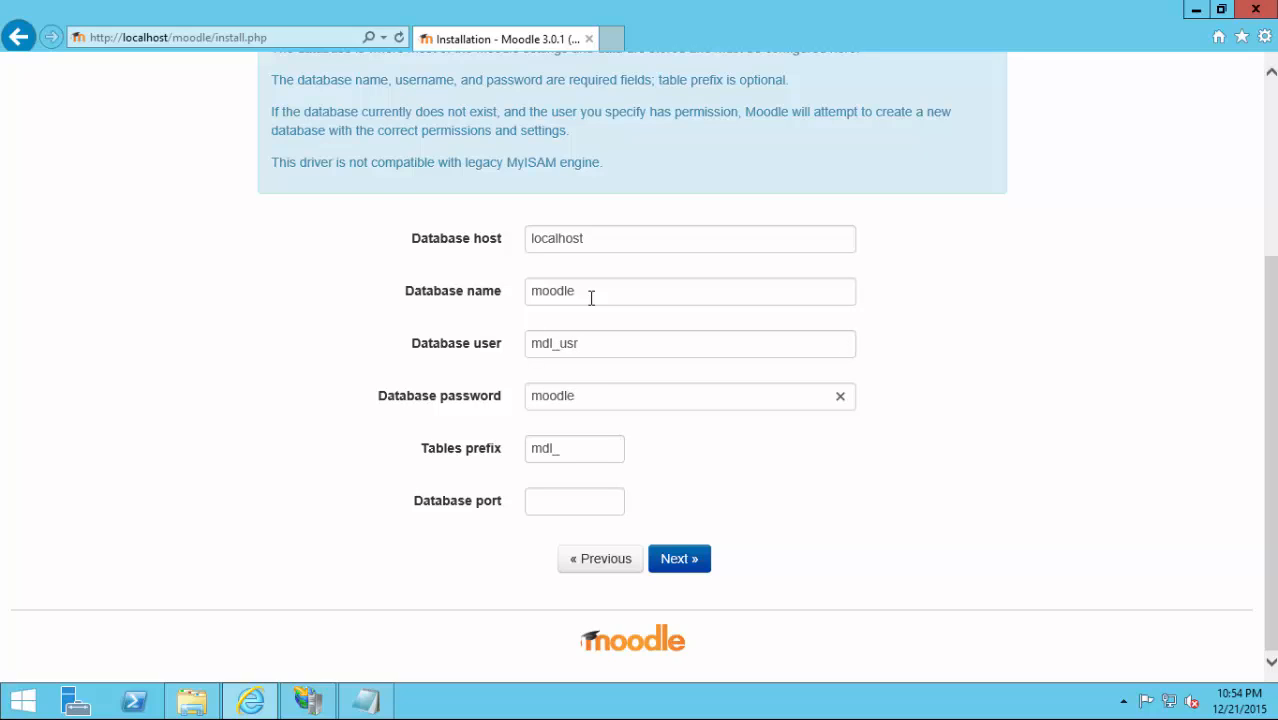
pyautogui.write('123')
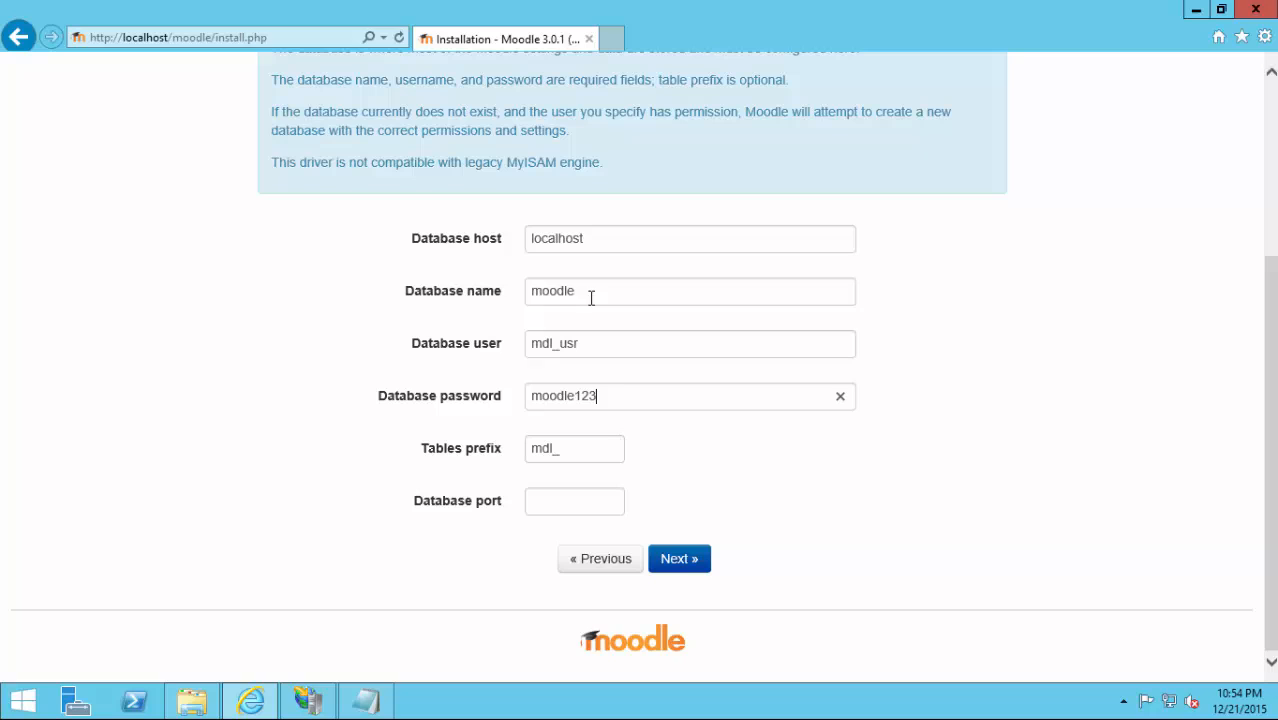
pyautogui.click(677, 559)
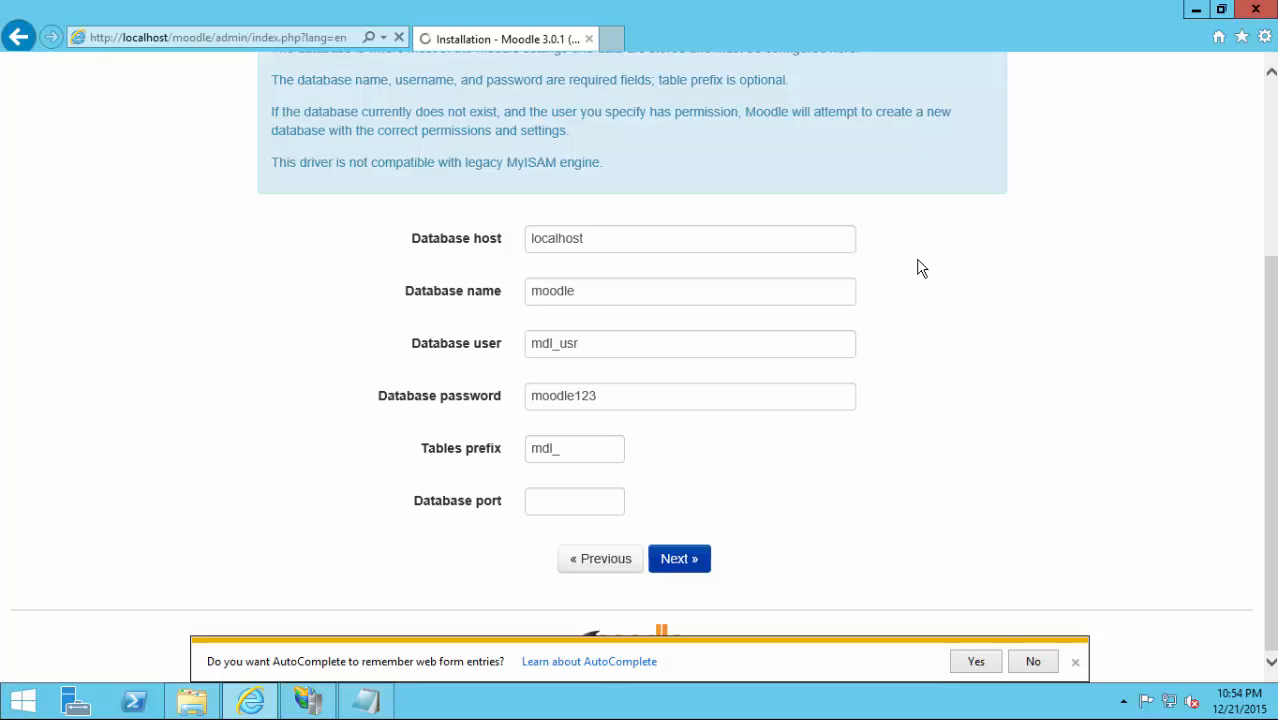
# Decline AutoComplete, accept the copyright notice, and review the Server checks page.
pyautogui.click(1028, 670)
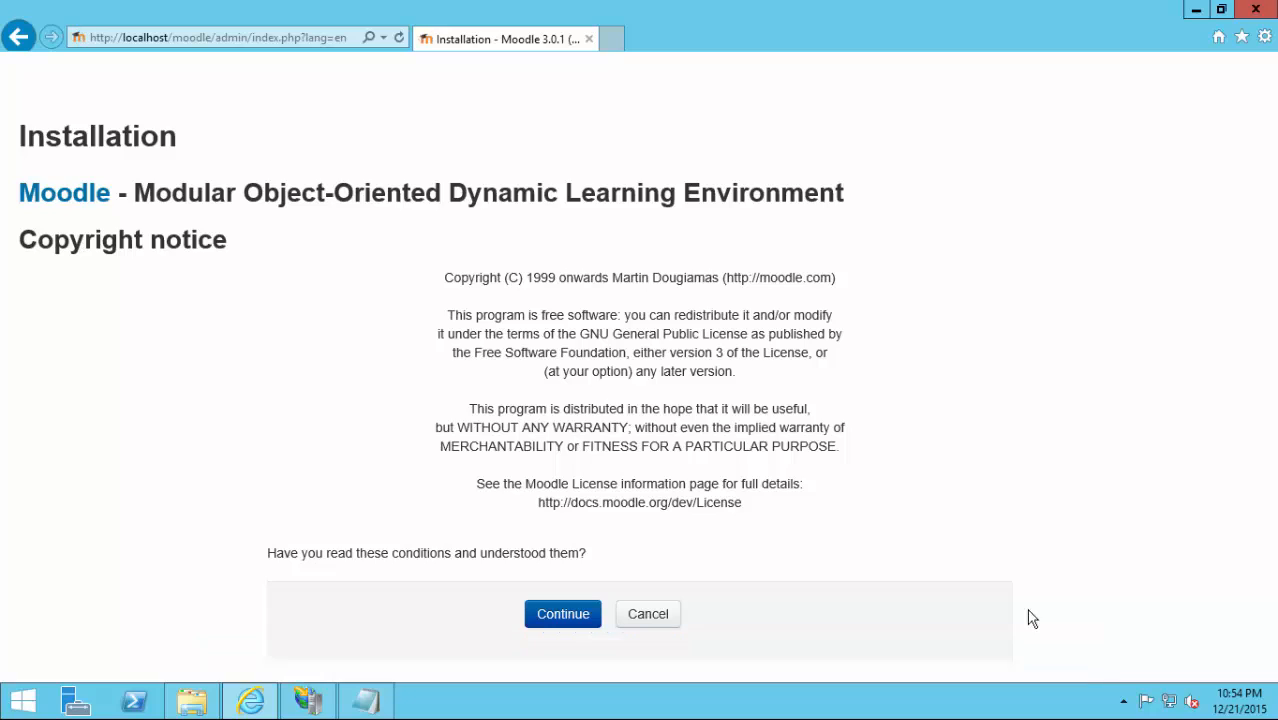
pyautogui.scroll(-1, 939, 342)
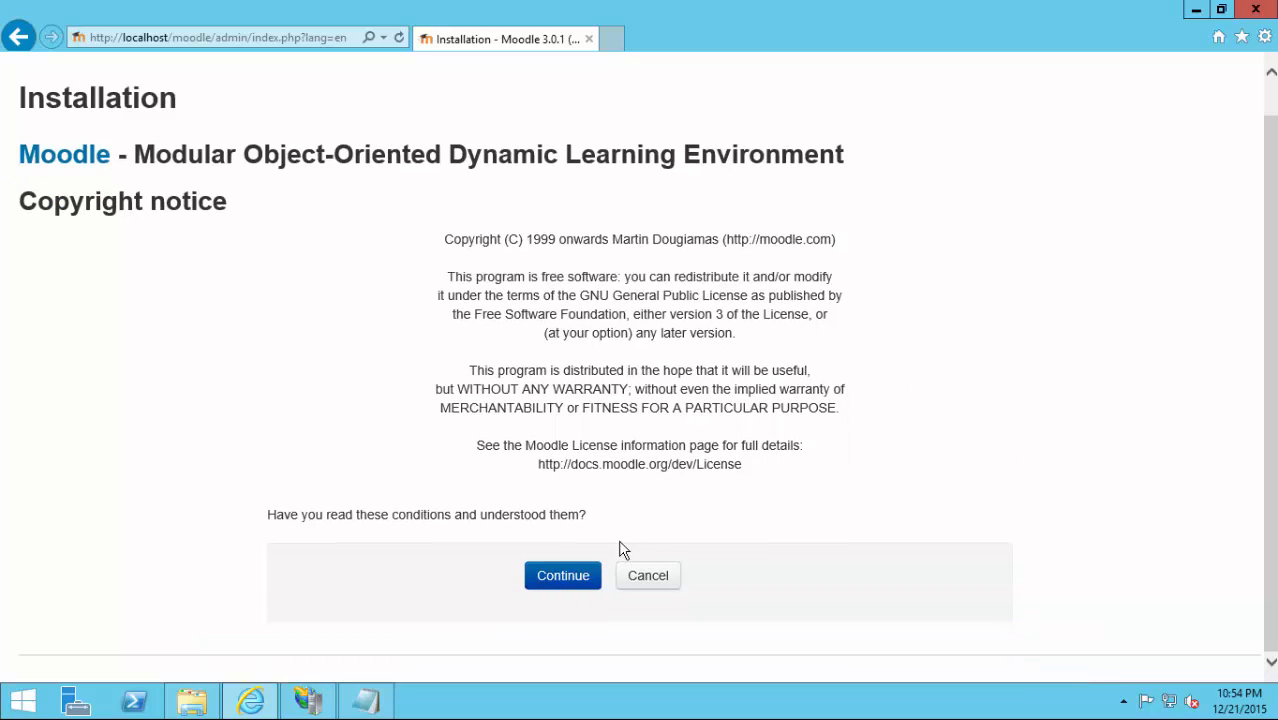
pyautogui.click(563, 577)
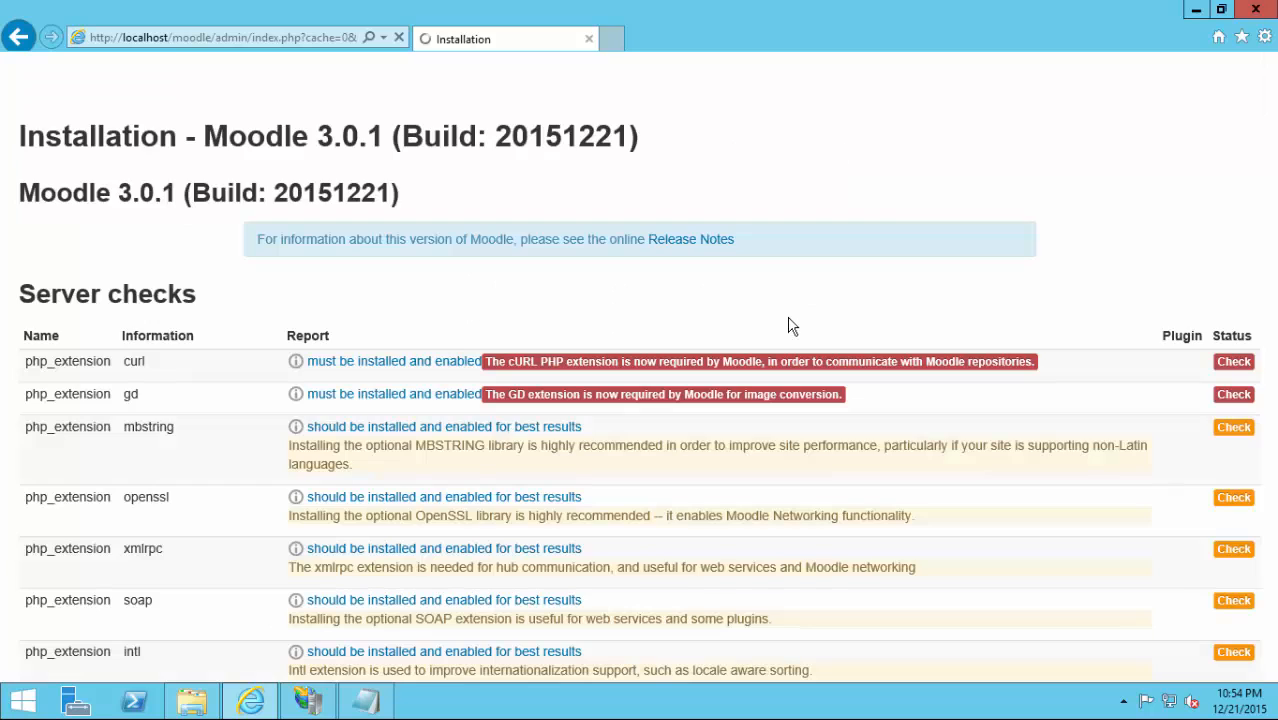
pyautogui.scroll(-5, 795, 328)
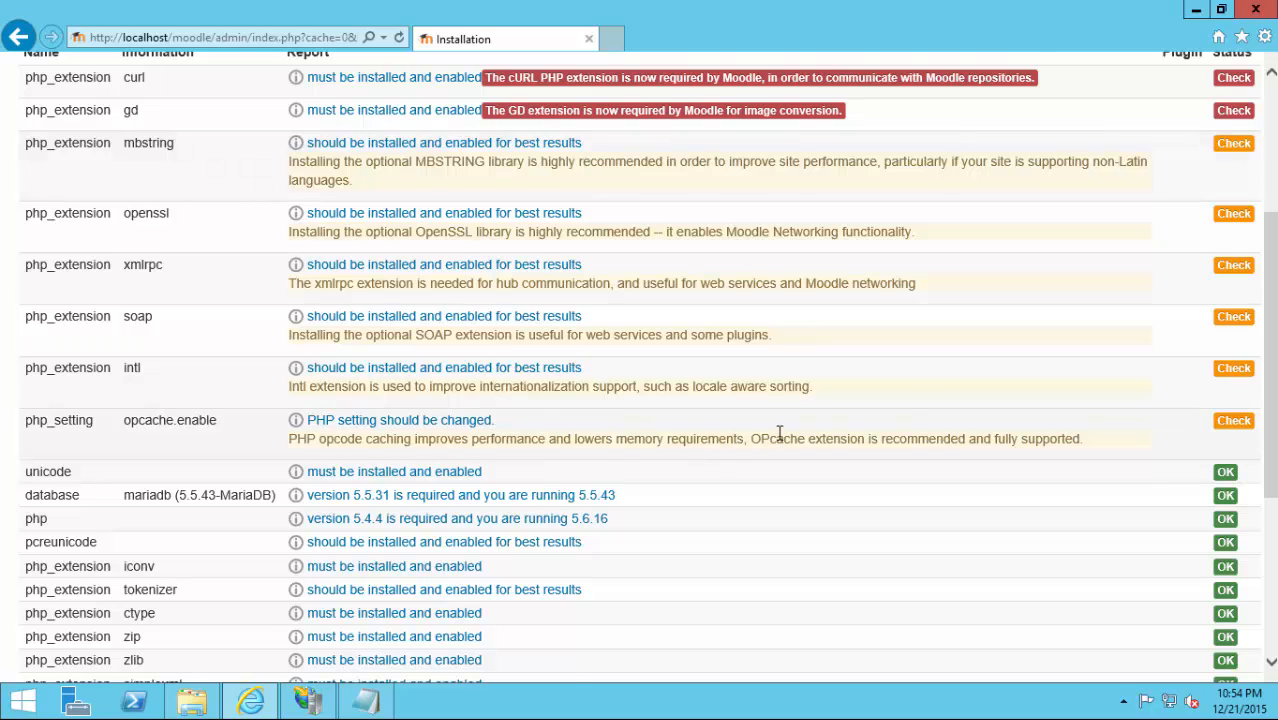
pyautogui.scroll(1, 640, 414)
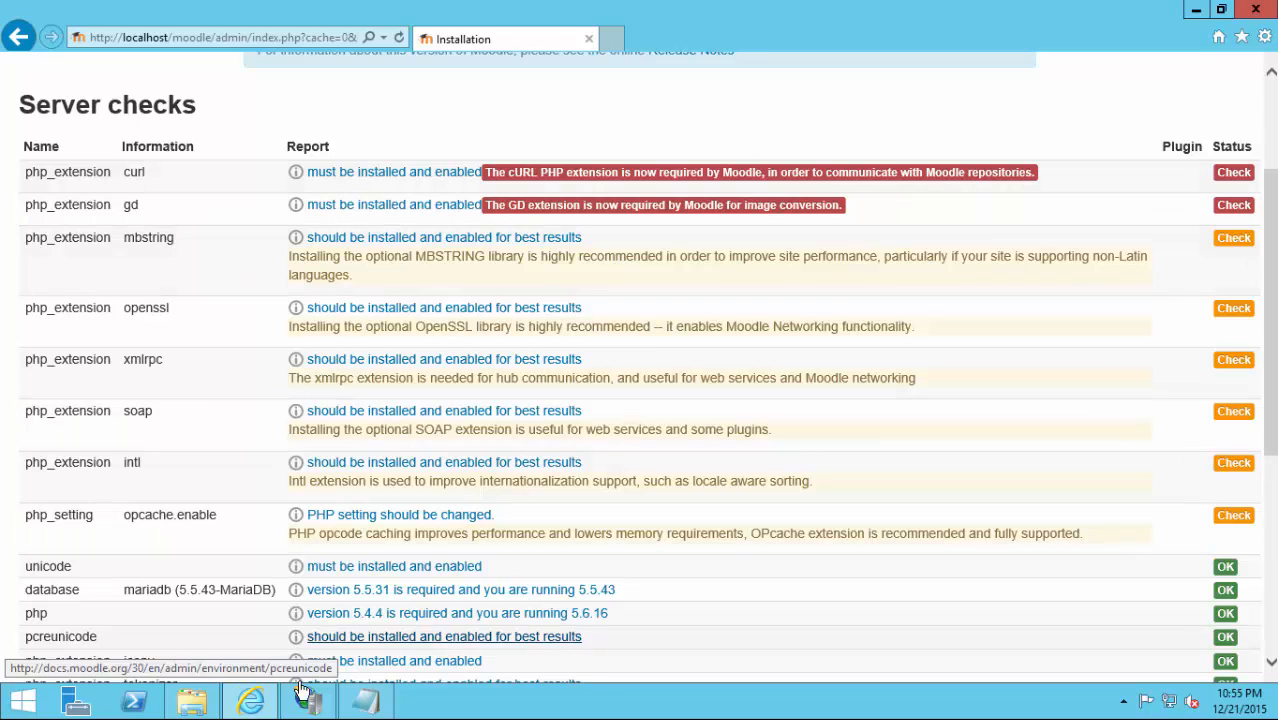
# Move the php.ini window aside and uncomment the php_curl and php_gd2 extension lines.
pyautogui.click(365, 700)
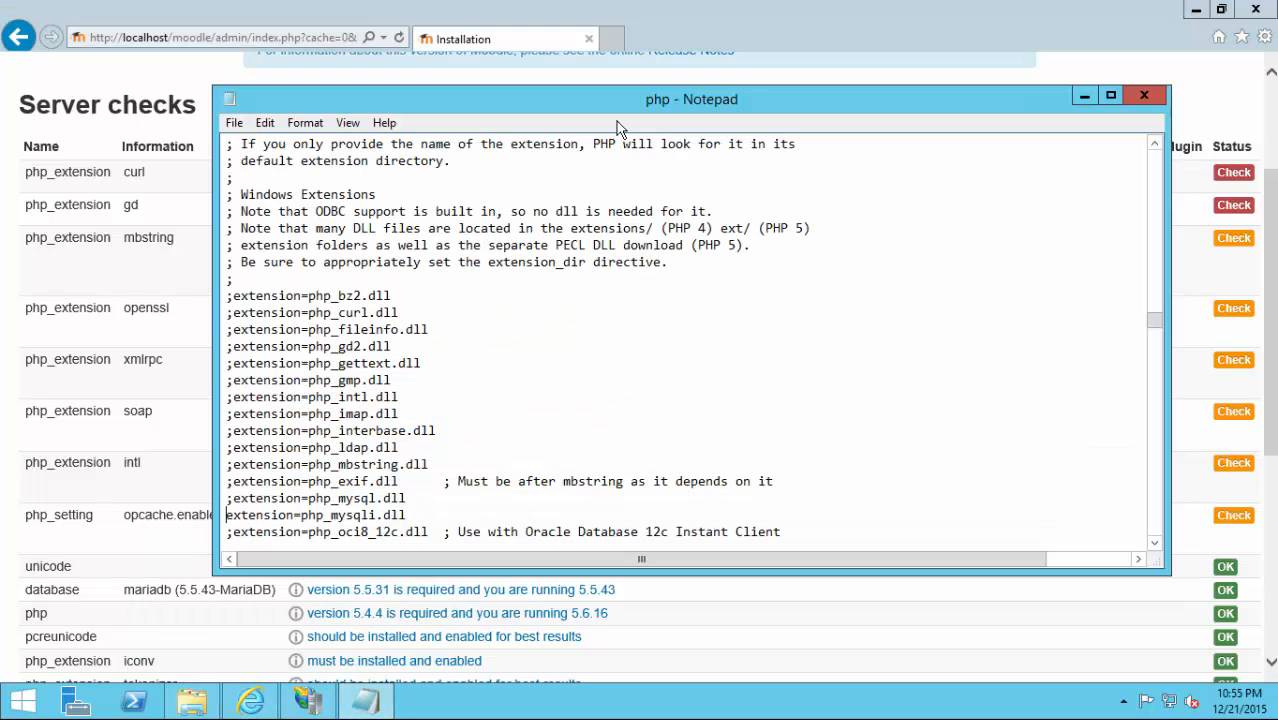
pyautogui.moveTo(346, 103); pyautogui.dragTo(623, 70)
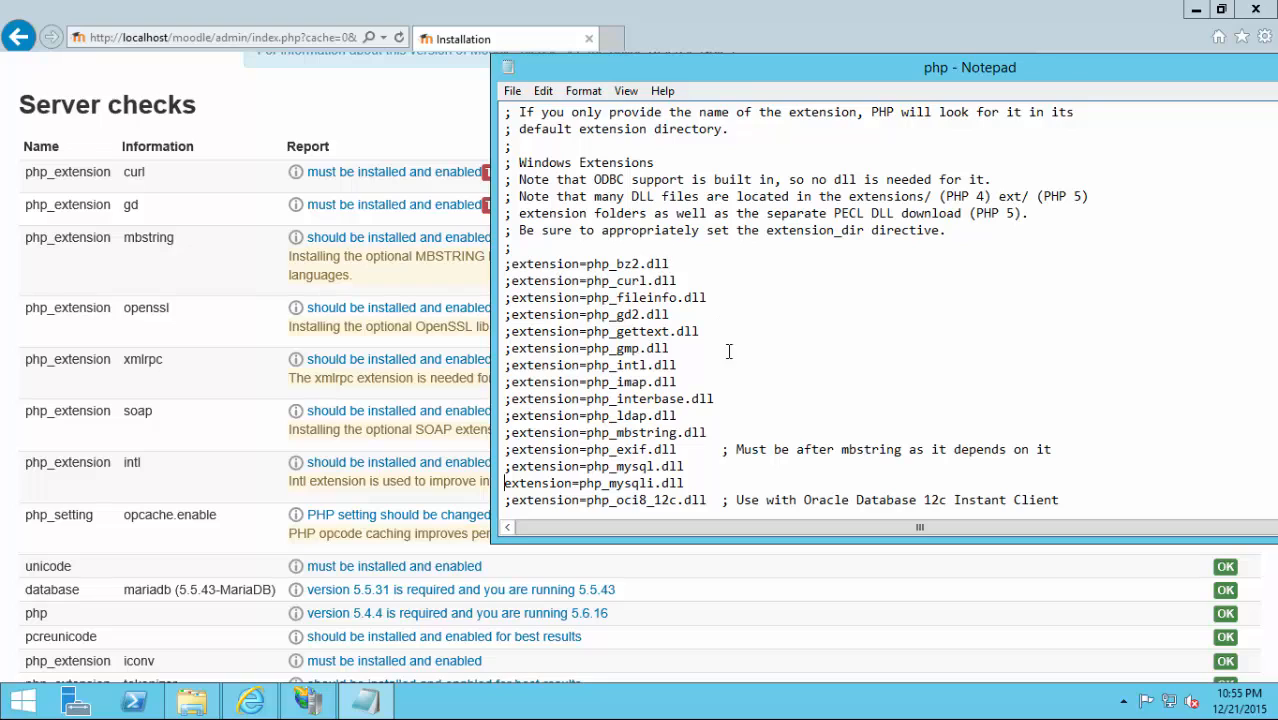
pyautogui.click(698, 280)
pyautogui.press('Delete')
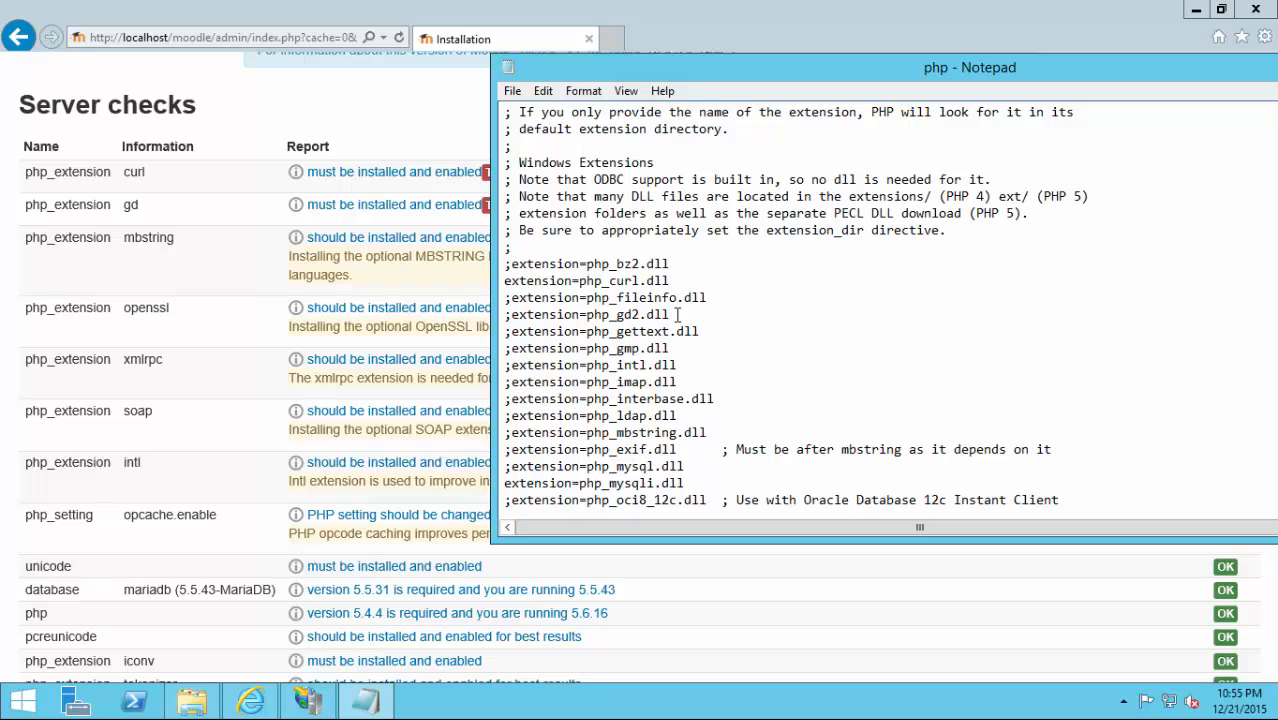
pyautogui.press('Delete')
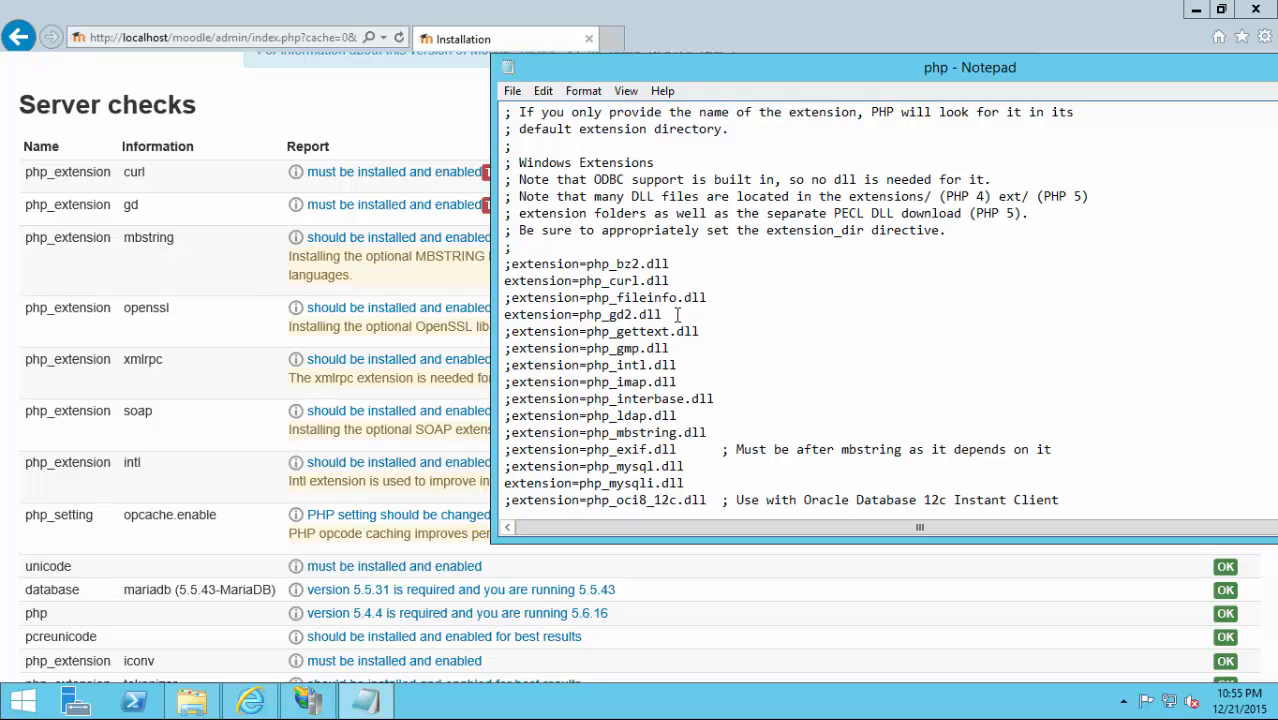
# Uncomment the php_openssl extension line.
pyautogui.click(755, 380)
pyautogui.scroll(-1, 755, 381)
pyautogui.scroll(-3, 755, 381)
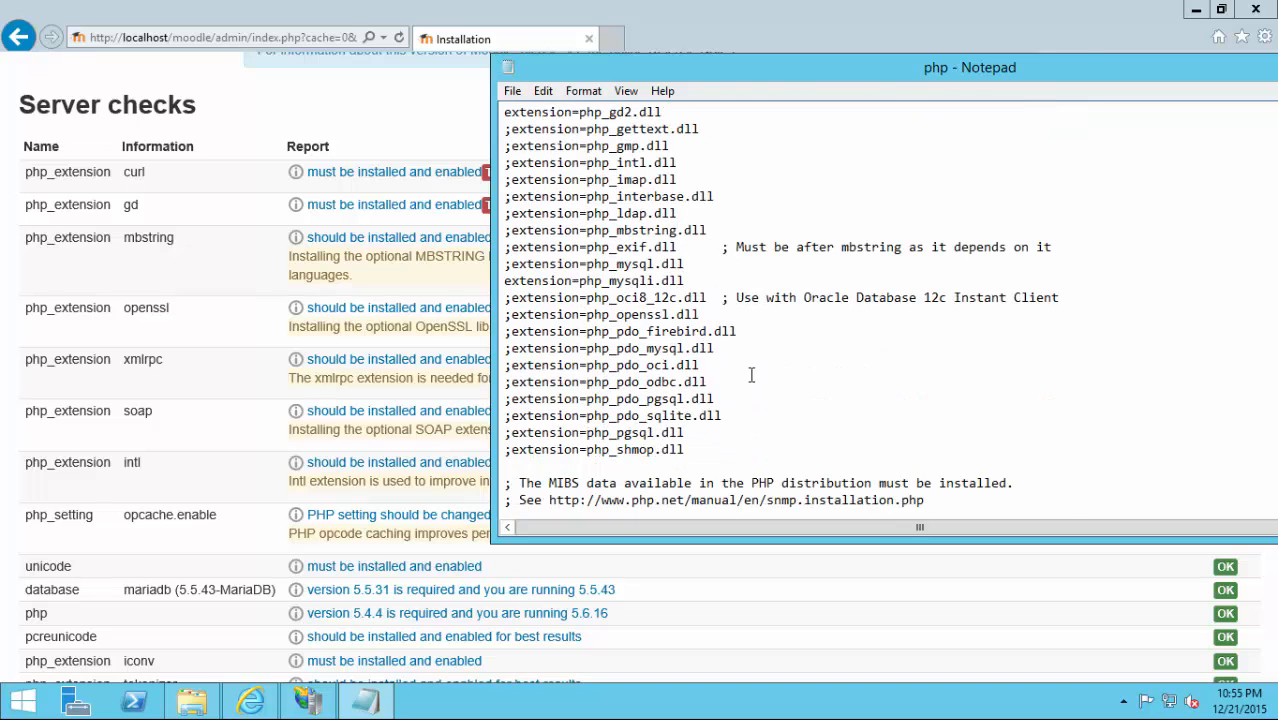
pyautogui.scroll(5, 755, 400)
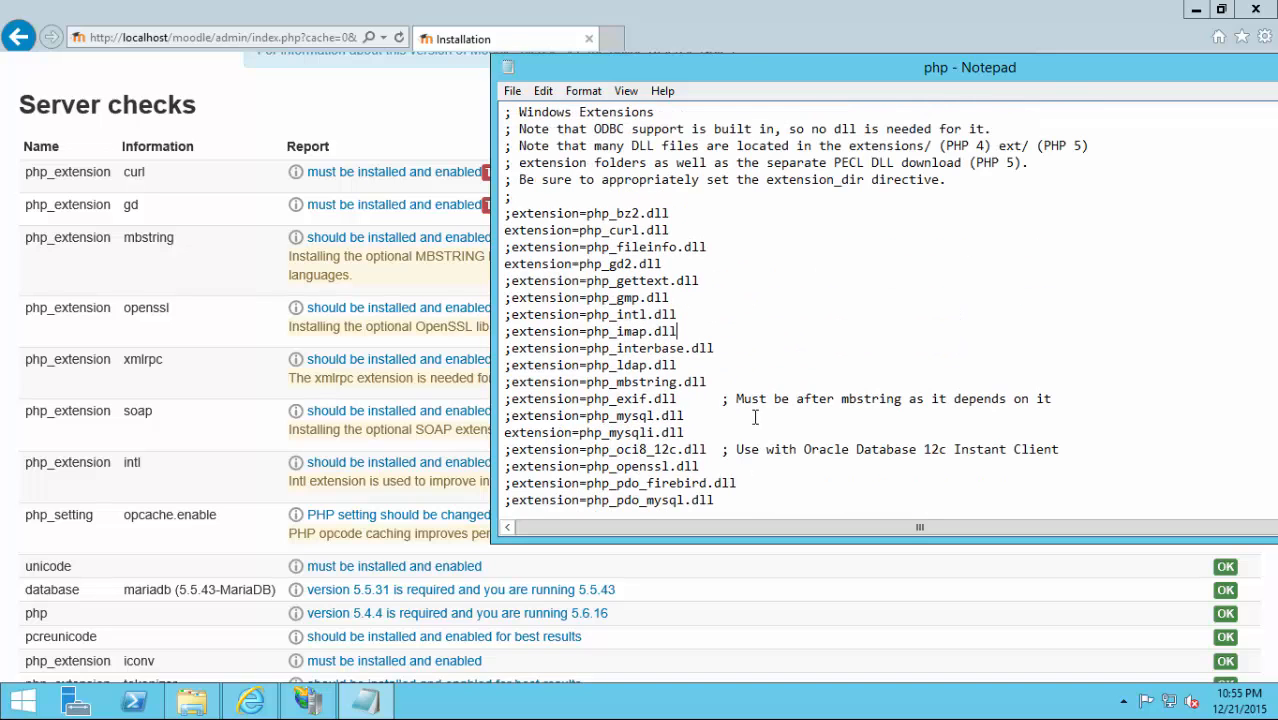
pyautogui.scroll(-4, 730, 364)
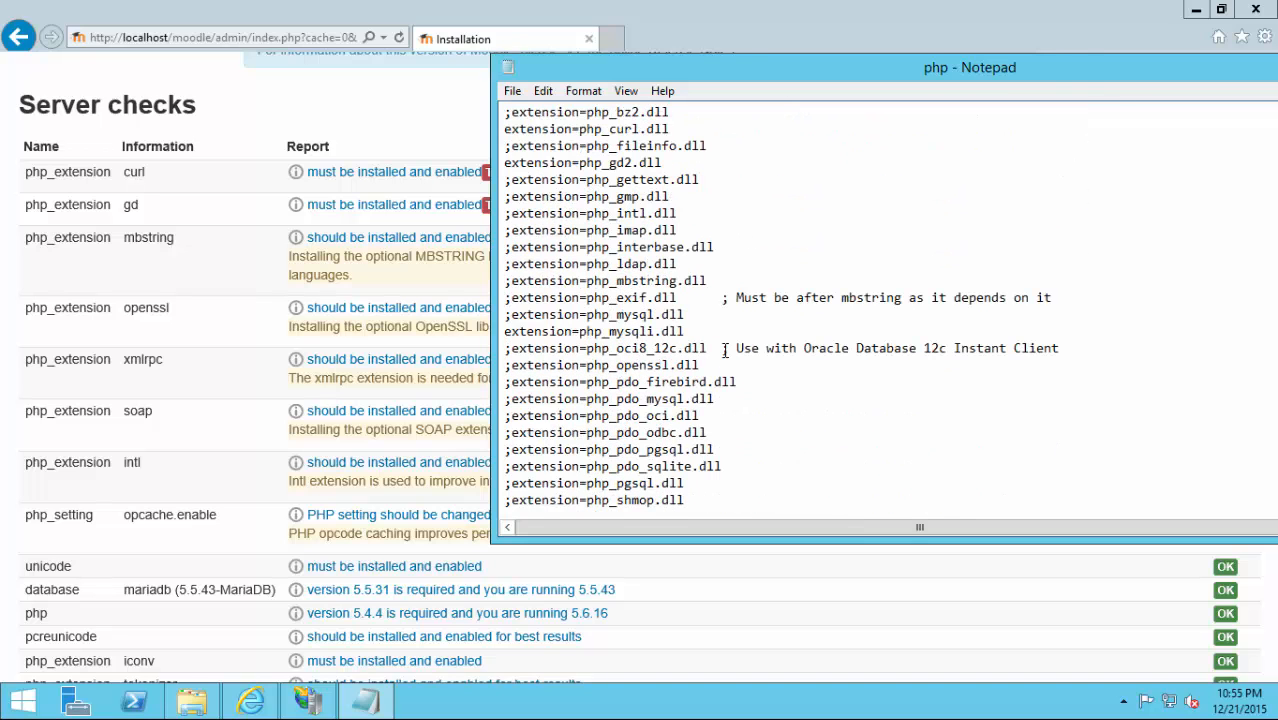
pyautogui.click(710, 364)
pyautogui.press('Home')
pyautogui.press('Delete')
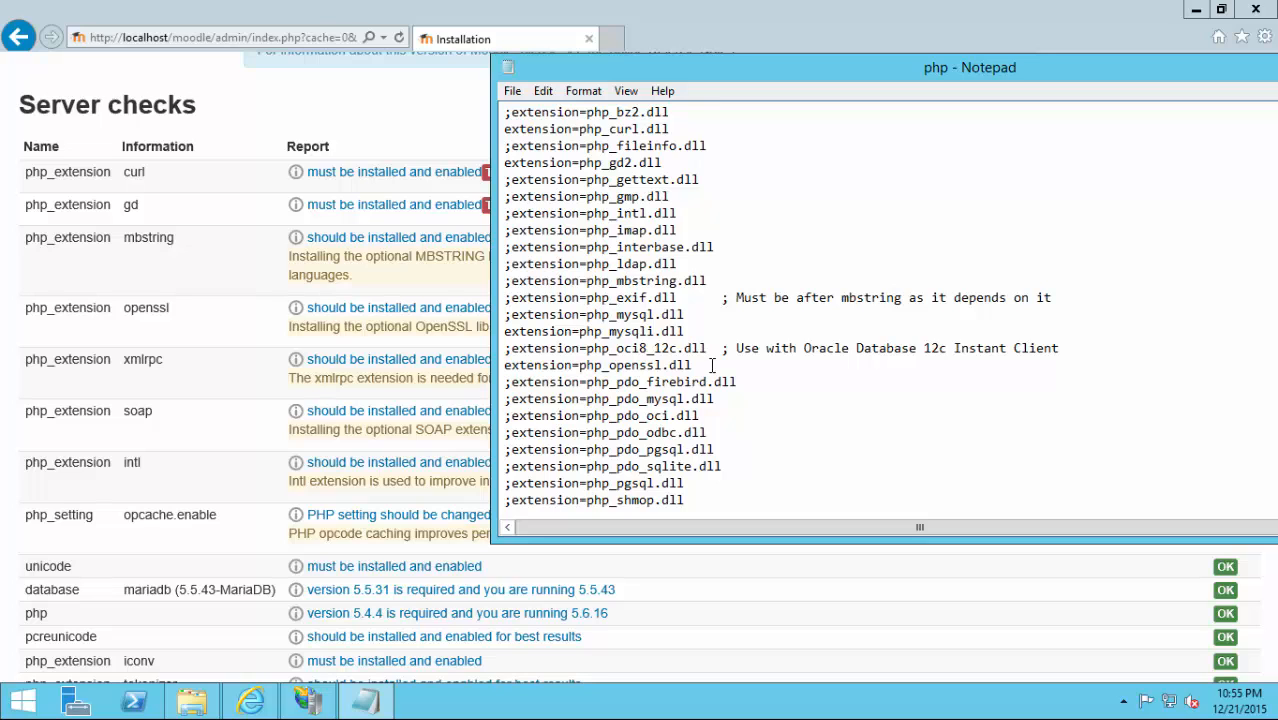
# Uncomment the php_xmlrpc, php_soap and php_intl extension lines.
pyautogui.scroll(-1, 683, 432)
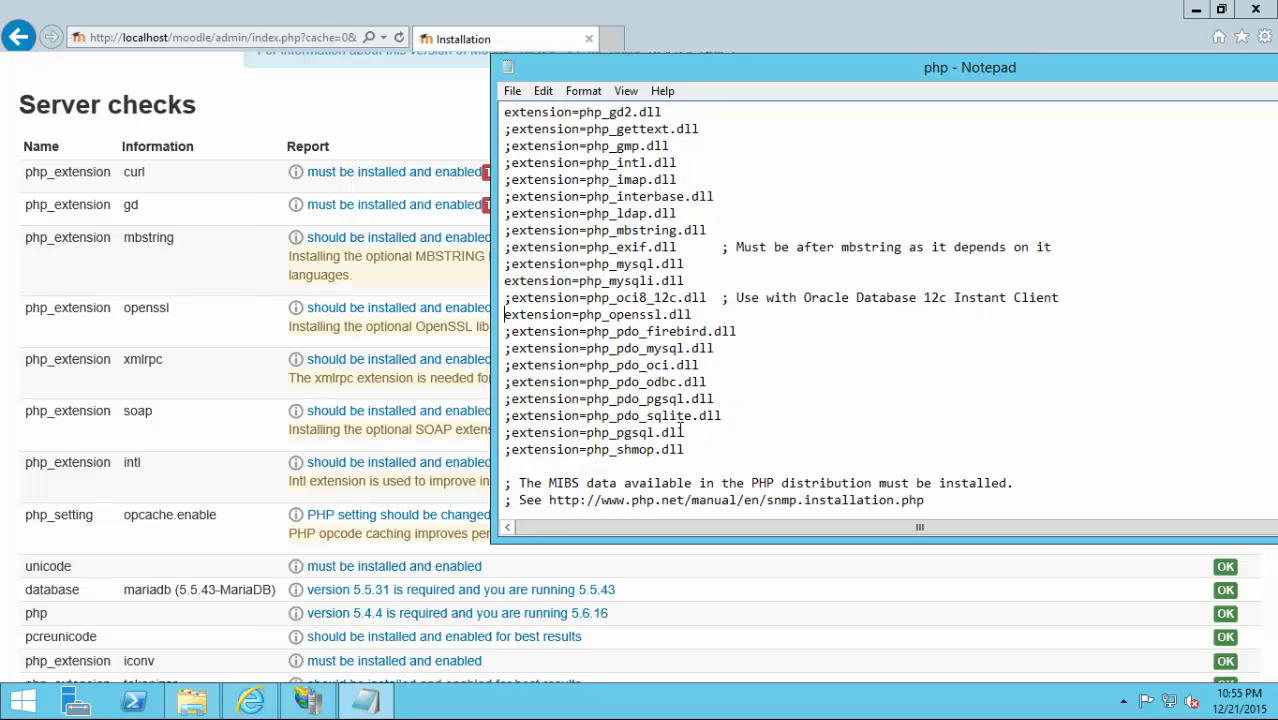
pyautogui.scroll(-4, 752, 428)
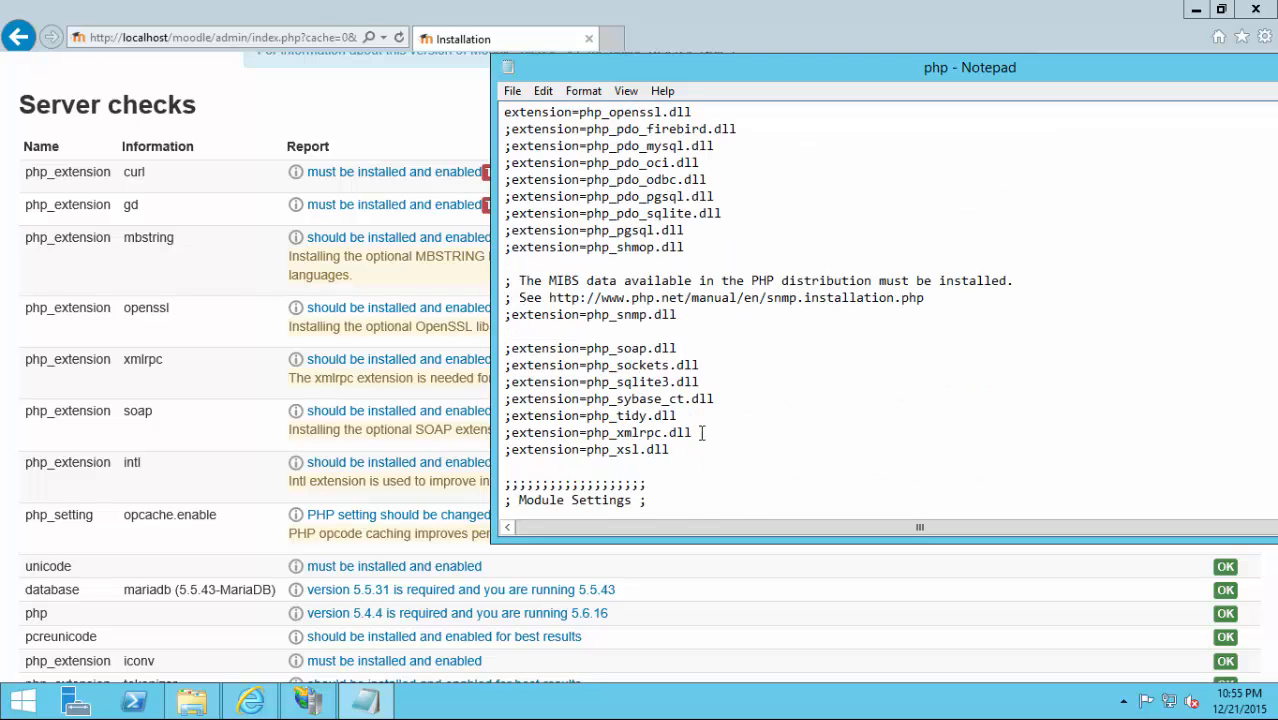
pyautogui.click(703, 417)
pyautogui.click(703, 430)
pyautogui.press('Home')
pyautogui.press('Delete')
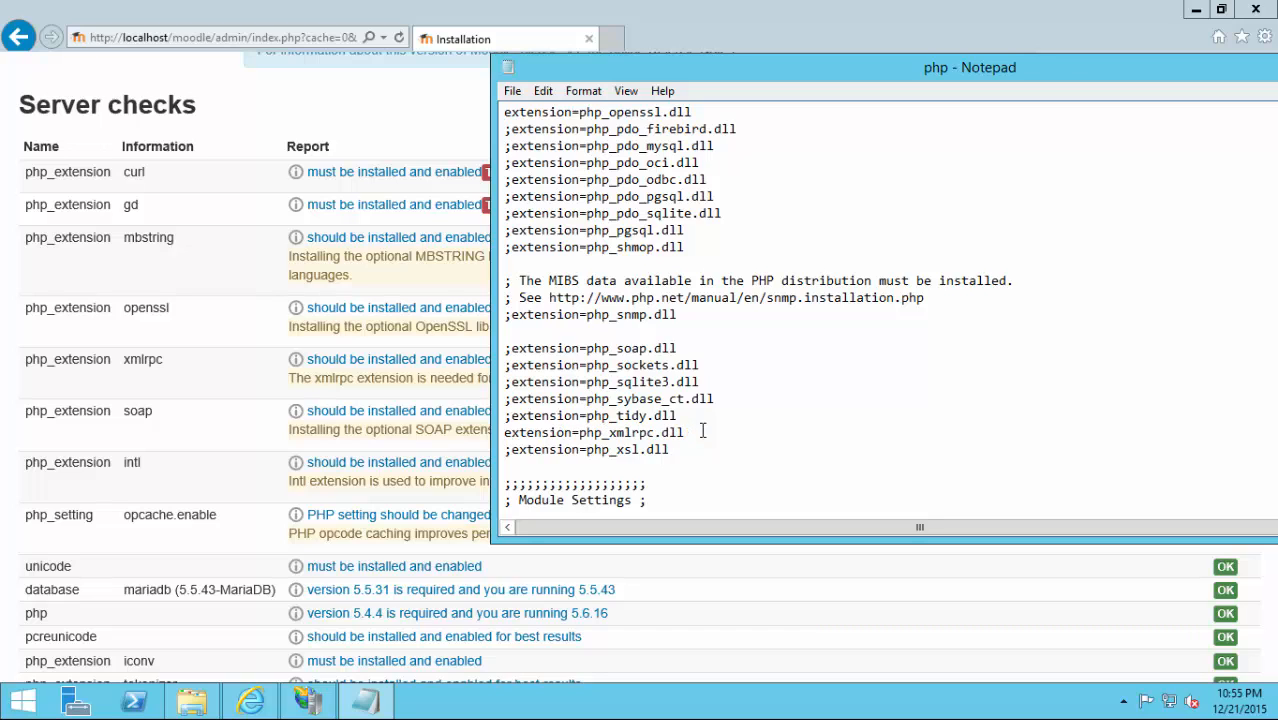
pyautogui.click(686, 350)
pyautogui.press('Delete')
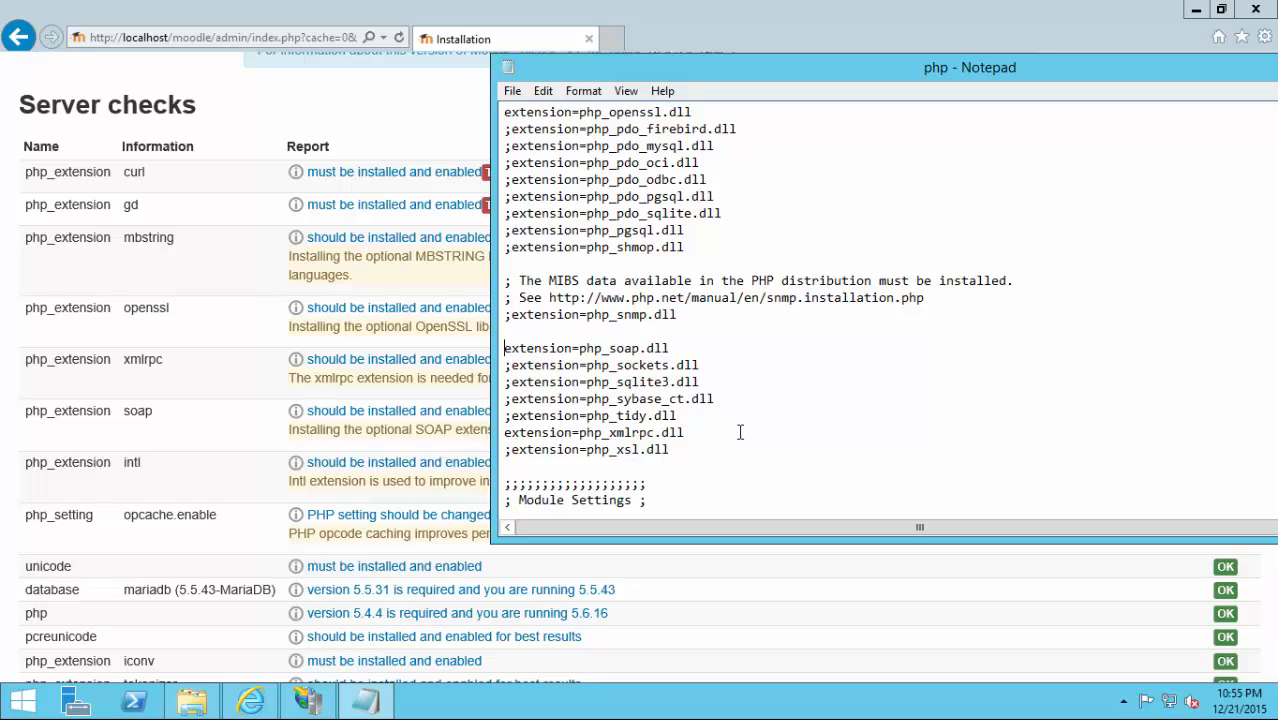
pyautogui.scroll(3, 740, 432)
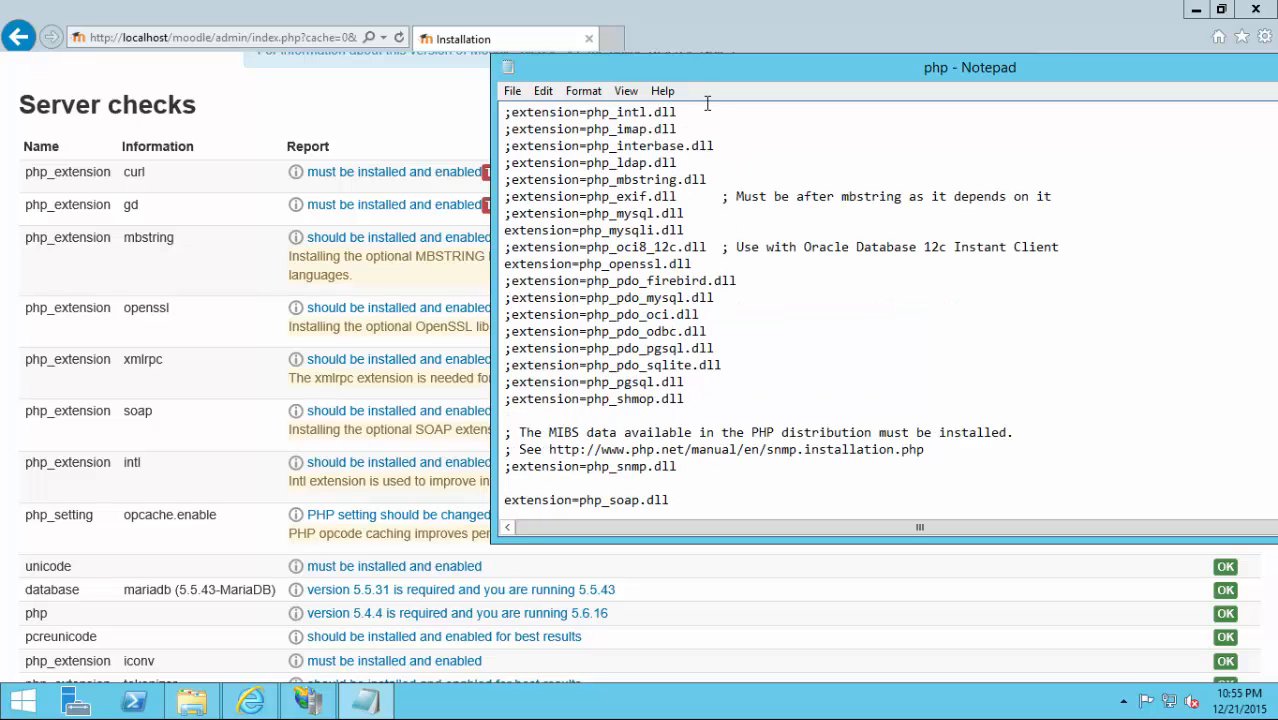
pyautogui.scroll(1, 707, 104)
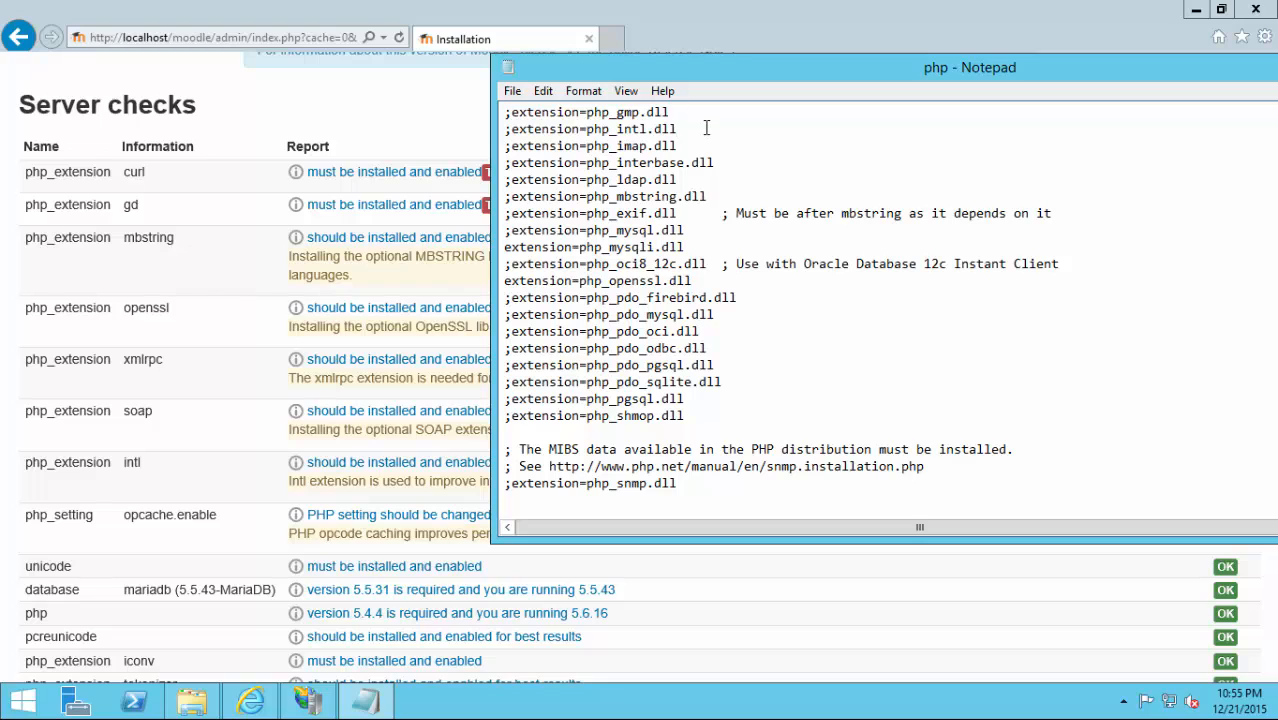
pyautogui.press('Delete')
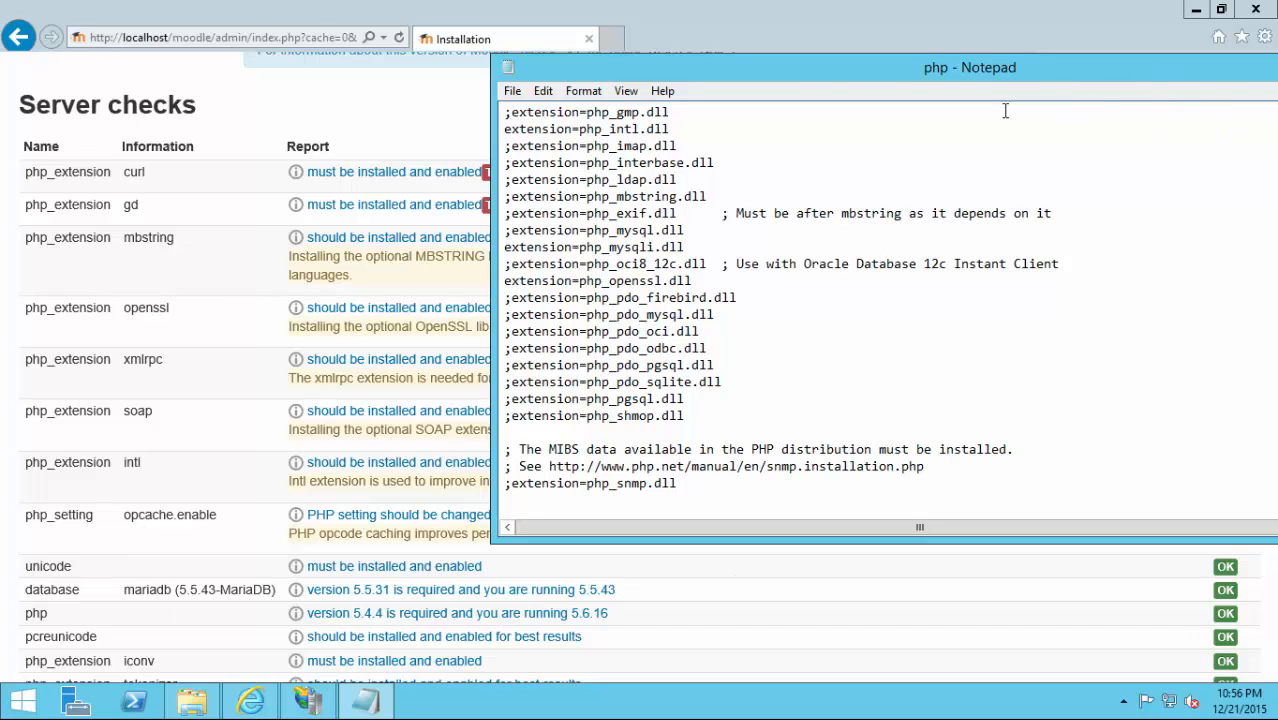
# Save the edited php.ini and reload the Moodle Server checks page, which still flags curl and gd.
pyautogui.moveTo(1003, 72); pyautogui.dragTo(955, 126)
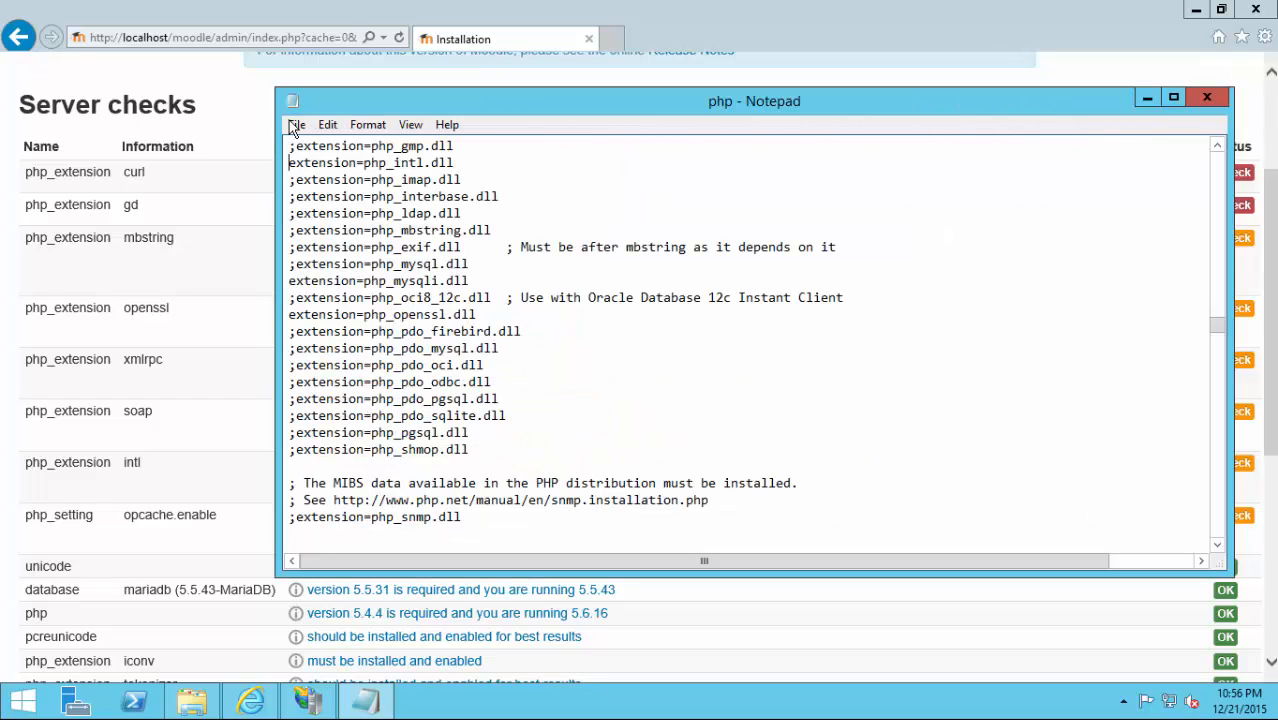
pyautogui.click(296, 127)
pyautogui.click(299, 186)
pyautogui.click(238, 297)
pyautogui.press('F5')
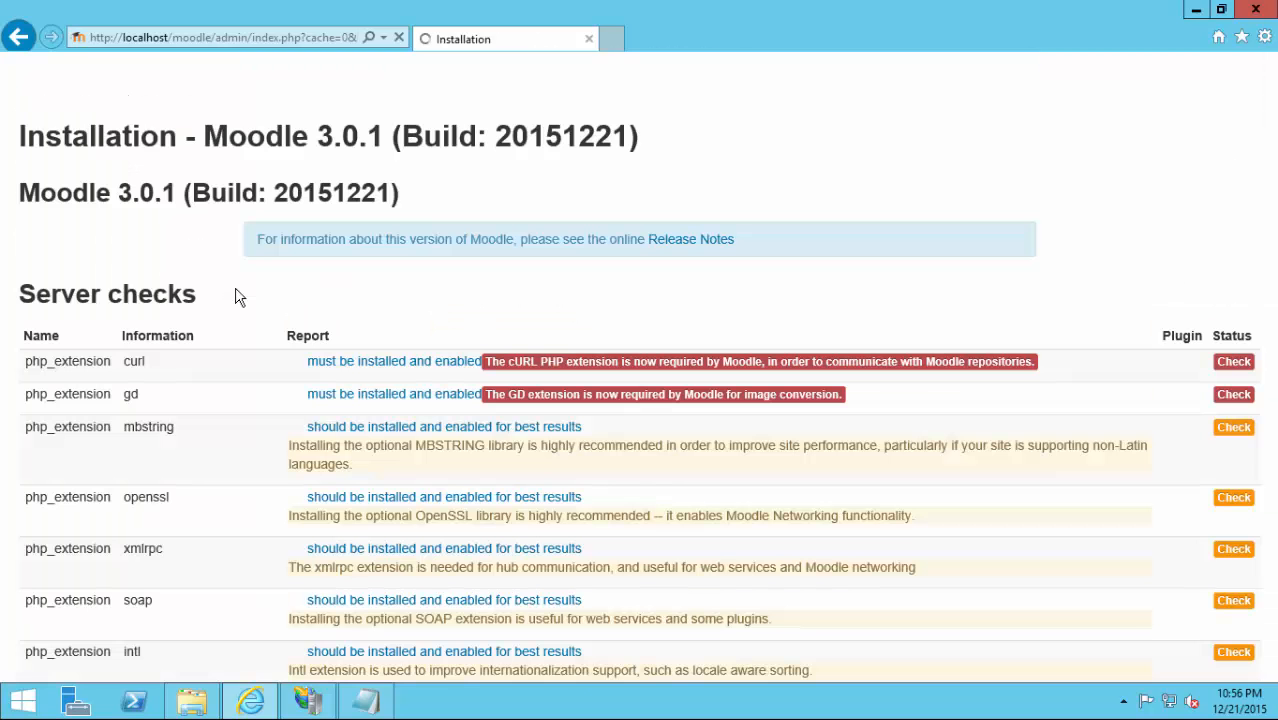
pyautogui.scroll(-2, 238, 297)
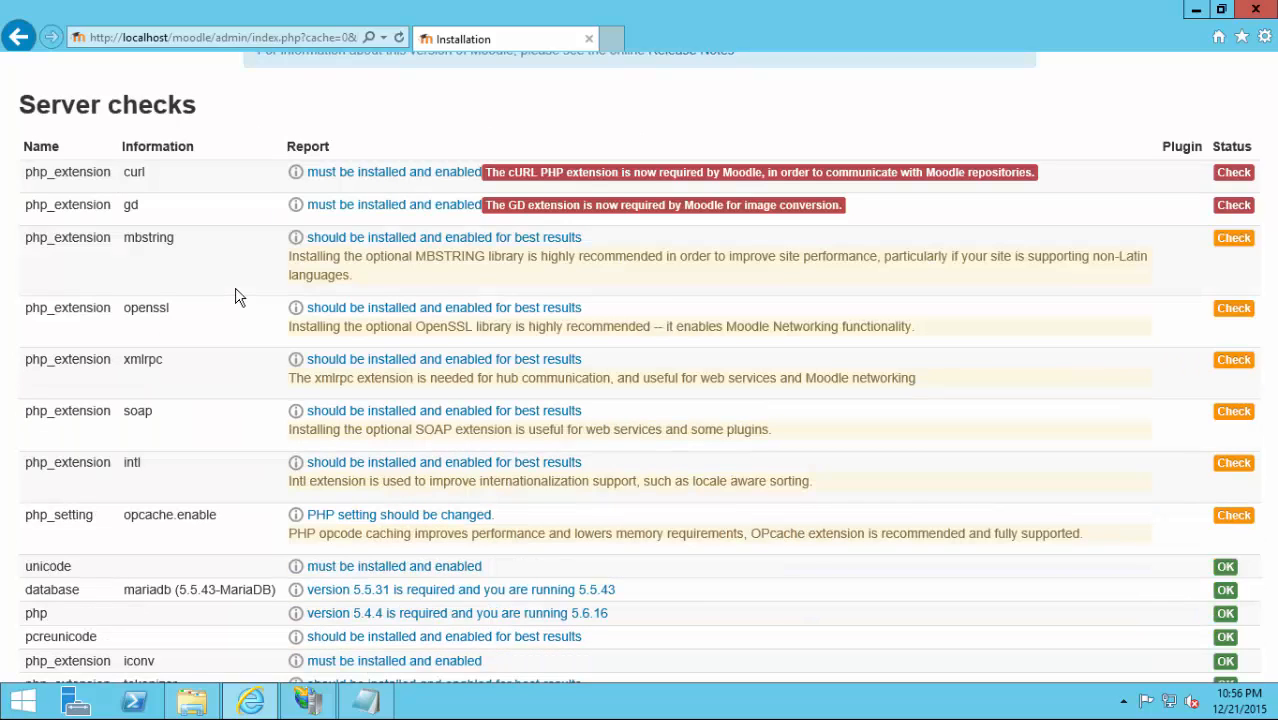
# Restart the web server from IIS Manager, then go back to the Moodle server checks page.
pyautogui.click(307, 700)
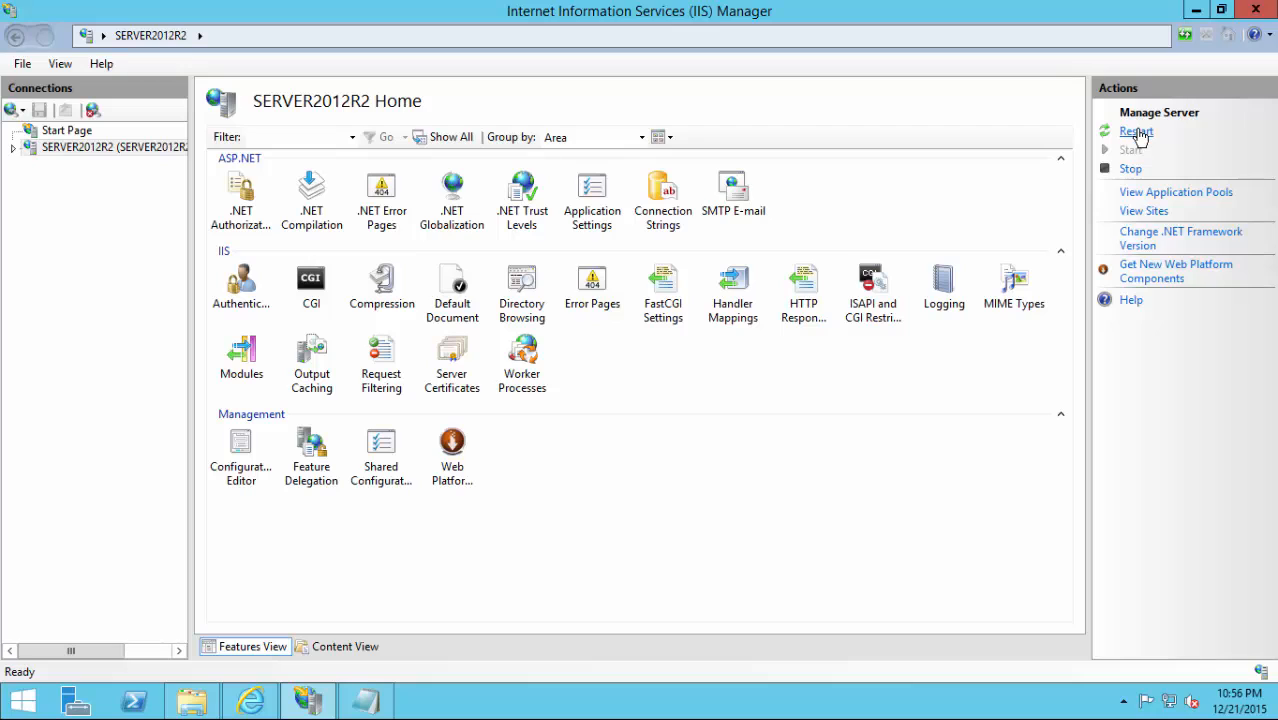
pyautogui.click(1136, 135)
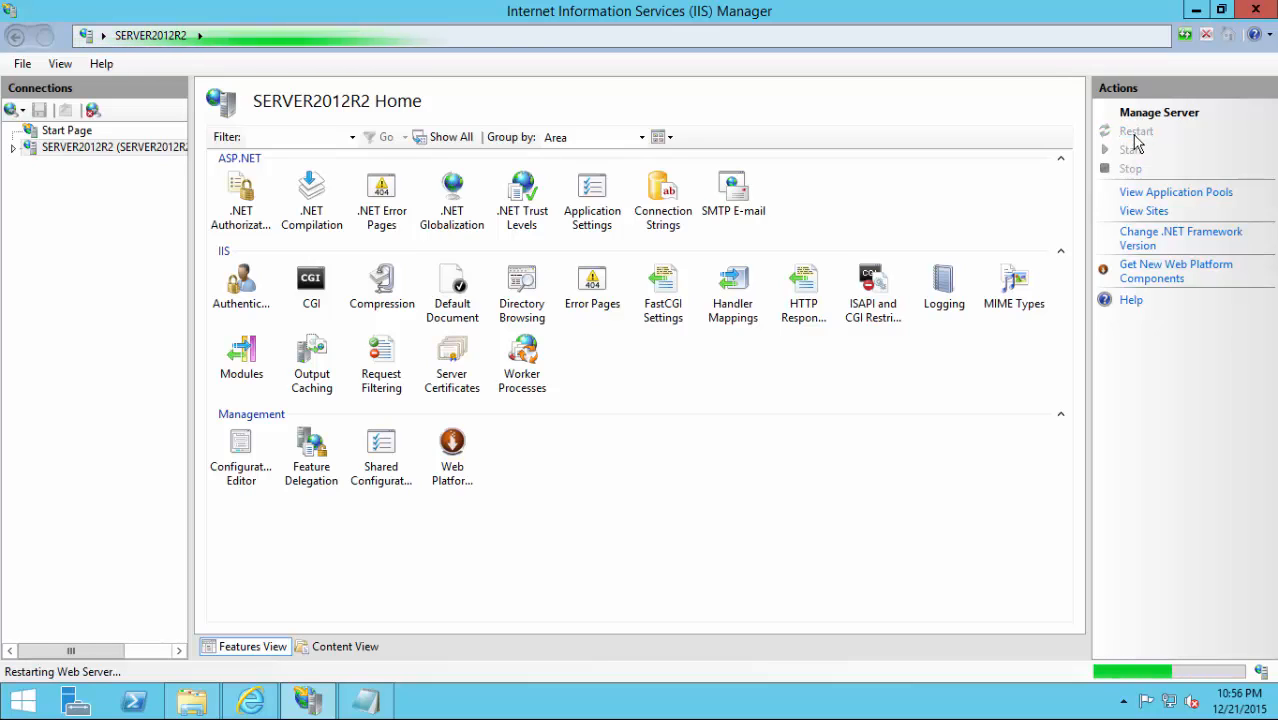
pyautogui.moveTo(322, 674)
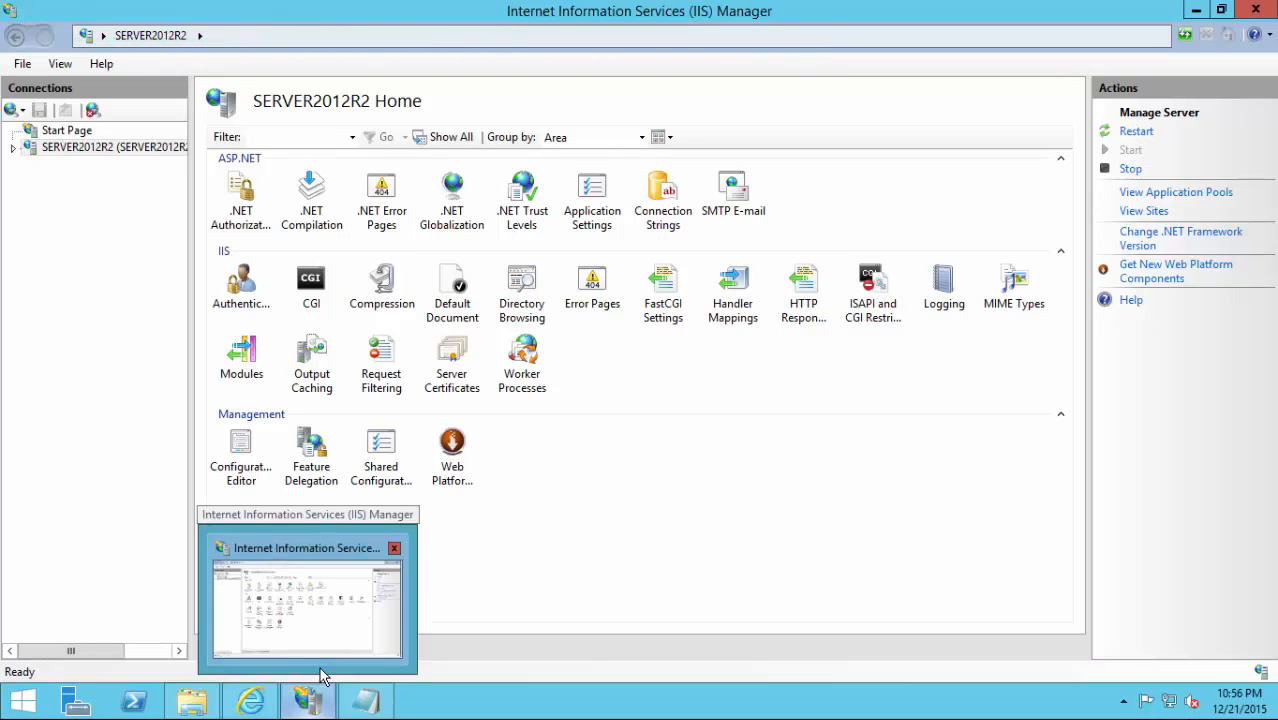
pyautogui.click(264, 705)
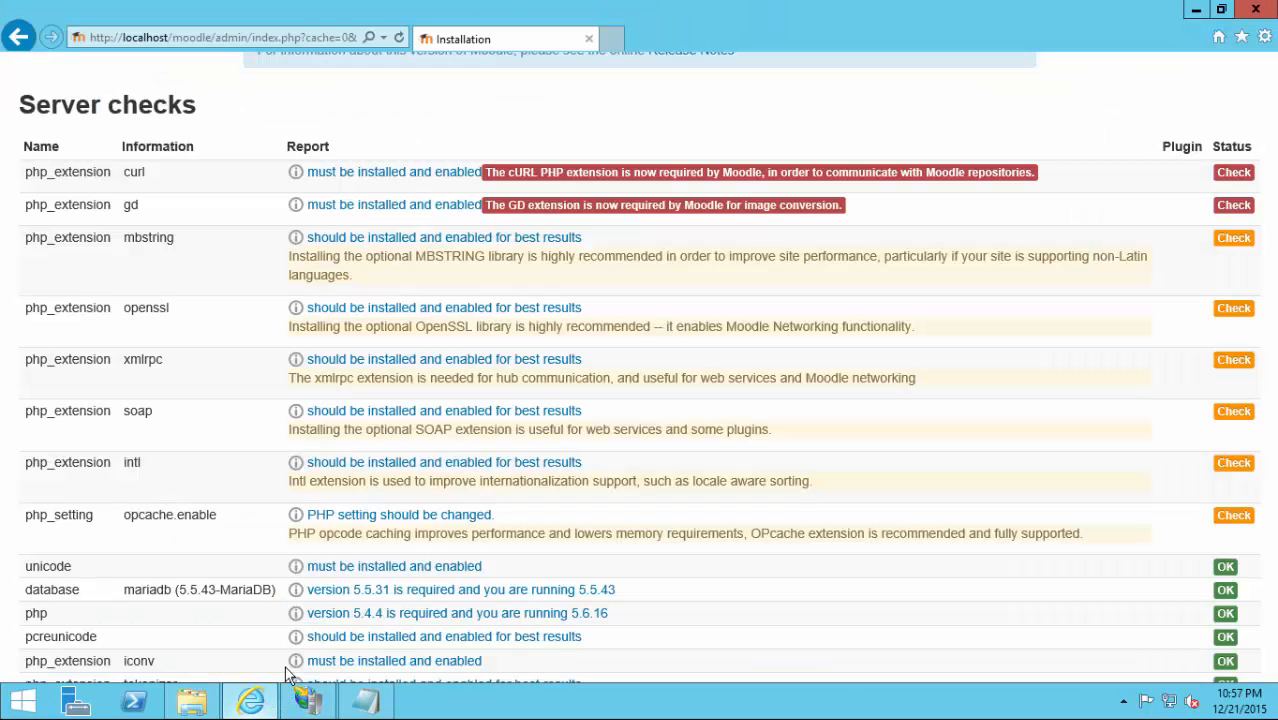
# Recheck the server requirements, leaving only mbstring and opcache.enable flagged, then return to php.ini.
pyautogui.click(463, 416)
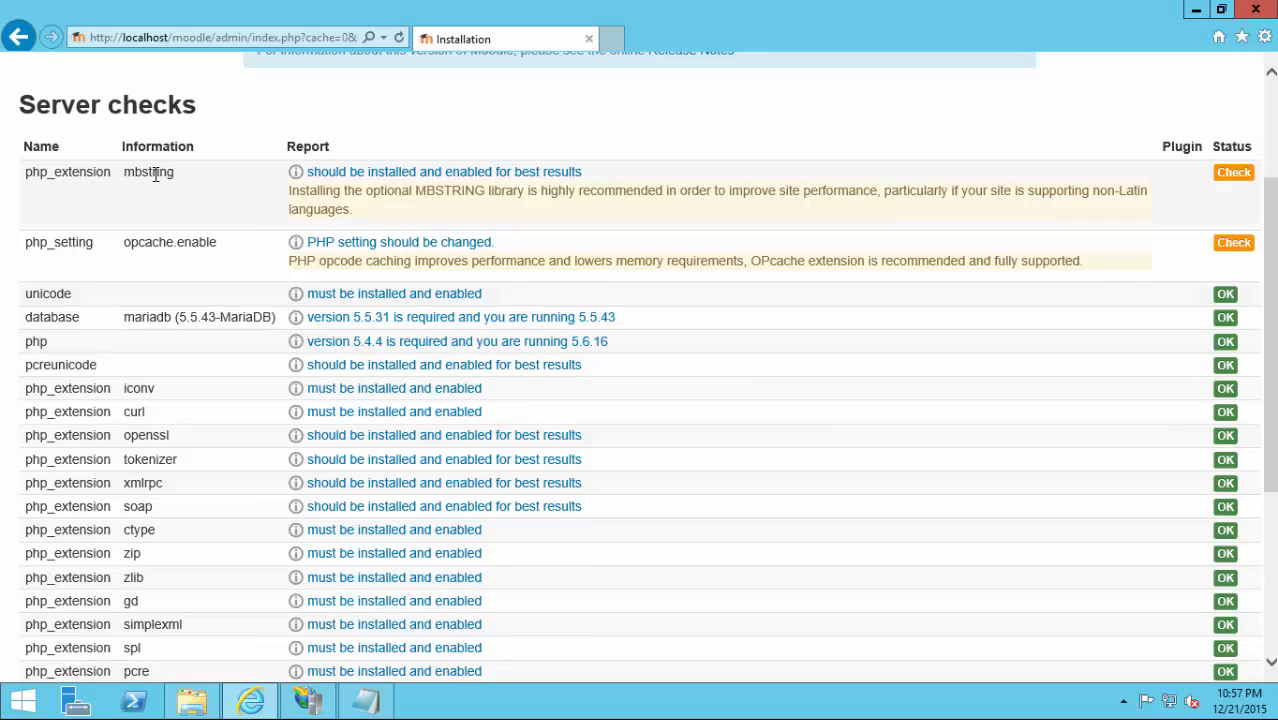
pyautogui.click(383, 707)
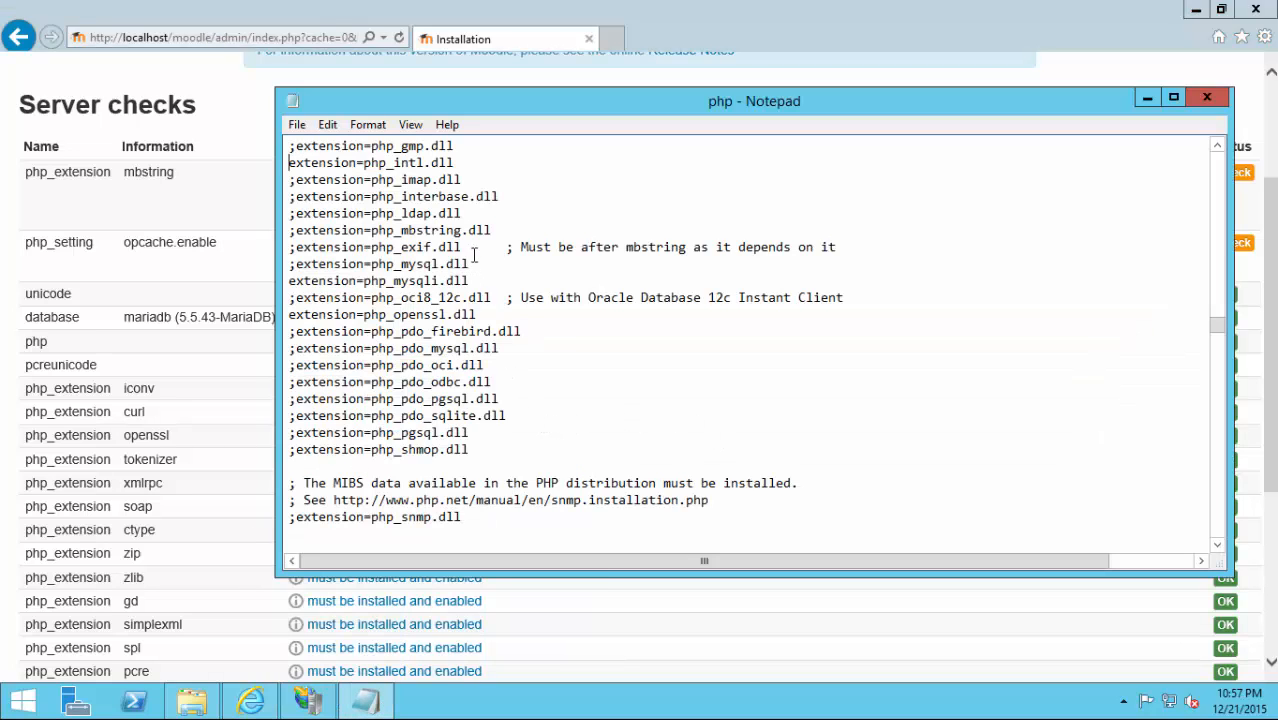
# Uncomment the extension=php_mbstring.dll line in php.ini.
pyautogui.click(515, 229)
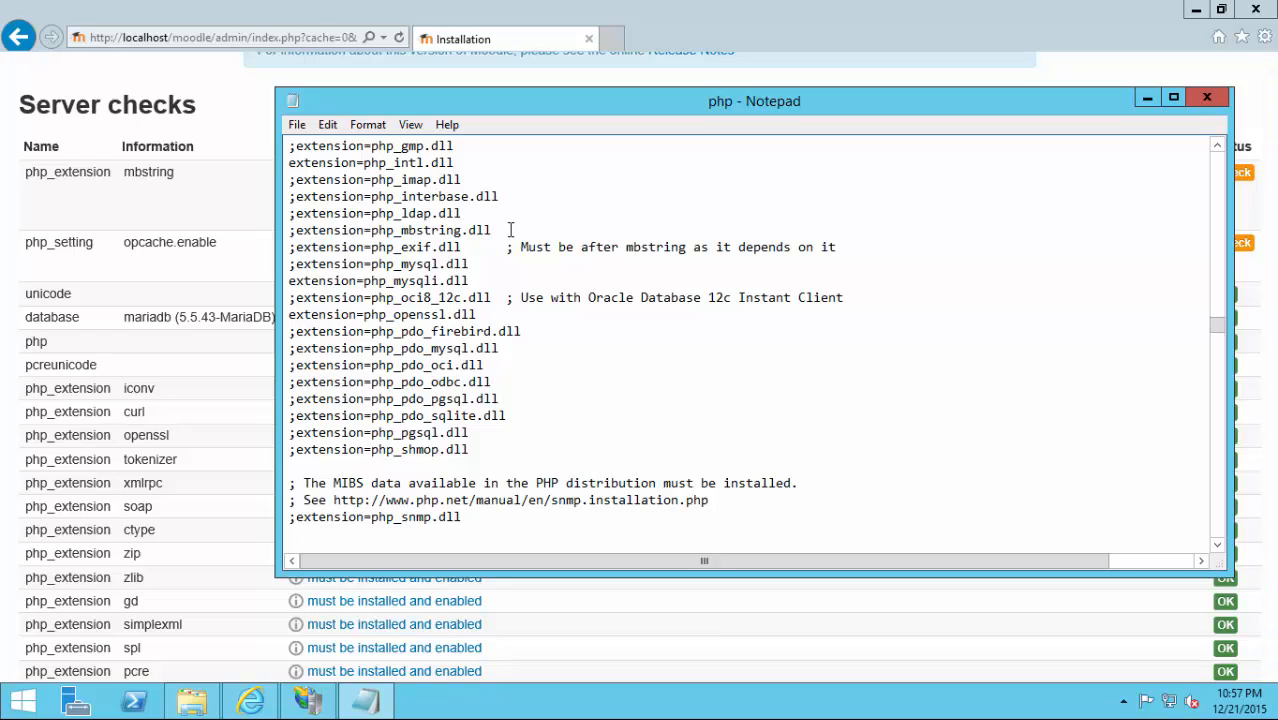
pyautogui.press('Home')
pyautogui.press('Delete')
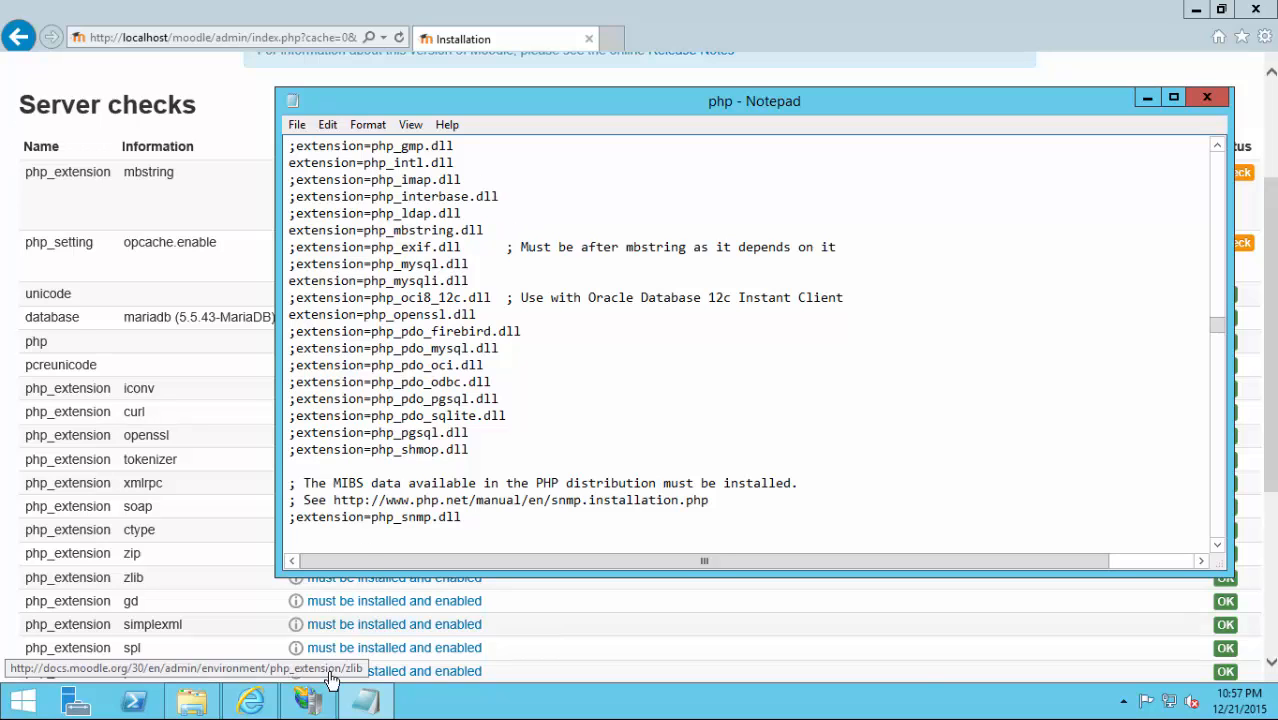
pyautogui.click(316, 702)
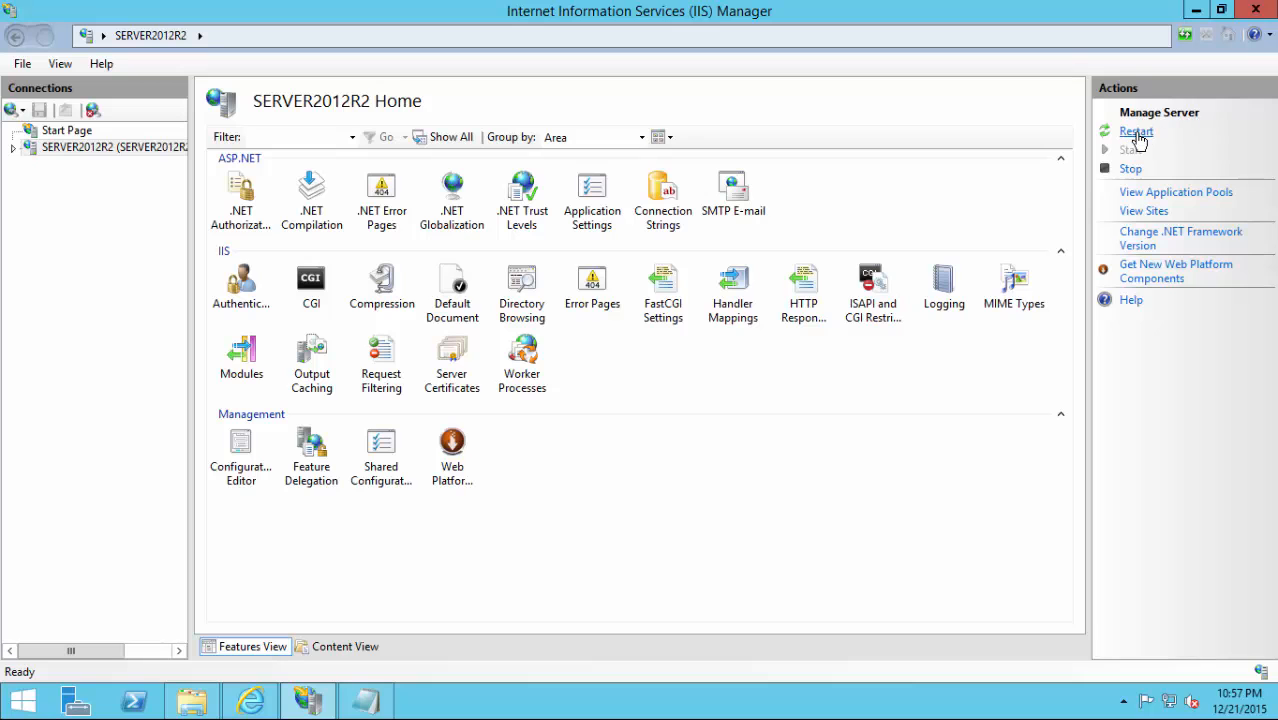
pyautogui.click(1136, 131)
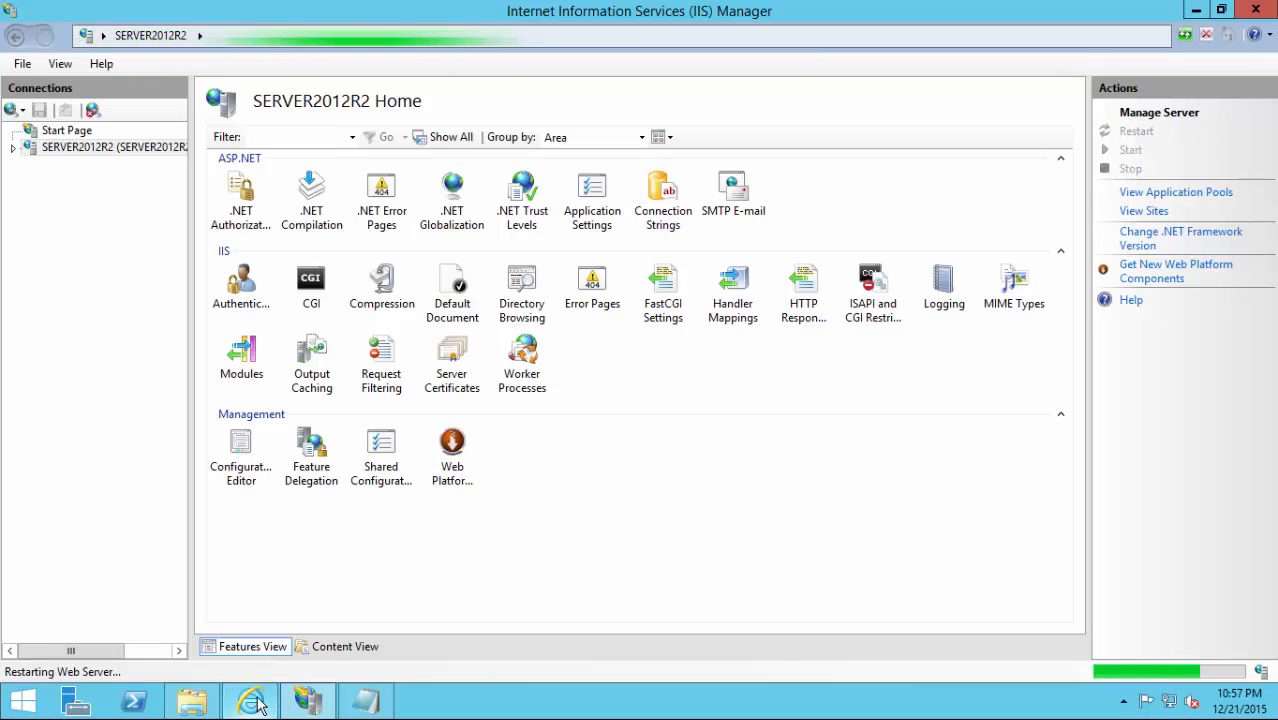
pyautogui.click(305, 700)
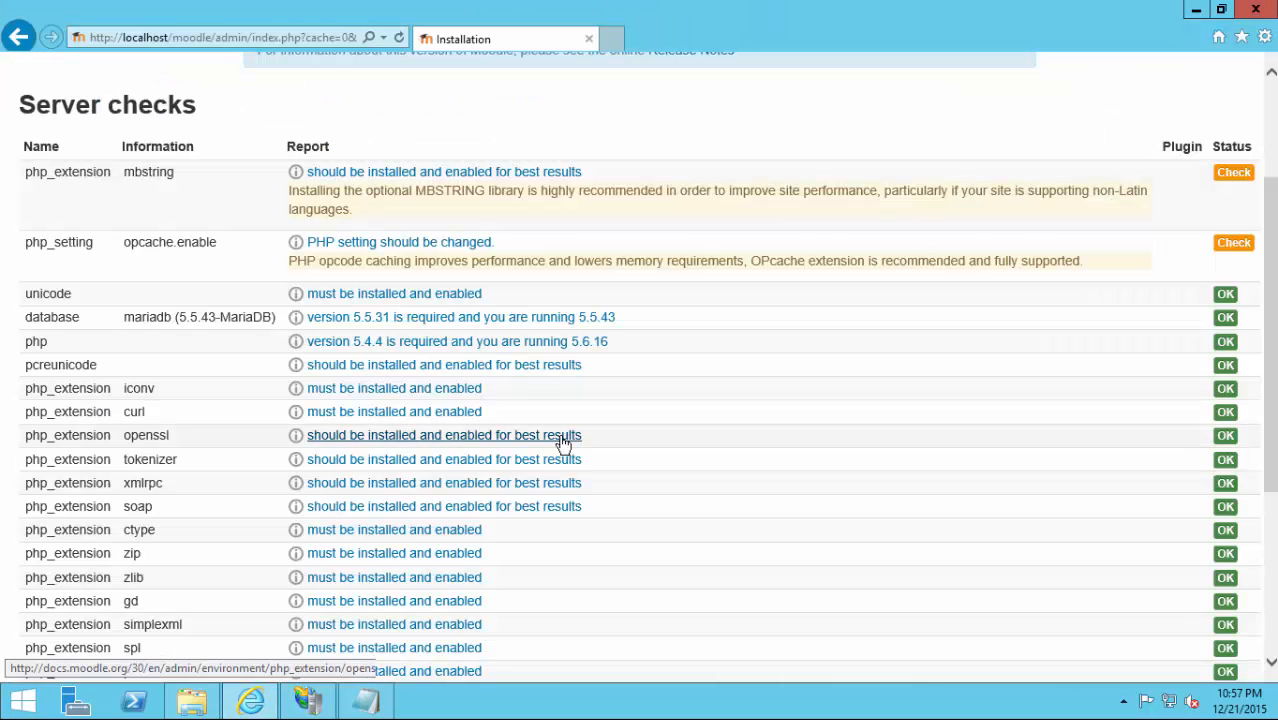
# Reload the server checks, continue once all requirements pass, and review the plugins all reporting Success.
pyautogui.press('F5')
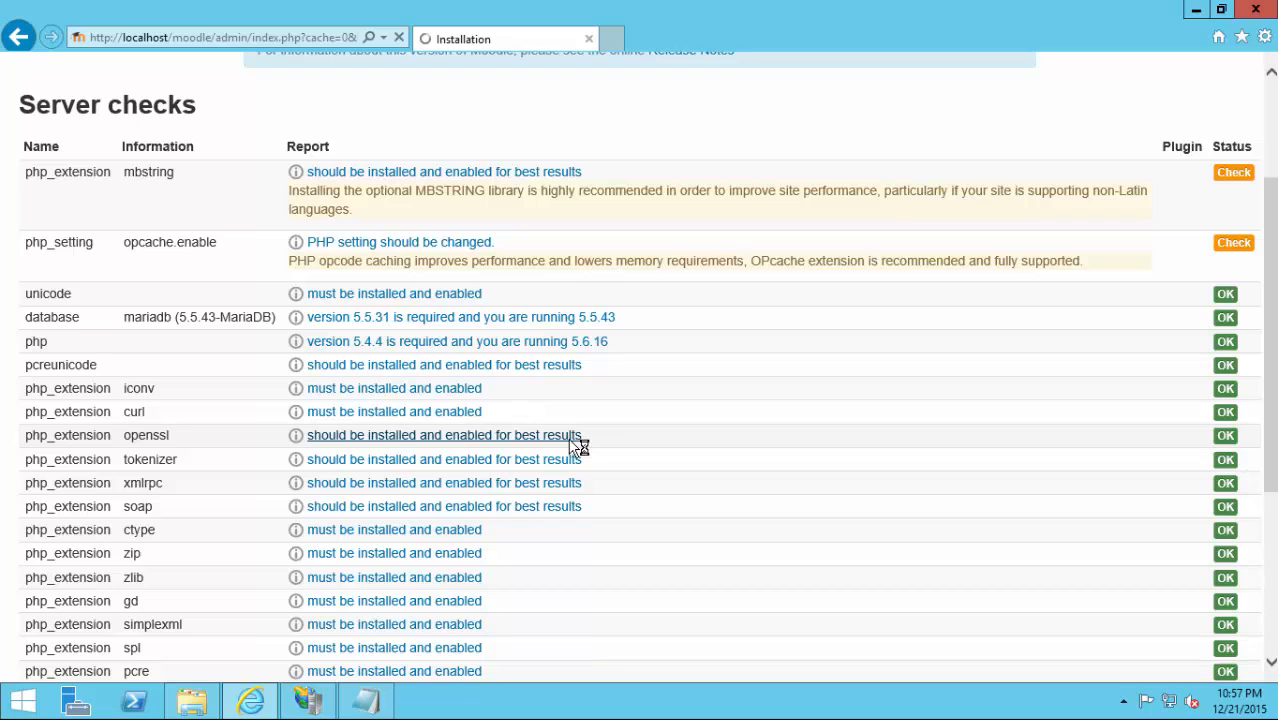
pyautogui.scroll(-6, 585, 400)
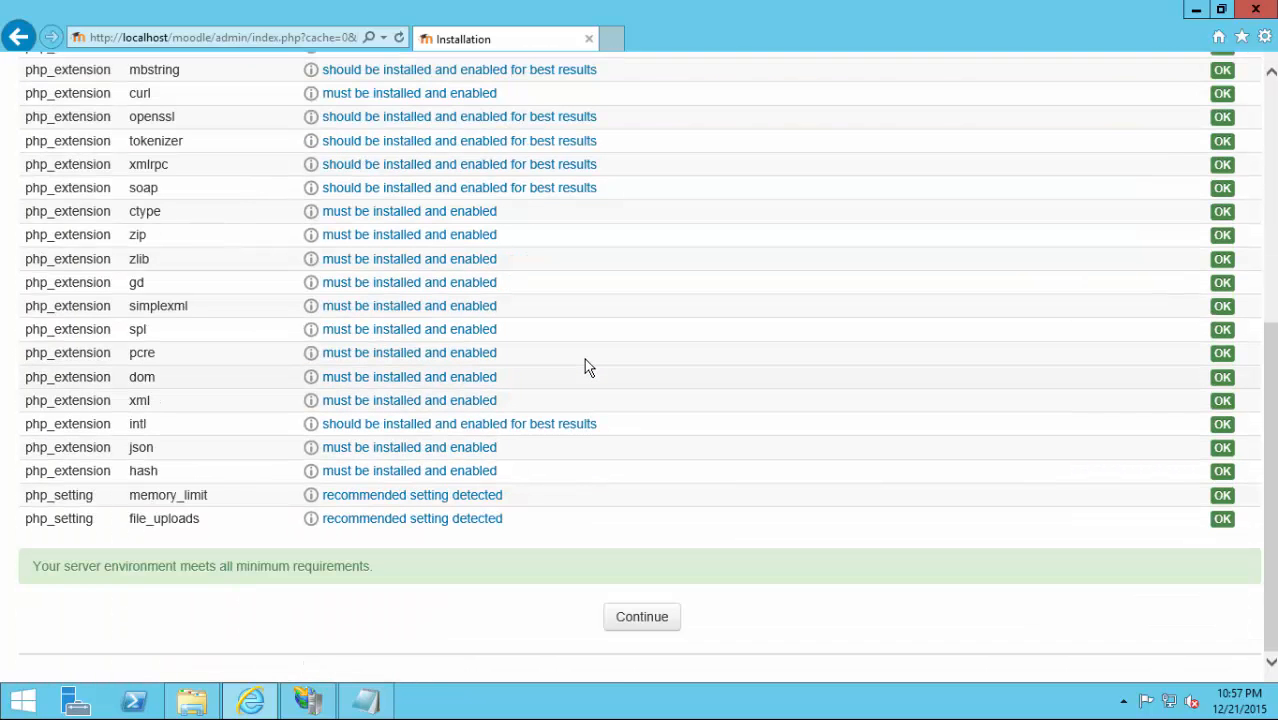
pyautogui.click(622, 617)
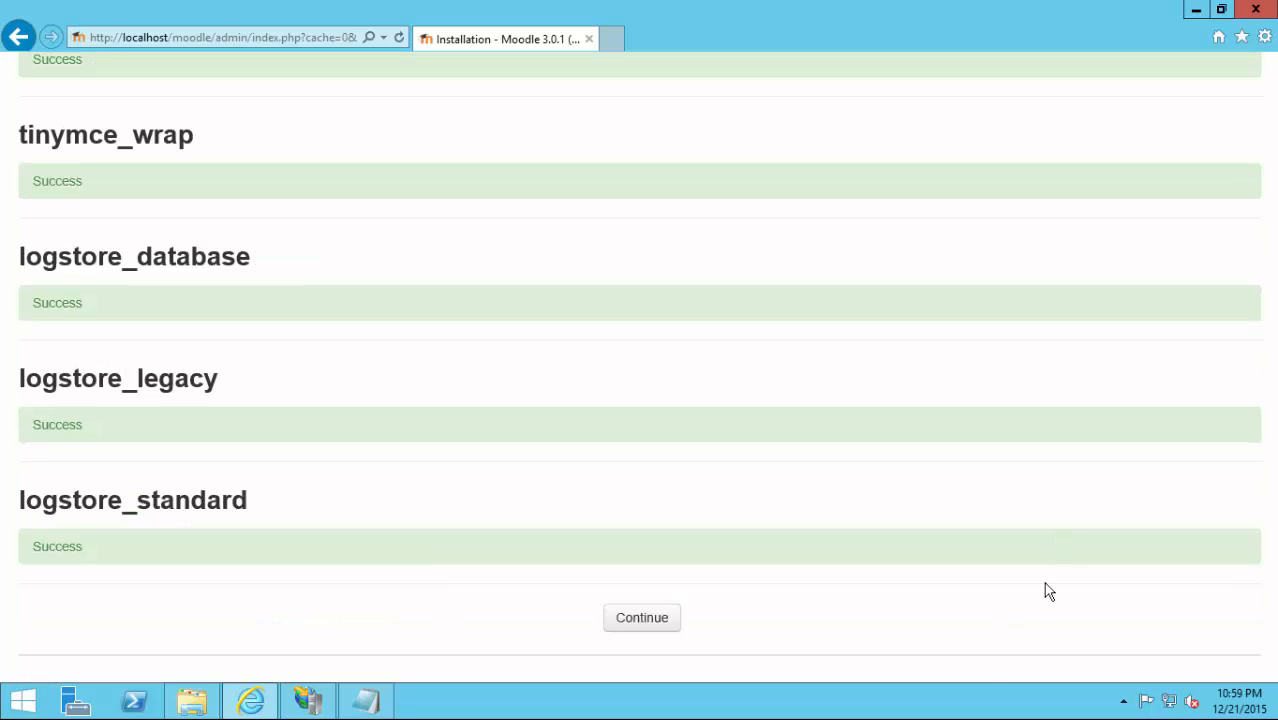
pyautogui.scroll(5, 1180, 575)
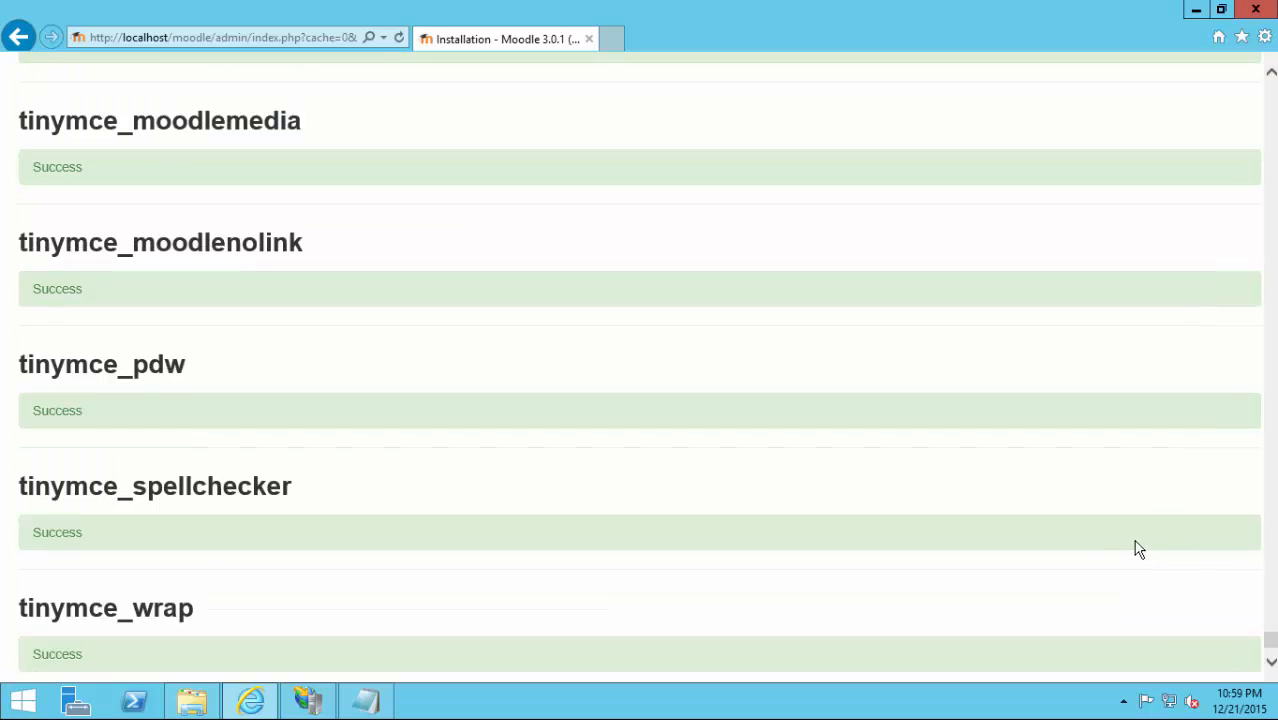
pyautogui.moveTo(1273, 638); pyautogui.dragTo(1243, 706)
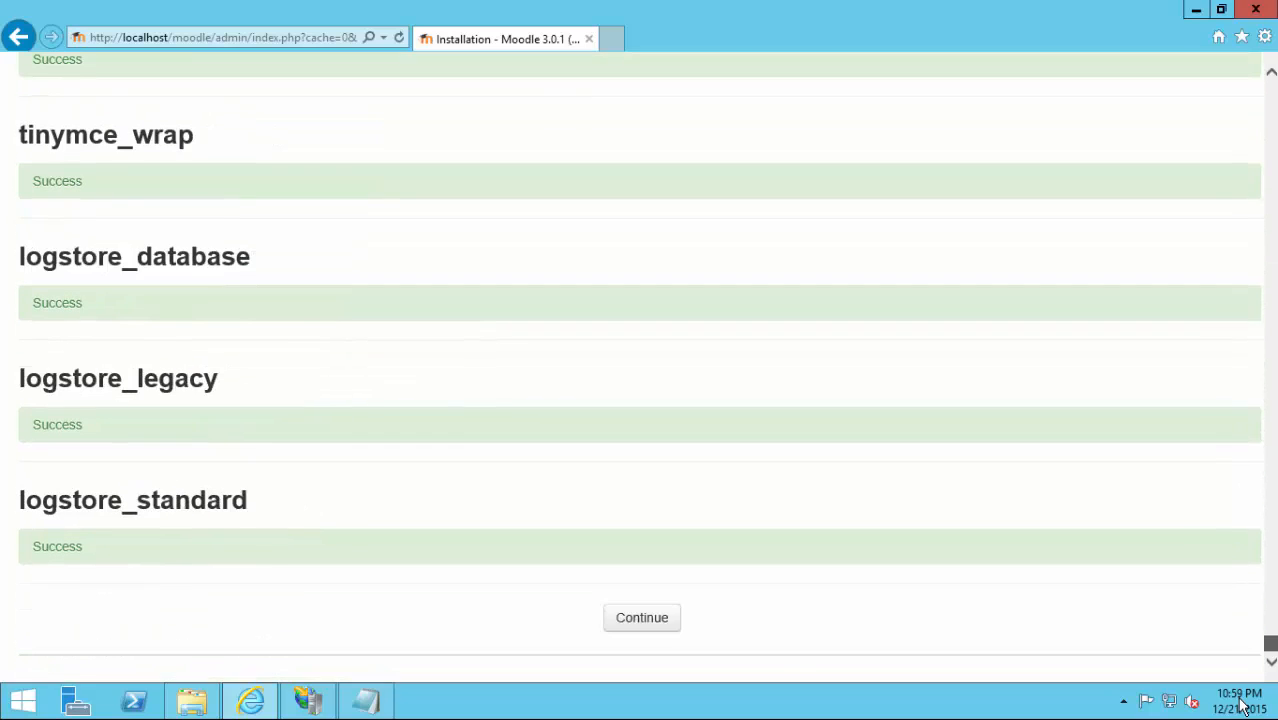
# Continue past the plugin installation, enter the administrator's new password and submit the profile.
pyautogui.click(636, 622)
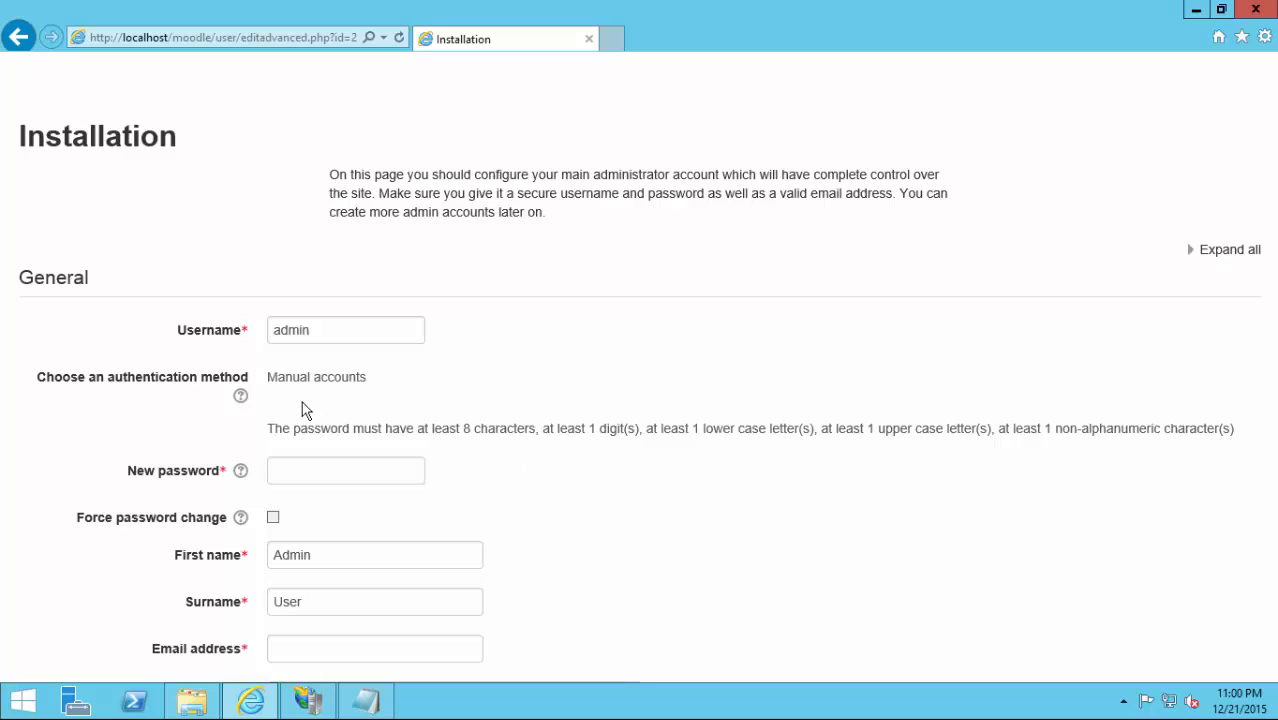
pyautogui.click(312, 484)
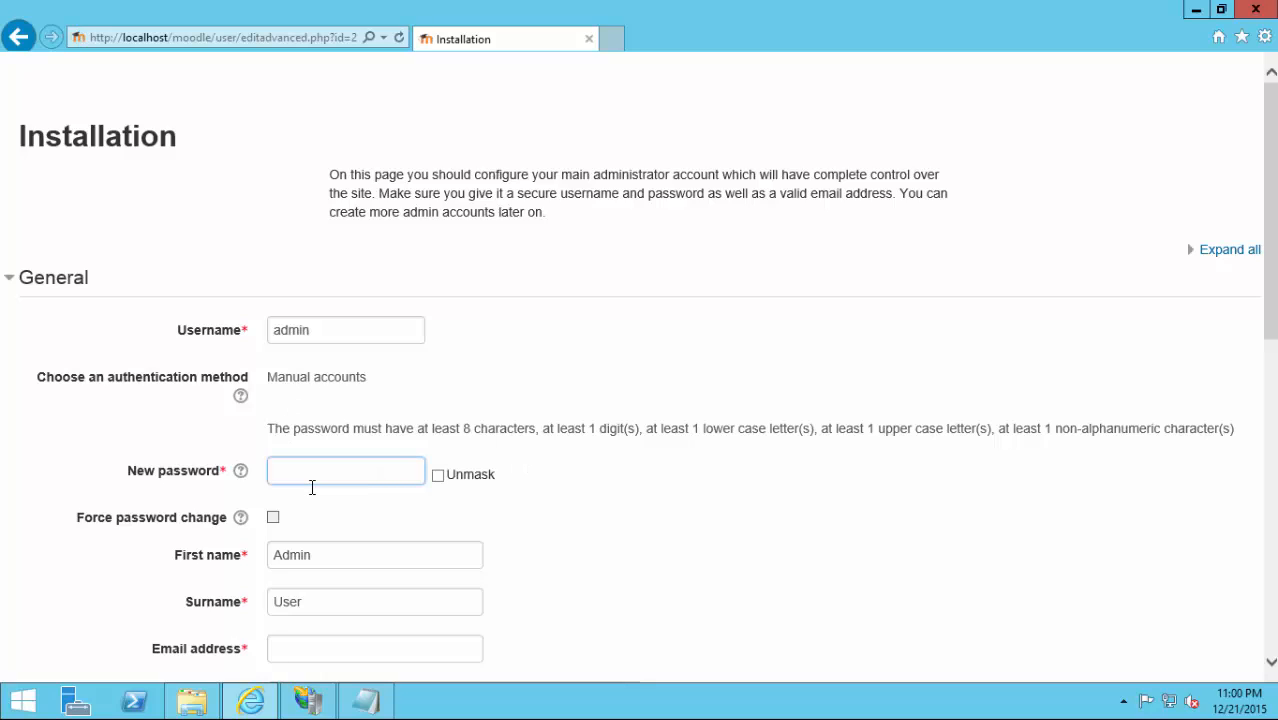
pyautogui.write('P@ssword123')
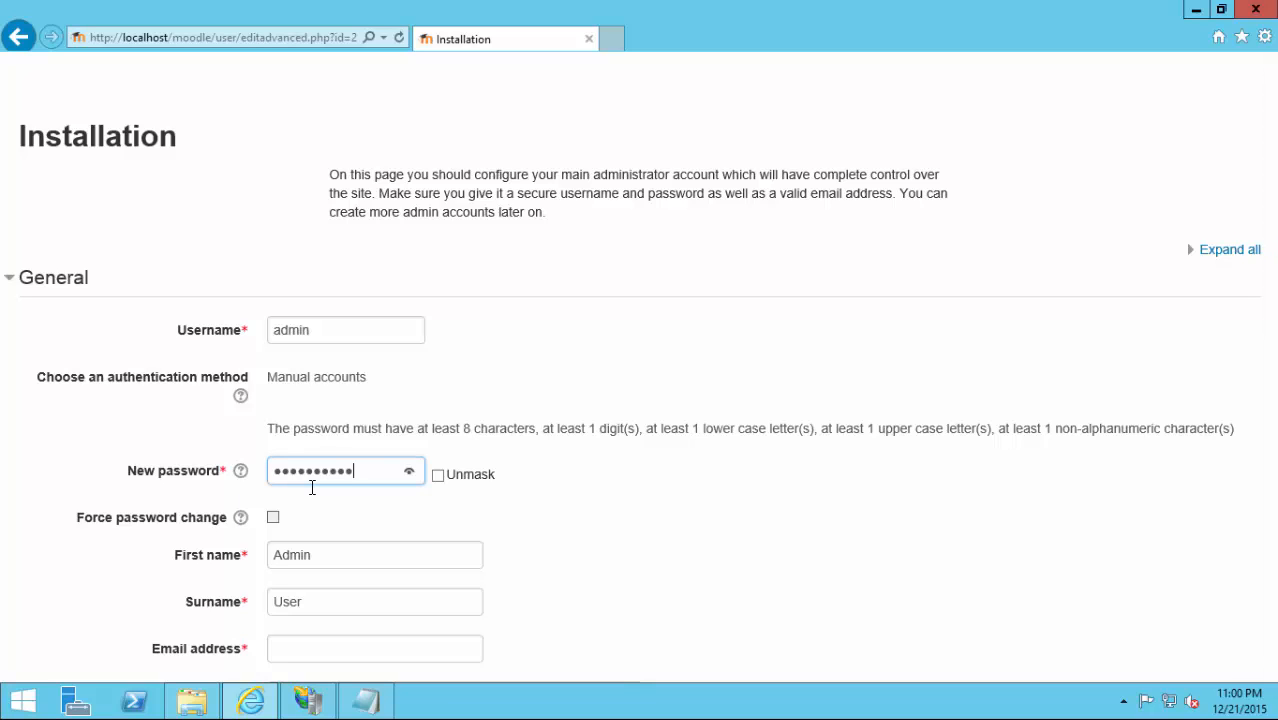
pyautogui.scroll(-6, 317, 480)
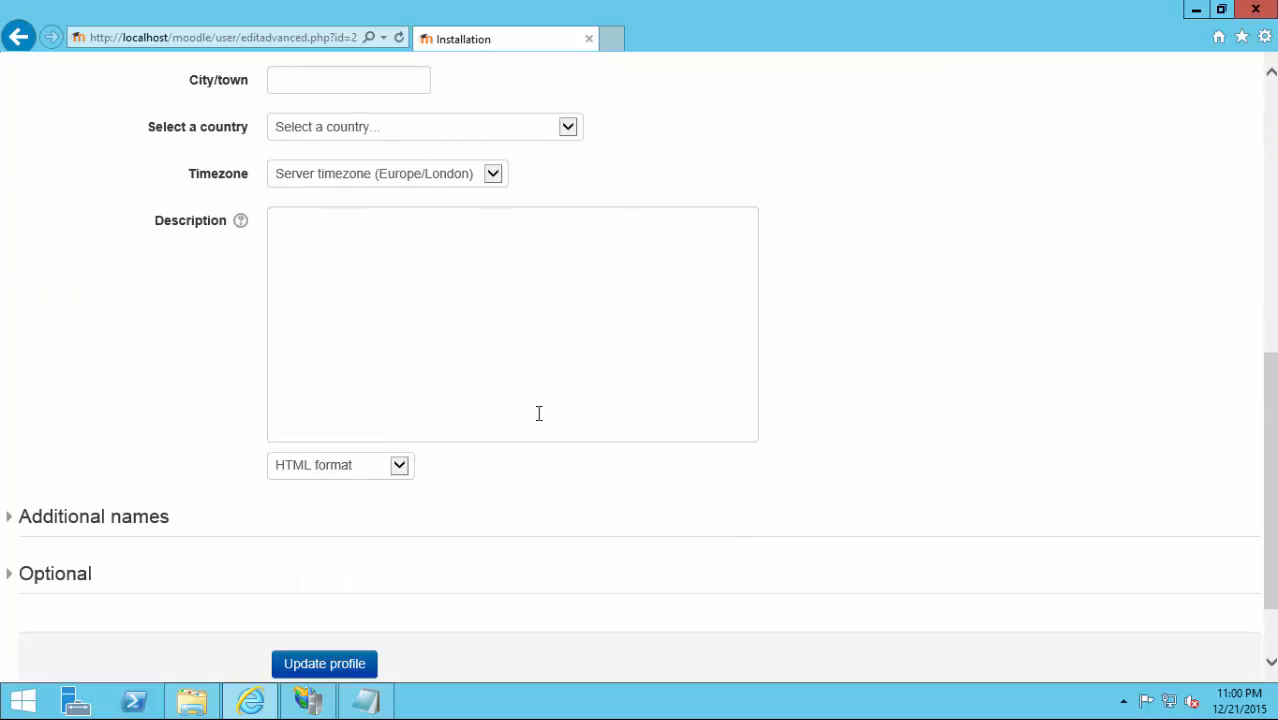
pyautogui.scroll(-2, 476, 466)
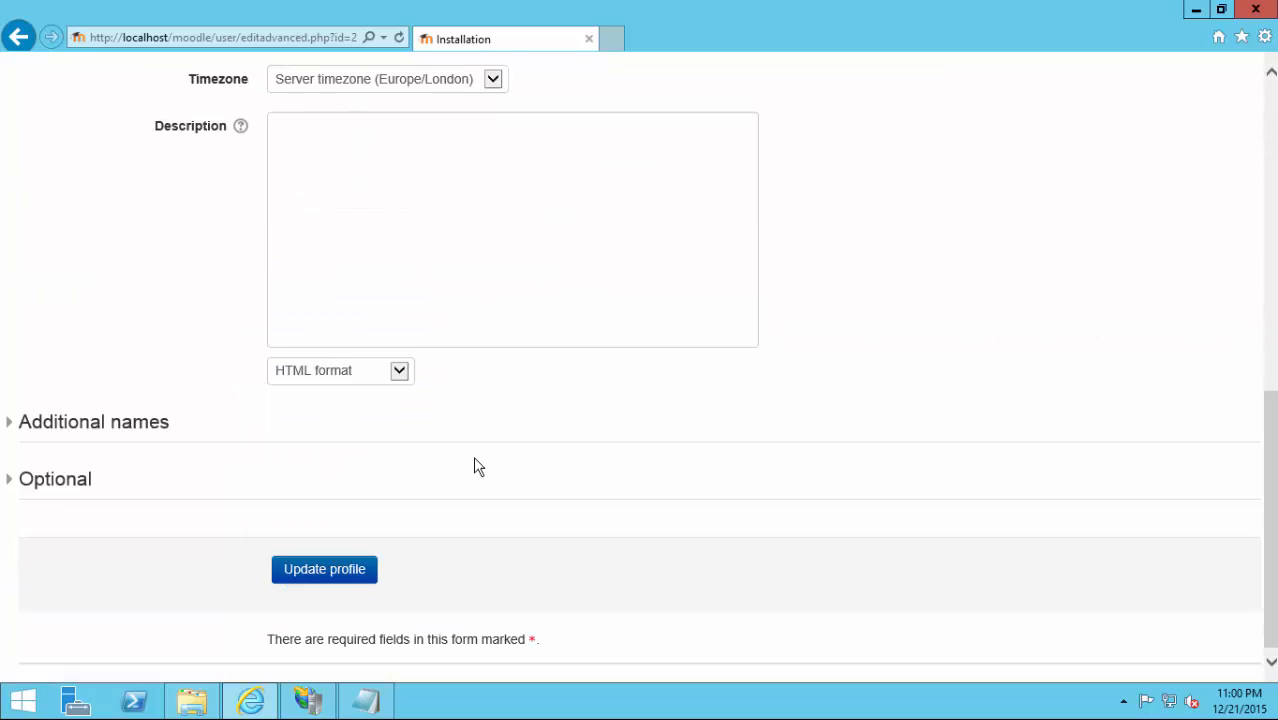
pyautogui.click(347, 575)
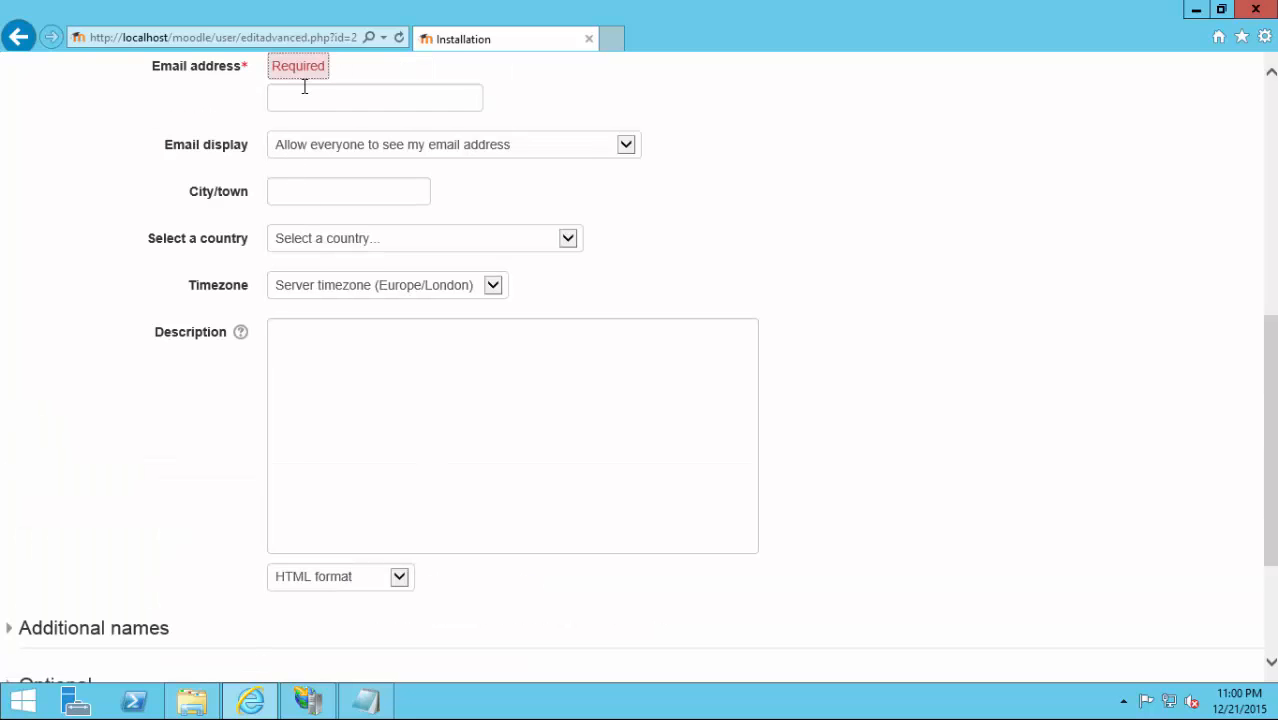
# Fill in the admin's e-mail address and save the updated profile.
pyautogui.click(305, 97)
pyautogui.write('some')
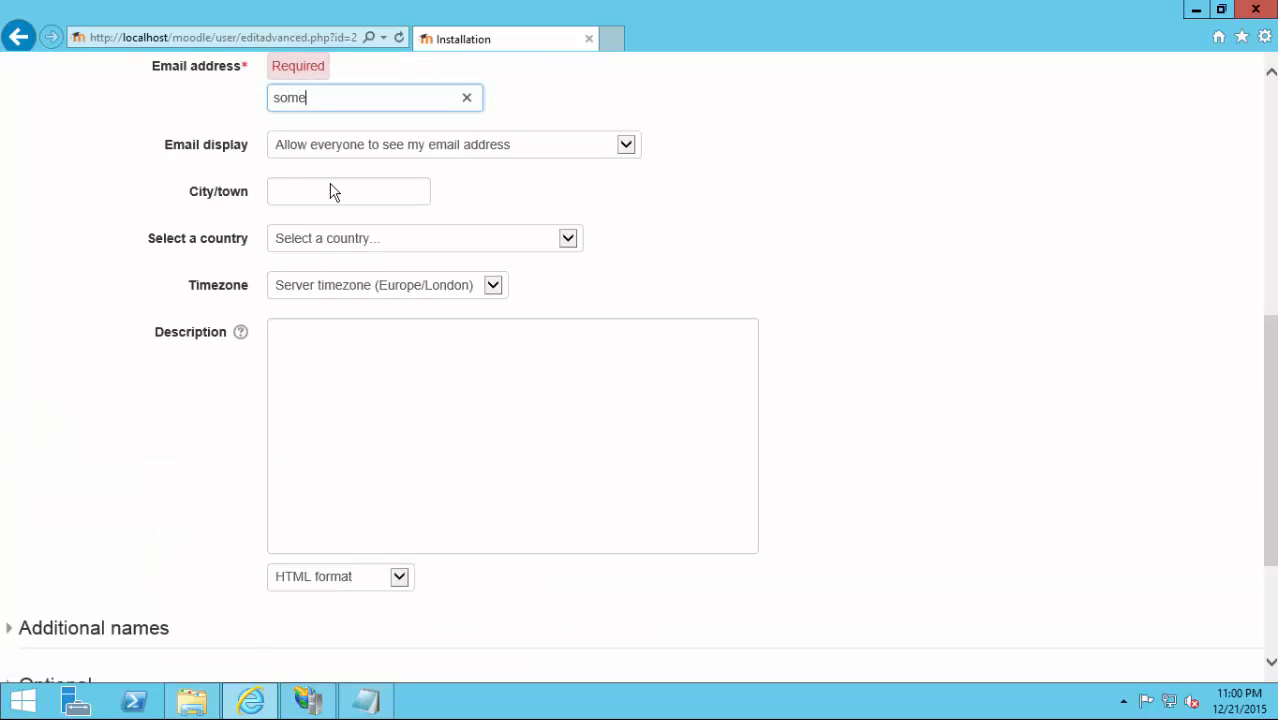
pyautogui.write('email@m')
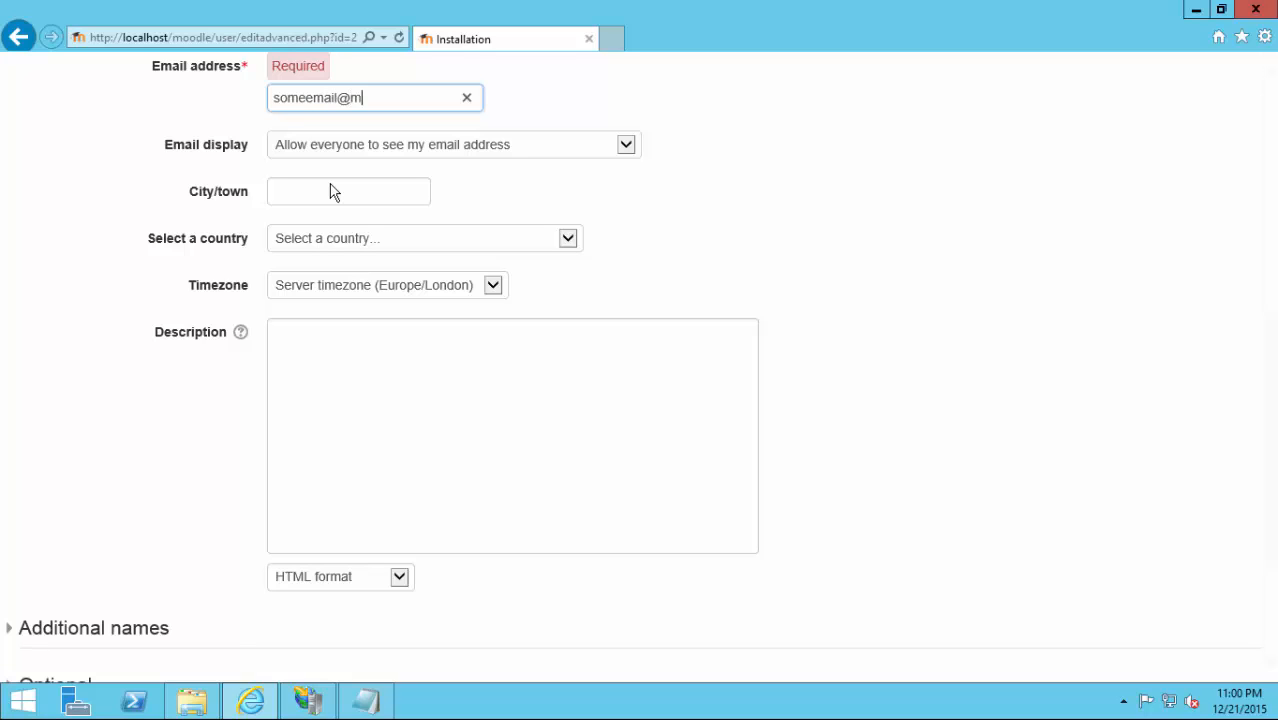
pyautogui.write('yemail.com')
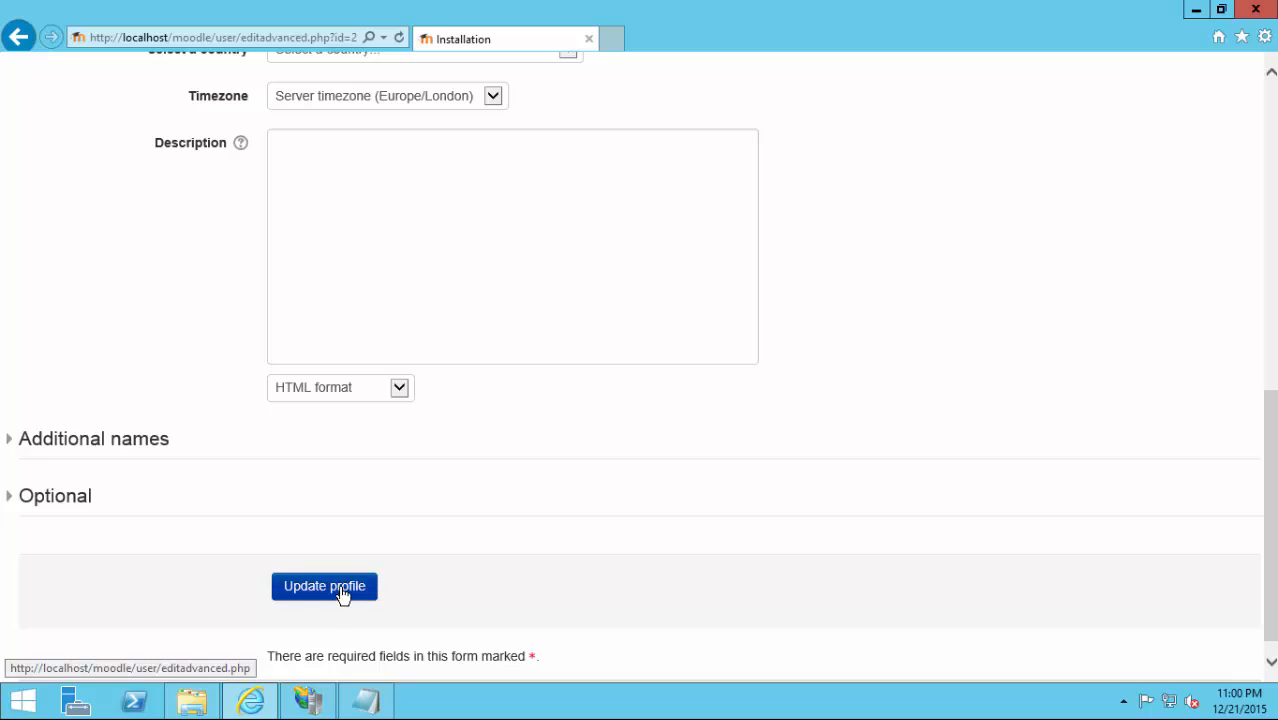
pyautogui.click(342, 591)
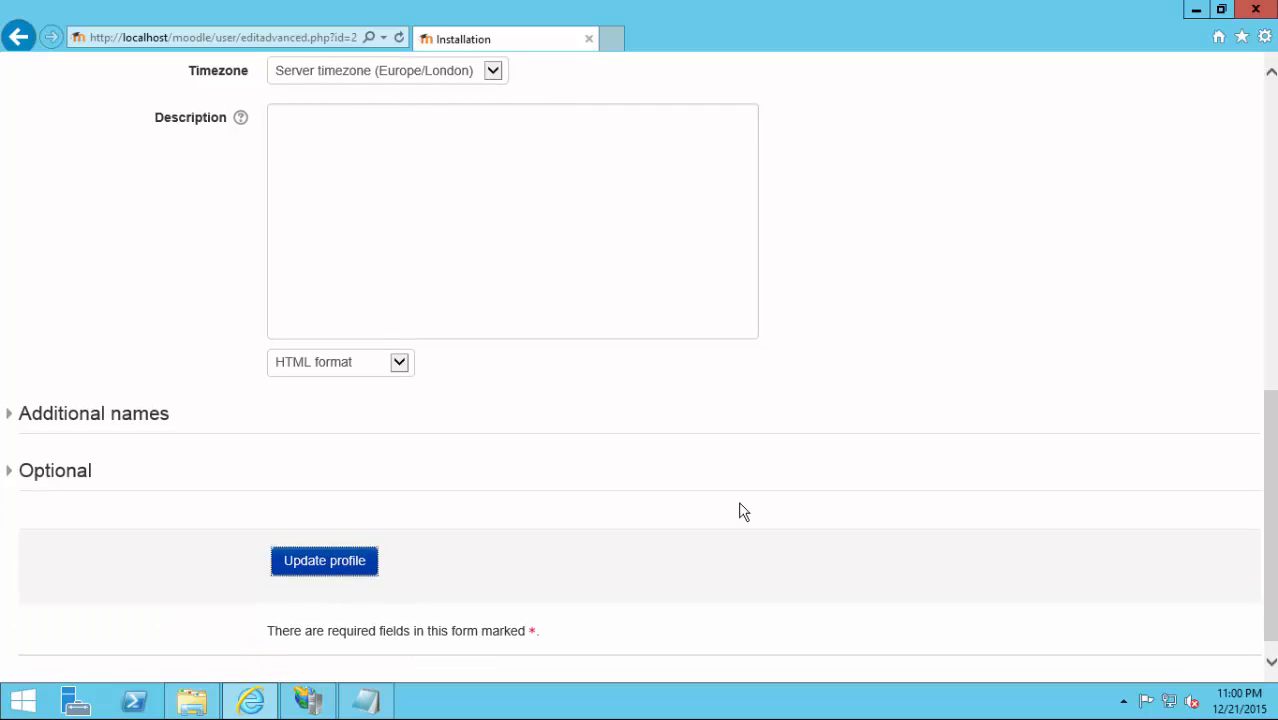
pyautogui.scroll(6, 740, 503)
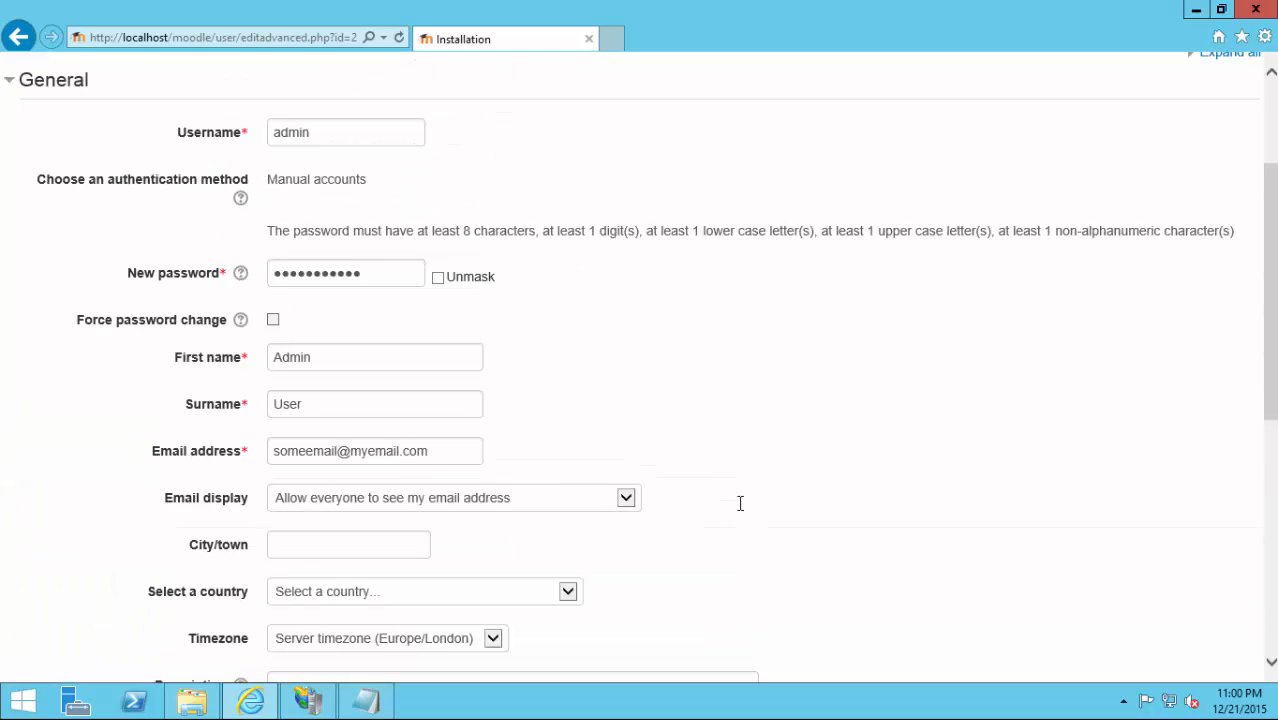
pyautogui.scroll(-6, 740, 502)
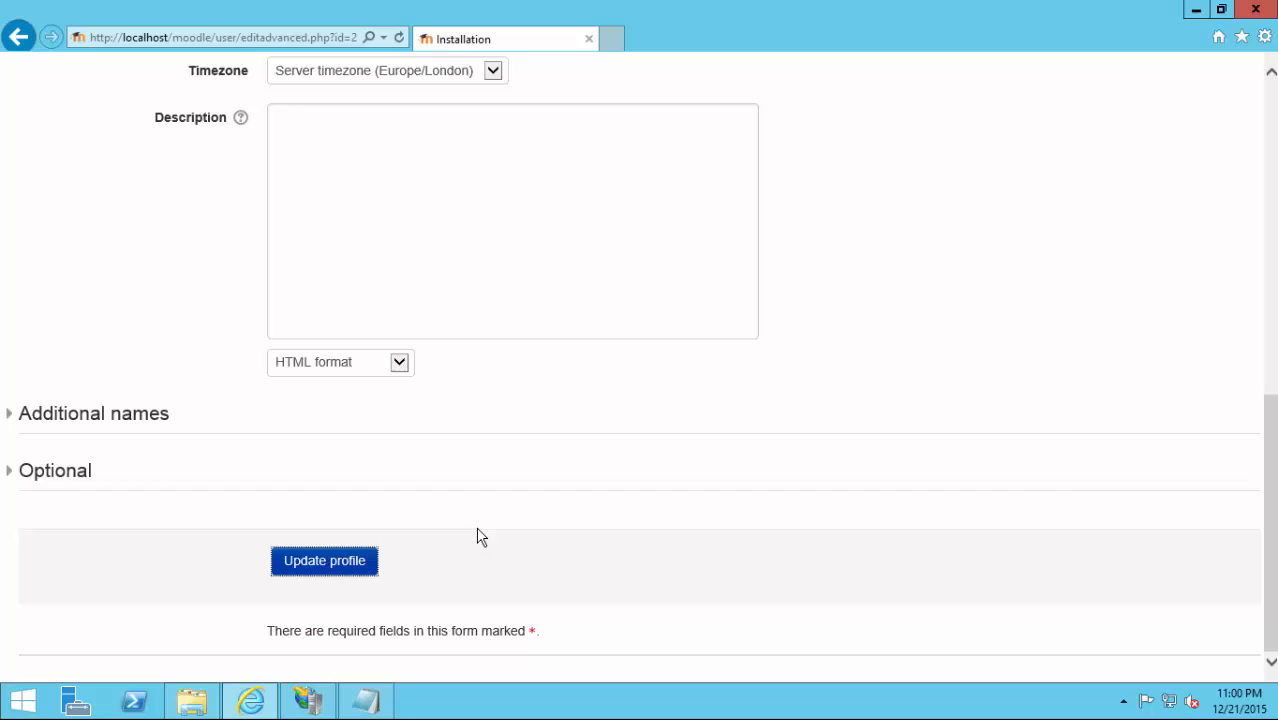
pyautogui.click(316, 566)
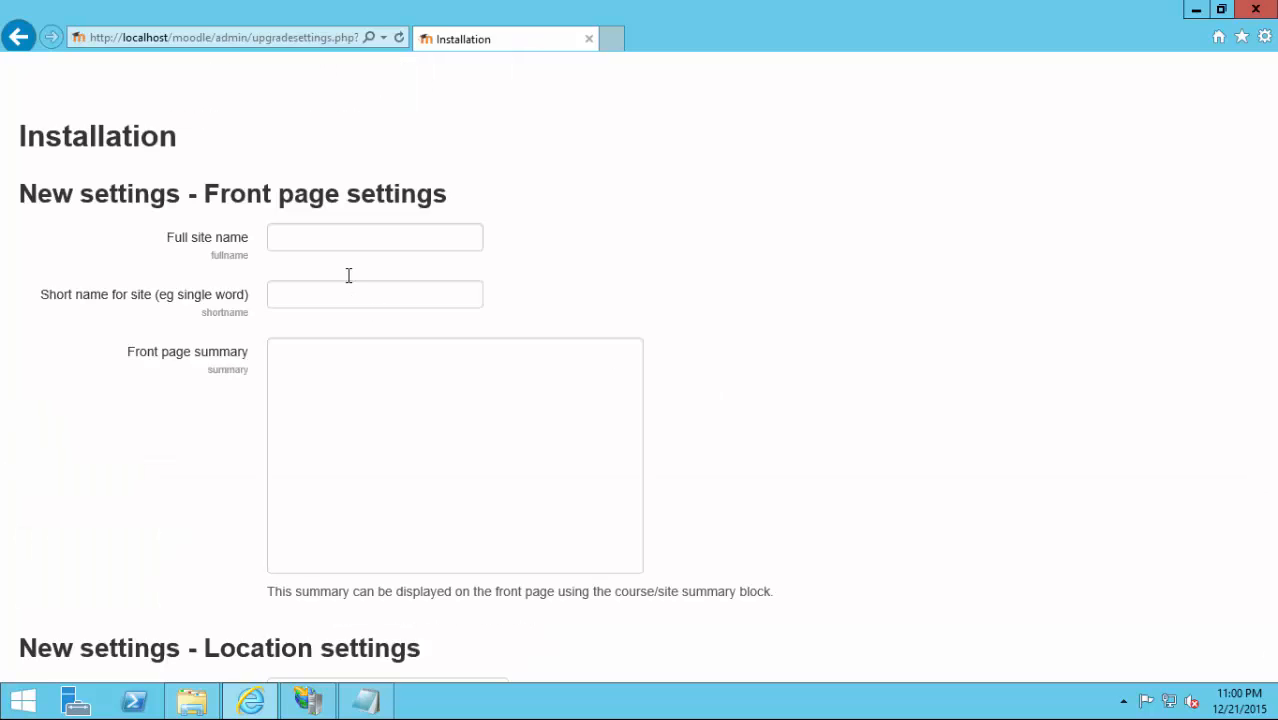
# Enter full site name 'MyMoodle' and short name 'moodle', then save the front page settings.
pyautogui.click(301, 239)
pyautogui.write('M')
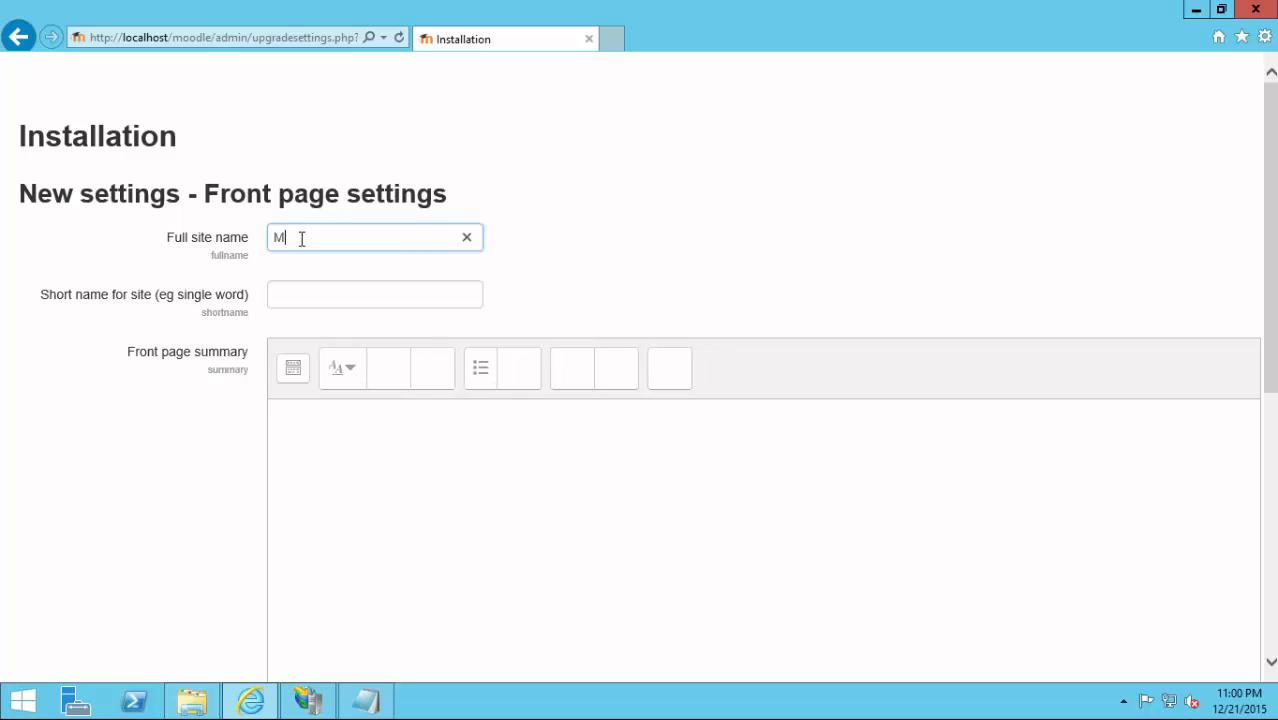
pyautogui.write('yMoodle')
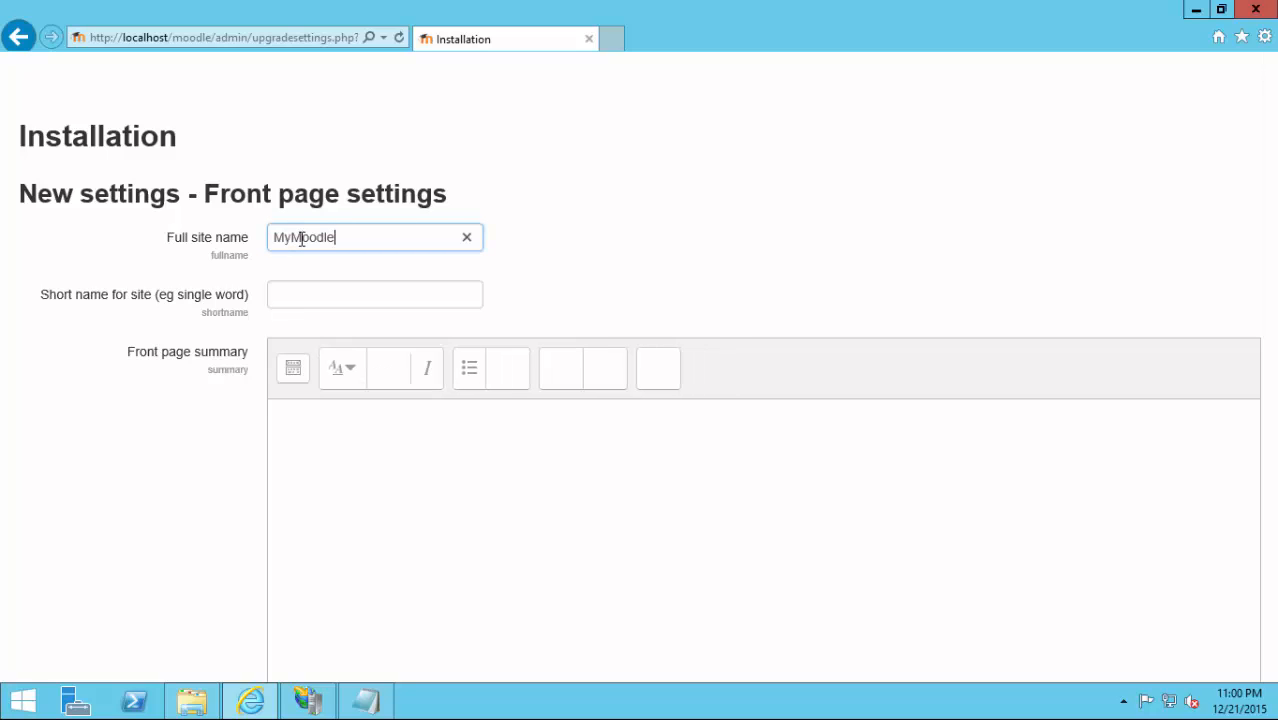
pyautogui.press('Tab')
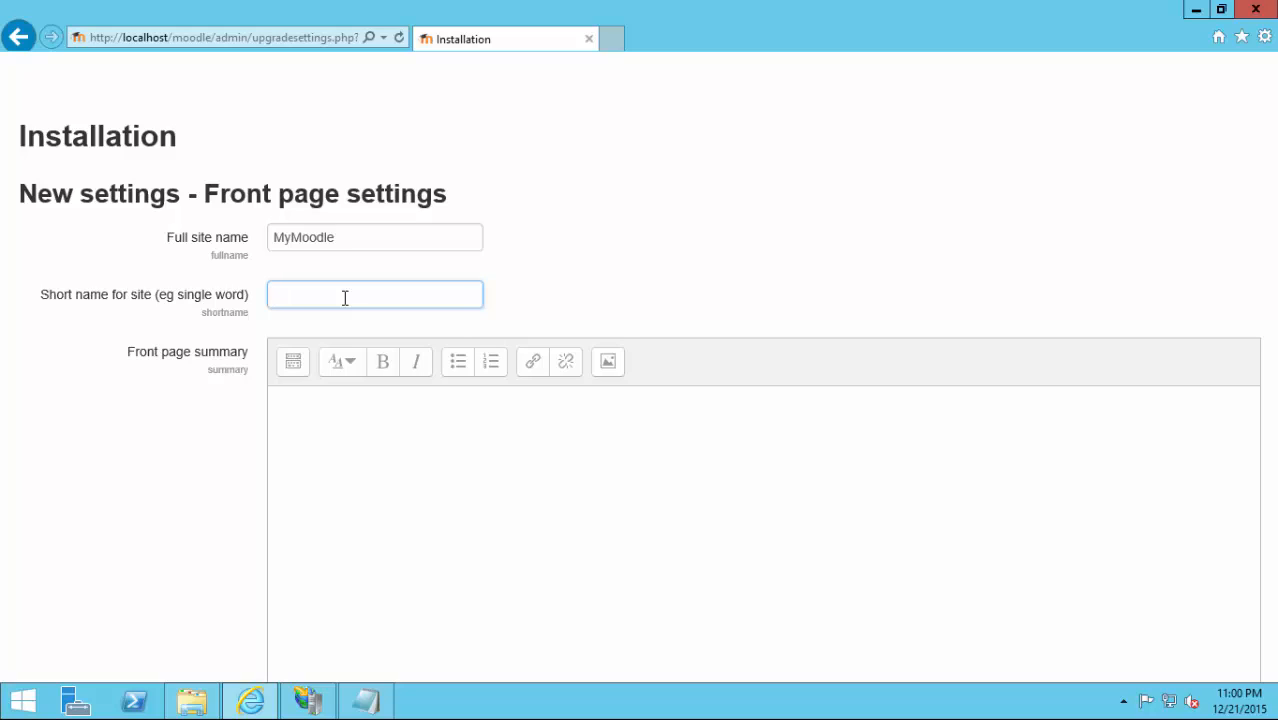
pyautogui.write('moodle')
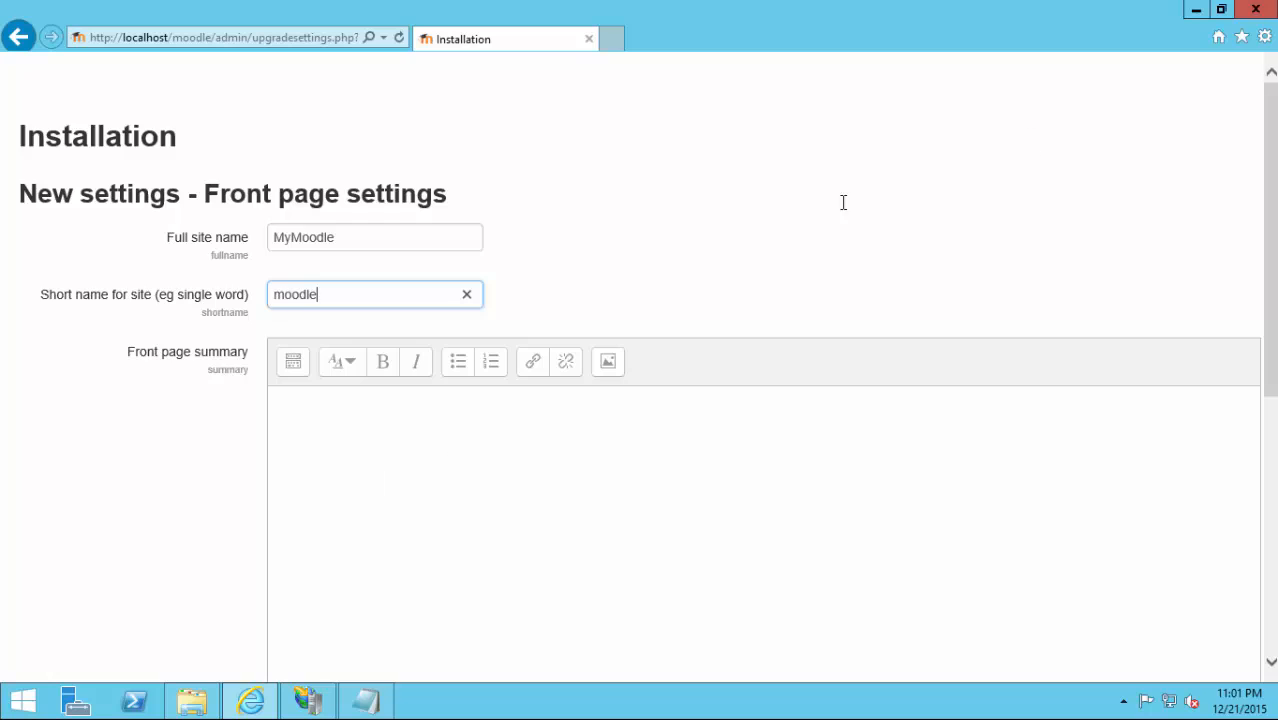
pyautogui.scroll(-5, 842, 200)
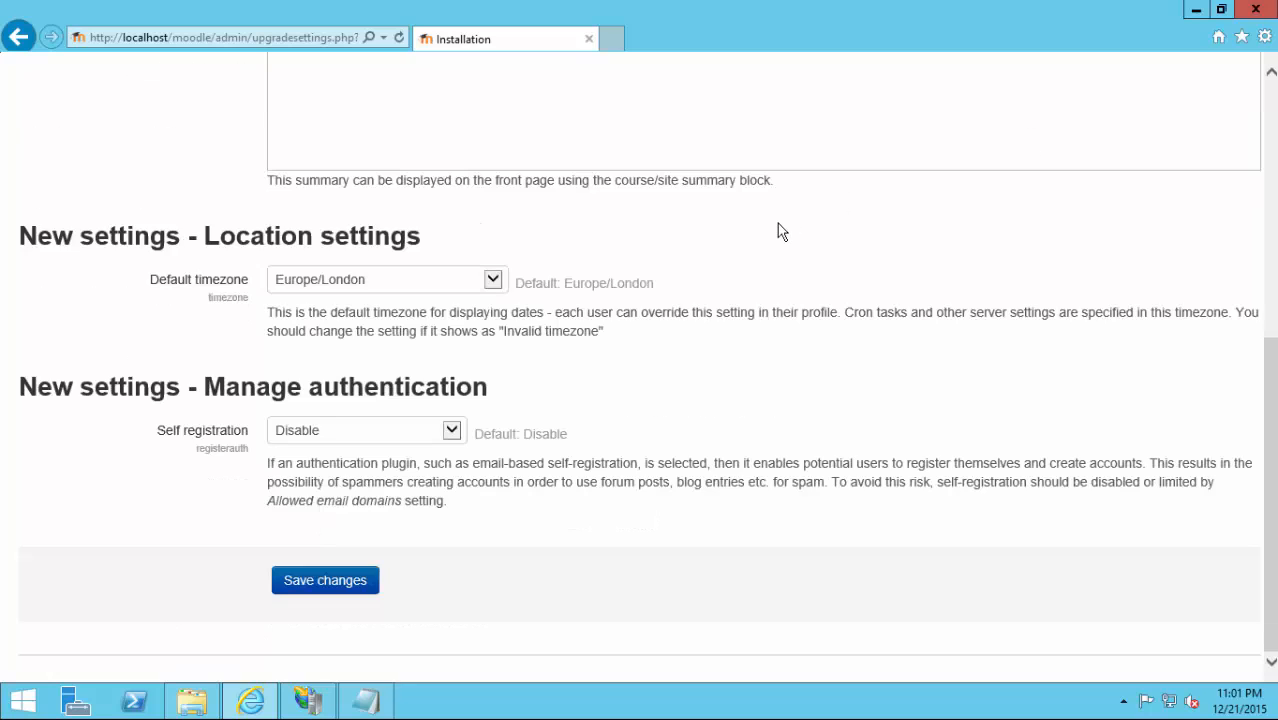
pyautogui.click(322, 584)
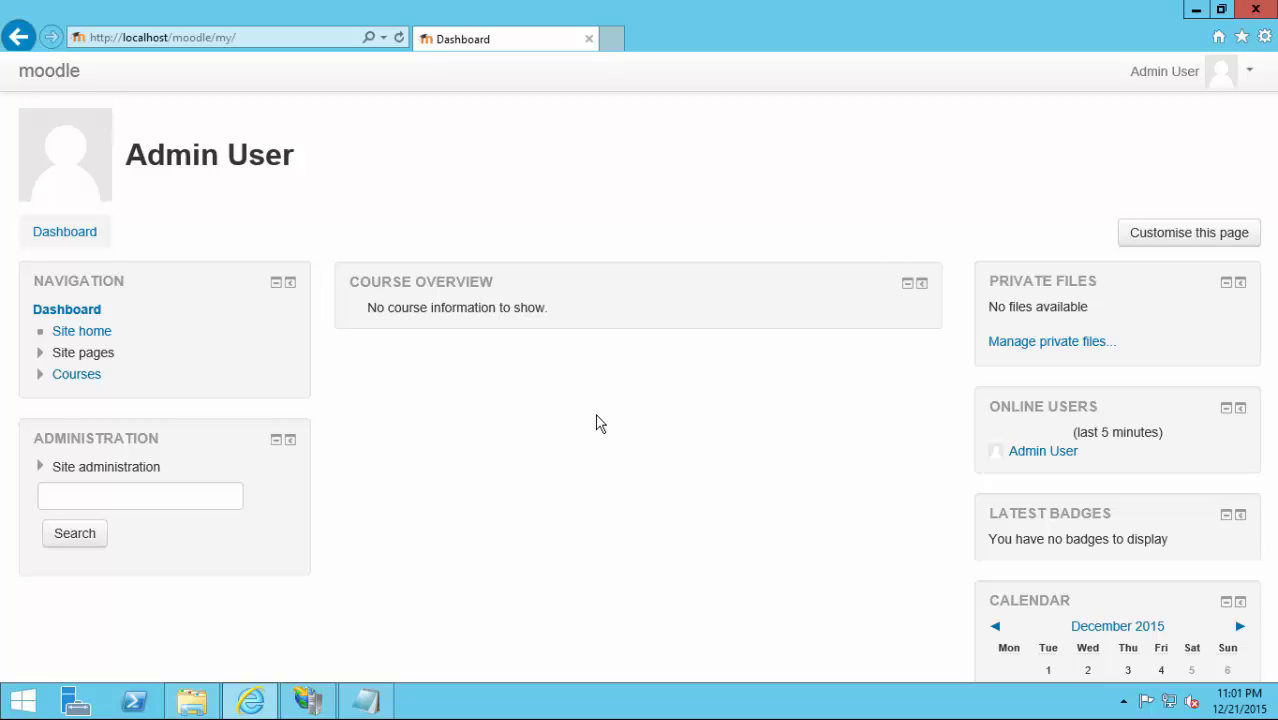
# Open google.co.uk in a new browser tab.
pyautogui.click(612, 38)
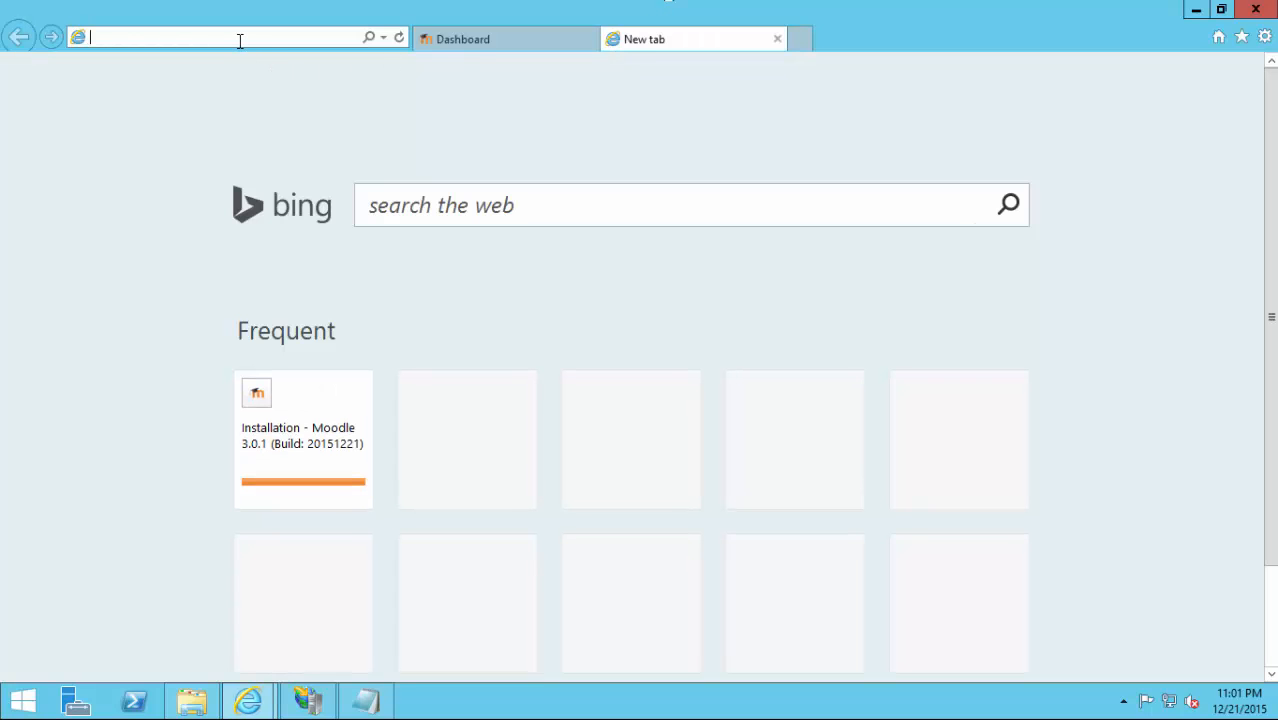
pyautogui.write('go')
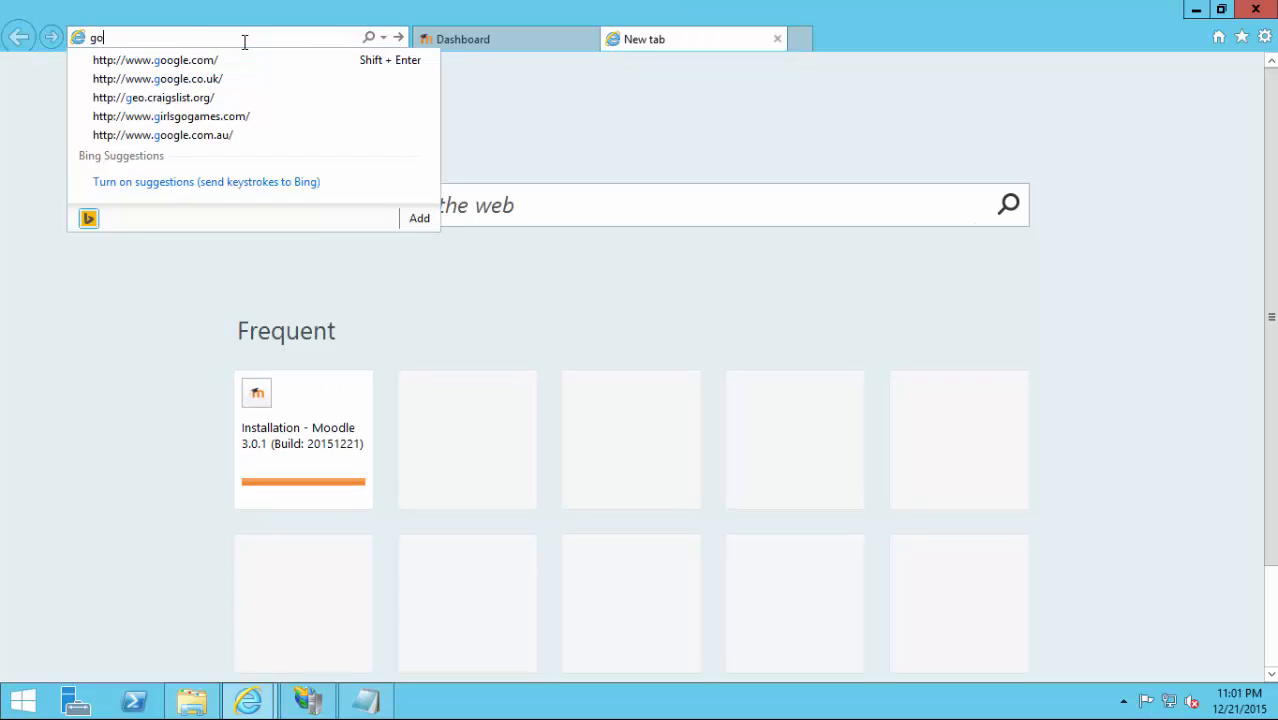
pyautogui.write('ogle.co')
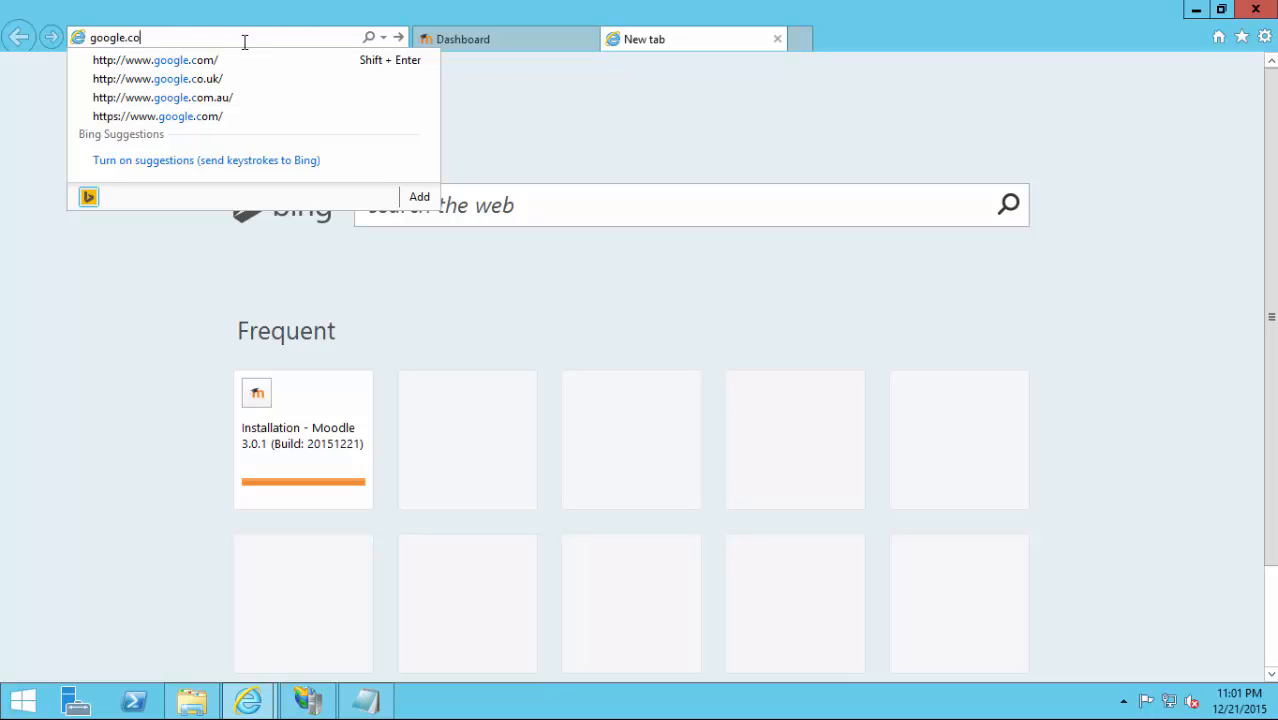
pyautogui.write('uk')
pyautogui.press('BackSpace')
pyautogui.press('BackSpace')
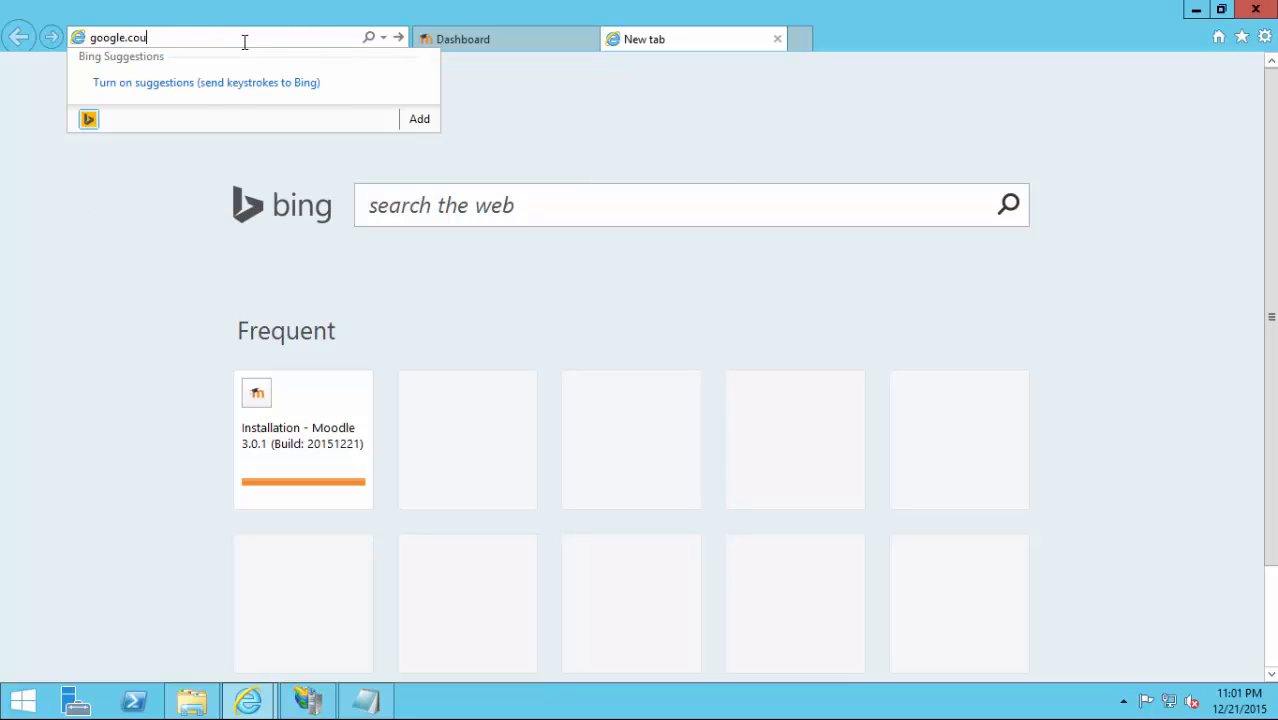
pyautogui.write('.uk')
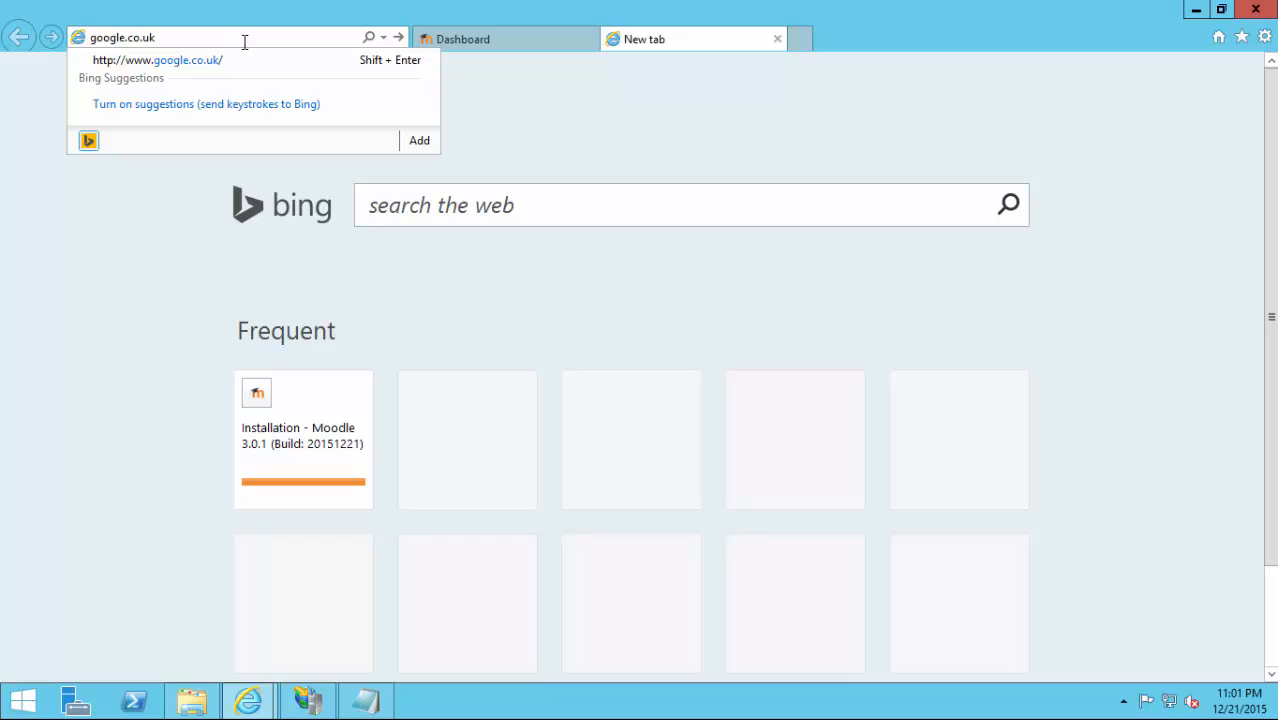
pyautogui.press('Return')
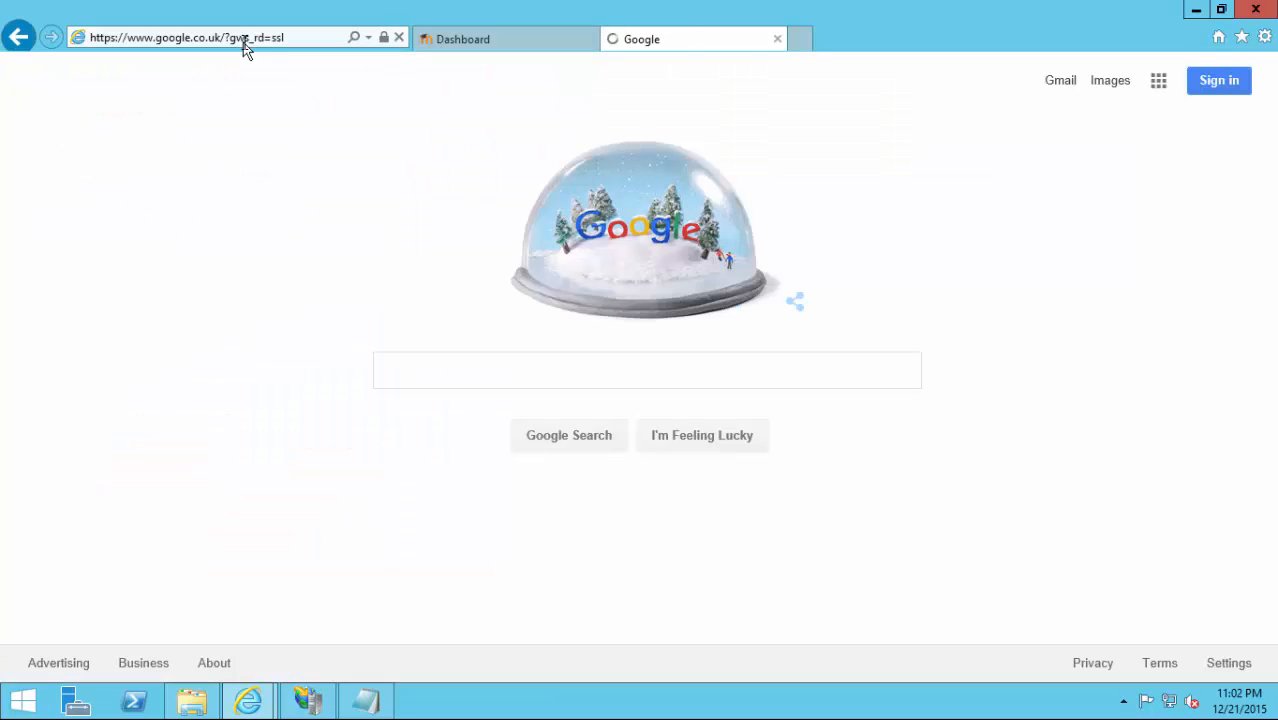
# Search Google for 'opcache moodle'.
pyautogui.write('p')
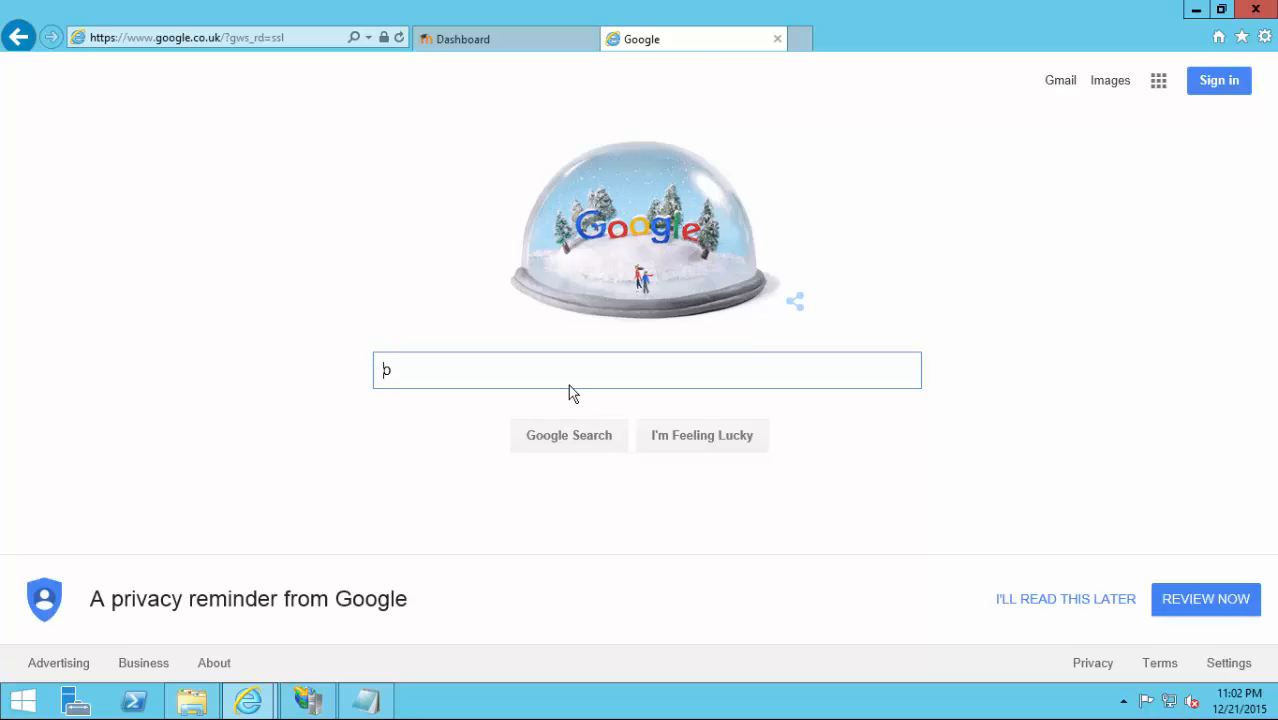
pyautogui.write('pcache m')
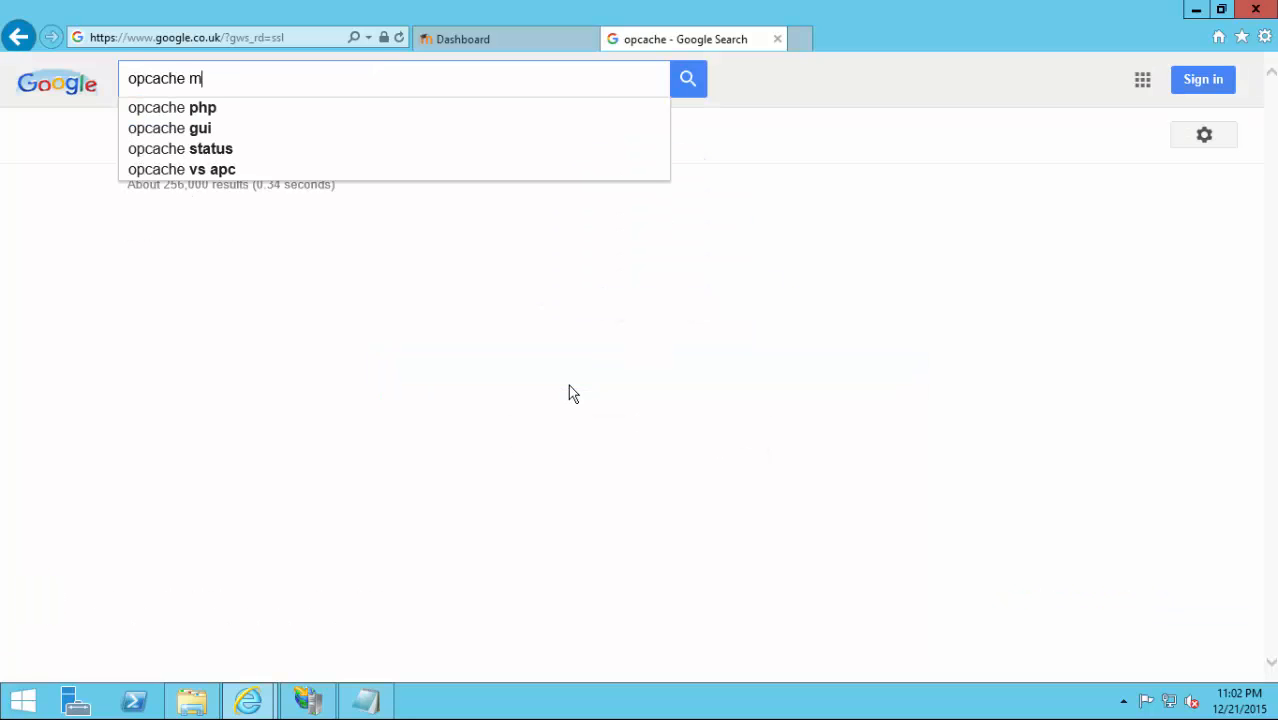
pyautogui.write('odl')
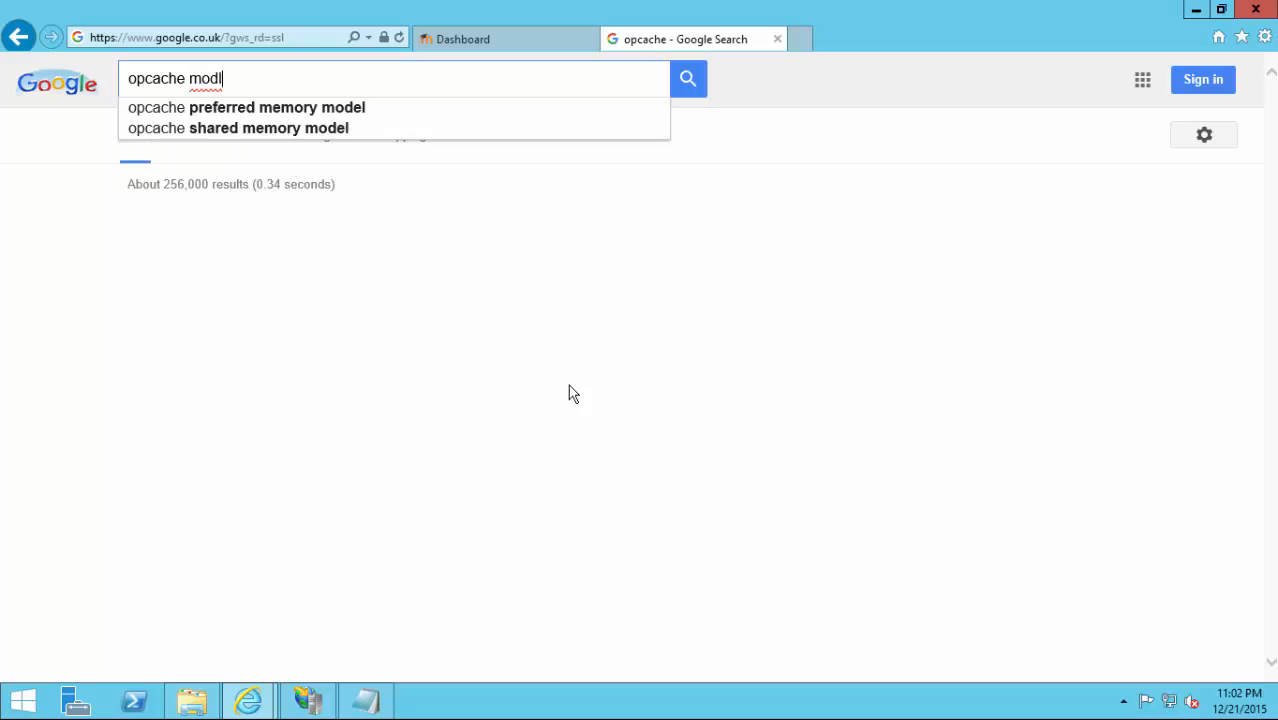
pyautogui.press('BackSpace')
pyautogui.press('BackSpace')
pyautogui.write('odle')
pyautogui.press('Return')
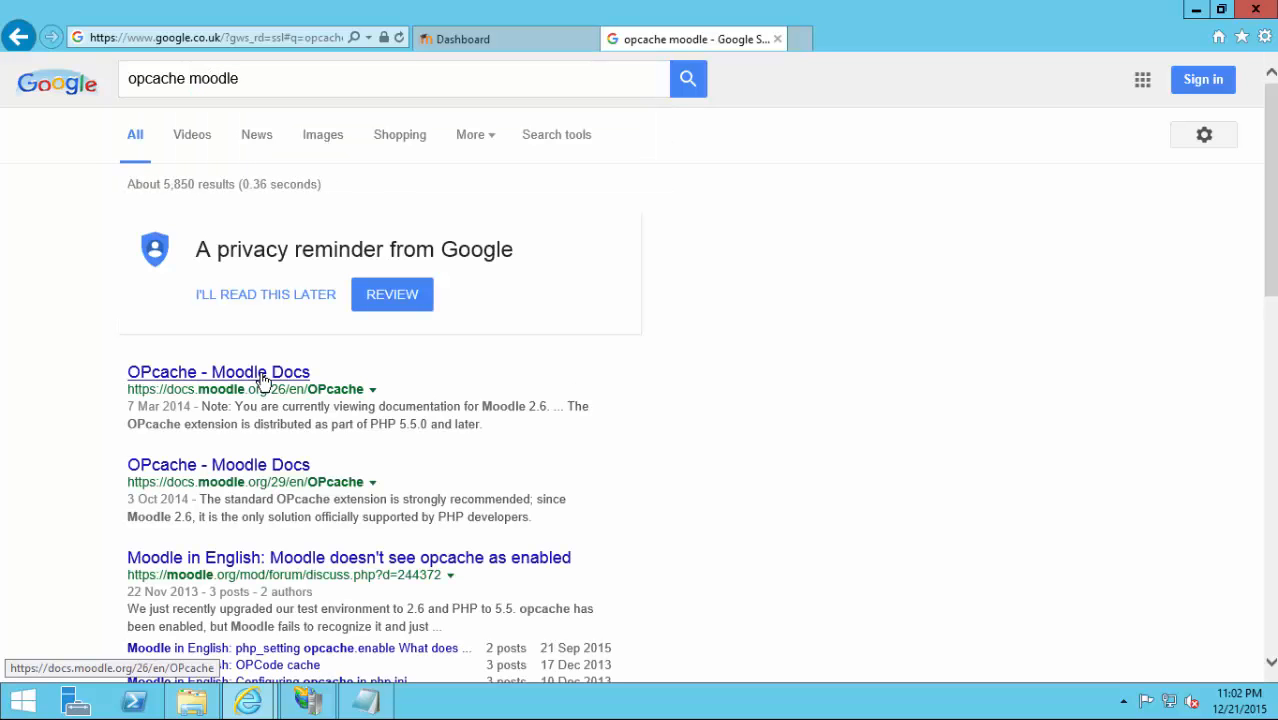
# Open the OPcache Moodle Docs result and switch it to the 3.0 docs version.
pyautogui.click(265, 474)
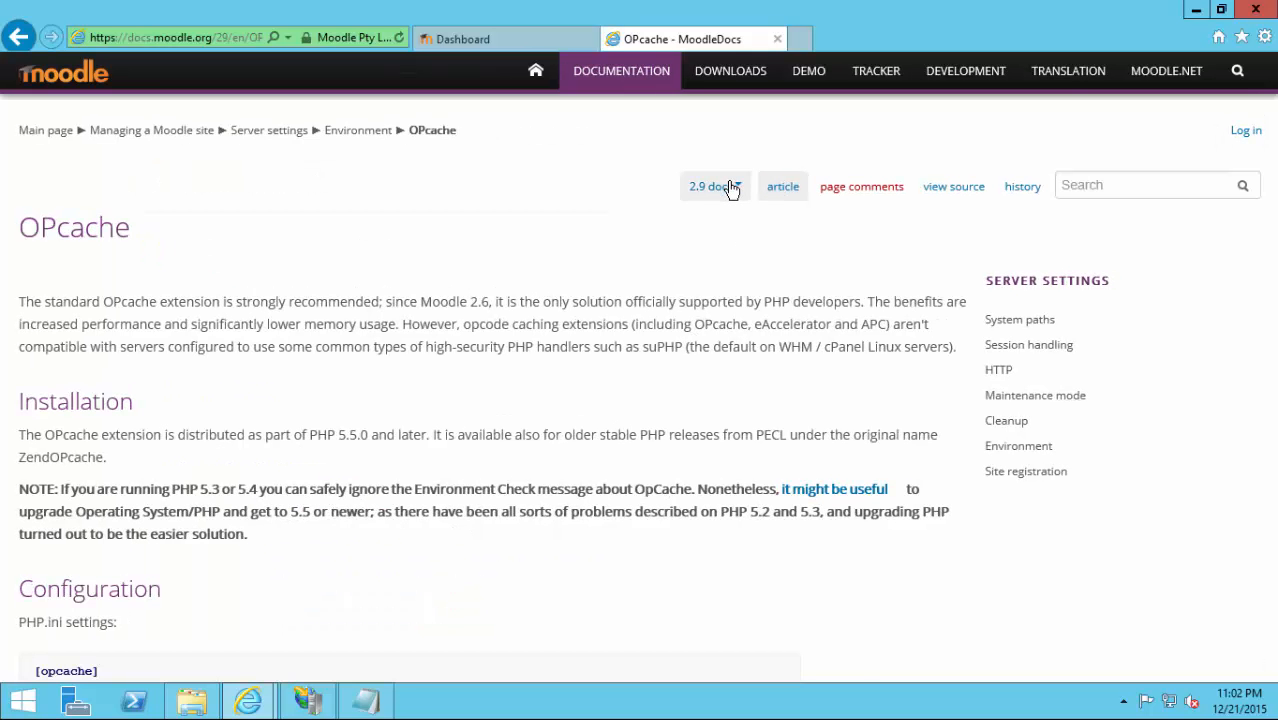
pyautogui.click(731, 188)
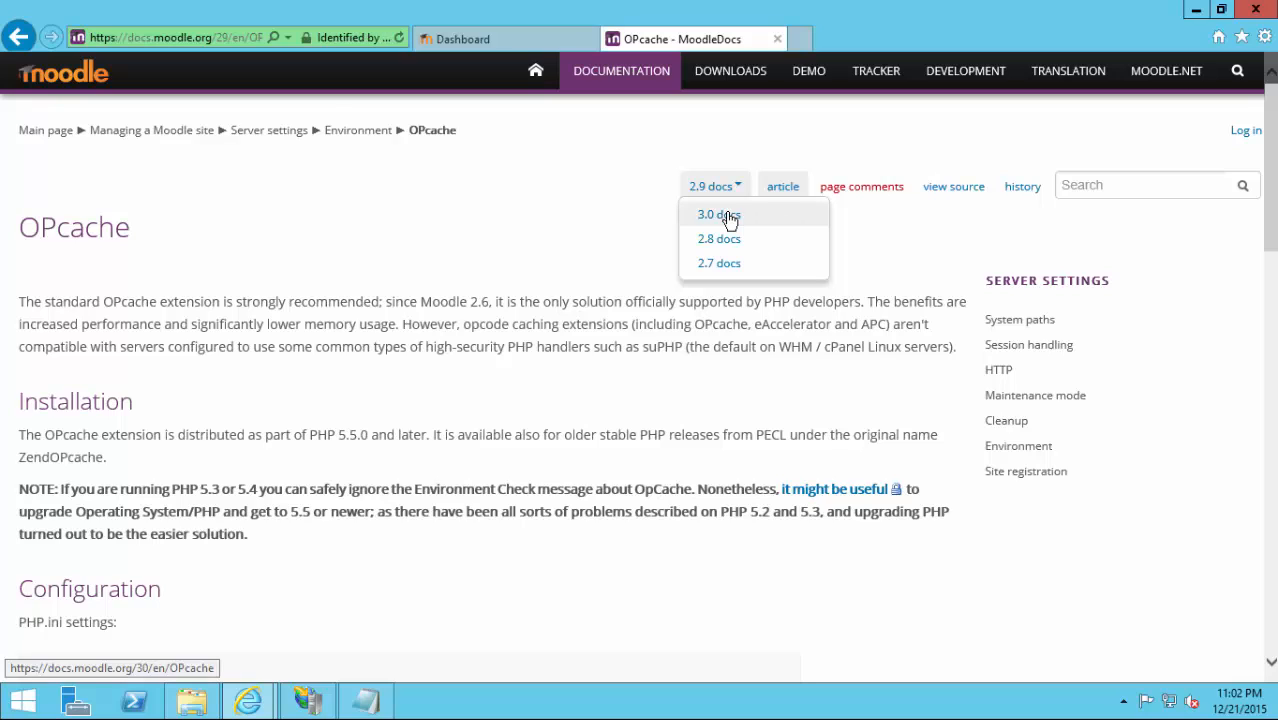
pyautogui.click(728, 215)
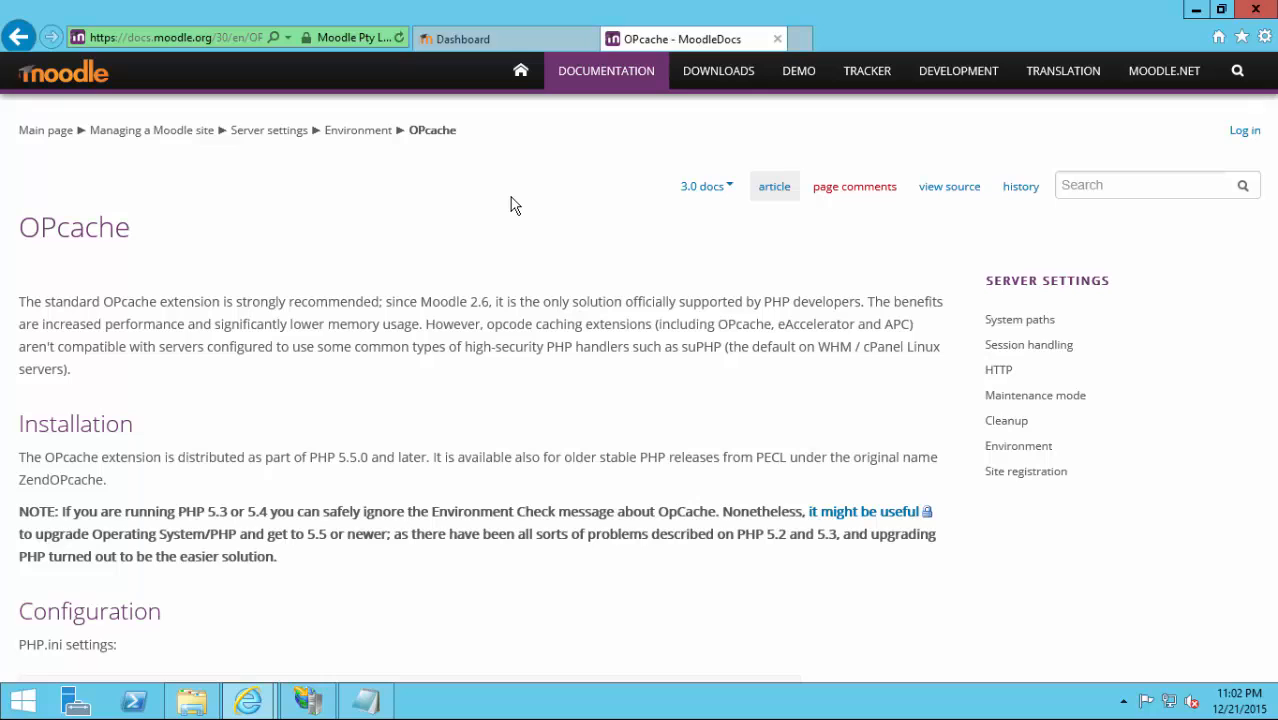
# Review the recommended [opcache] php.ini settings on the docs page, then return to php.ini.
pyautogui.scroll(-5, 510, 205)
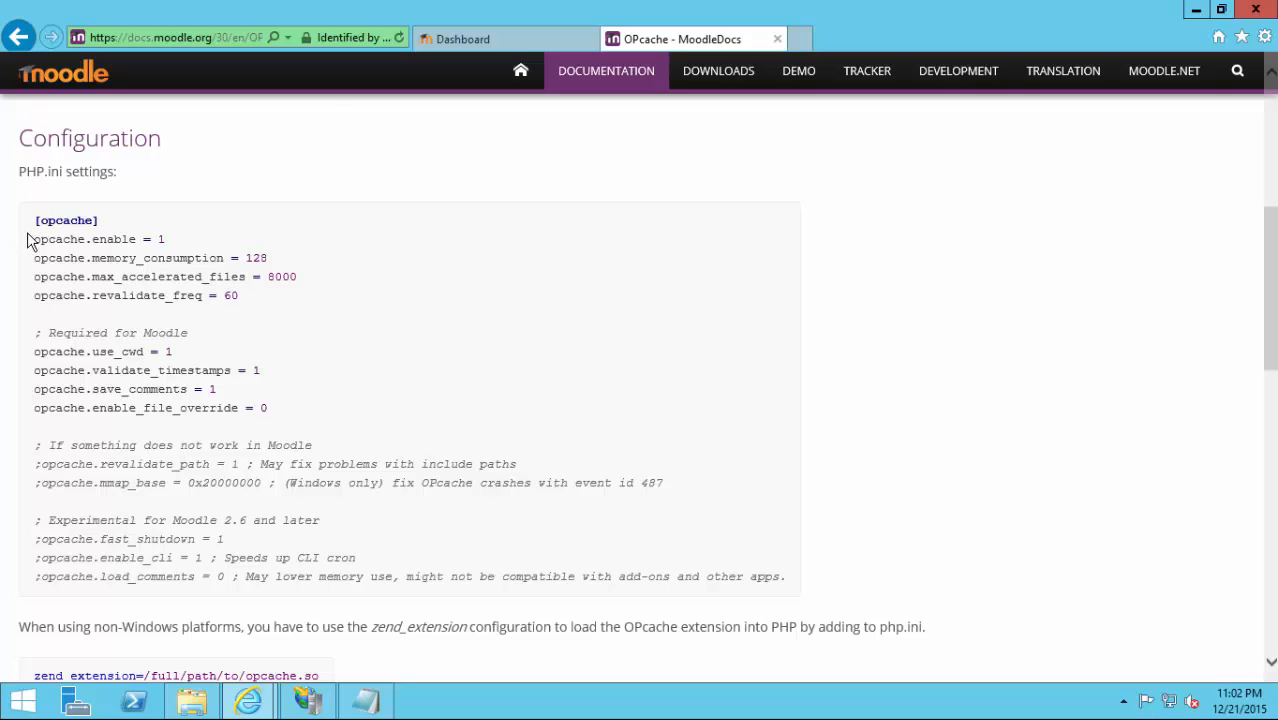
pyautogui.moveTo(36, 240); pyautogui.dragTo(314, 297)
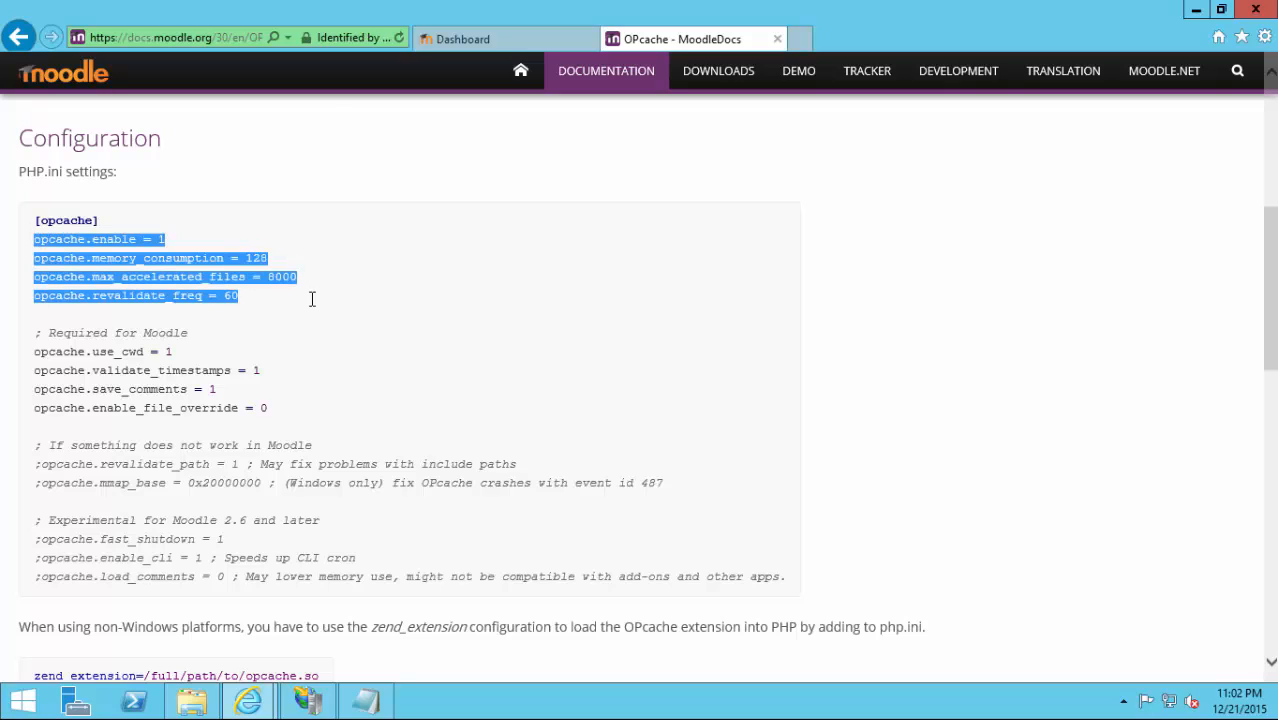
pyautogui.click(415, 312)
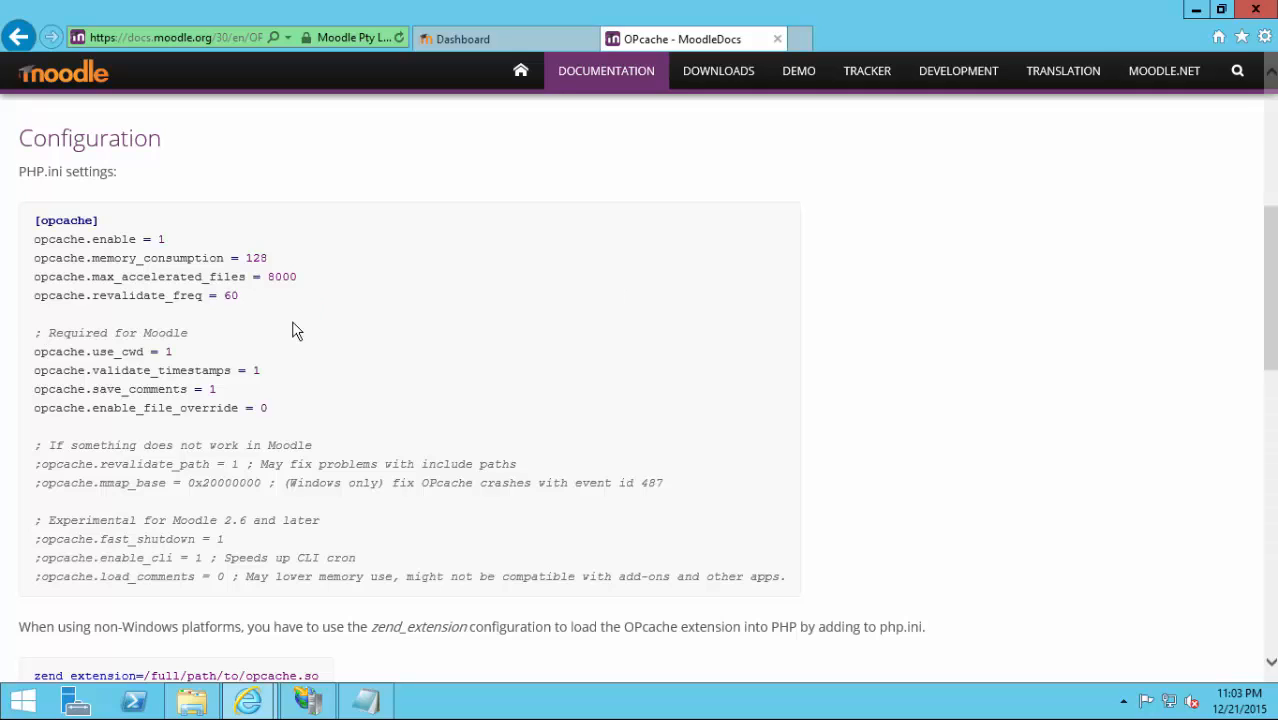
pyautogui.scroll(-1, 300, 340)
pyautogui.scroll(-3, 319, 345)
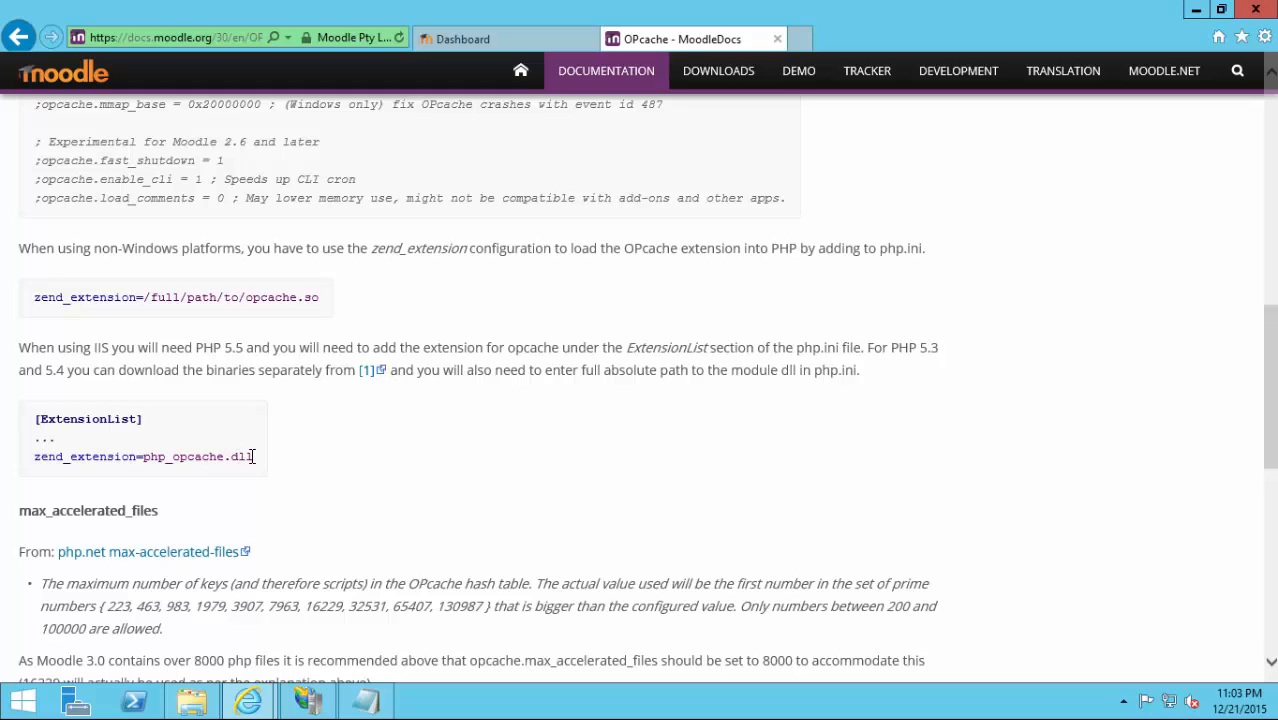
pyautogui.click(368, 702)
# Append zend_extension=php_opcache.dll, copied from the OPcache docs page, to the end of php.ini.
pyautogui.click(509, 397)
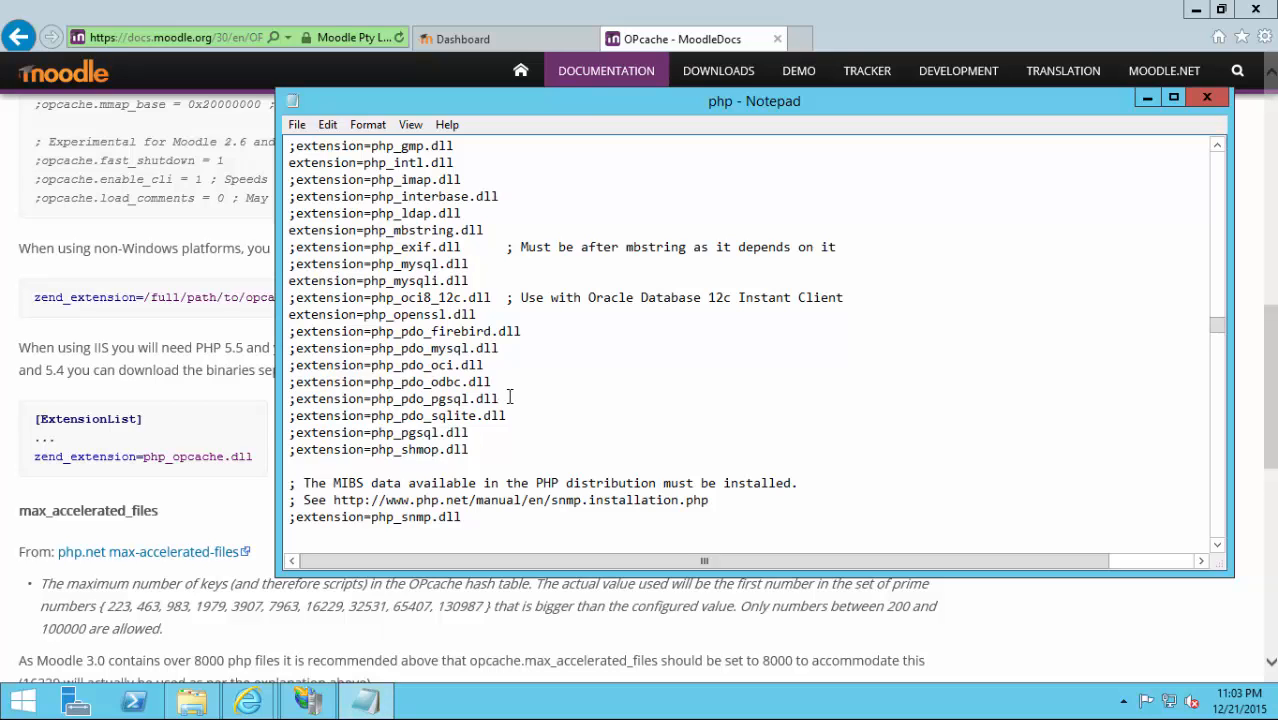
pyautogui.hotkey('ctrl', 'End')
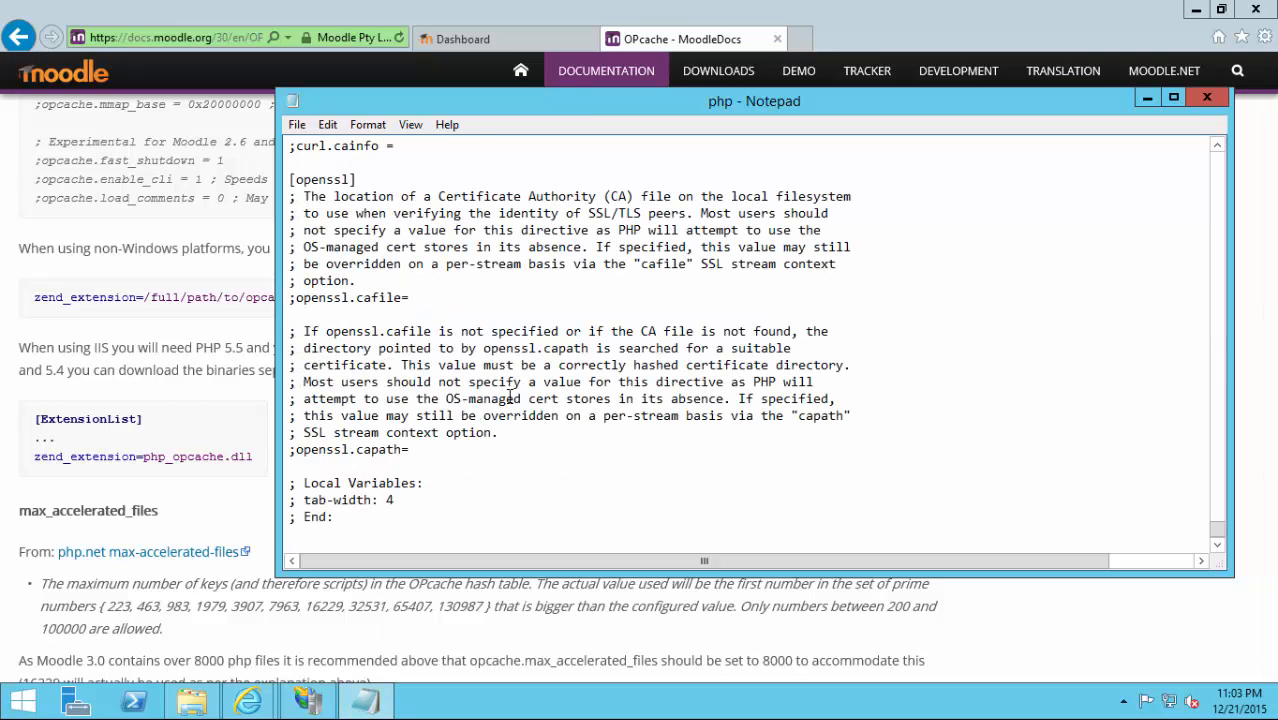
pyautogui.press('Return')
pyautogui.press('Return')
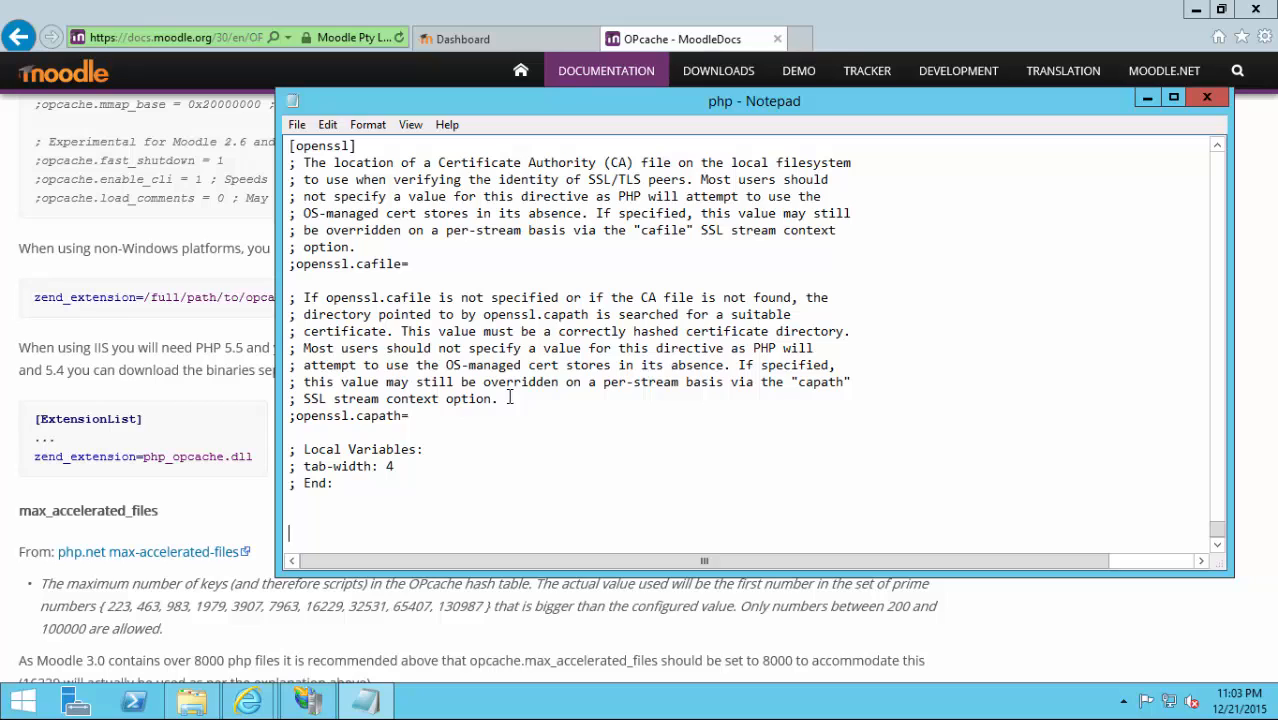
pyautogui.click(134, 460)
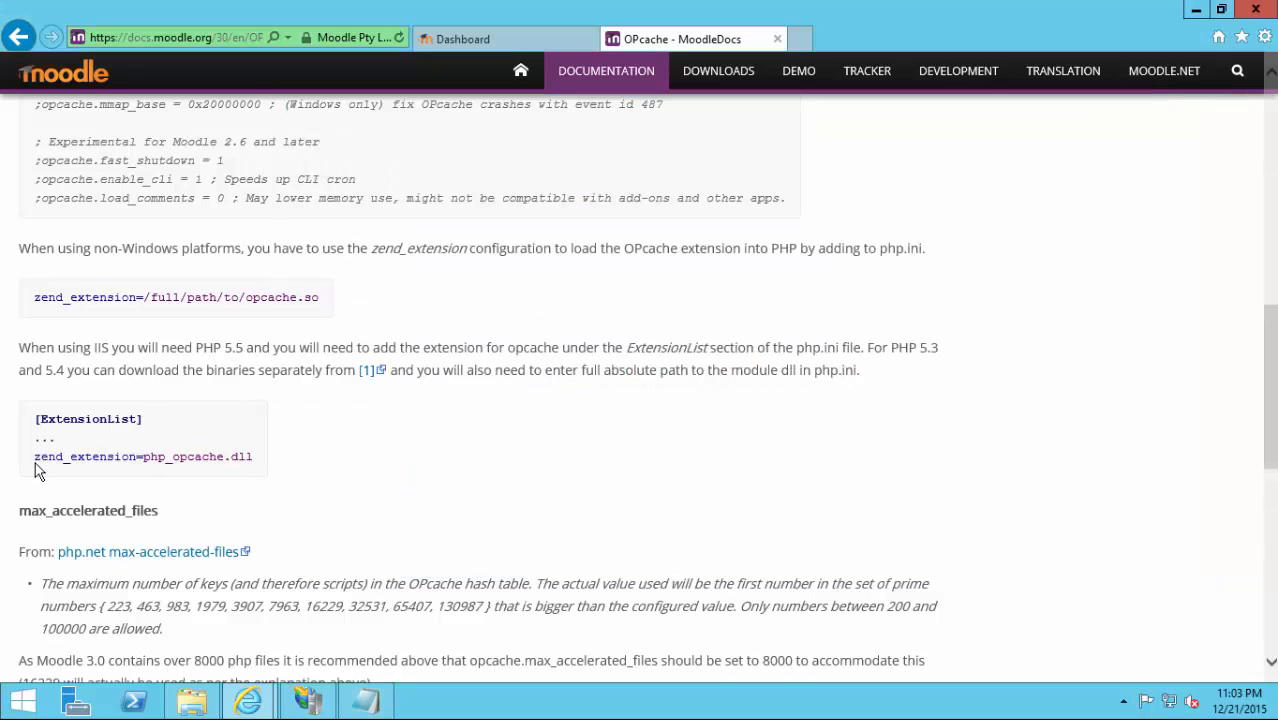
pyautogui.moveTo(34, 462); pyautogui.dragTo(307, 462)
pyautogui.hotkey('ctrl', 'c')
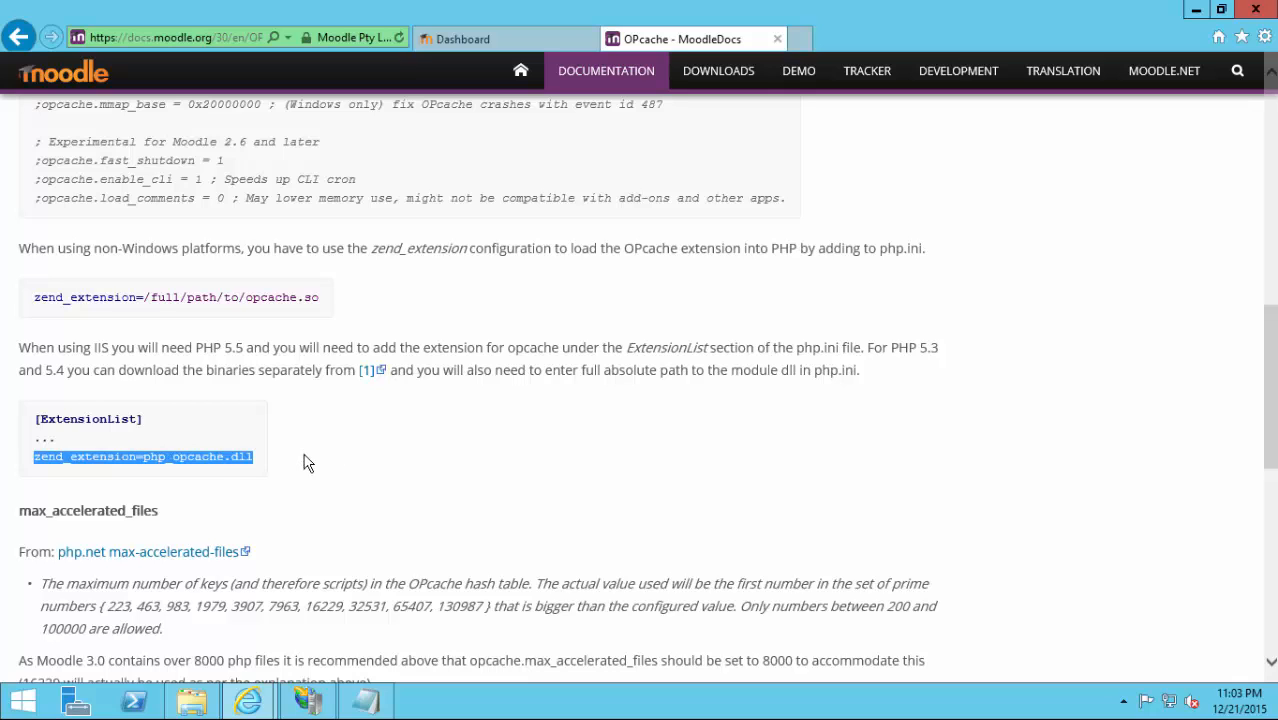
pyautogui.click(366, 701)
pyautogui.hotkey('ctrl', 'v')
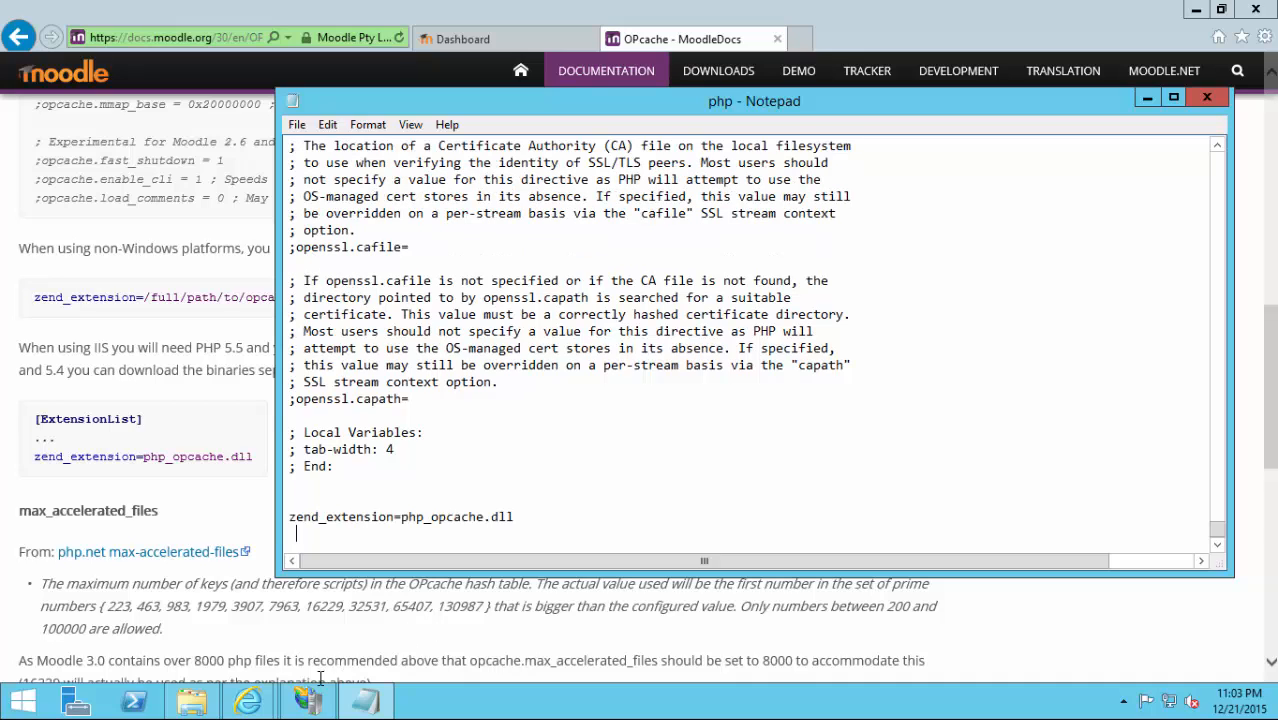
# From the Dashboard, enable Performance info under Development > Debugging and save the settings.
pyautogui.moveTo(248, 698)
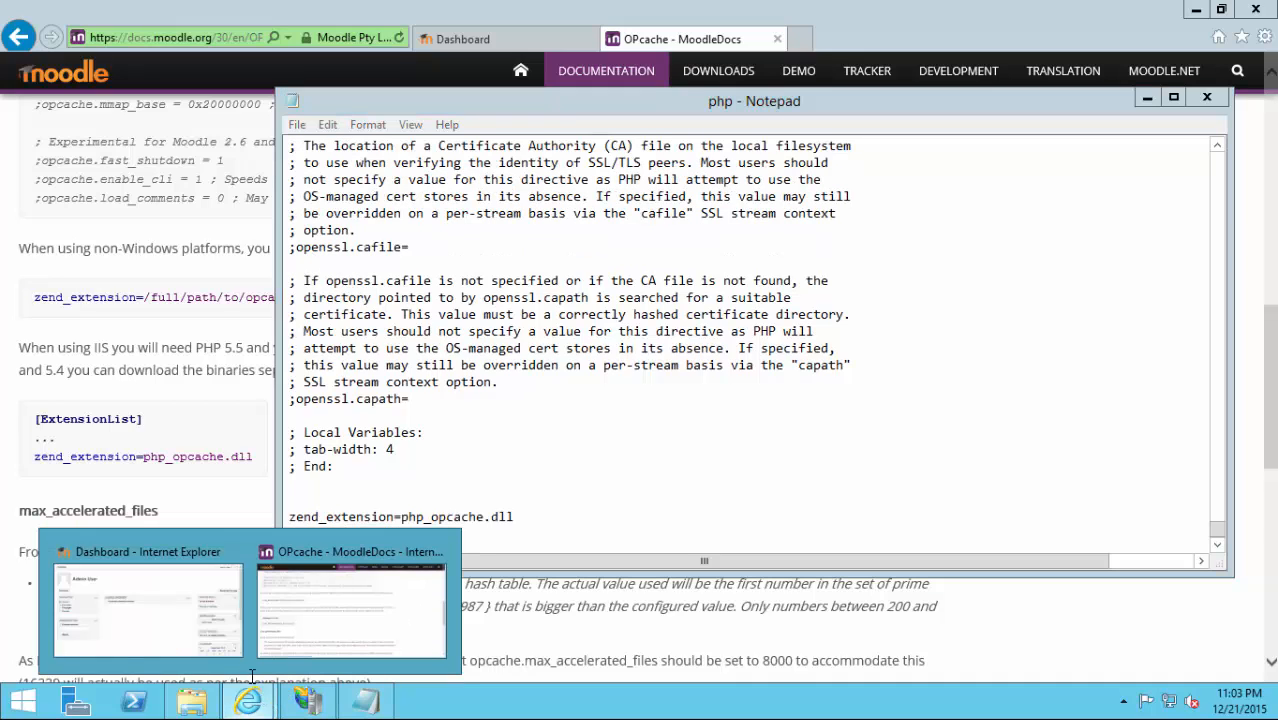
pyautogui.click(157, 617)
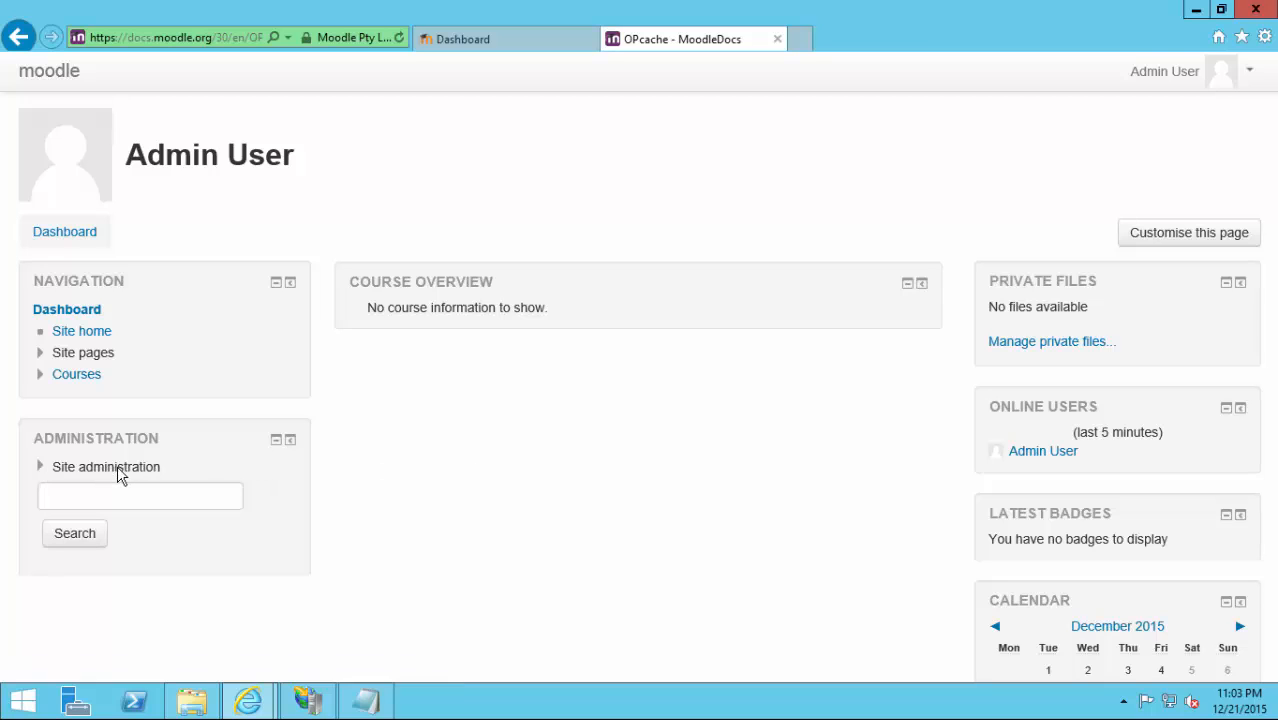
pyautogui.scroll(-4, 501, 453)
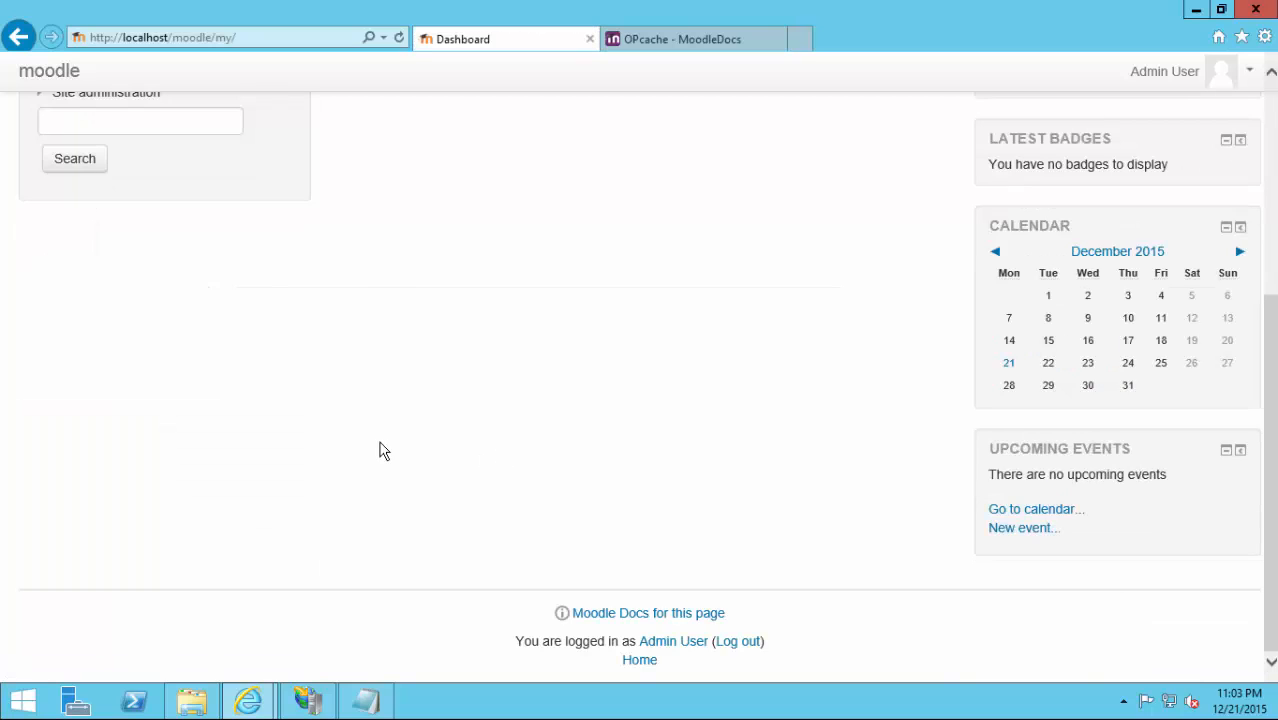
pyautogui.scroll(1, 235, 205)
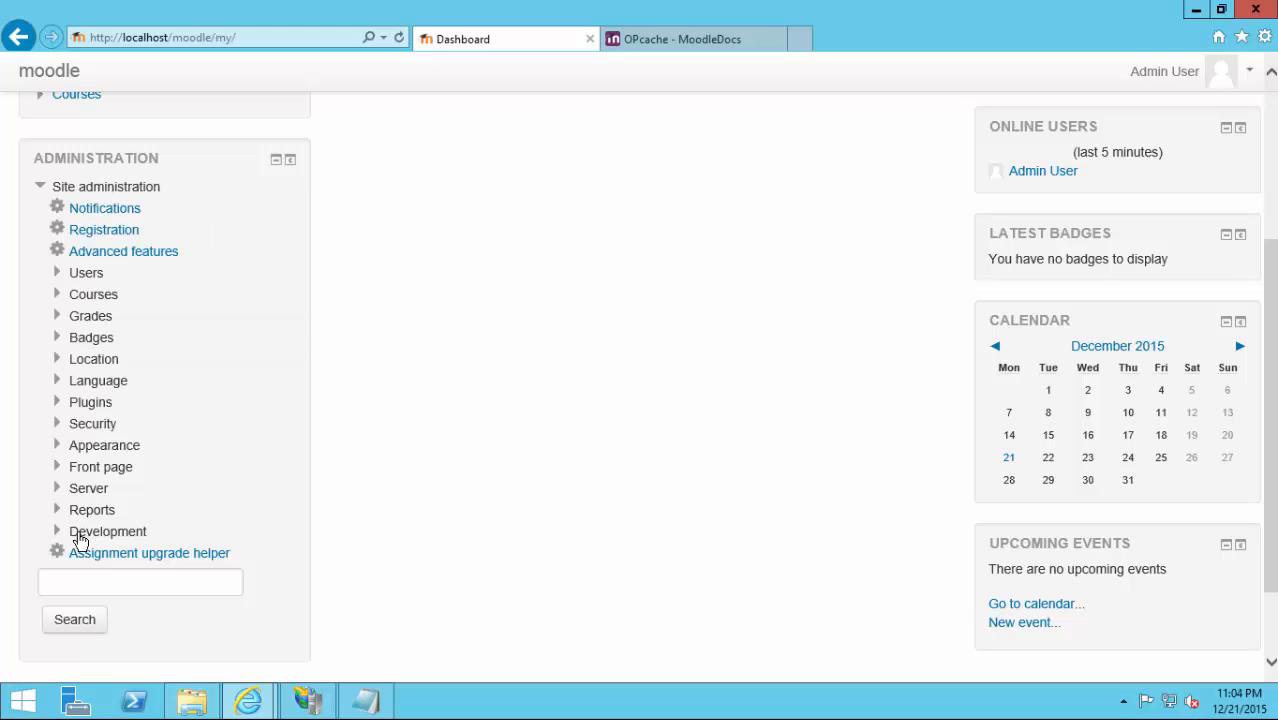
pyautogui.click(78, 532)
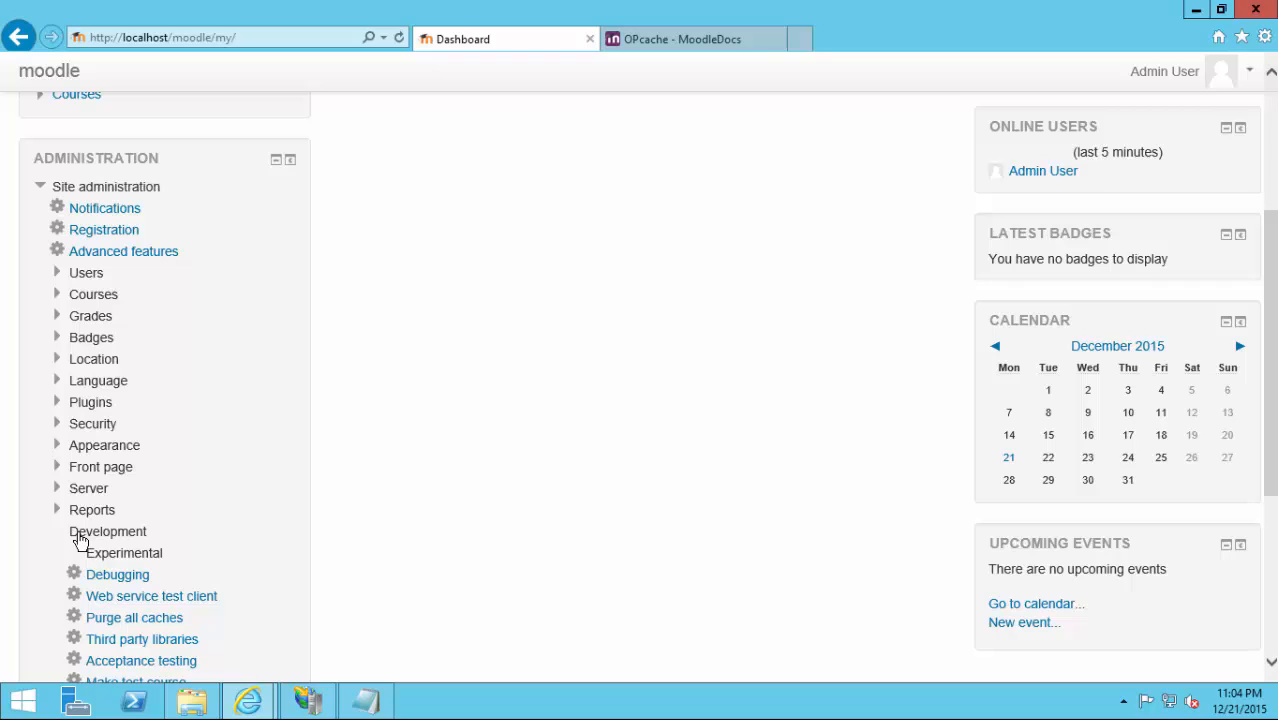
pyautogui.click(119, 579)
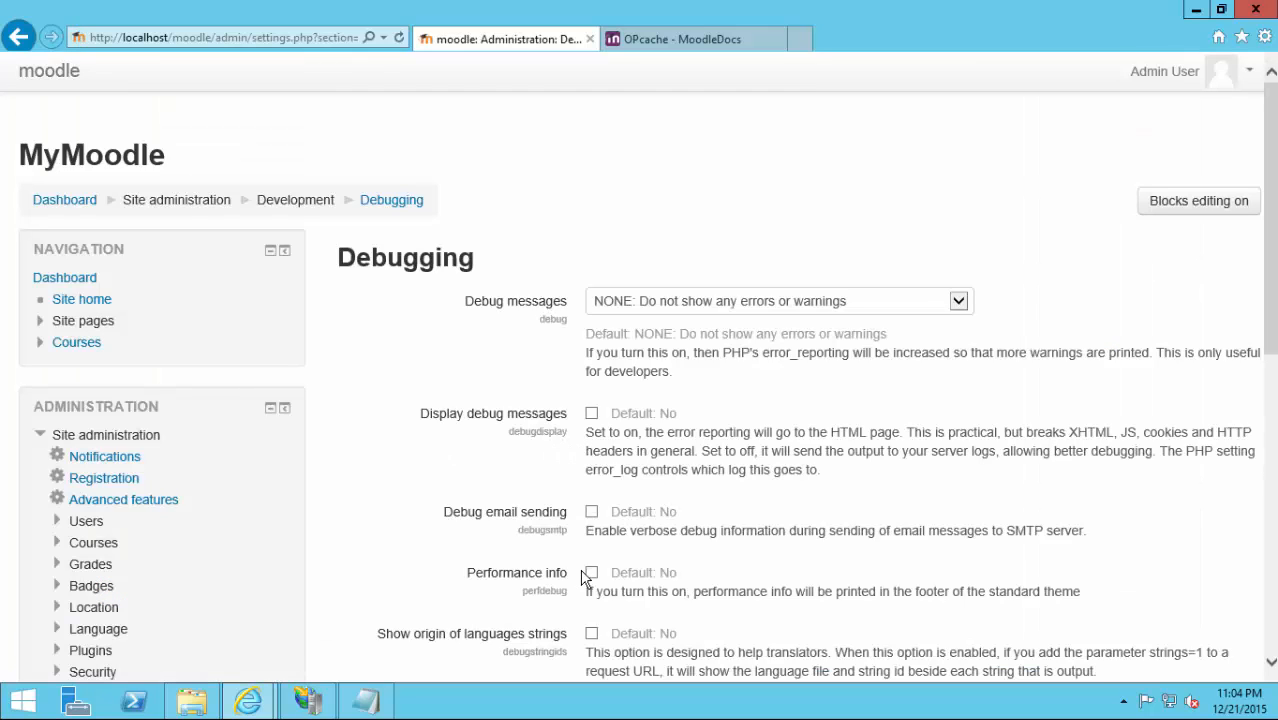
pyautogui.click(591, 573)
pyautogui.scroll(-5, 372, 376)
pyautogui.click(648, 437)
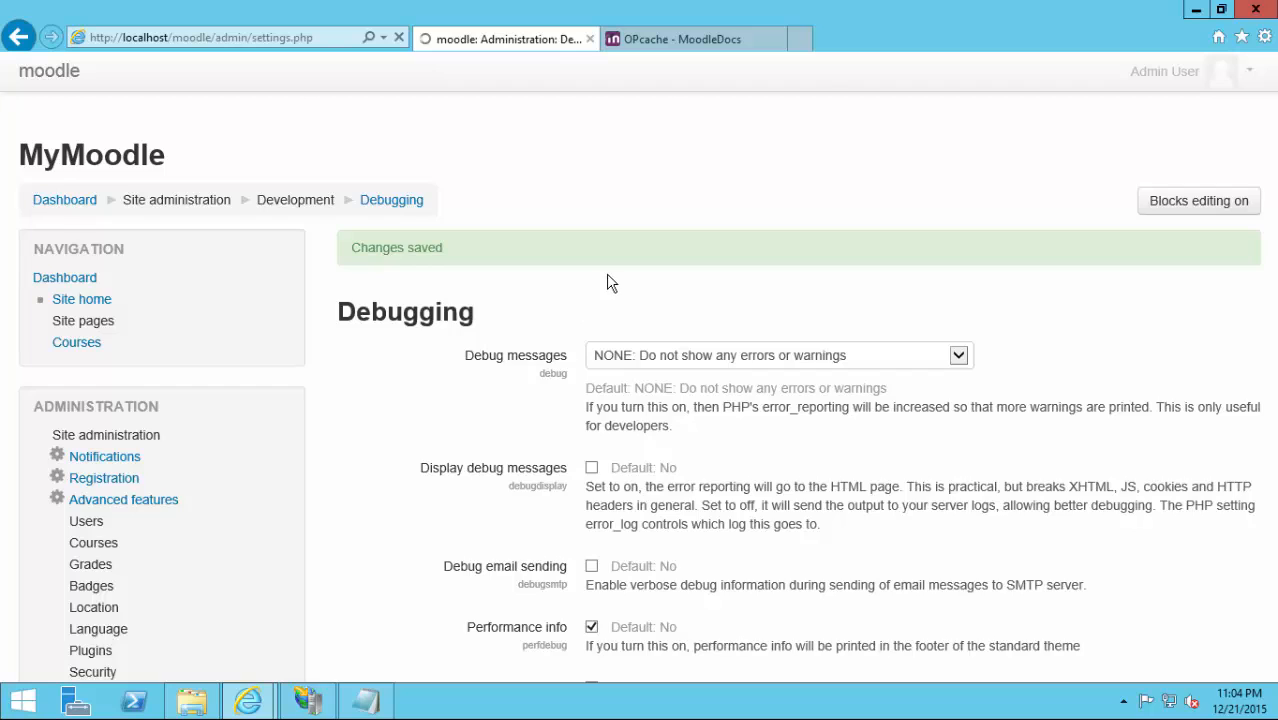
# Expand the Server section of Site administration.
pyautogui.scroll(-10, 605, 284)
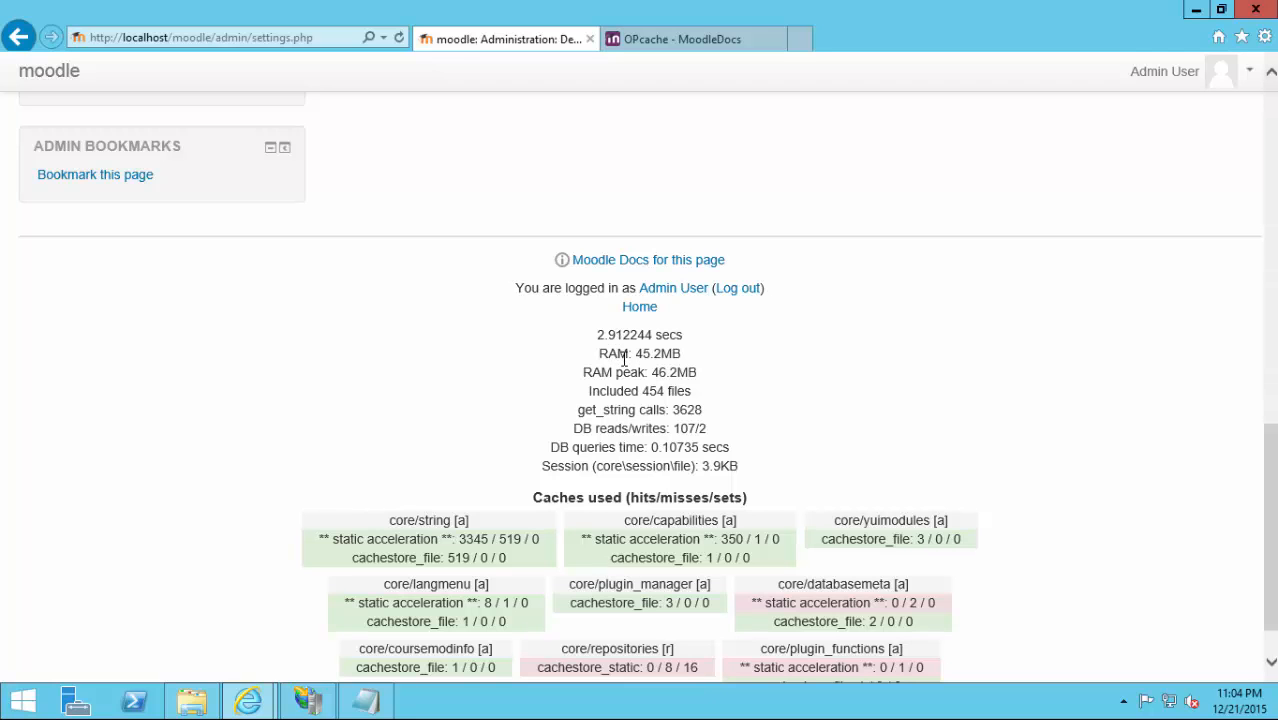
pyautogui.scroll(5, 278, 404)
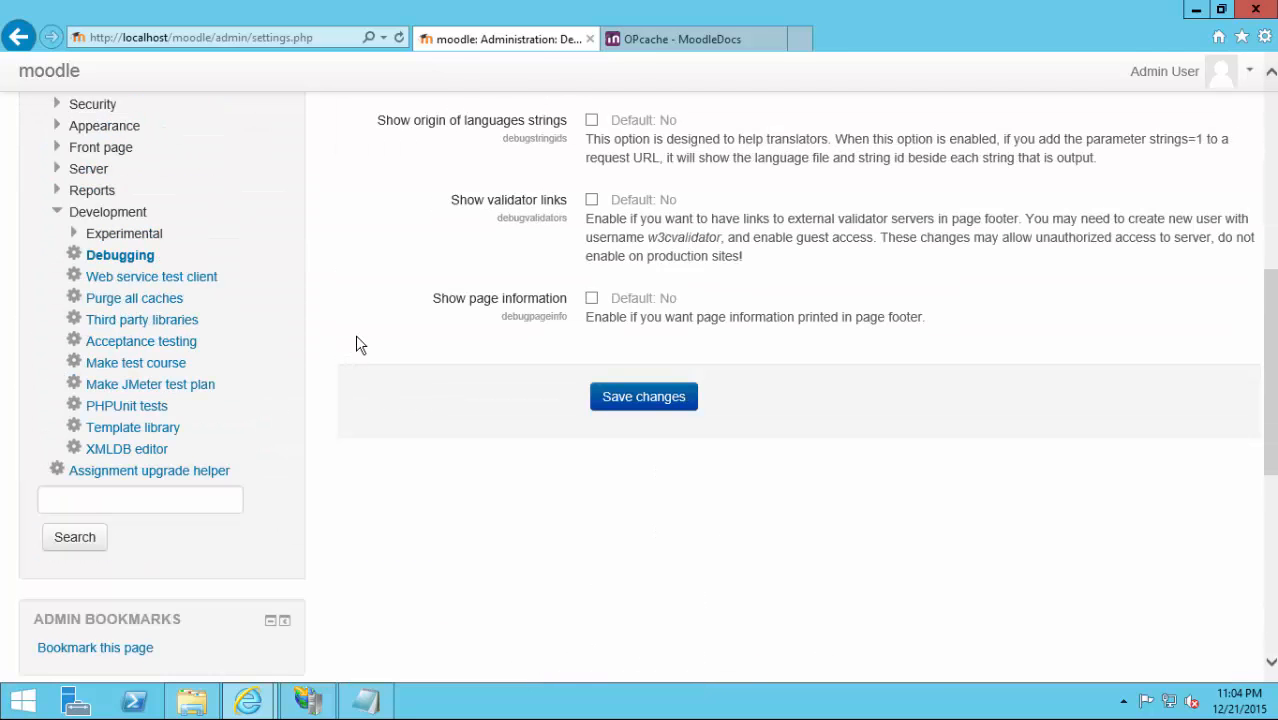
pyautogui.scroll(3, 300, 336)
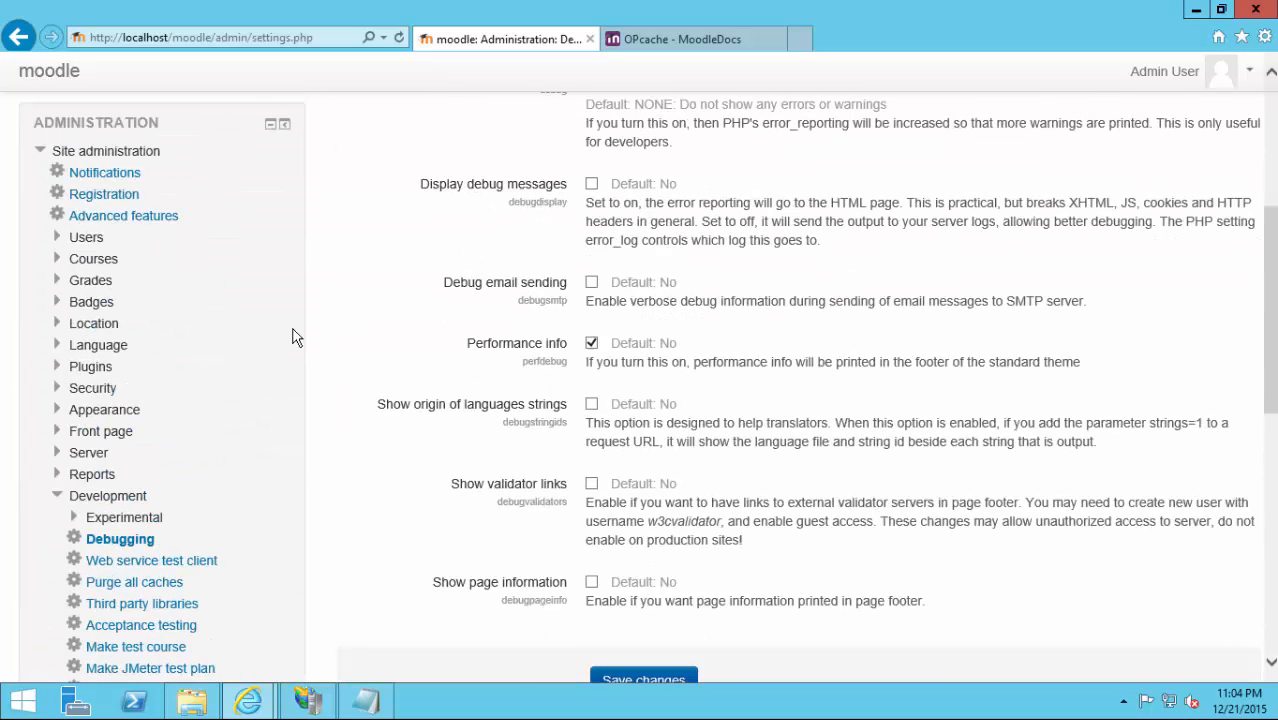
pyautogui.click(60, 453)
pyautogui.scroll(-1, 219, 442)
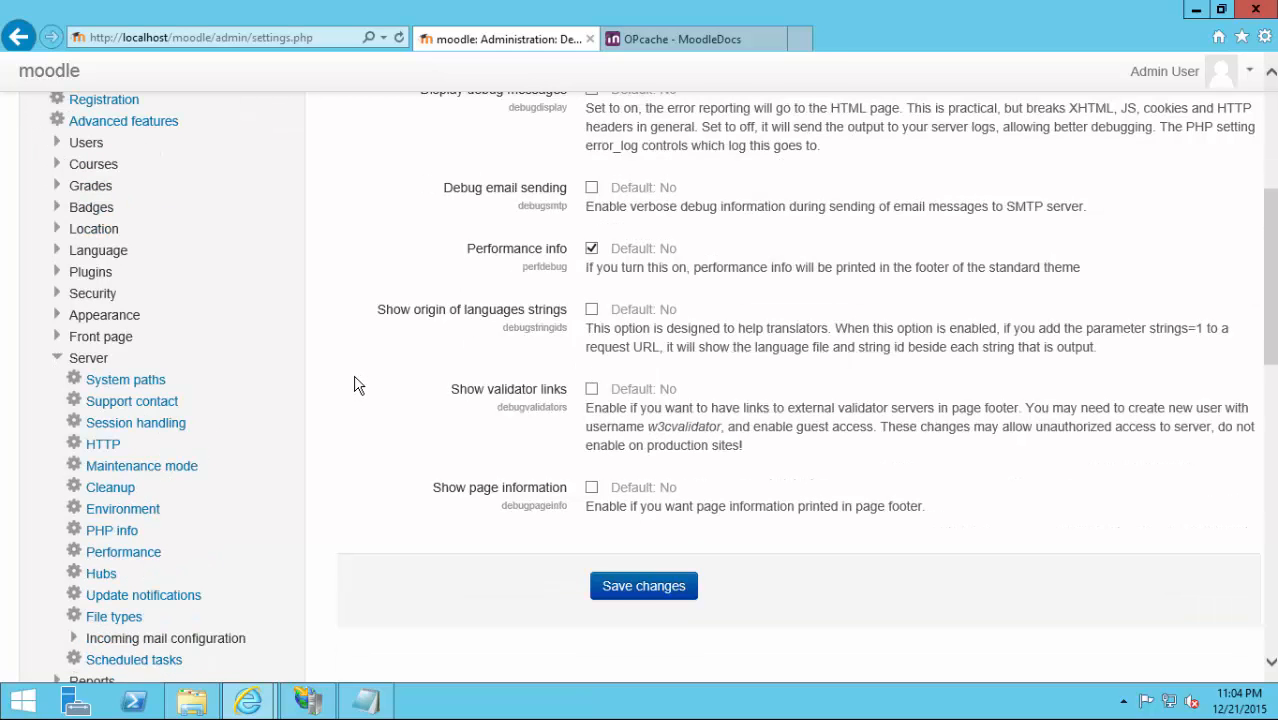
# Save php.ini with the opcache extension line and refresh Moodle's Environment server checks.
pyautogui.click(104, 514)
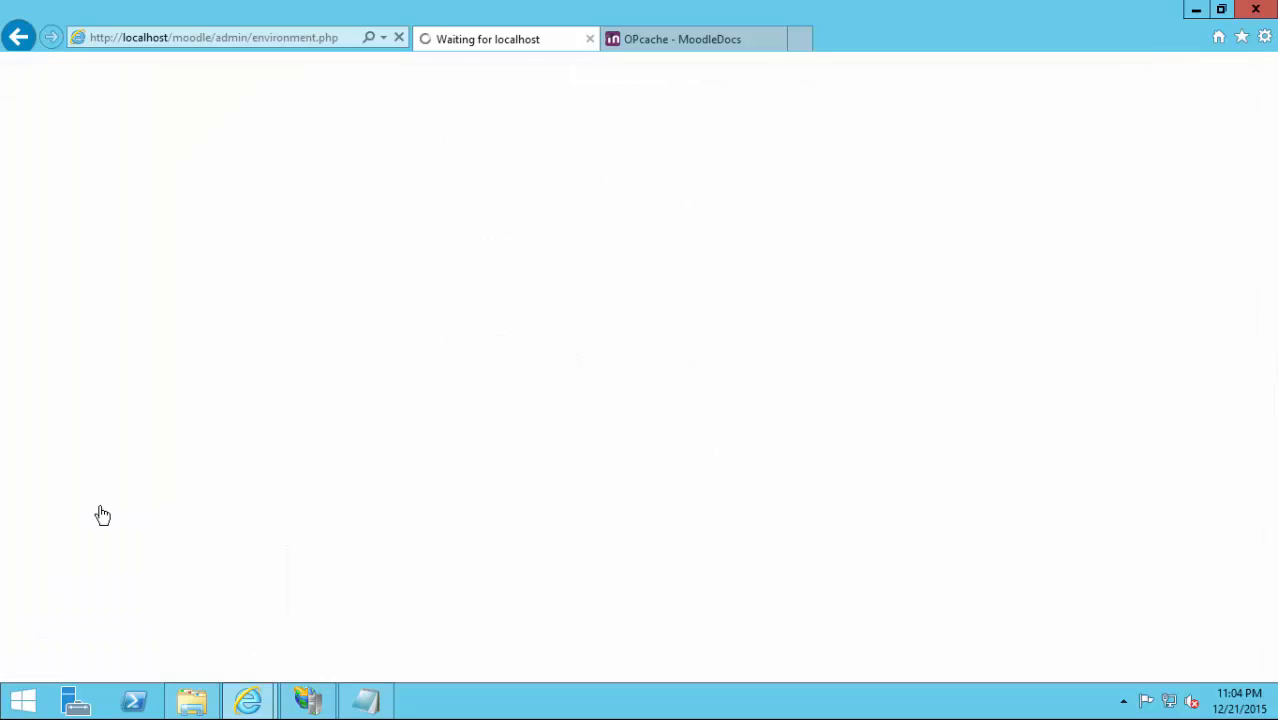
pyautogui.scroll(-3, 907, 348)
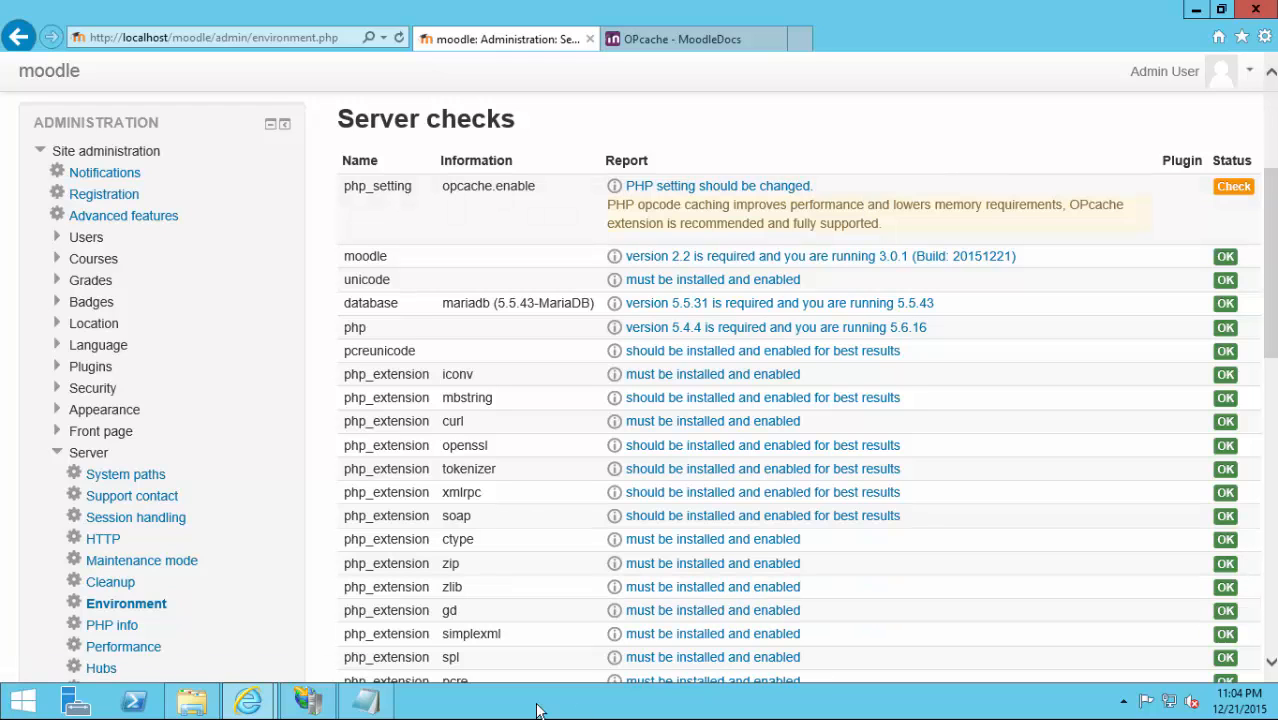
pyautogui.click(366, 700)
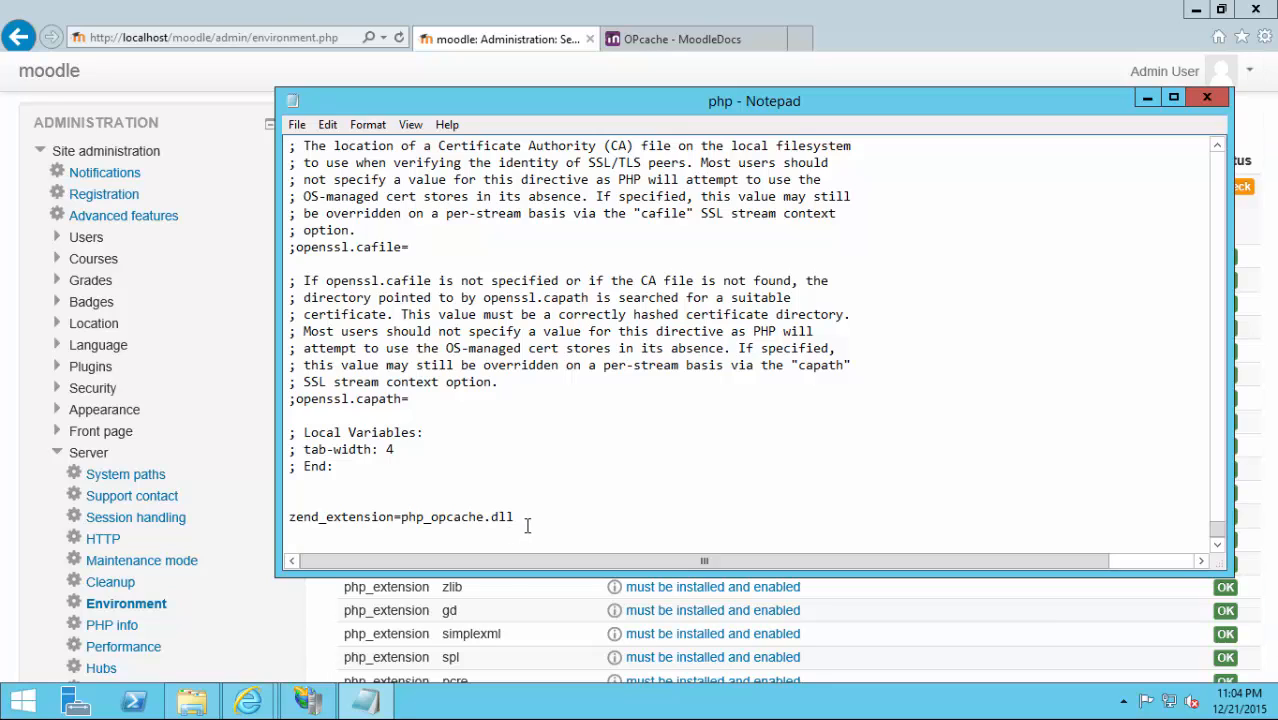
pyautogui.click(296, 124)
pyautogui.click(320, 183)
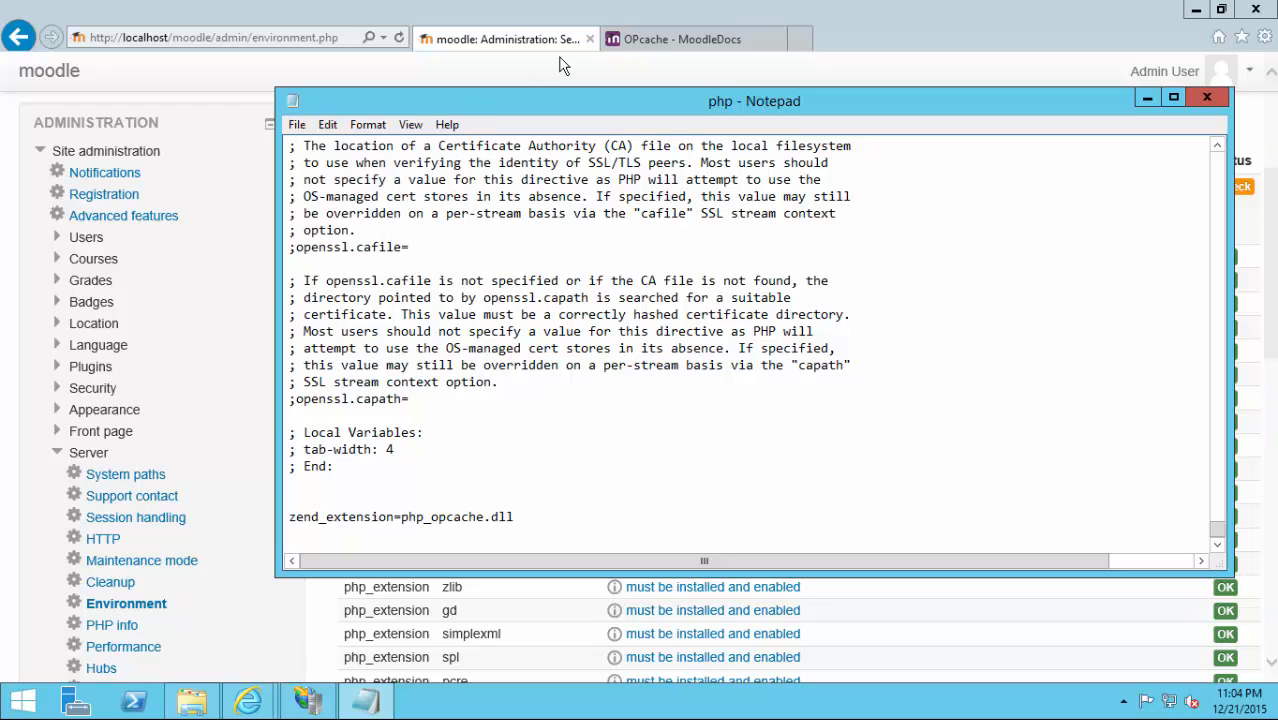
pyautogui.click(499, 47)
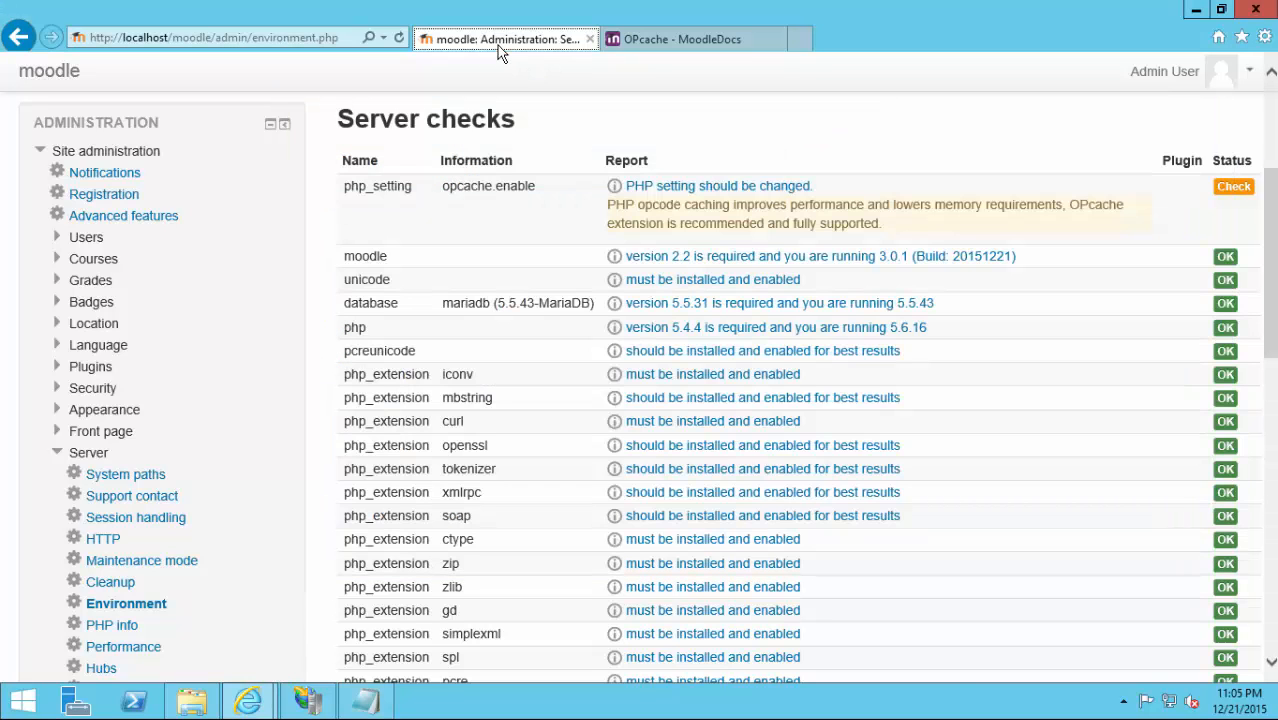
pyautogui.press('F5')
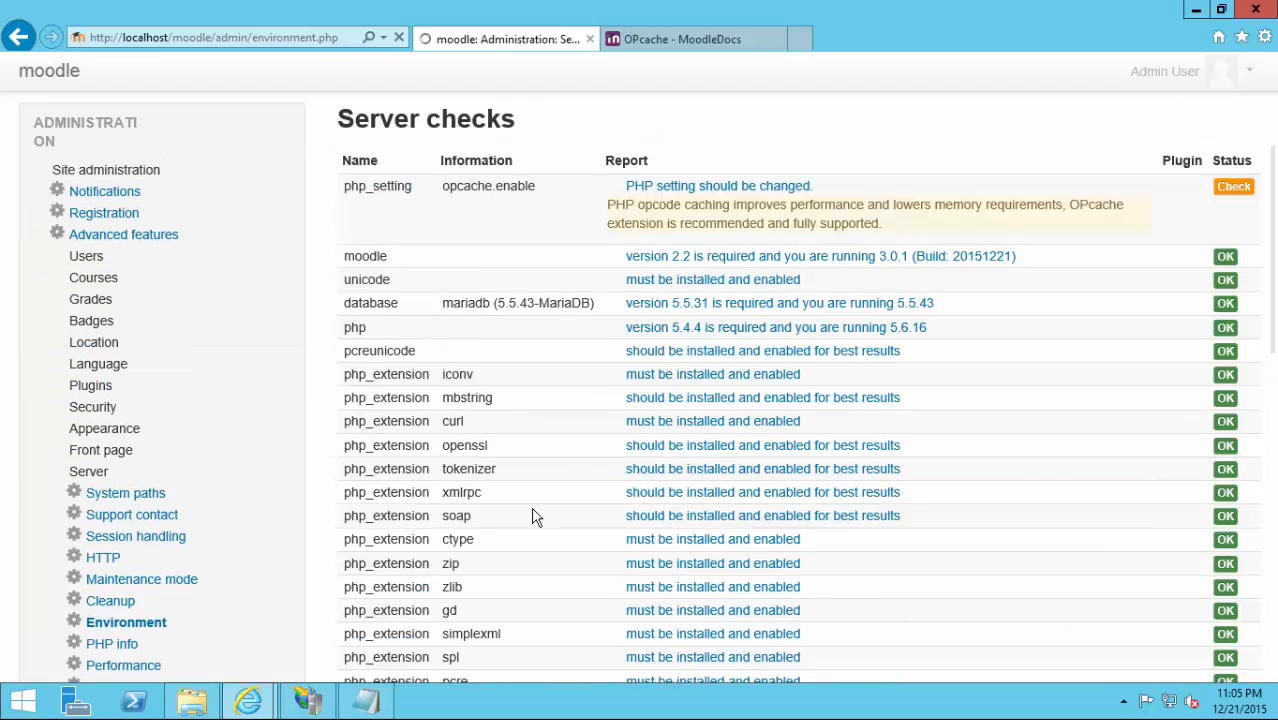
# Restart the web server in IIS Manager and reload Environment checks to confirm opcache.enable passes.
pyautogui.click(308, 700)
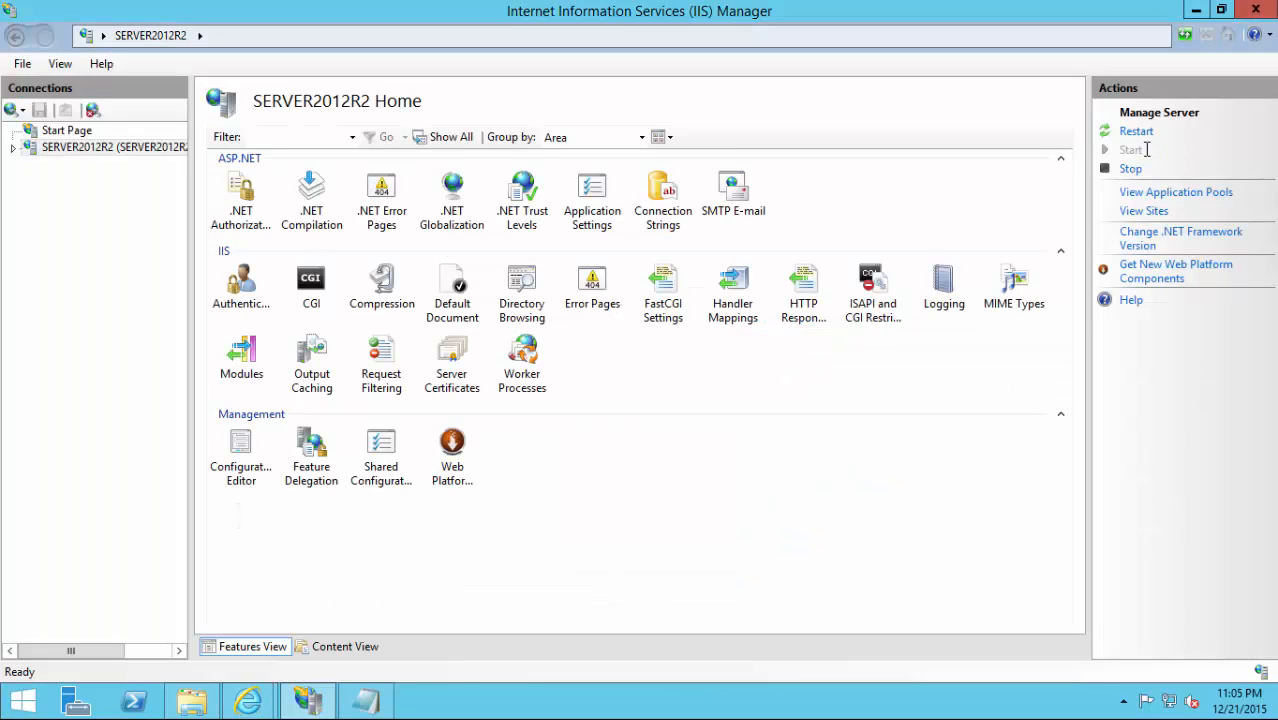
pyautogui.click(1137, 130)
pyautogui.moveTo(256, 698)
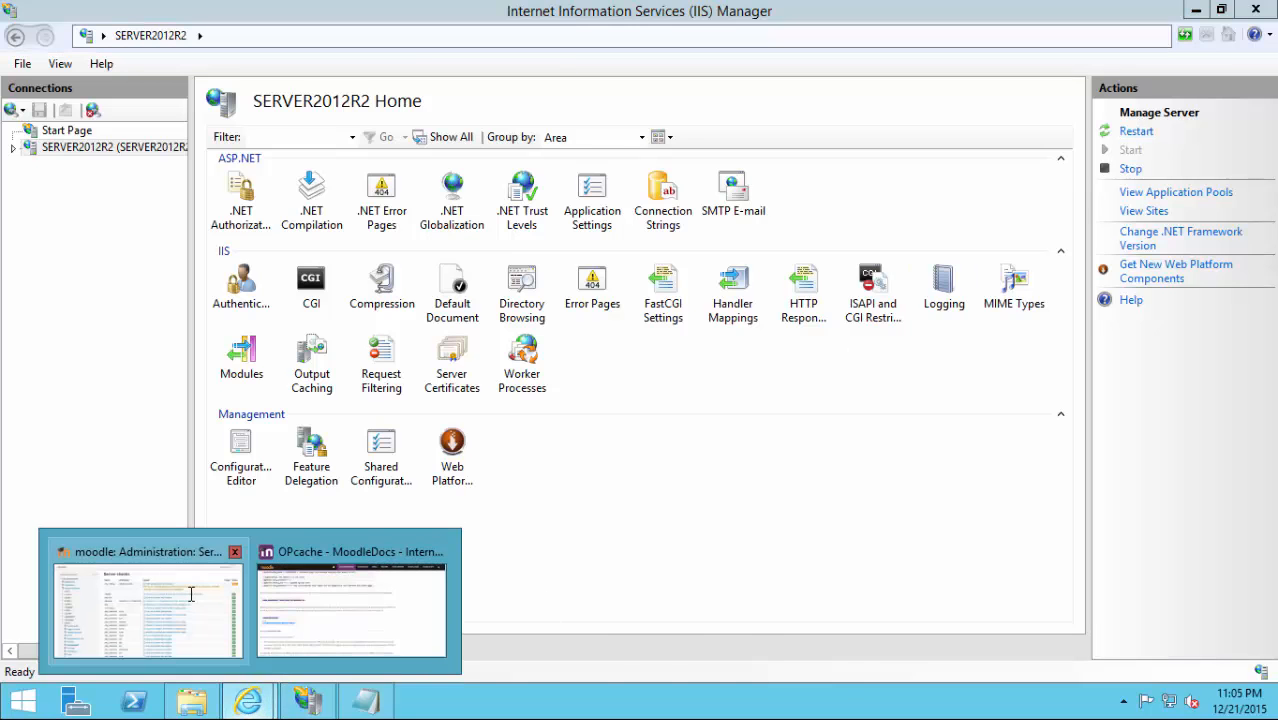
pyautogui.click(190, 594)
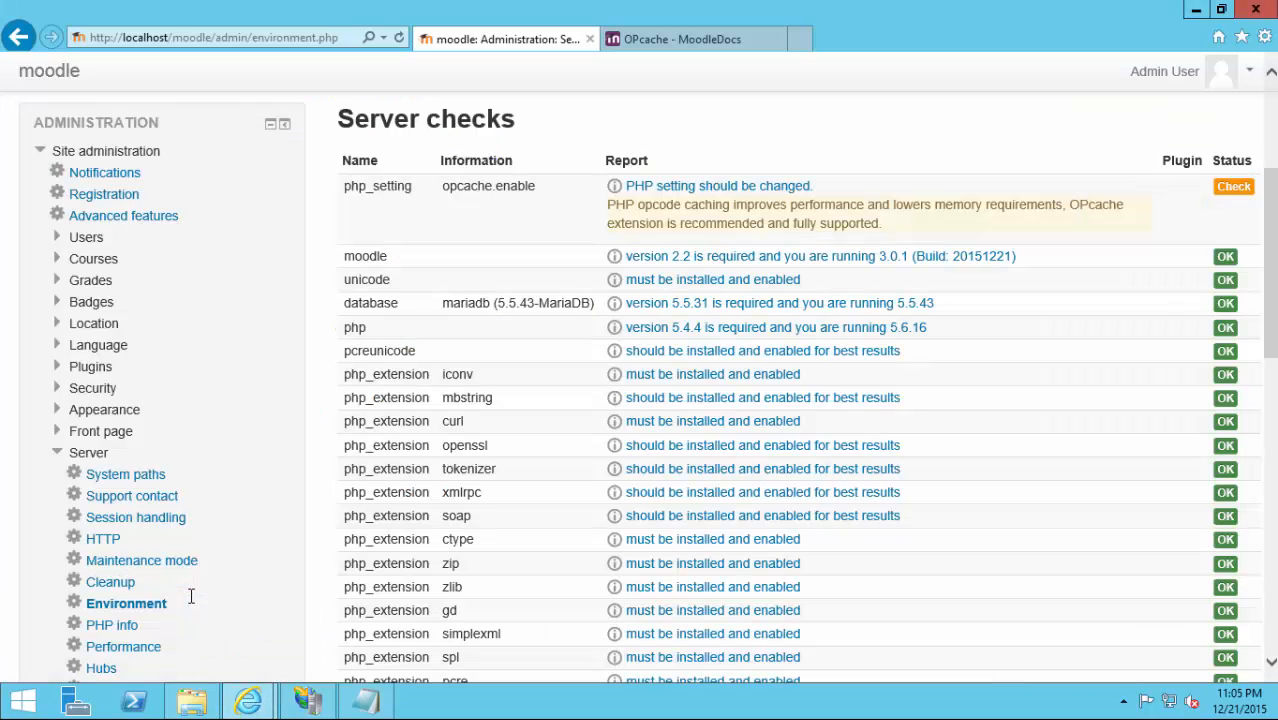
pyautogui.press('F5')
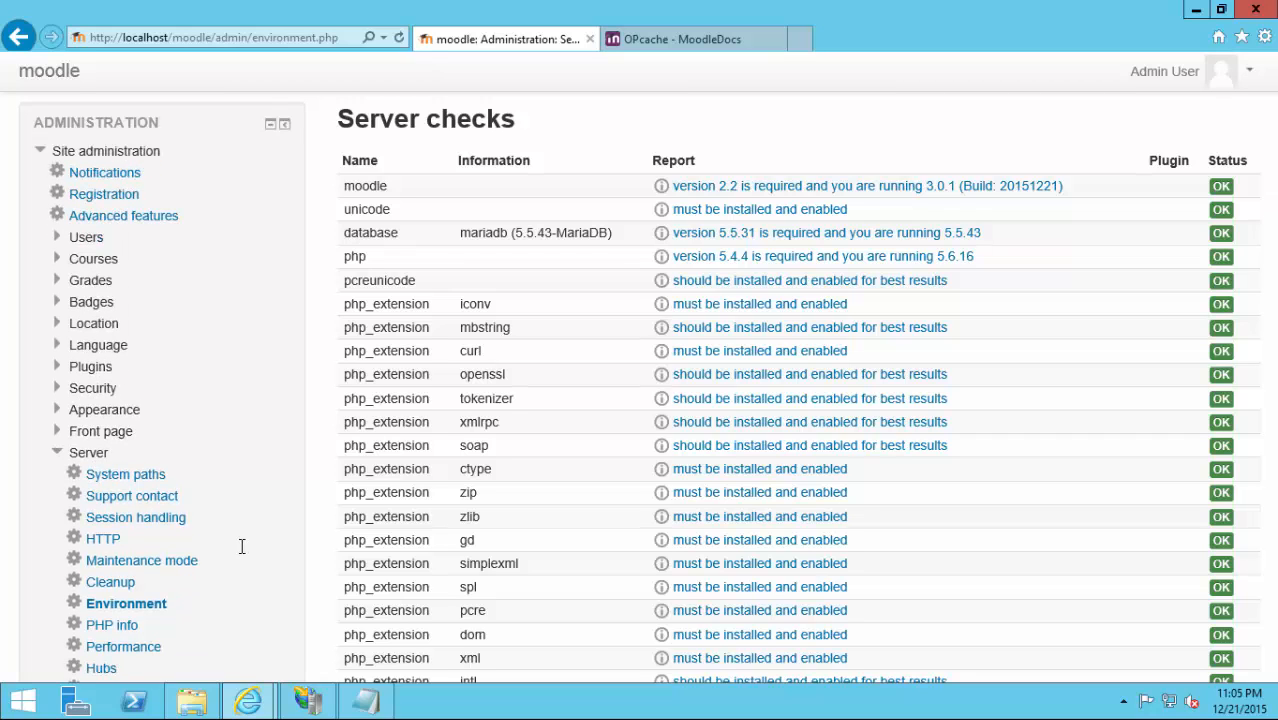
pyautogui.moveTo(371, 706)
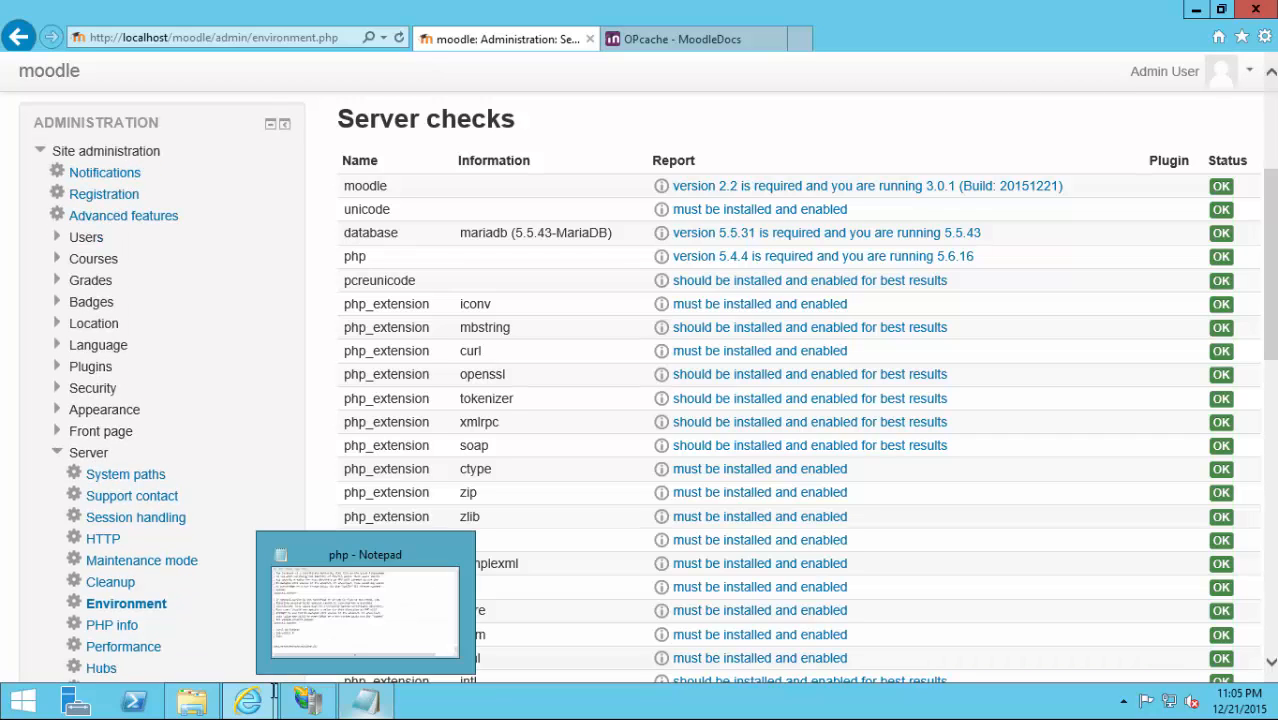
# Copy the recommended opcache settings block from the MoodleDocs OPcache Configuration section.
pyautogui.hotkey('ctrl', 'Tab')
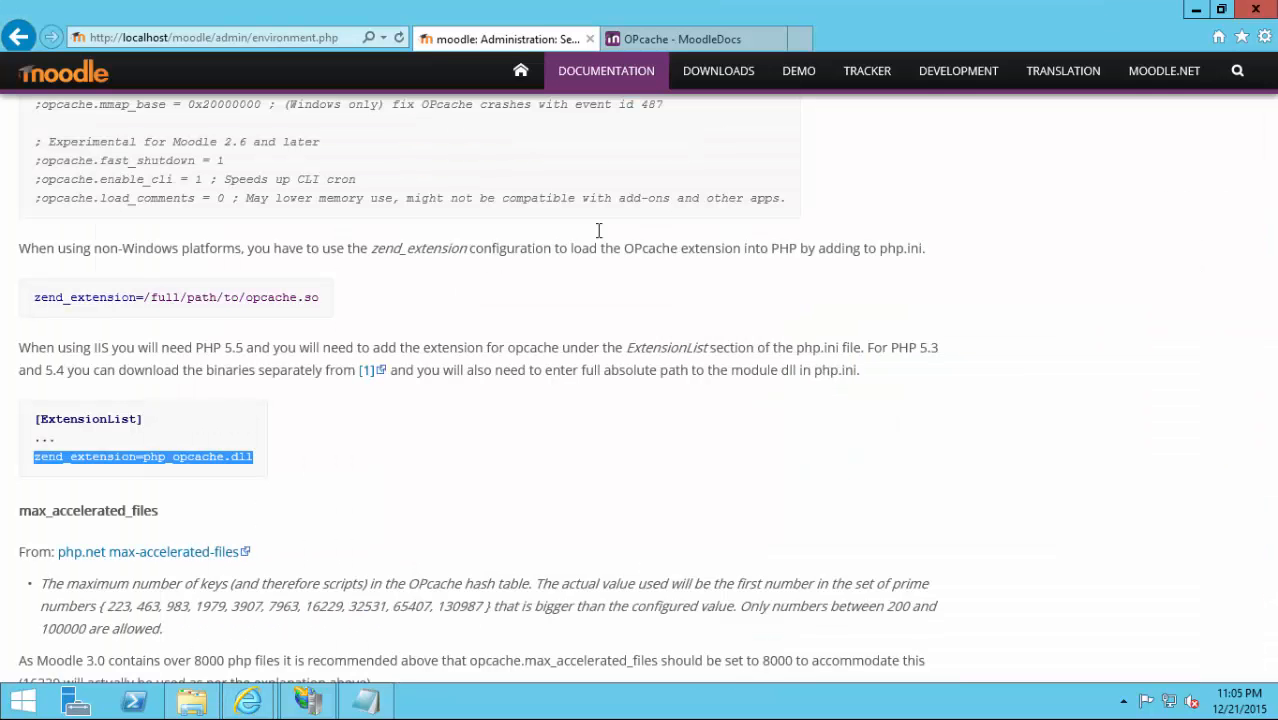
pyautogui.click(355, 429)
pyautogui.scroll(4, 350, 429)
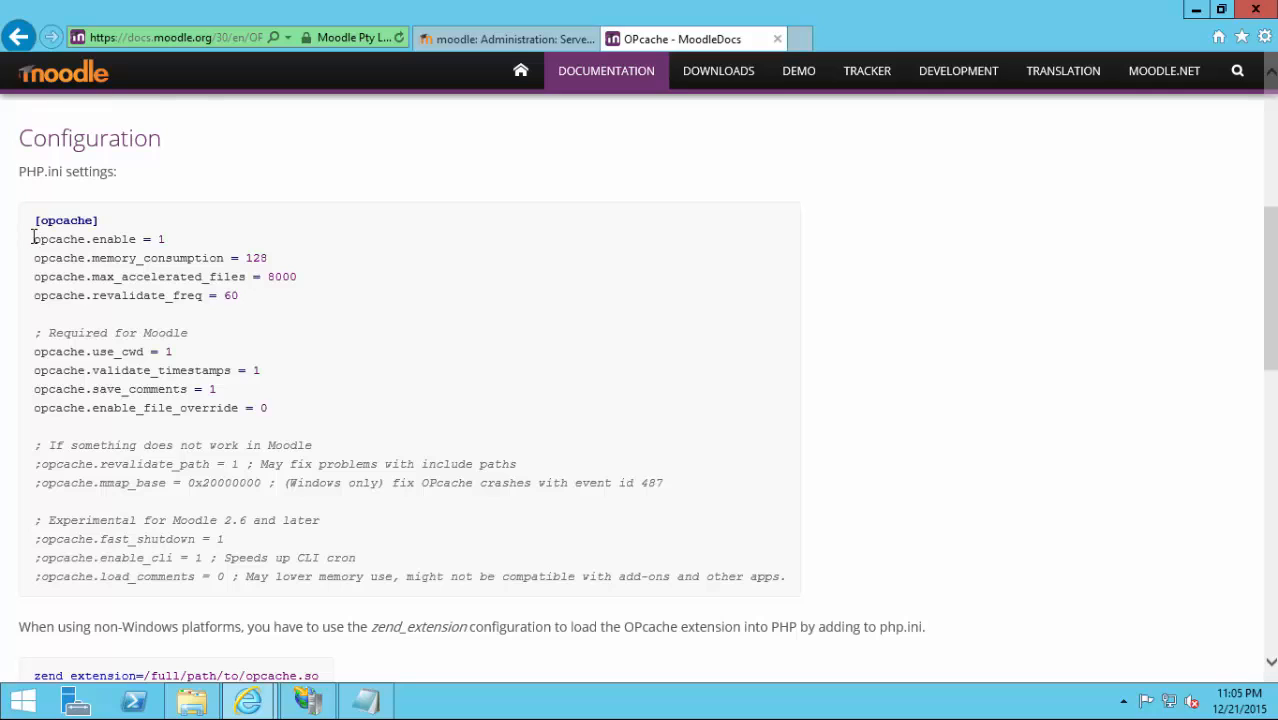
pyautogui.moveTo(34, 239); pyautogui.dragTo(310, 406)
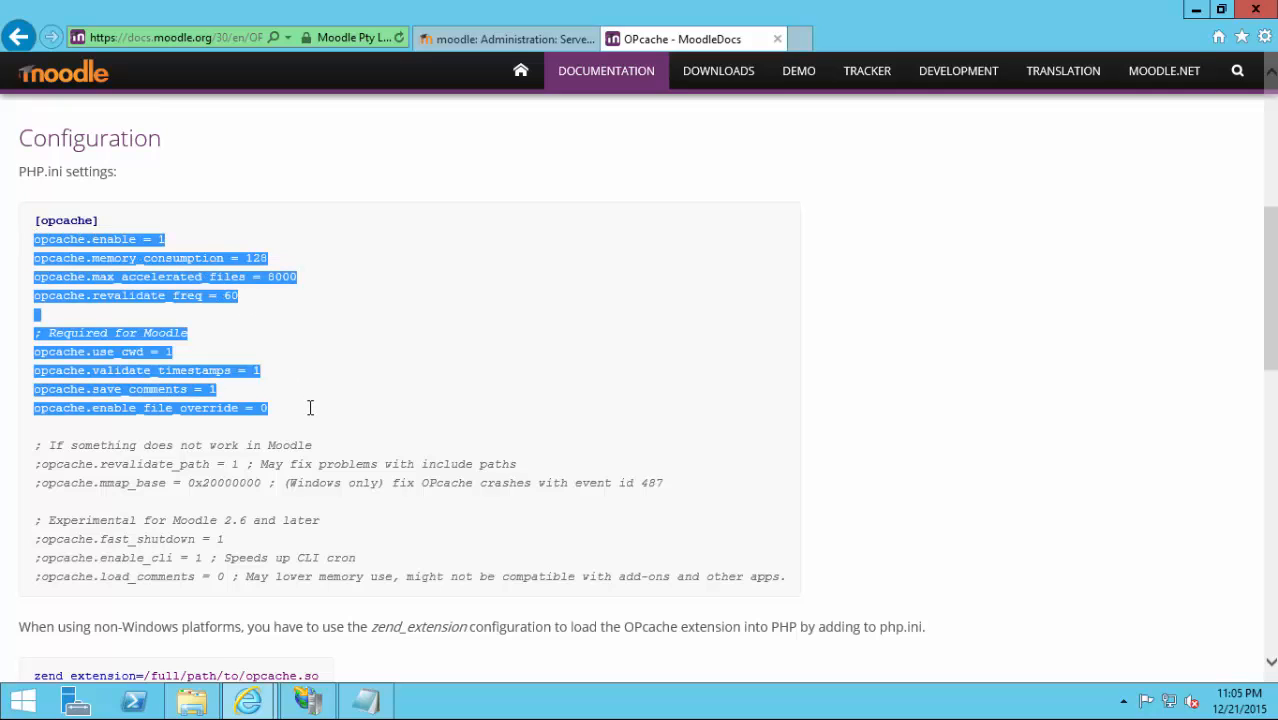
pyautogui.rightClick(145, 262)
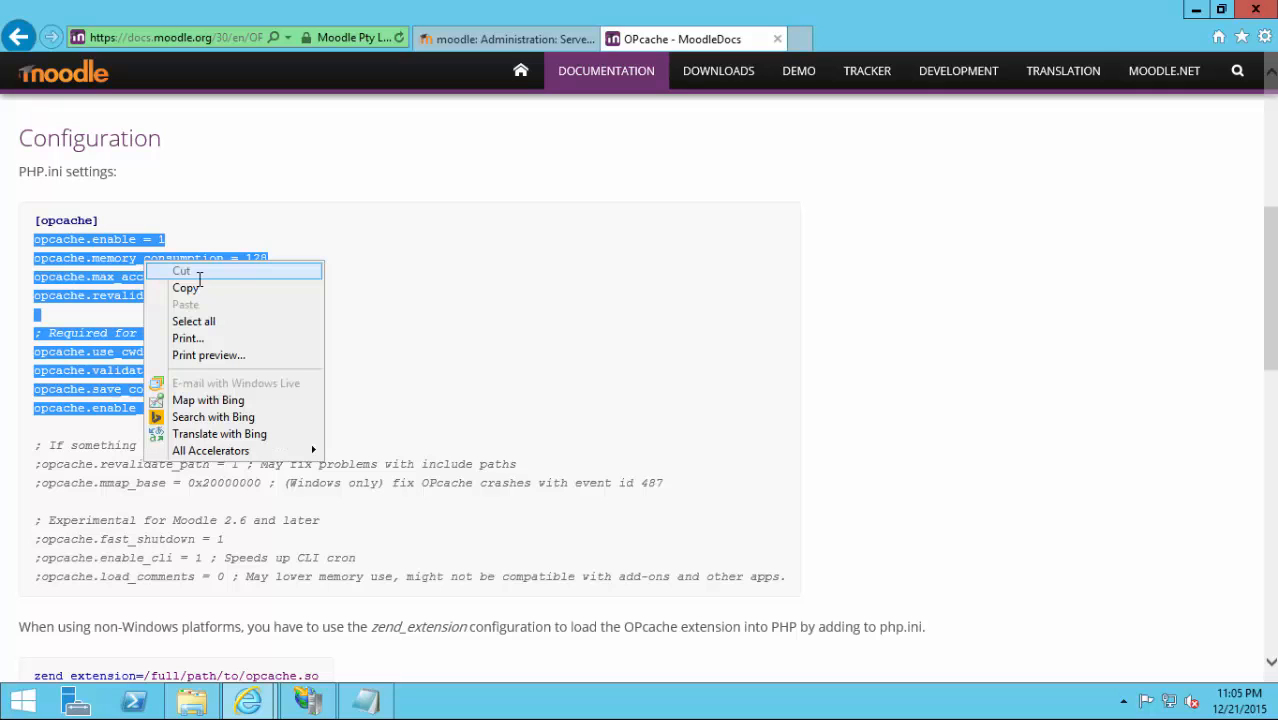
pyautogui.click(205, 288)
# Paste the opcache settings below zend_extension=php_opcache.dll, keeping max_accelerated_files at 8000.
pyautogui.click(352, 694)
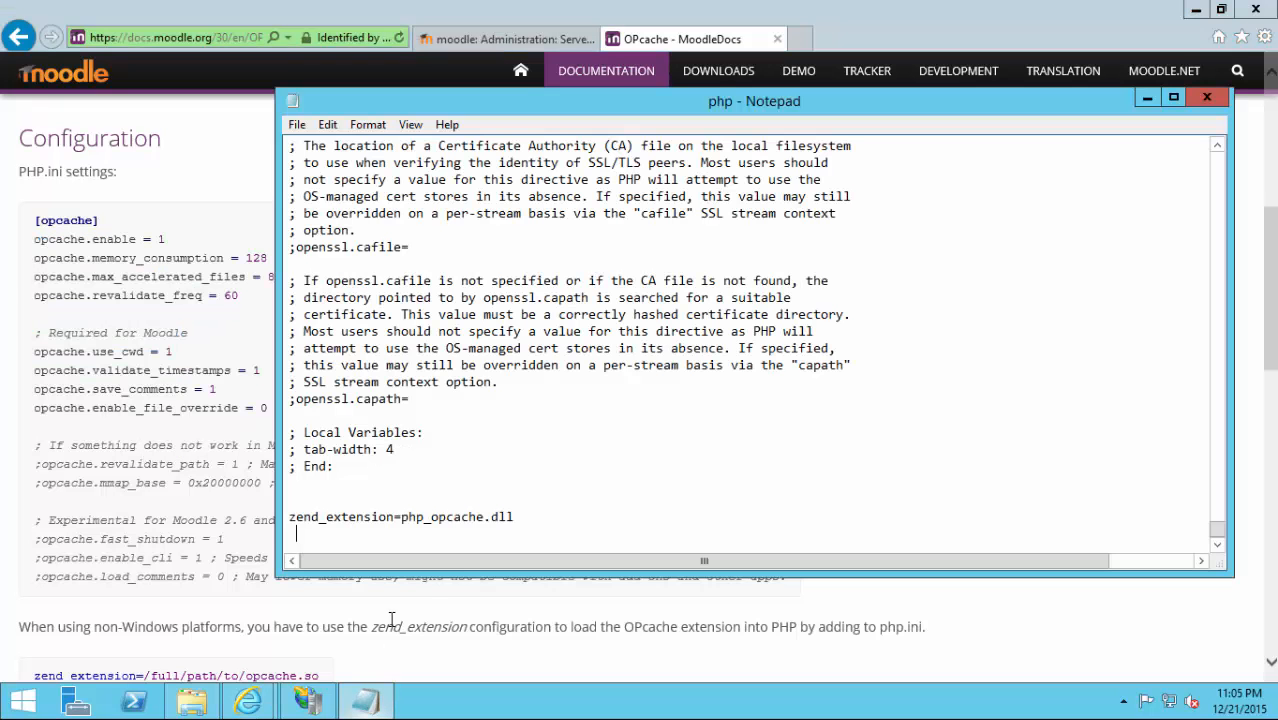
pyautogui.press('Return')
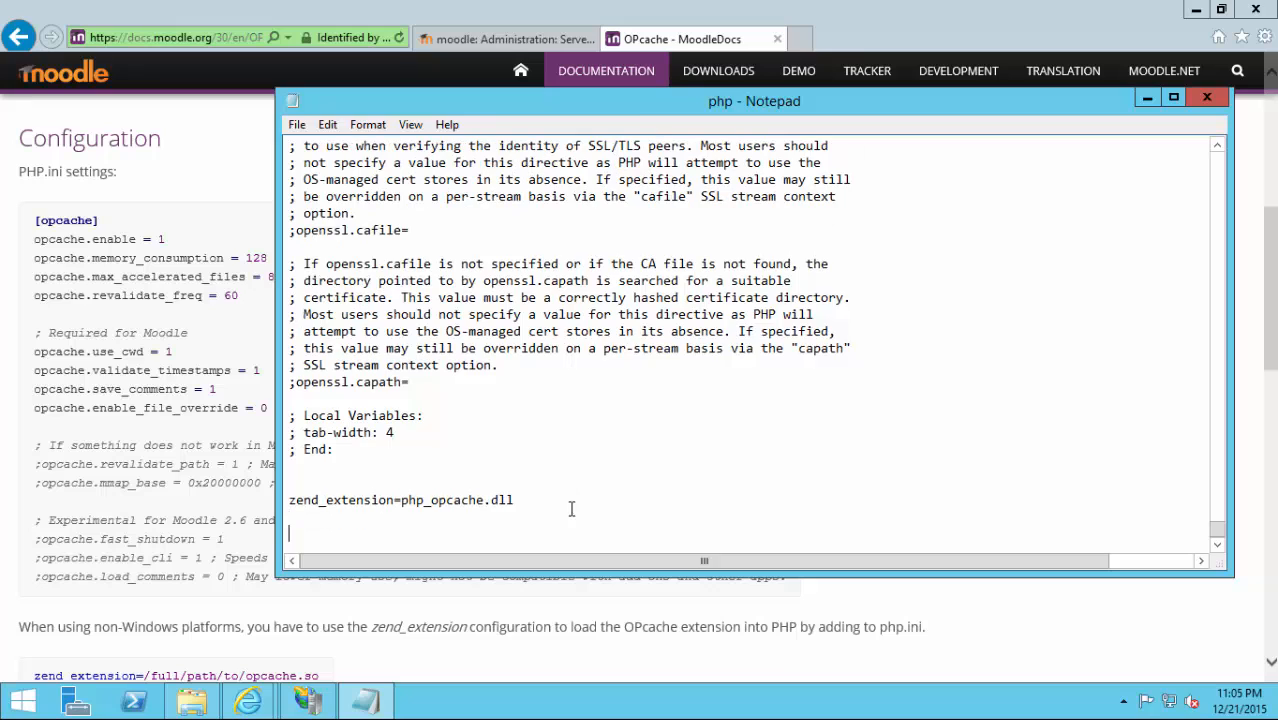
pyautogui.hotkey('ctrl', 'v')
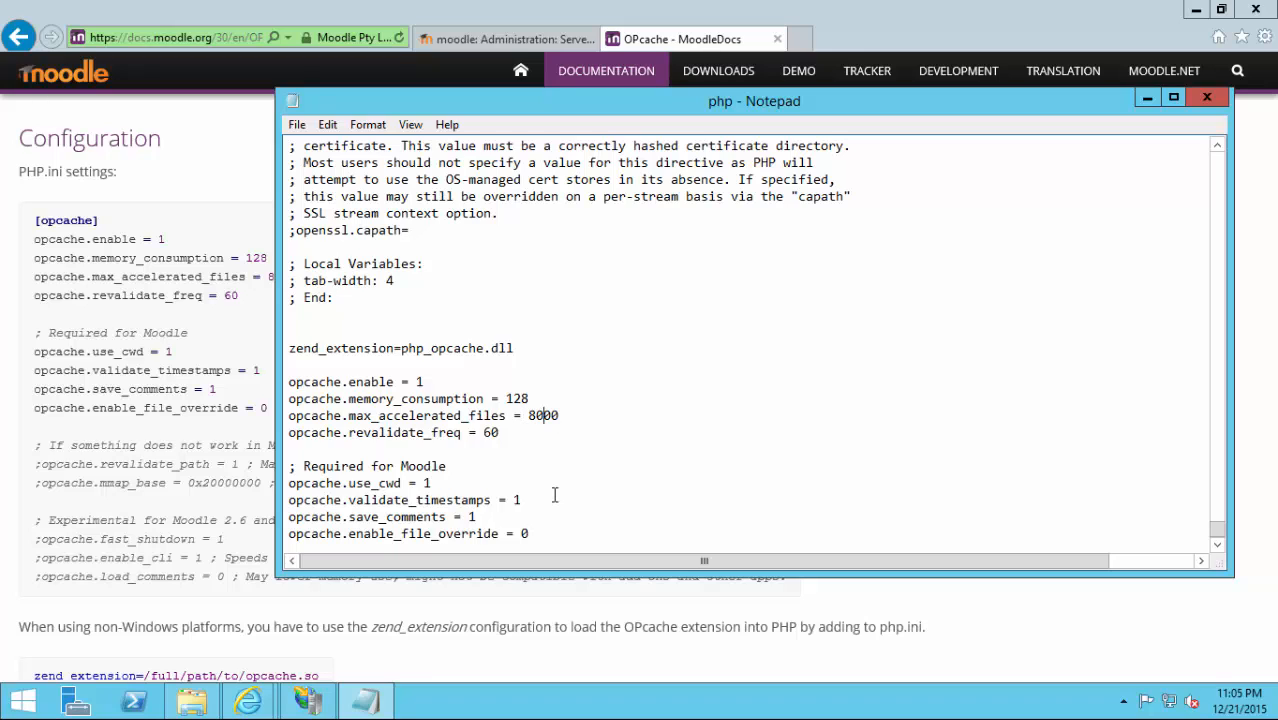
pyautogui.press('BackSpace')
pyautogui.write('4')
pyautogui.press('BackSpace')
pyautogui.write('8')
# Review the docs' optional troubleshooting settings and check the pasted memory_consumption value in php.ini.
pyautogui.click(112, 457)
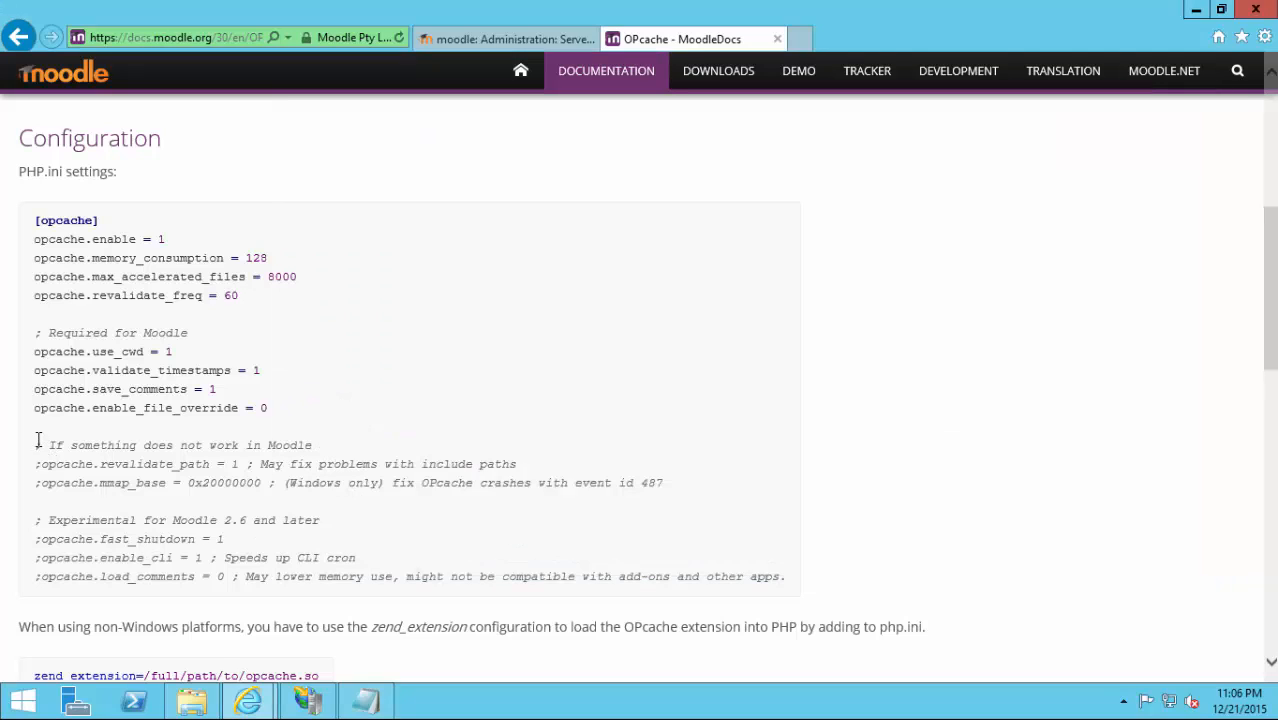
pyautogui.moveTo(37, 442); pyautogui.dragTo(797, 594)
pyautogui.click(969, 467)
pyautogui.click(379, 698)
pyautogui.click(645, 393)
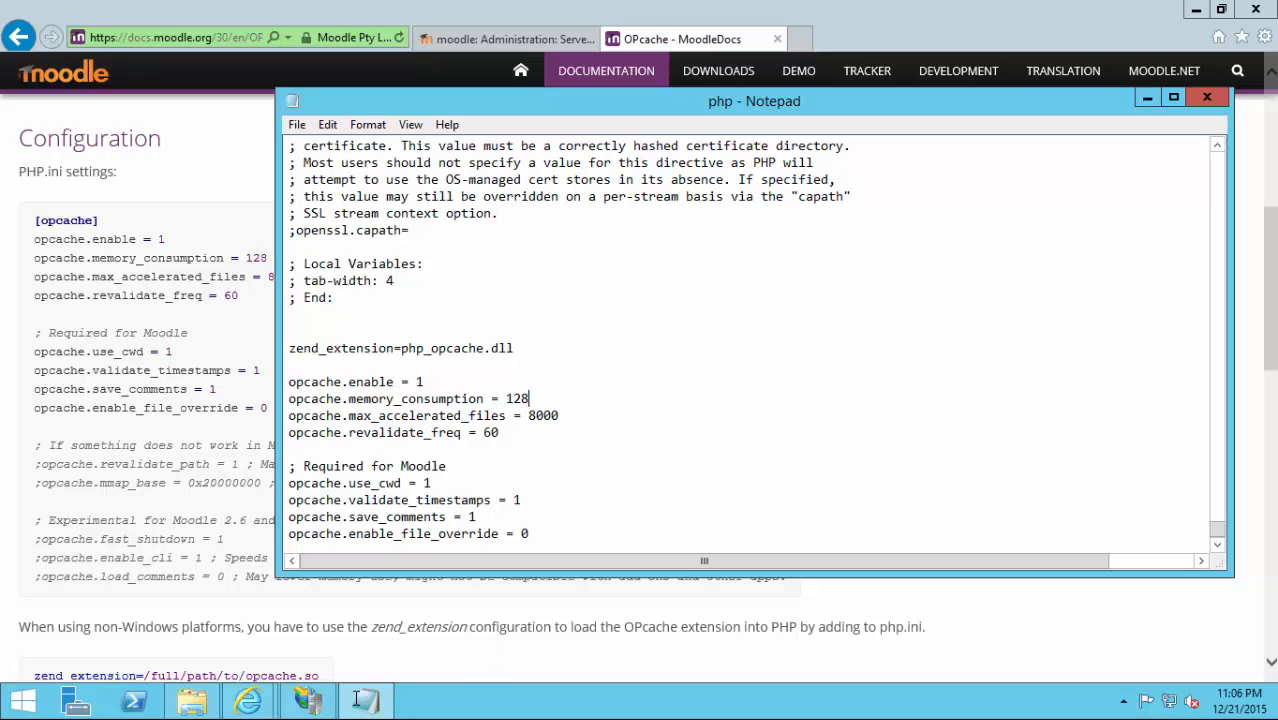
pyautogui.click(308, 700)
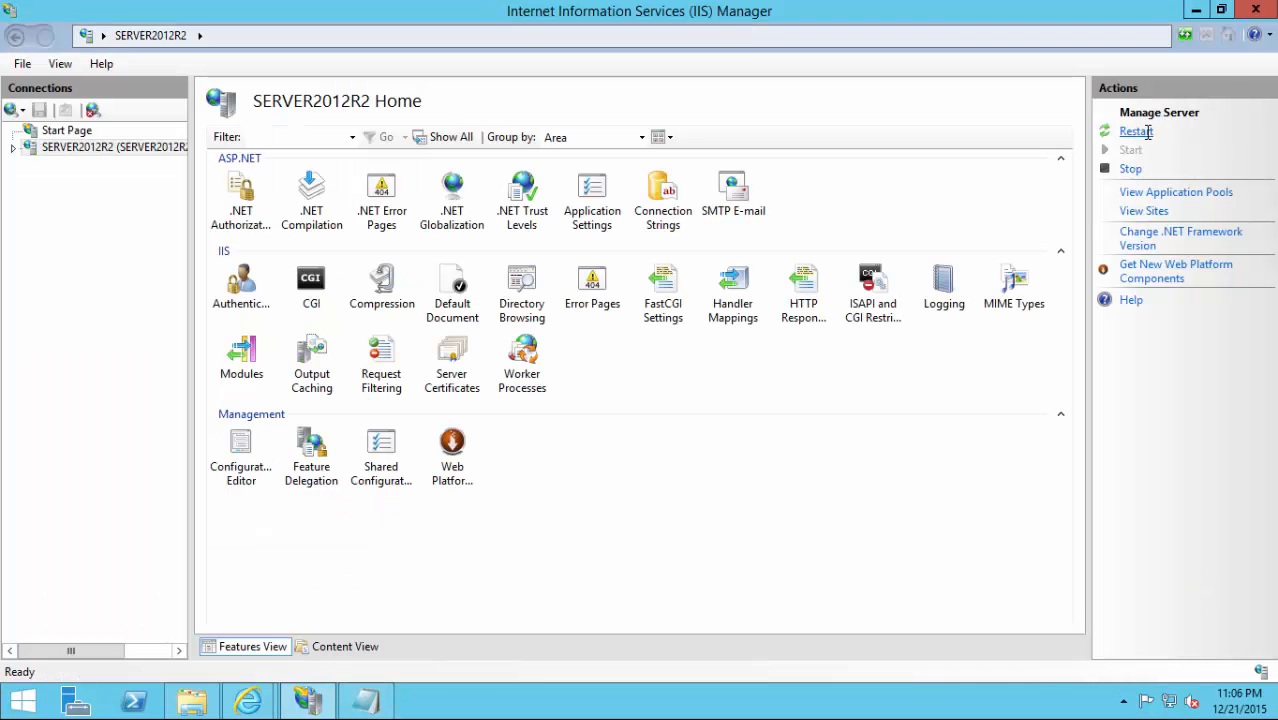
# Restart IIS again to load the OPcache settings and return to Moodle's Environment checks.
pyautogui.click(1146, 131)
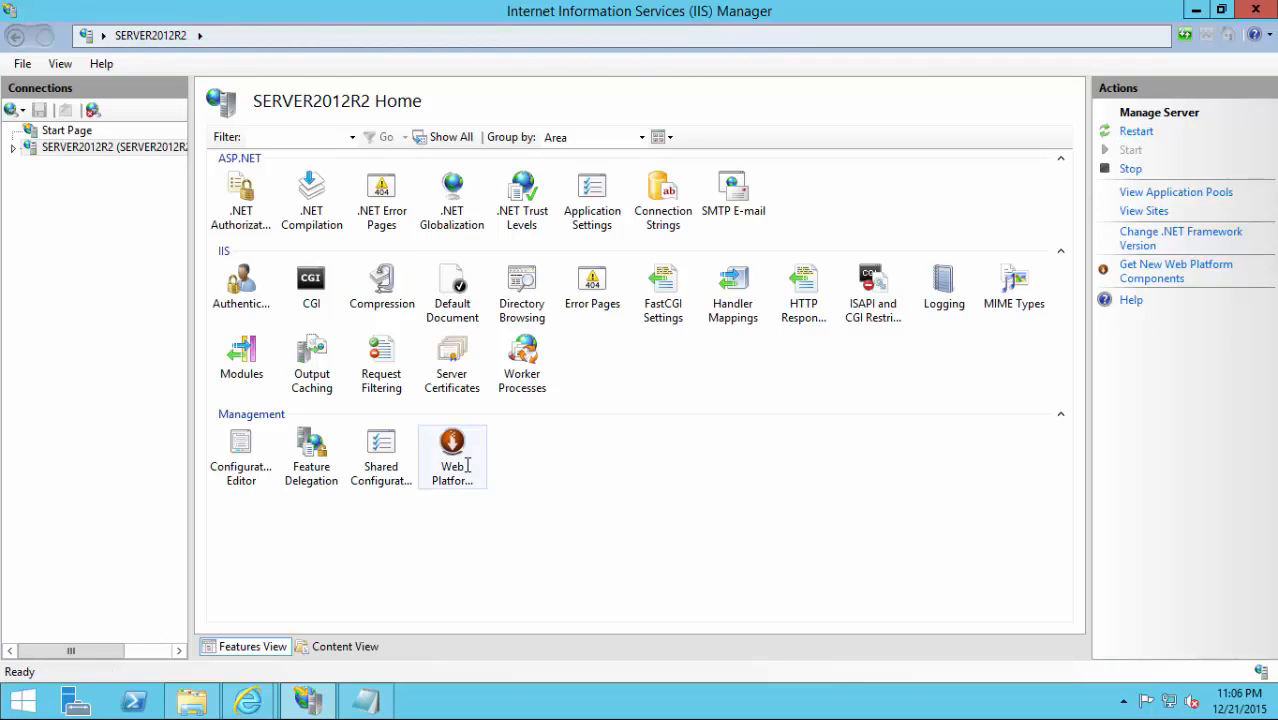
pyautogui.moveTo(248, 700)
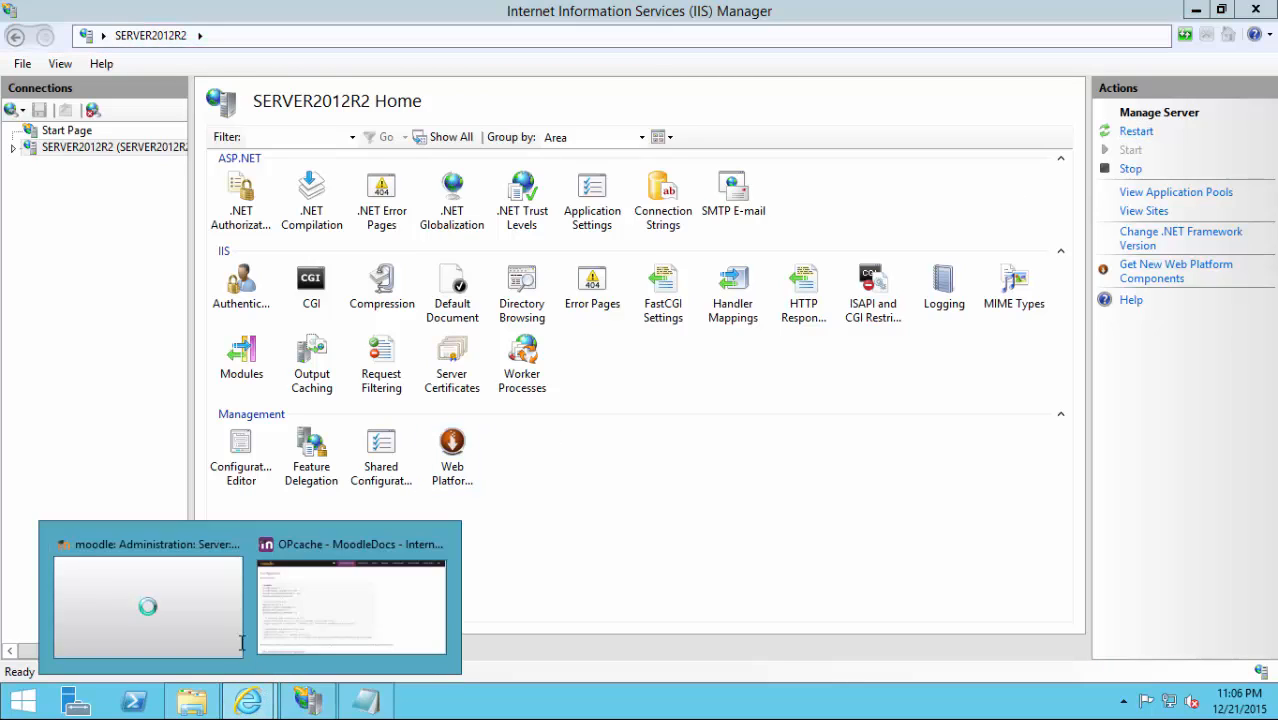
pyautogui.click(222, 622)
pyautogui.scroll(-5, 672, 283)
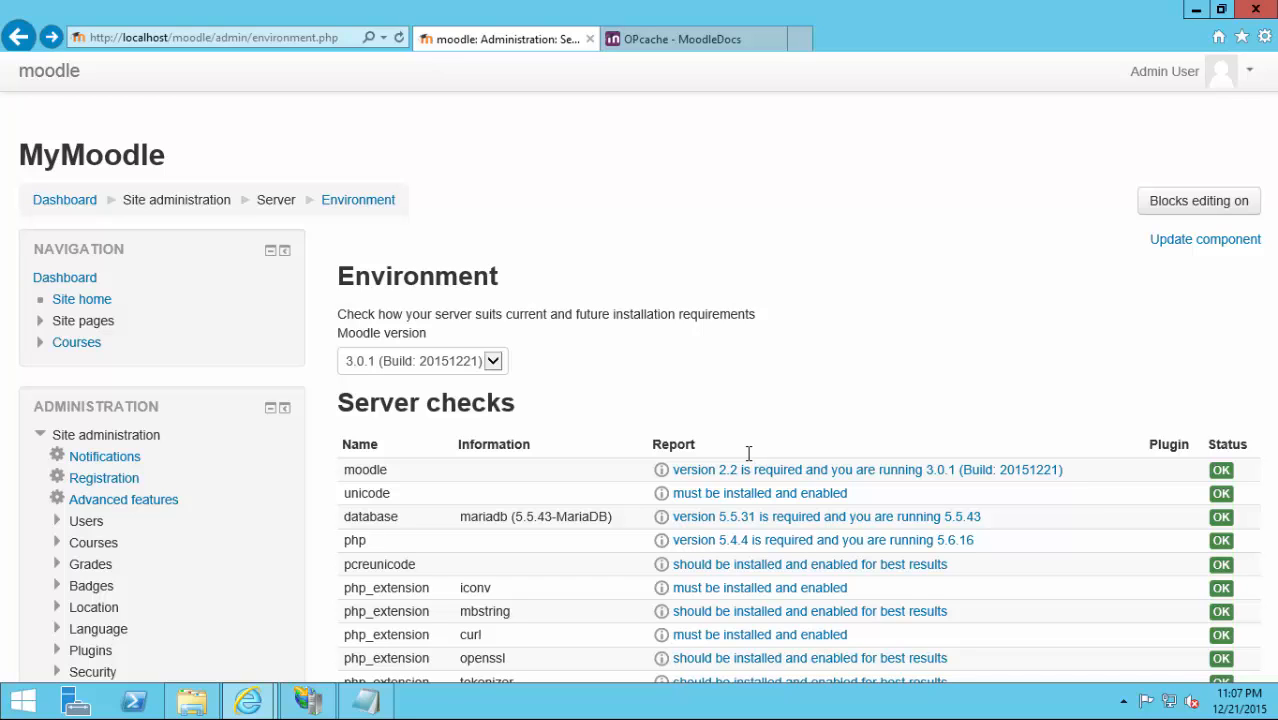
# Reload the Moodle Dashboard and read the footer load time of about 0.31 seconds.
pyautogui.click(76, 77)
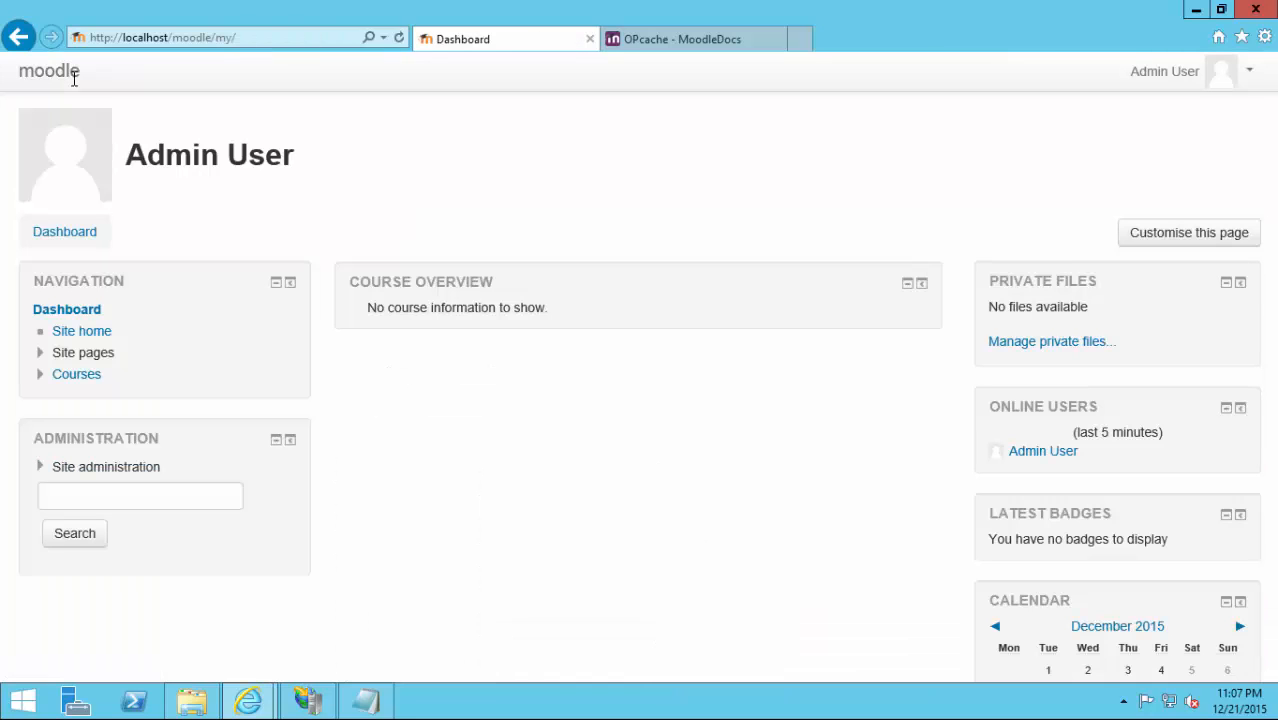
pyautogui.click(74, 79)
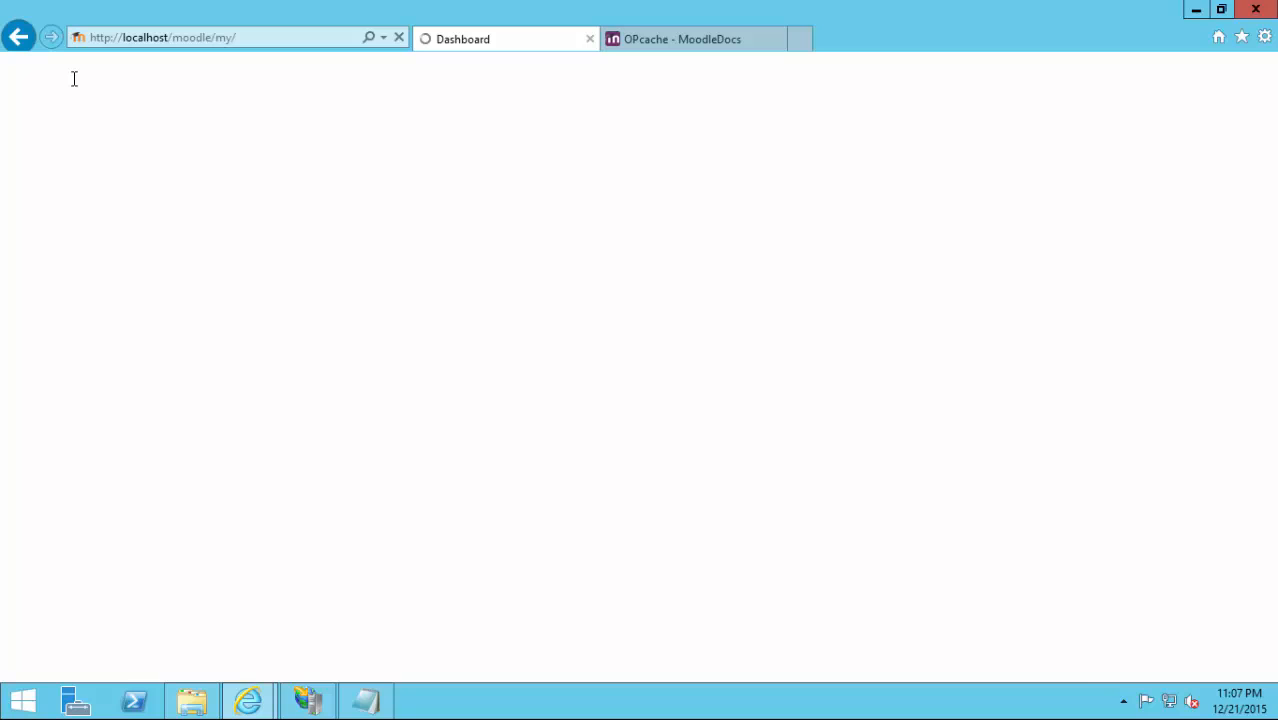
pyautogui.scroll(-10, 528, 234)
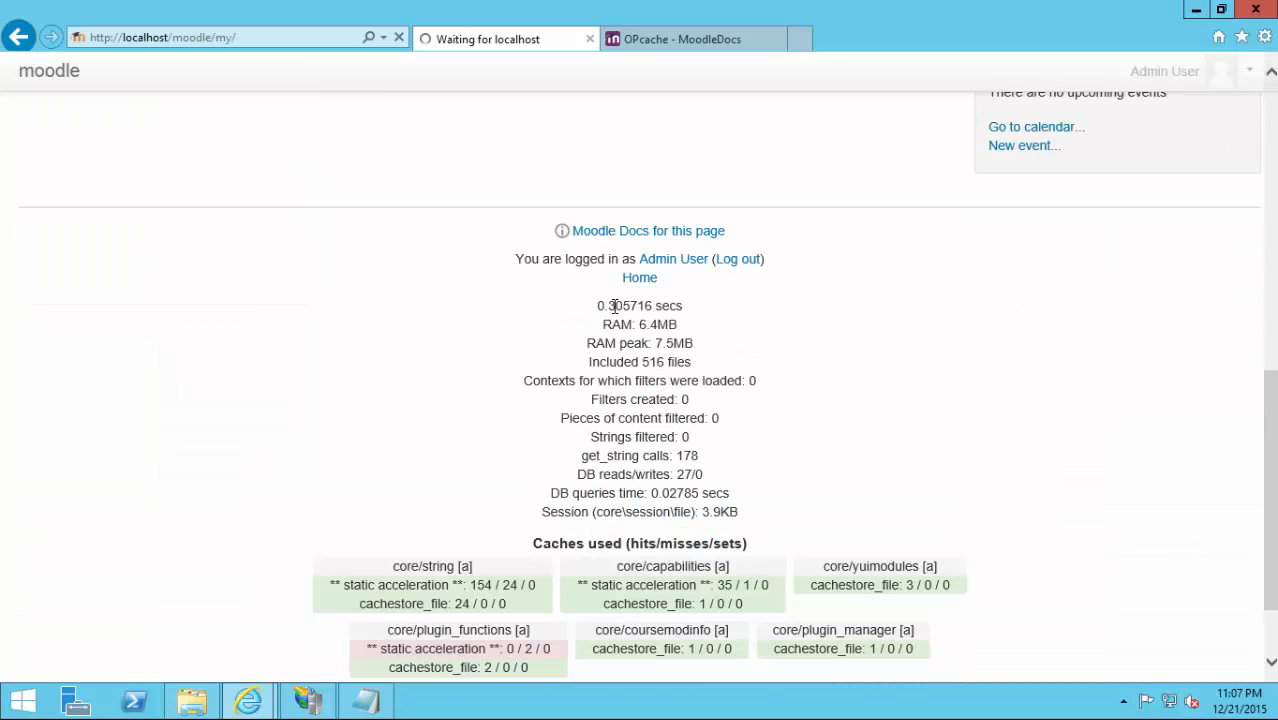